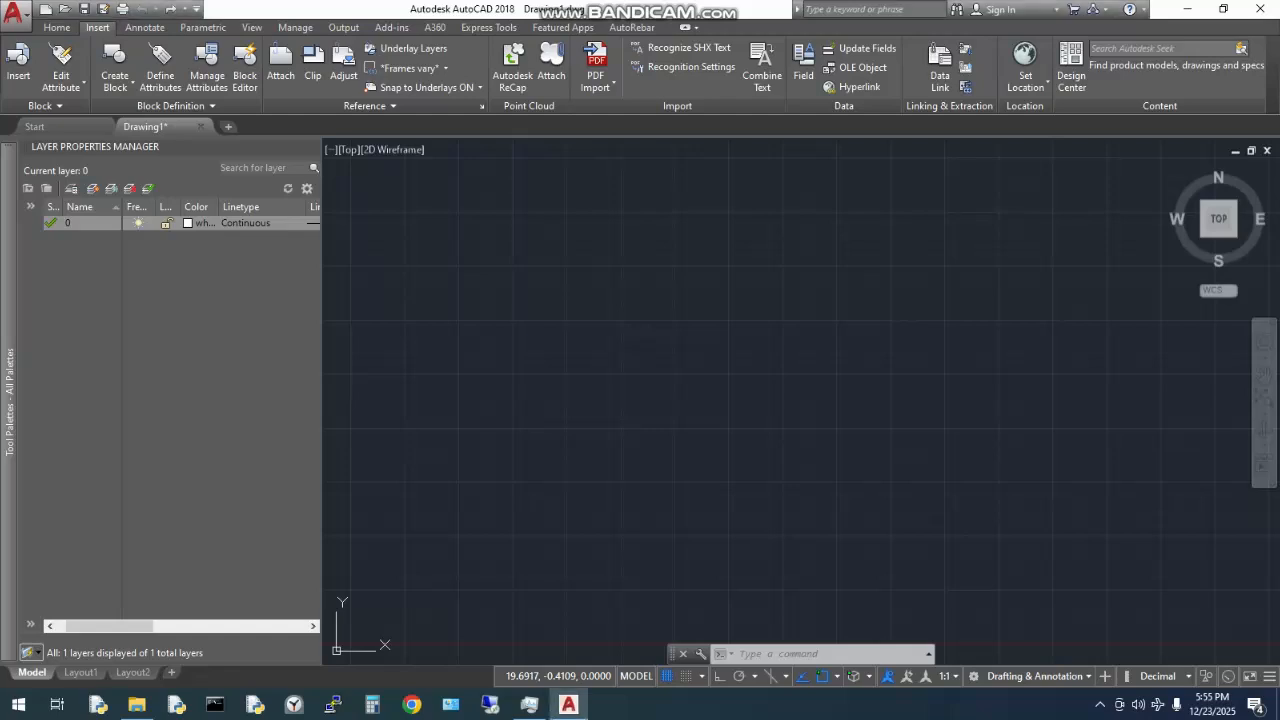
- Create five new layers in the drawing's layer list
click(93, 188)
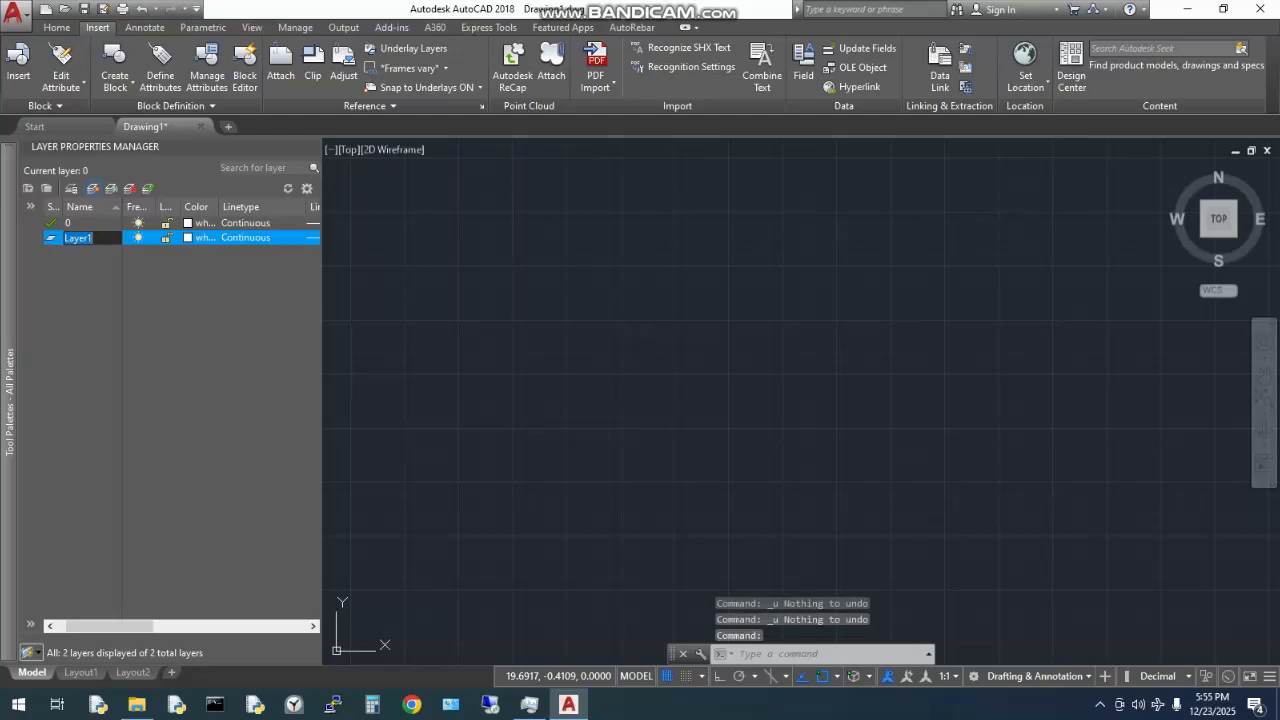
click(93, 188)
click(93, 188)
click(93, 188)
click(93, 188)
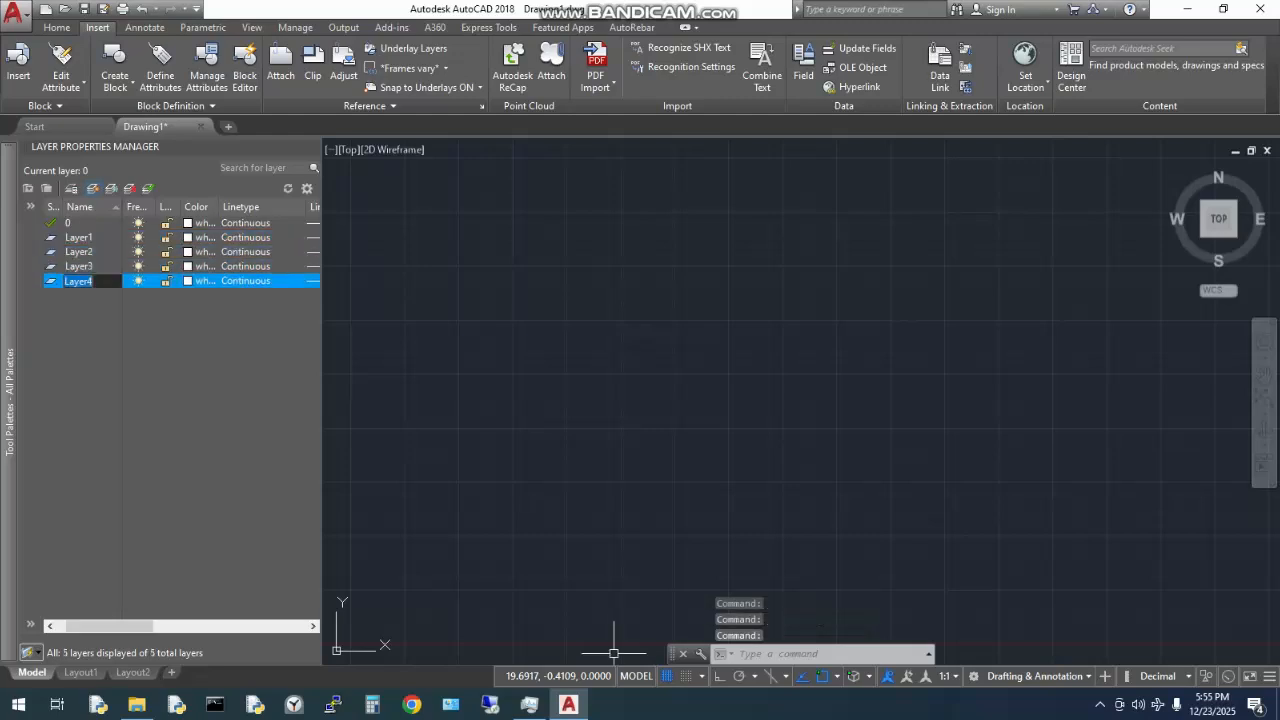
click(93, 188)
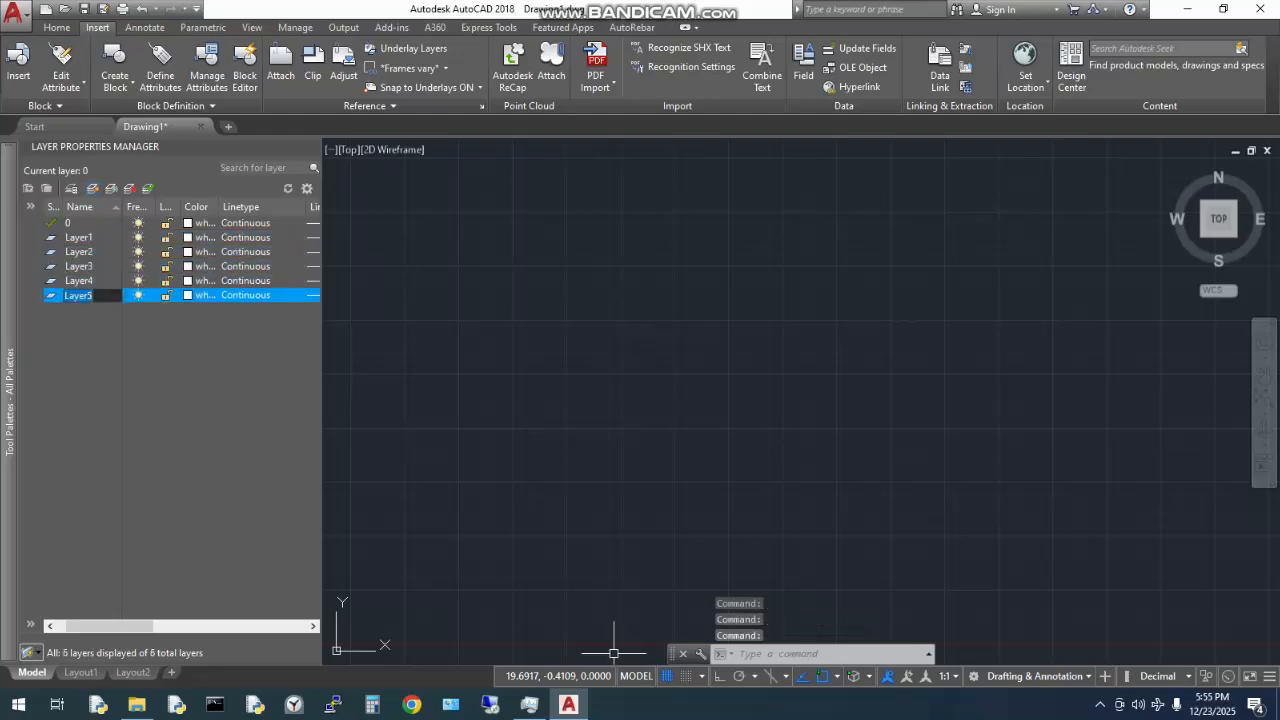
- Rename Layer1 as "center line"
click(79, 238)
key(F2)
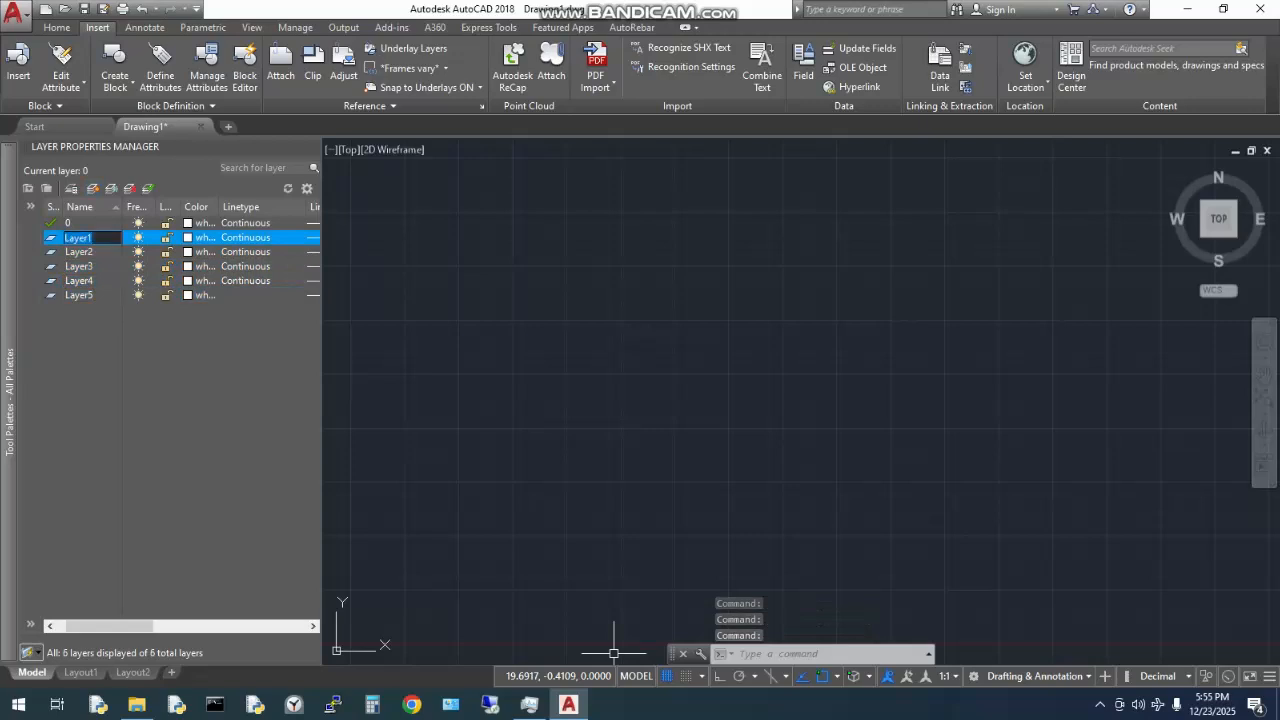
text(center)
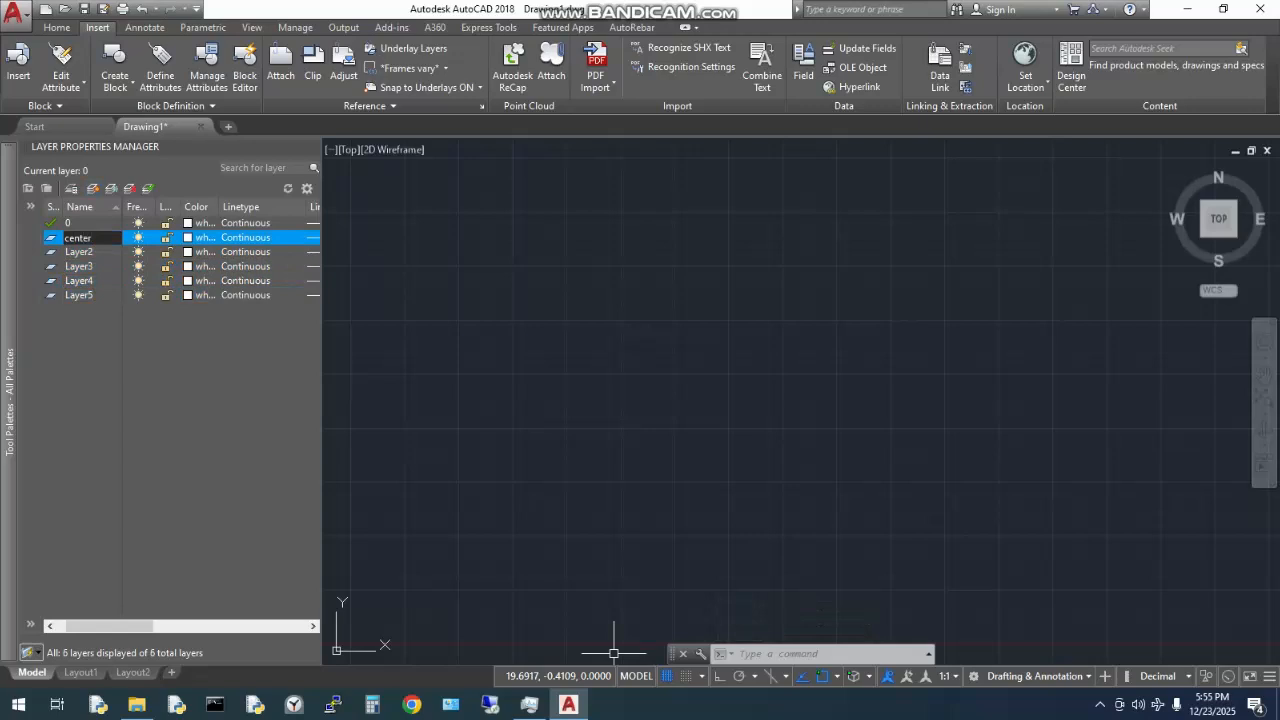
text( line)
key(Down)
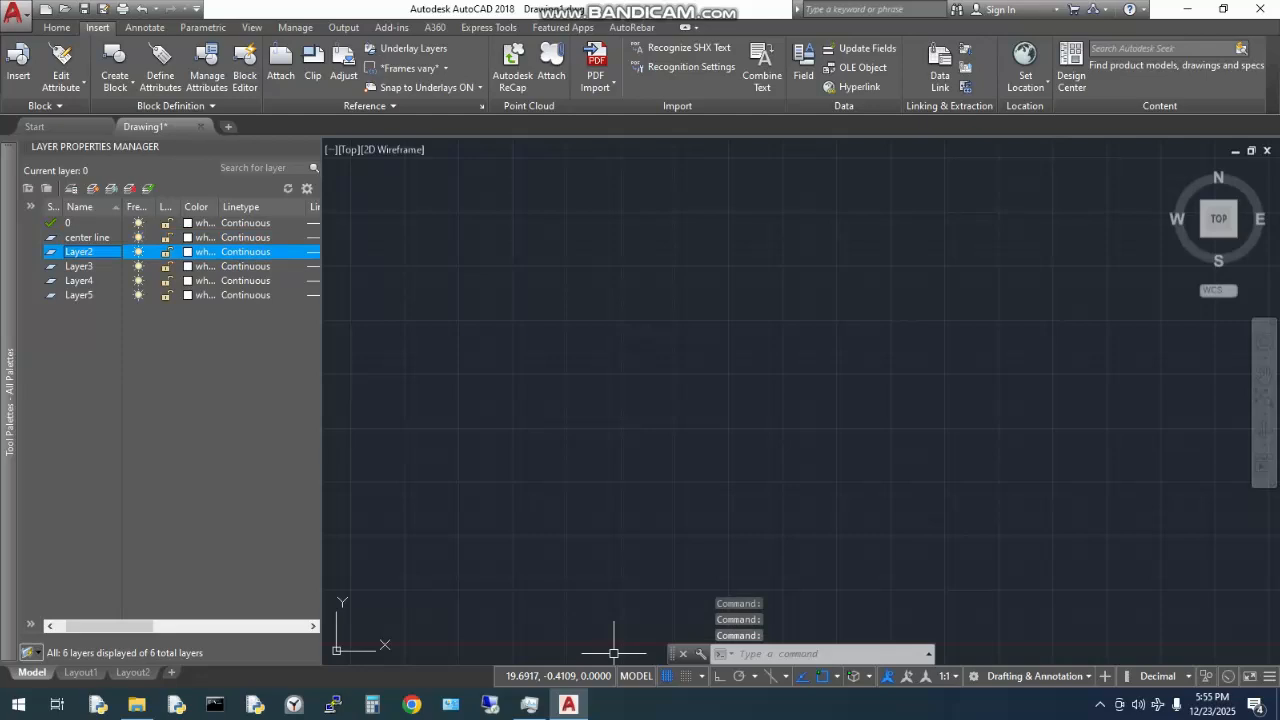
- Set the color of the center line layer to red, index color 10
click(189, 238)
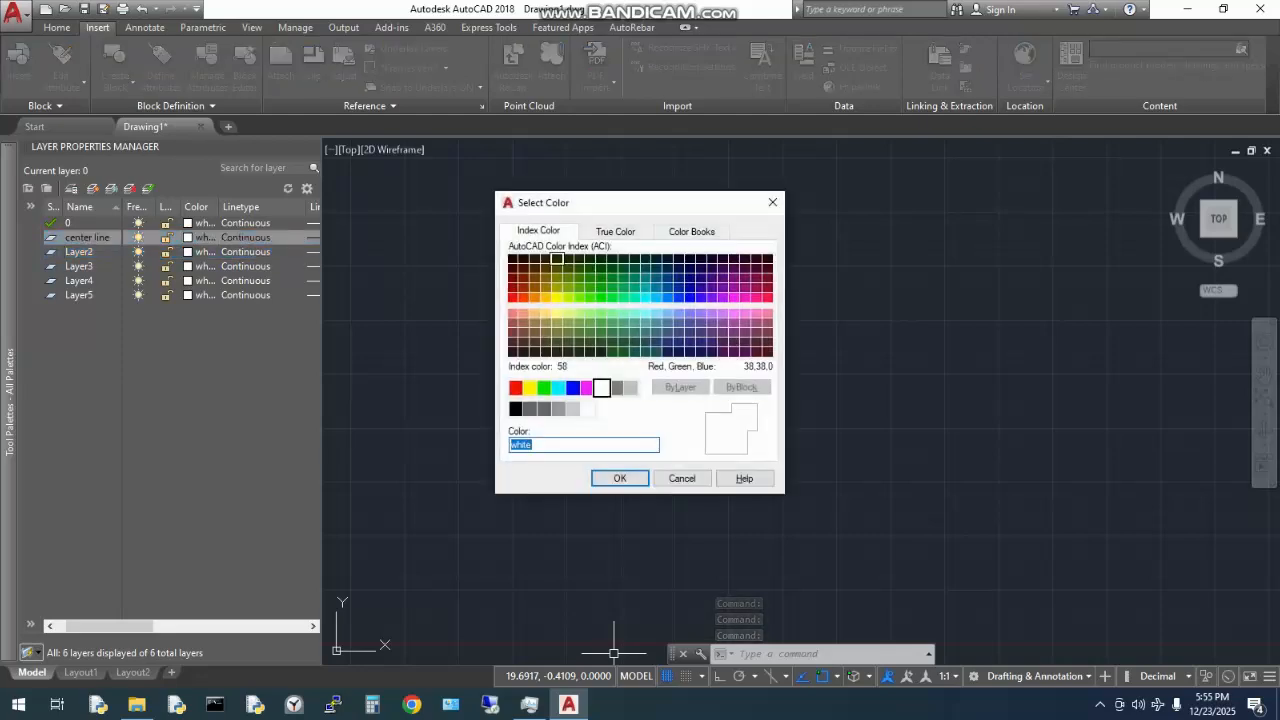
click(513, 296)
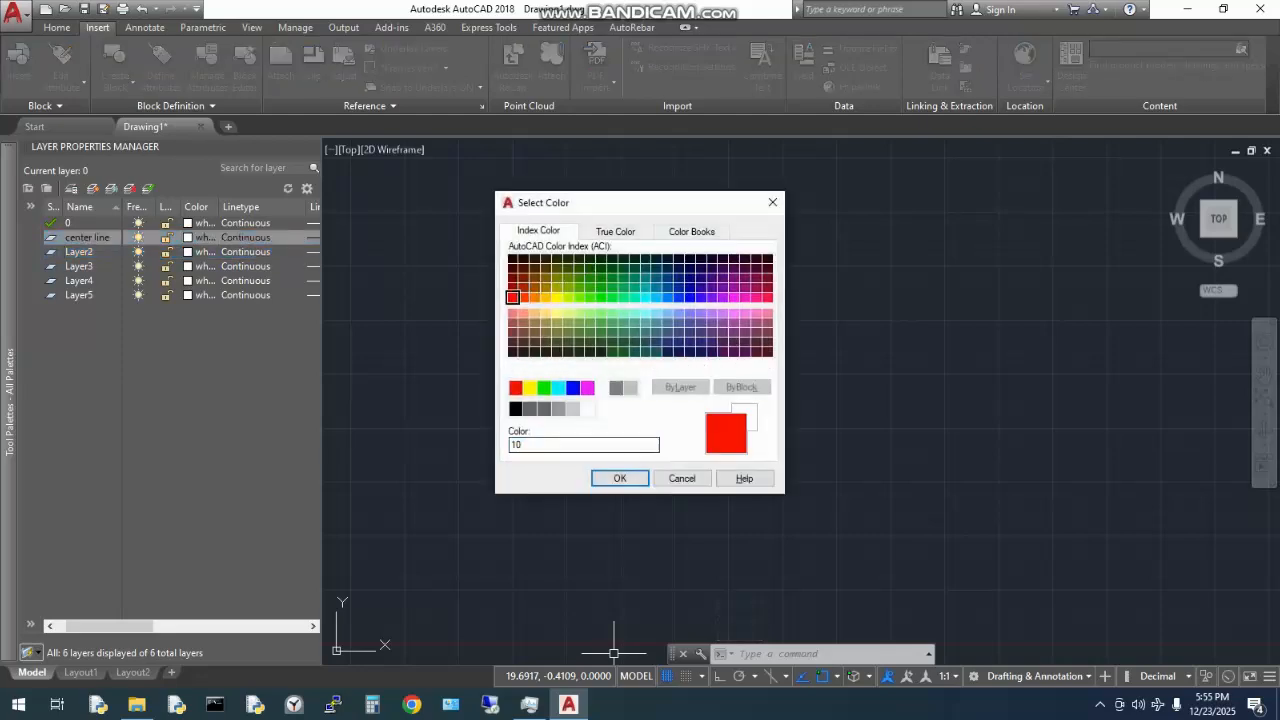
click(620, 478)
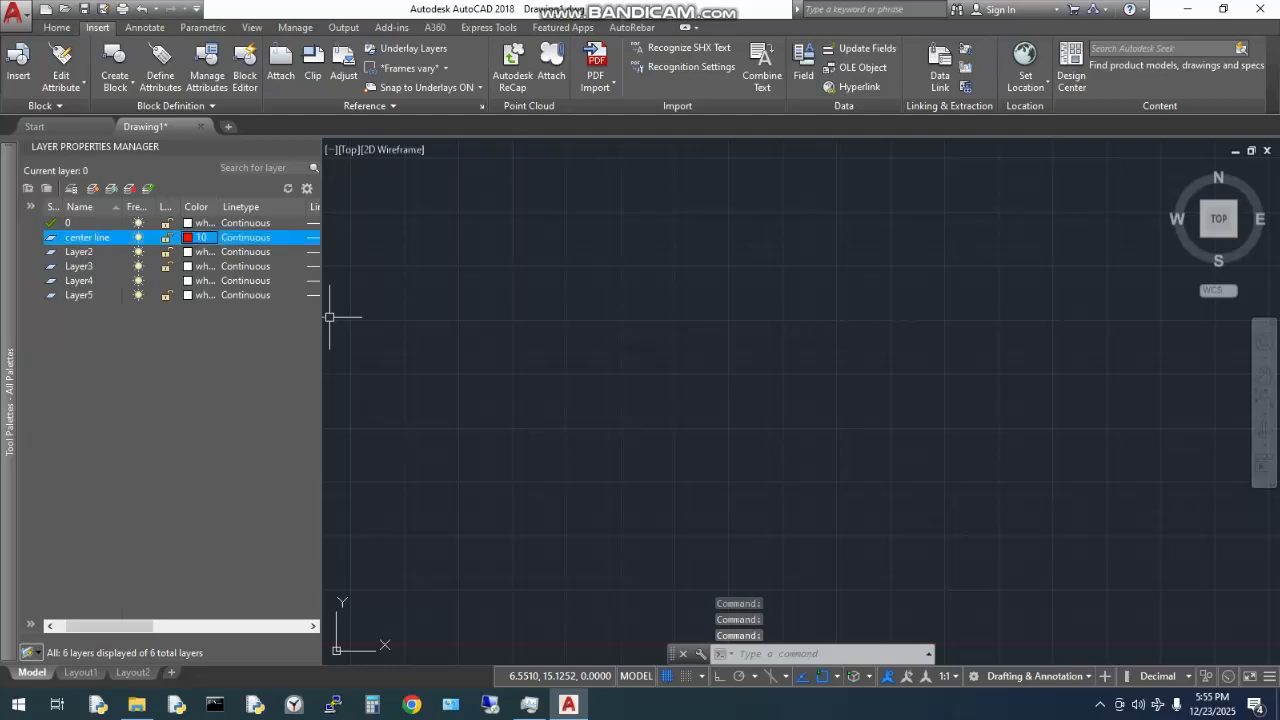
- Load the ACAD_ISO04W100 long-dash dot linetype and assign it to the center line layer
click(245, 237)
click(674, 437)
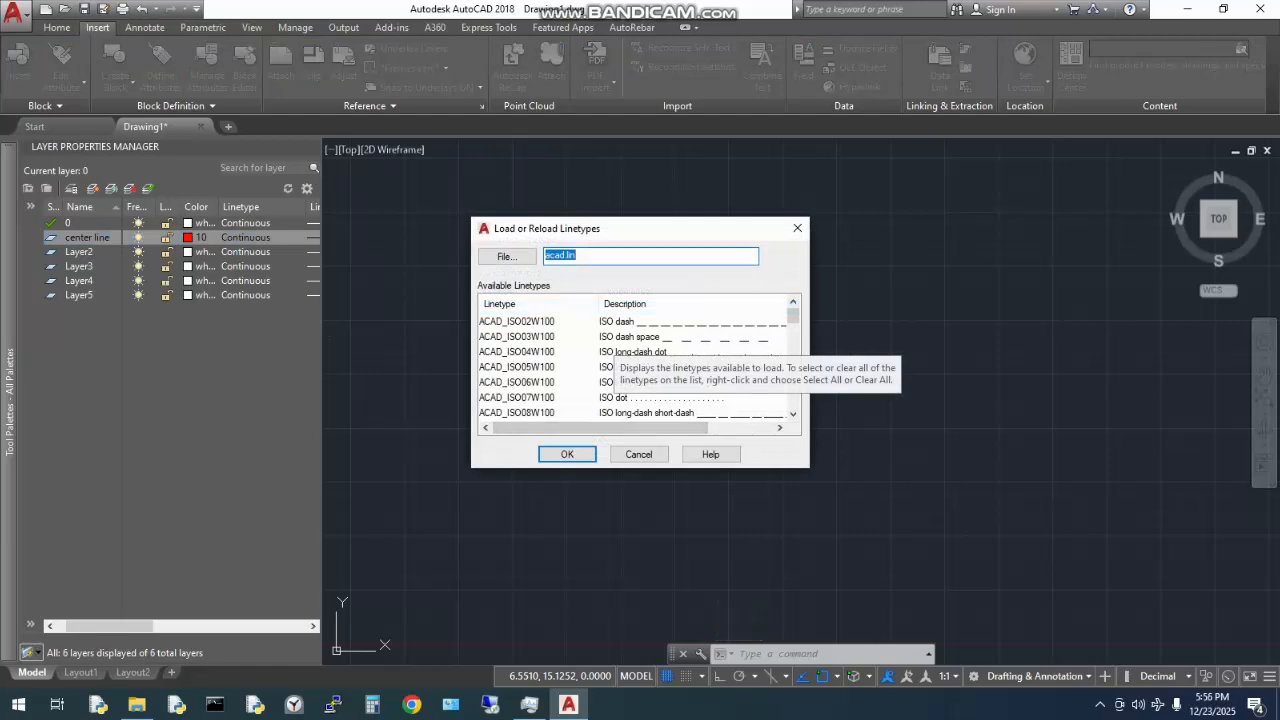
click(517, 352)
key(Return)
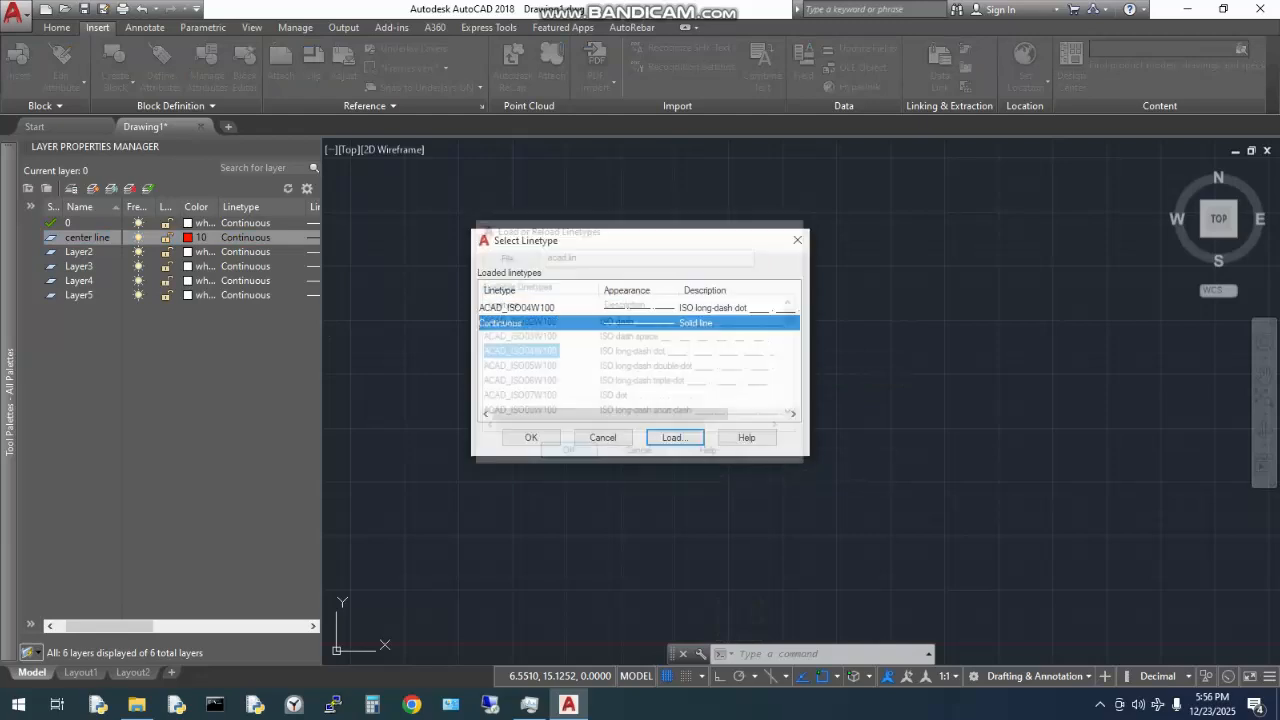
click(517, 307)
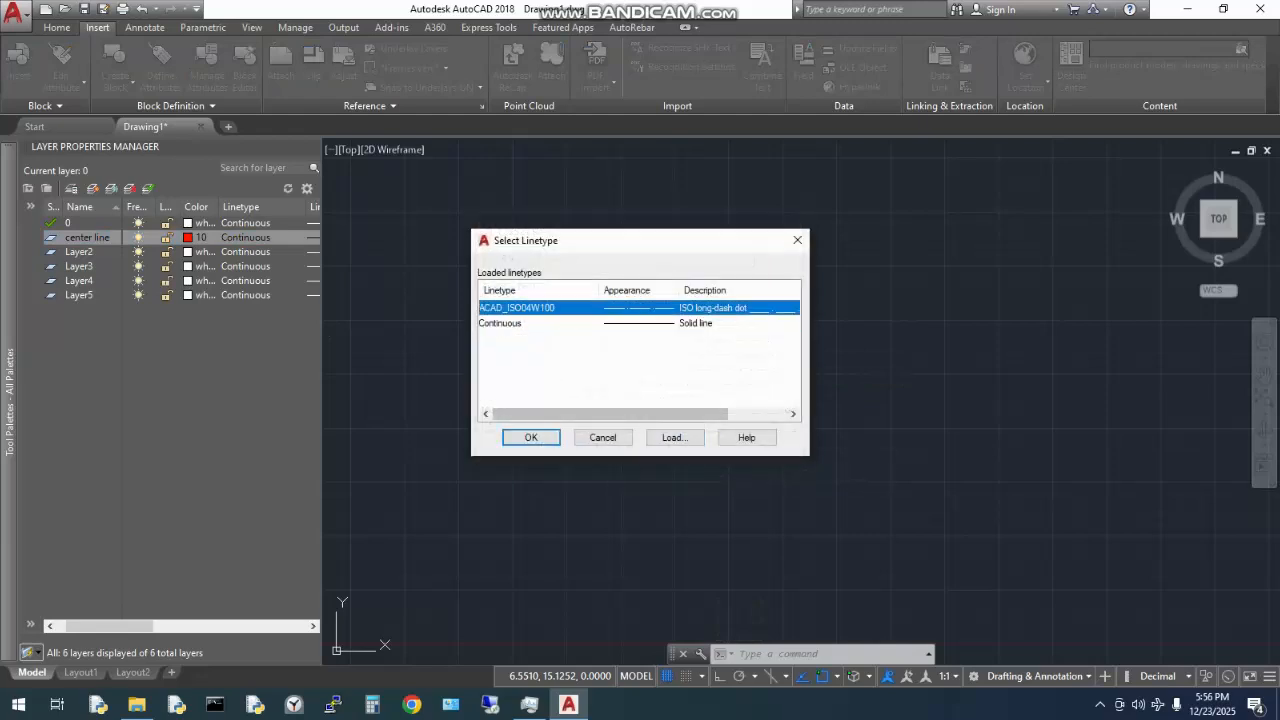
click(531, 437)
- Rename Layer2 as "hidden line"
click(79, 251)
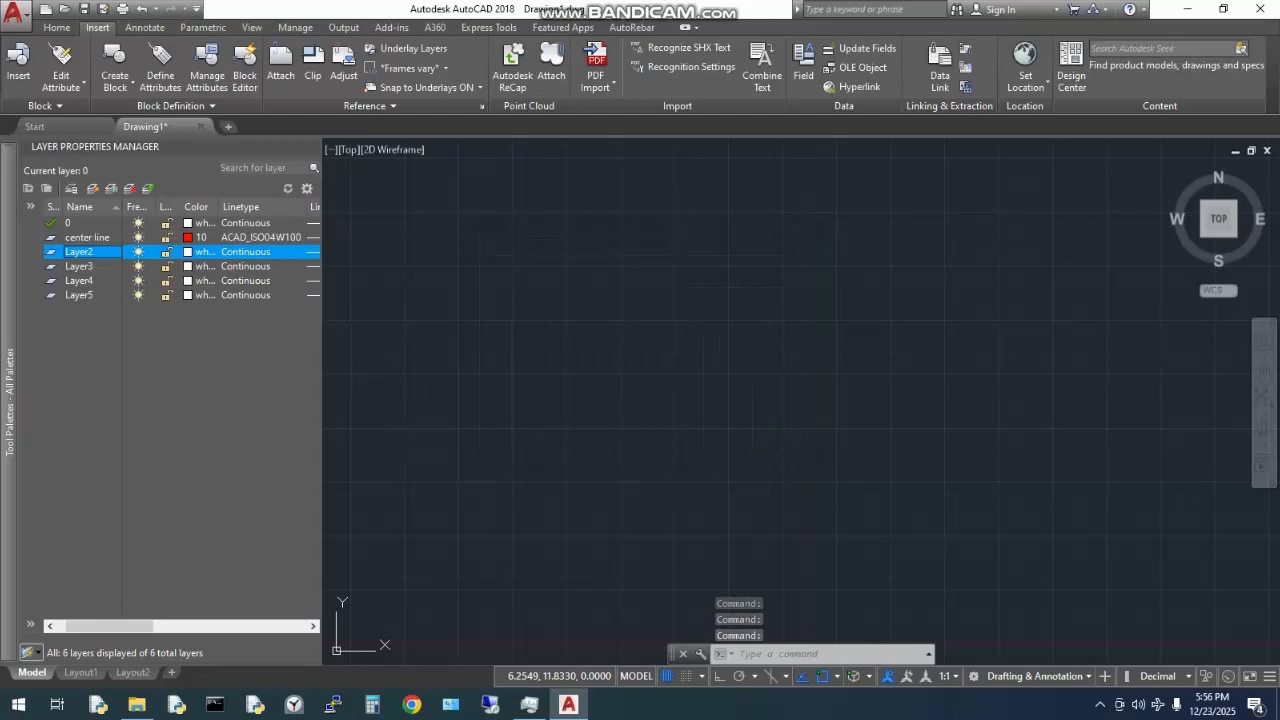
key(F2)
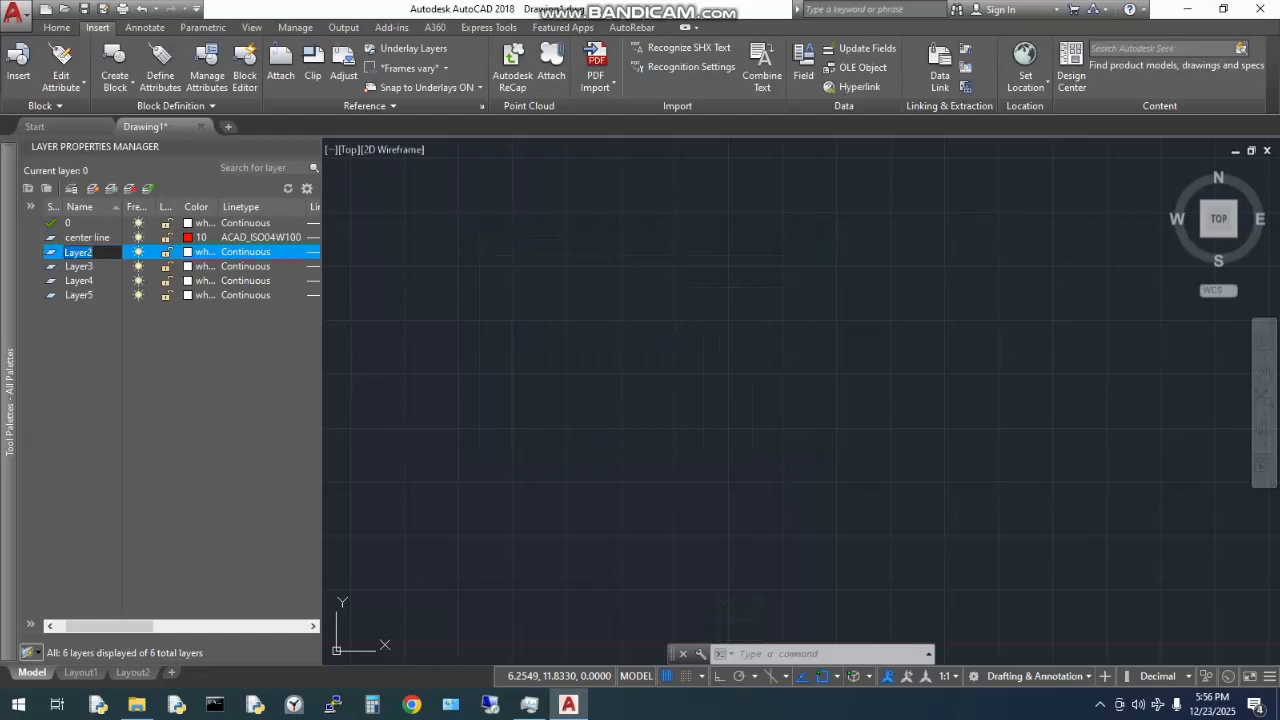
text(h)
text(iddl)
text(en)
text( line)
- Set the color of the hidden line layer to yellow, index color 50
click(188, 252)
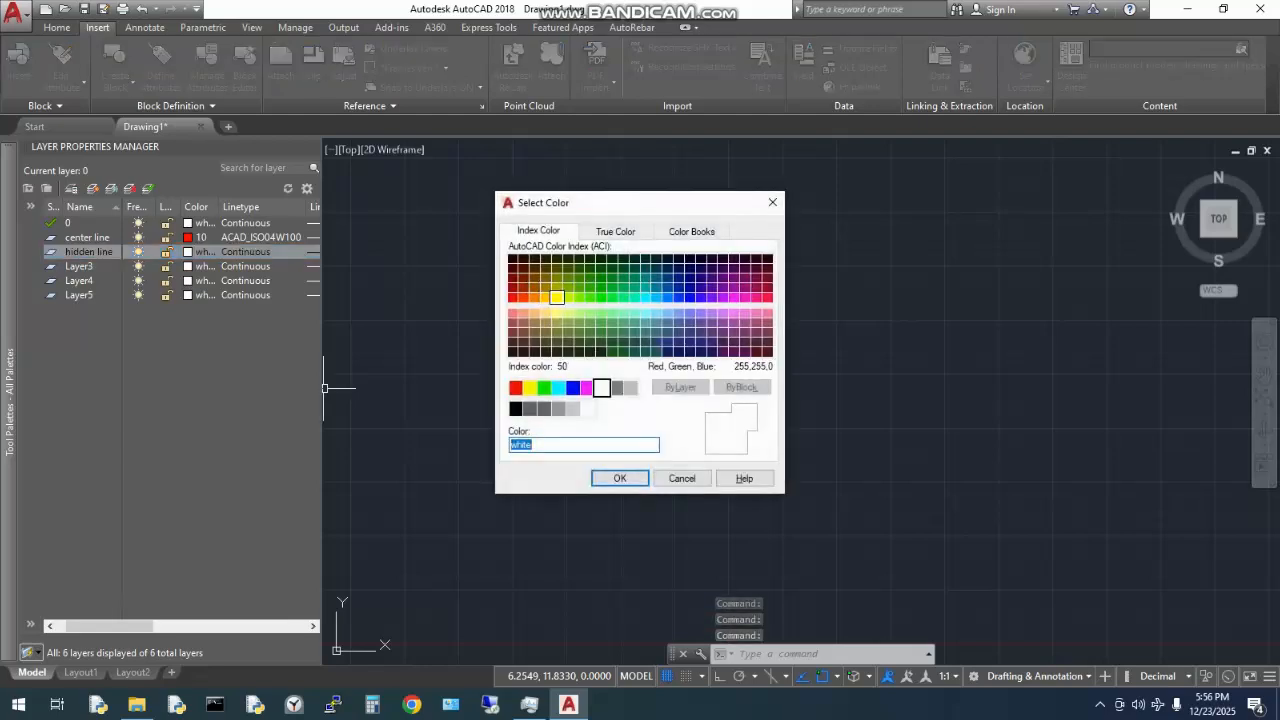
click(557, 297)
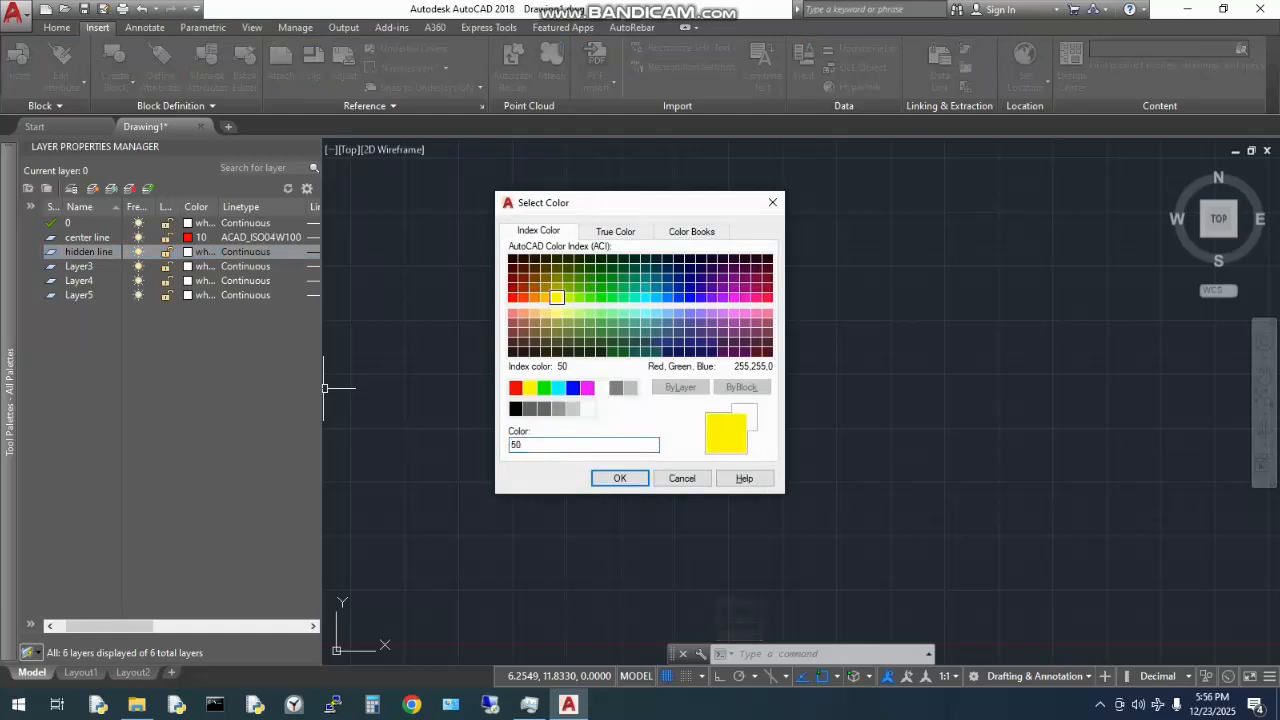
click(620, 478)
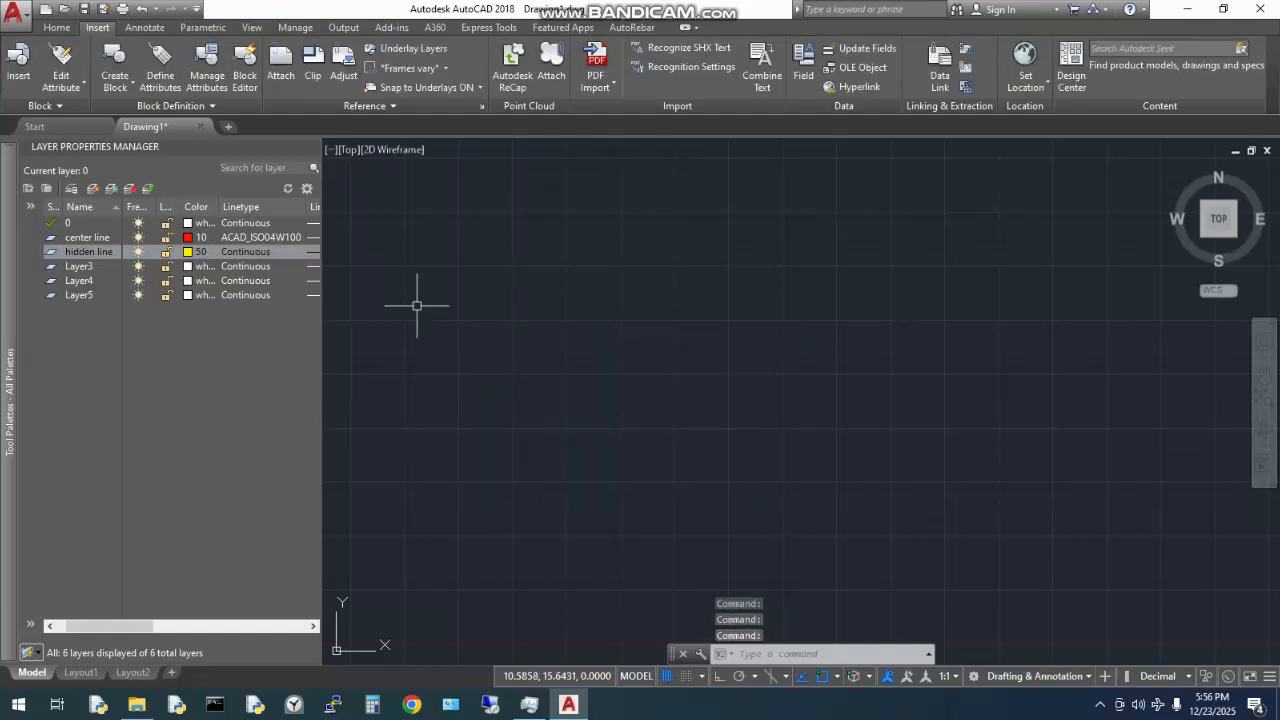
- Load the ACAD_ISO02W100 dash linetype and assign it to the hidden line layer
click(79, 266)
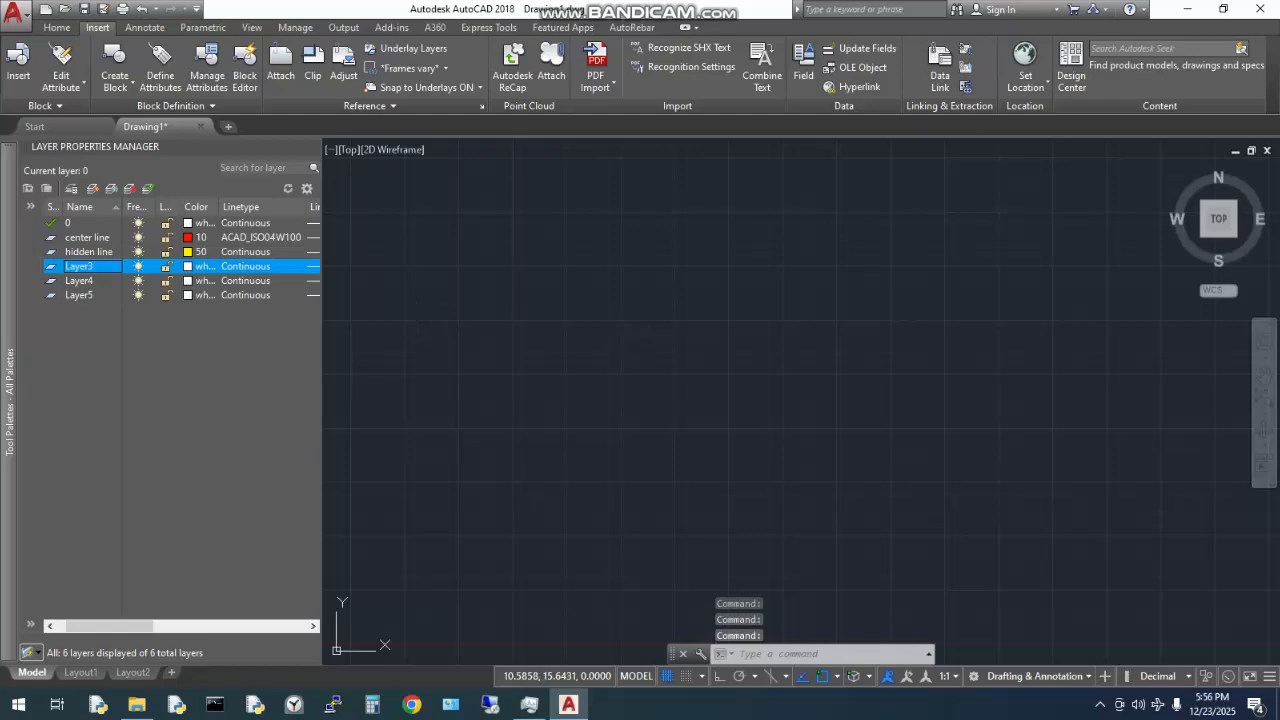
click(245, 252)
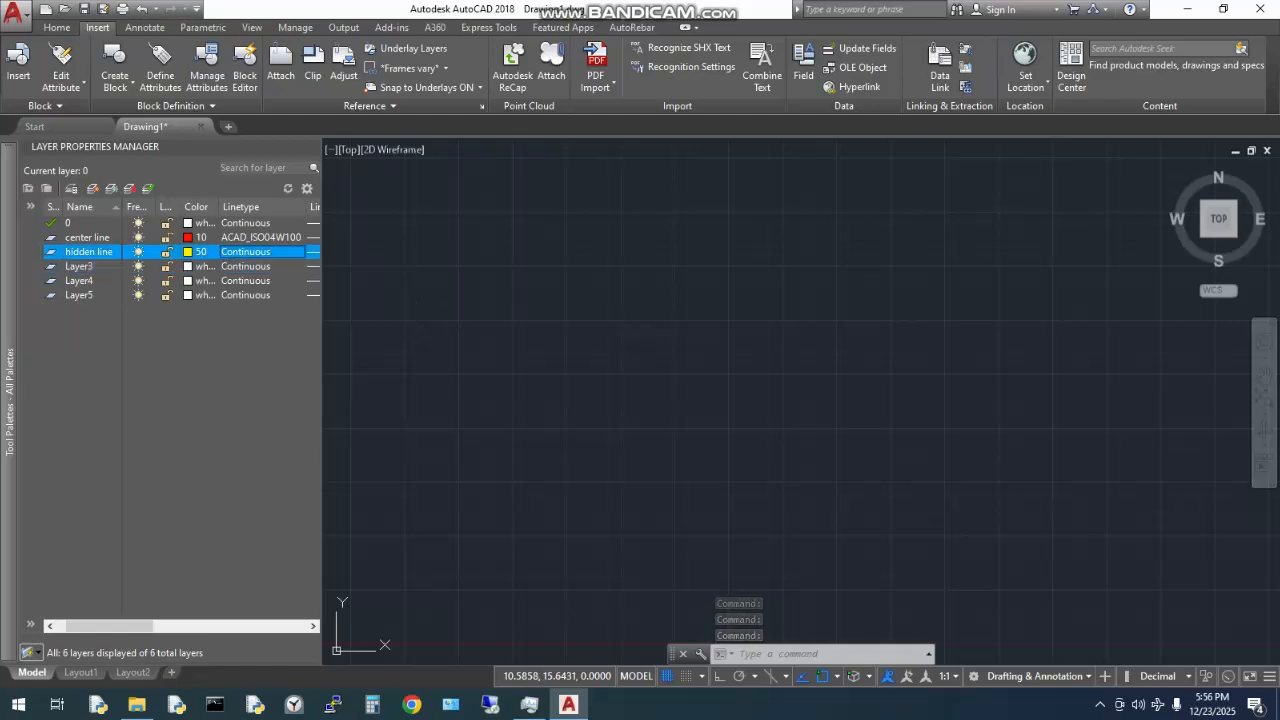
click(674, 437)
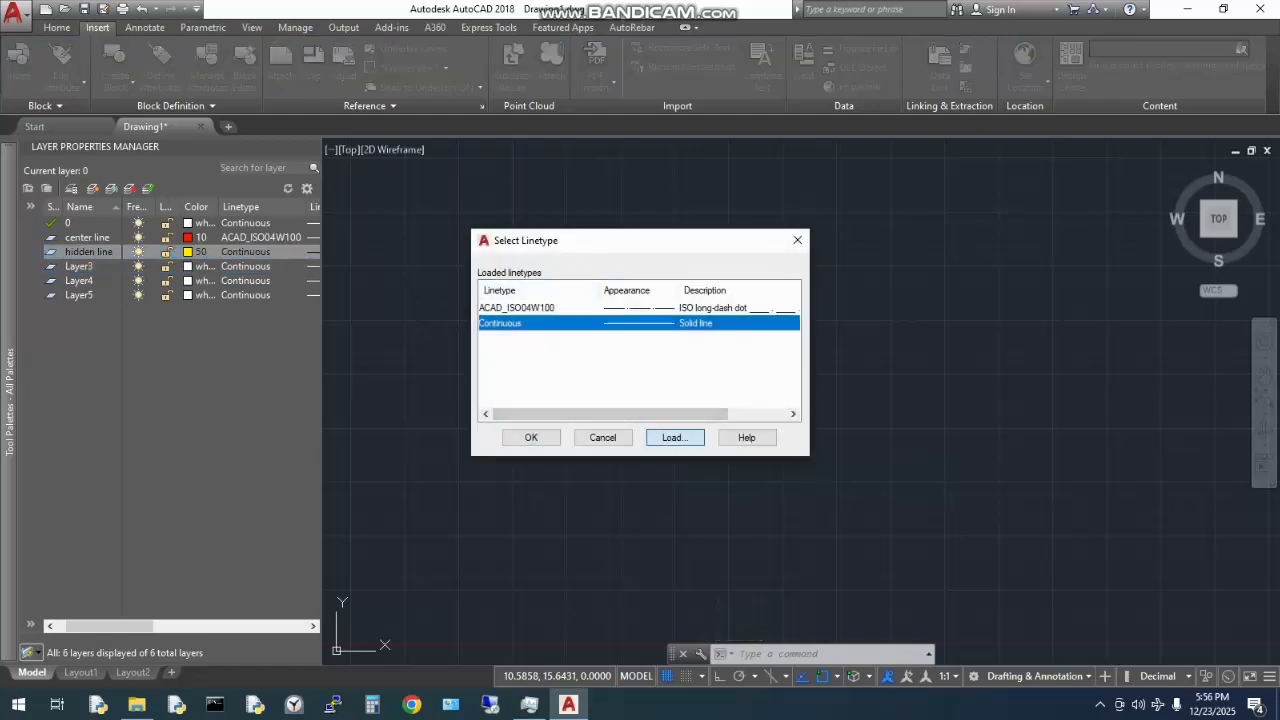
click(517, 321)
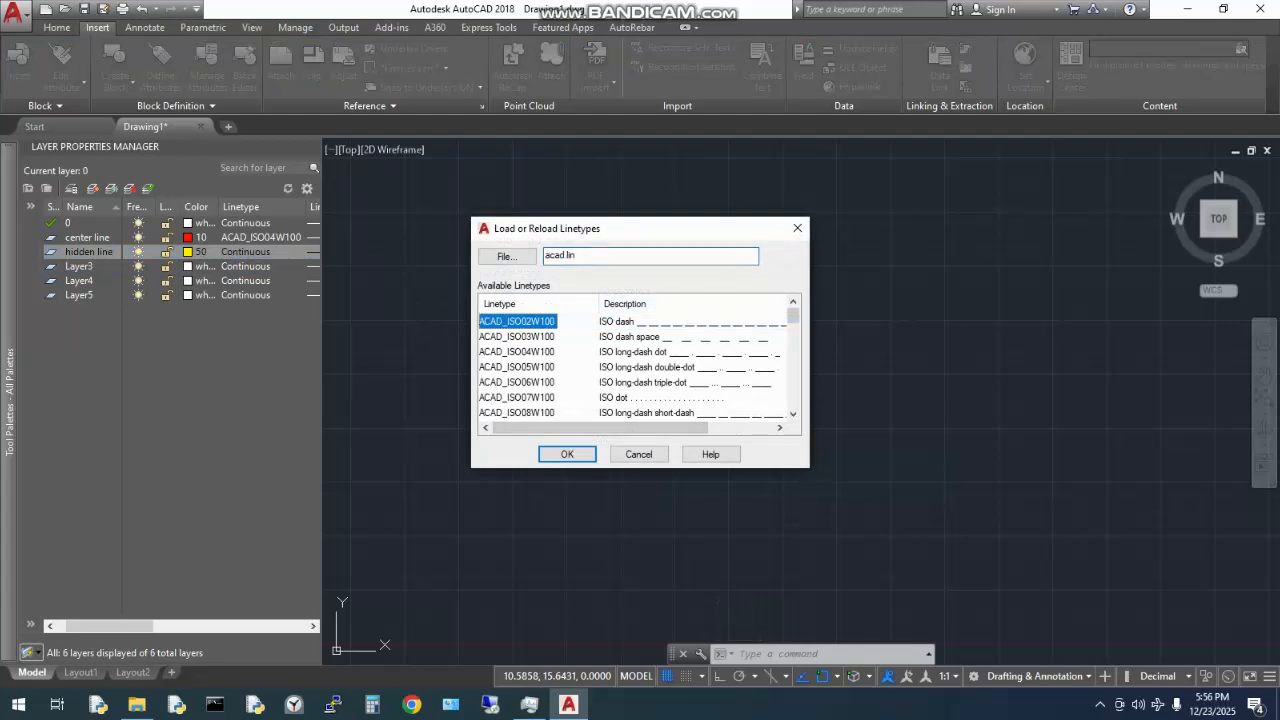
click(567, 454)
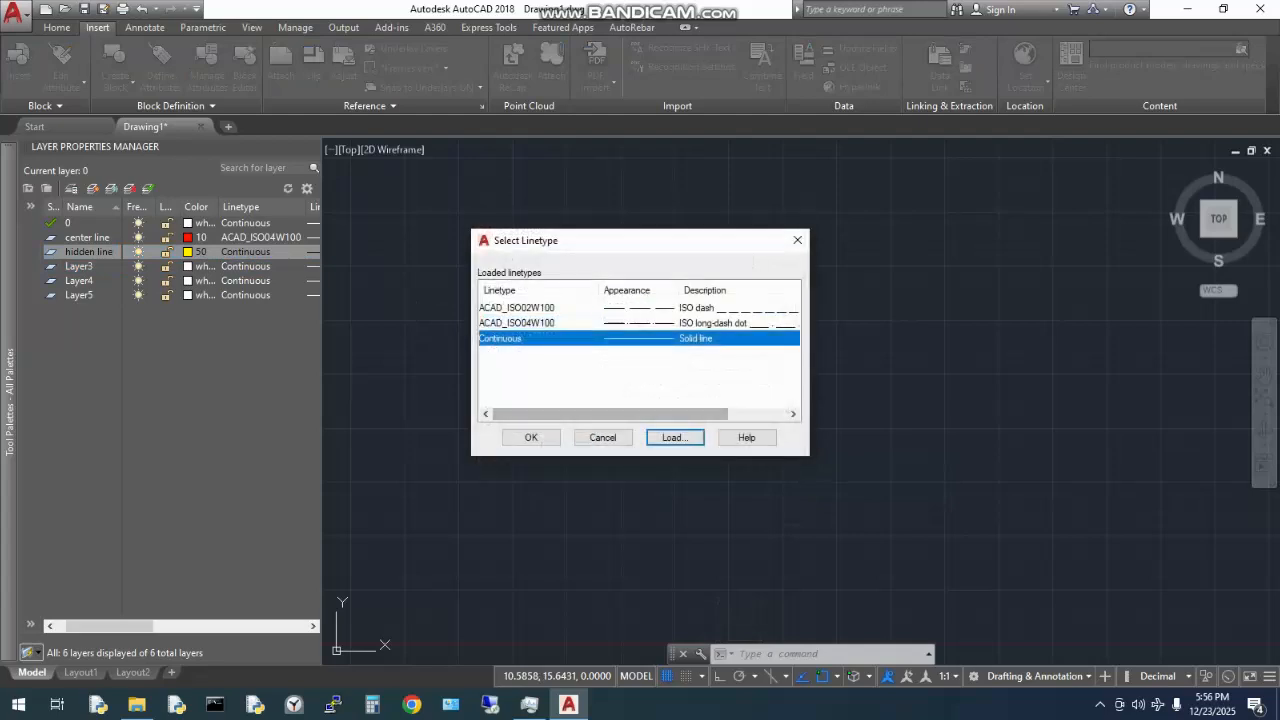
click(530, 307)
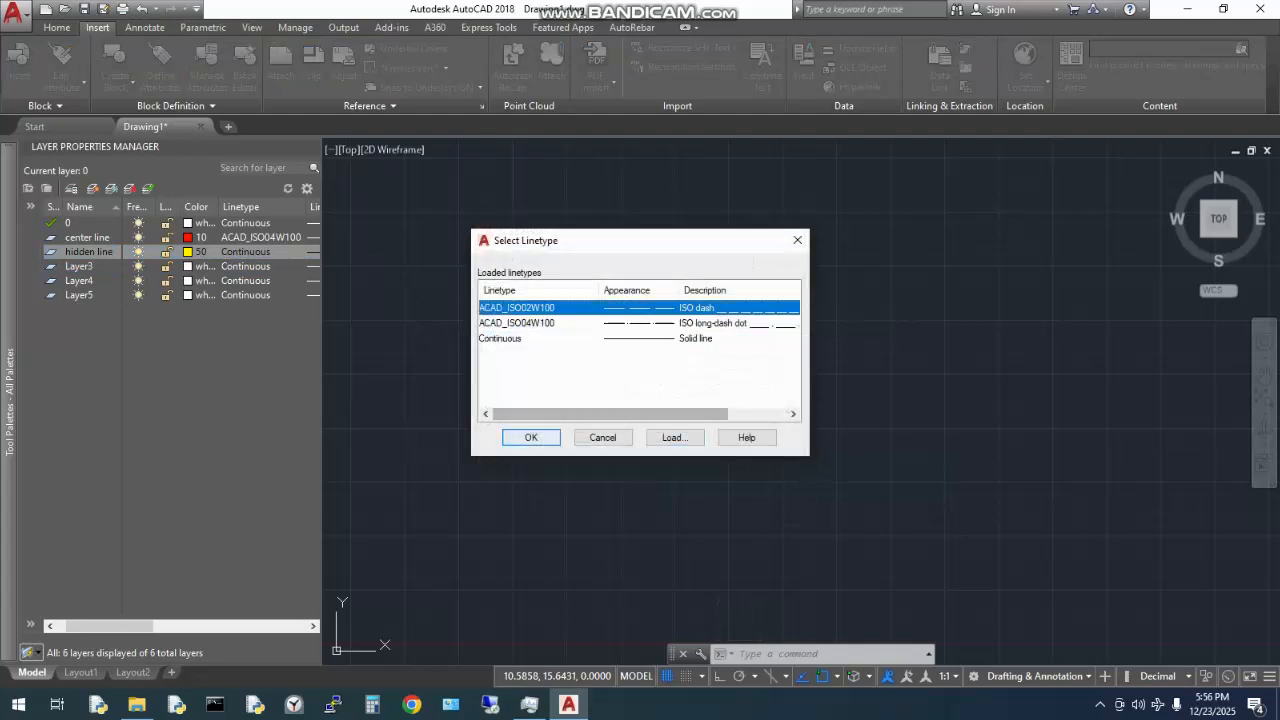
click(531, 437)
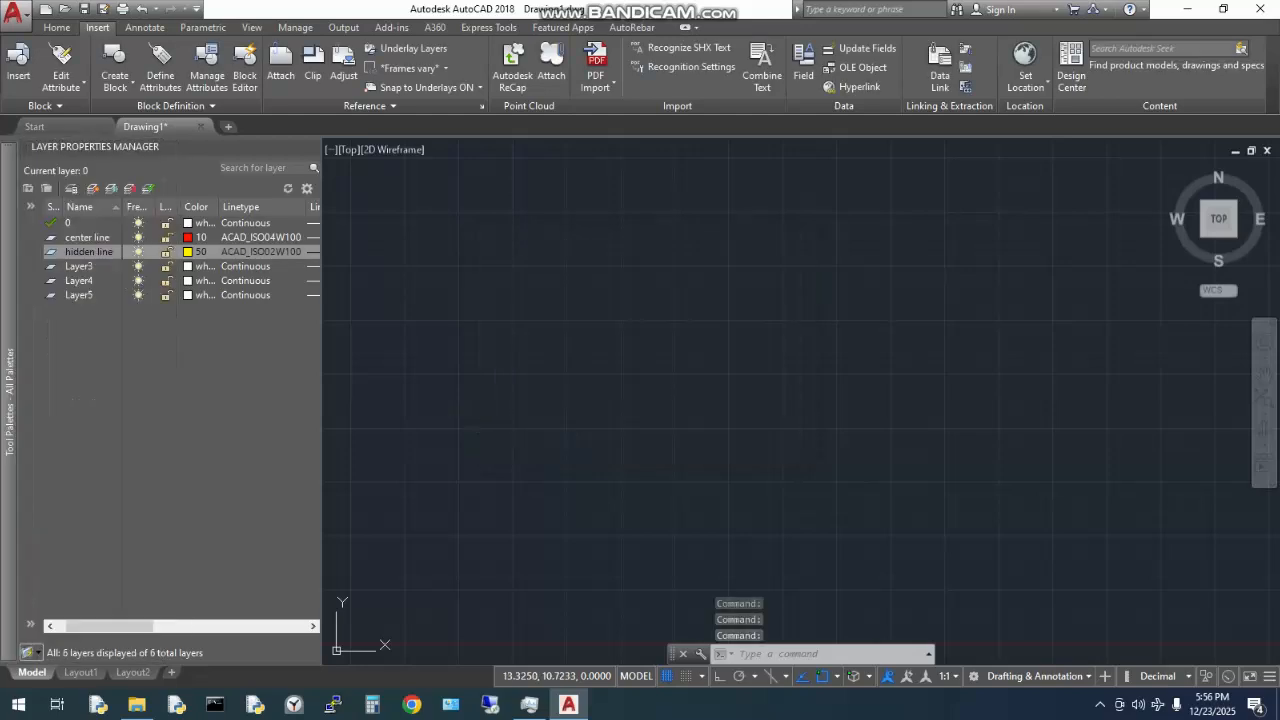
- Rename Layer3 as "hatching line" and set its color to blue, index color 170
click(79, 267)
click(79, 267)
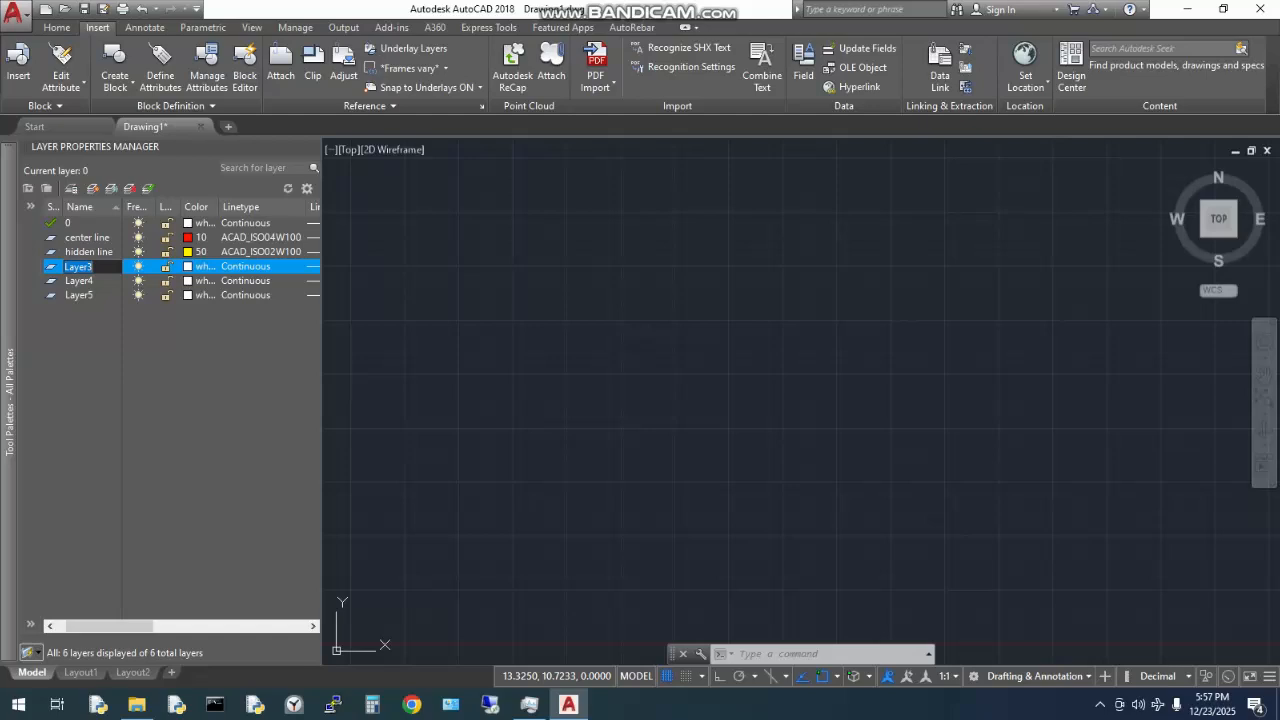
text(hatching line)
click(188, 267)
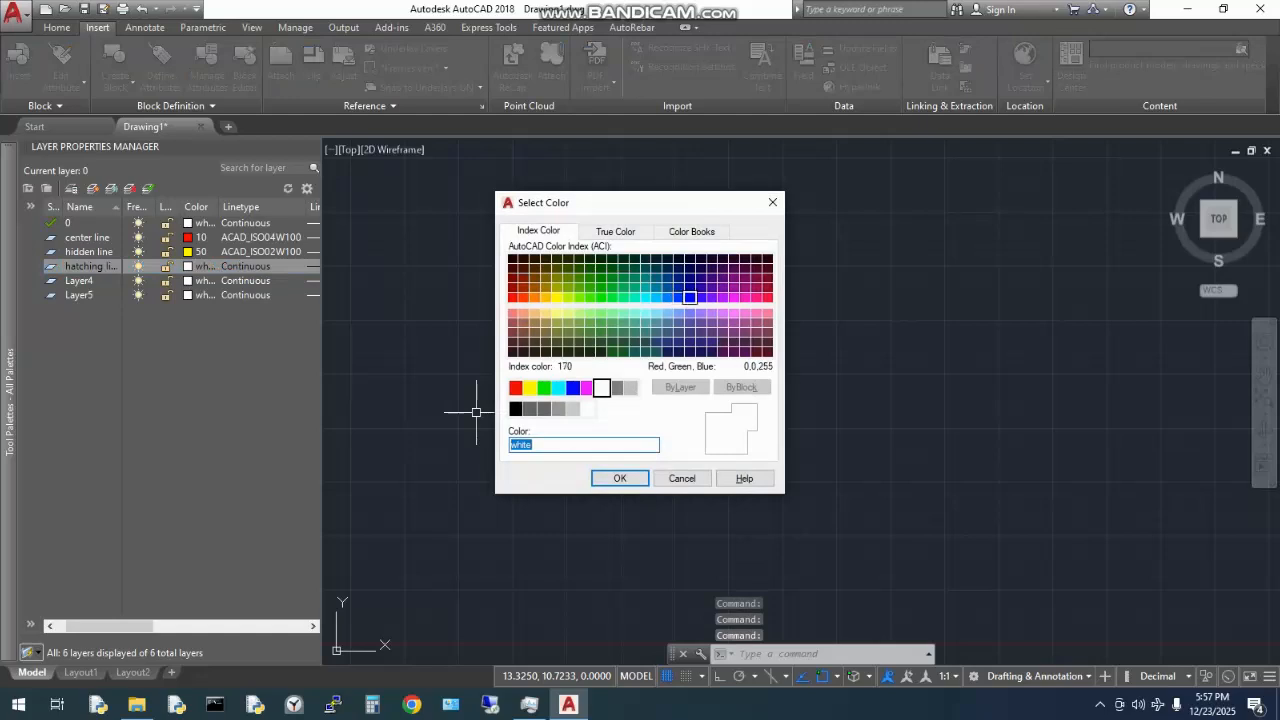
text(170)
key(Return)
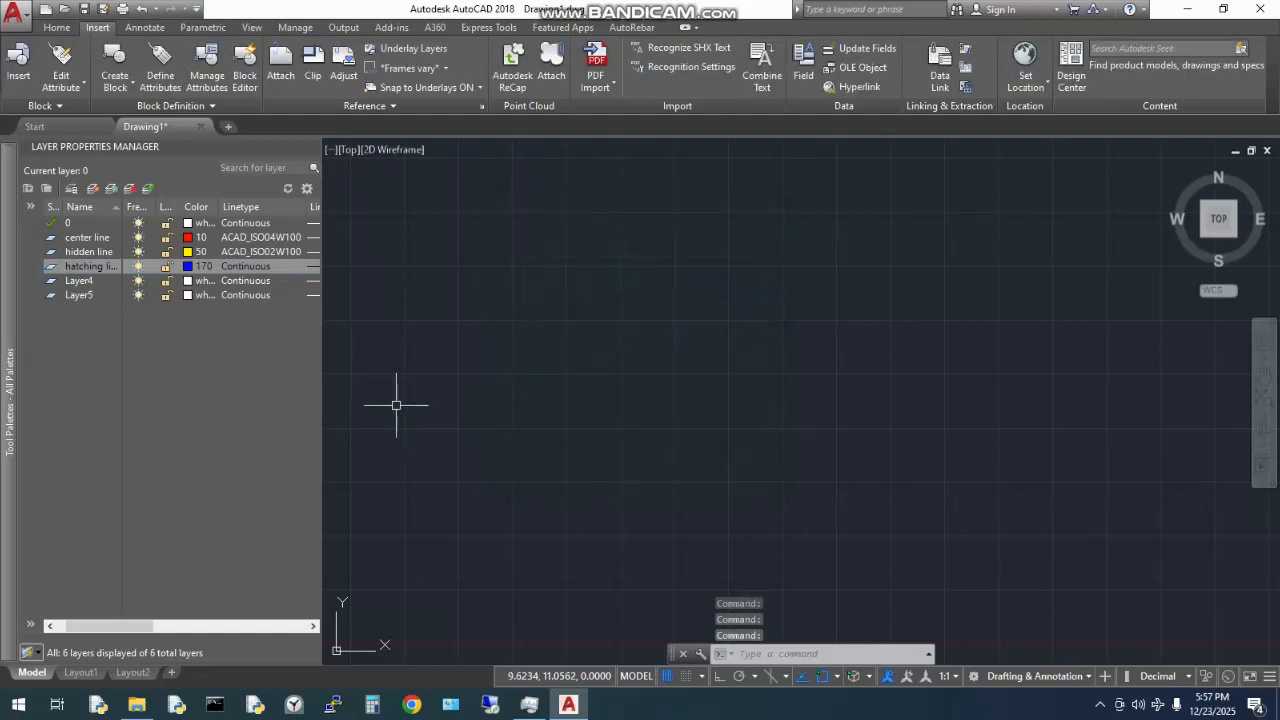
- Rename Layer4 as "dimentional line"
click(80, 281)
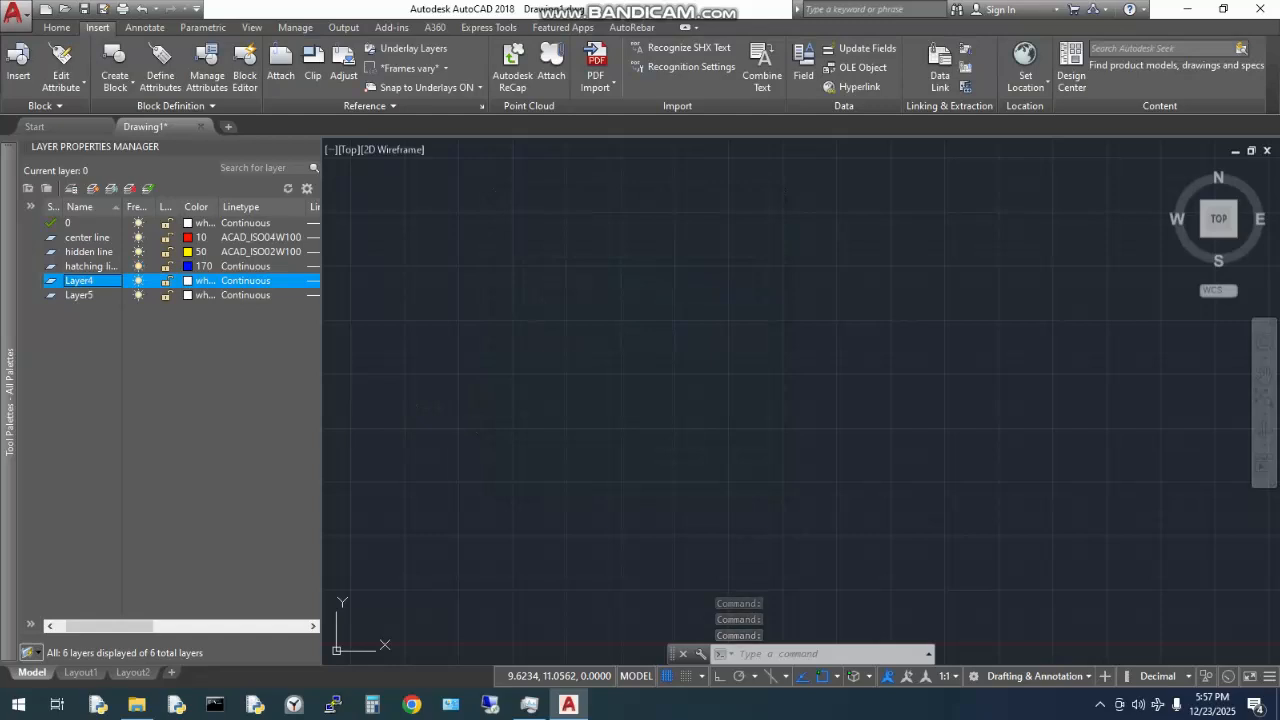
click(80, 281)
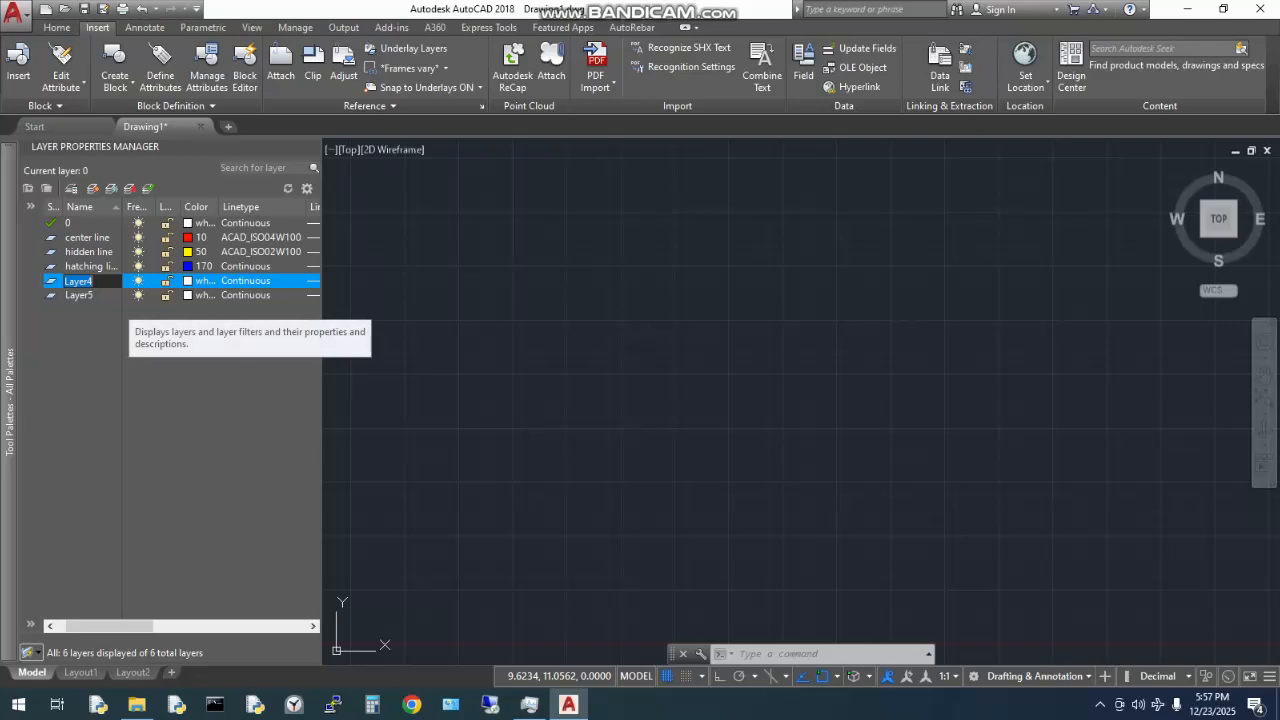
text(diment)
text(ion)
text(al)
text( line)
- Set the color of the dimentional line layer to green, index color 100
click(188, 281)
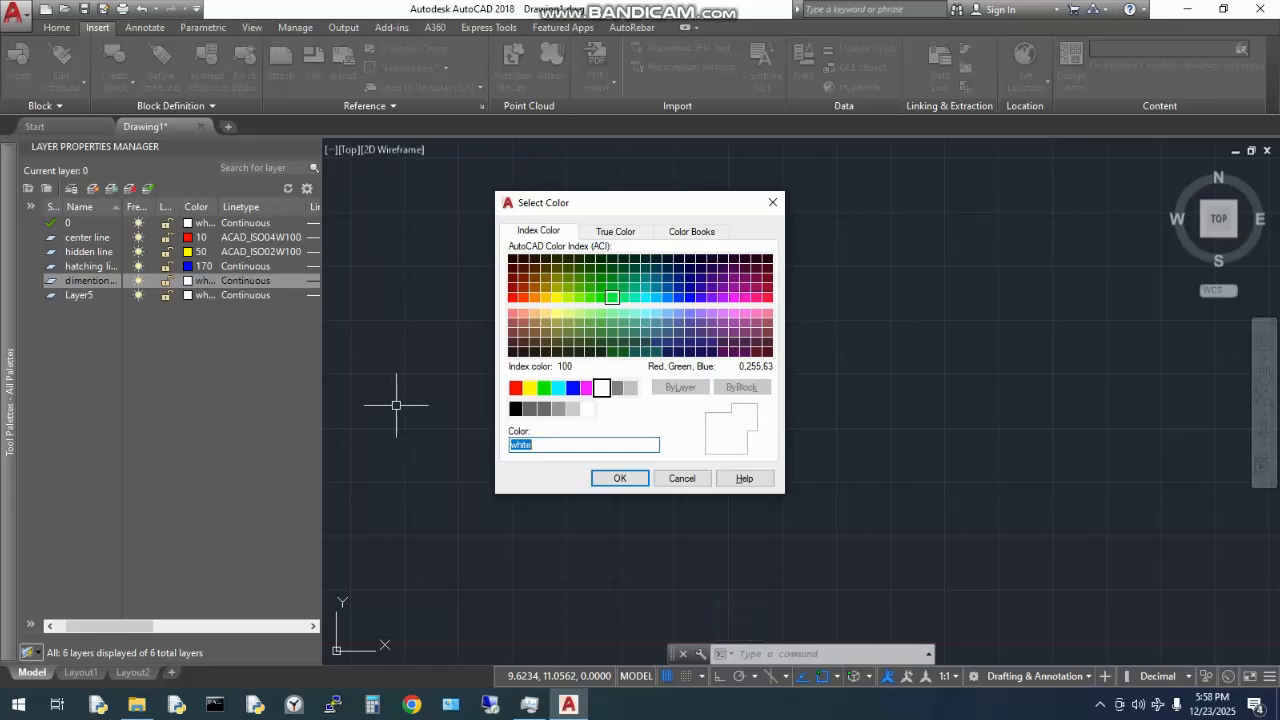
click(612, 297)
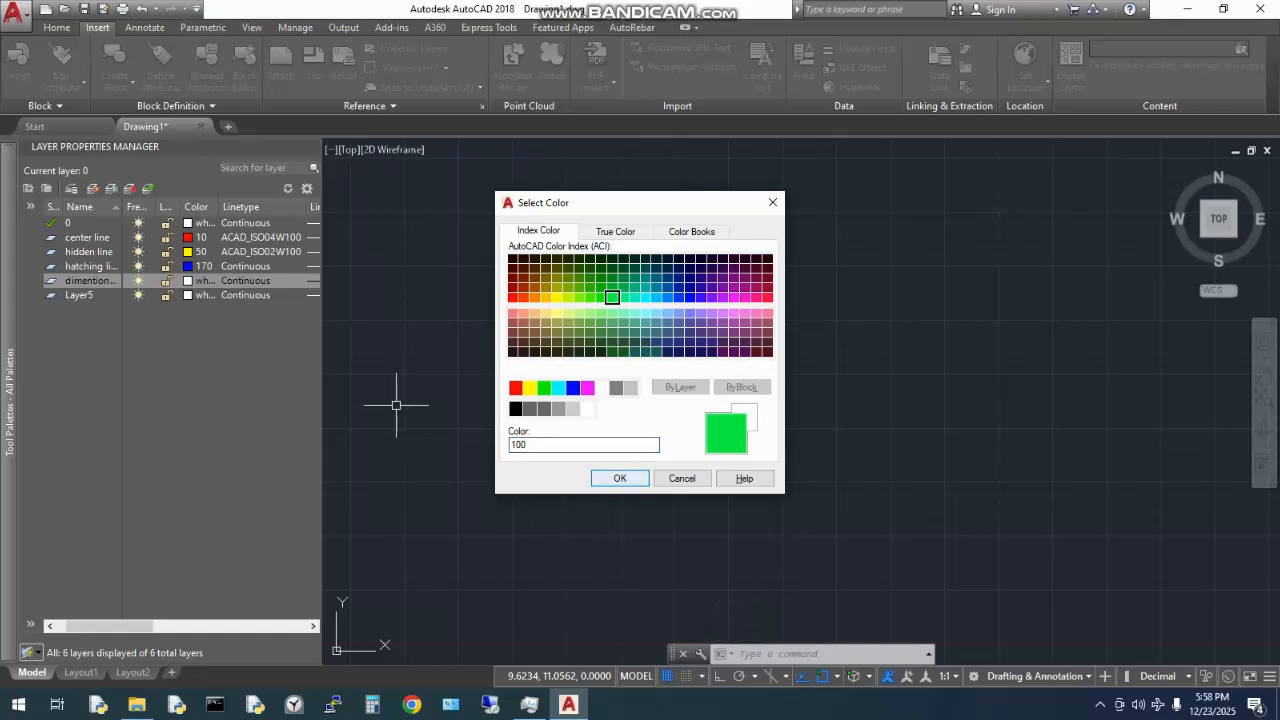
key(Return)
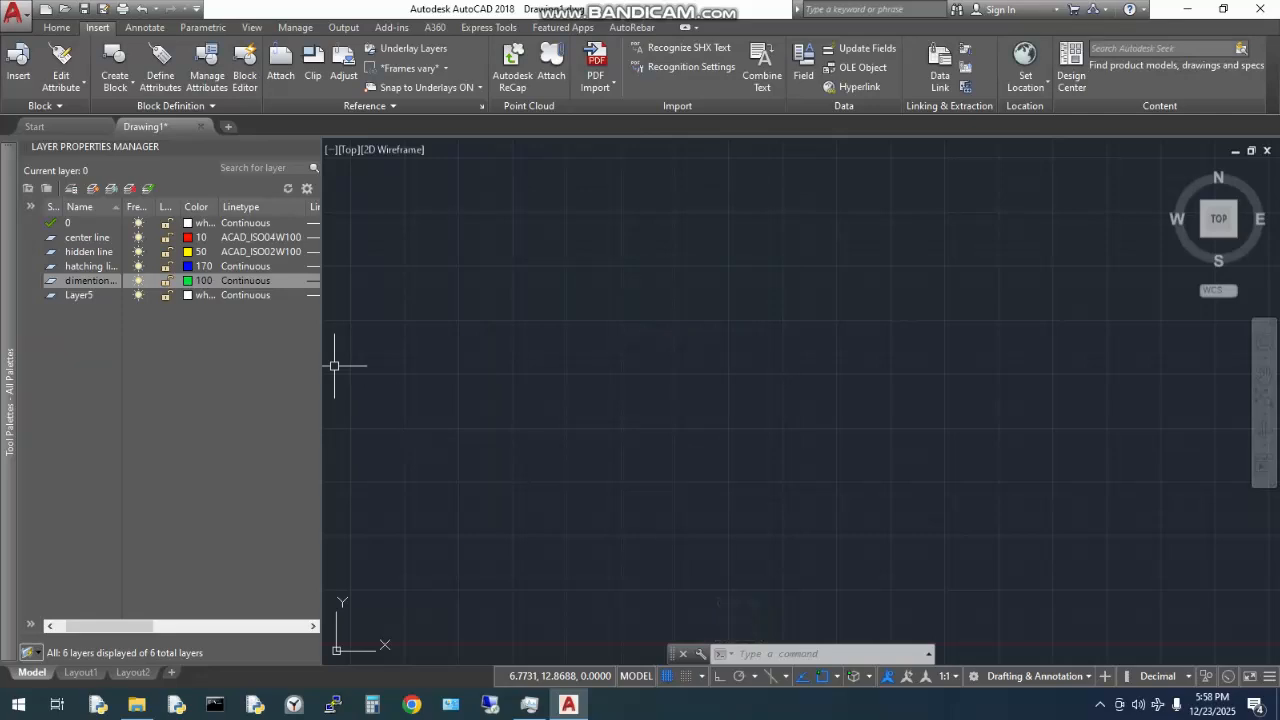
click(84, 295)
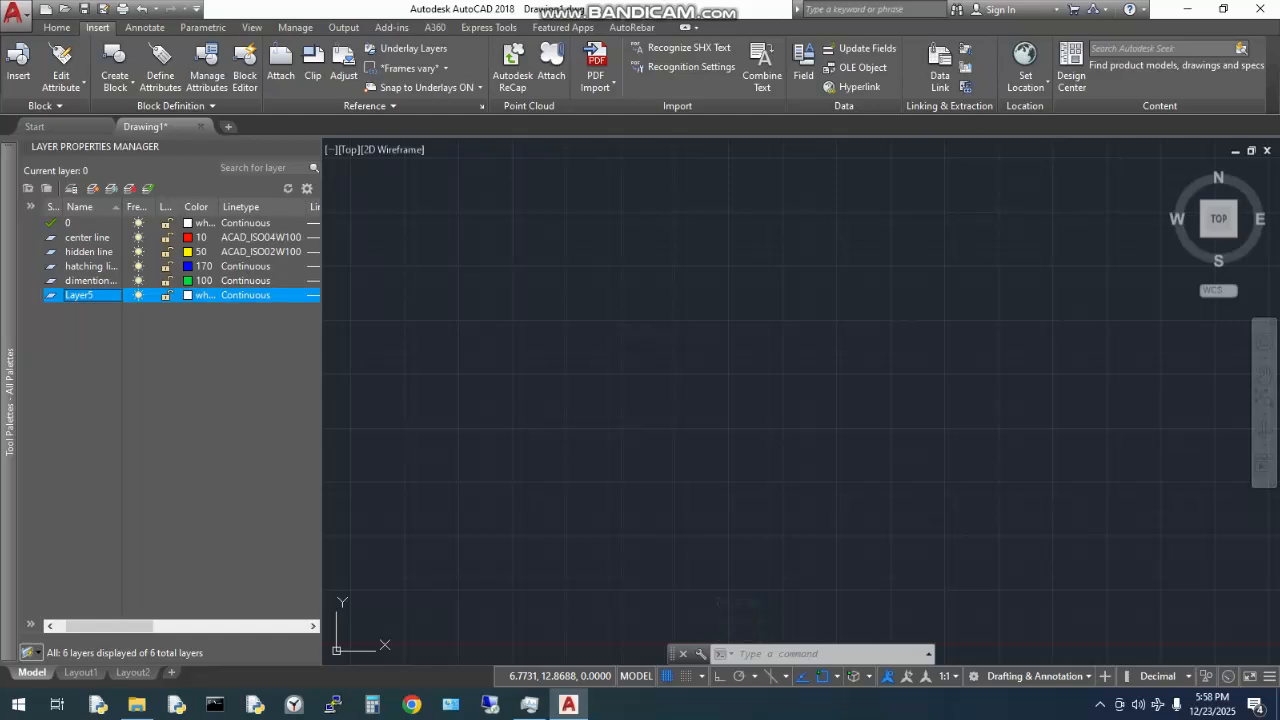
double_click(79, 295)
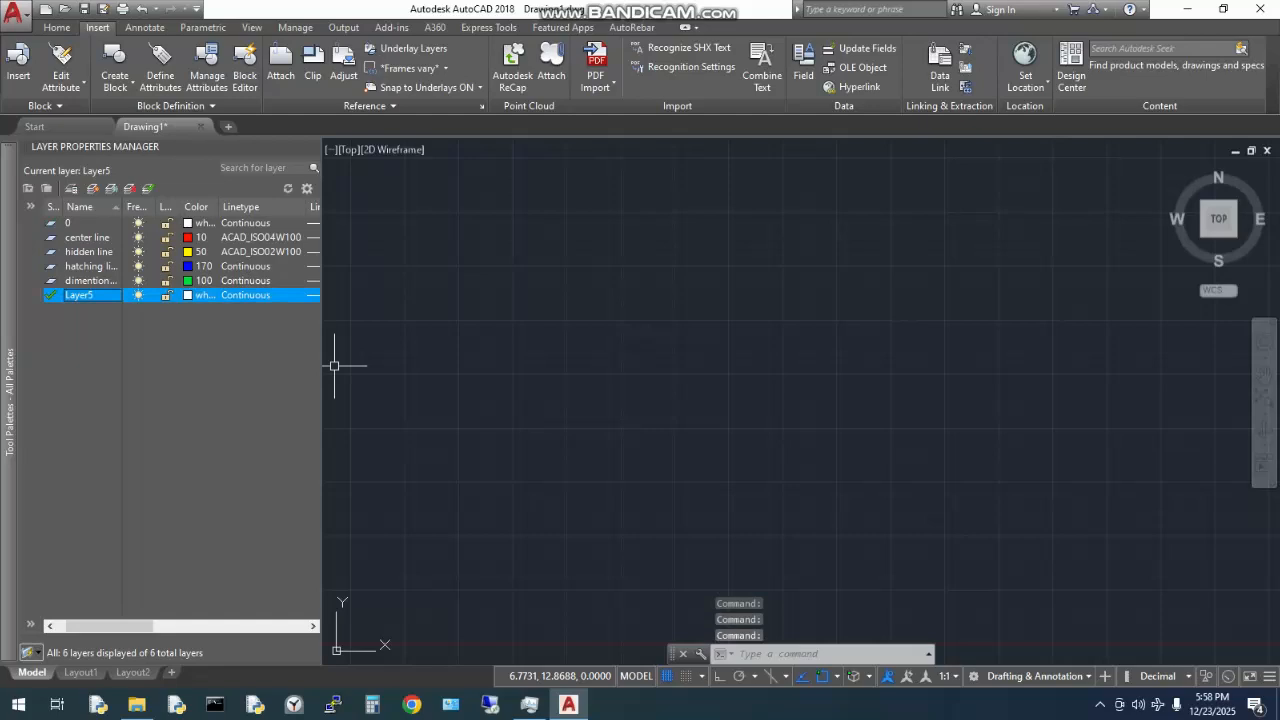
double_click(68, 222)
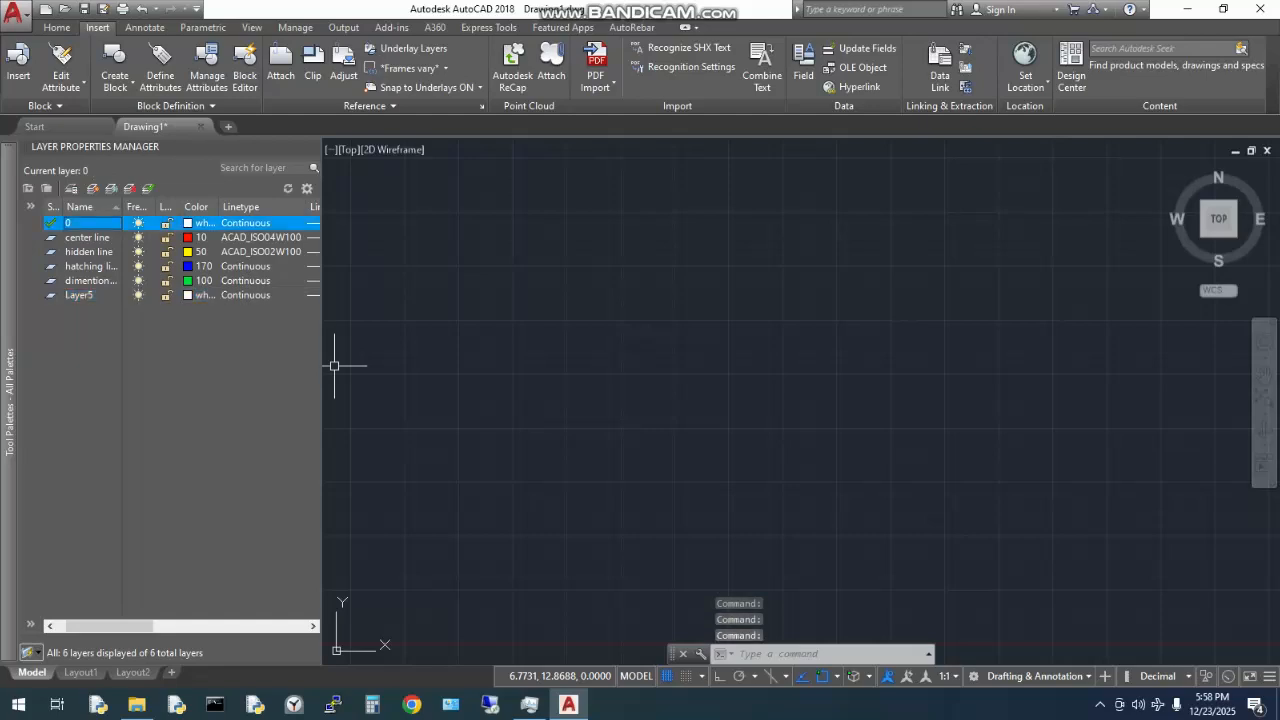
- Rename Layer5 as "sectional line" and set its color to magenta, index color 210
click(79, 295)
click(79, 295)
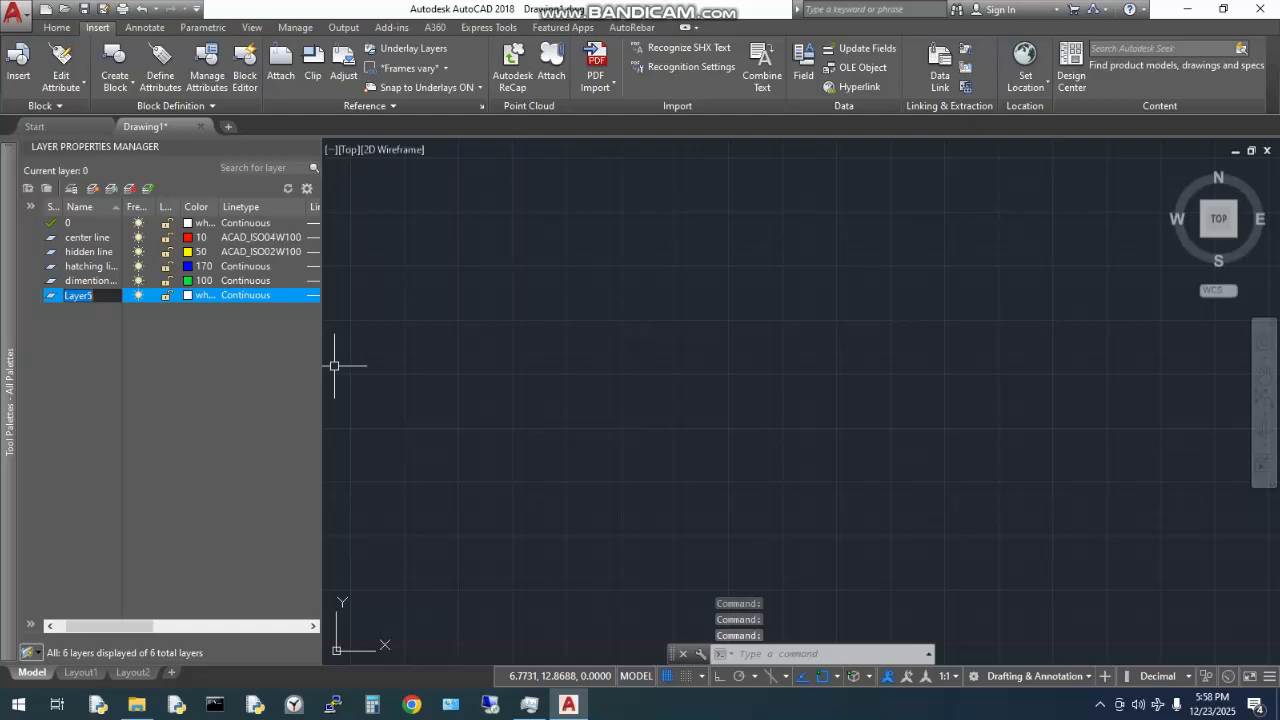
key(BackSpace)
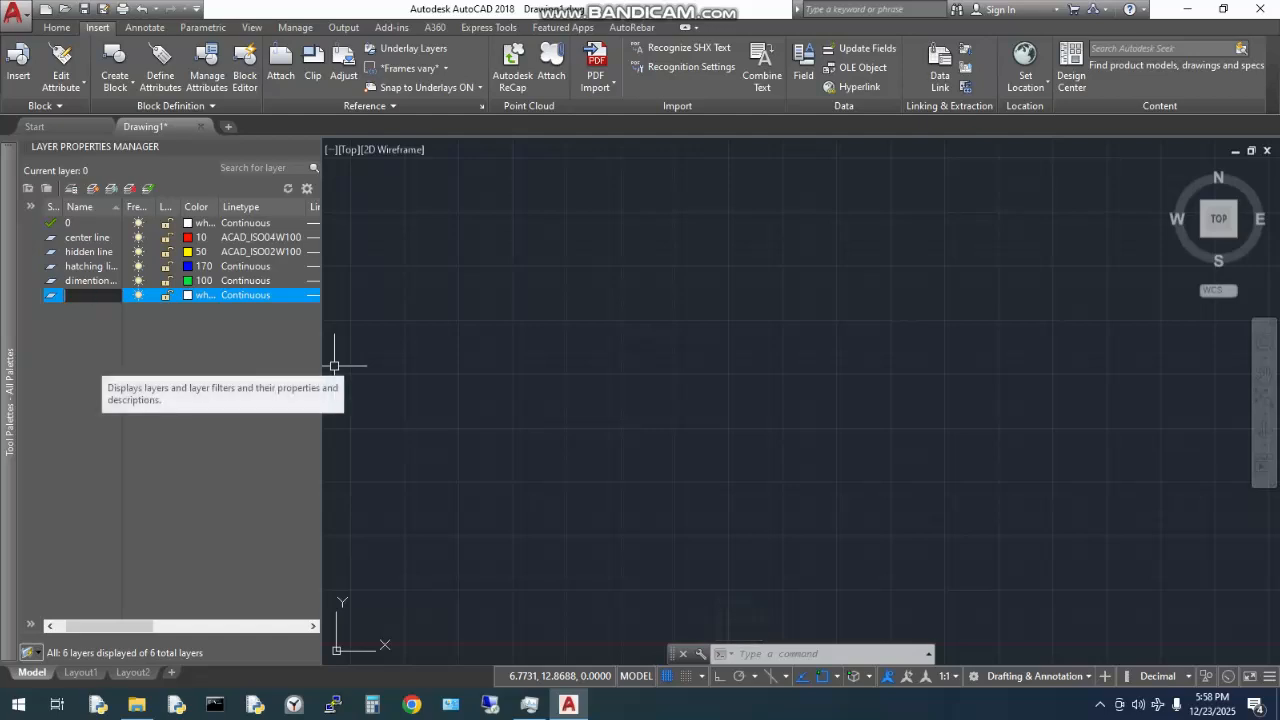
text(sectional line)
click(200, 295)
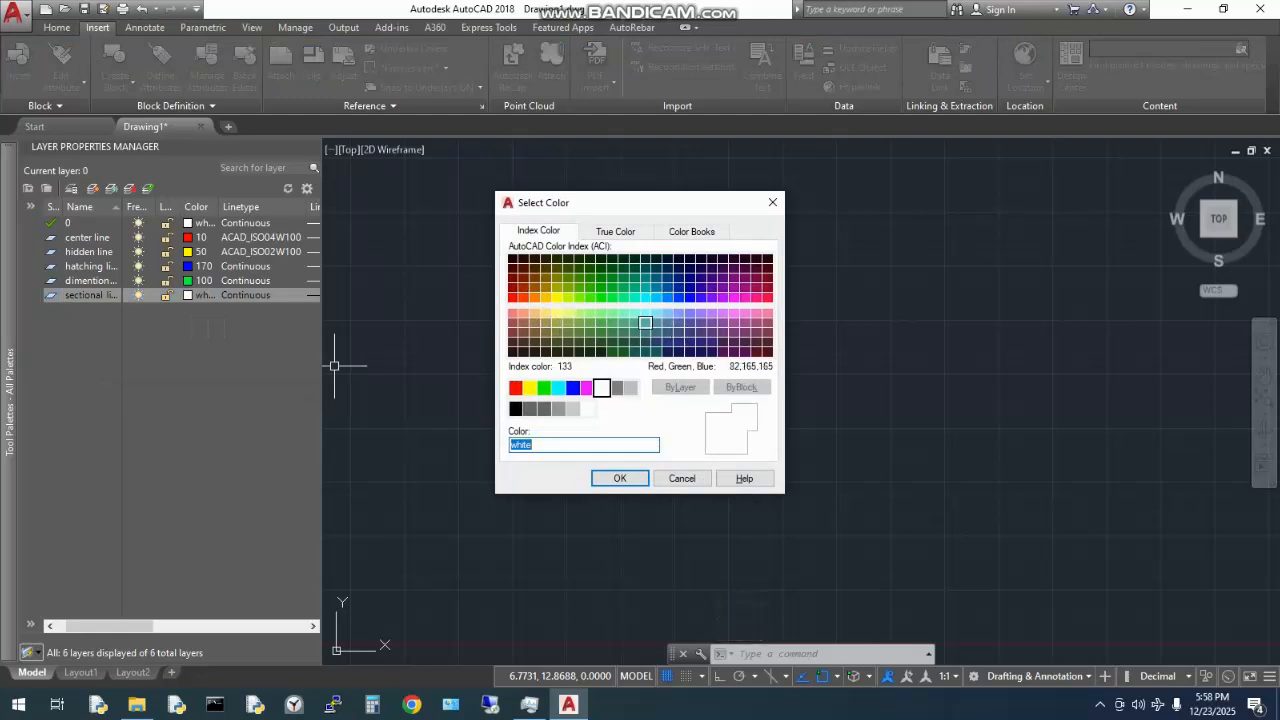
click(733, 297)
click(602, 478)
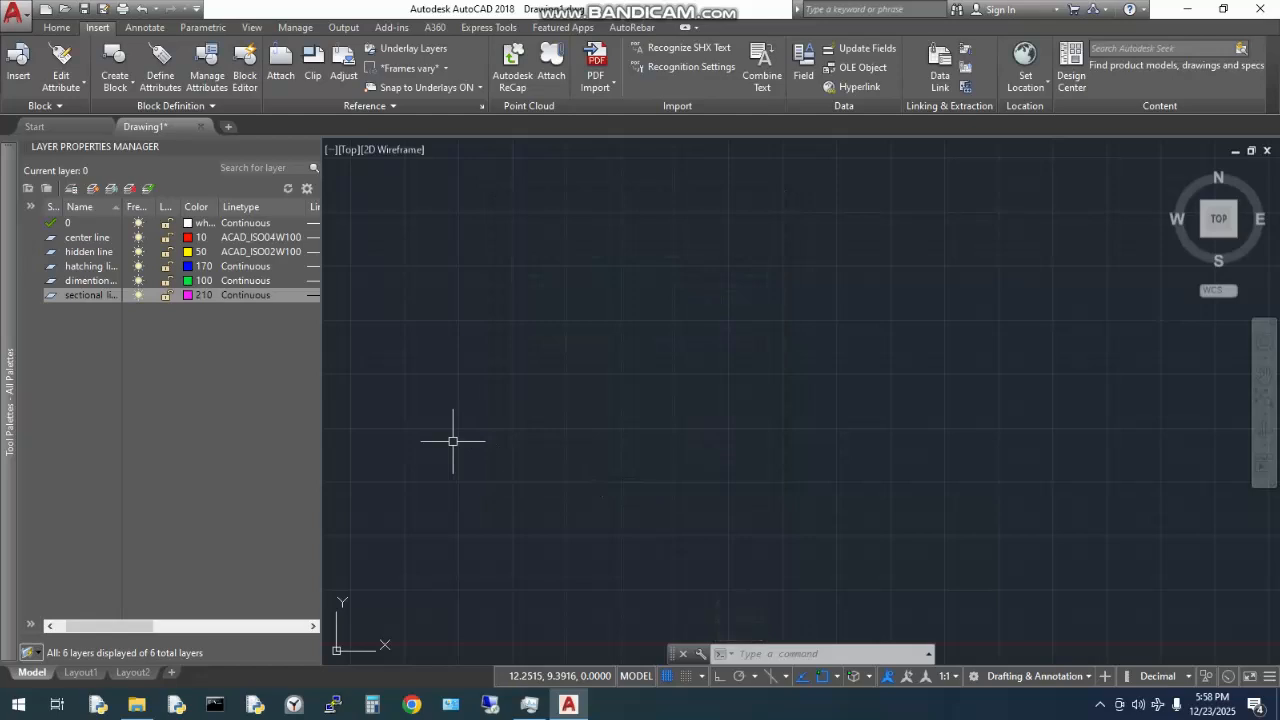
- Load the ACAD_ISO08W100 long-dash short-dash linetype through the sectional line layer's linetype selection, and accept Continuous for that layer
click(245, 295)
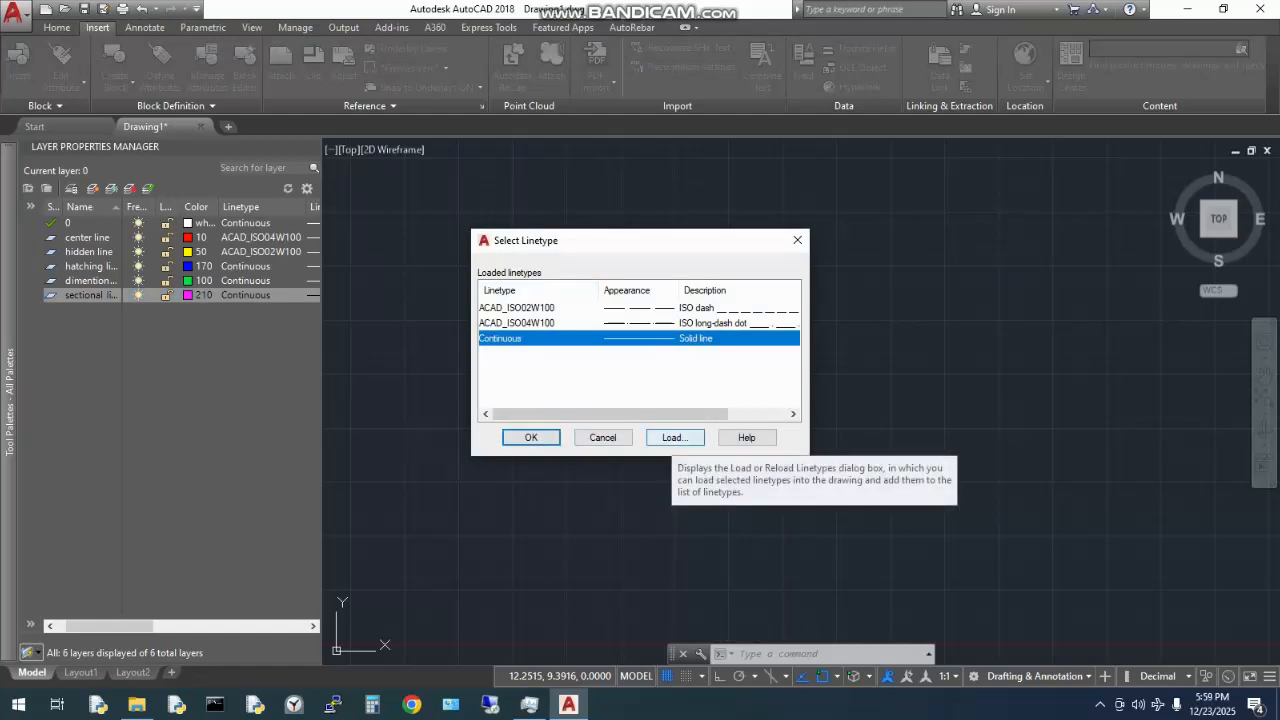
click(675, 437)
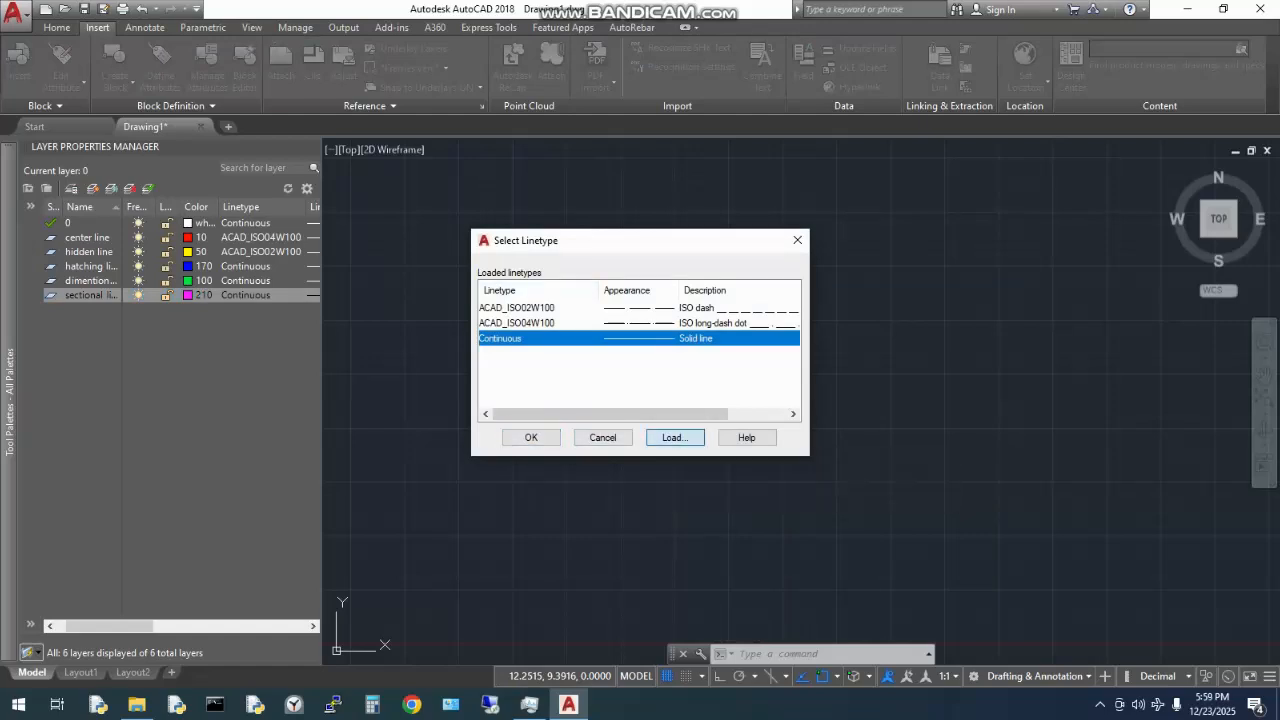
scroll(640, 370, down, 1)
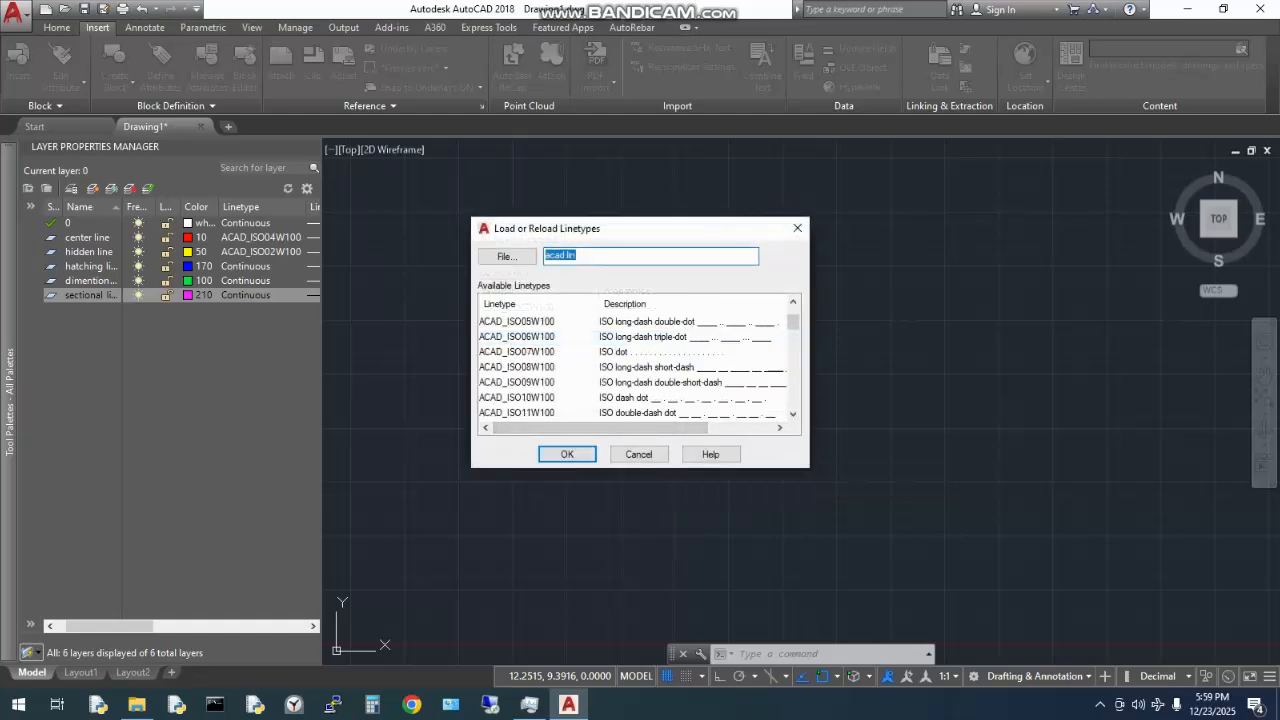
click(517, 367)
click(567, 454)
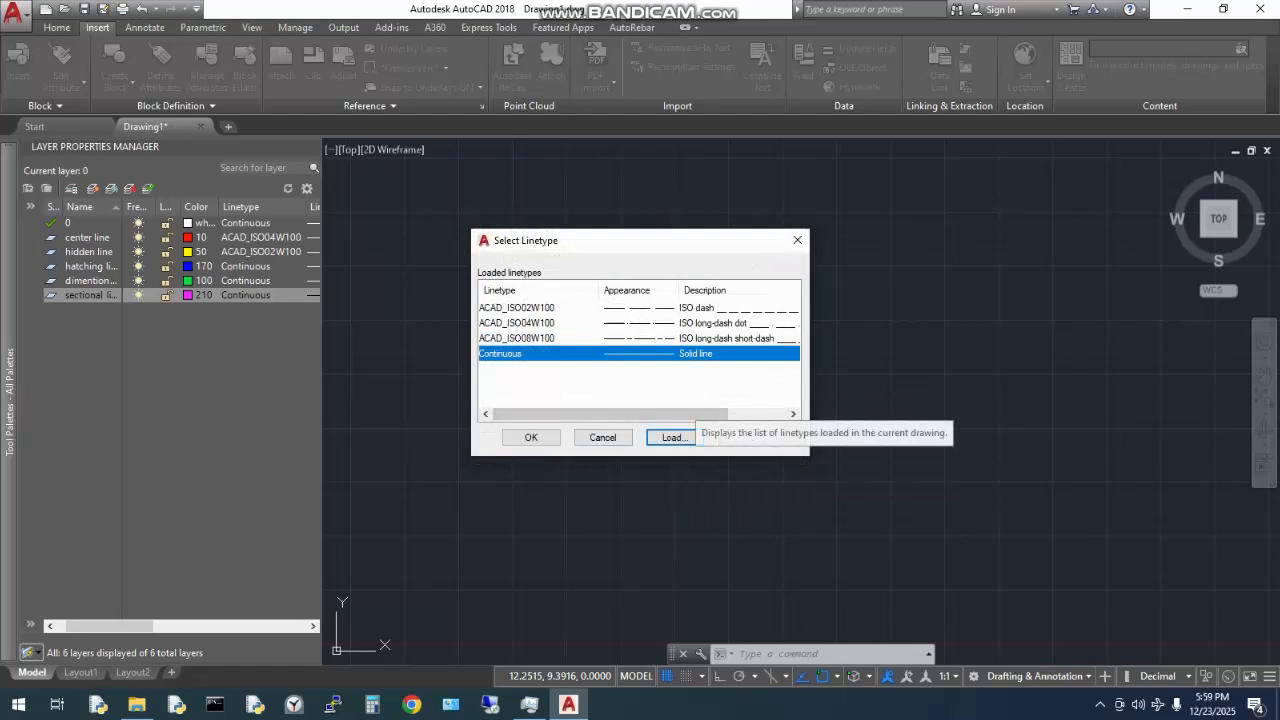
click(531, 437)
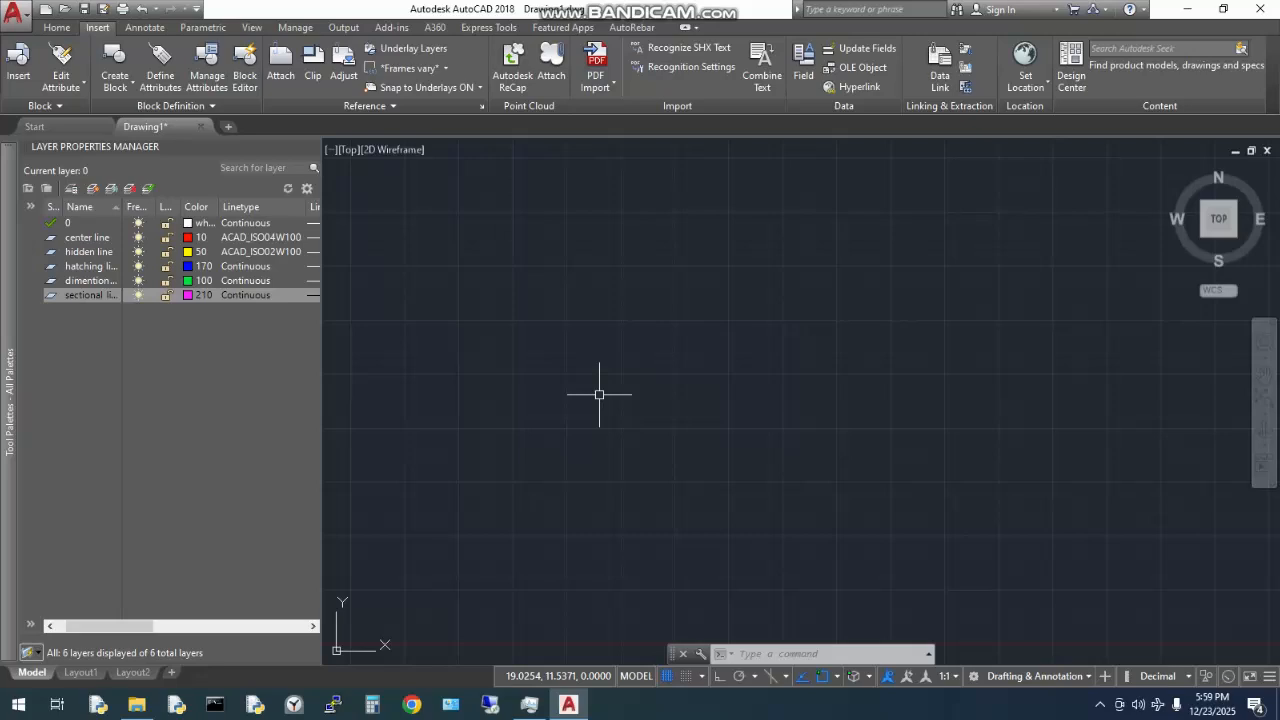
- Turn on Ortho mode while trying out a horizontal line on layer 0, and abandon the trial line
click(56, 27)
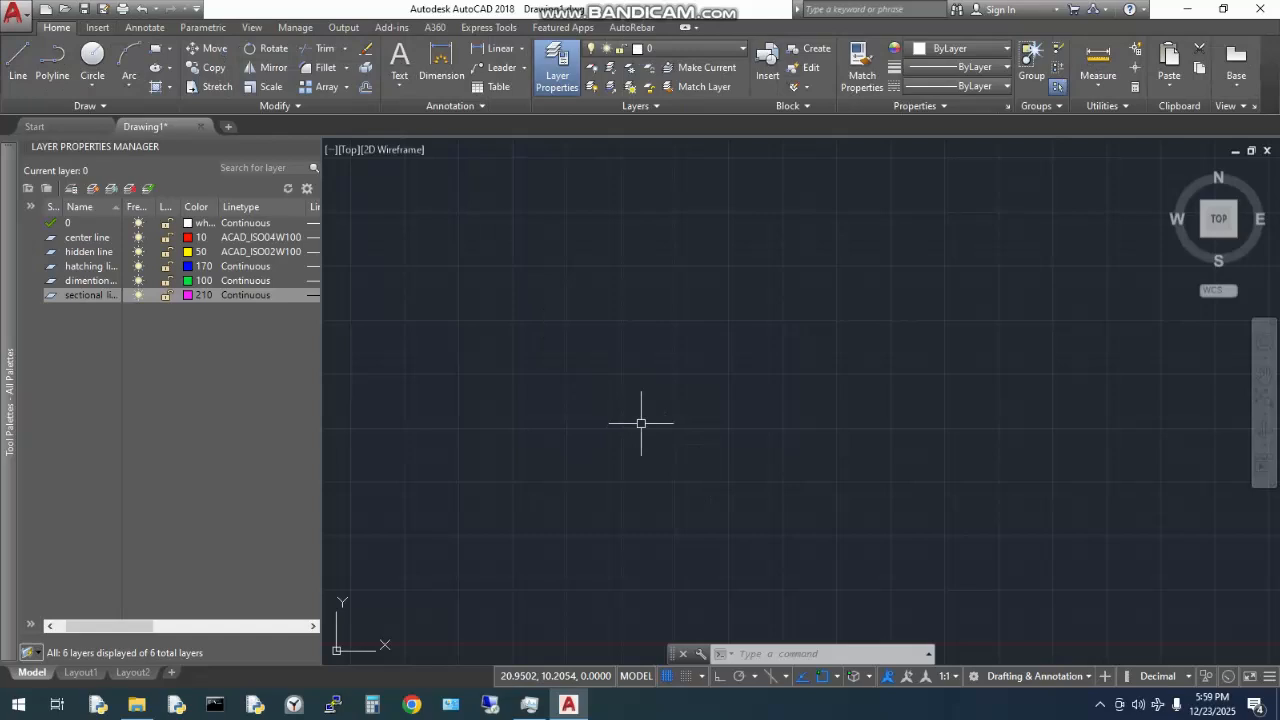
middle_drag(533, 452, 614, 374)
scroll(618, 380, up, 1)
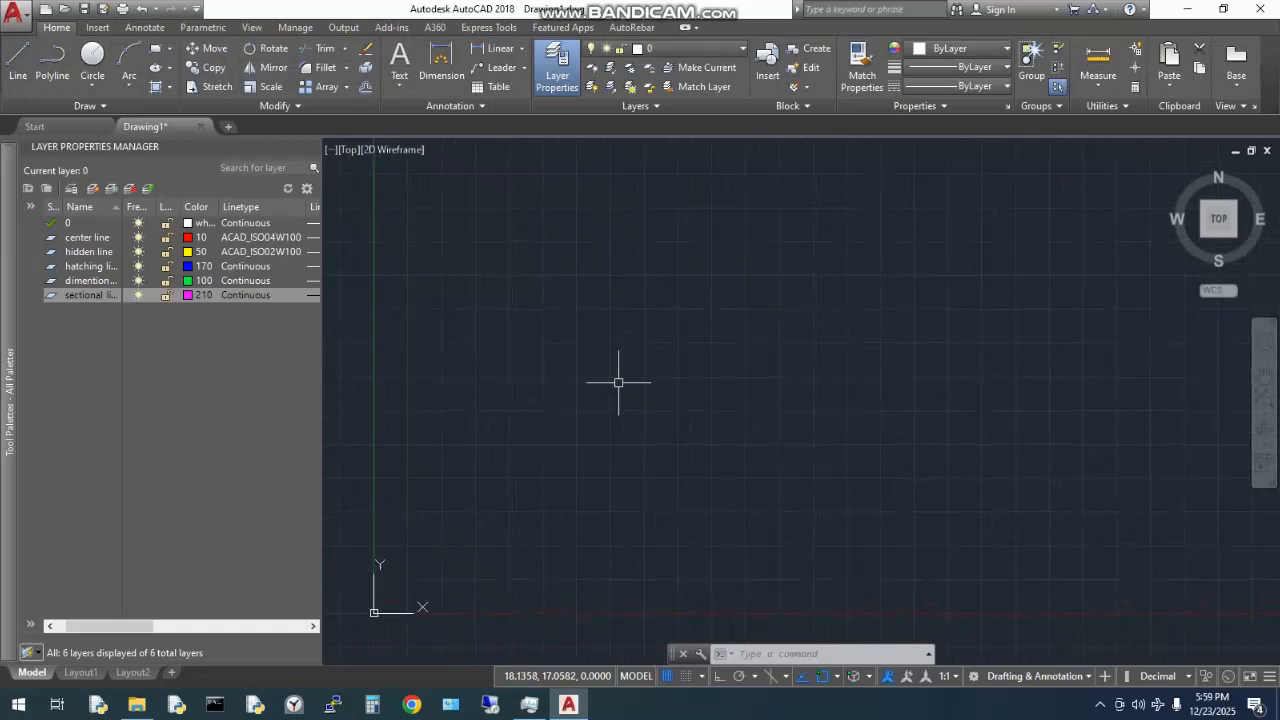
text(l)
key(Return)
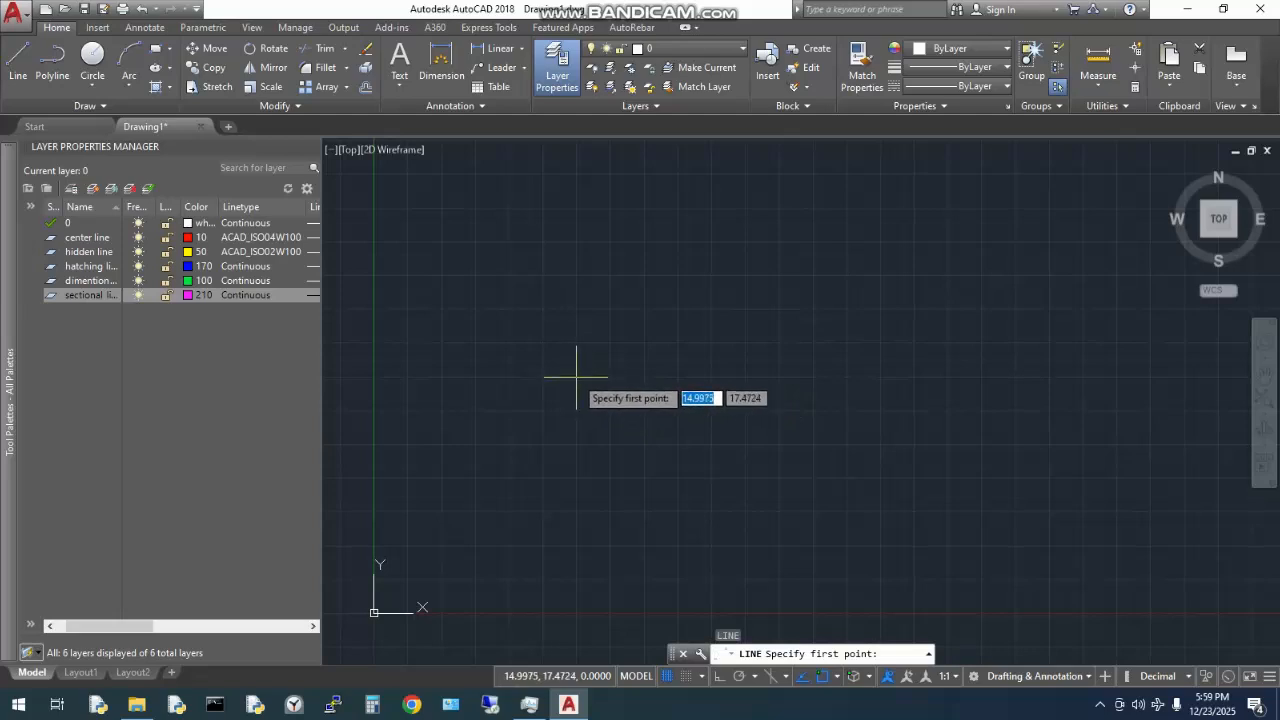
click(576, 377)
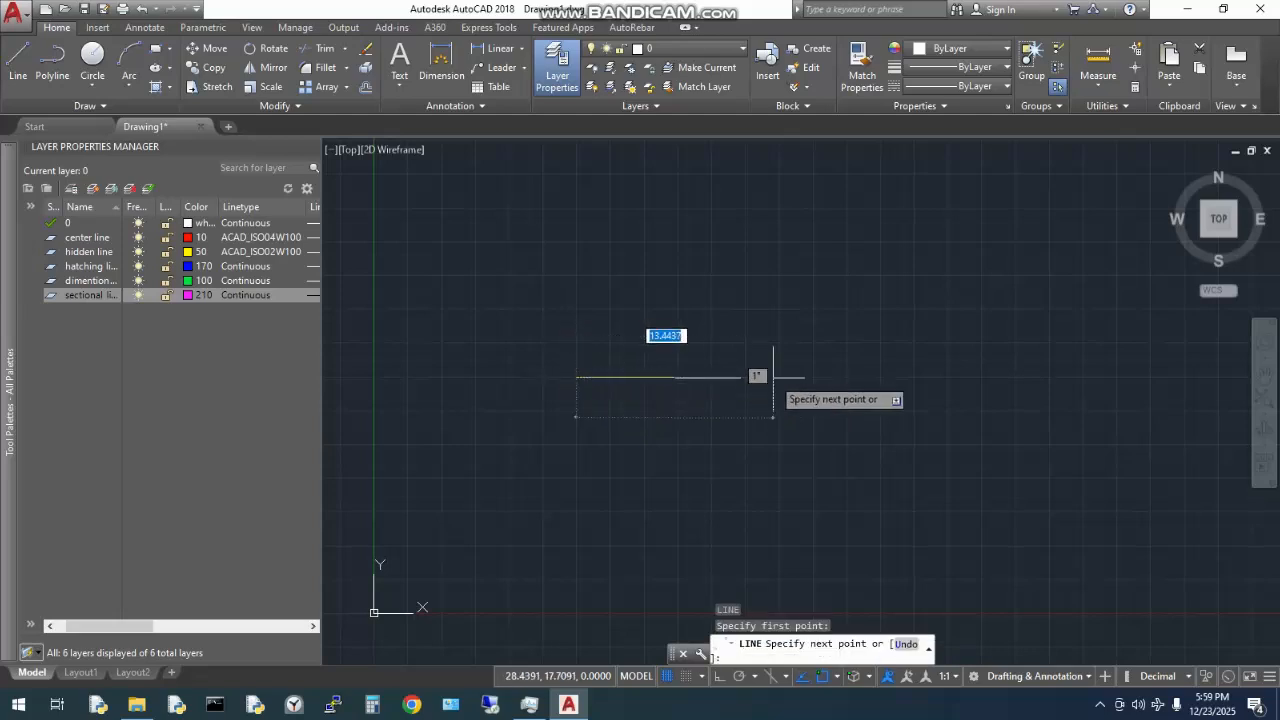
scroll(750, 380, down, 3)
middle_drag(750, 382, 621, 432)
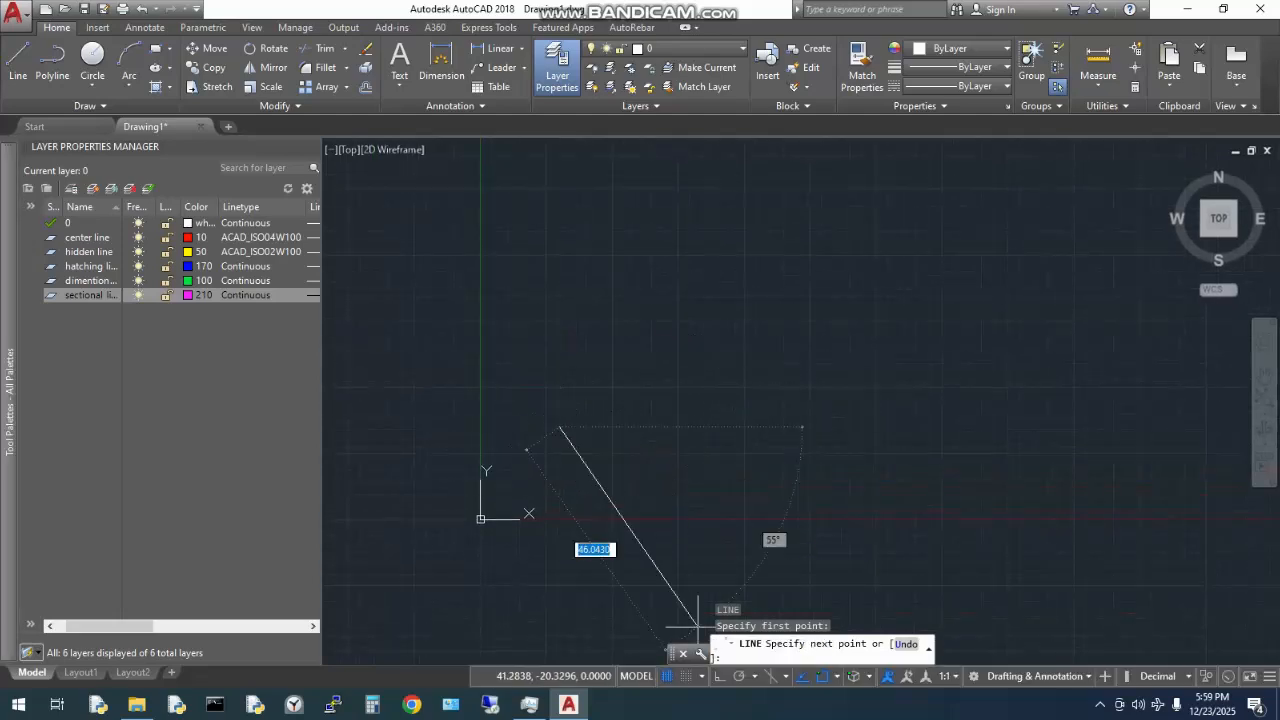
key(F8)
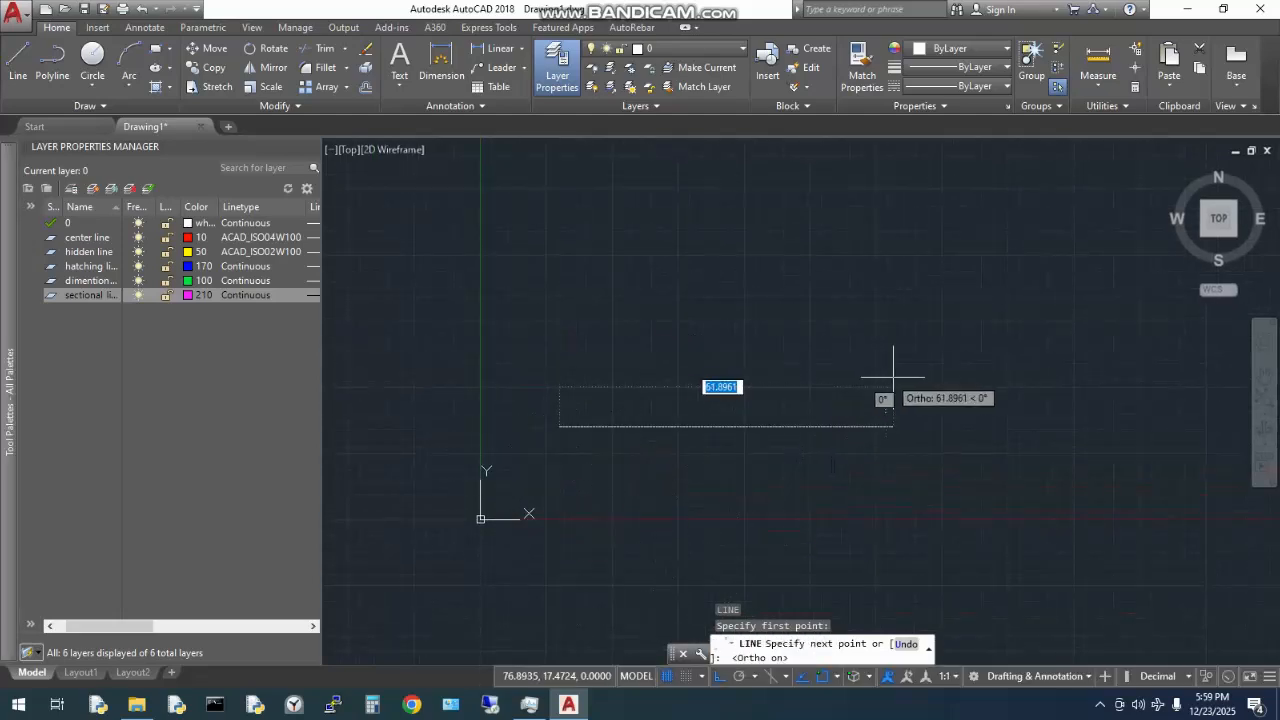
scroll(974, 397, down, 1)
middle_drag(957, 423, 957, 320)
middle_drag(843, 312, 721, 342)
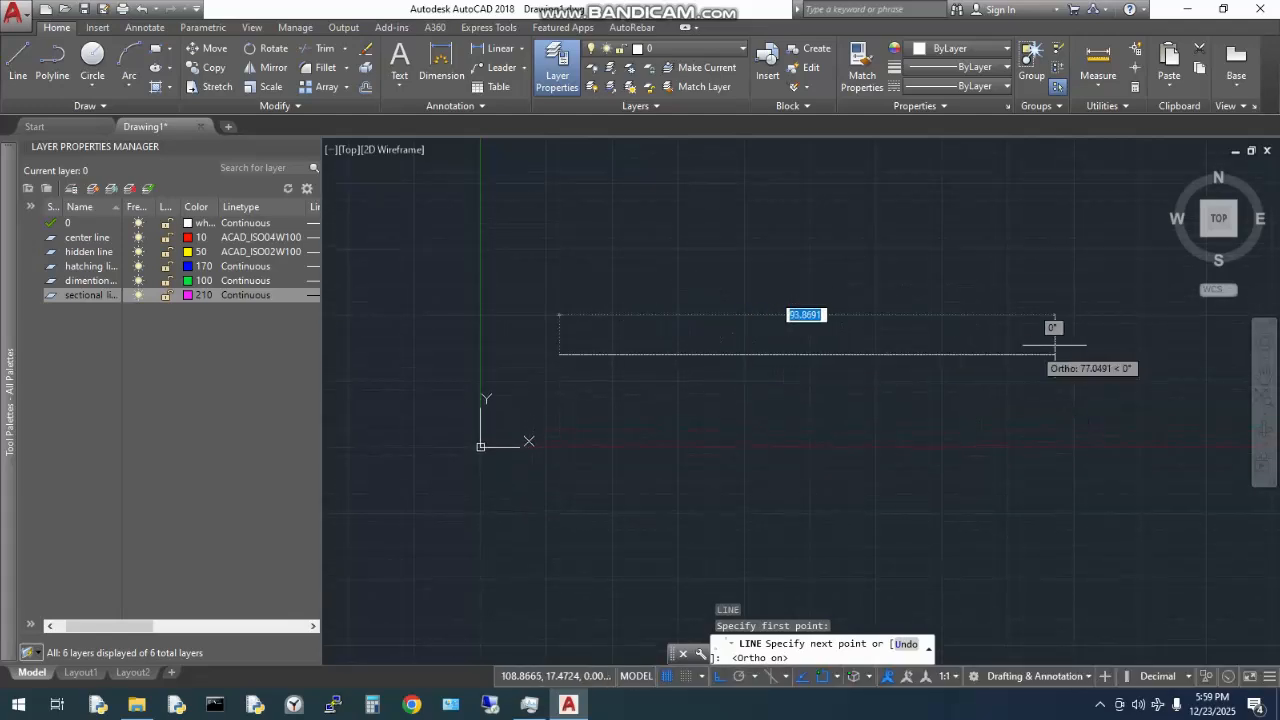
middle_drag(1075, 345, 1014, 345)
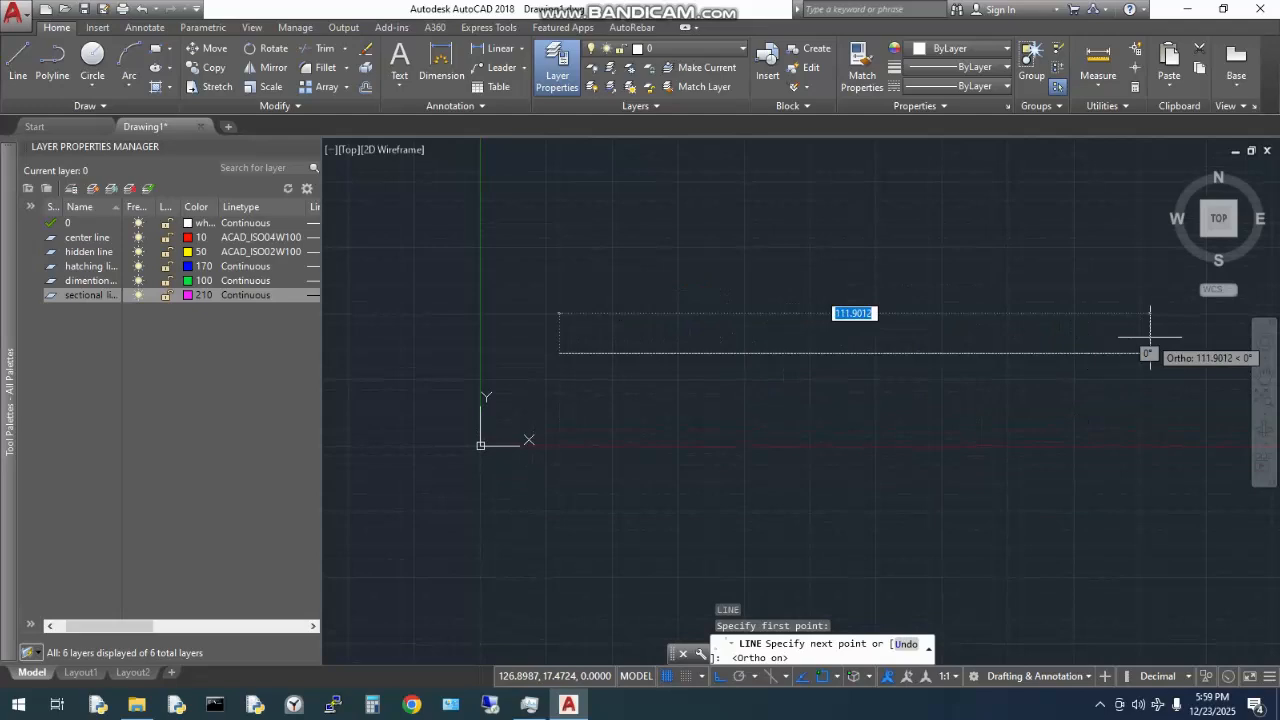
key(Escape)
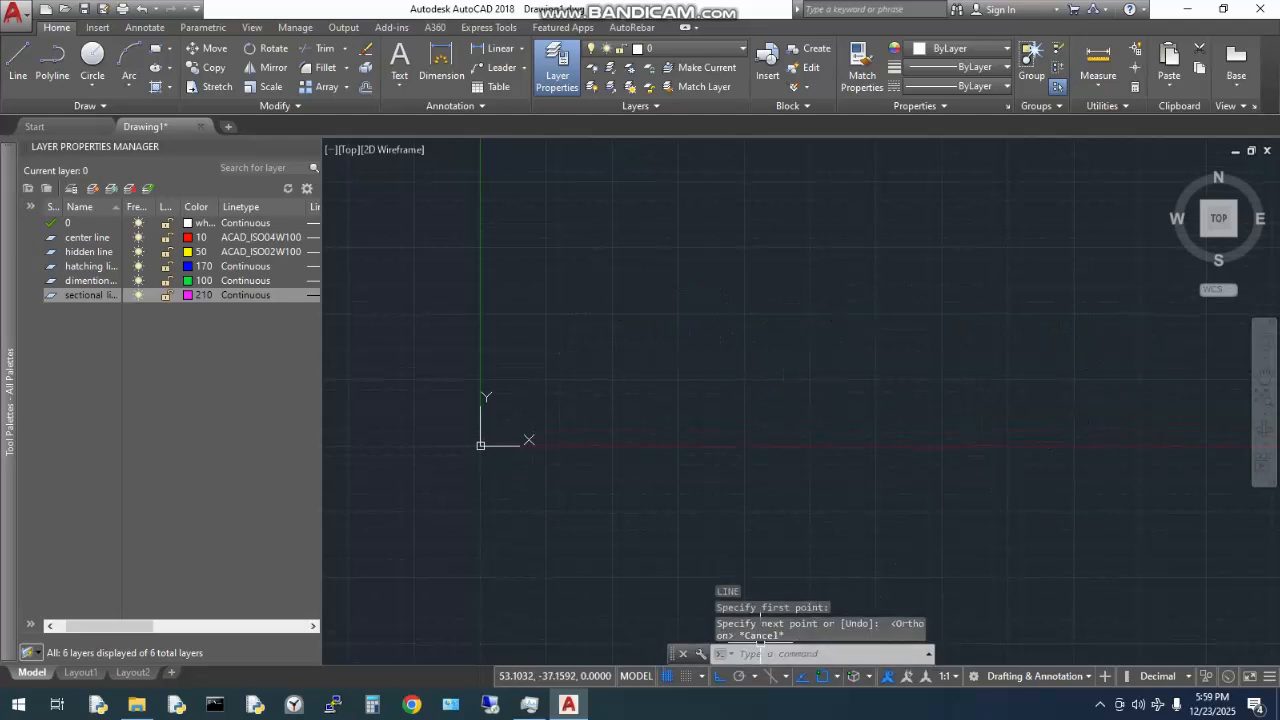
- Turn on grid snap in the drafting settings
click(701, 676)
click(712, 655)
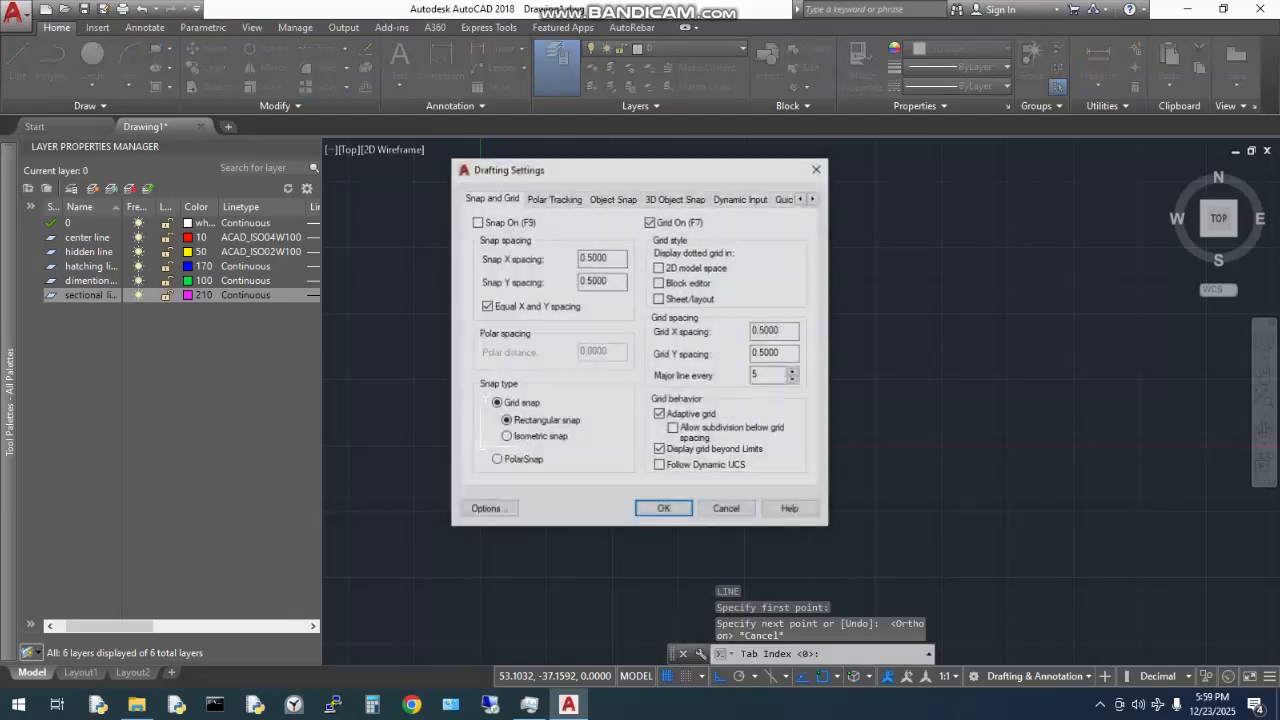
click(477, 222)
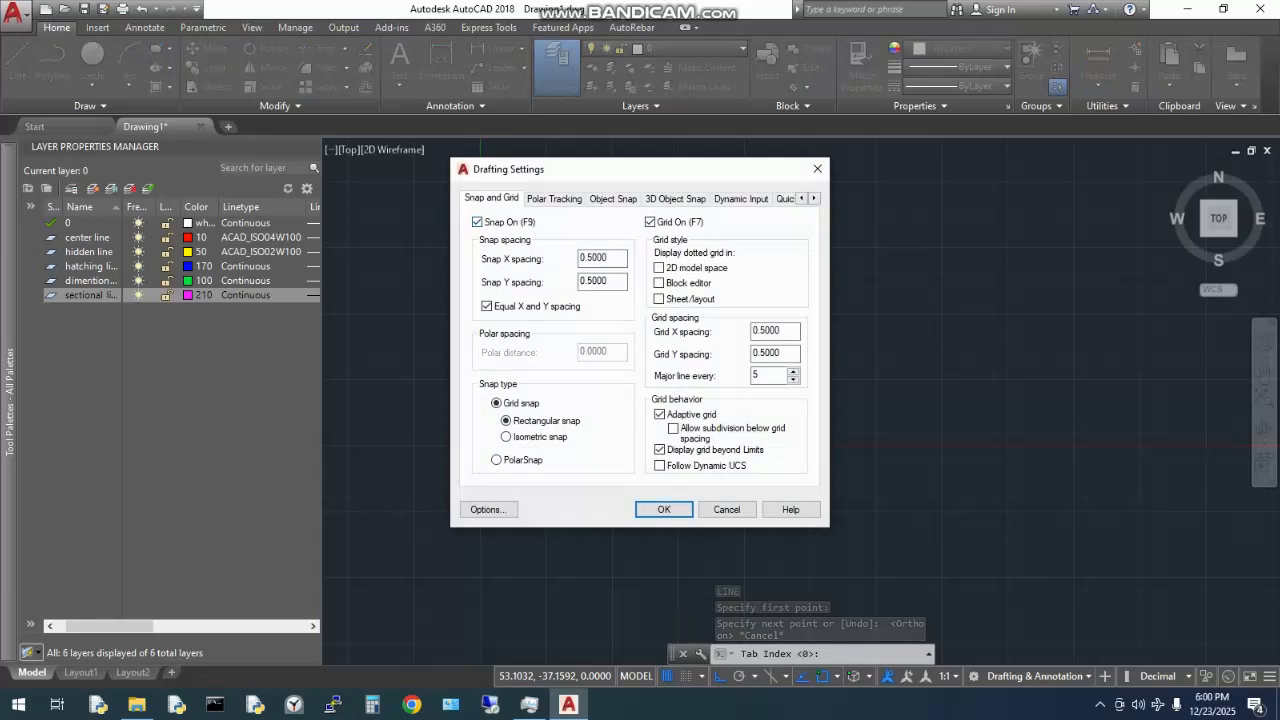
click(663, 509)
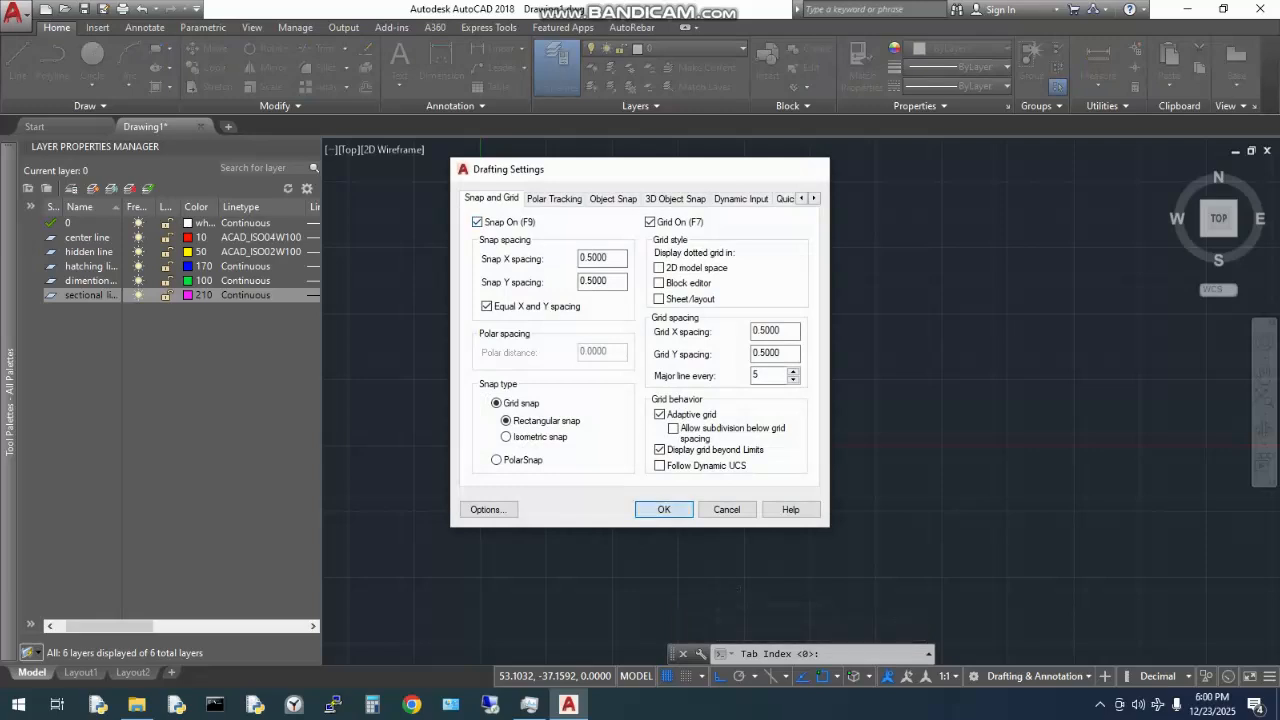
- Draw a horizontal line from point (25, 25) in the positive X direction with consecutive segments of 20, 30 and 60 units
text(l)
key(Return)
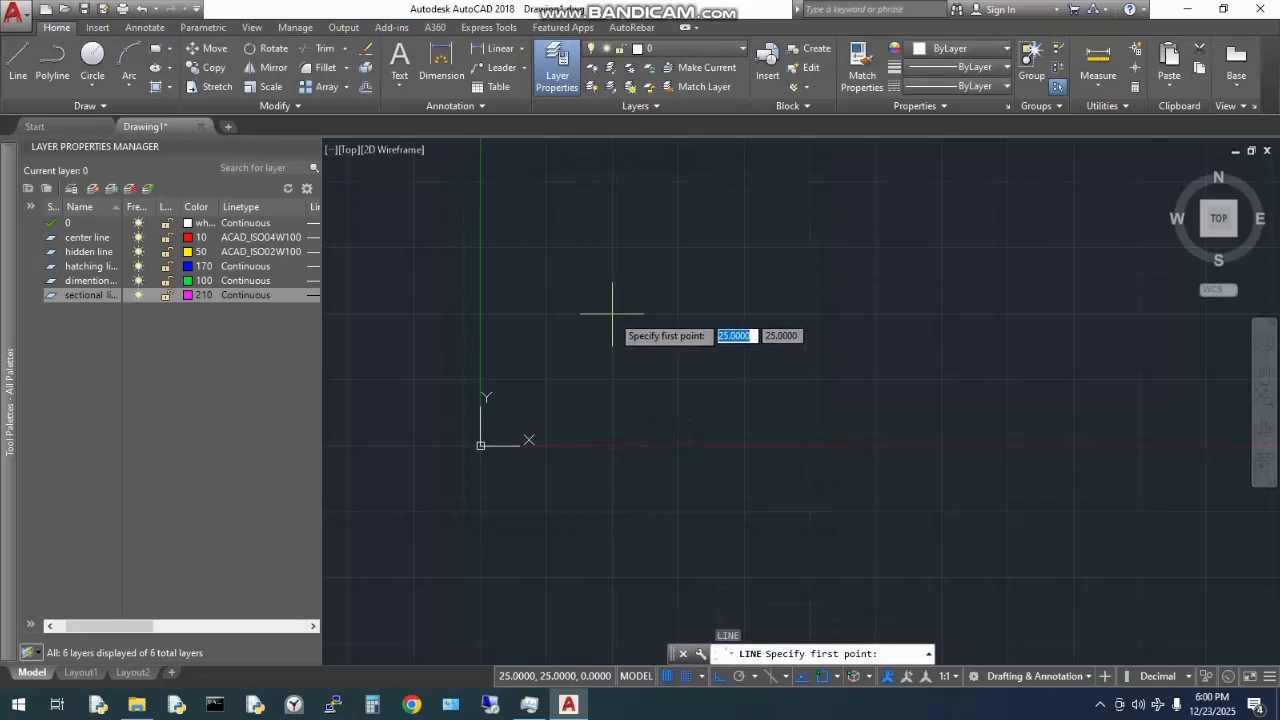
click(612, 313)
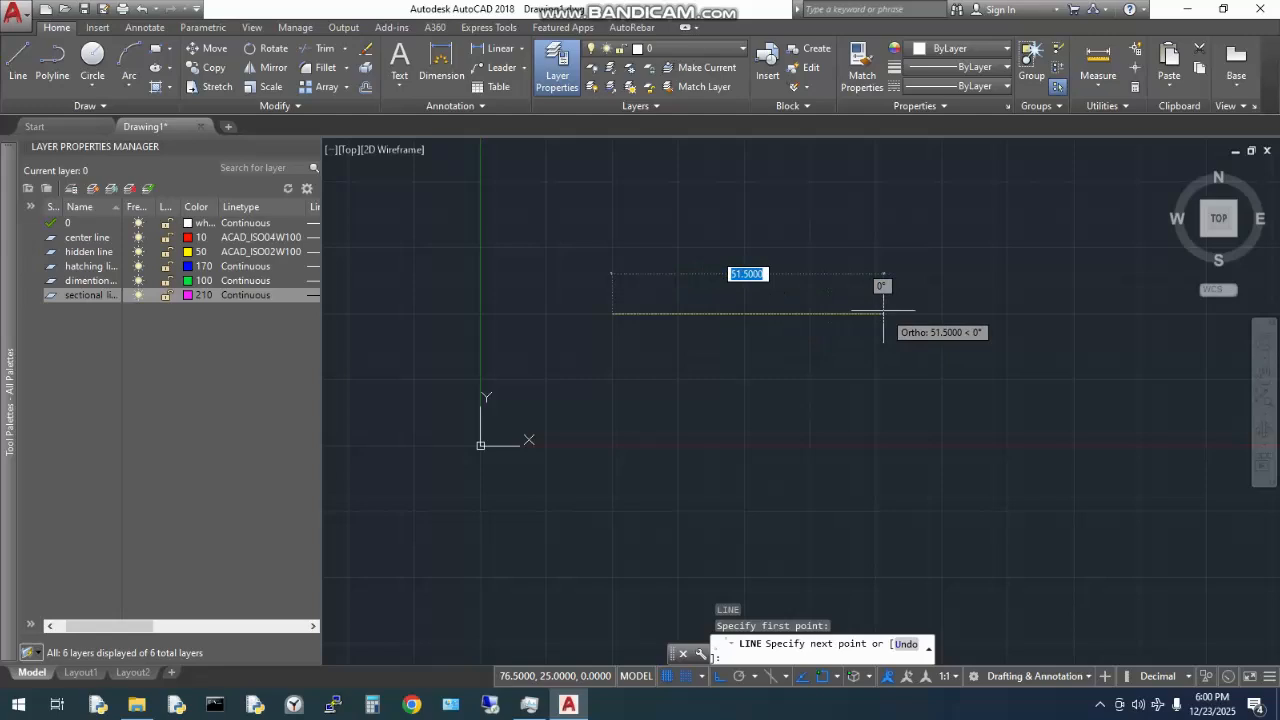
text(2)
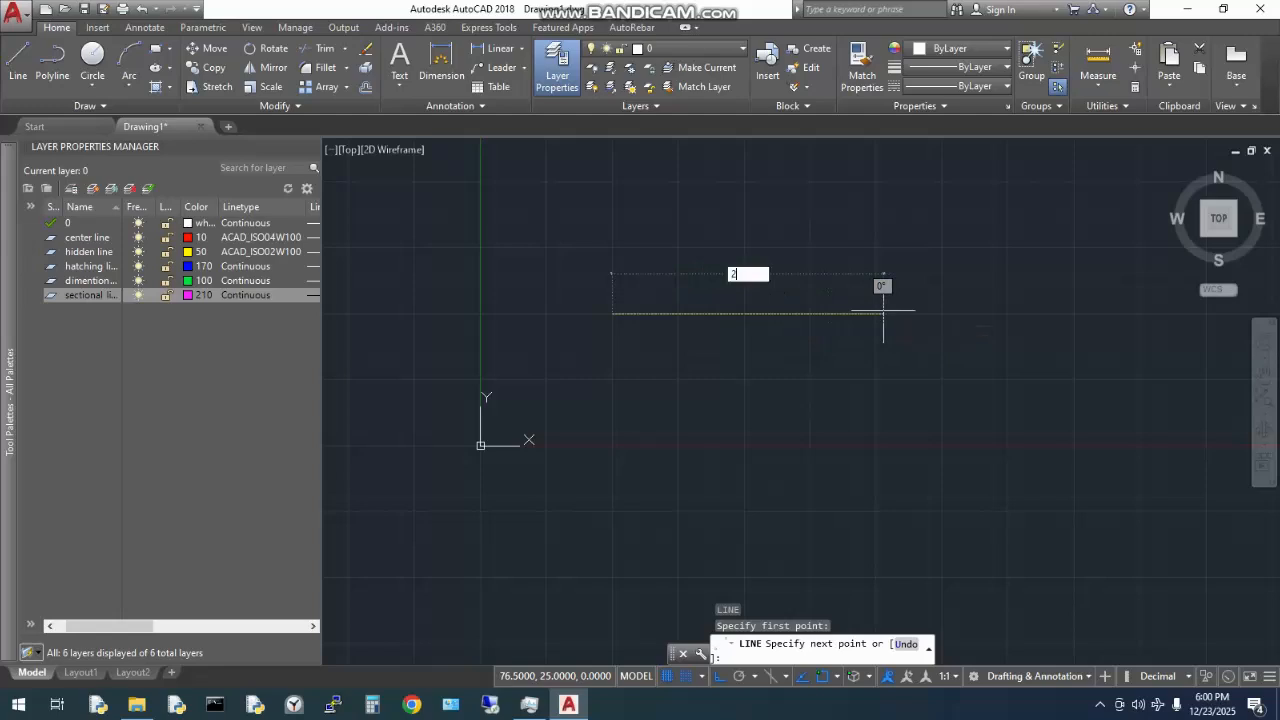
text(0)
key(Return)
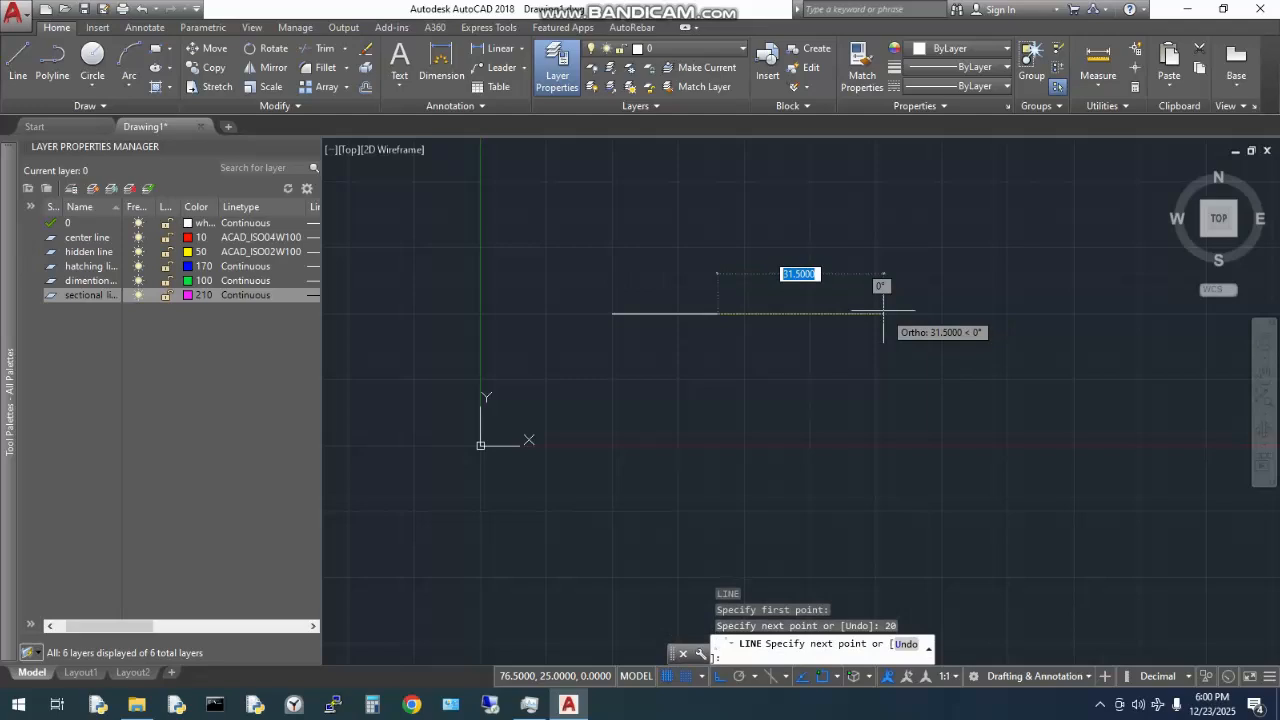
text(30)
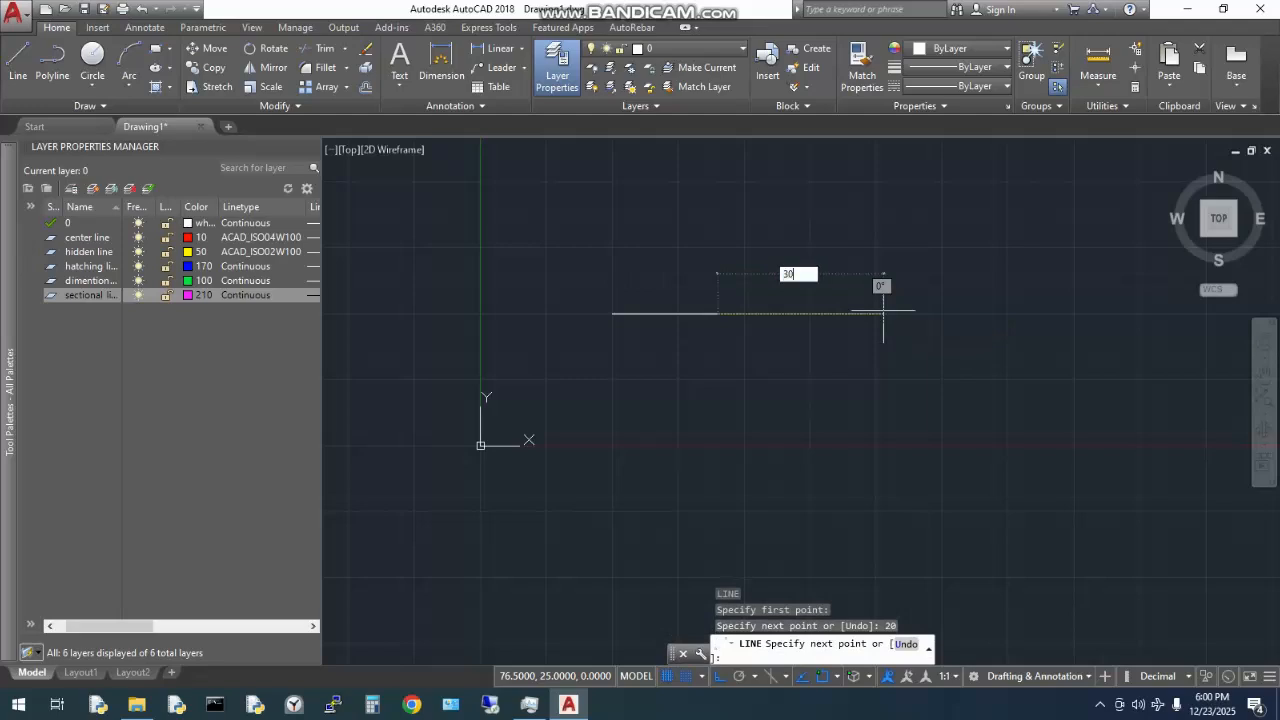
key(Return)
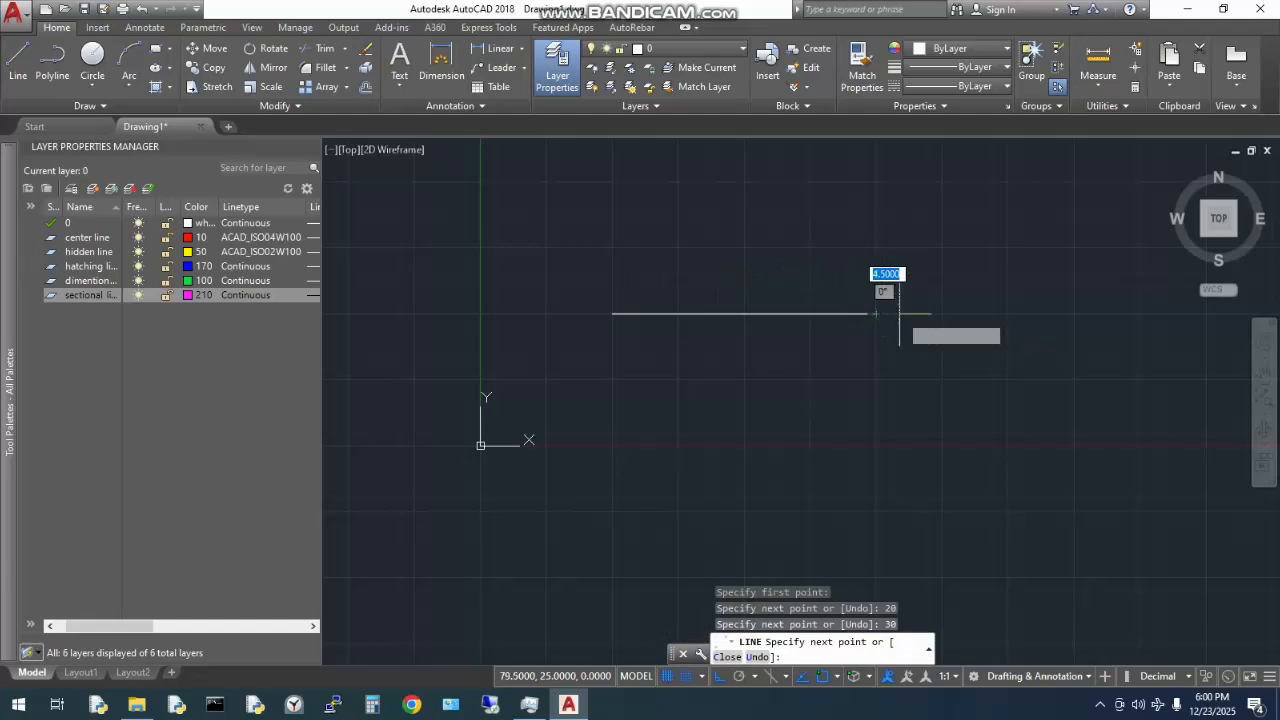
text(60)
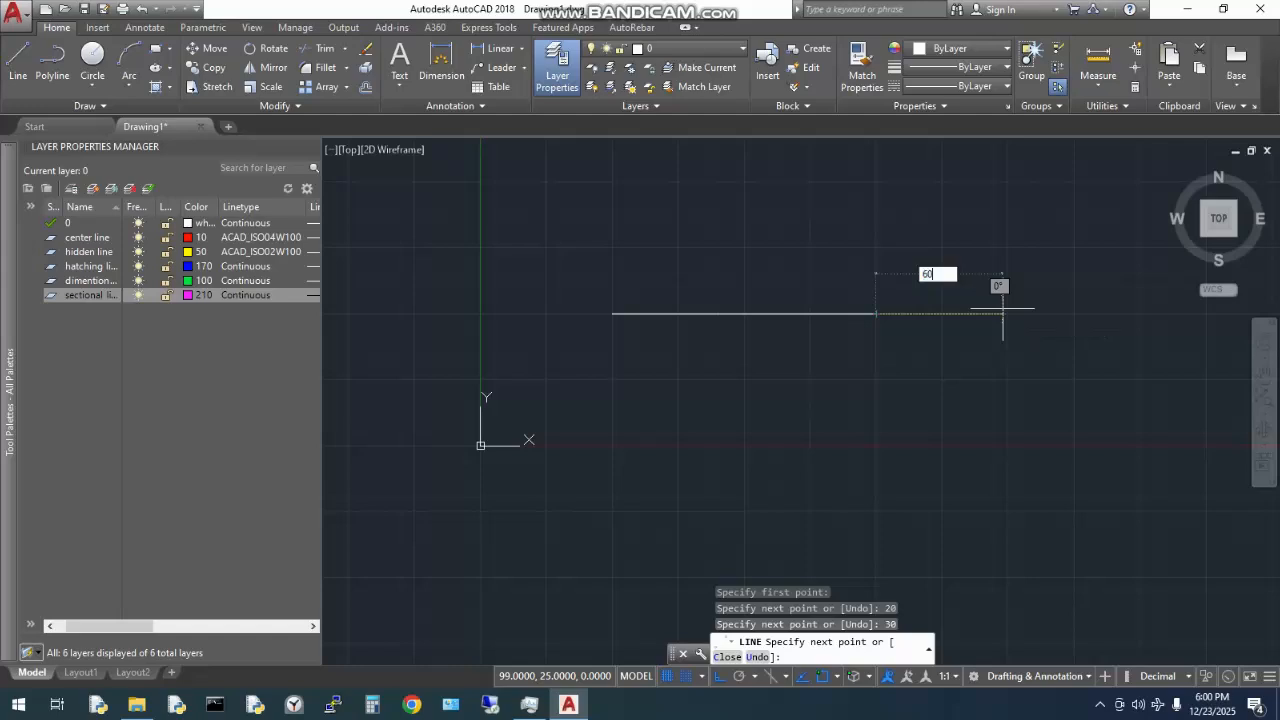
key(Return)
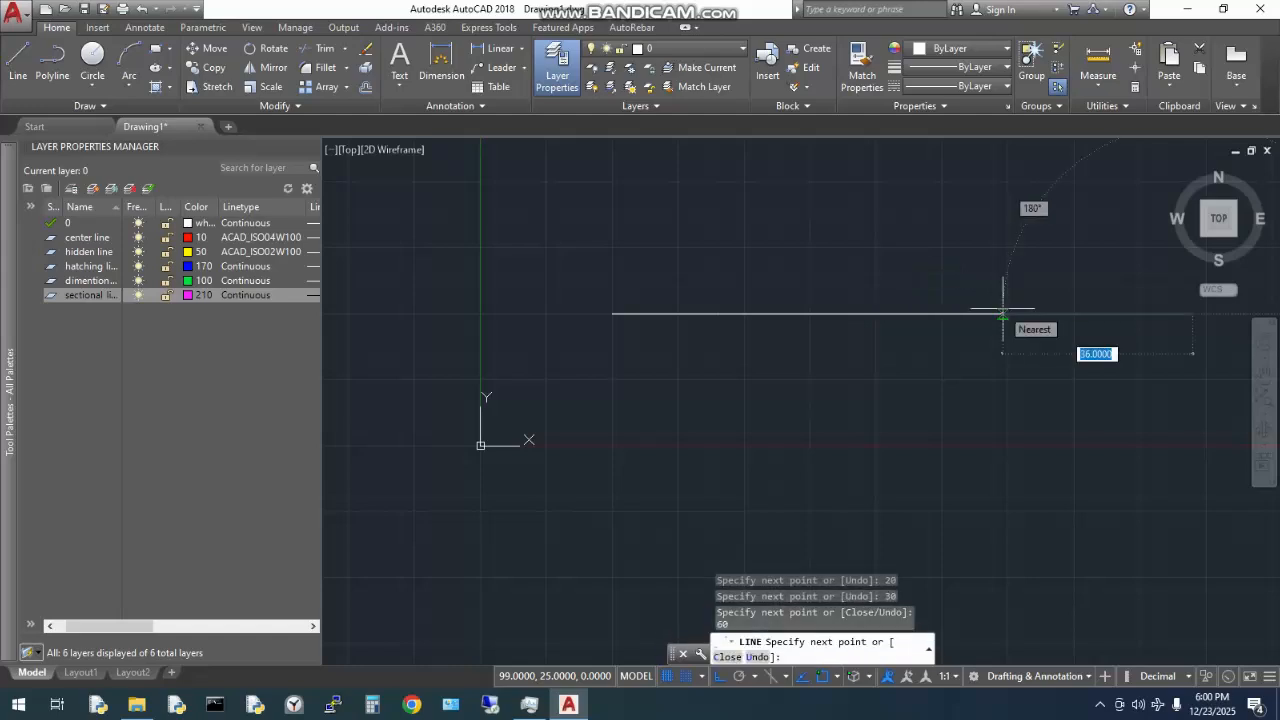
- Continue the horizontal line in the positive X direction with two more segments of 30 and 60 units
middle_drag(680, 310, 678, 318)
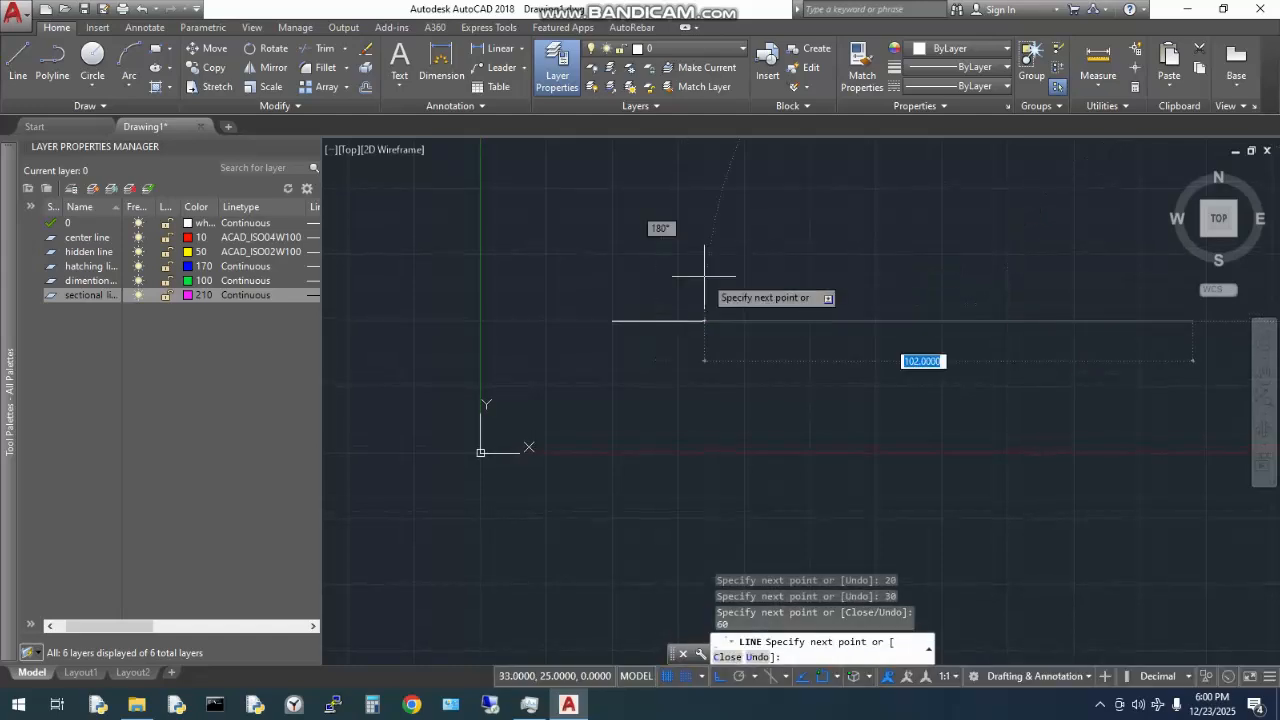
click(1218, 218)
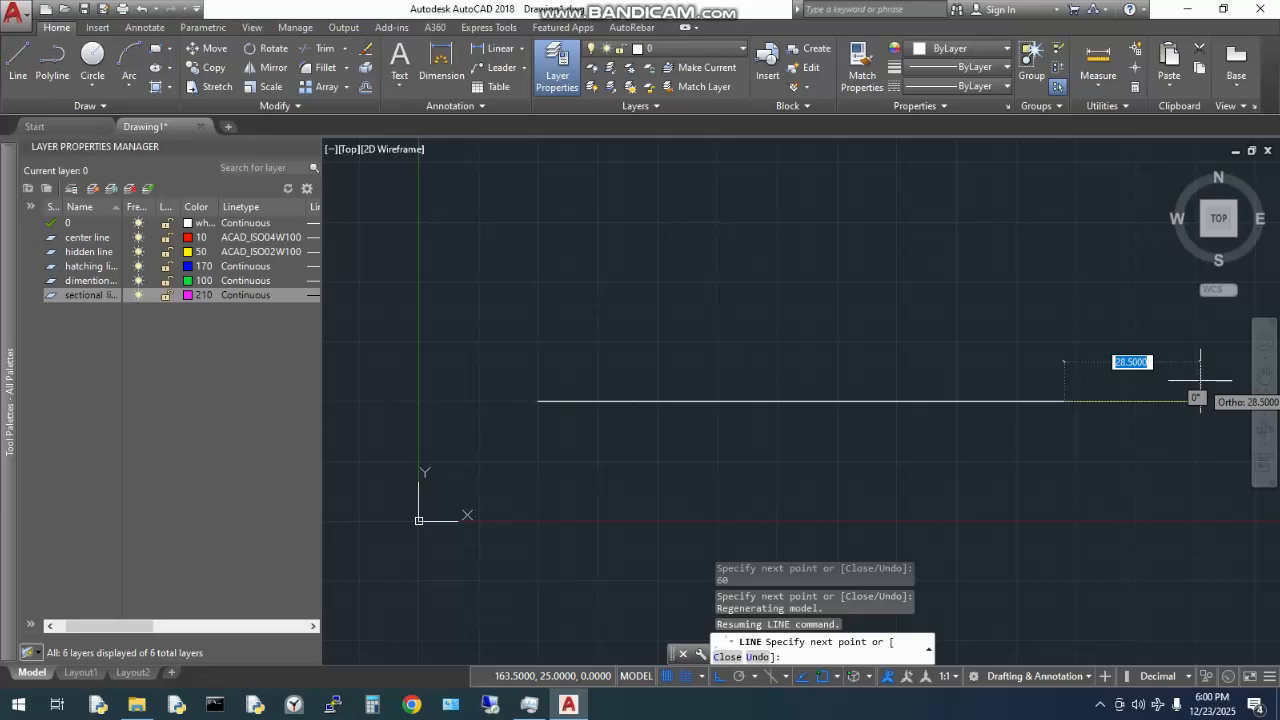
text(30)
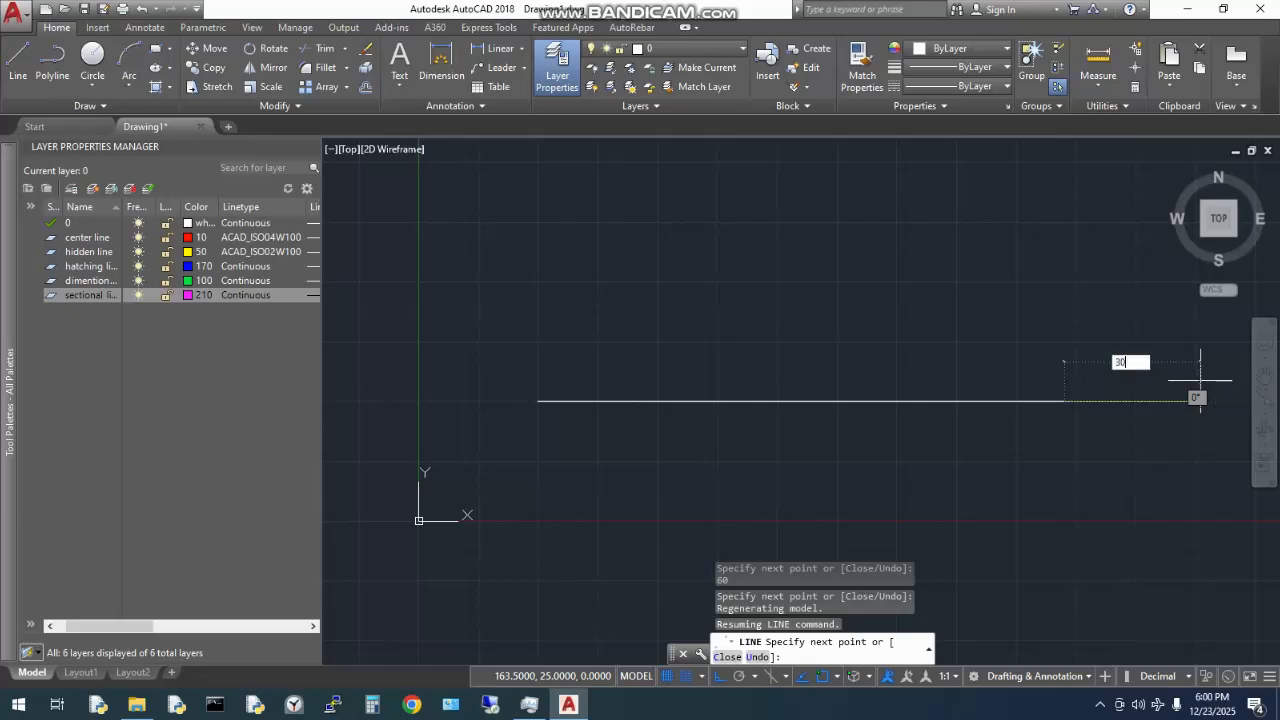
key(Return)
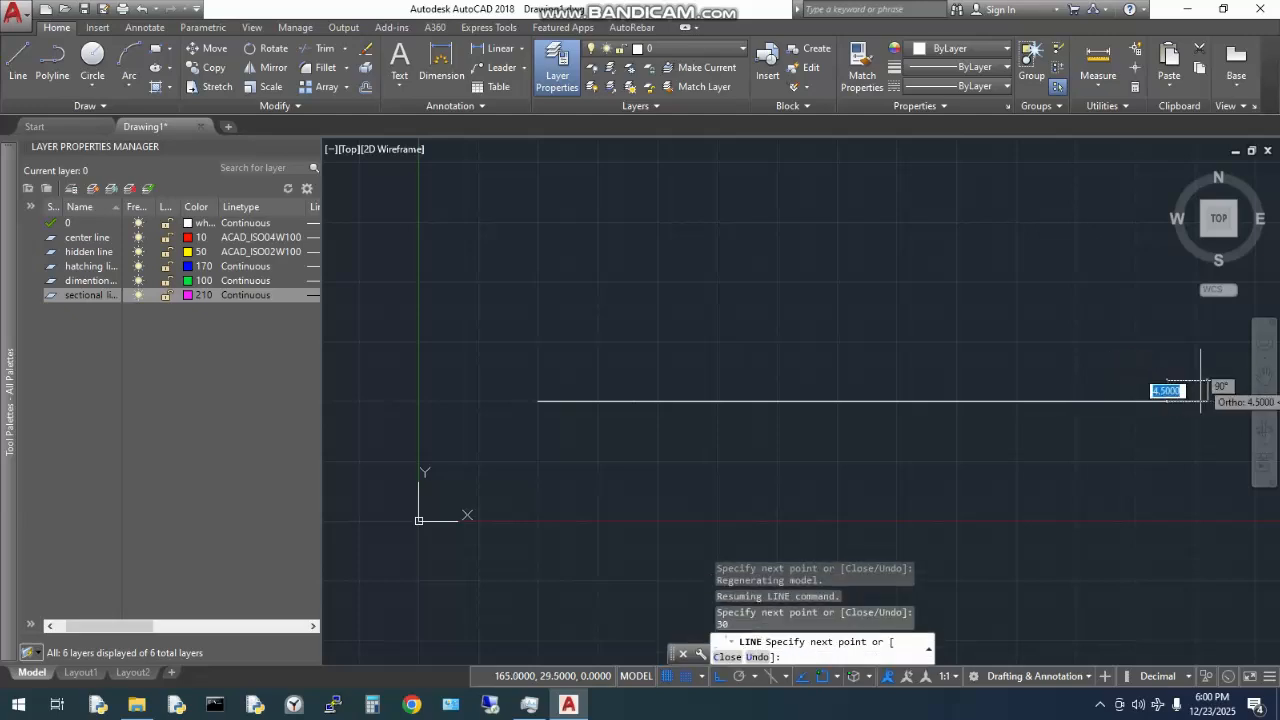
middle_drag(1006, 311, 564, 387)
scroll(643, 317, down, 5)
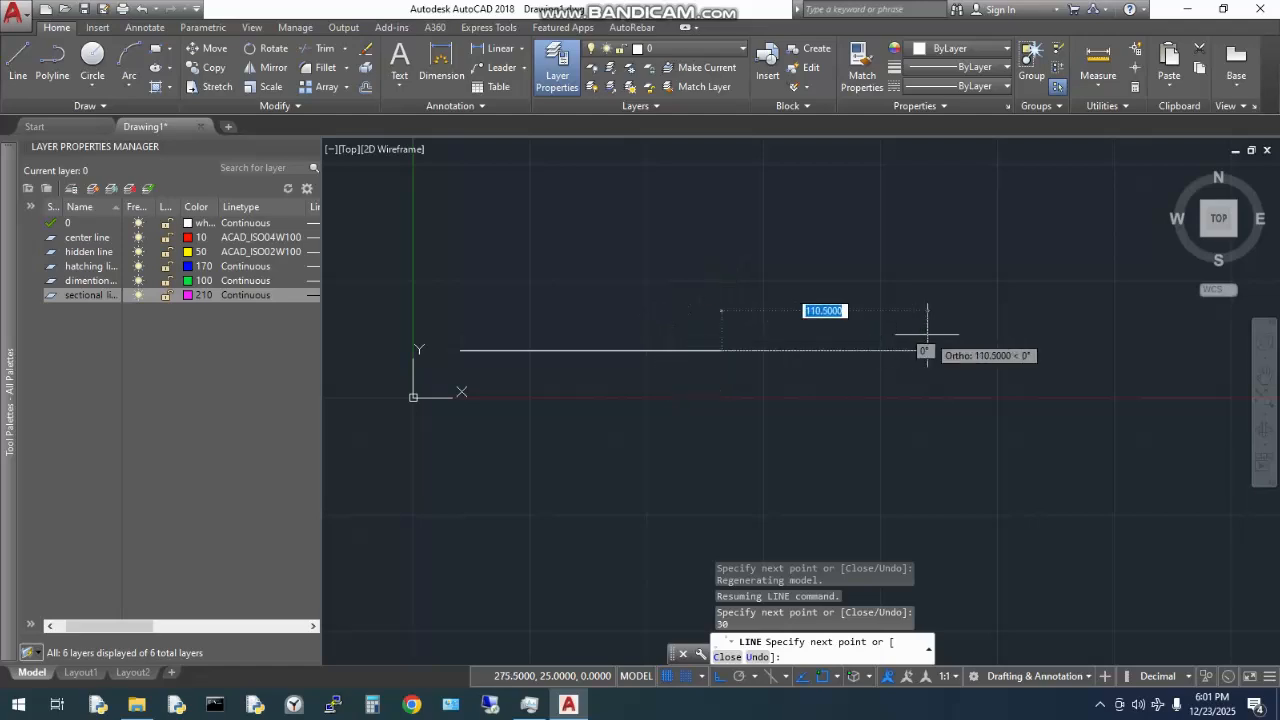
text(60)
key(Return)
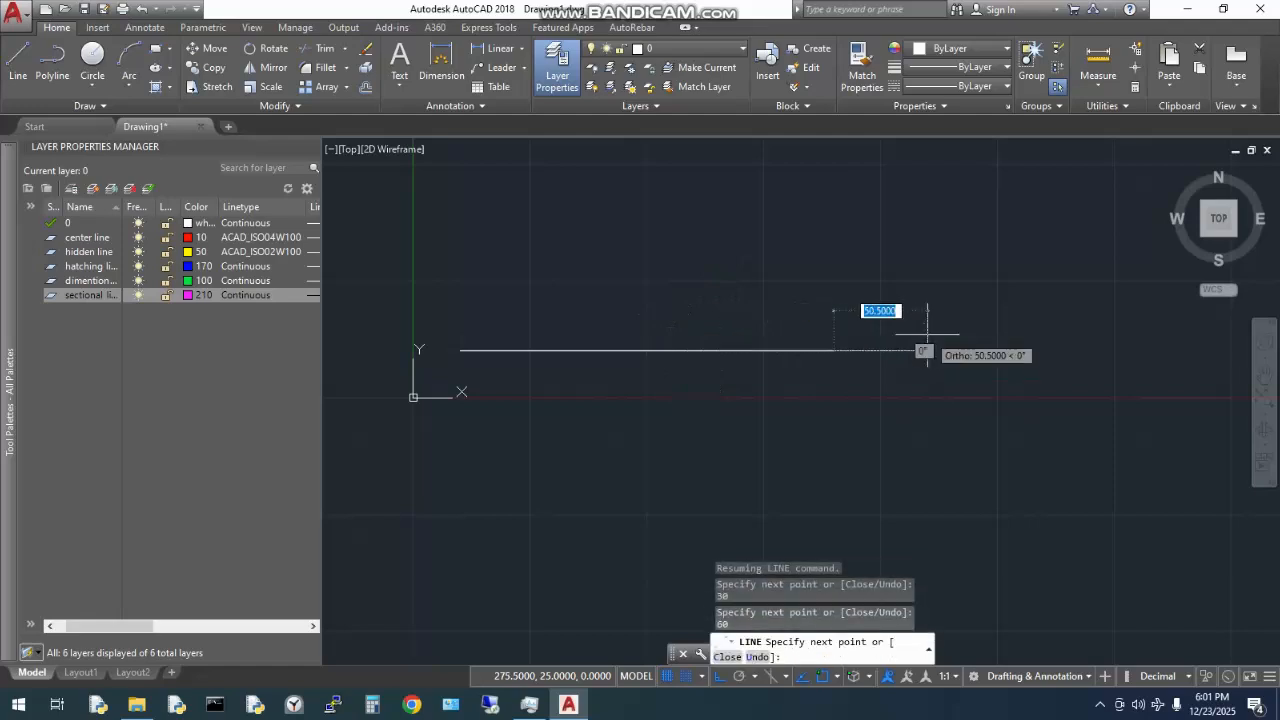
- End the line and examine where its individual segments start and stop by selecting two of them, leaving nothing selected
key(Escape)
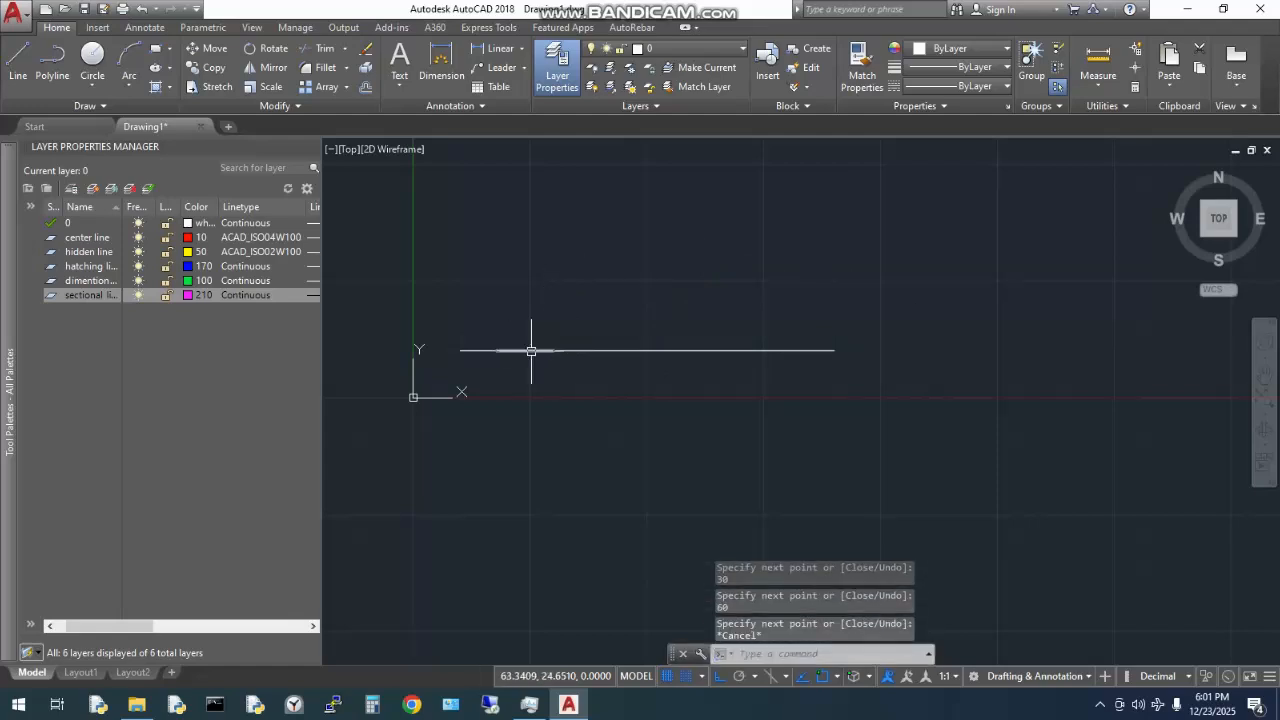
click(531, 350)
click(536, 332)
key(Escape)
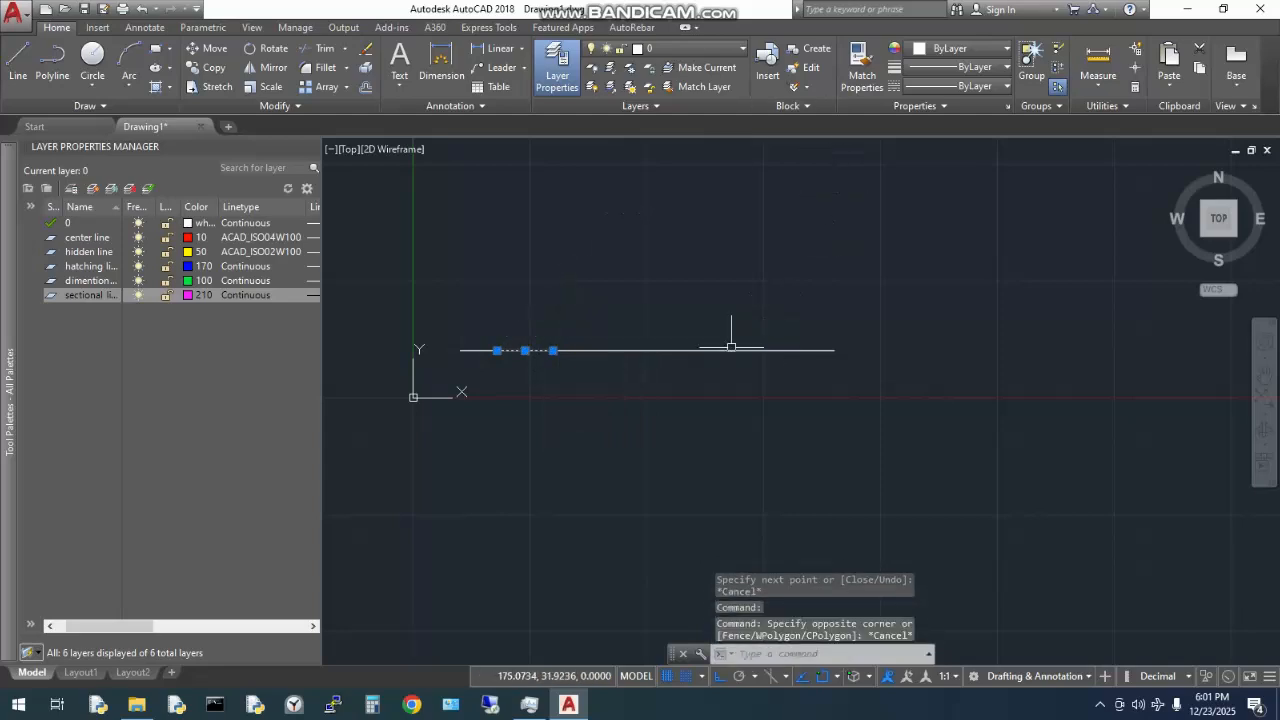
click(691, 350)
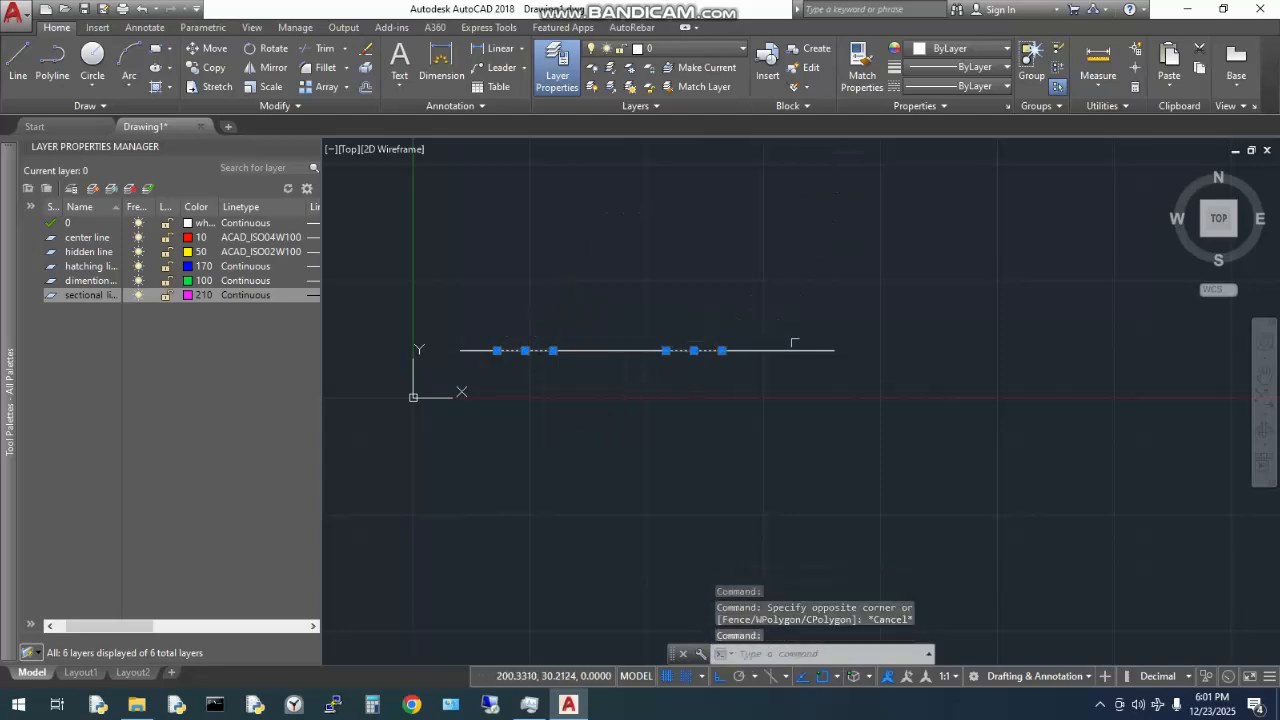
key(Escape)
right_click(855, 281)
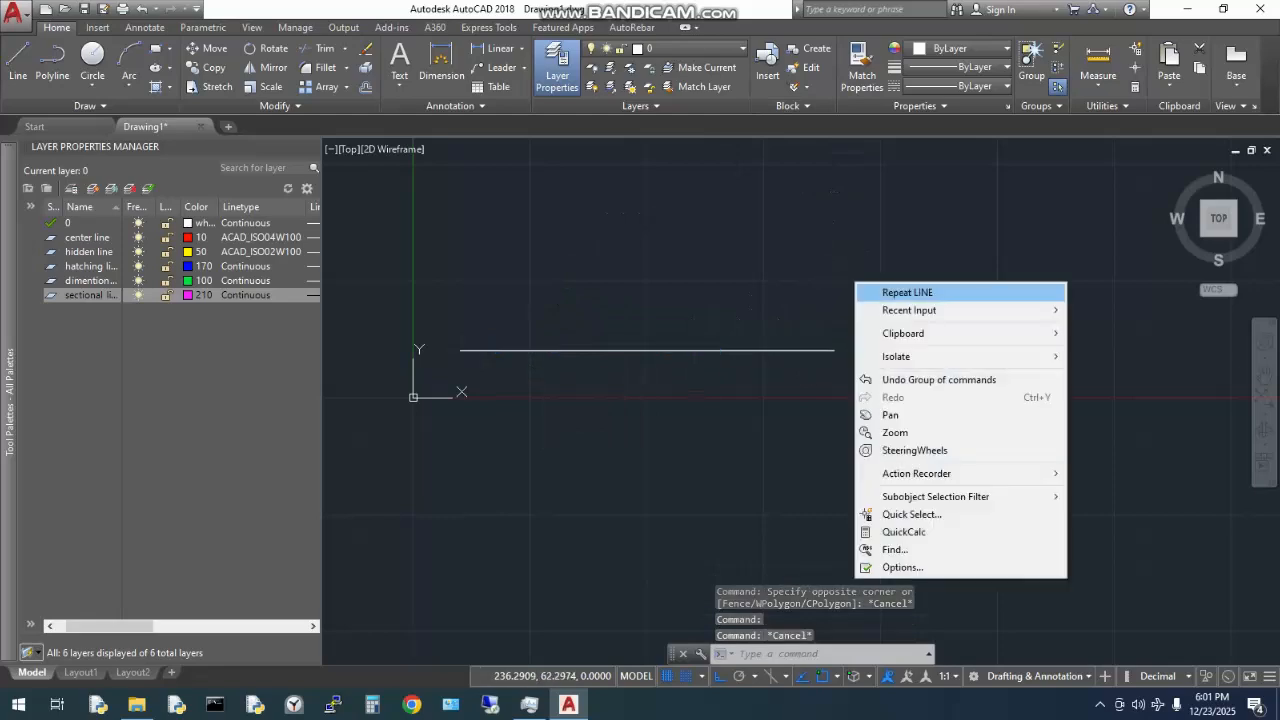
click(885, 291)
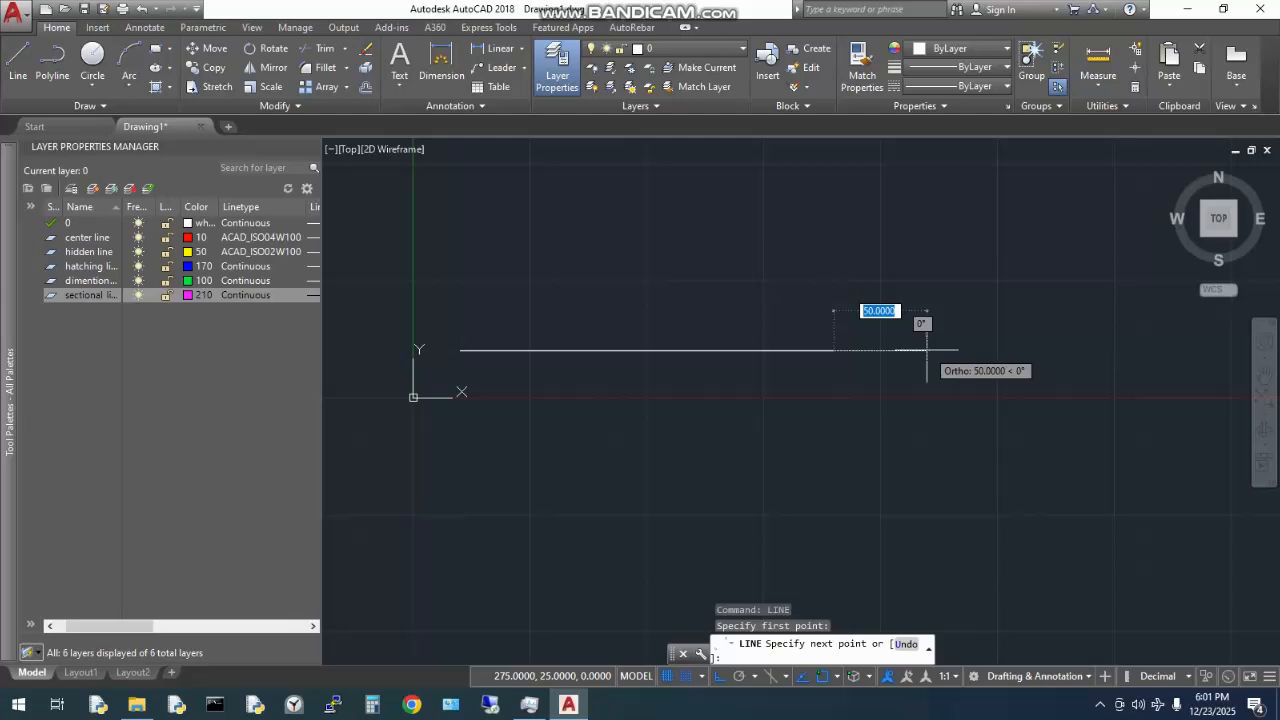
key(Escape)
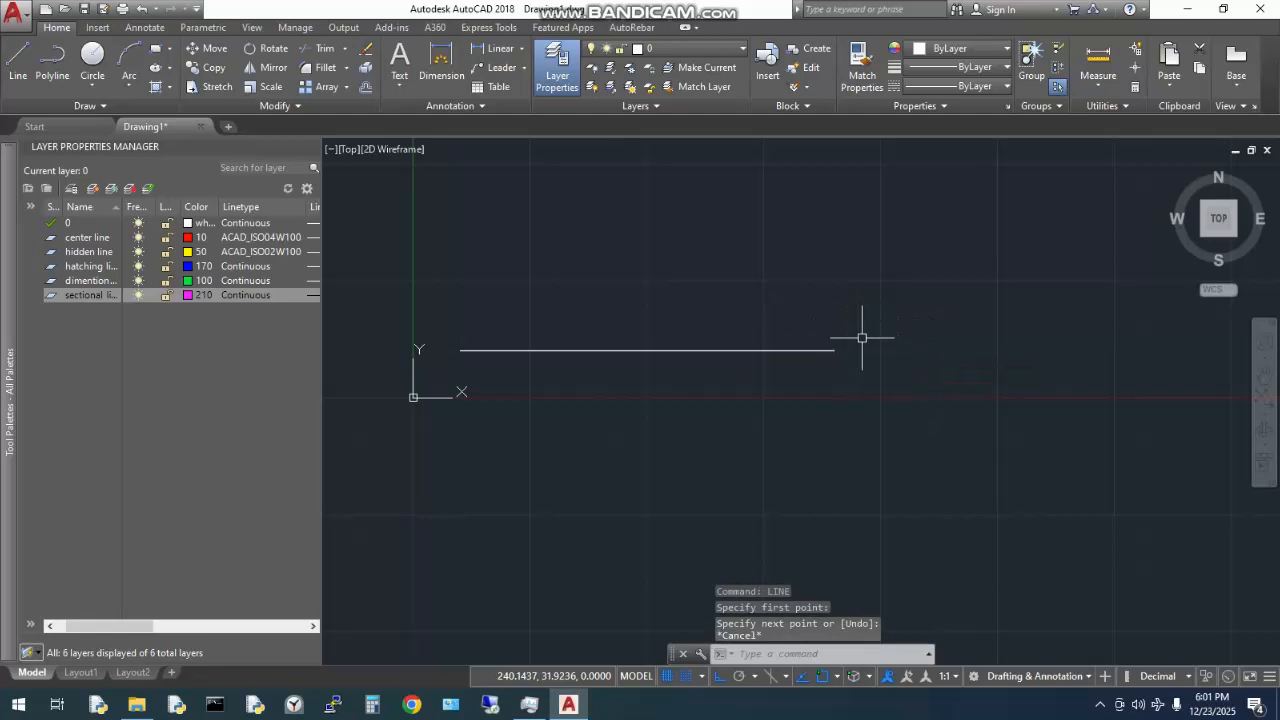
- Extend the horizontal baseline from its right end with a 30-unit line segment in the positive X direction
key(Return)
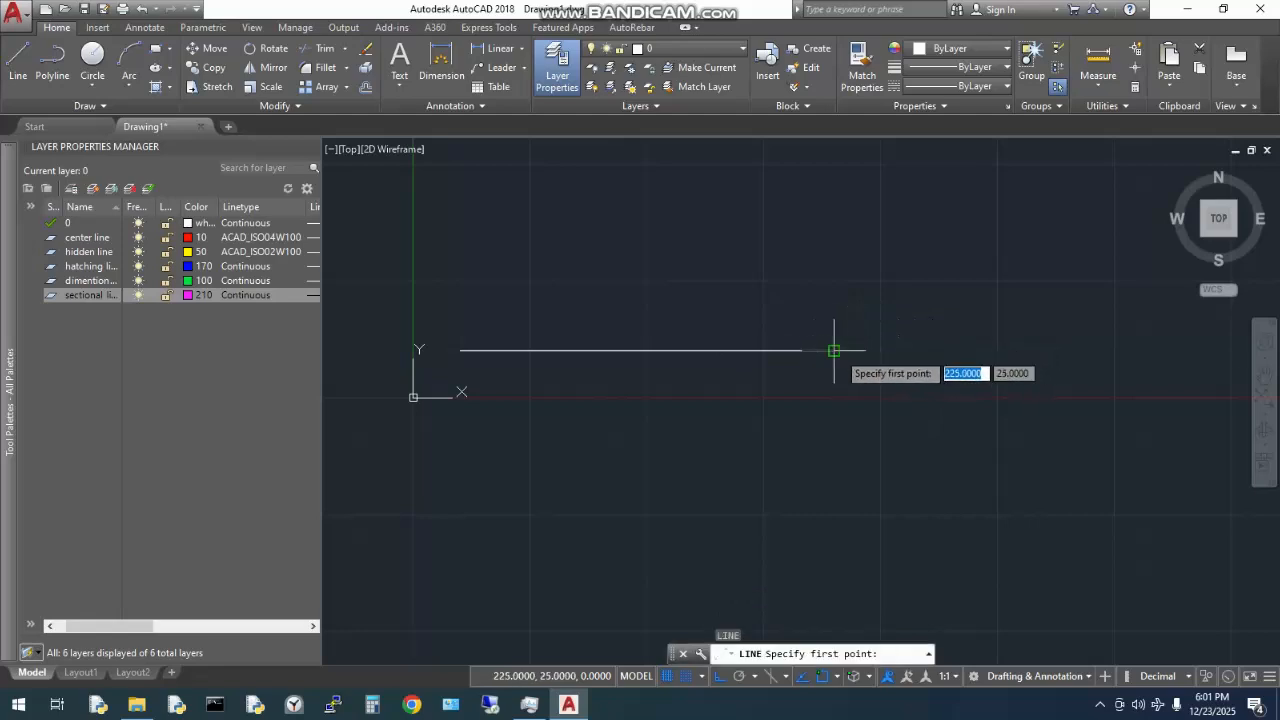
click(834, 350)
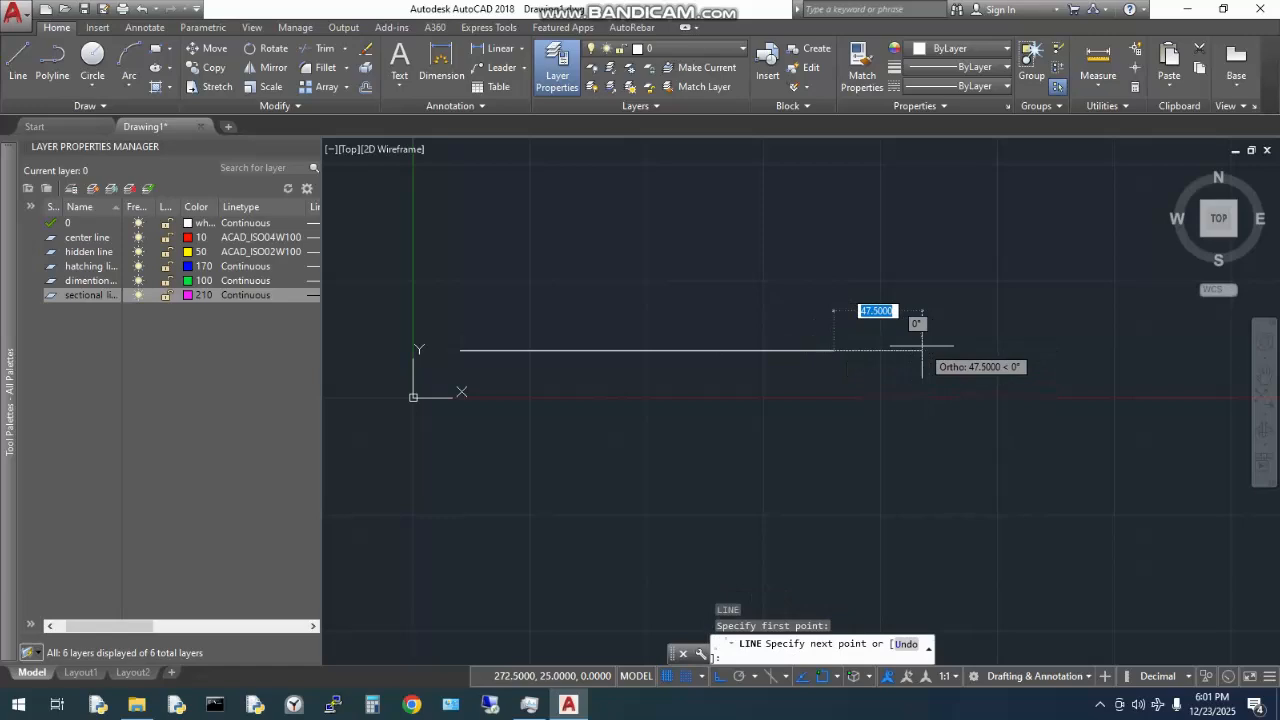
text(30)
key(Return)
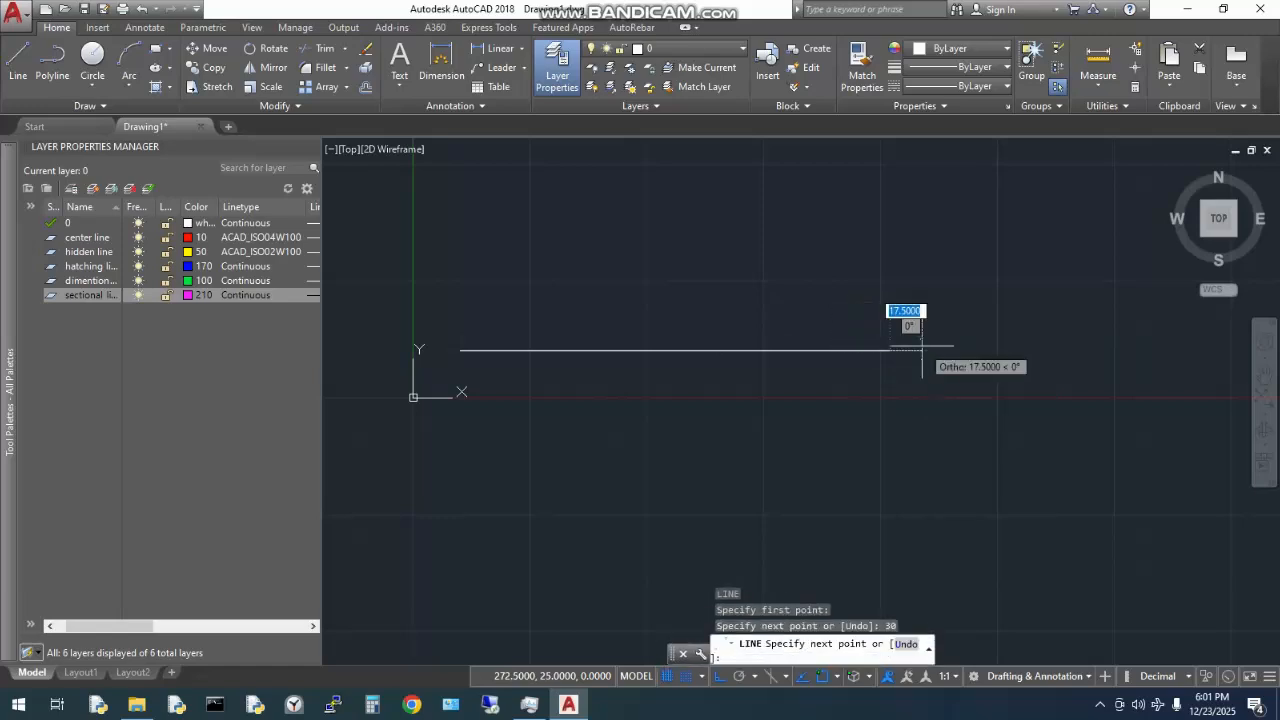
key(Escape)
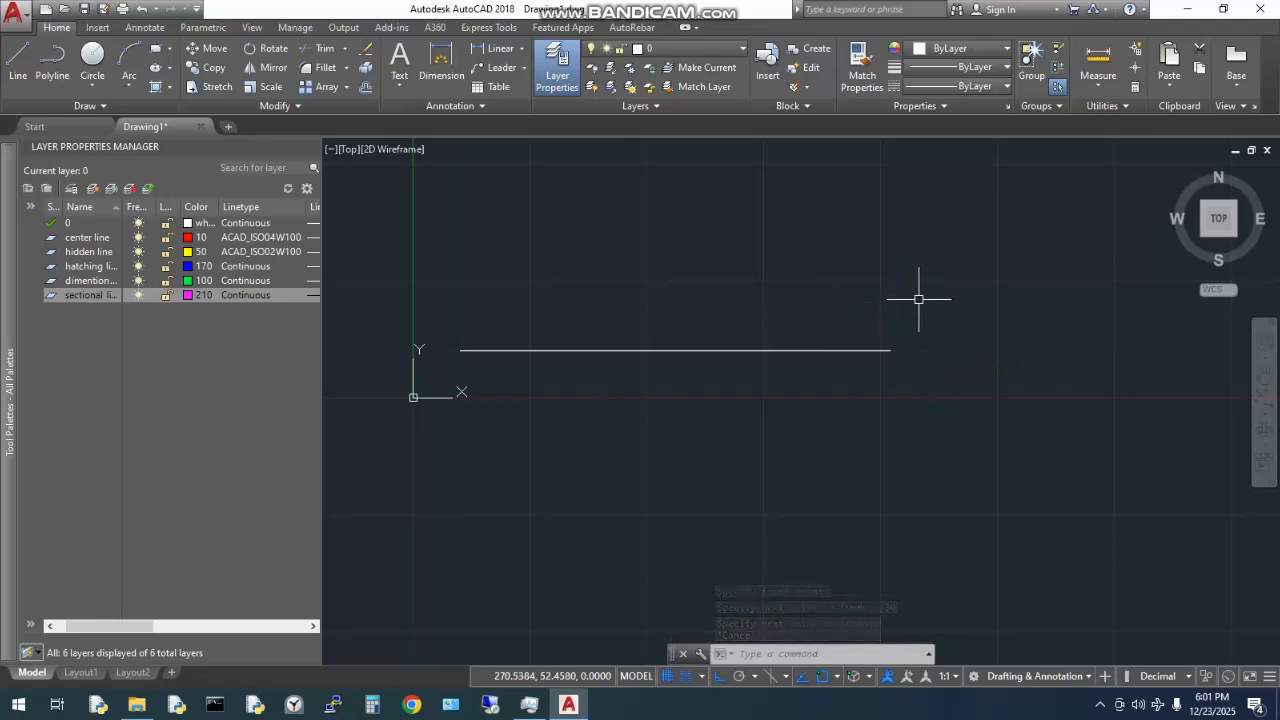
- Add a final 80-unit segment in the positive X direction from the baseline's right end
right_click(920, 298)
click(965, 310)
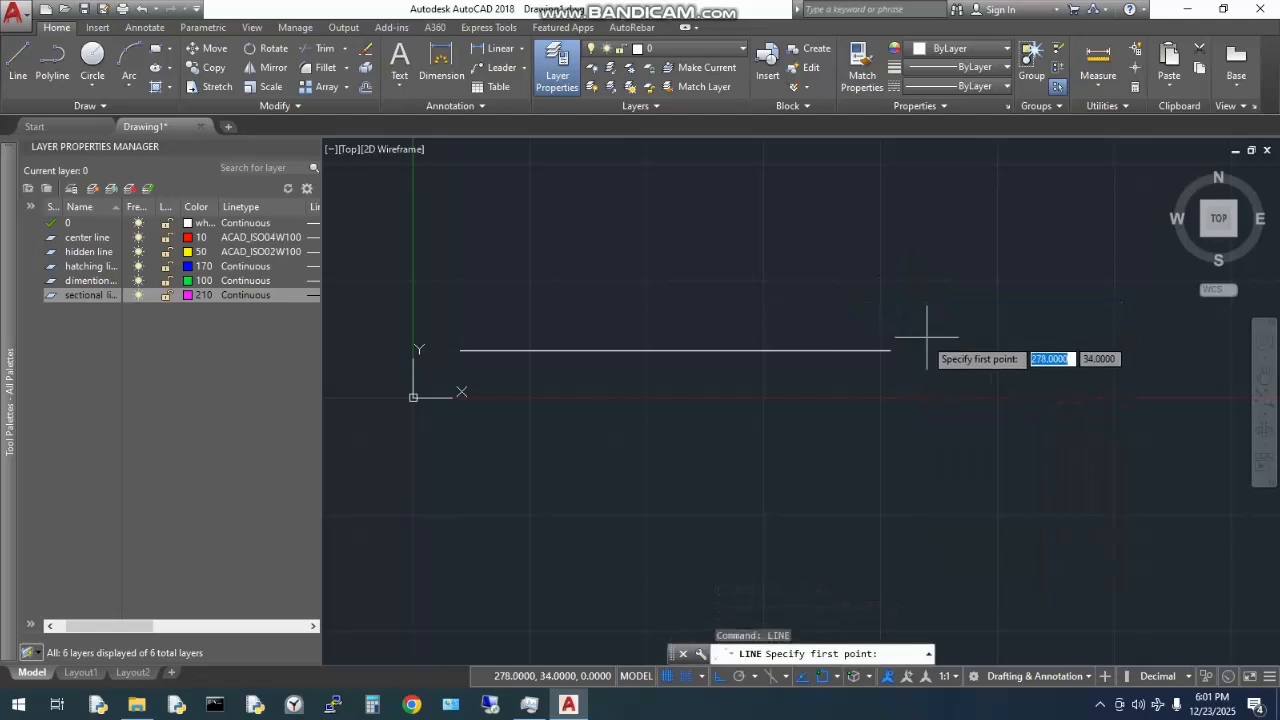
click(890, 350)
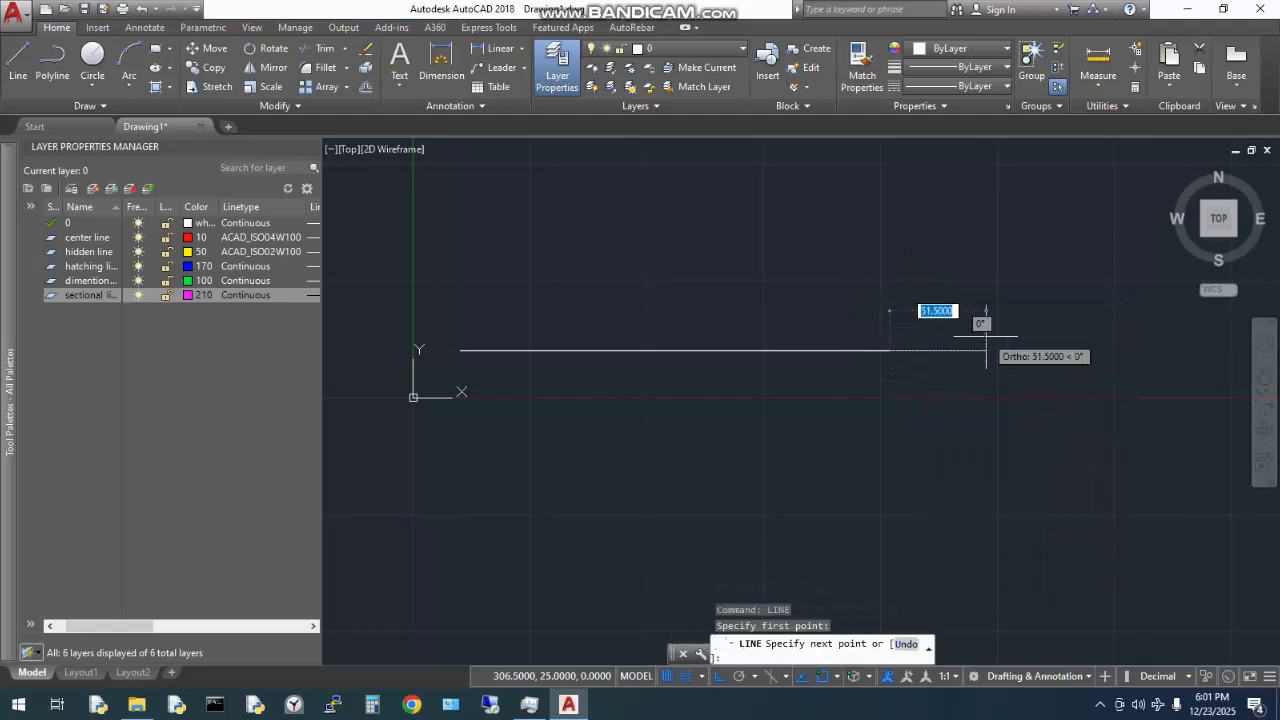
text(8)
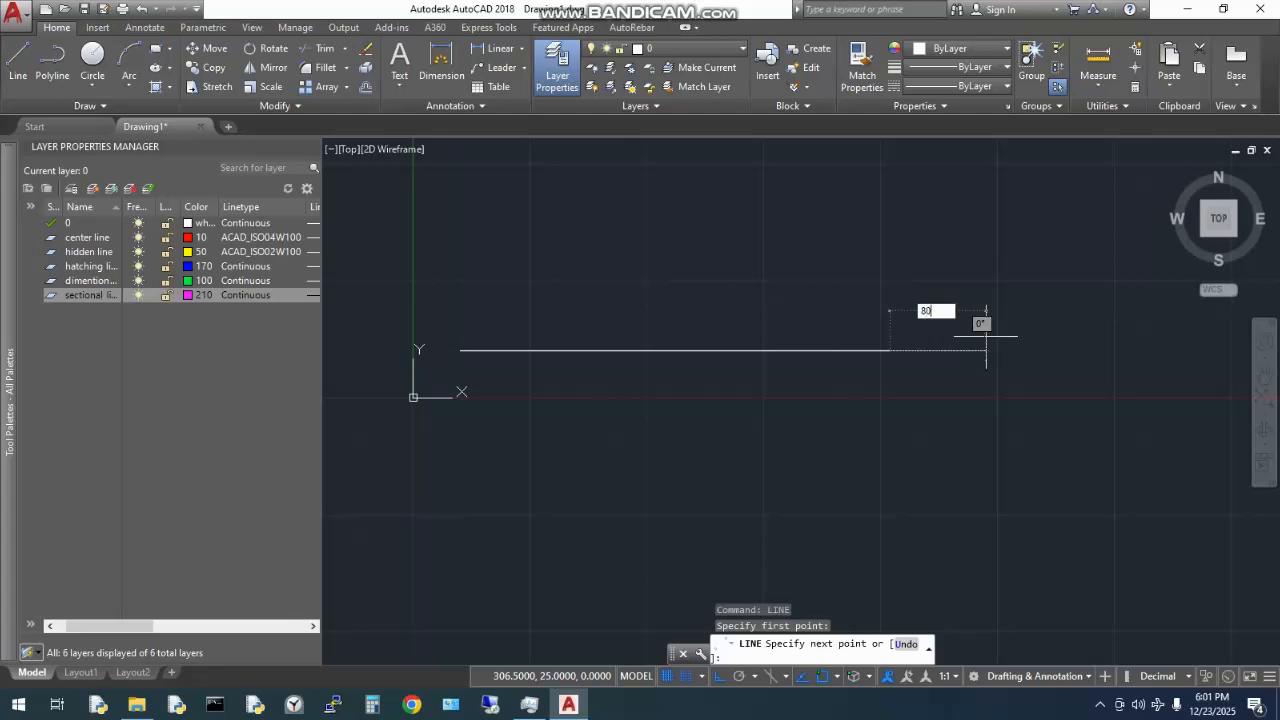
text(0)
key(Return)
key(Return)
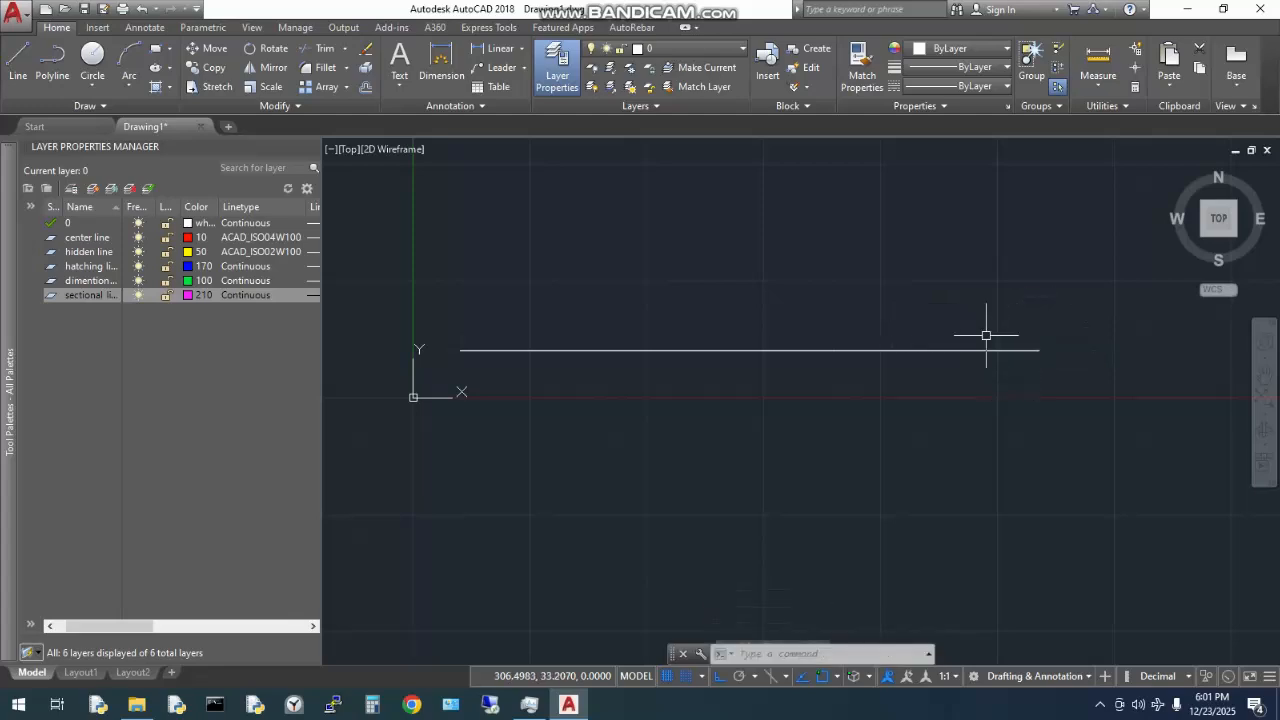
key(Escape)
- Draw the first block on the baseline's left end: 20 units up, 20 units right, and back down to the first segment's endpoint
middle_drag(507, 329, 662, 407)
scroll(636, 403, up, 2)
scroll(560, 410, down, 3)
right_click(553, 375)
click(580, 383)
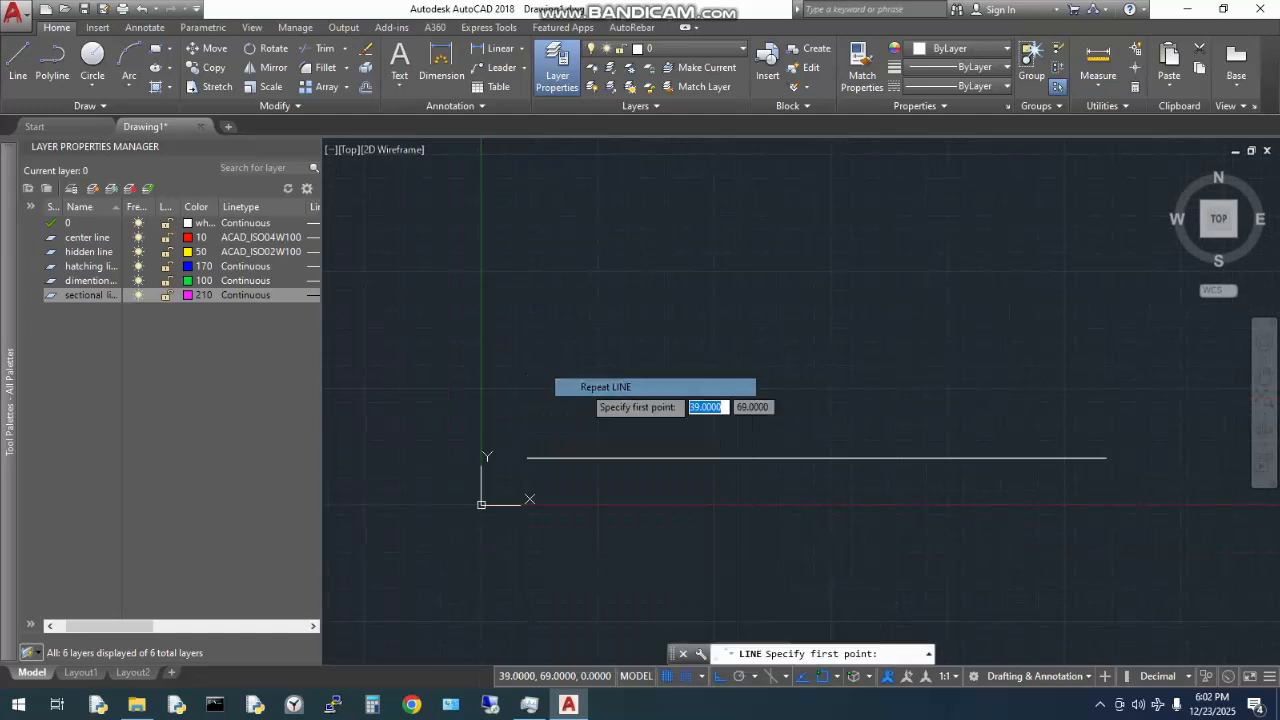
click(527, 458)
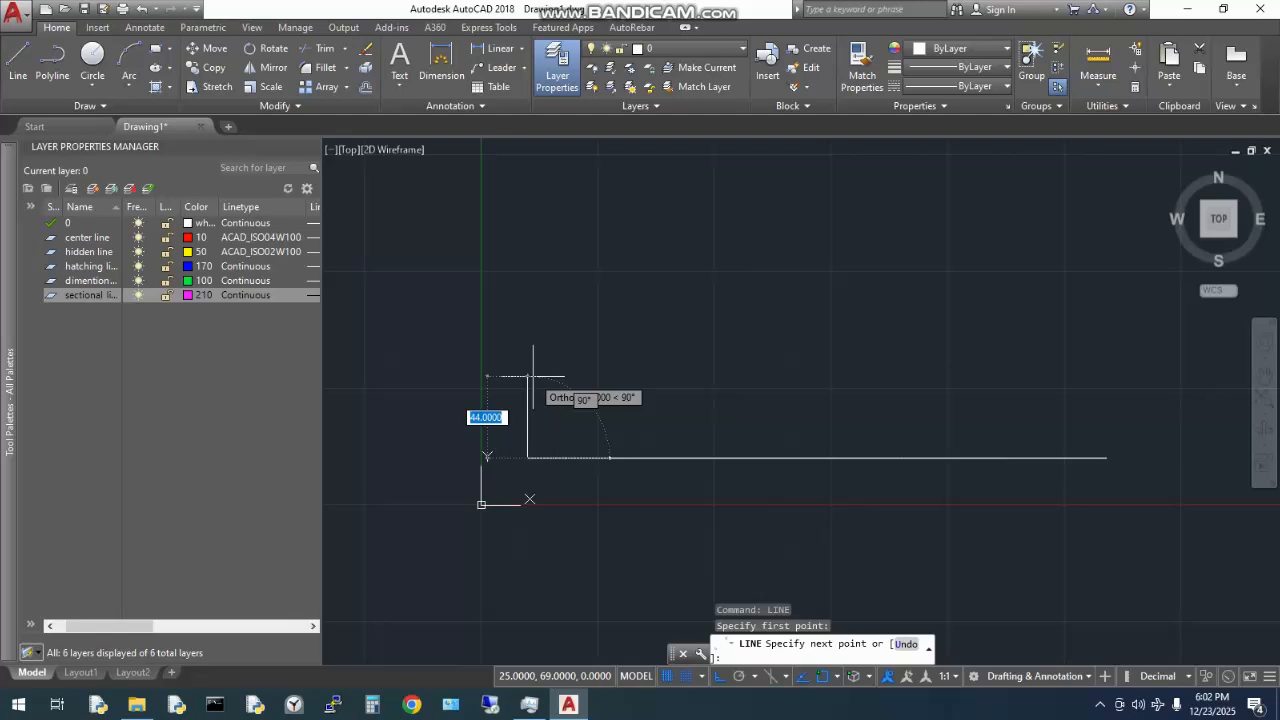
text(20)
key(Return)
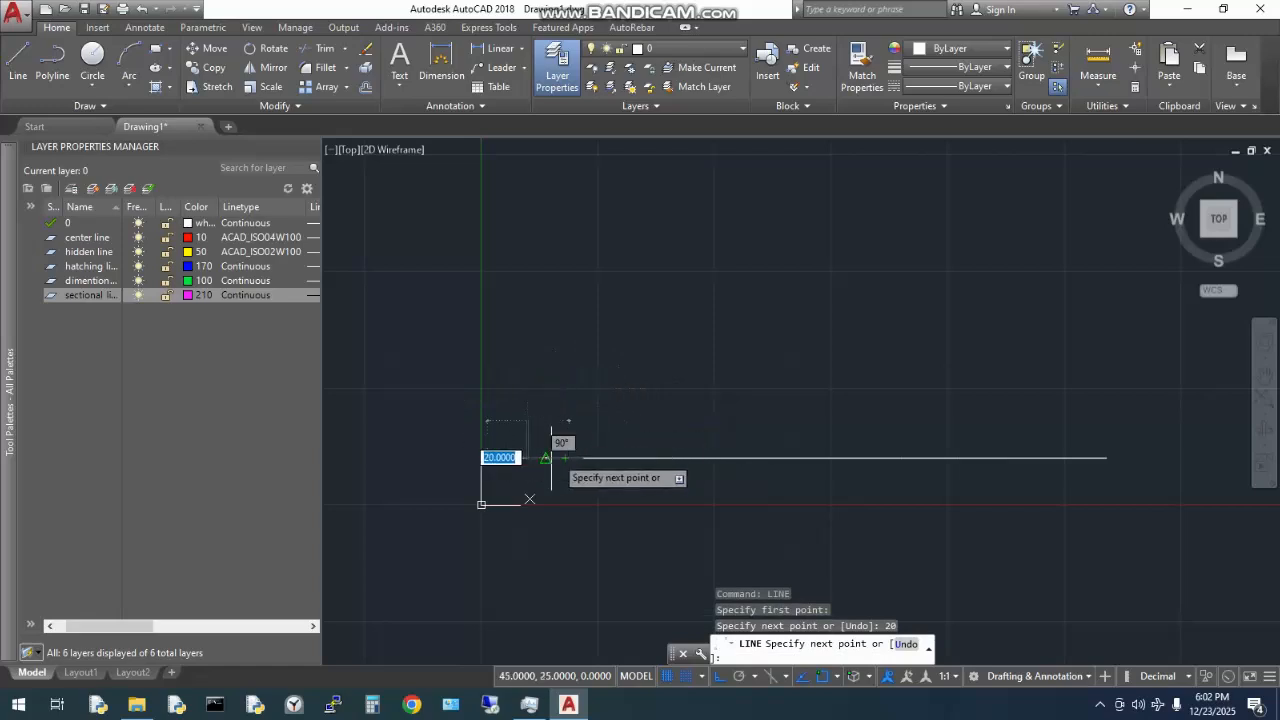
click(570, 421)
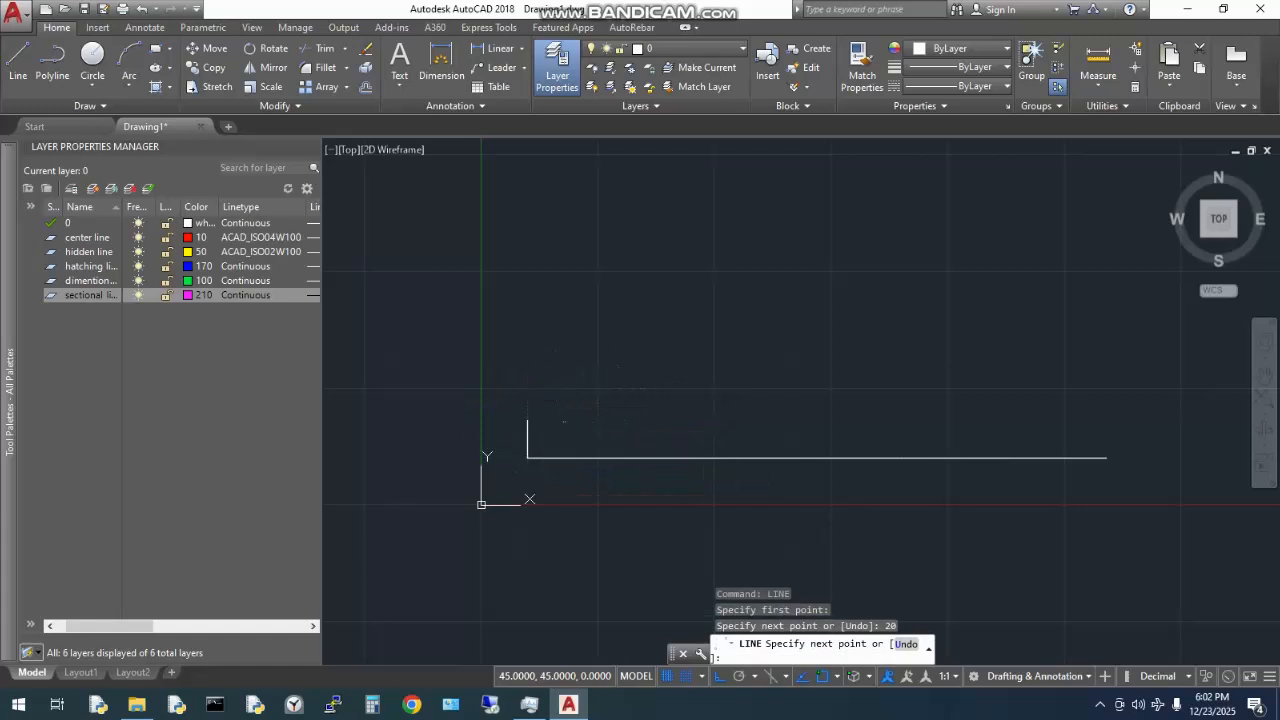
click(565, 458)
key(Escape)
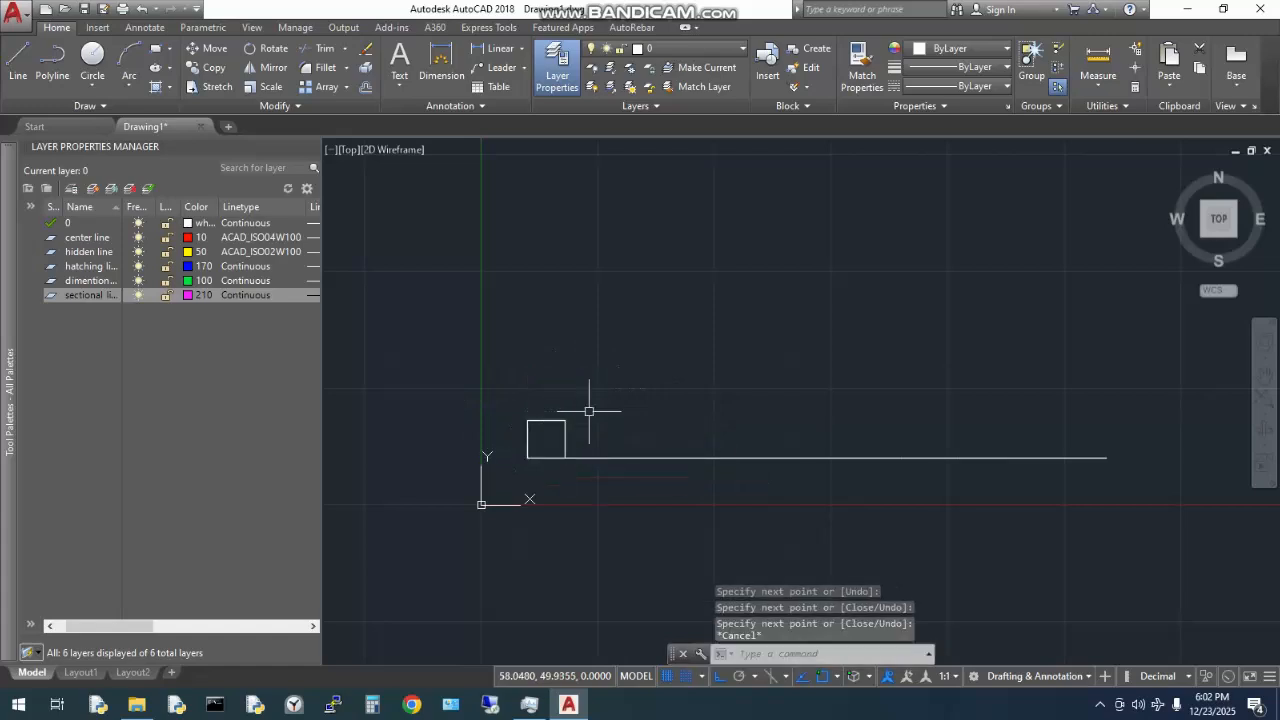
- Draw the second block from the first block's upper-right corner: 5 units up, right to X 75, and down to the baseline
scroll(542, 412, up, 2)
right_click(604, 388)
click(640, 394)
click(579, 424)
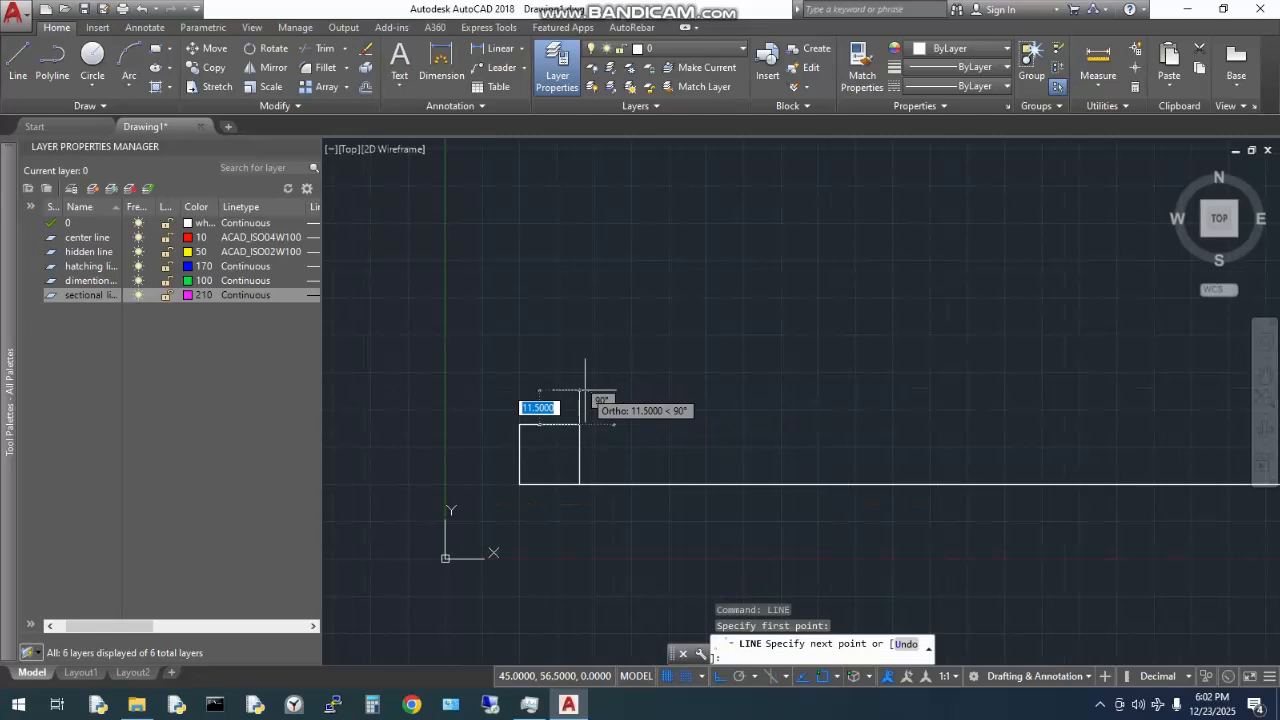
text(5)
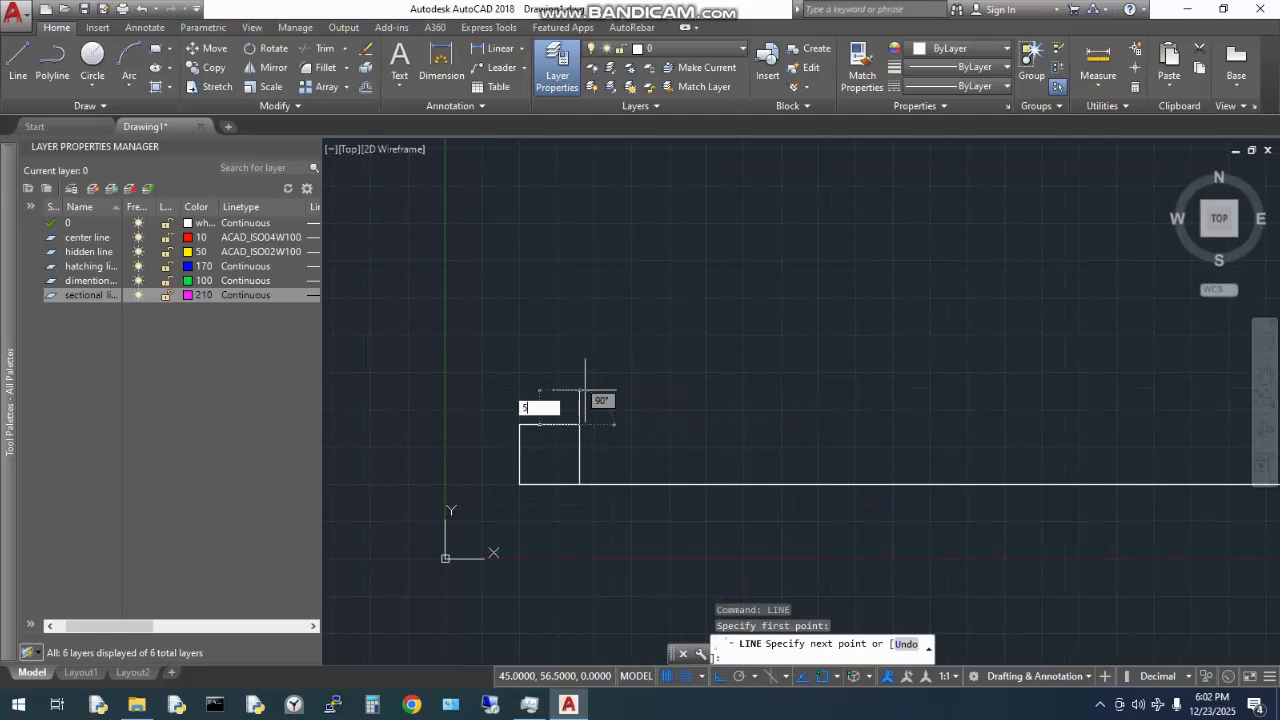
key(Return)
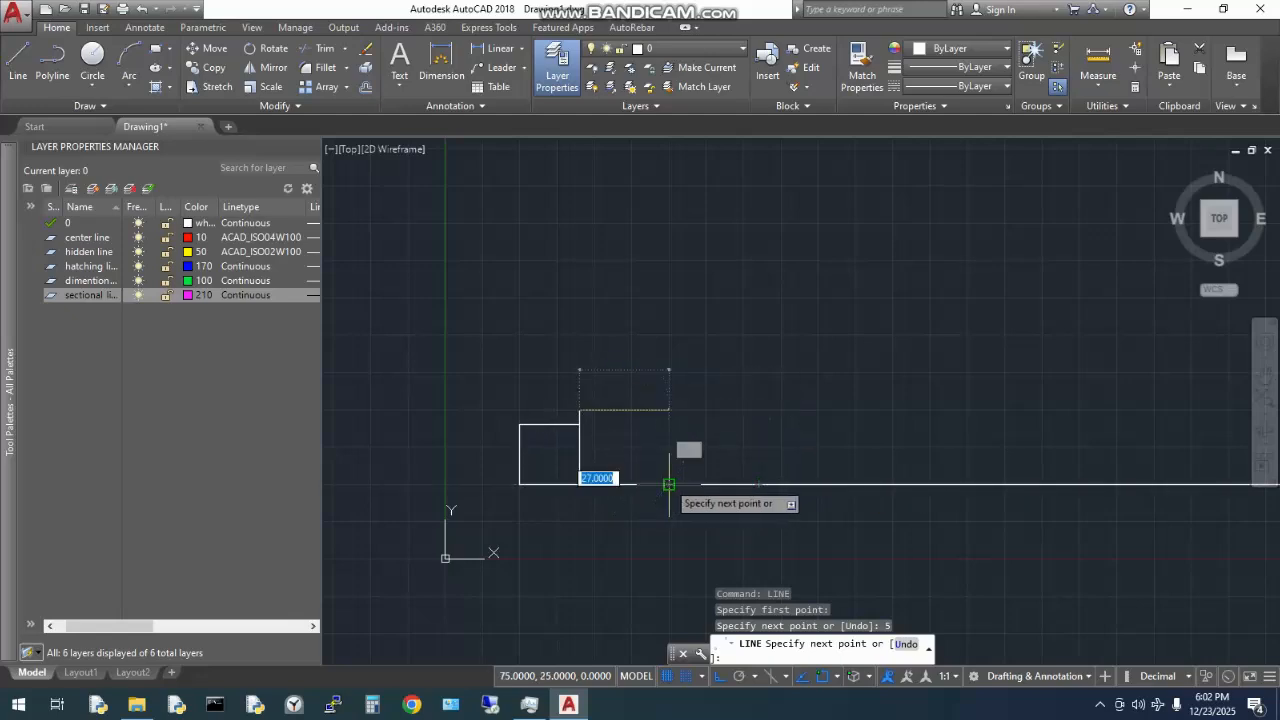
click(664, 420)
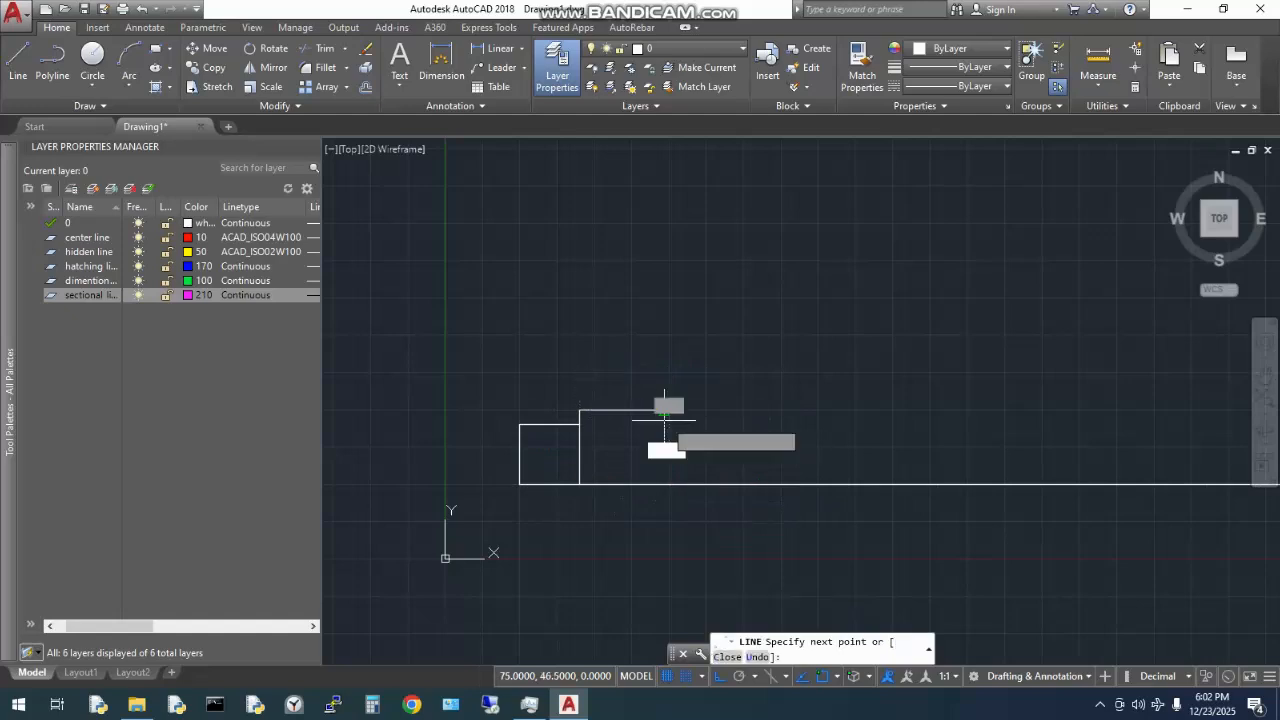
click(668, 484)
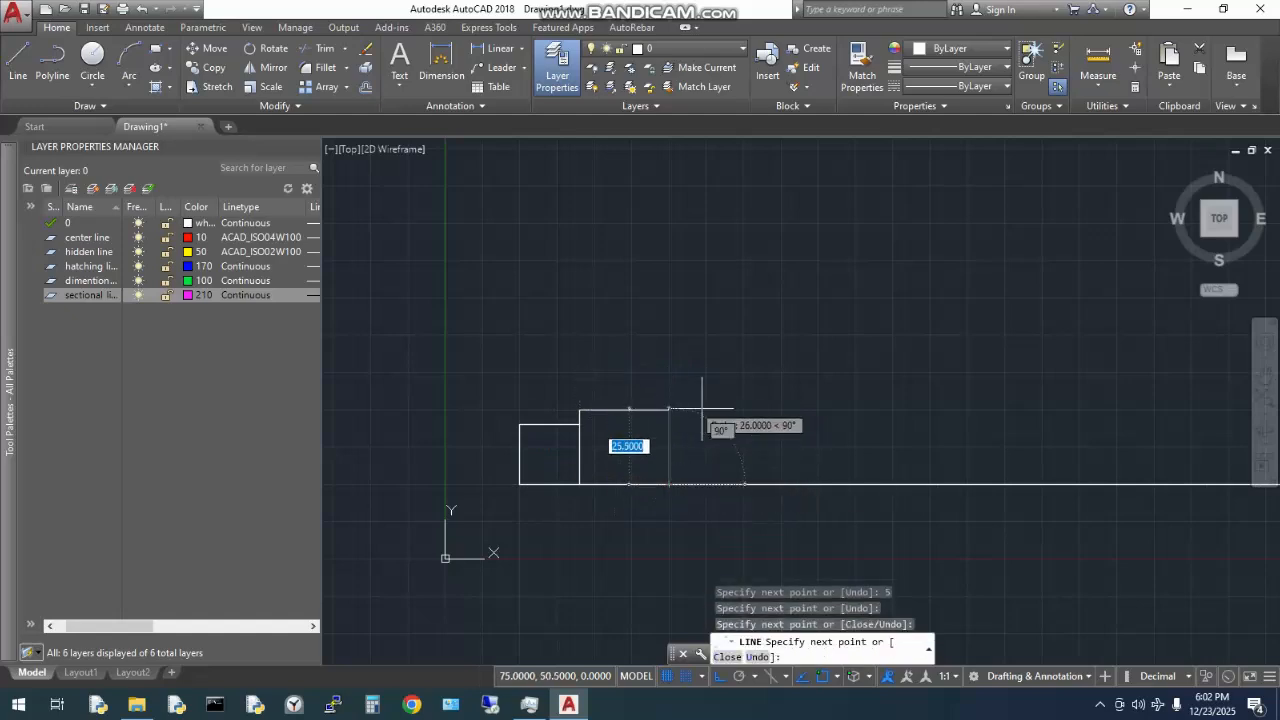
key(Escape)
- Draw the third block from the second block's upper-right corner: 5 units up, right to X 165, and down to the baseline
mouse_move(722, 427)
middle_down()
mouse_move(529, 394)
mouse_move(586, 434)
mouse_move(591, 425)
middle_up()
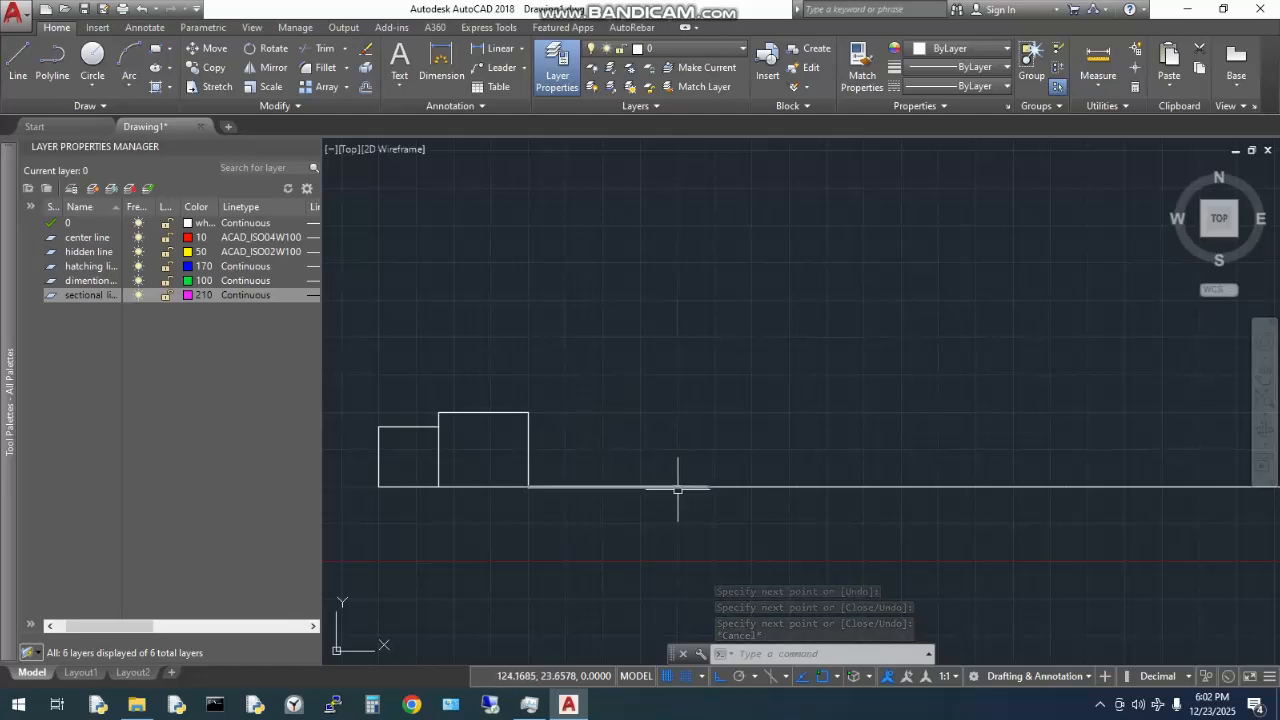
mouse_move(678, 486)
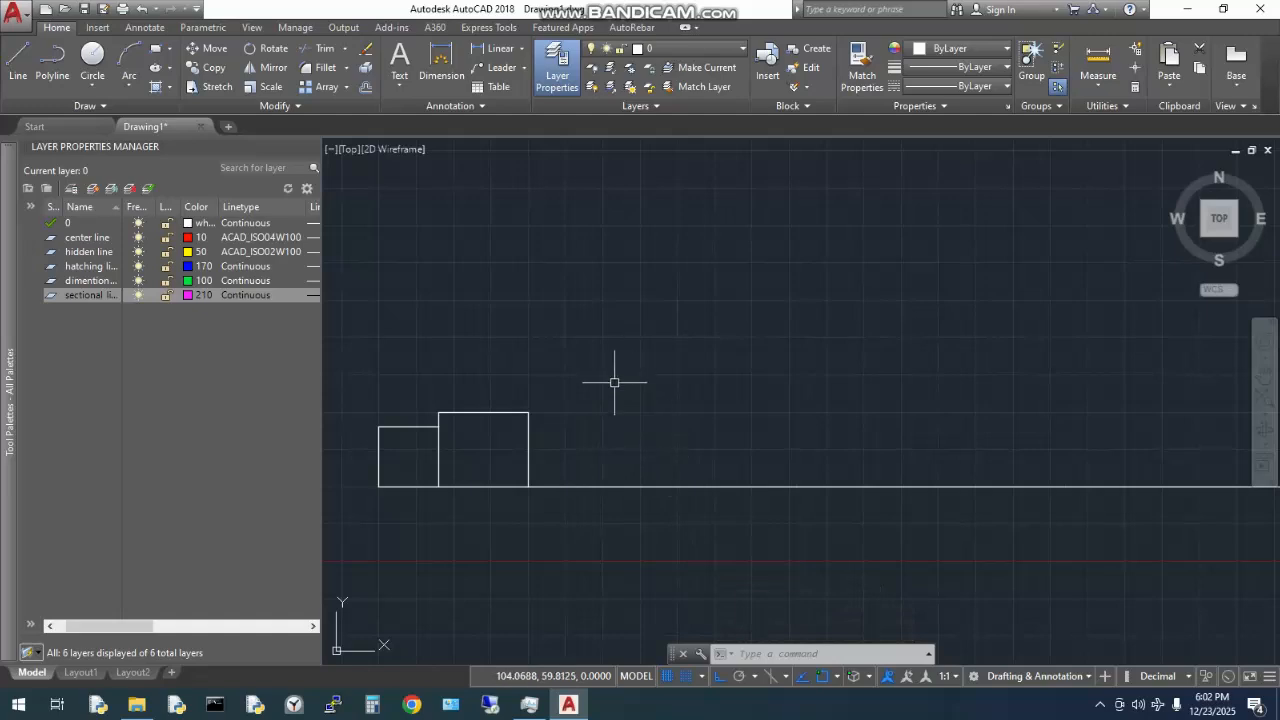
text(L)
key(Return)
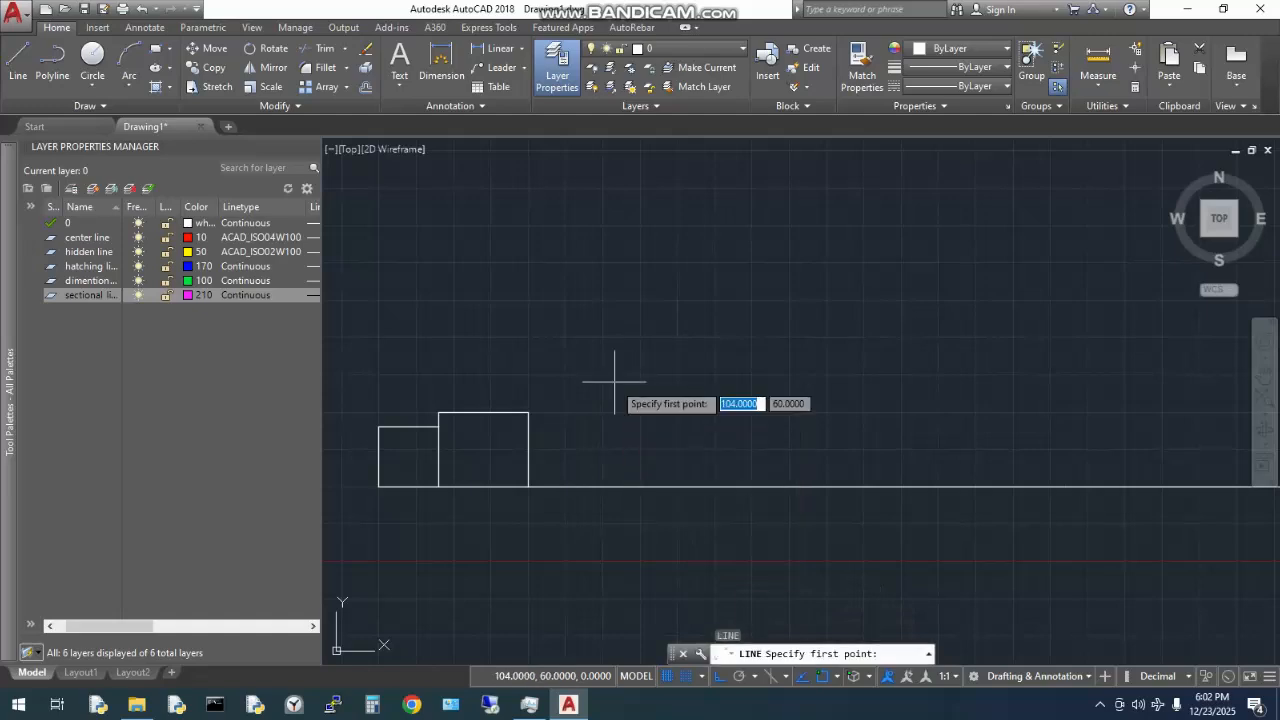
click(528, 412)
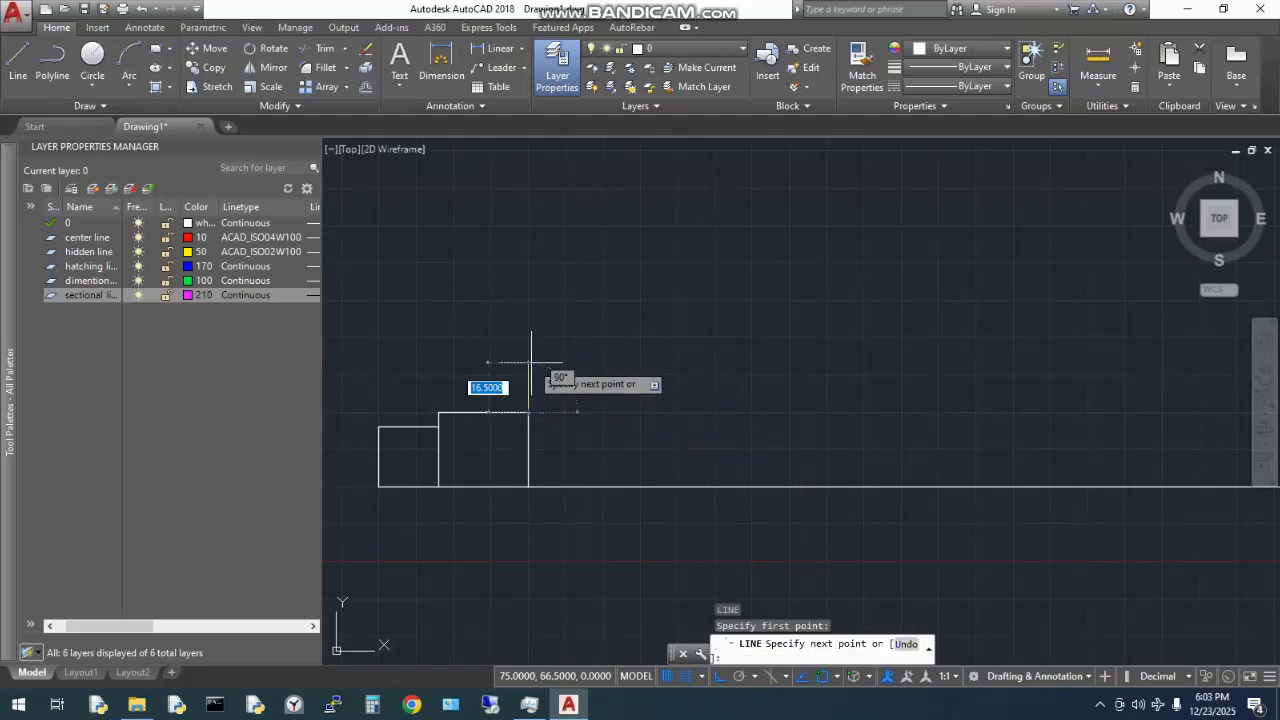
text(5)
key(Return)
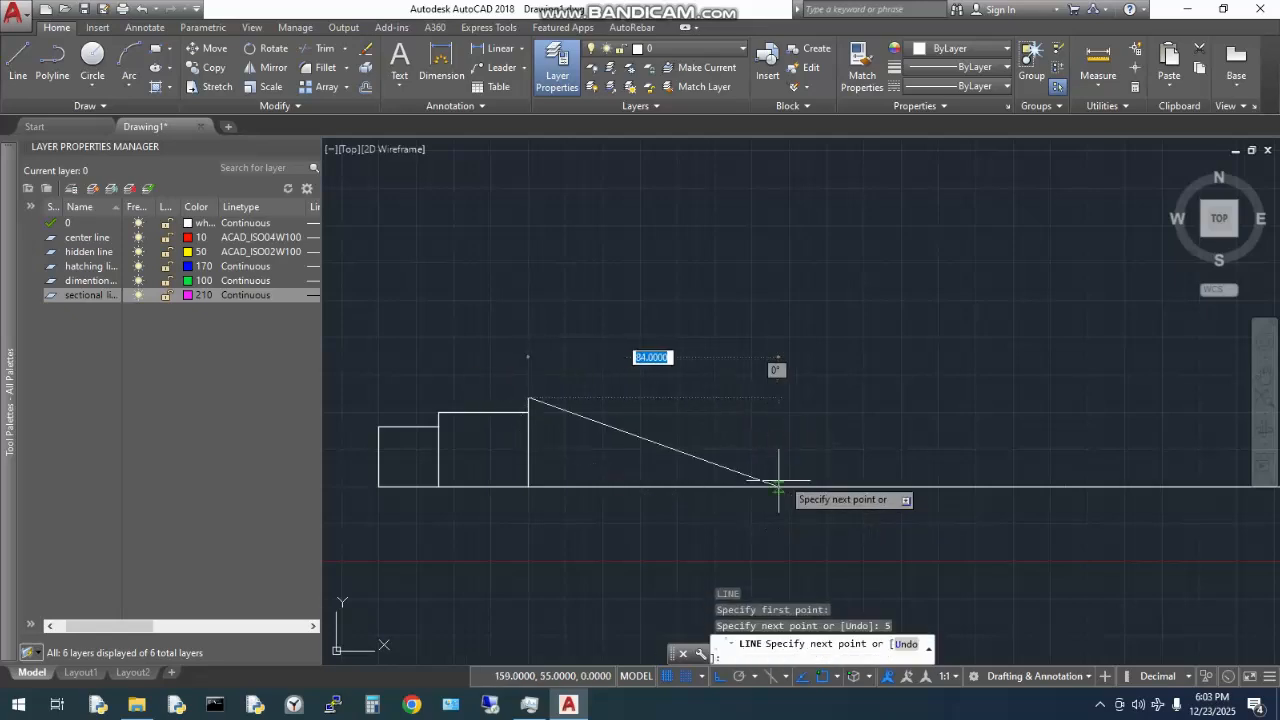
click(797, 397)
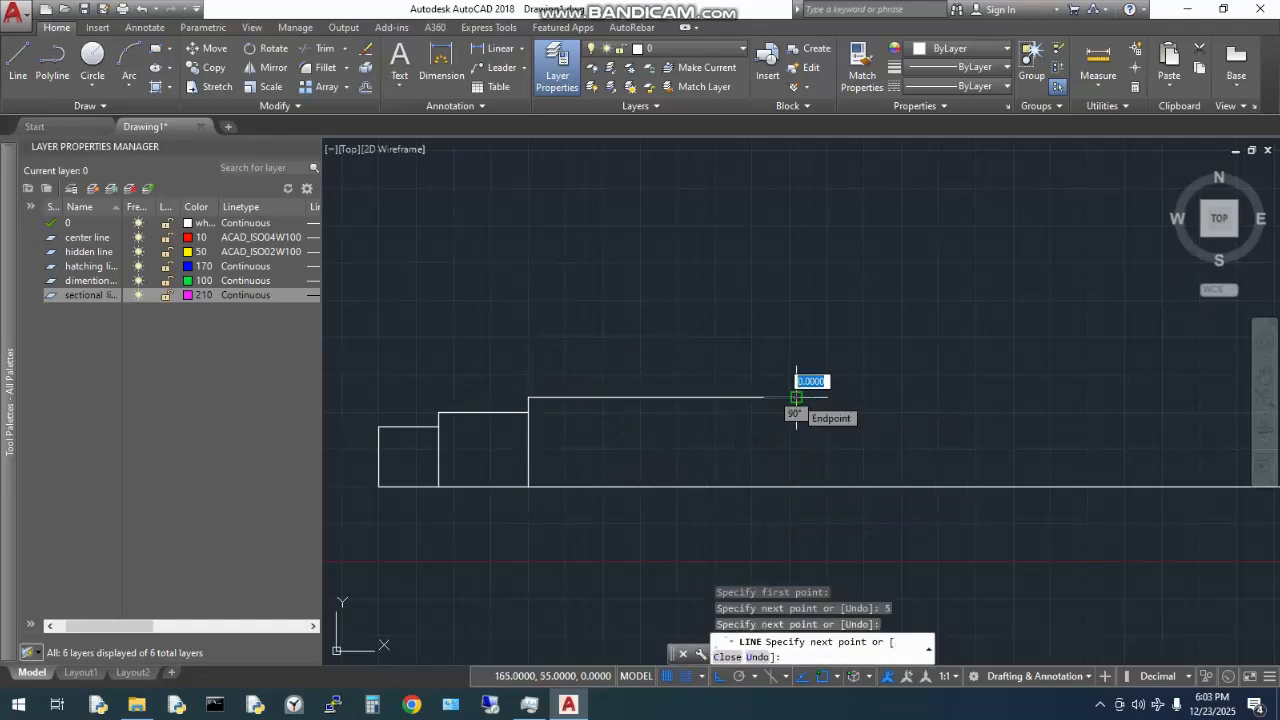
click(797, 487)
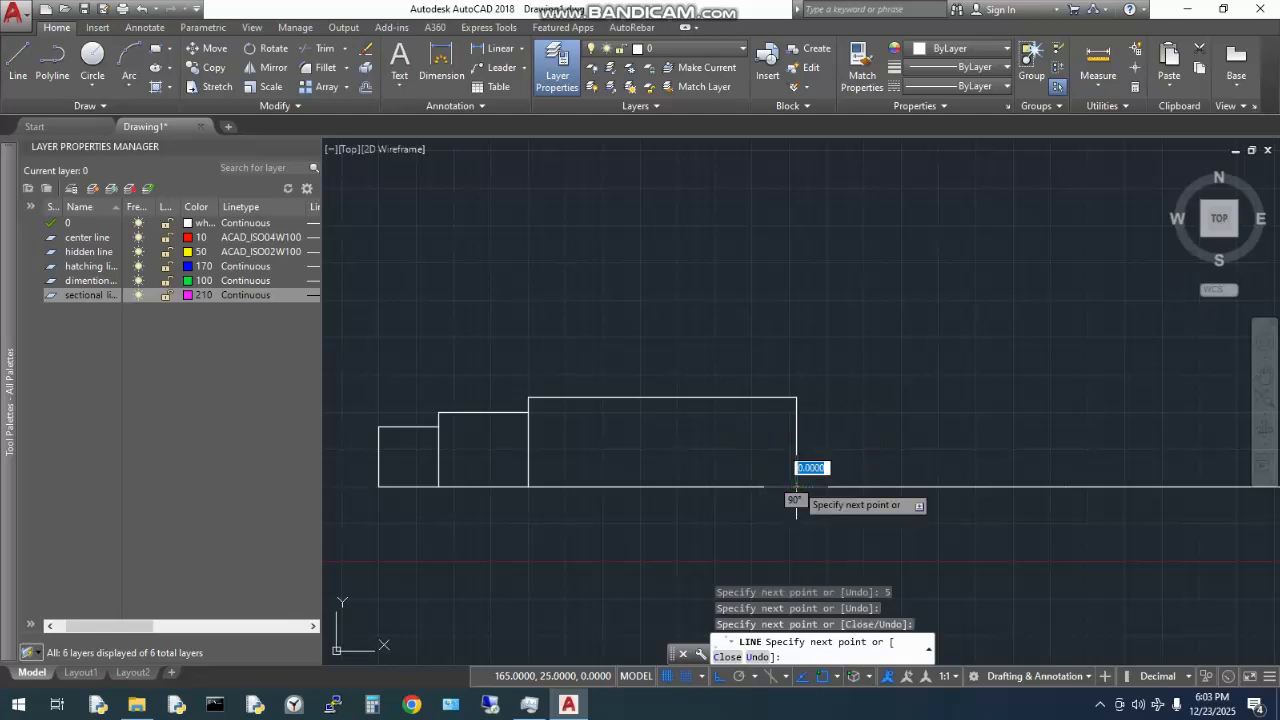
key(Escape)
- Draw a vertical line 5 units up from the third block's upper-right corner
middle_drag(786, 386, 707, 419)
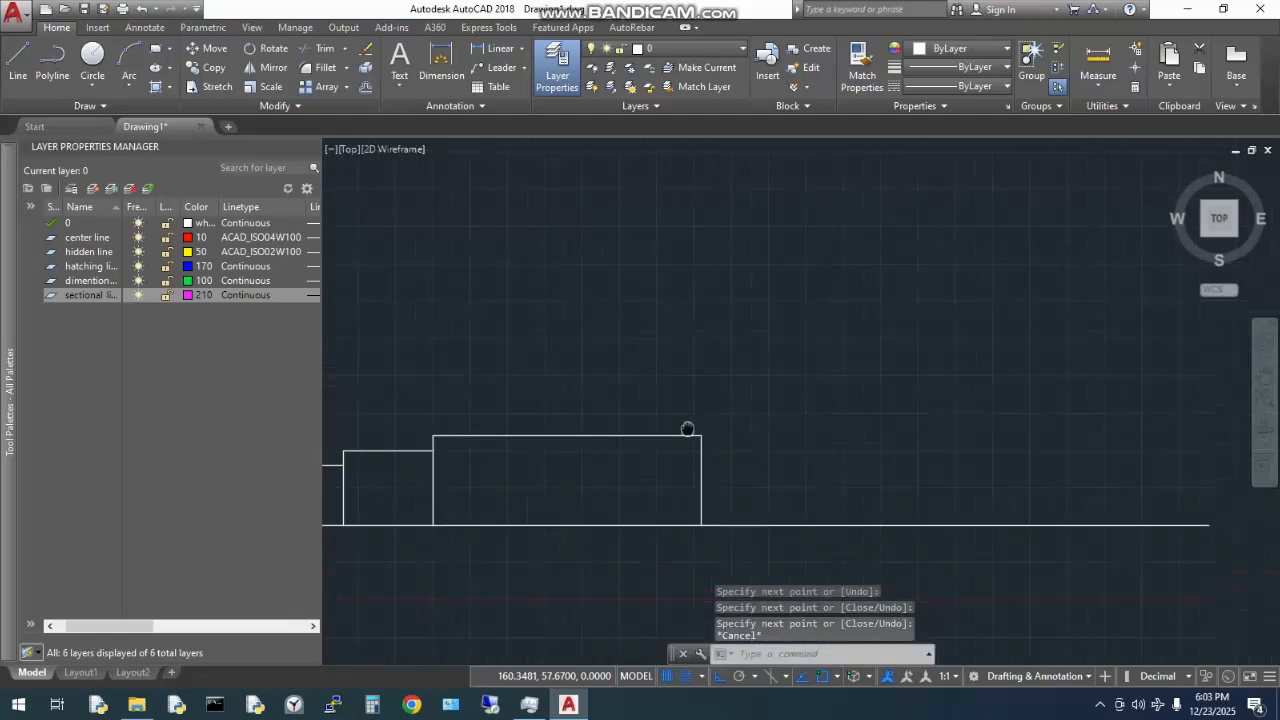
scroll(709, 418, down, 2)
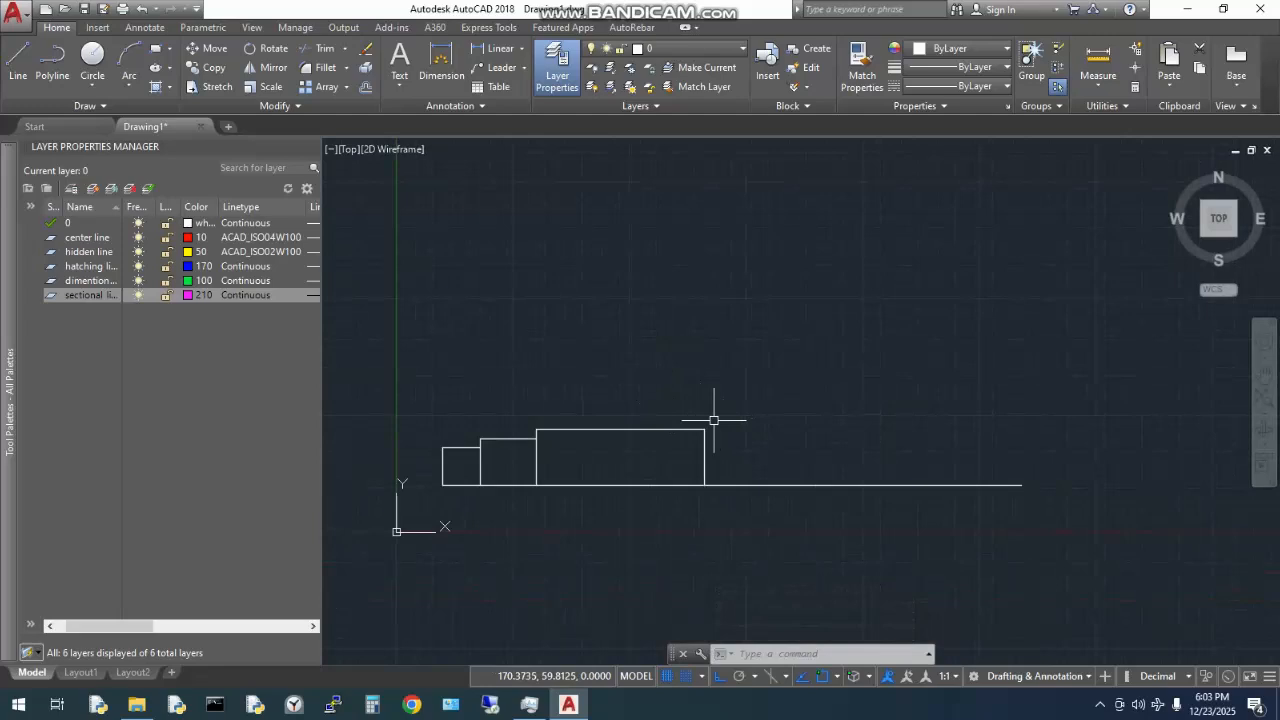
key(Return)
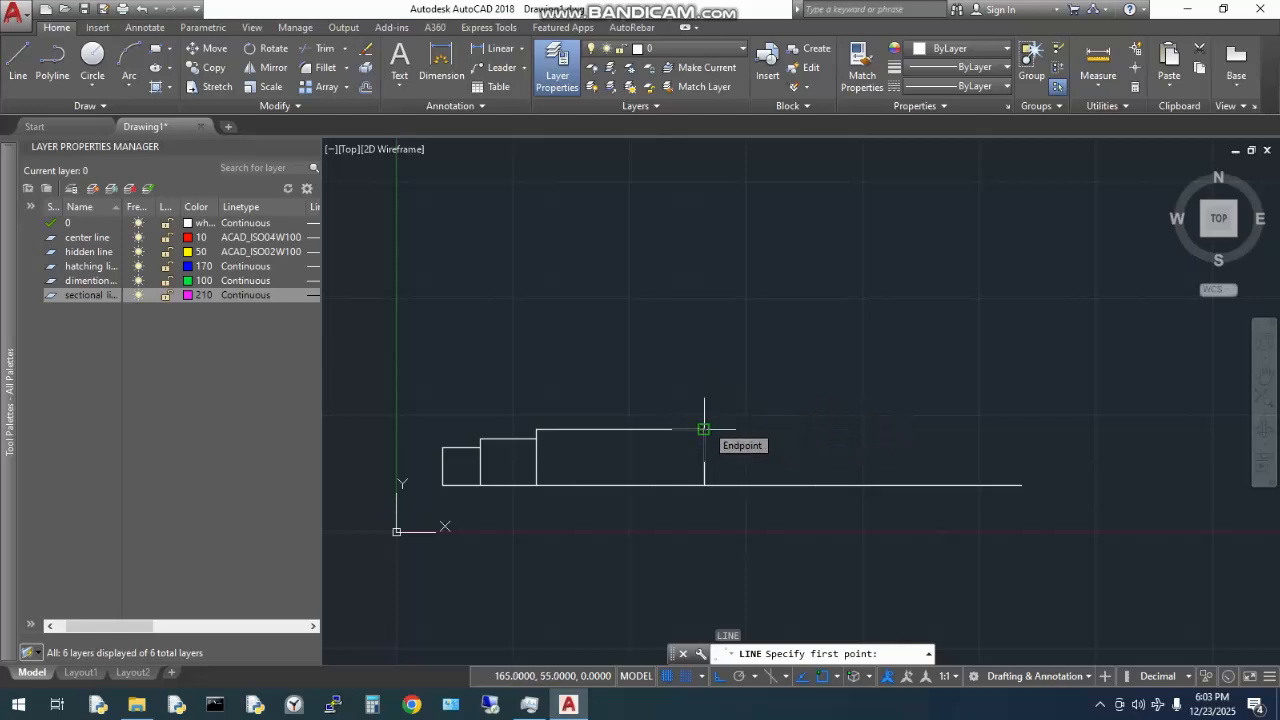
click(704, 429)
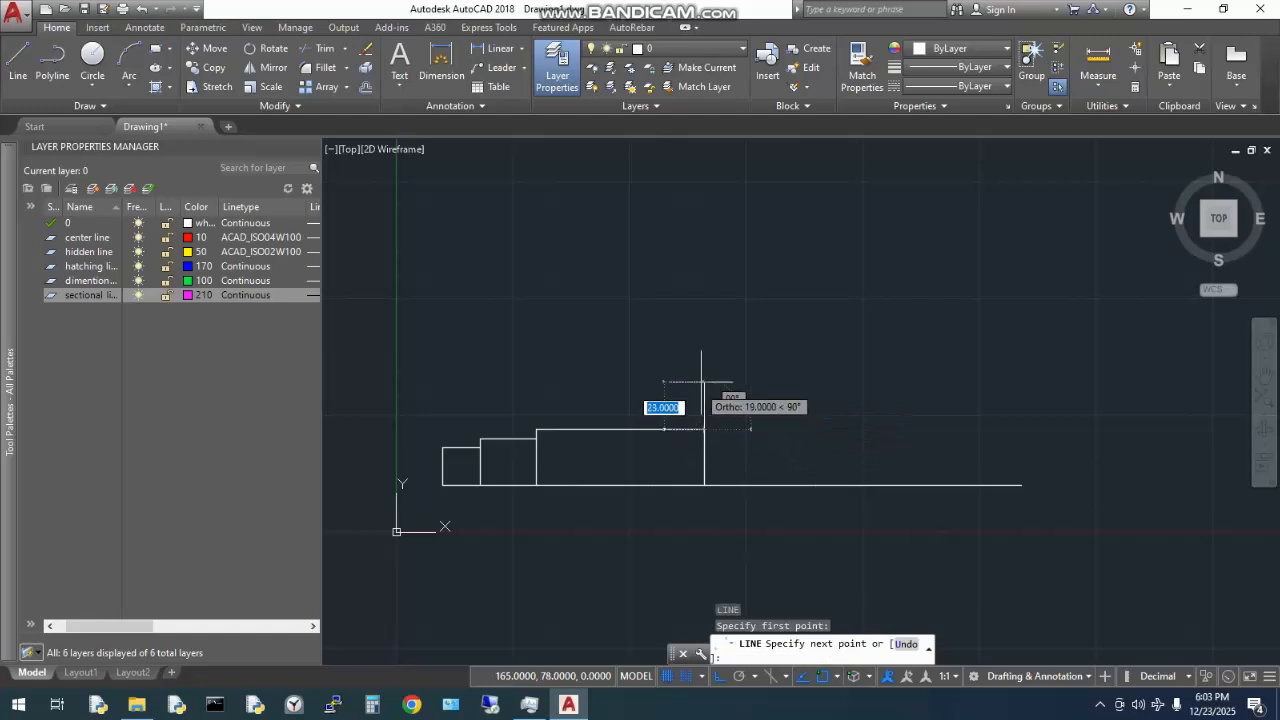
text(5)
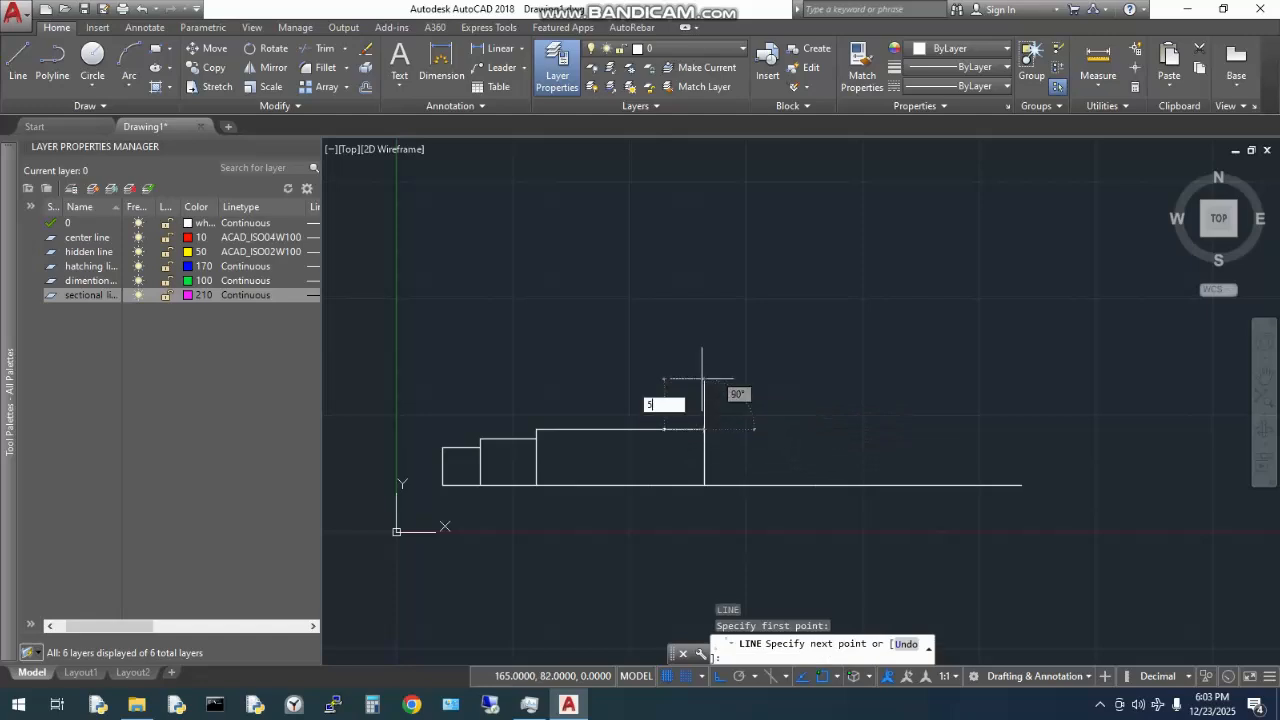
key(Return)
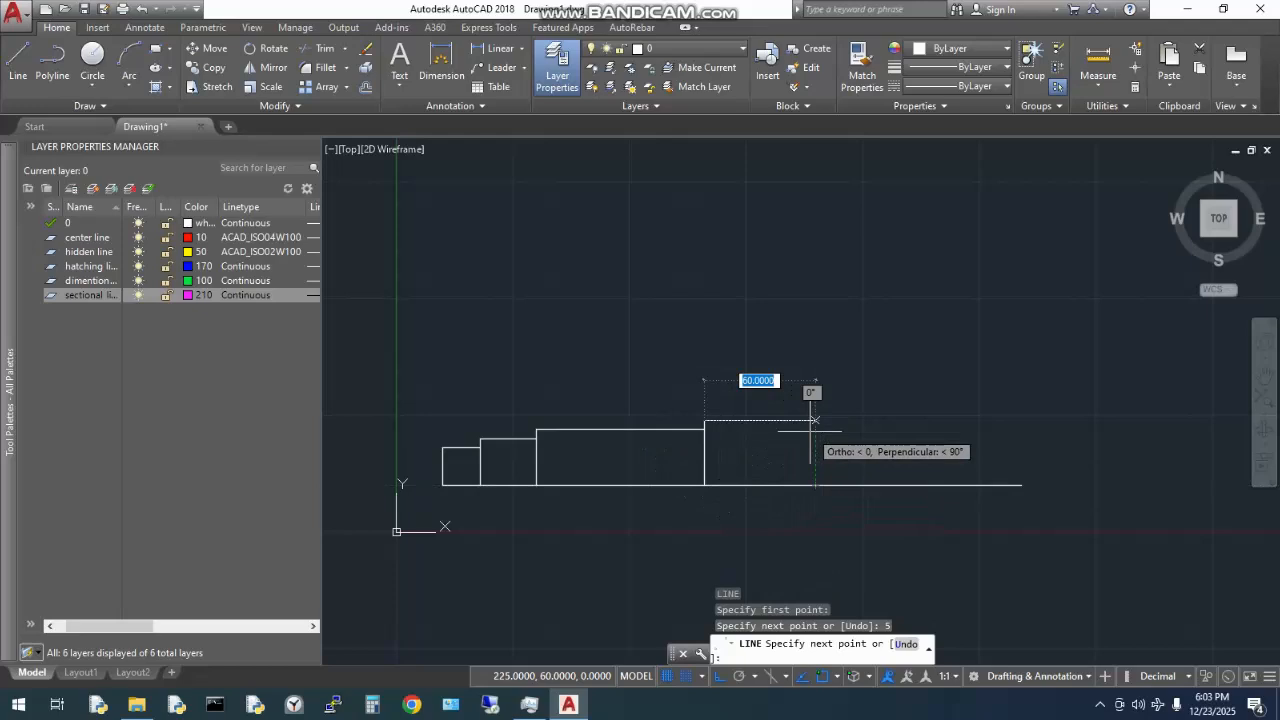
key(Escape)
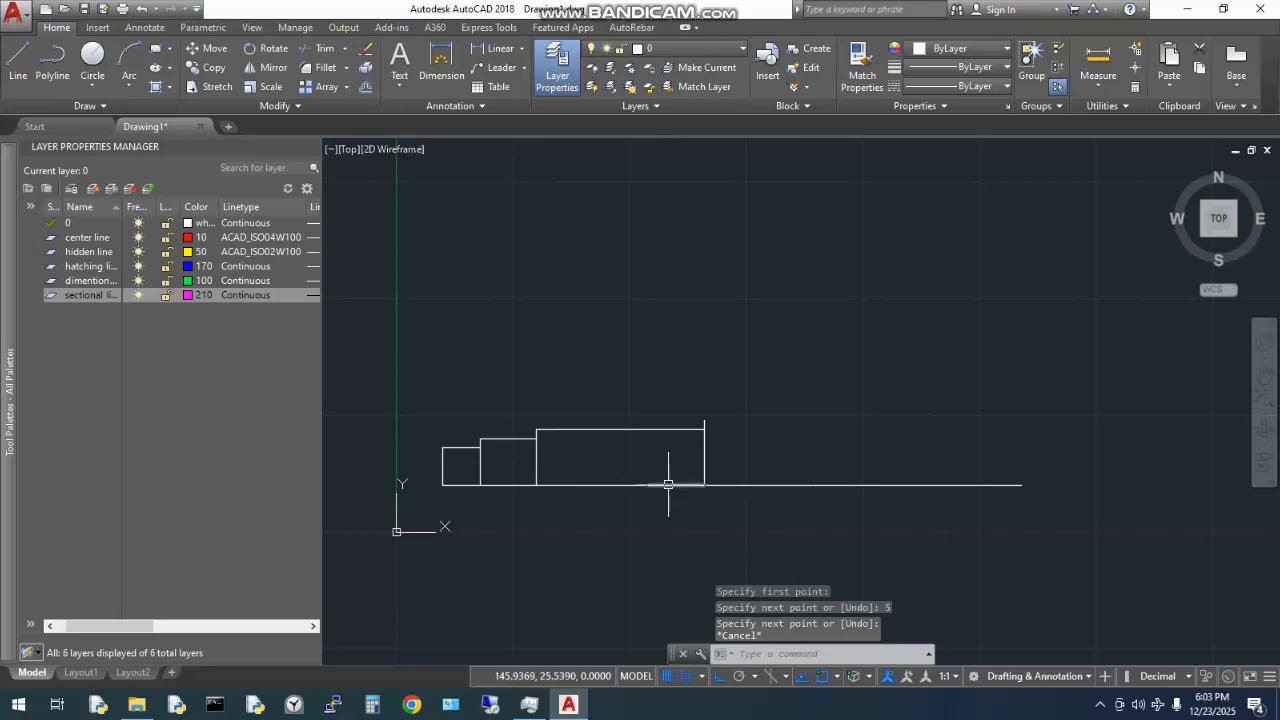
- Erase the third block's top edge, its right edge and the short vertical line above its upper-right corner
click(662, 429)
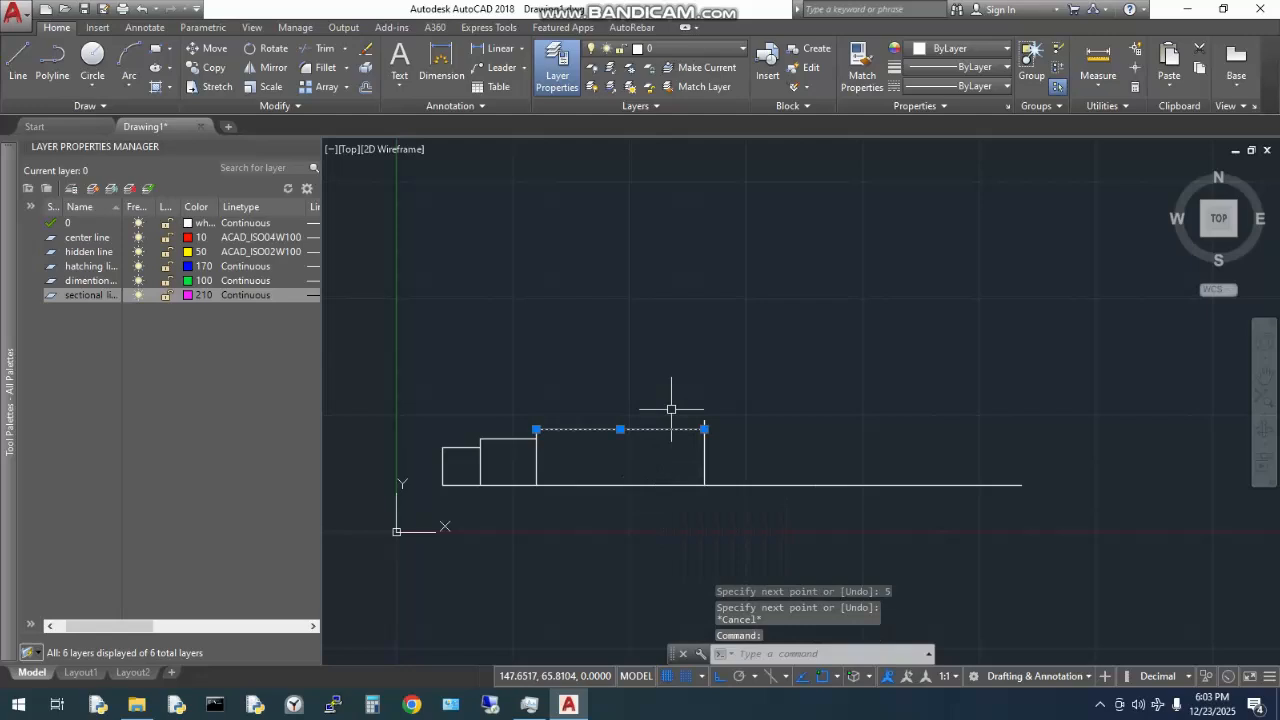
key(Delete)
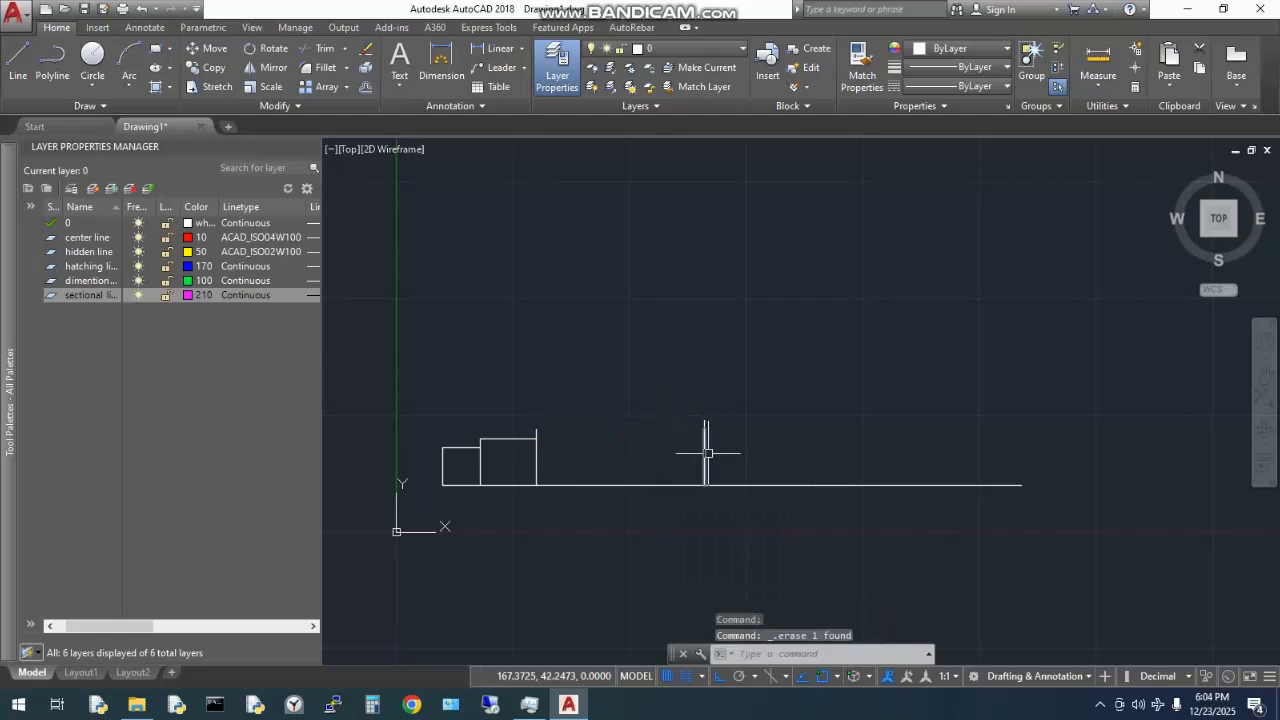
scroll(705, 453, up, 3)
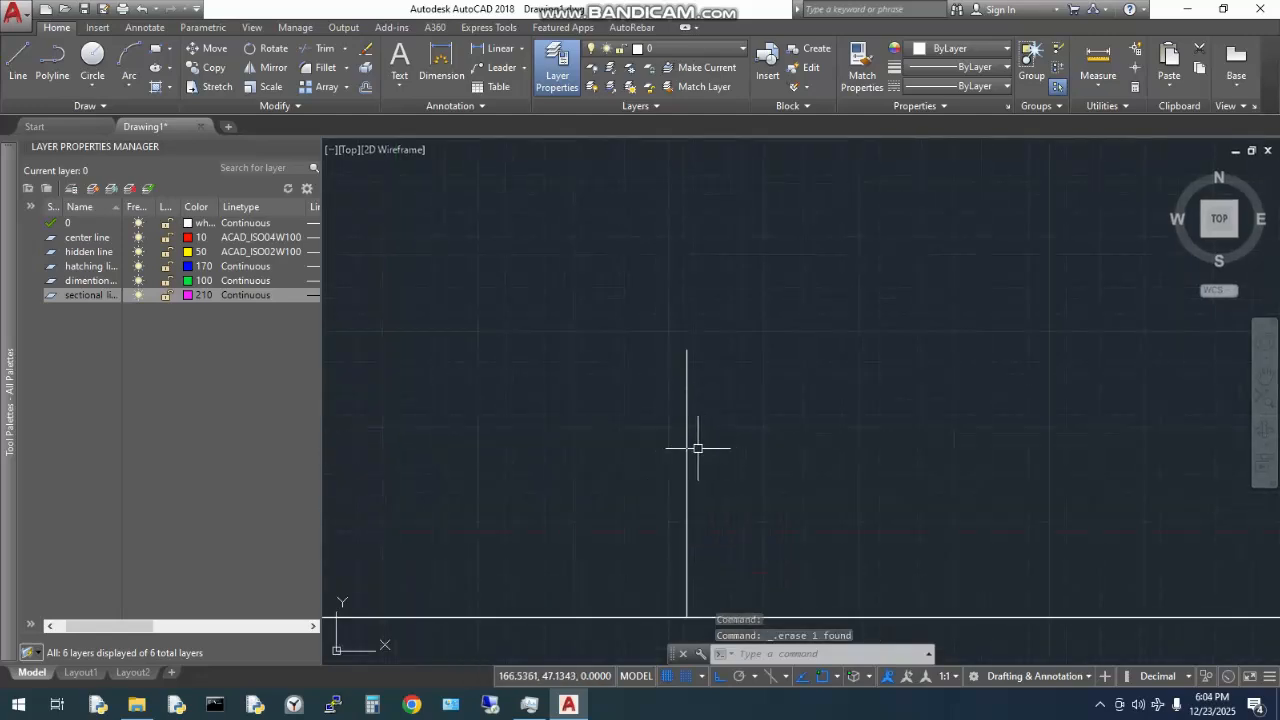
click(689, 391)
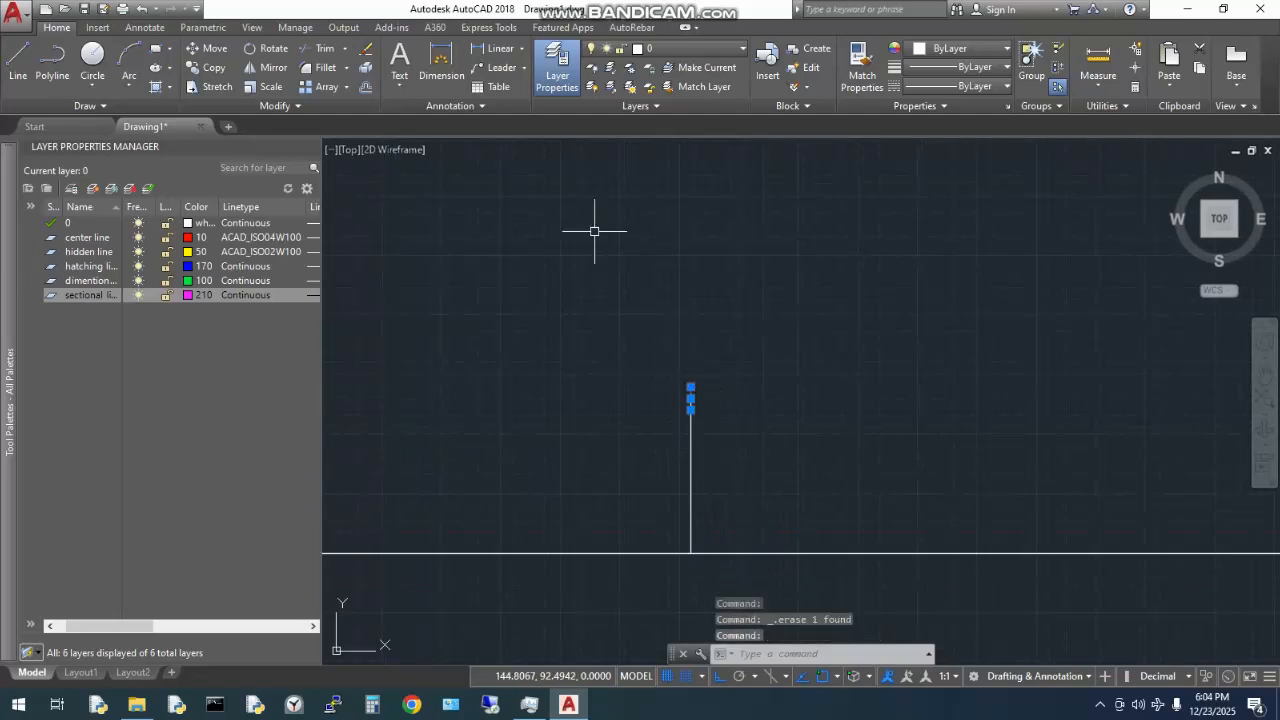
key(Delete)
click(691, 437)
key(Delete)
- Redraw the third block from the baseline endpoint at X 135: up to Y 55, then left to the top of the second block's edge line
scroll(622, 386, down, 4)
scroll(544, 382, up, 4)
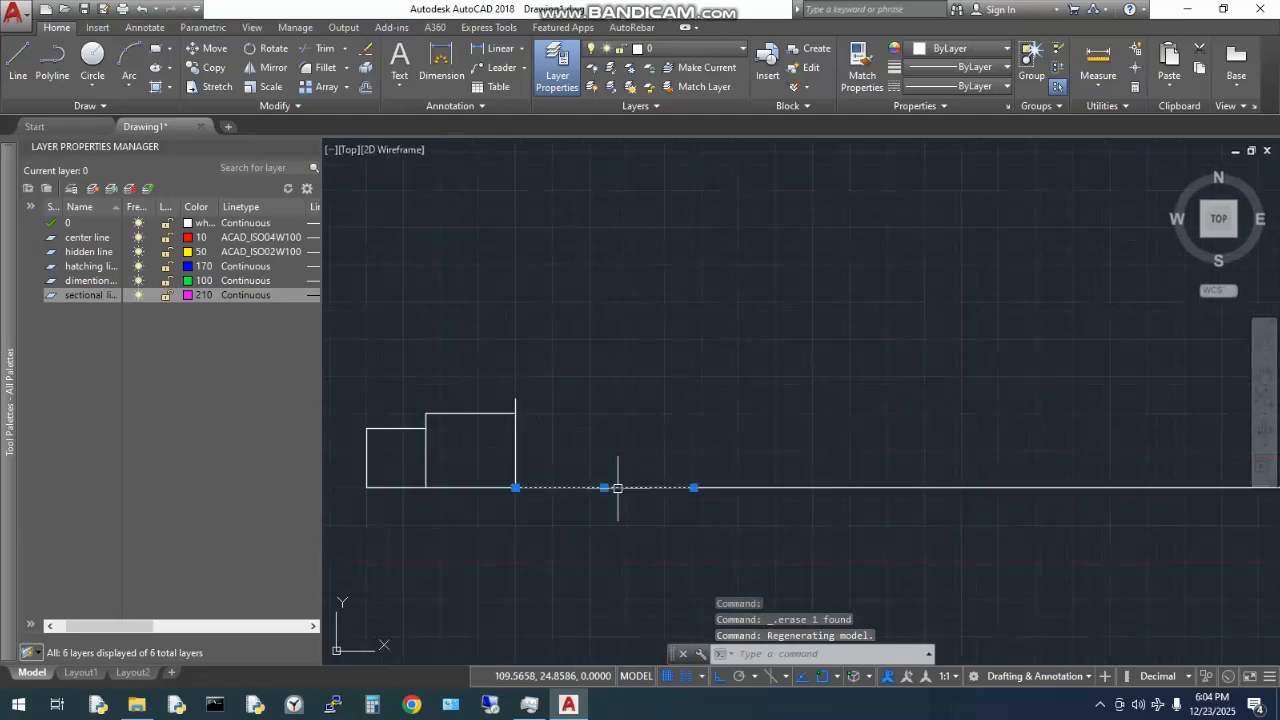
scroll(615, 434, down, 2)
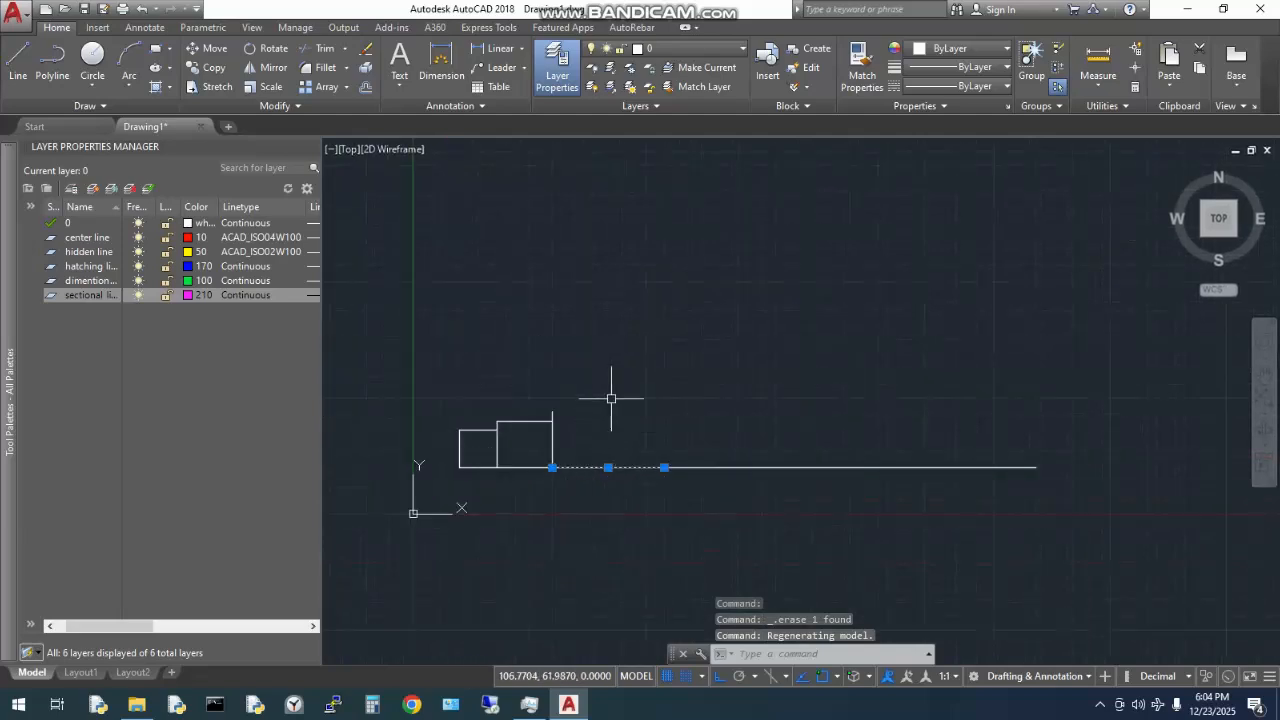
text(l)
key(Return)
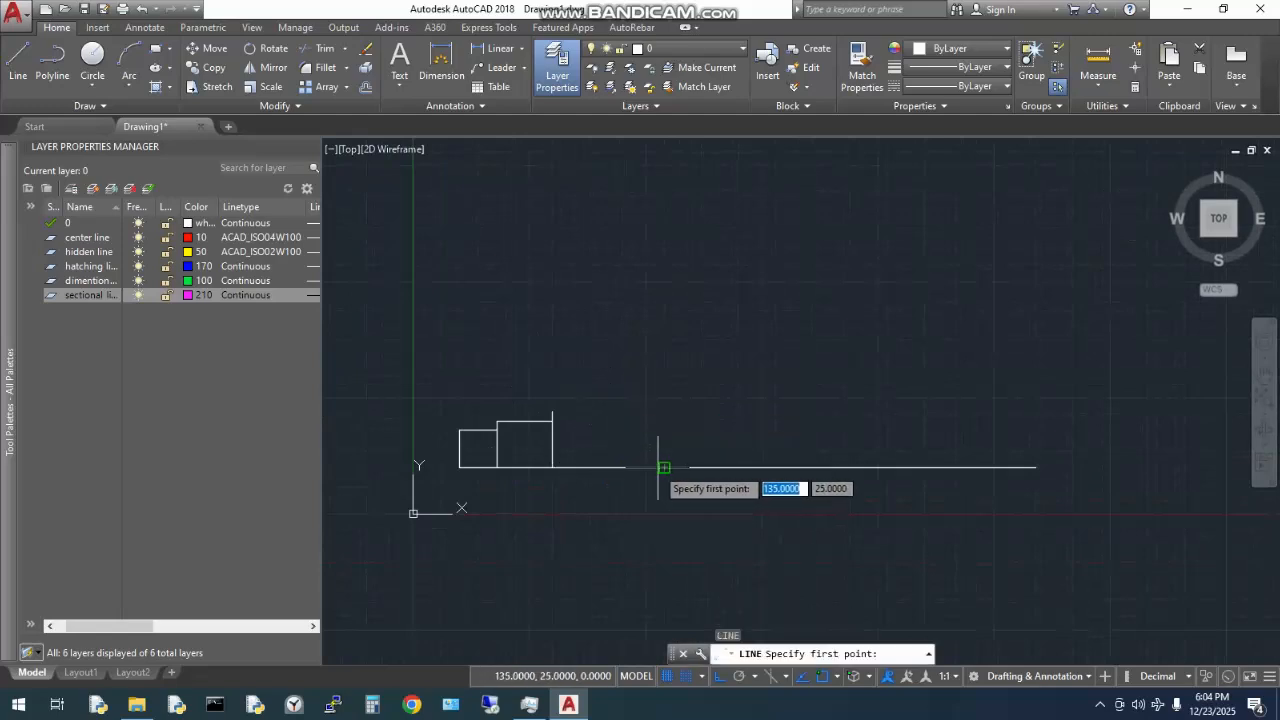
click(664, 467)
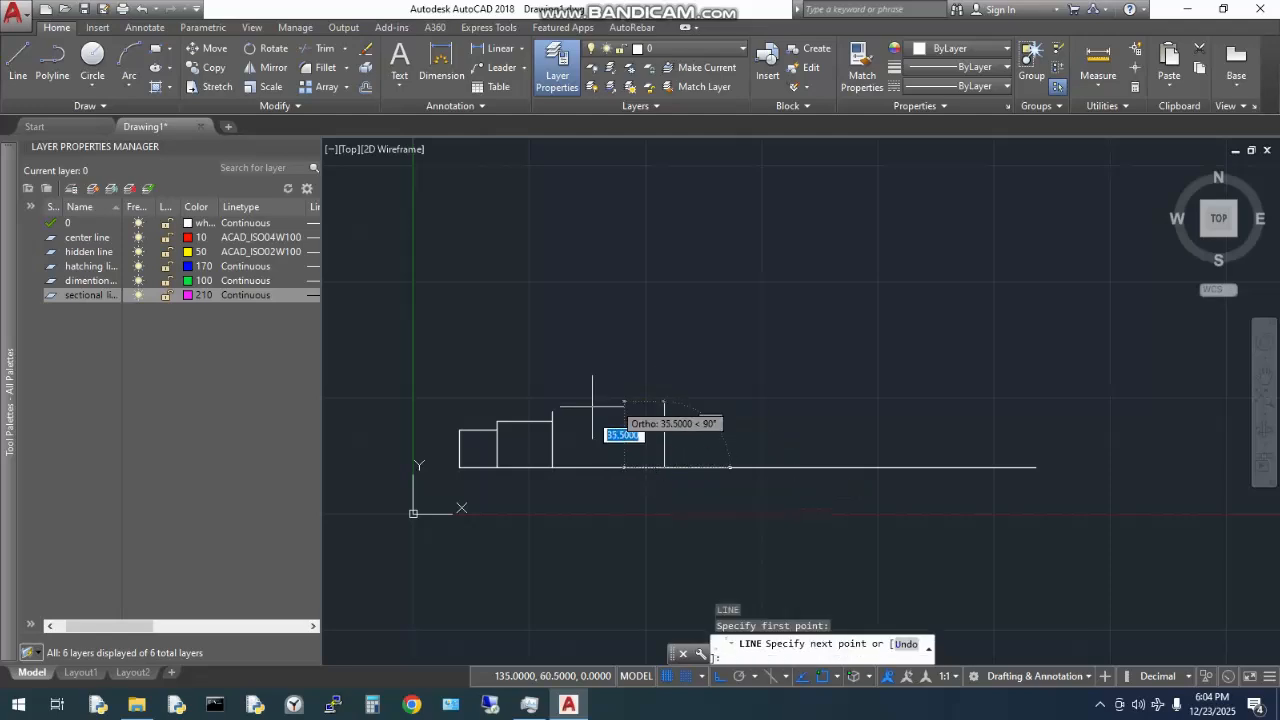
click(664, 411)
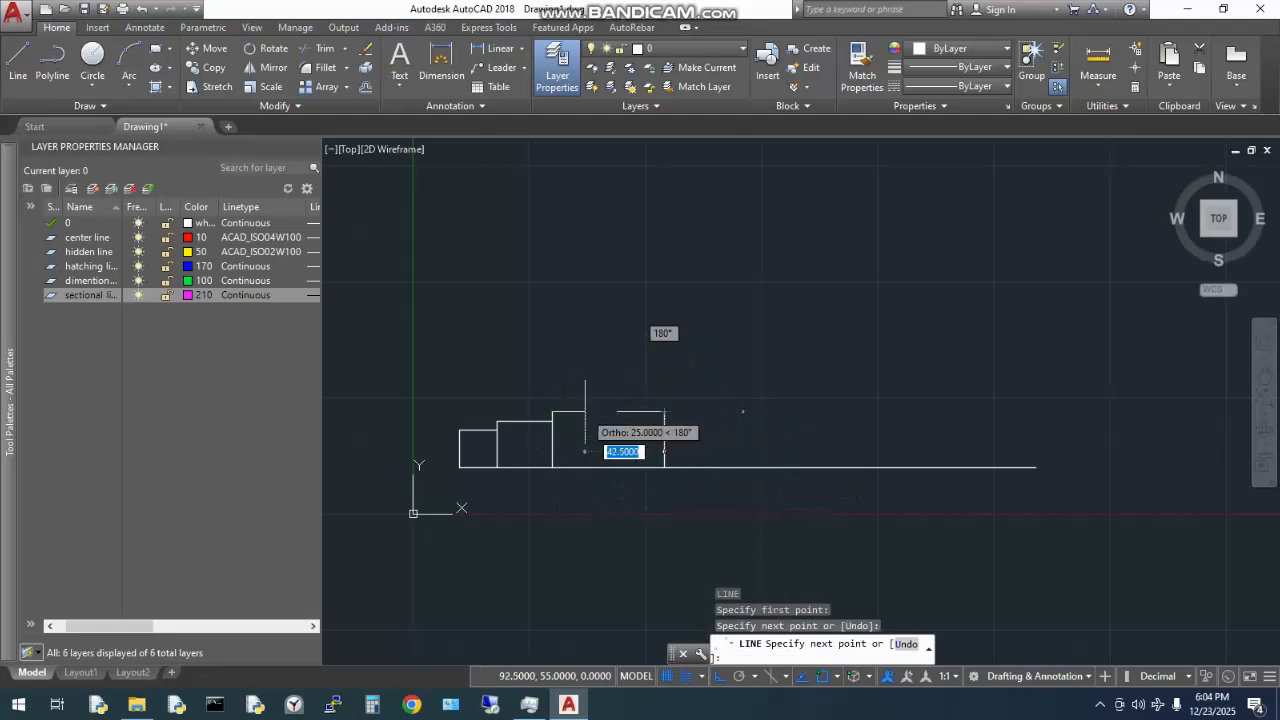
click(552, 411)
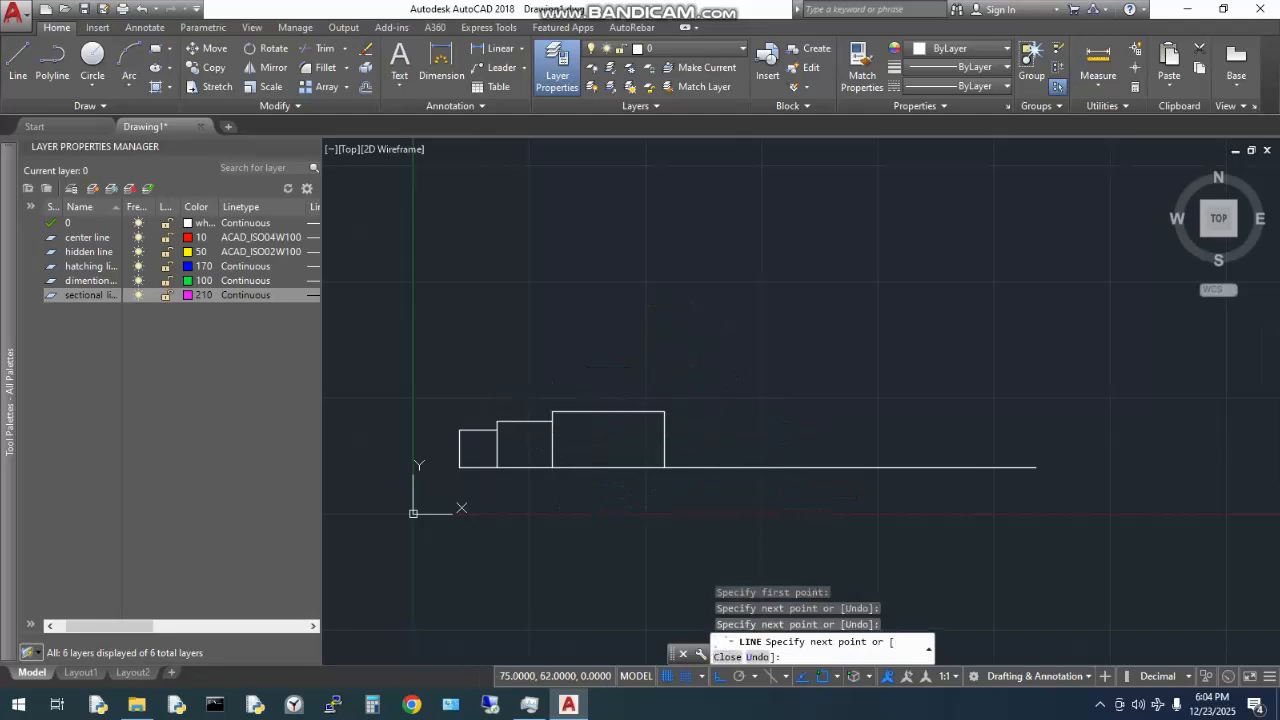
key(Escape)
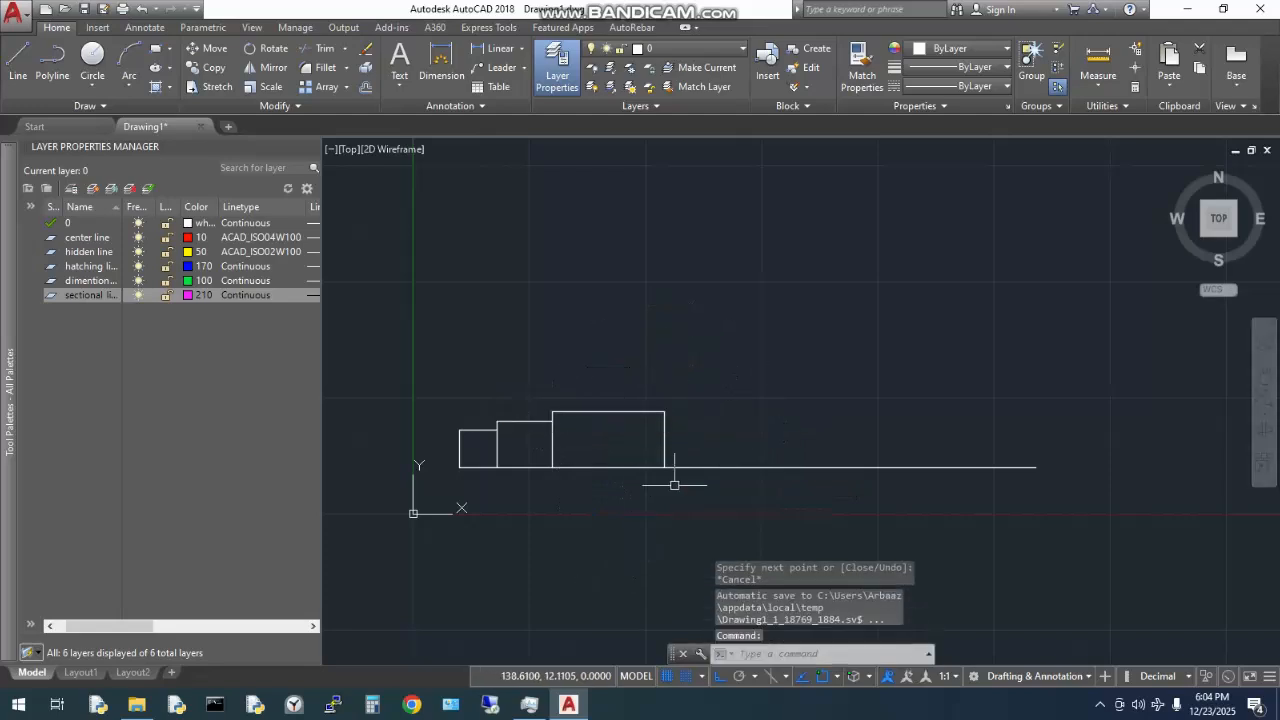
- Switch from OBS to the stepped shaft drawing in AutoCAD
scroll(683, 447, down, 2)
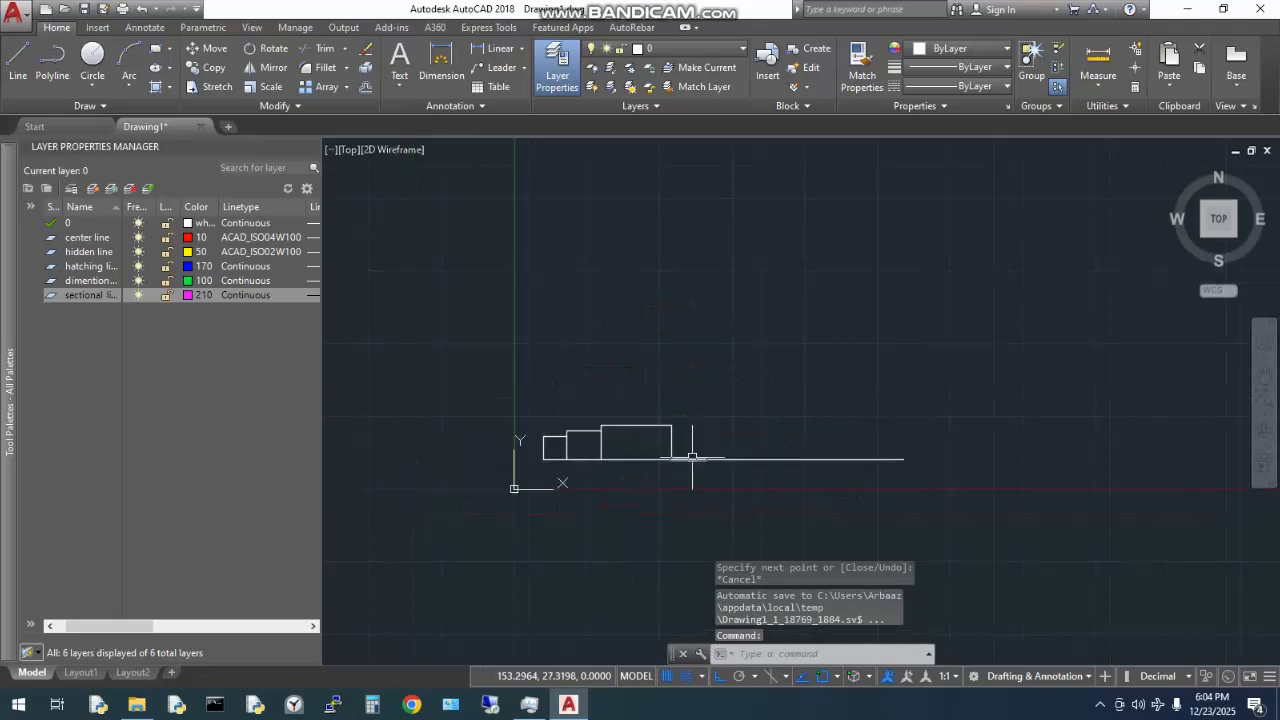
middle_drag(692, 432, 653, 458)
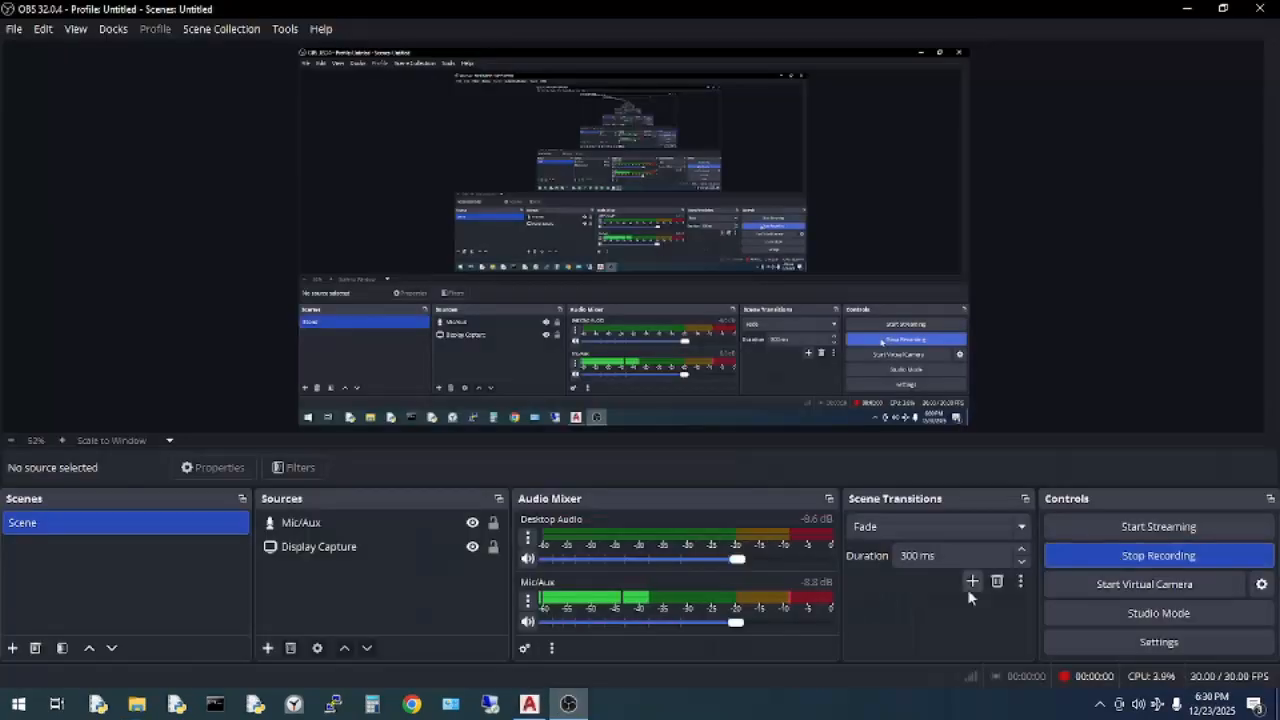
click(529, 704)
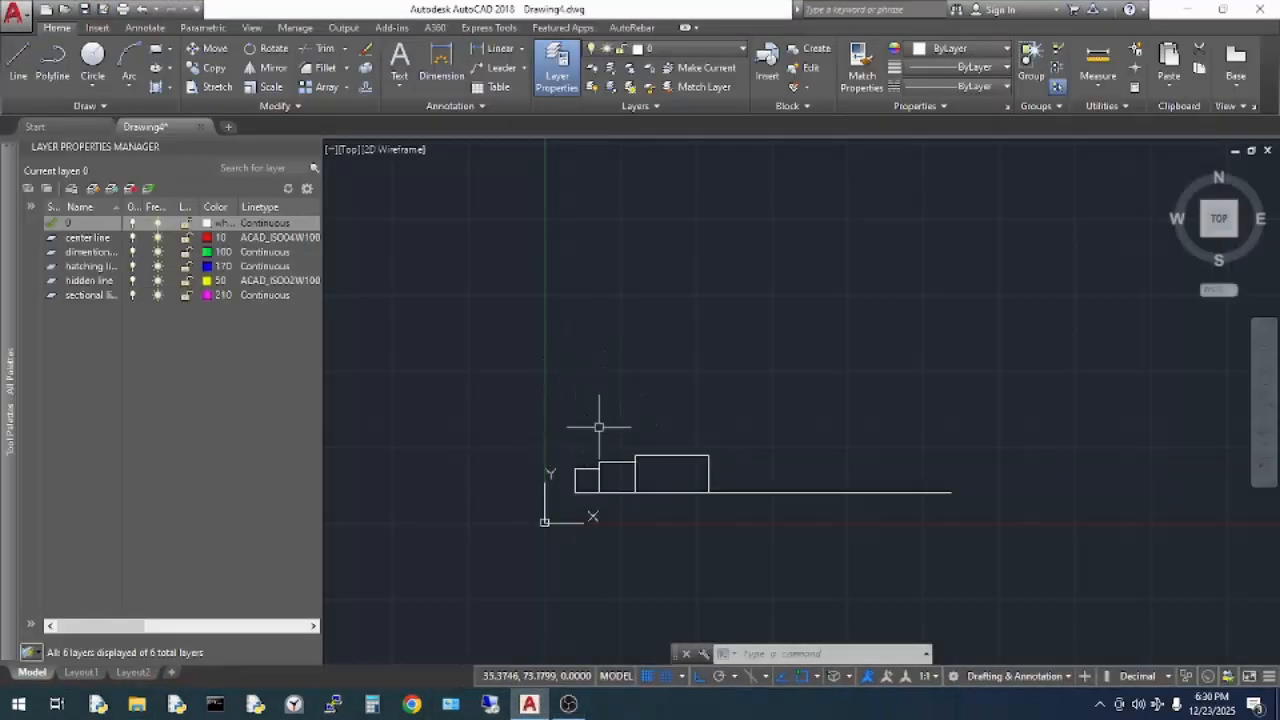
scroll(663, 414, down, 2)
scroll(665, 418, up, 4)
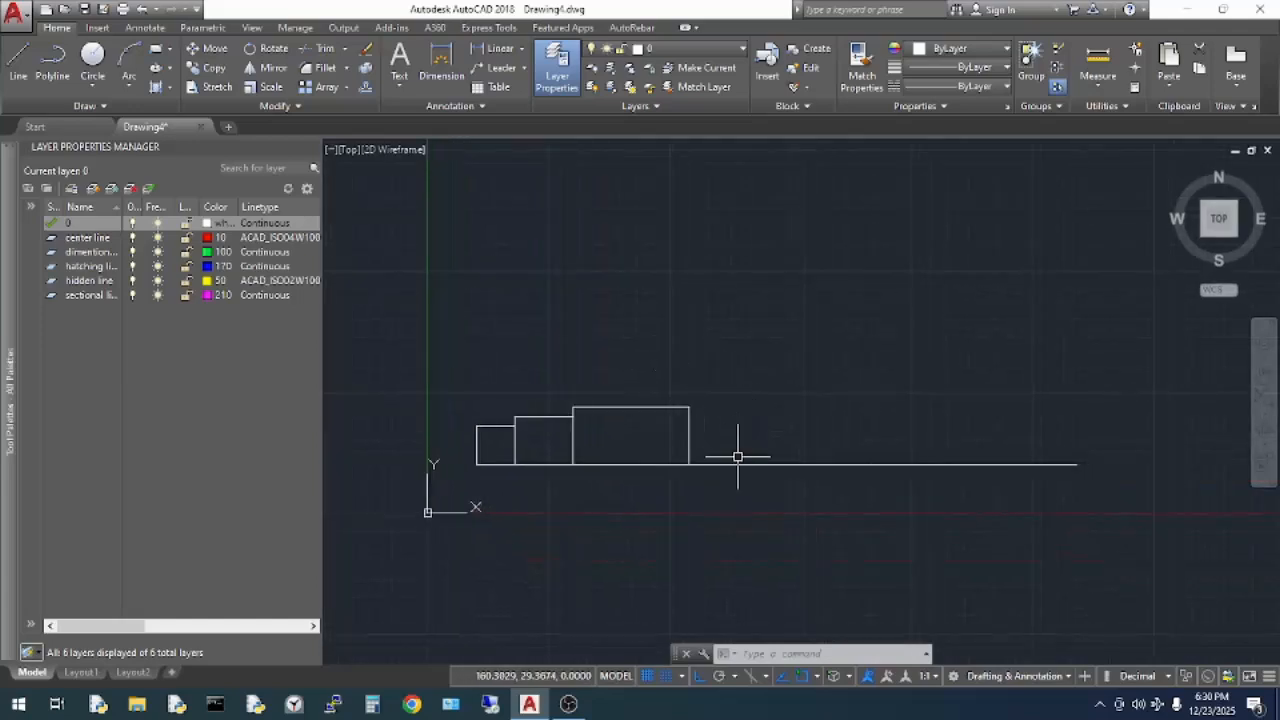
right_click(768, 392)
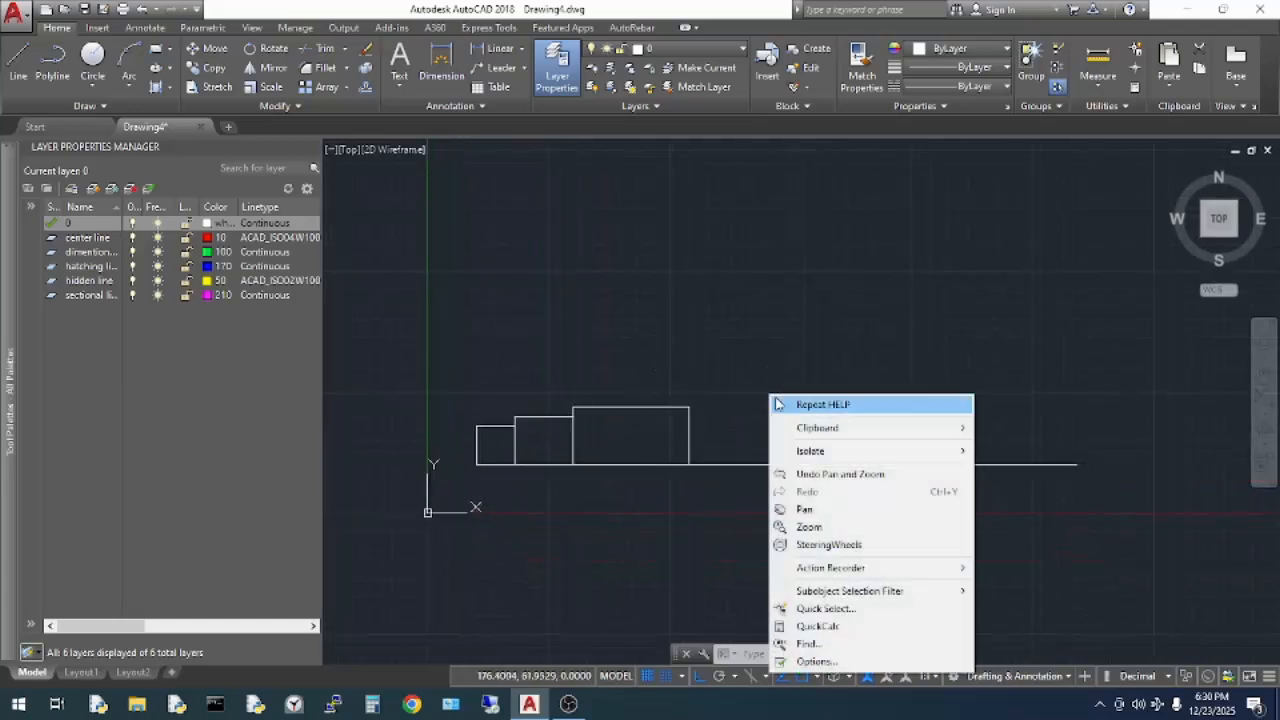
mouse_move(805, 428)
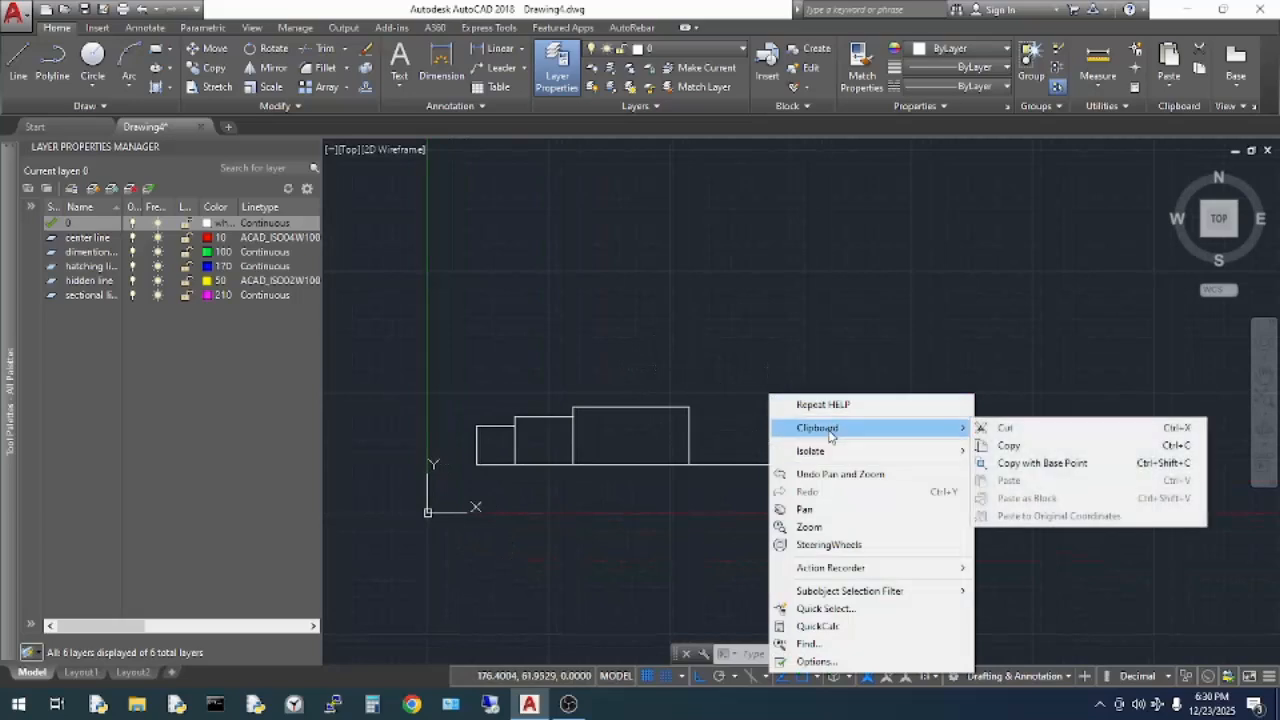
click(755, 340)
click(739, 315)
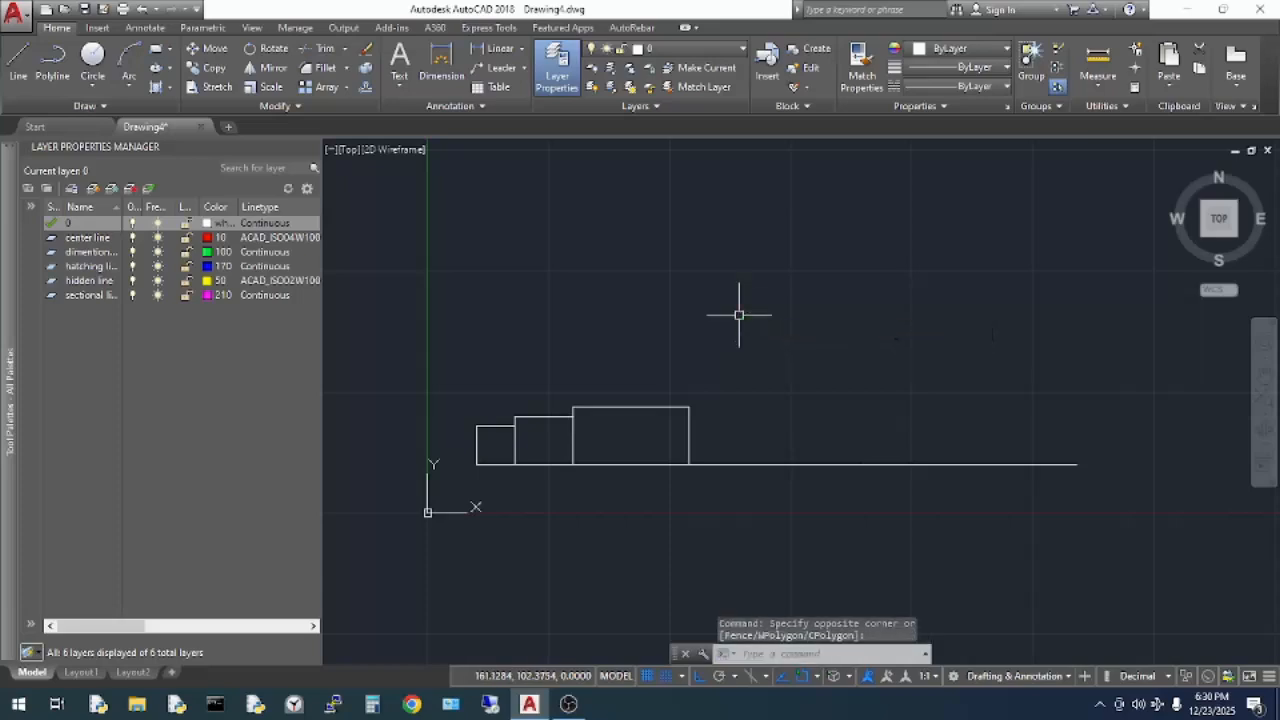
- Draw the fourth block from the baseline at X 165: 35 units up, left to X 135, and down to the third block's upper-right corner
text(l)
key(Return)
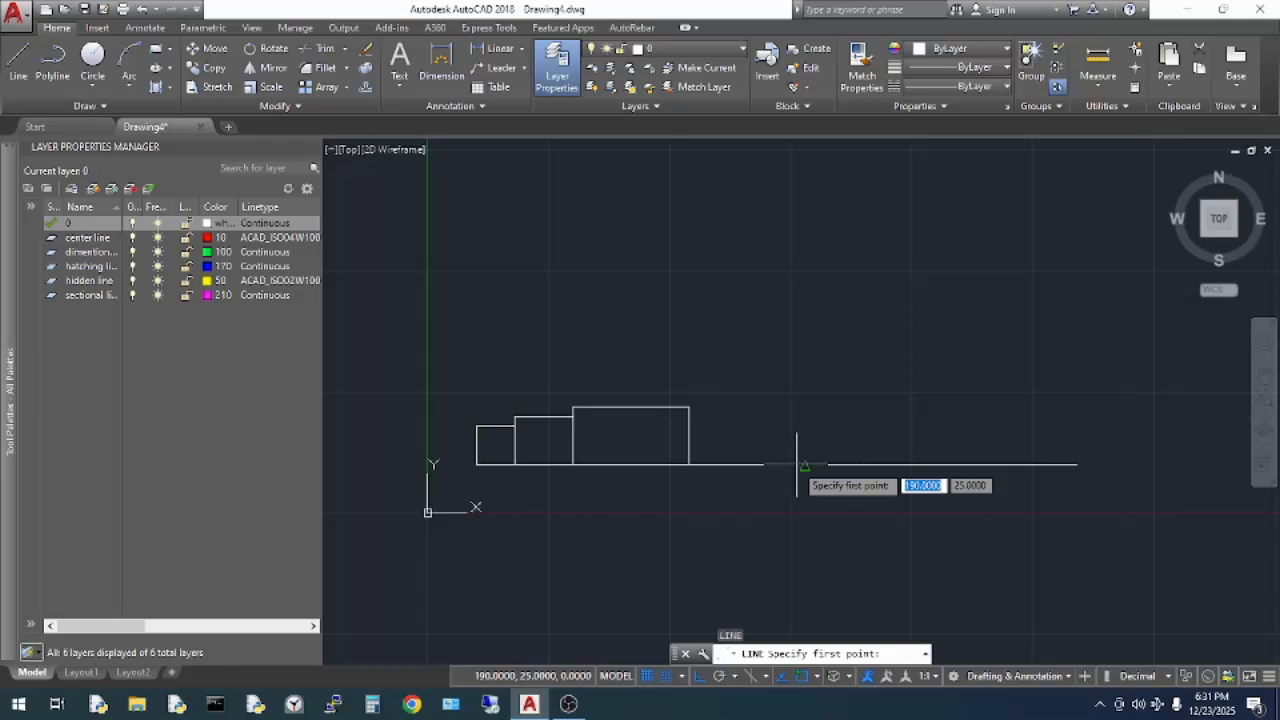
click(746, 464)
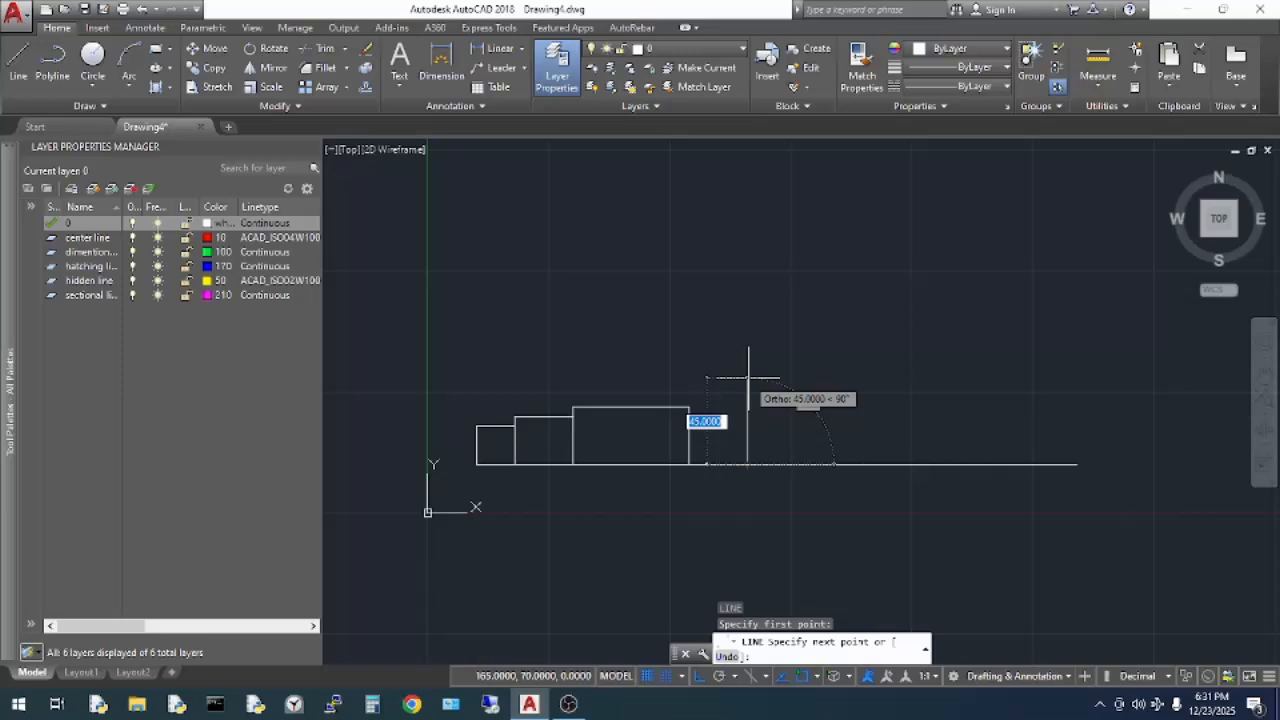
text(3)
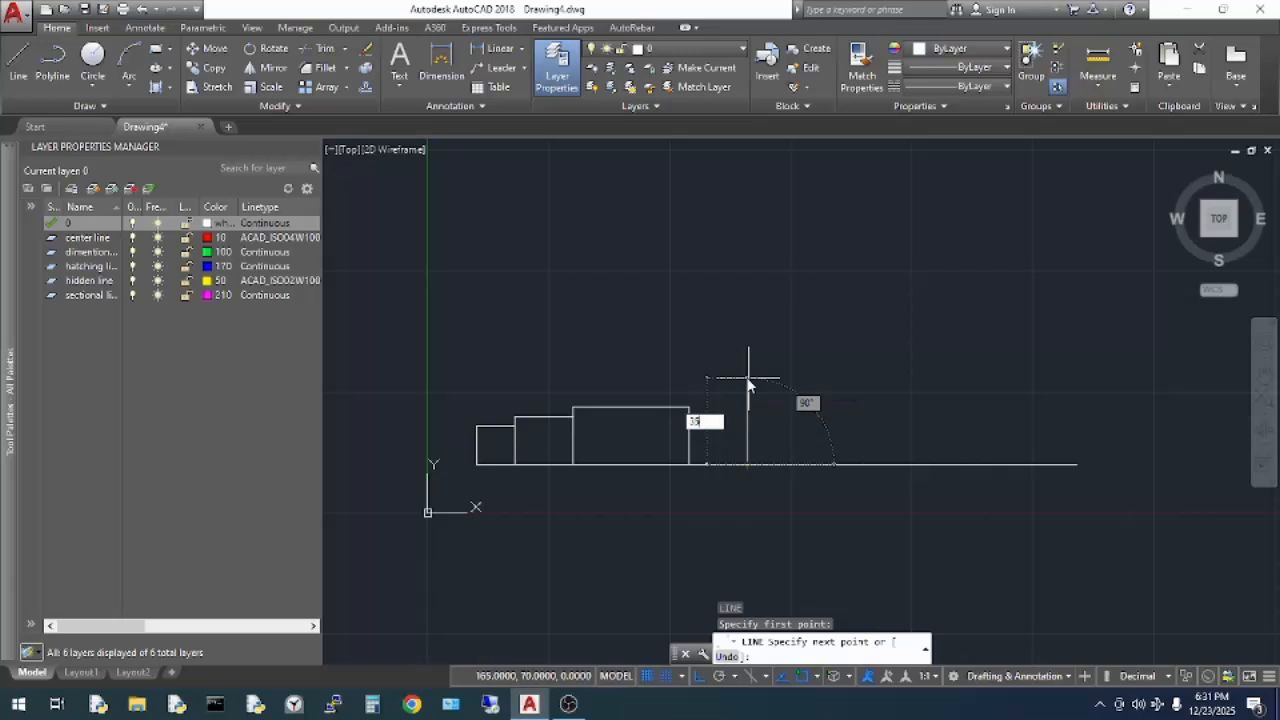
text(5)
key(Return)
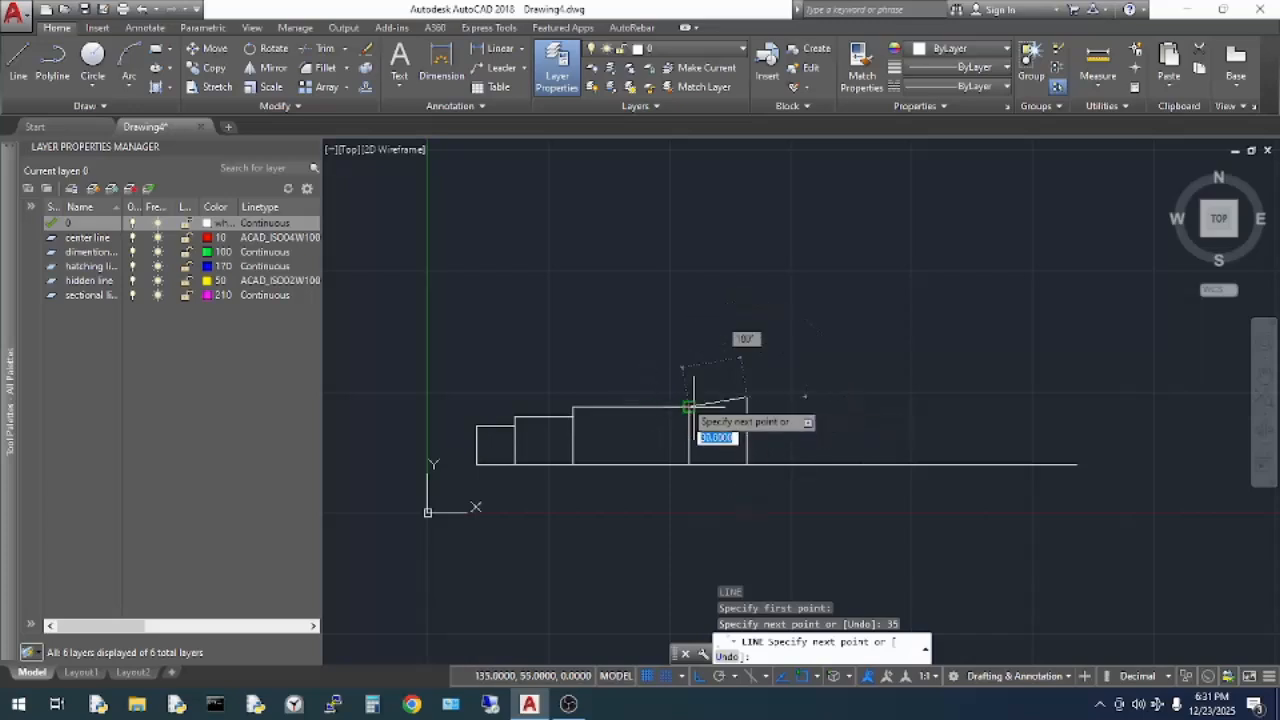
click(687, 397)
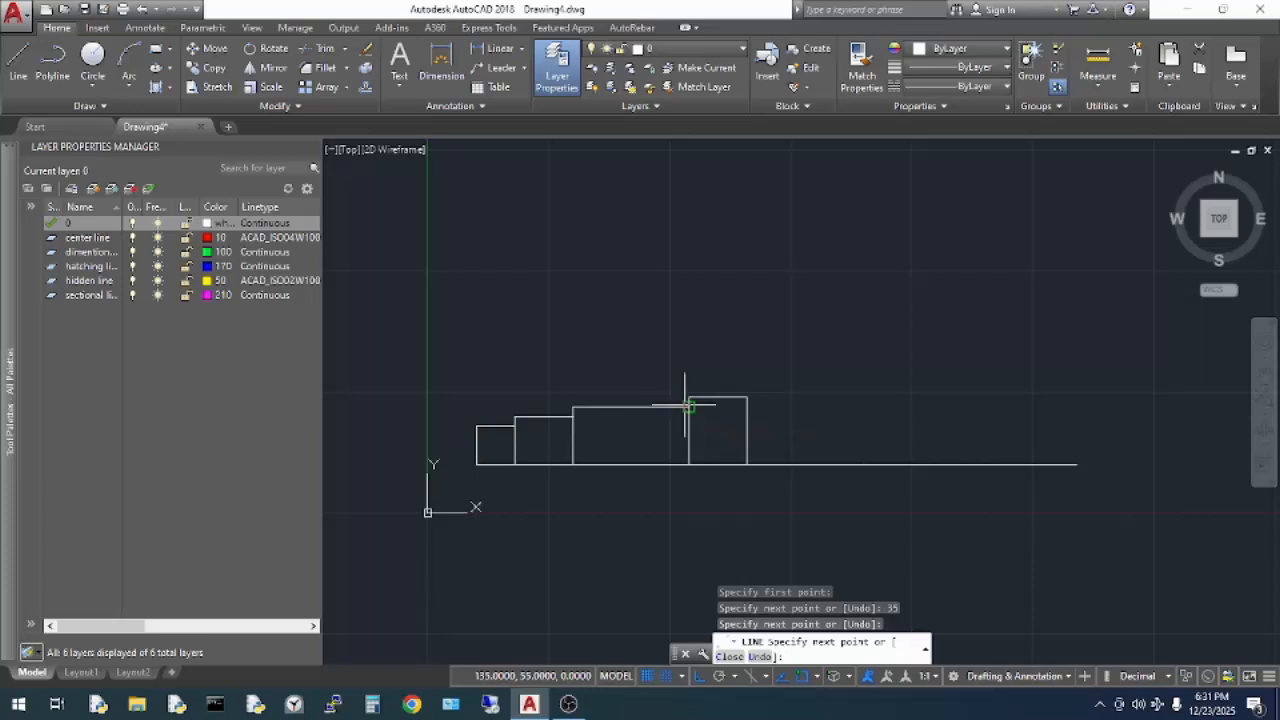
click(688, 403)
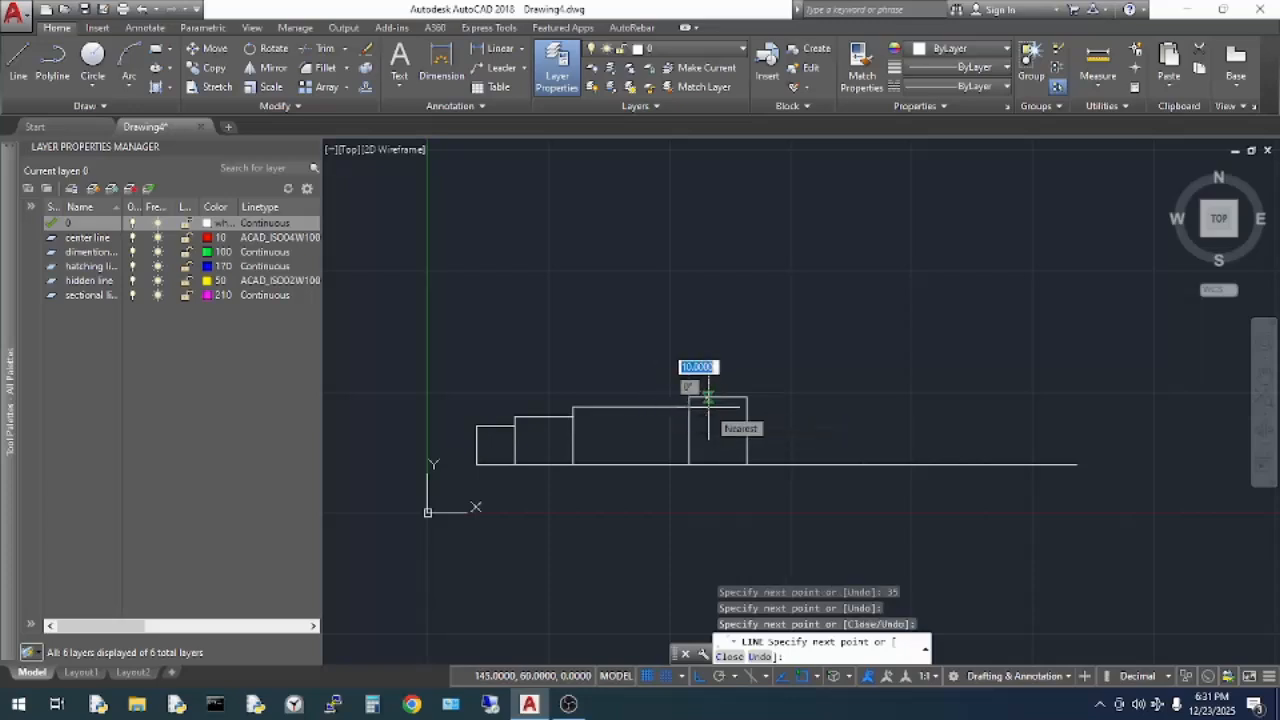
key(Escape)
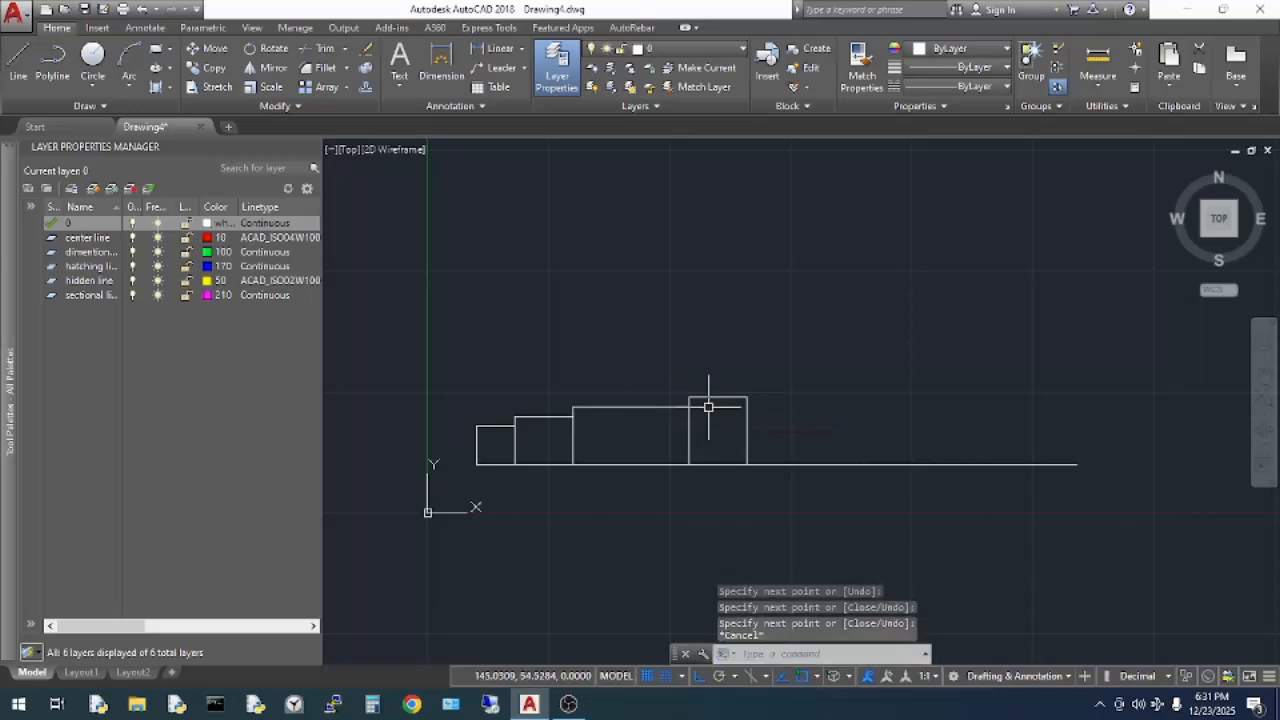
scroll(838, 392, down, 2)
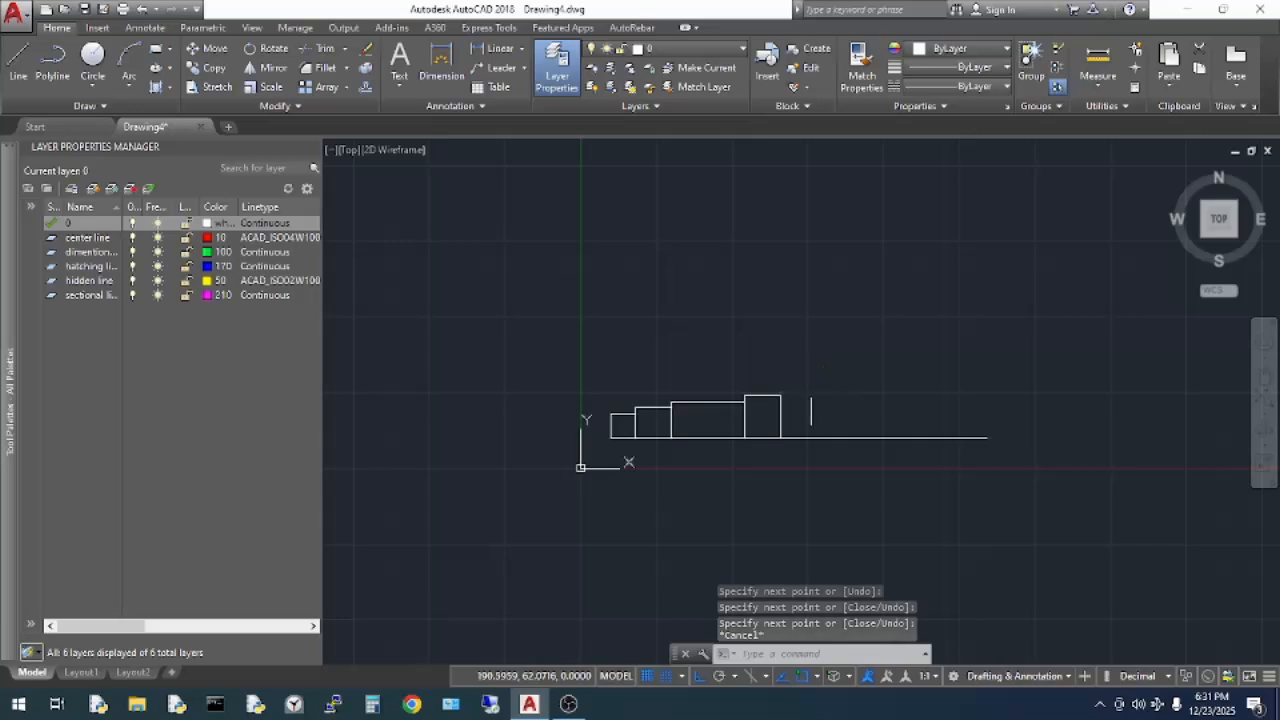
scroll(811, 393, up, 6)
scroll(791, 320, up, 1)
scroll(791, 320, down, 4)
scroll(788, 323, up, 2)
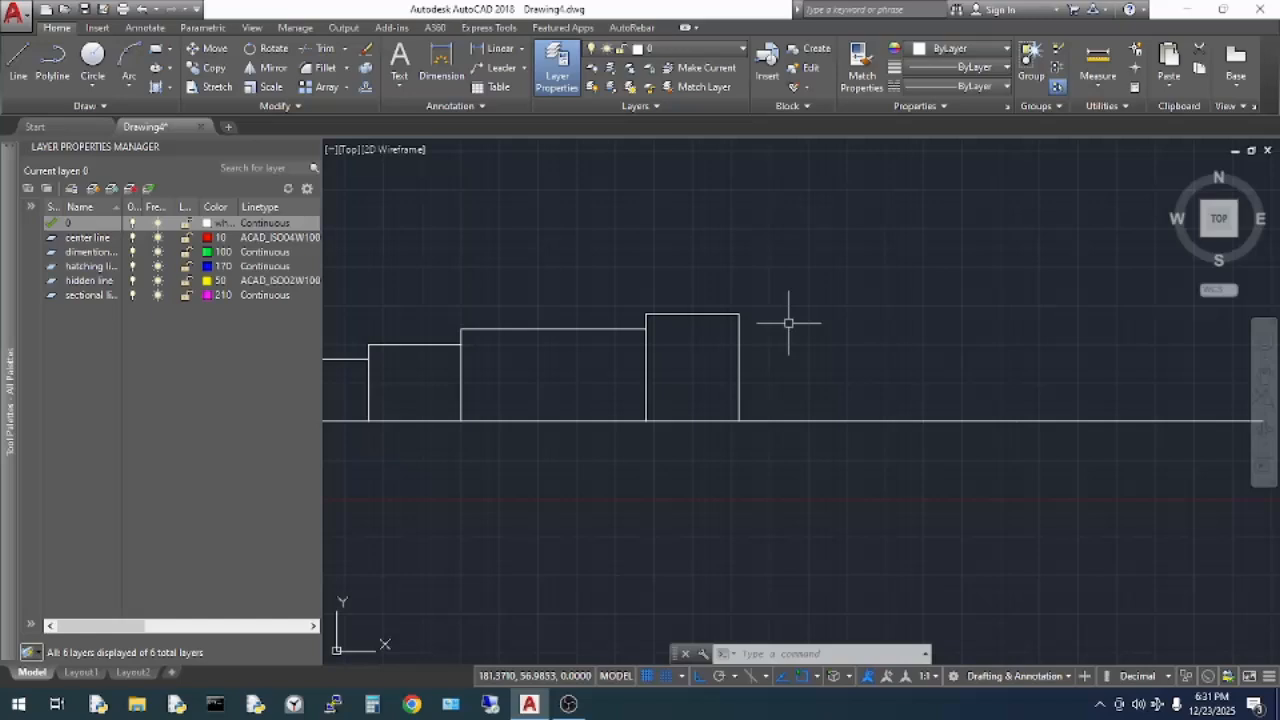
click(751, 220)
click(803, 225)
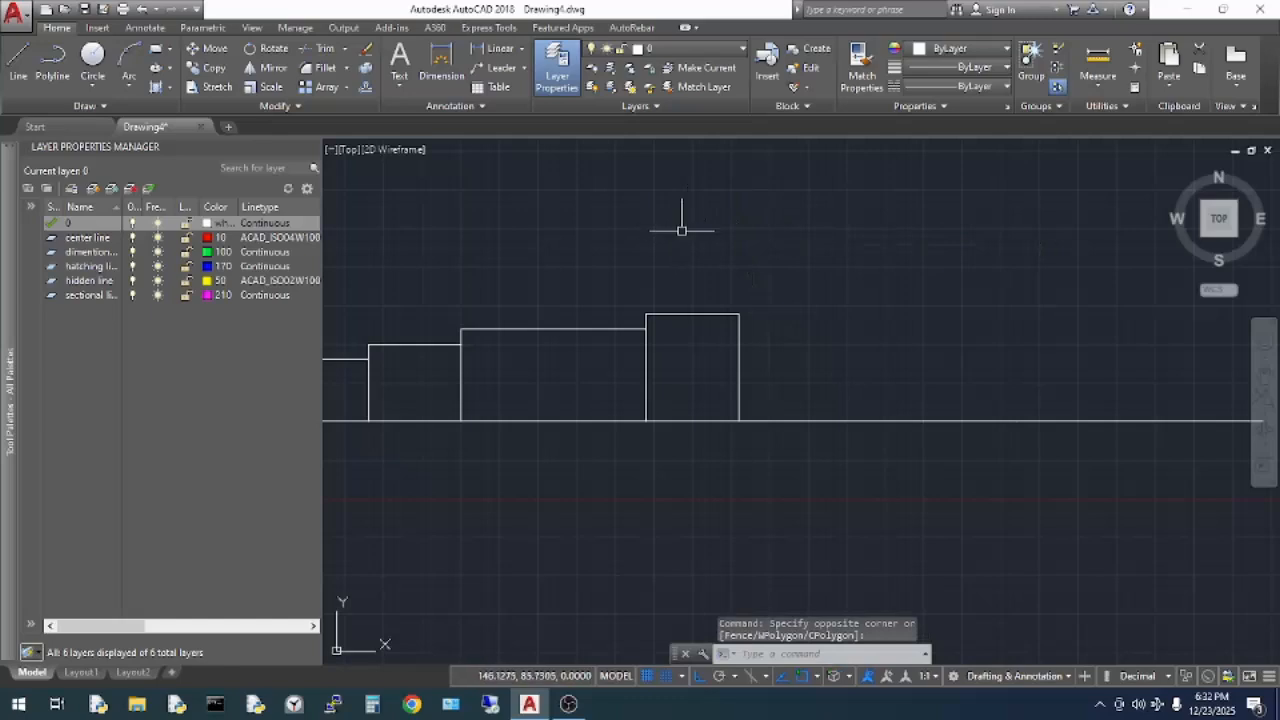
middle_drag(531, 235, 644, 243)
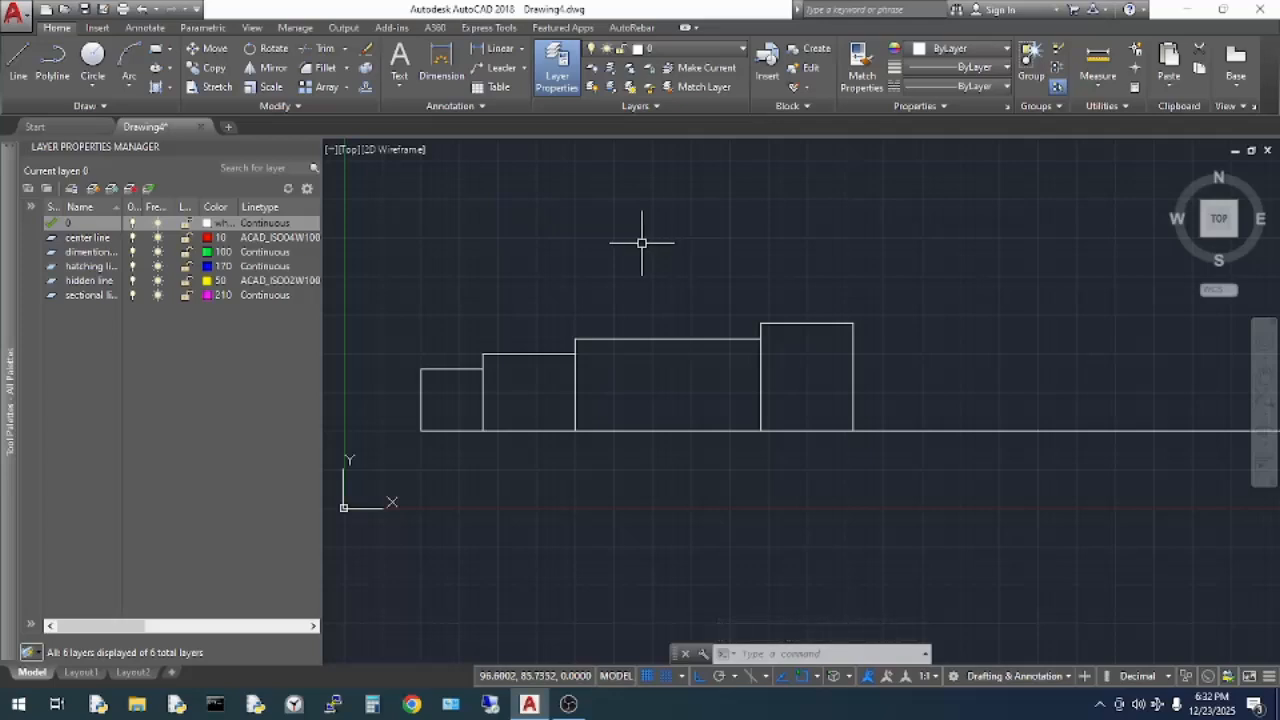
text(i)
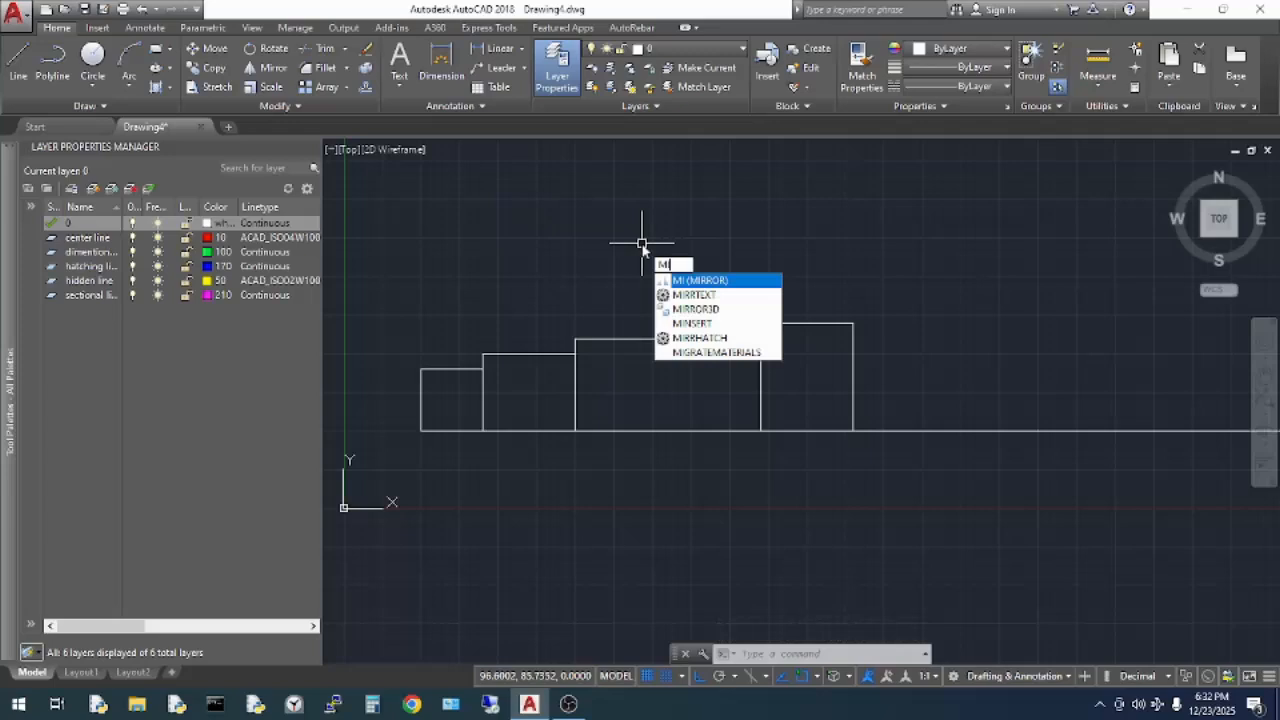
key(Return)
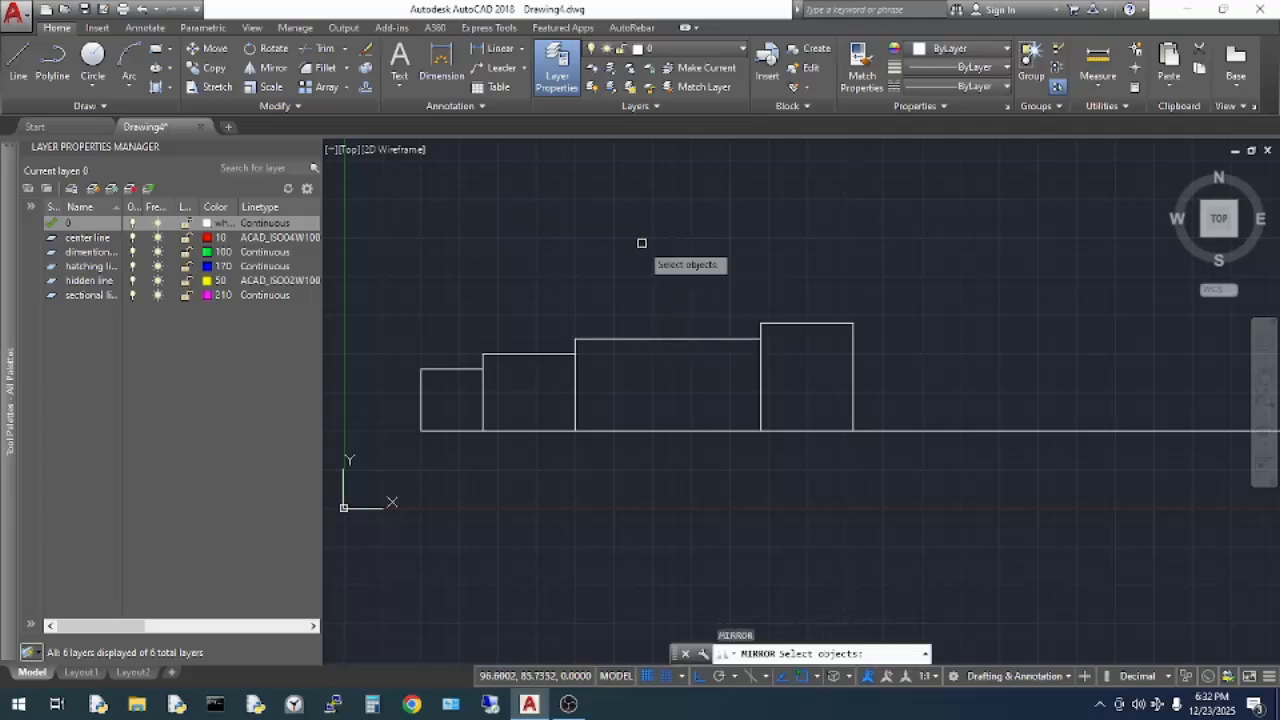
click(654, 338)
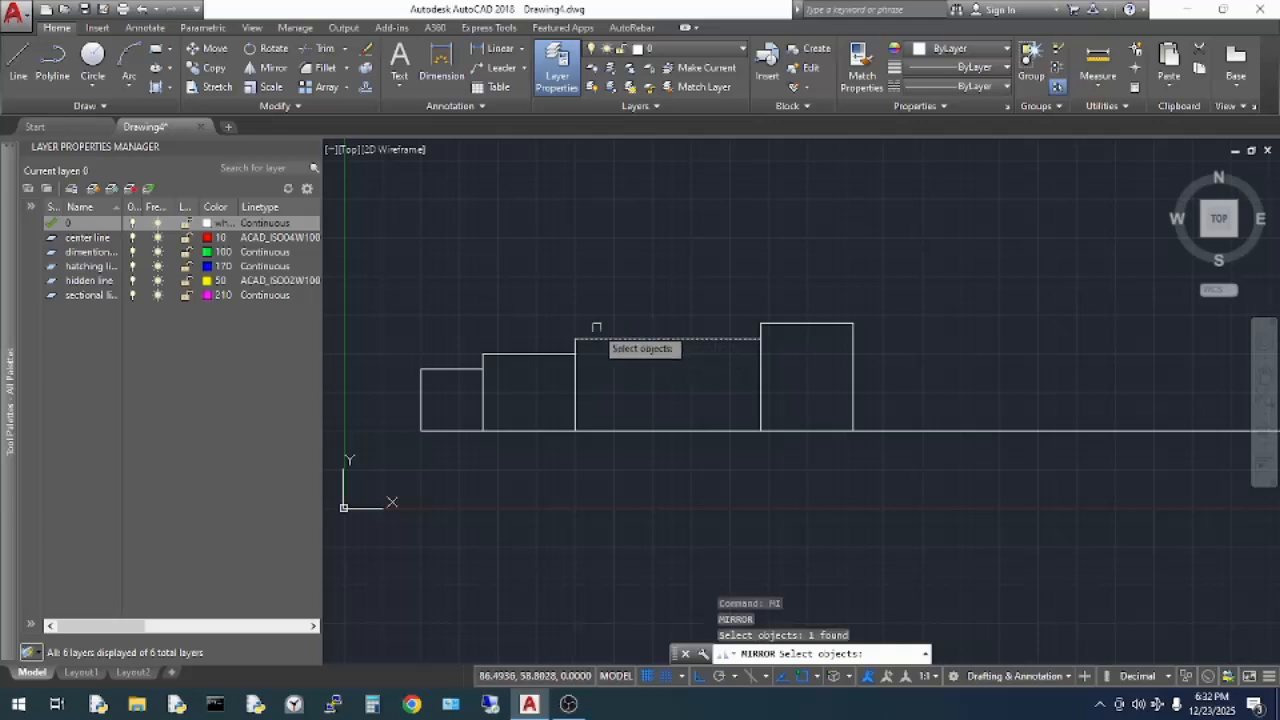
click(575, 372)
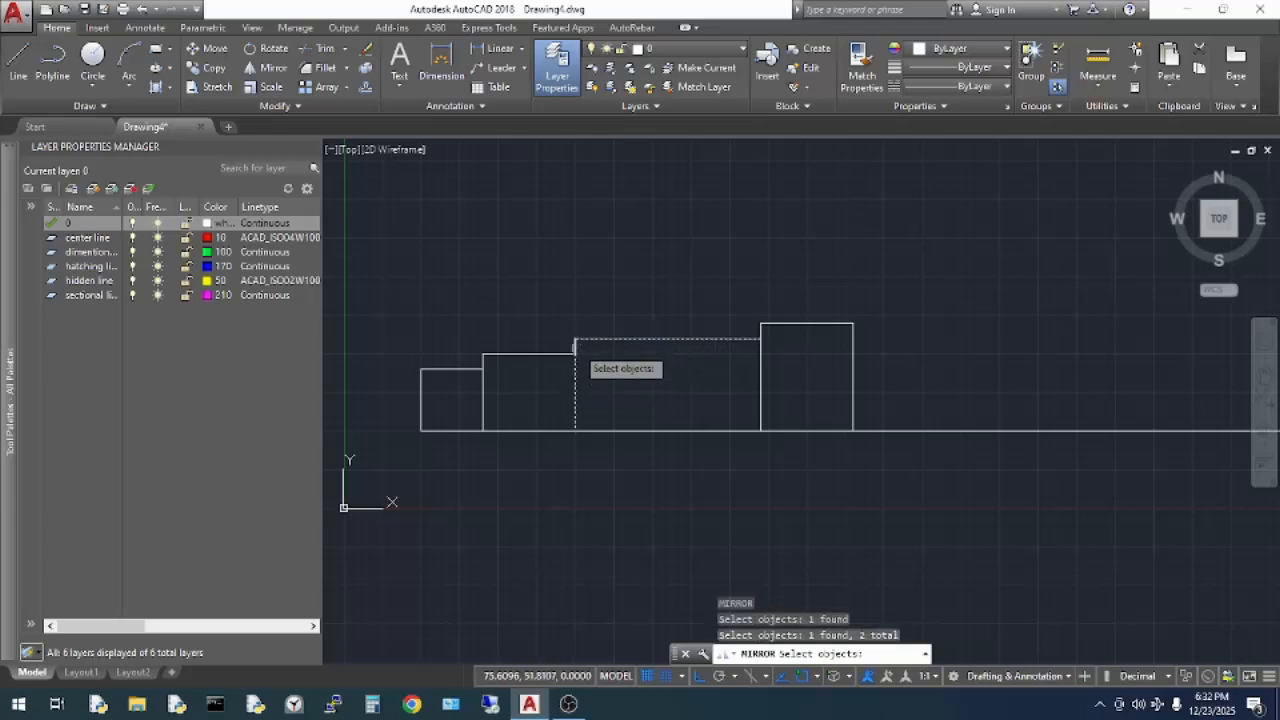
click(543, 354)
click(483, 372)
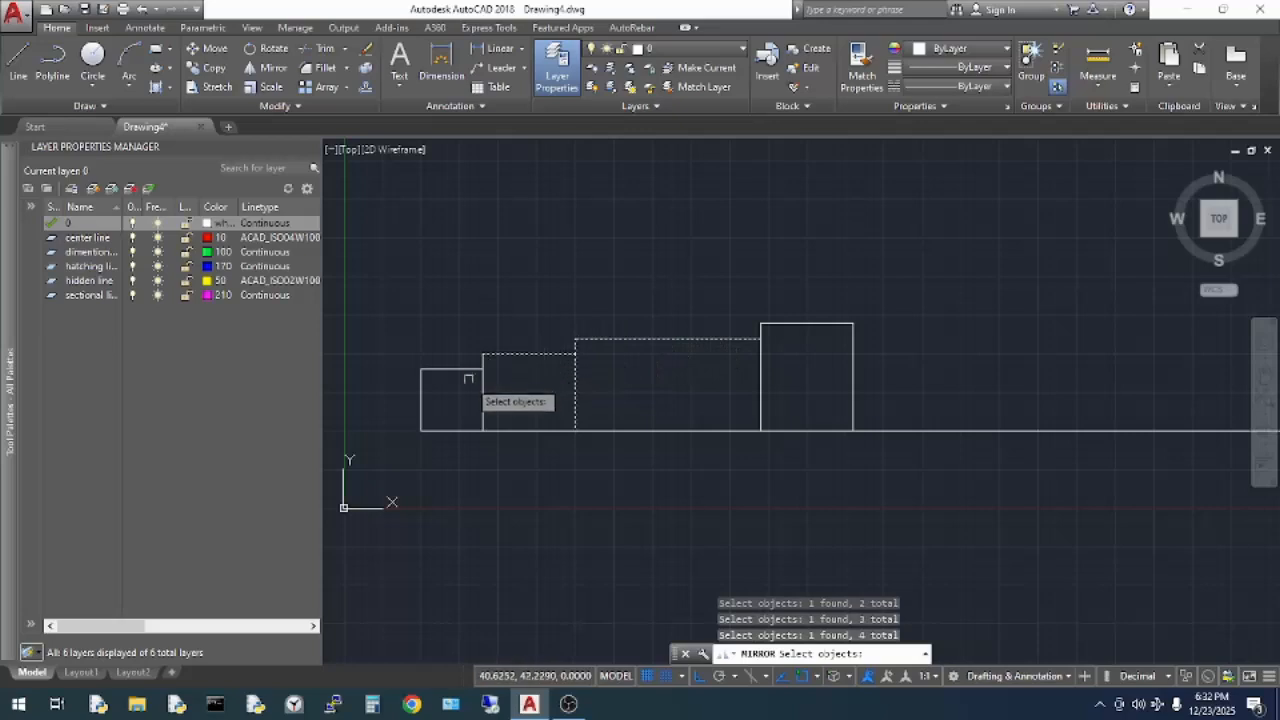
click(483, 378)
click(481, 358)
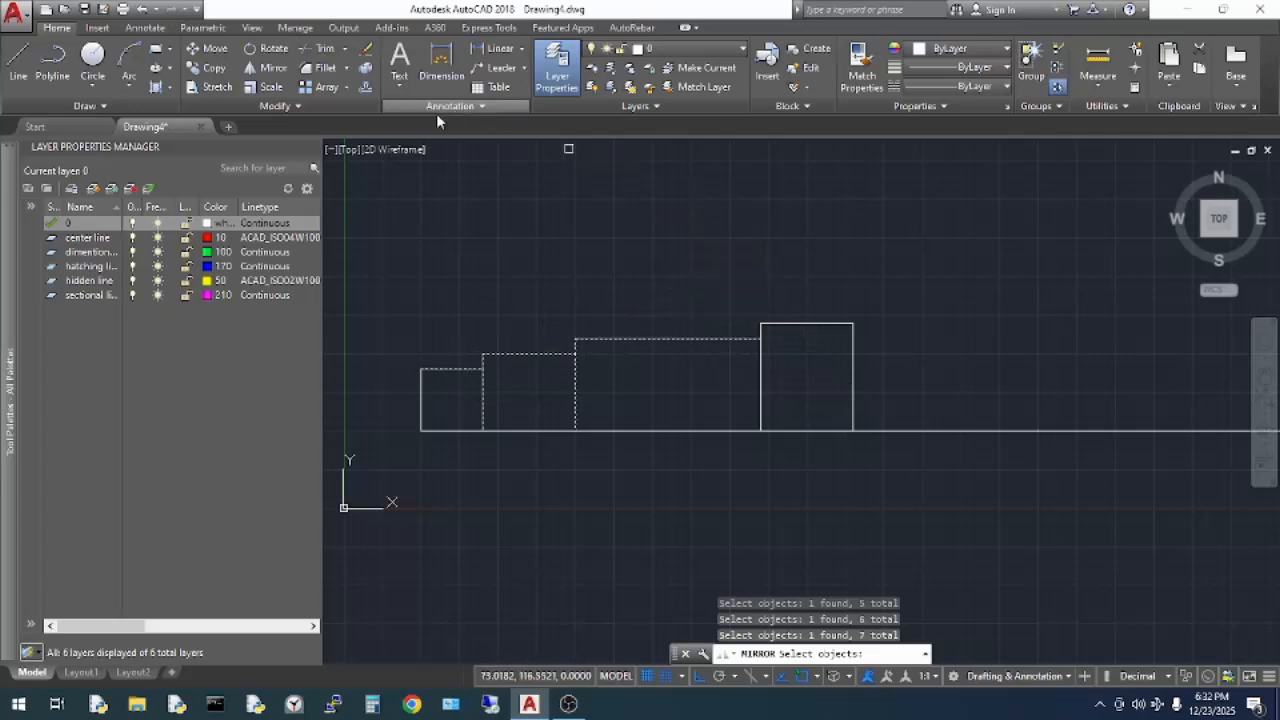
- Mirror the first three blocks' top edges and dividing lines about the fourth block's vertical midline, keeping the source objects
click(262, 70)
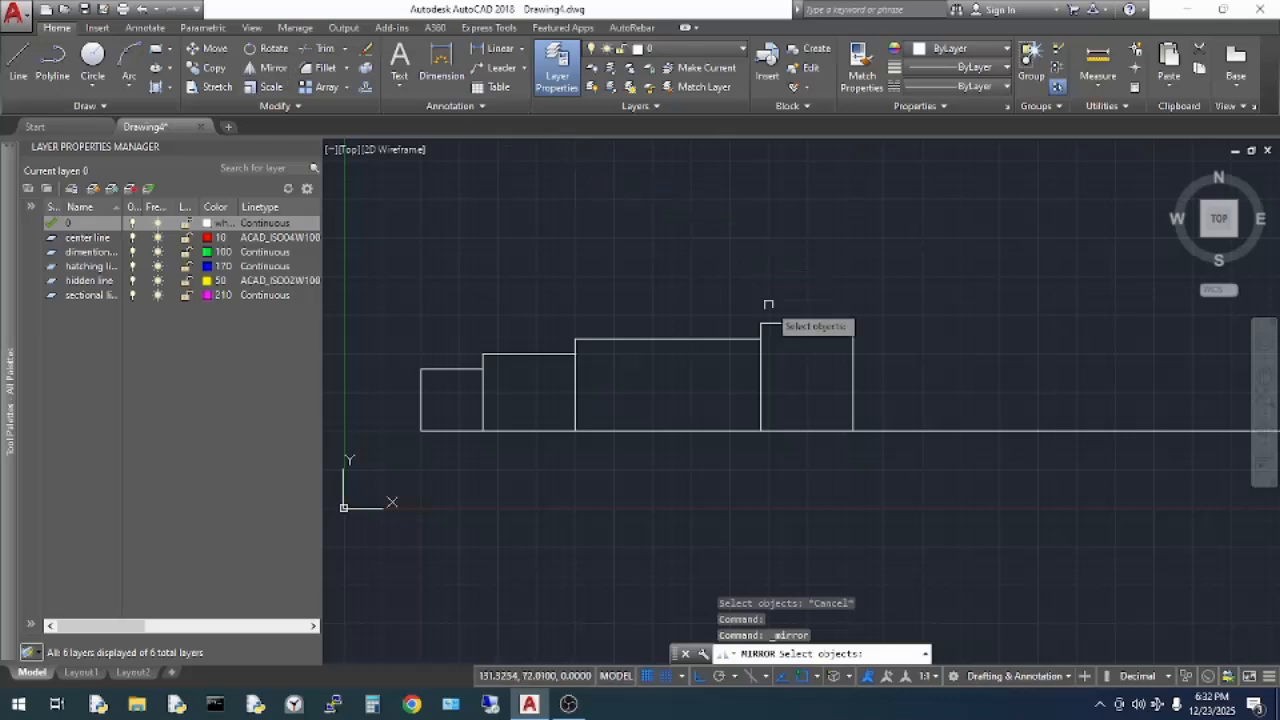
click(700, 339)
mouse_move(634, 300)
mouse_down()
mouse_move(609, 366)
mouse_move(575, 385)
mouse_move(496, 335)
mouse_move(466, 346)
mouse_move(452, 356)
mouse_move(476, 392)
mouse_up()
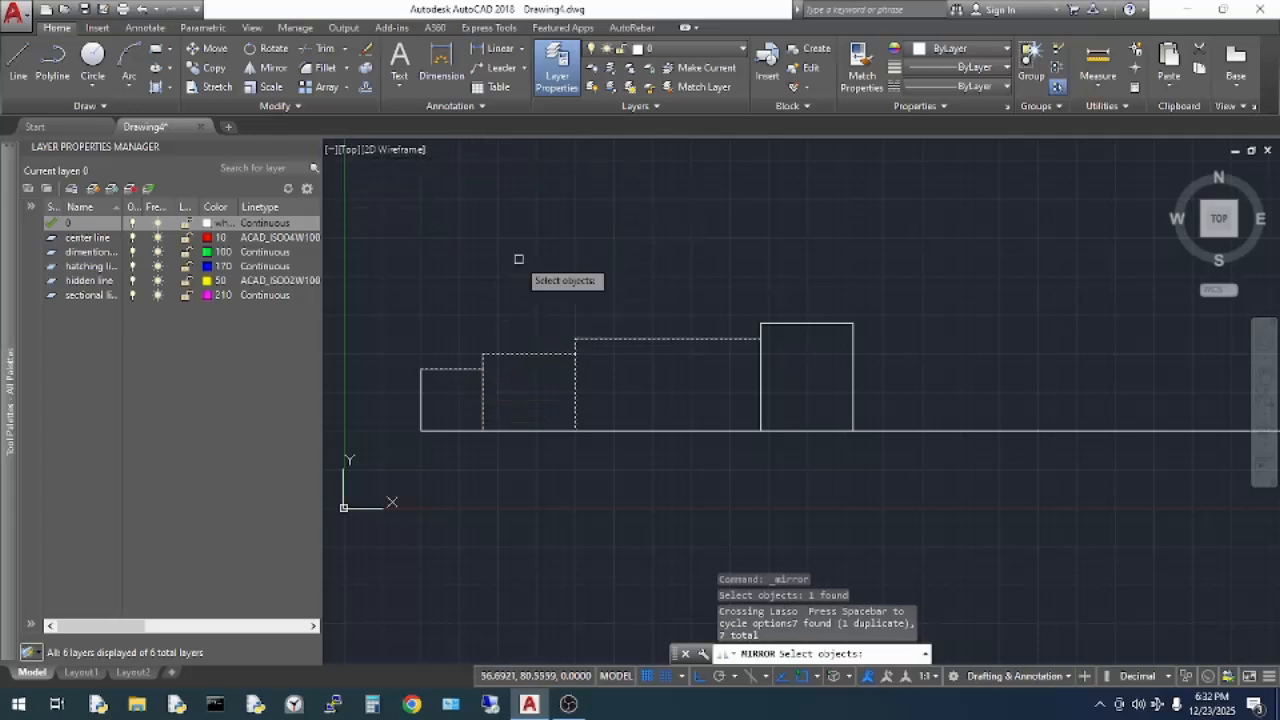
key(Return)
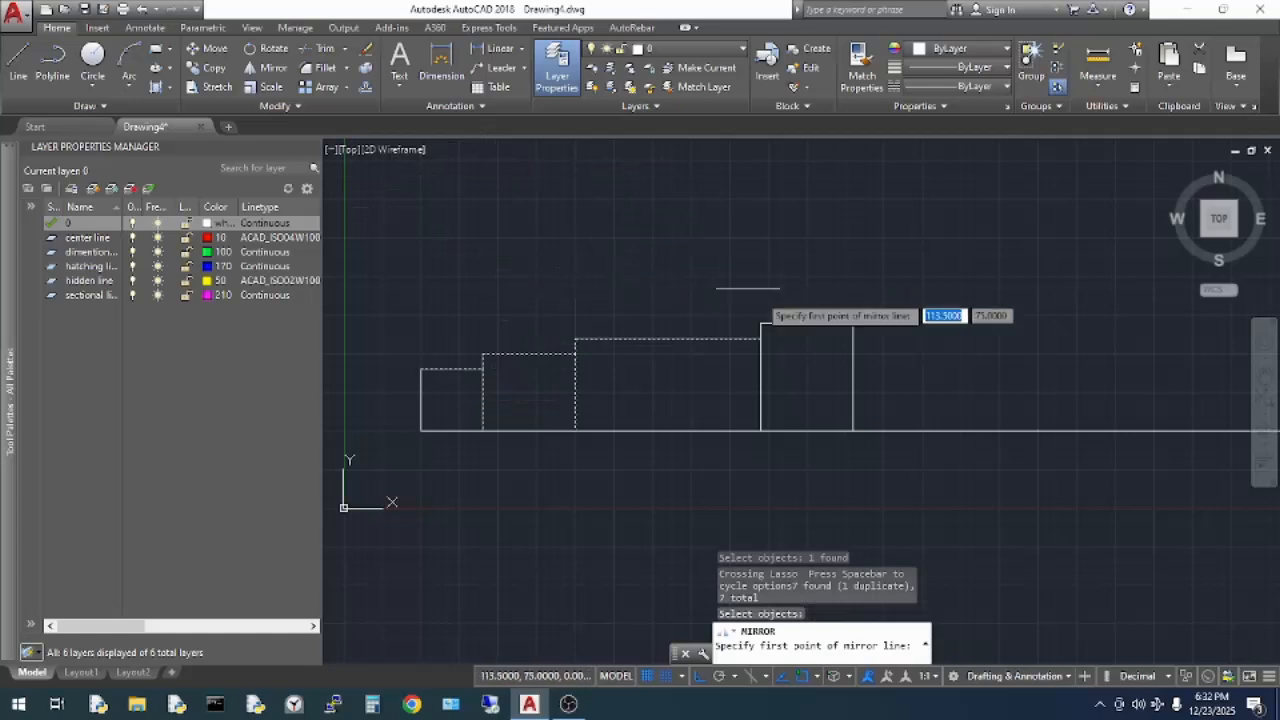
click(806, 323)
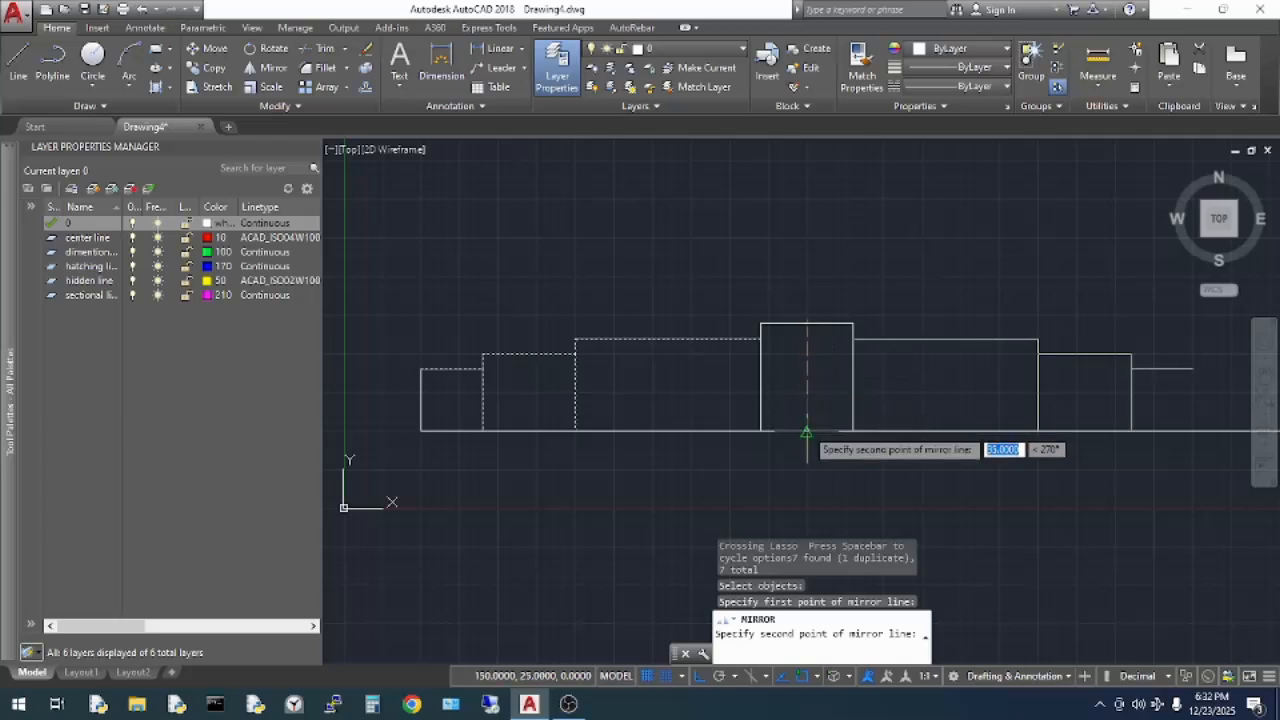
click(806, 431)
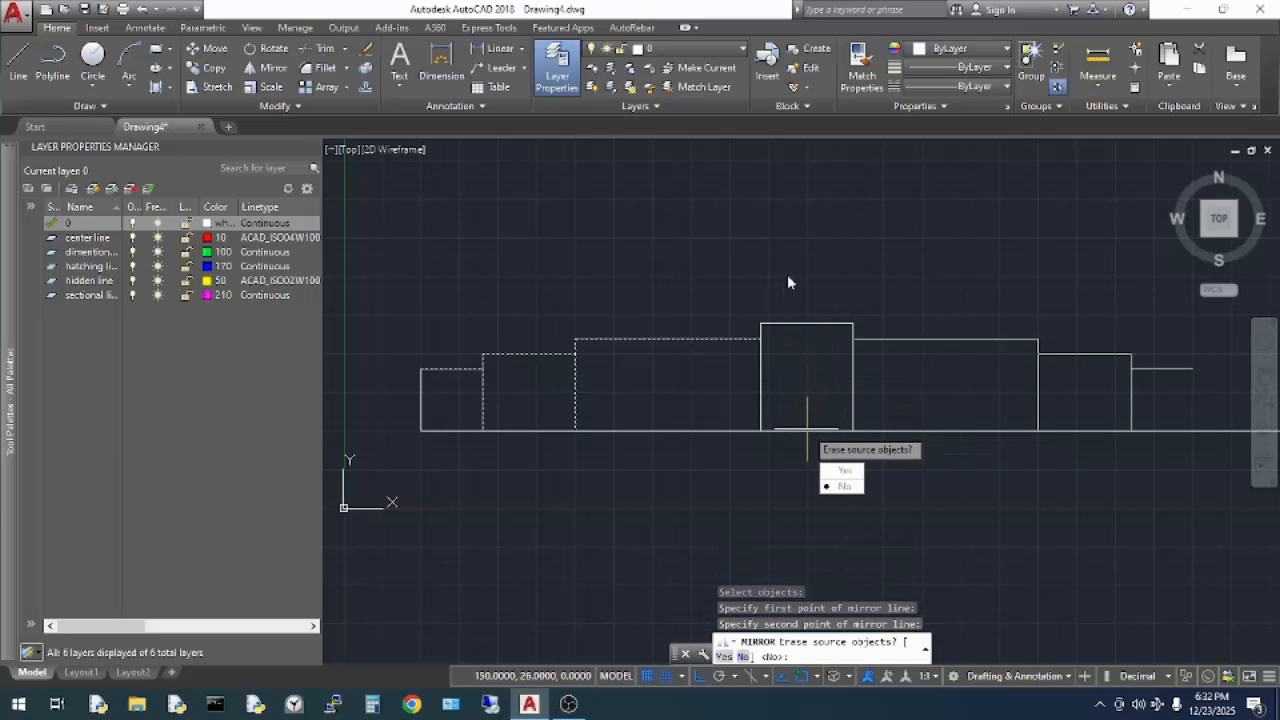
click(845, 486)
mouse_move(815, 457)
middle_down()
mouse_move(705, 476)
mouse_move(456, 476)
mouse_move(554, 463)
mouse_move(566, 476)
mouse_move(497, 475)
middle_up()
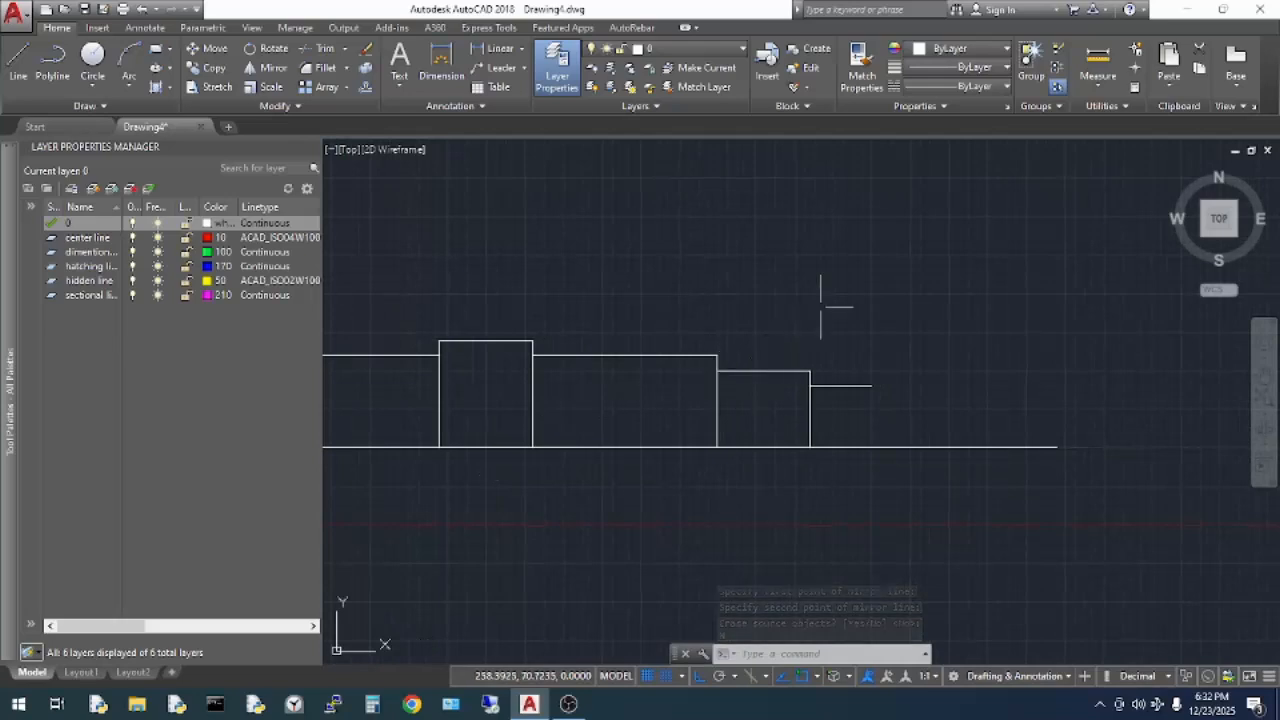
middle_drag(834, 323, 724, 342)
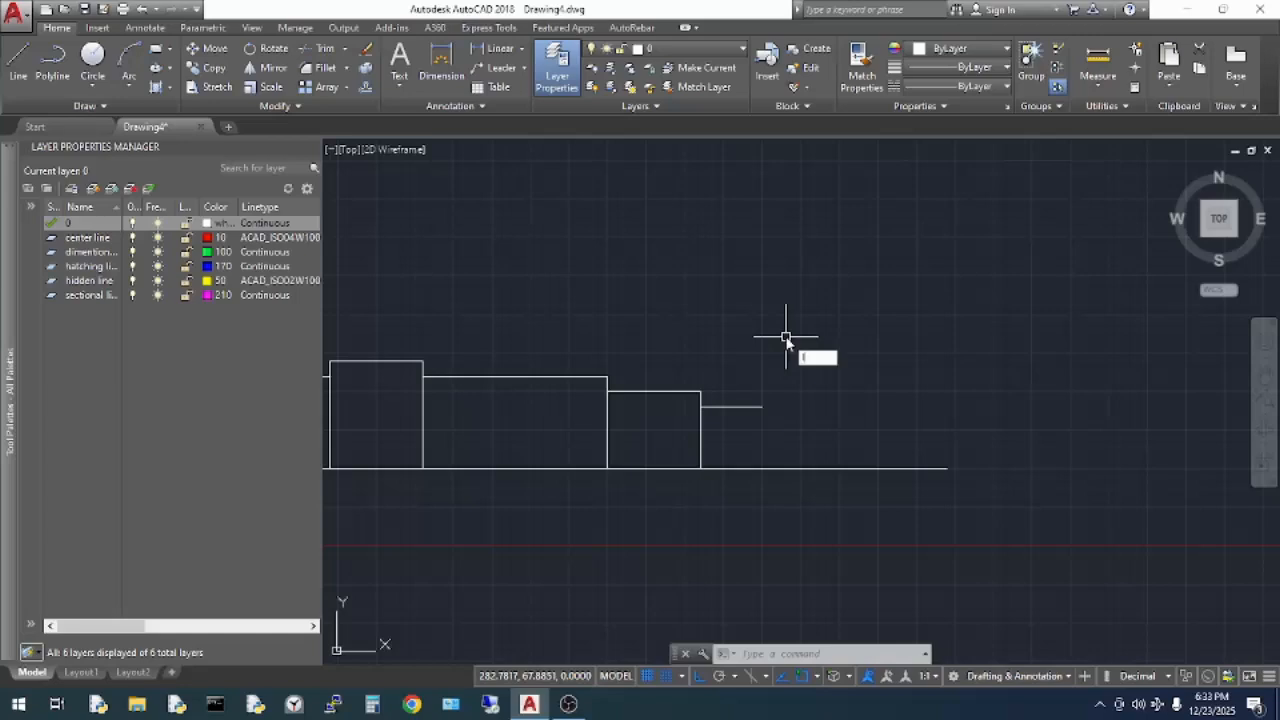
key(Return)
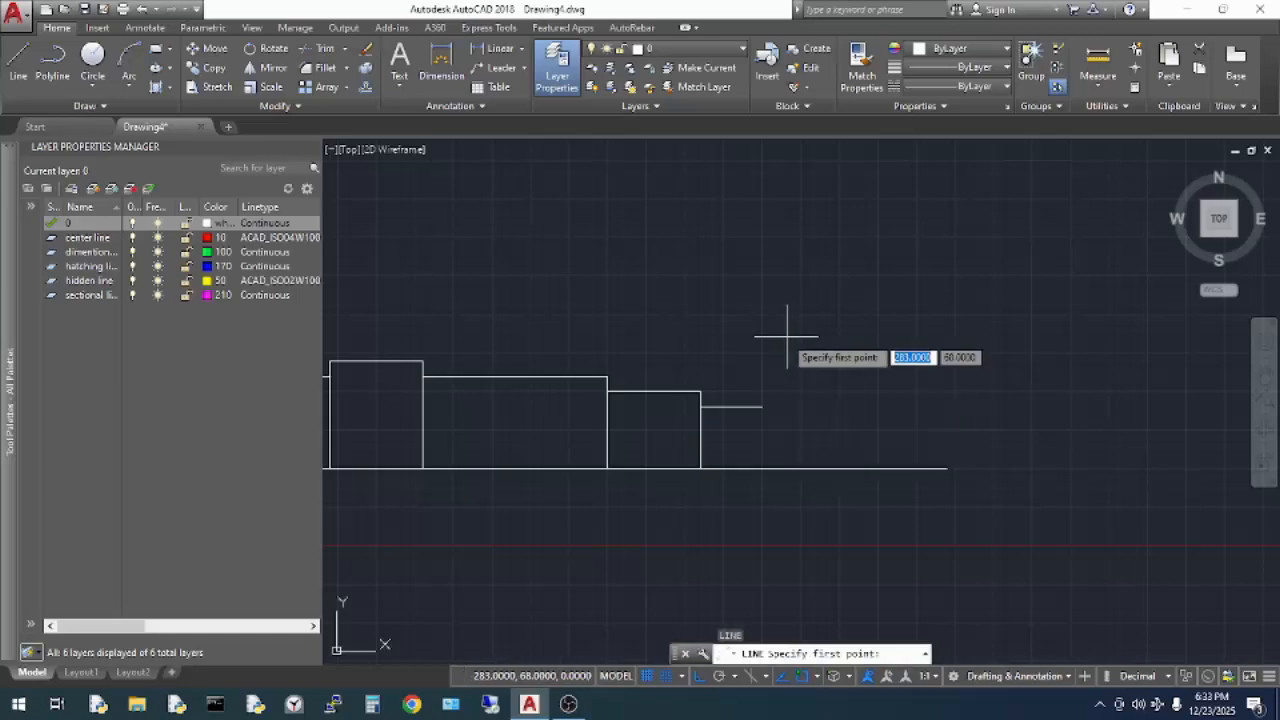
click(762, 406)
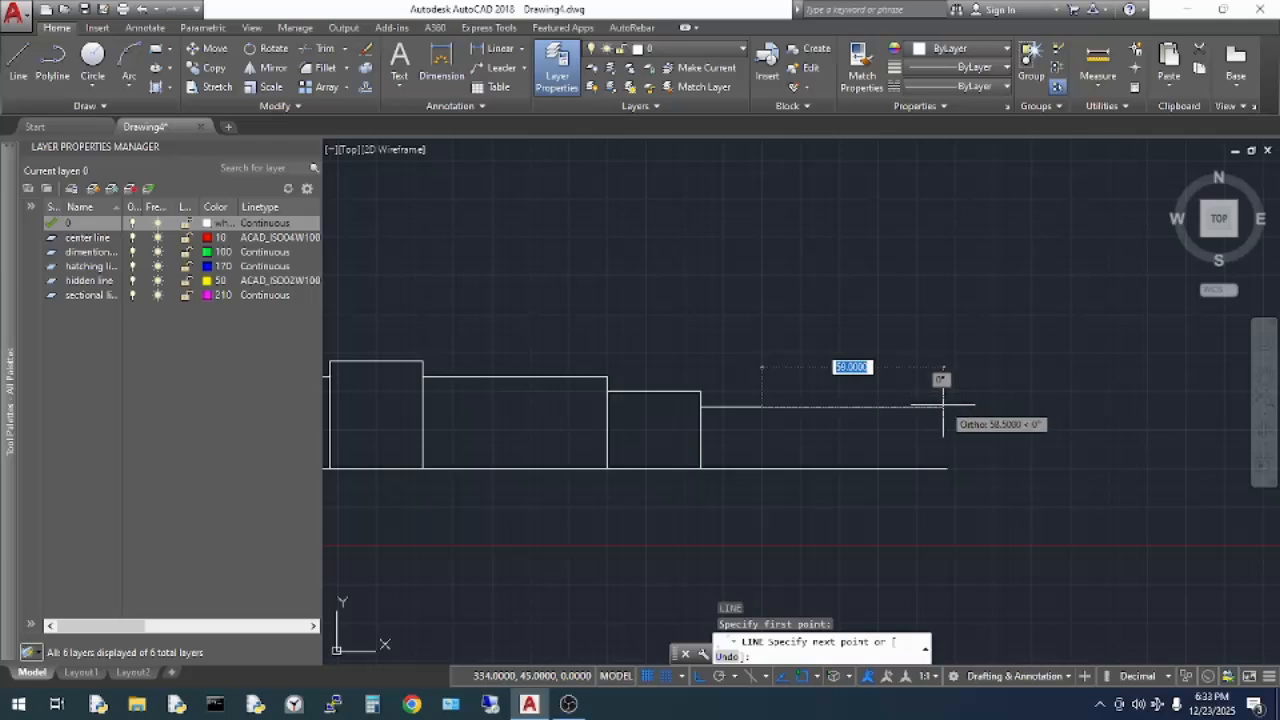
key(Escape)
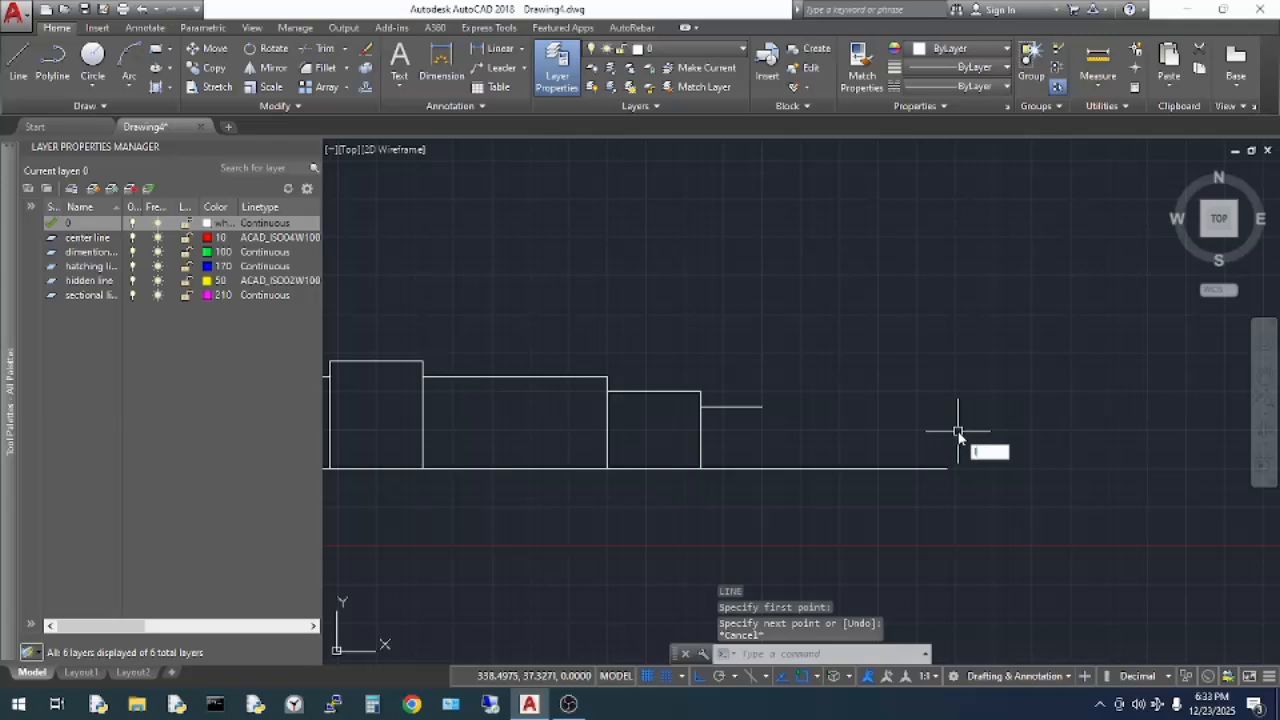
- Draw the last block from the baseline's right endpoint: 20 units up, then left to the free end of the mirrored top edge
key(Return)
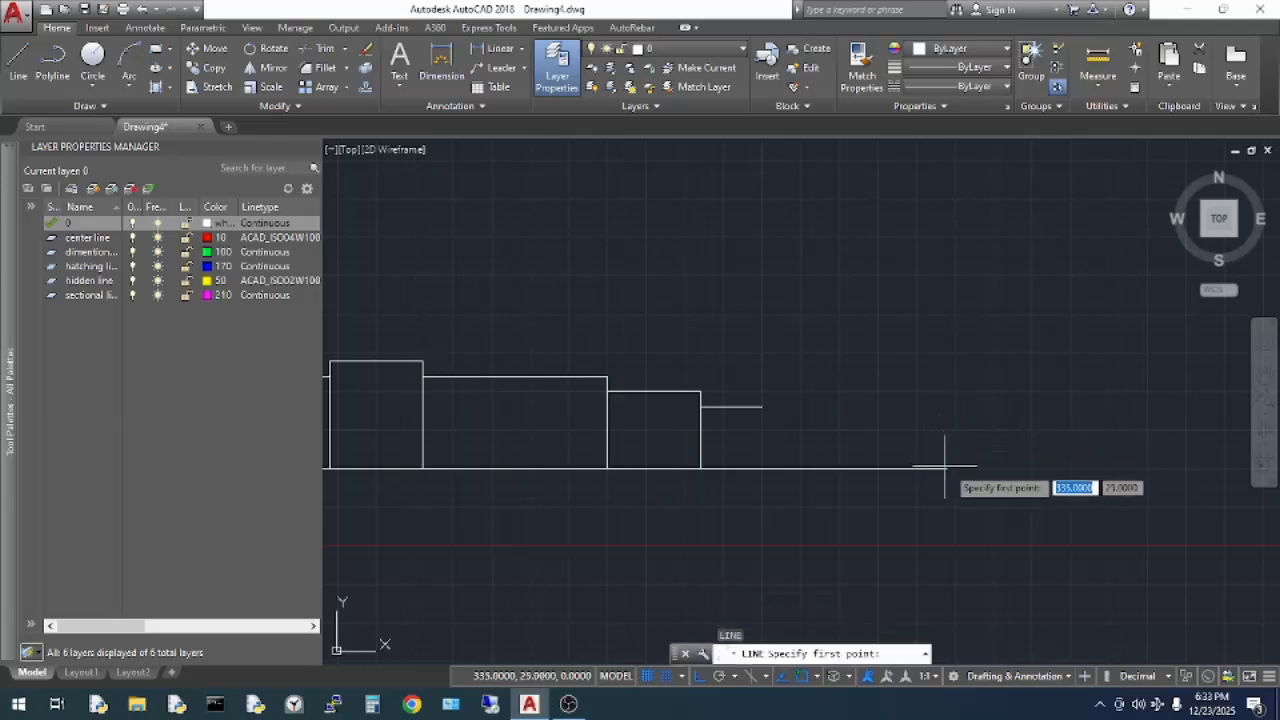
click(947, 467)
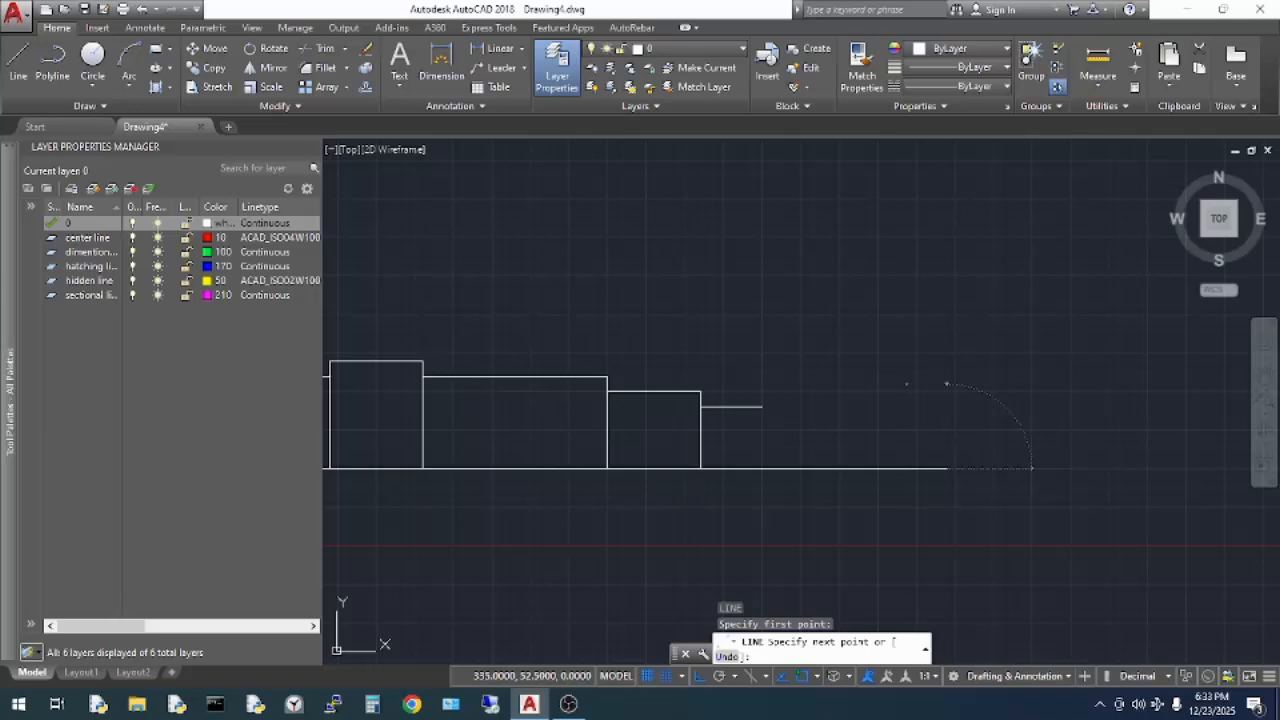
text(20)
key(Return)
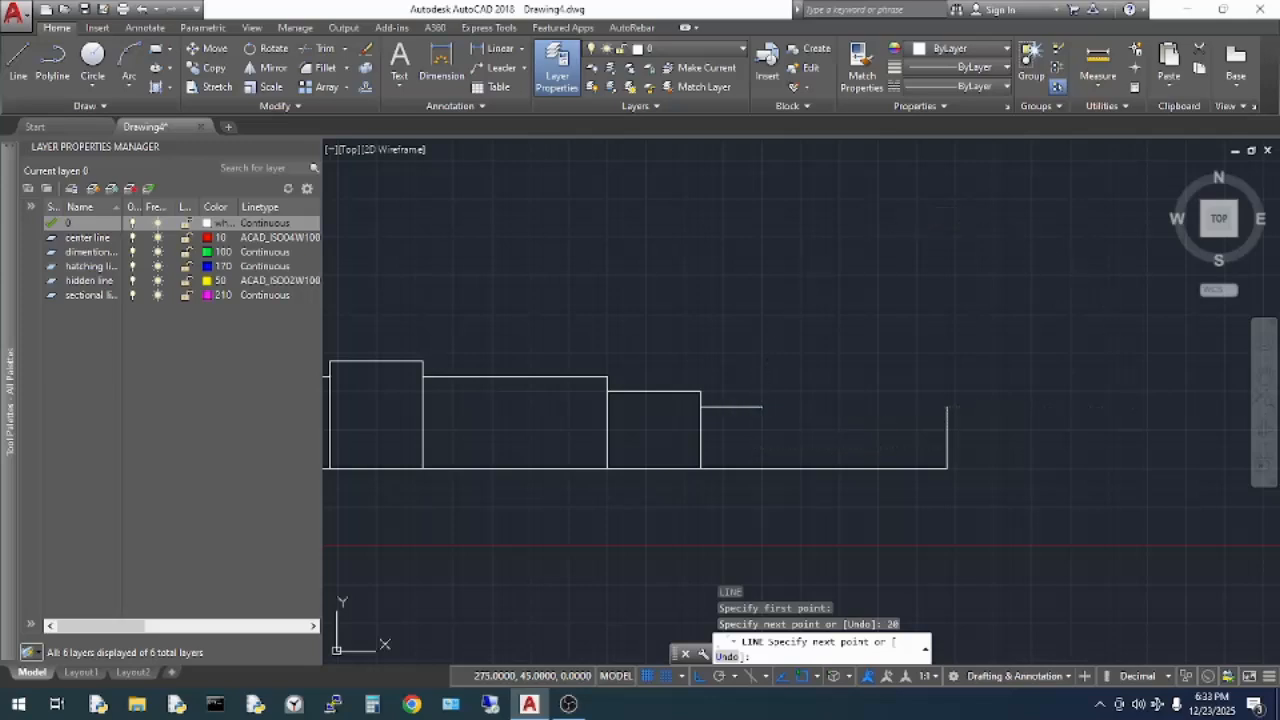
click(762, 407)
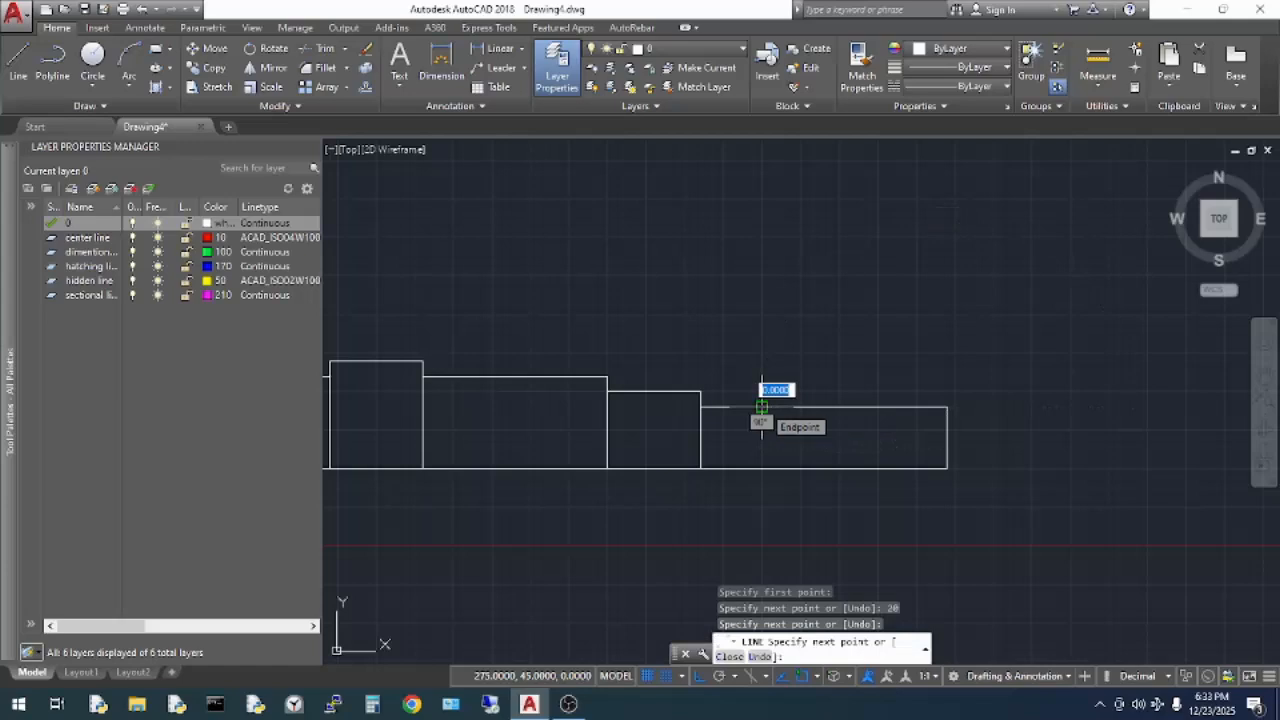
key(Escape)
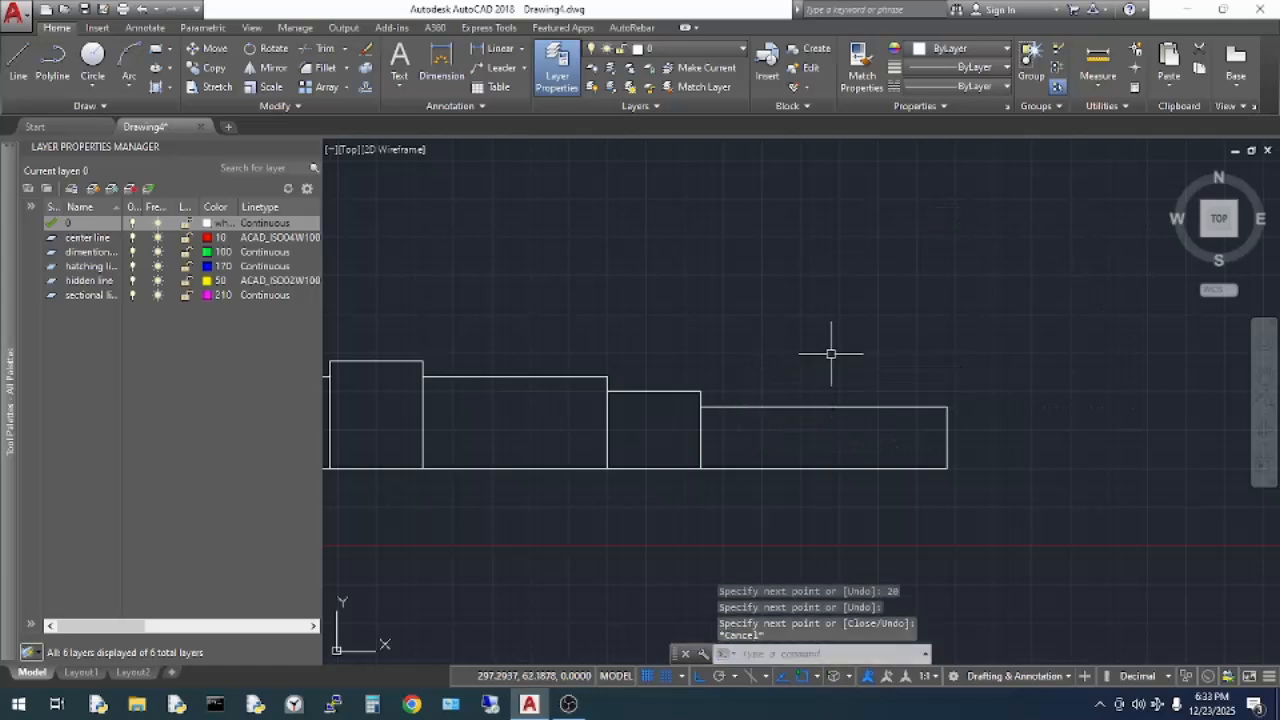
- Mirror the entire upper shaft profile about the horizontal baseline, keeping the source objects
middle_drag(711, 317, 932, 313)
scroll(932, 312, down, 2)
scroll(930, 309, down, 2)
scroll(916, 306, up, 2)
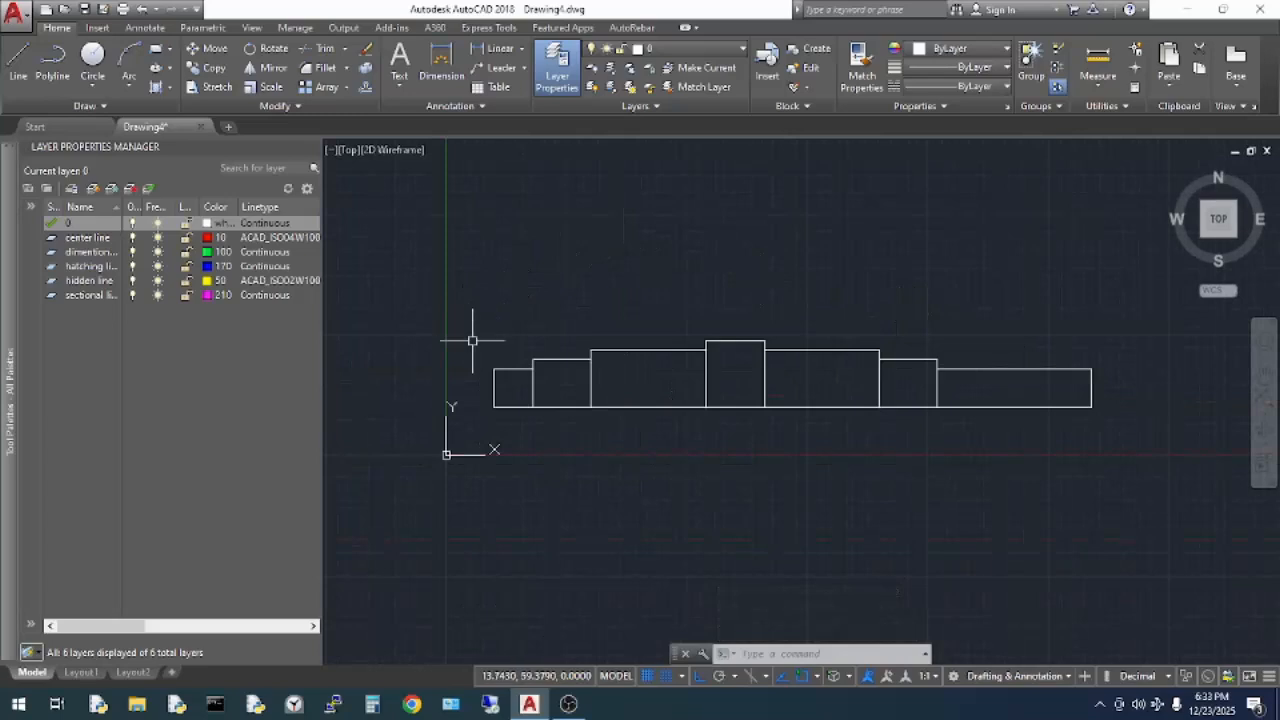
mouse_move(478, 300)
mouse_down()
mouse_move(488, 370)
mouse_move(585, 386)
mouse_move(931, 362)
mouse_move(1111, 375)
mouse_move(1137, 363)
mouse_up()
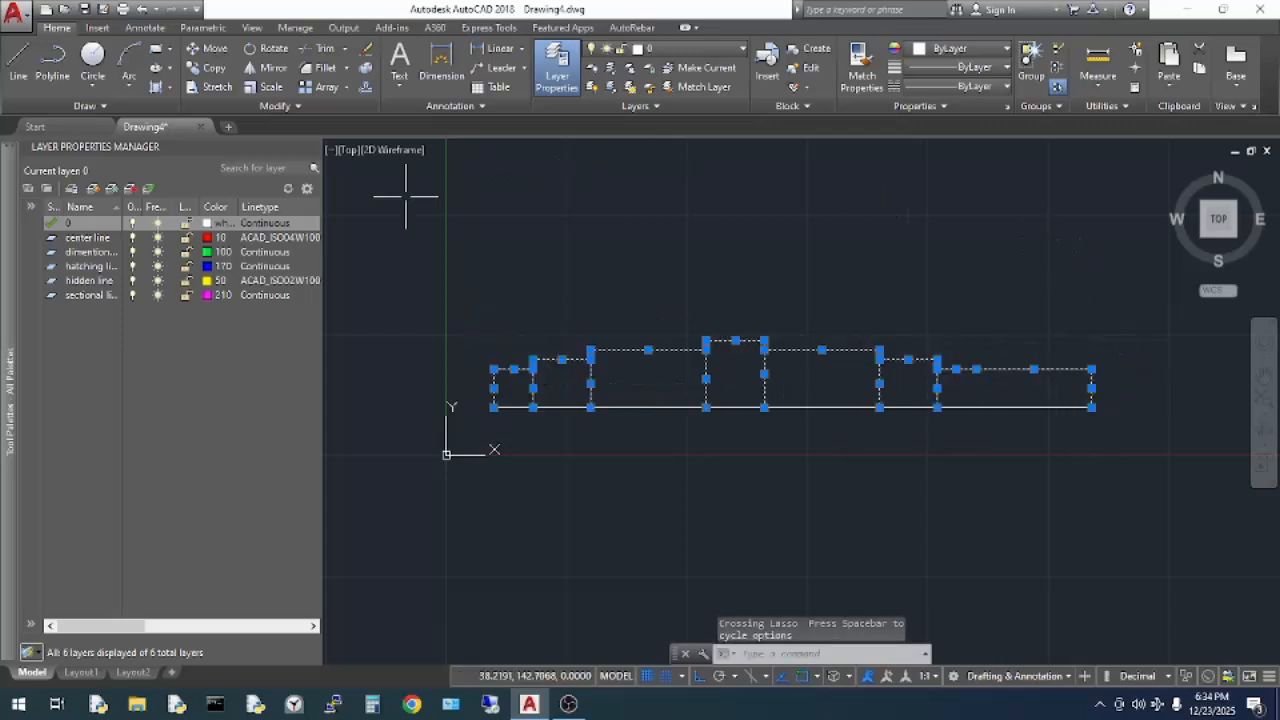
click(267, 68)
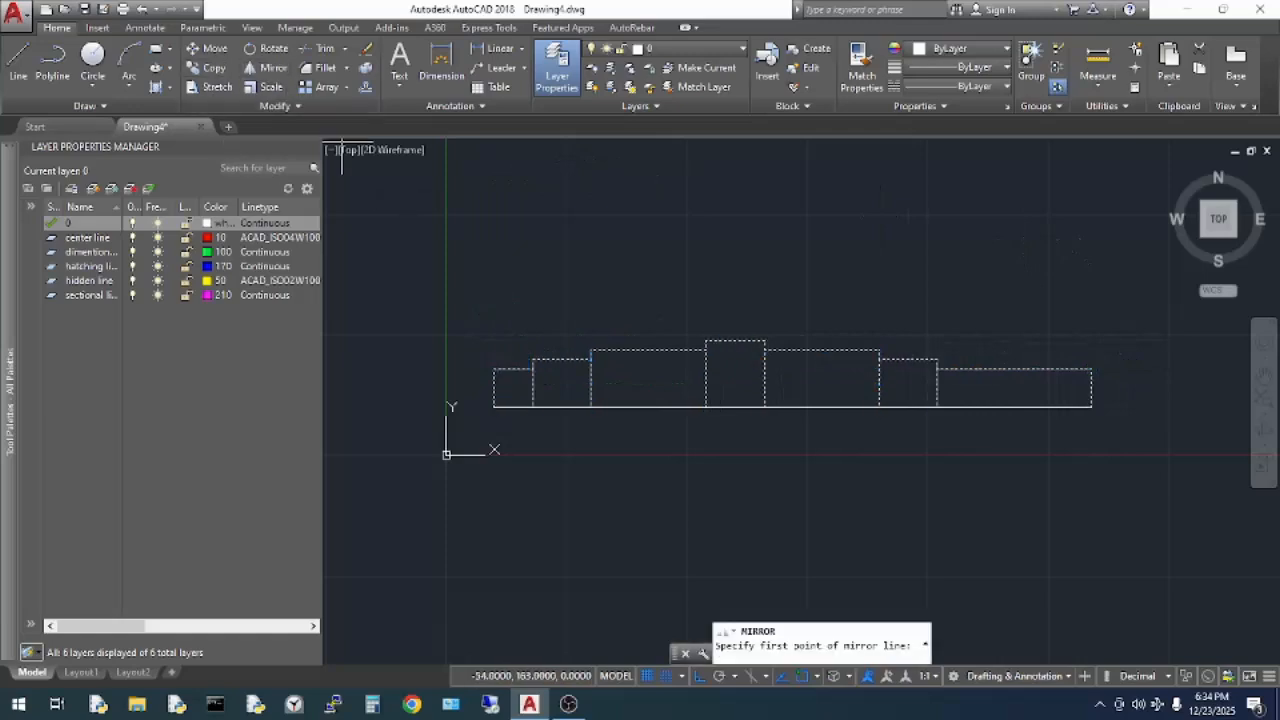
click(493, 407)
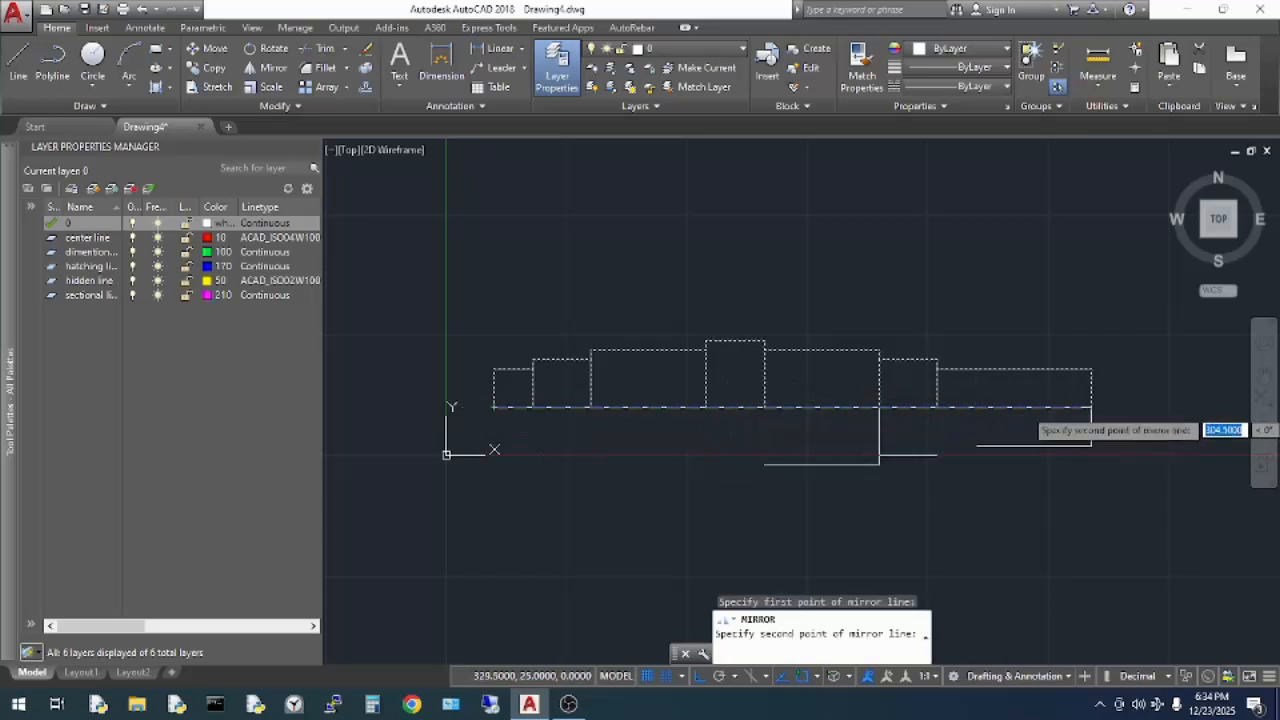
click(1096, 410)
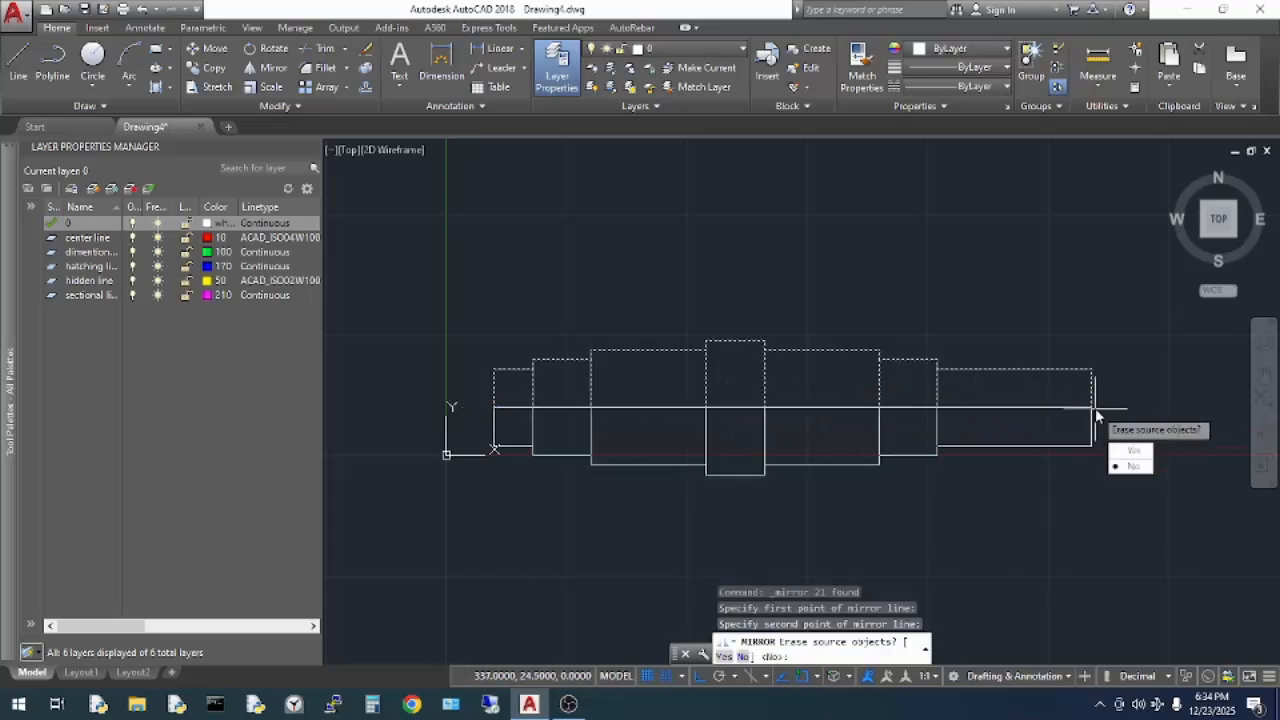
click(1132, 465)
middle_drag(906, 289, 865, 227)
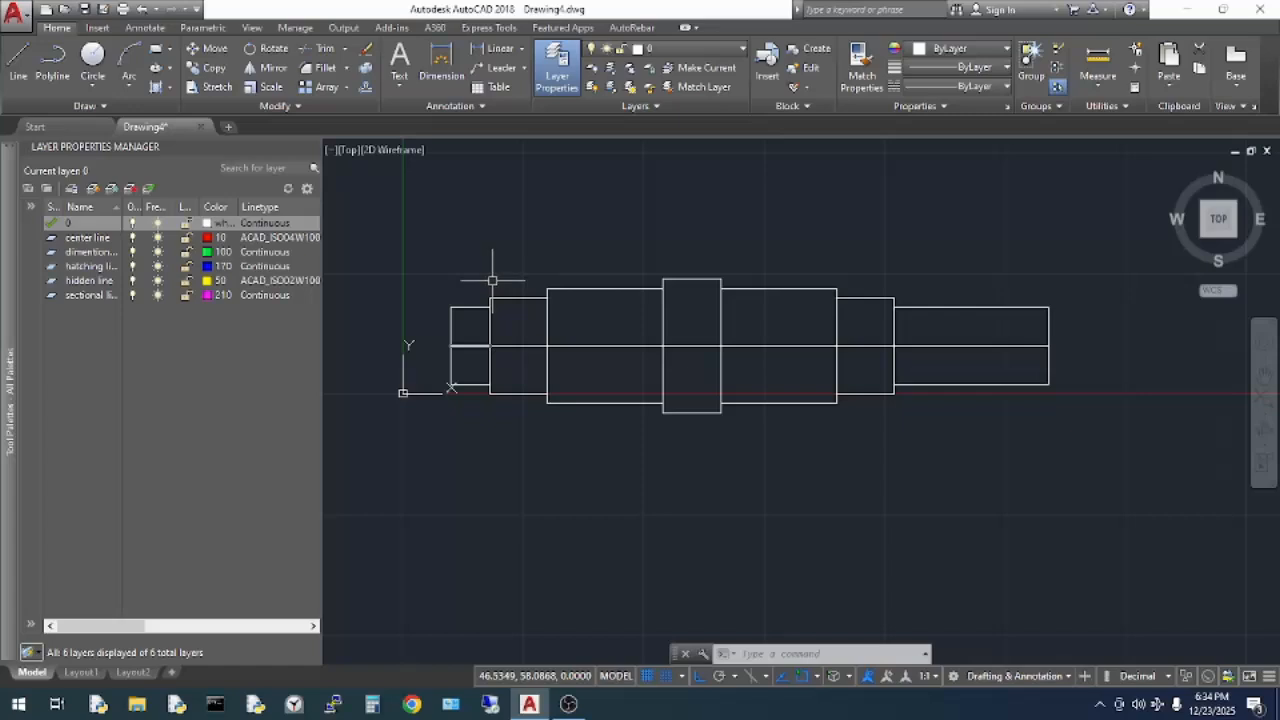
click(570, 705)
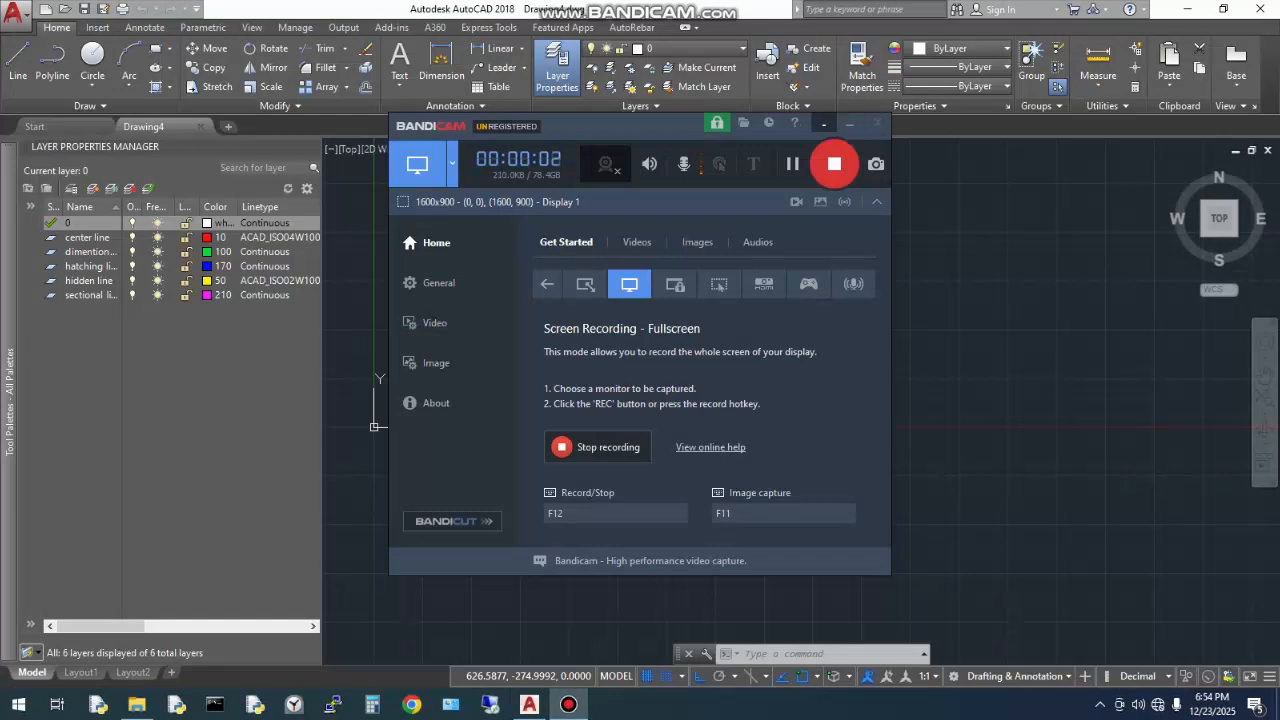
click(823, 123)
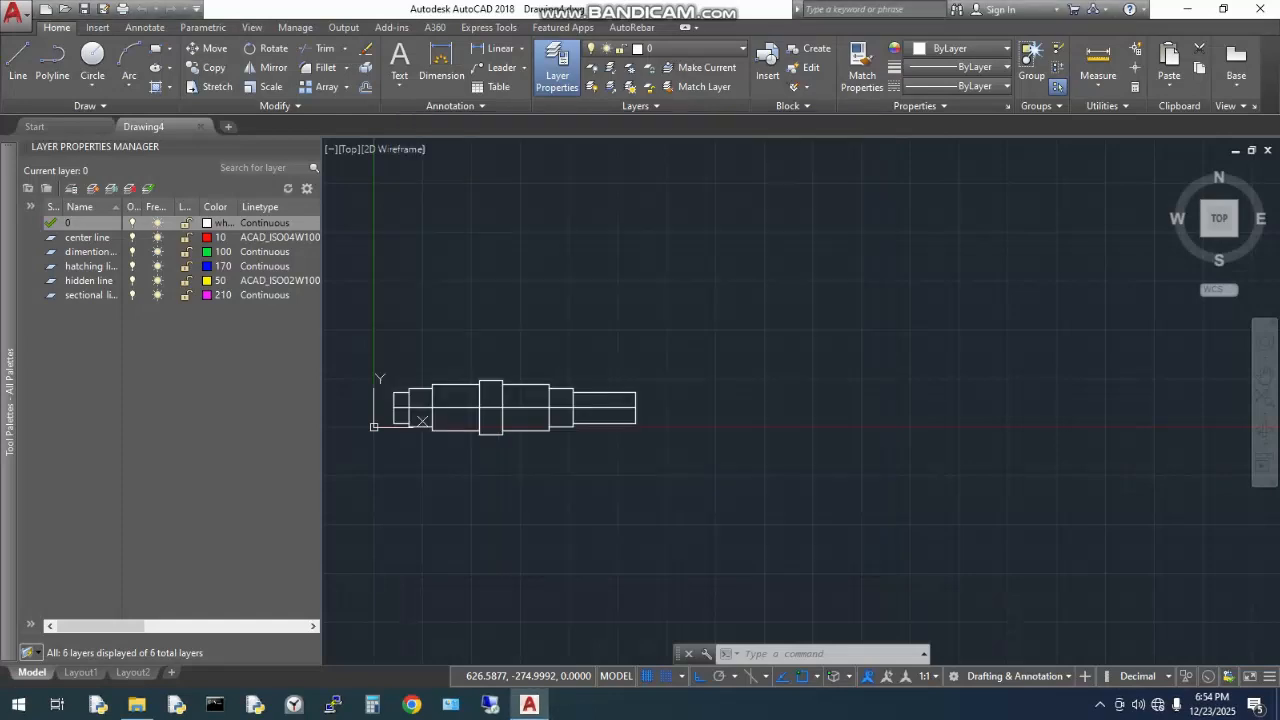
- Delete the seven horizontal middle-line segments running through the shaft from its left end to its right end
mouse_move(423, 345)
middle_down()
mouse_move(738, 342)
mouse_move(711, 328)
middle_up()
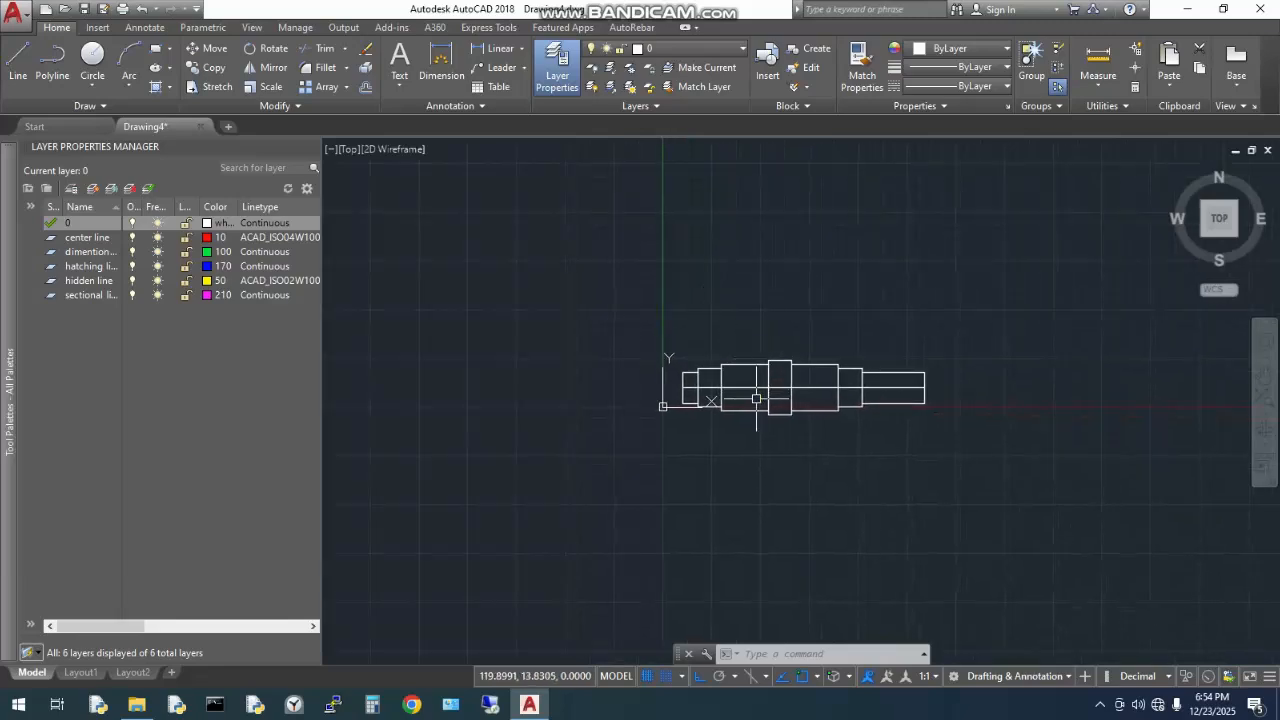
click(715, 388)
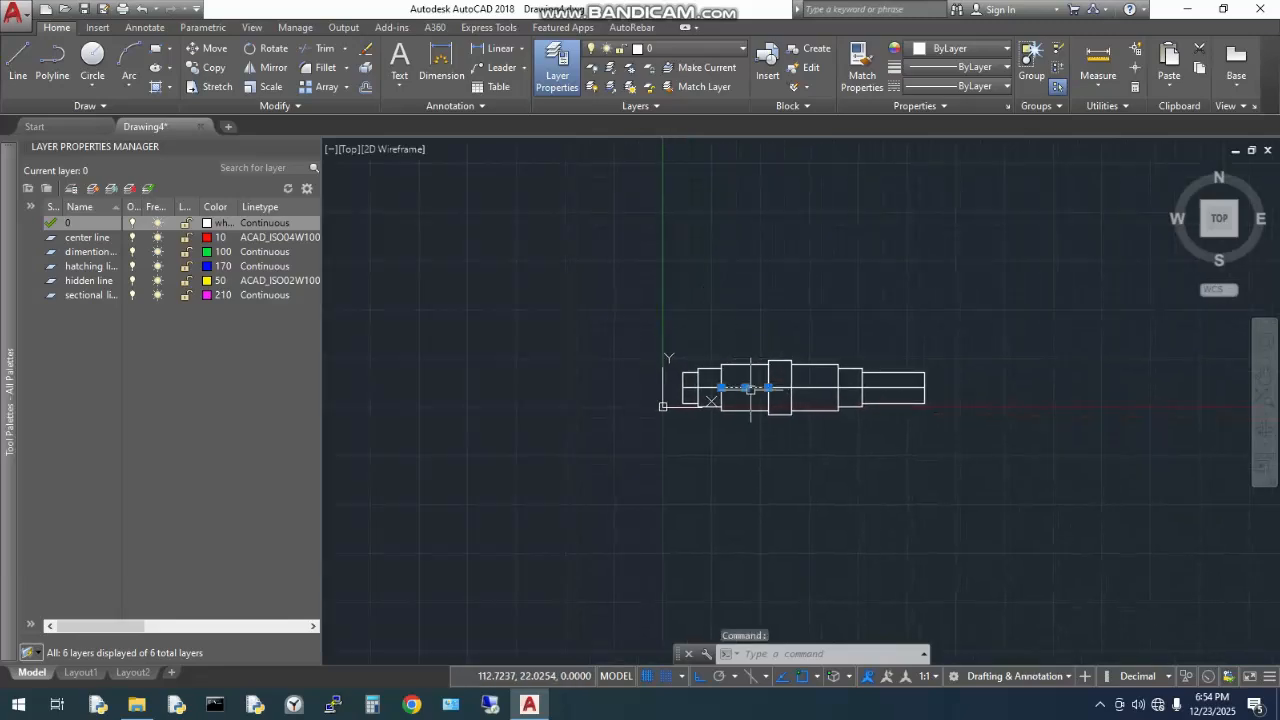
click(700, 388)
click(686, 388)
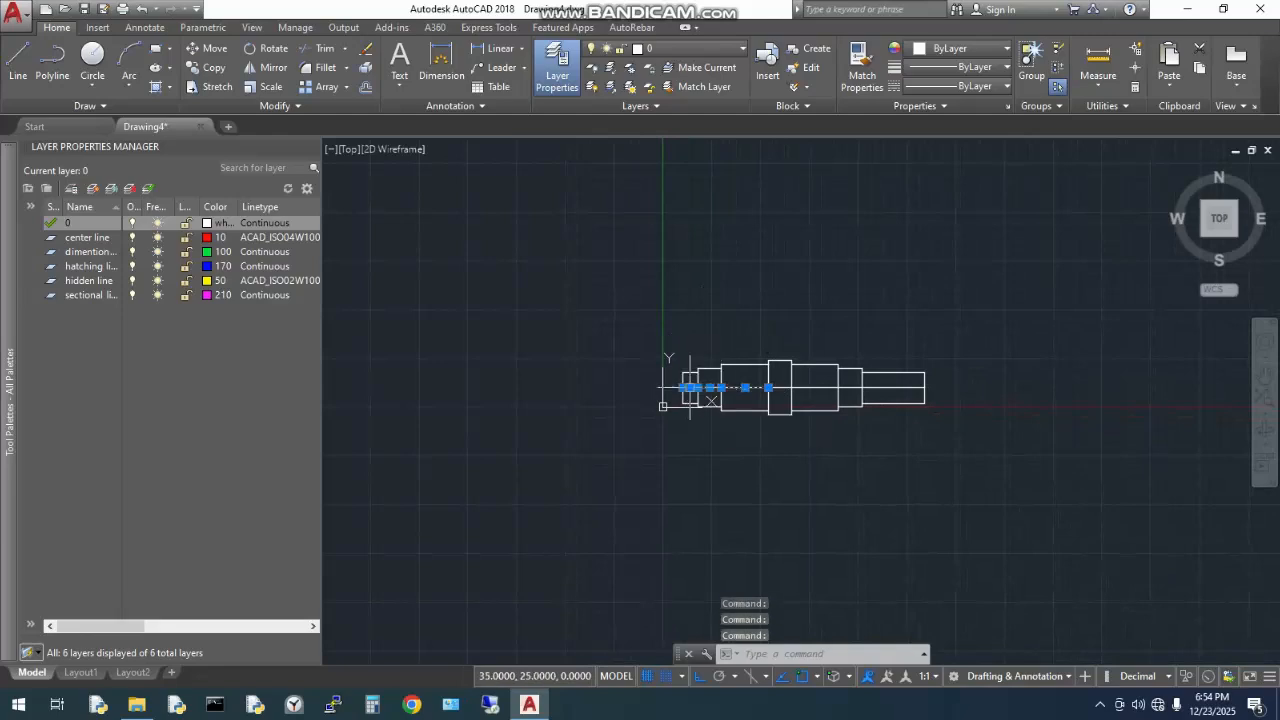
click(779, 388)
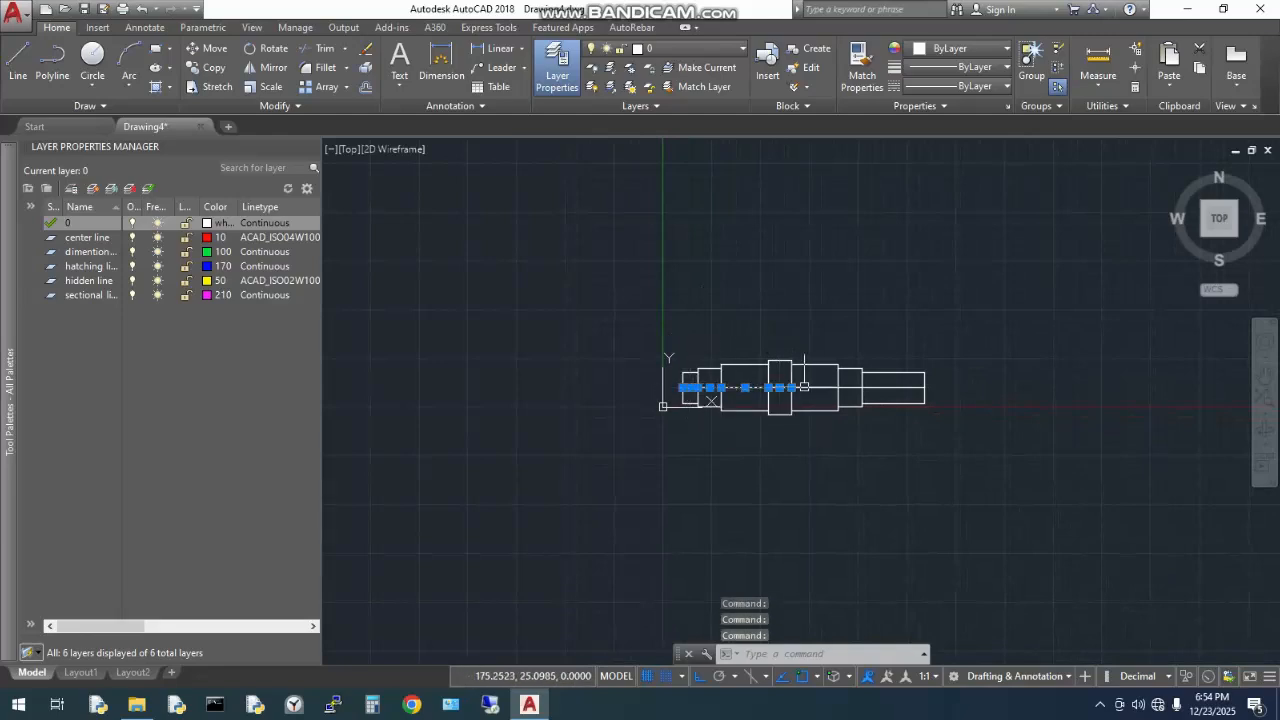
click(815, 388)
click(851, 388)
click(893, 388)
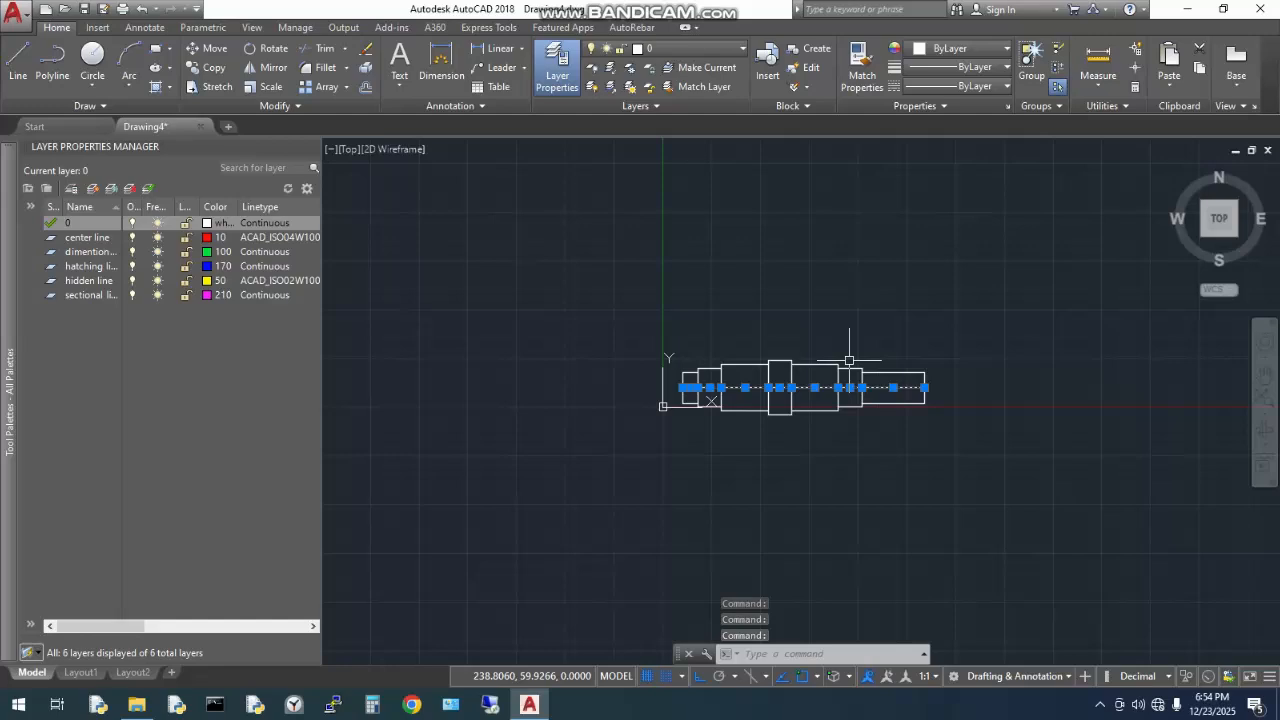
key(Delete)
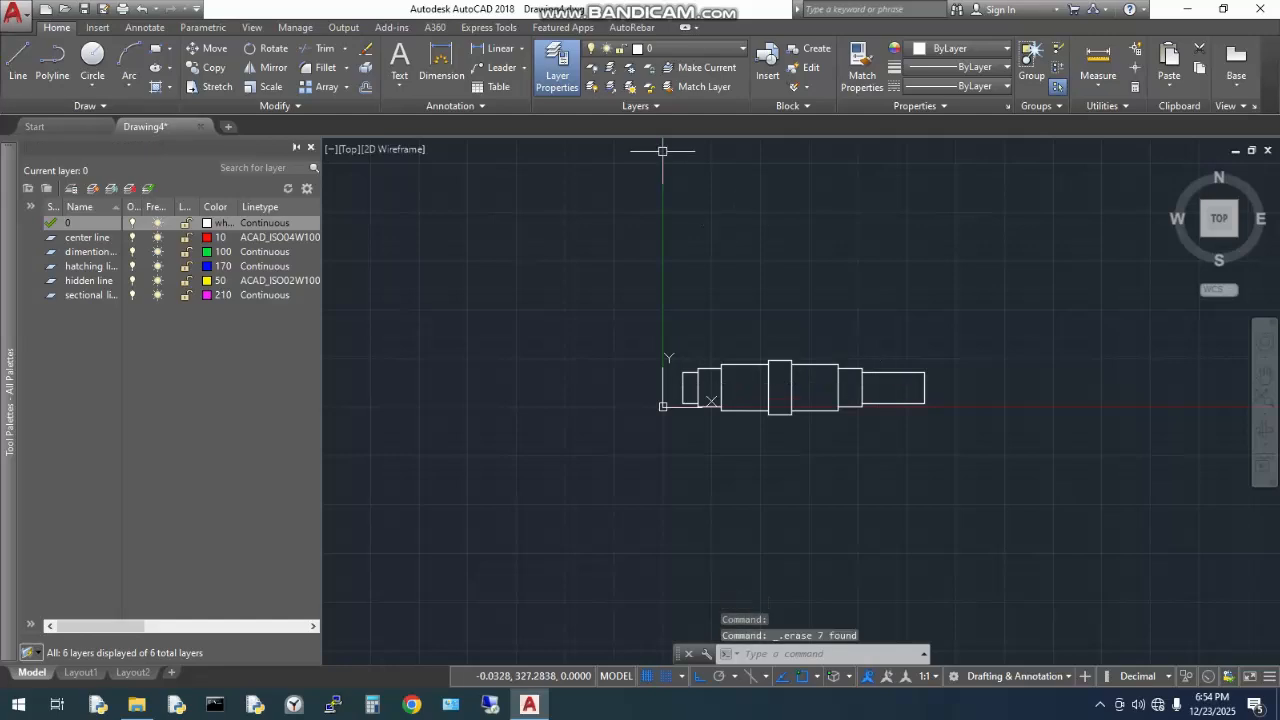
- On the center line layer, draw a line along the shaft axis from 15 units outside the left end to the right end face's midpoint
double_click(87, 238)
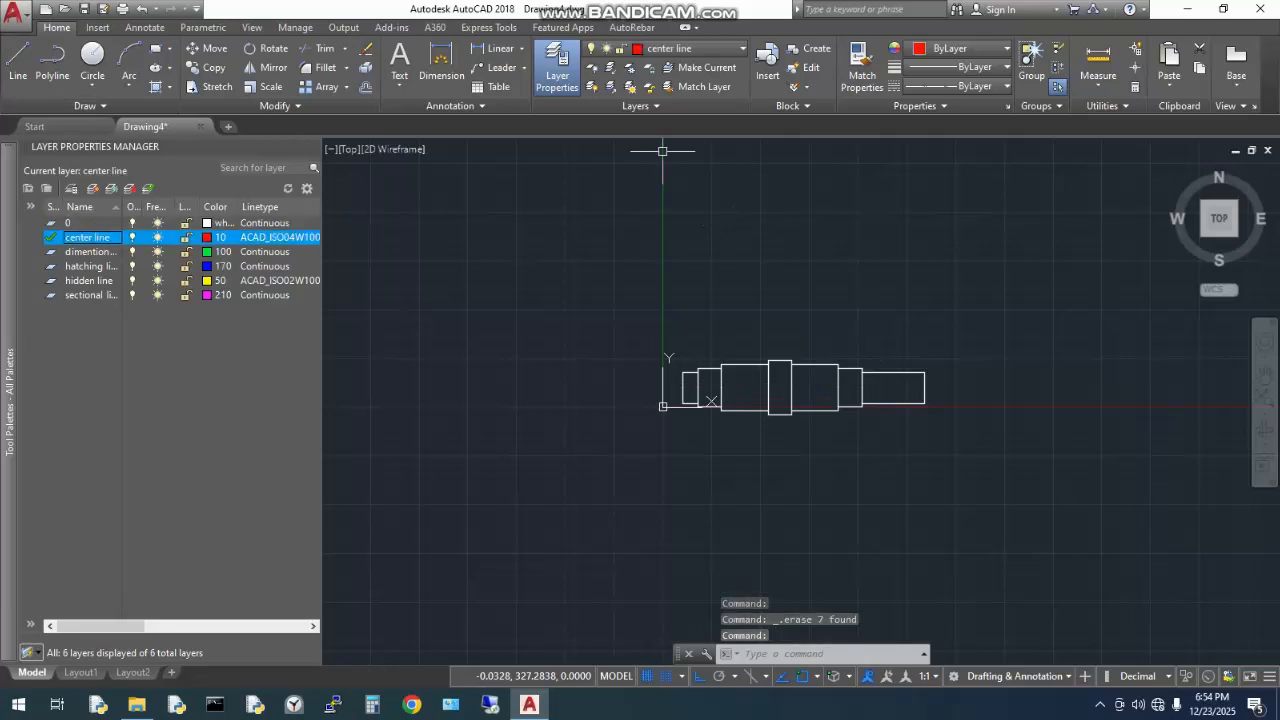
scroll(729, 414, up, 4)
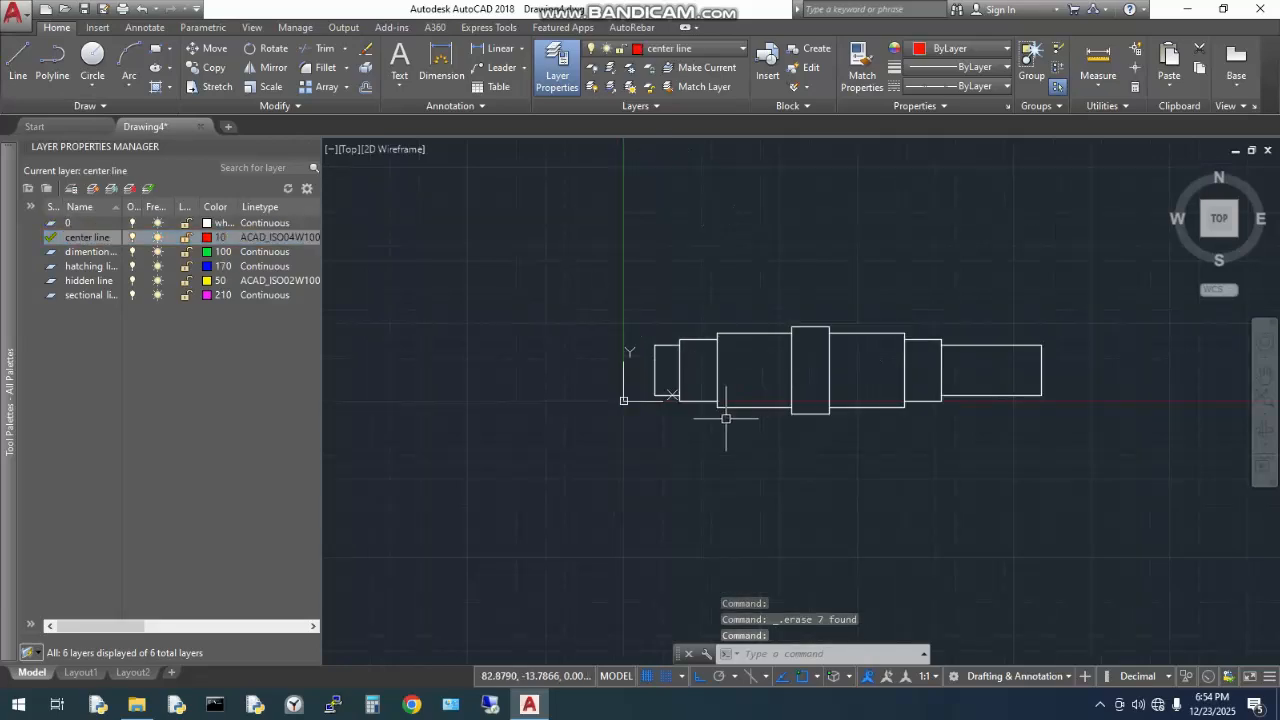
scroll(635, 392, down, 2)
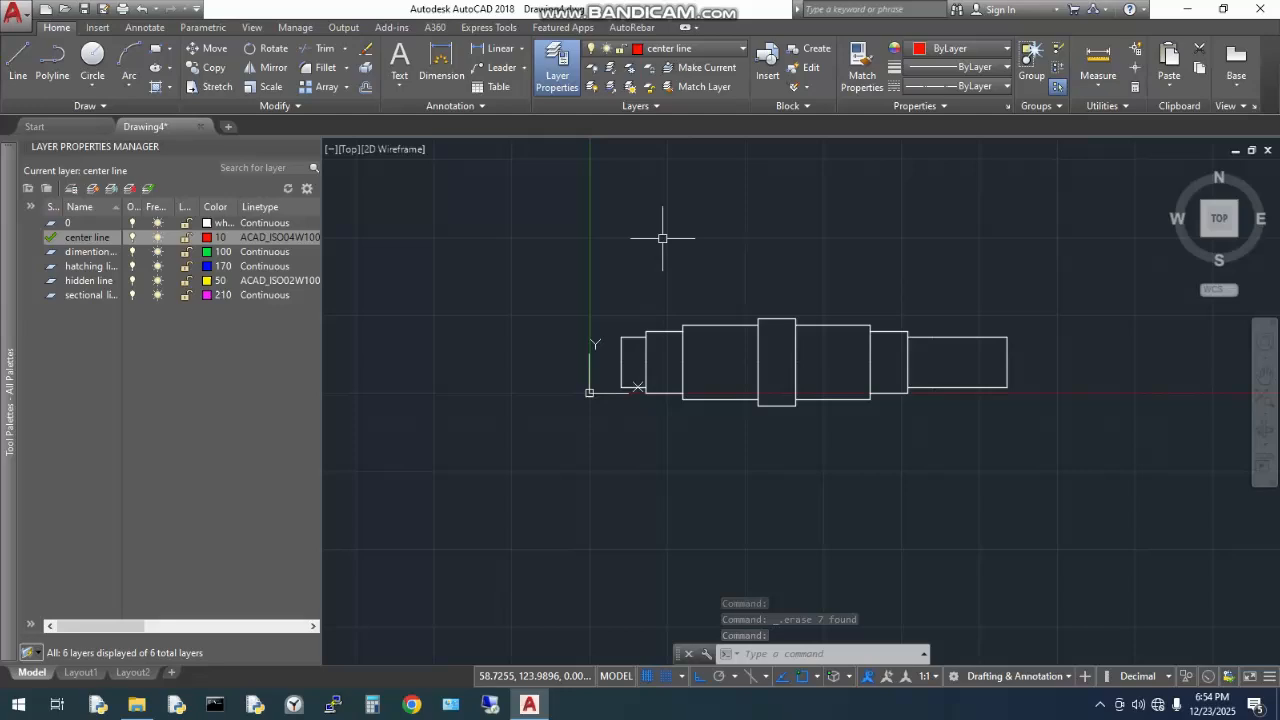
text(l)
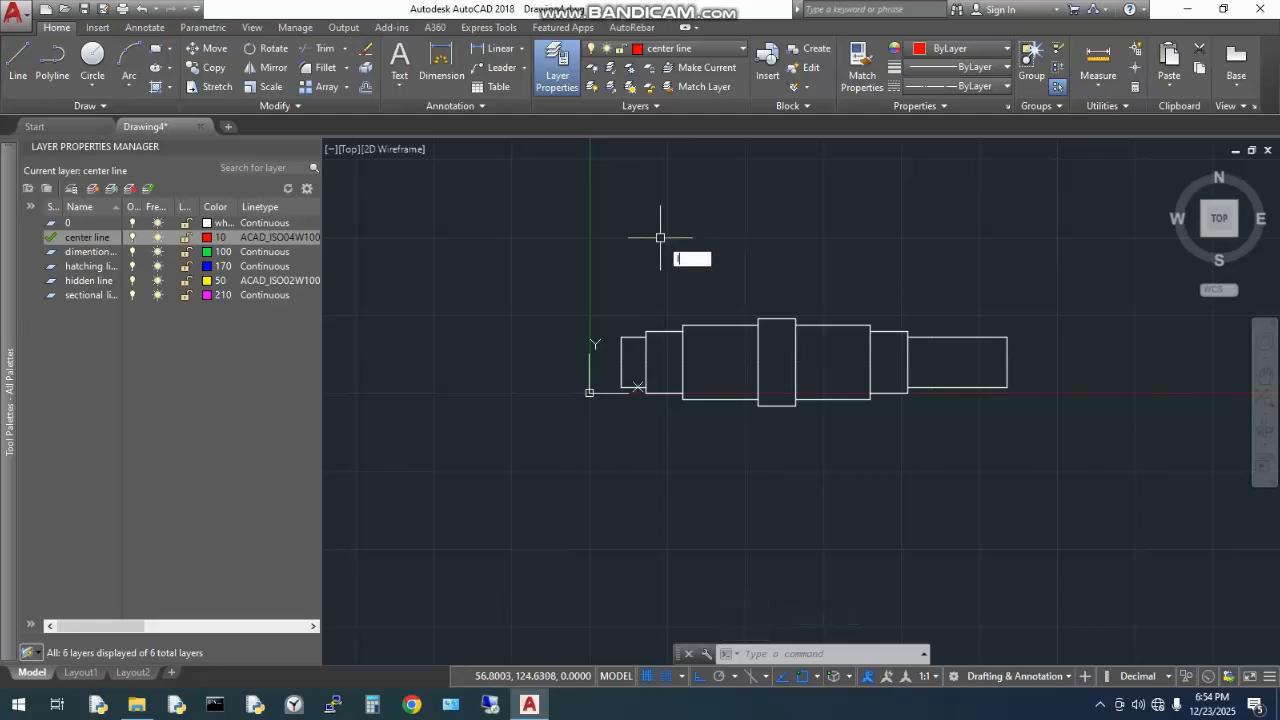
key(Return)
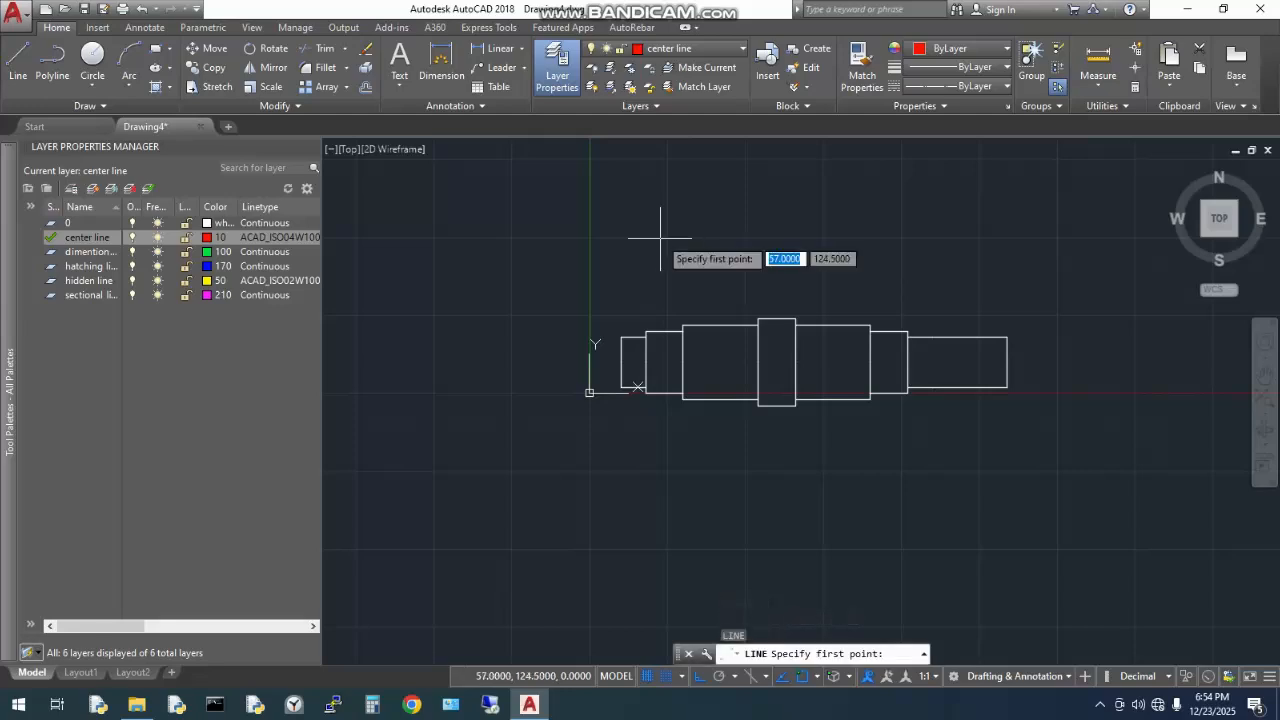
scroll(620, 378, up, 6)
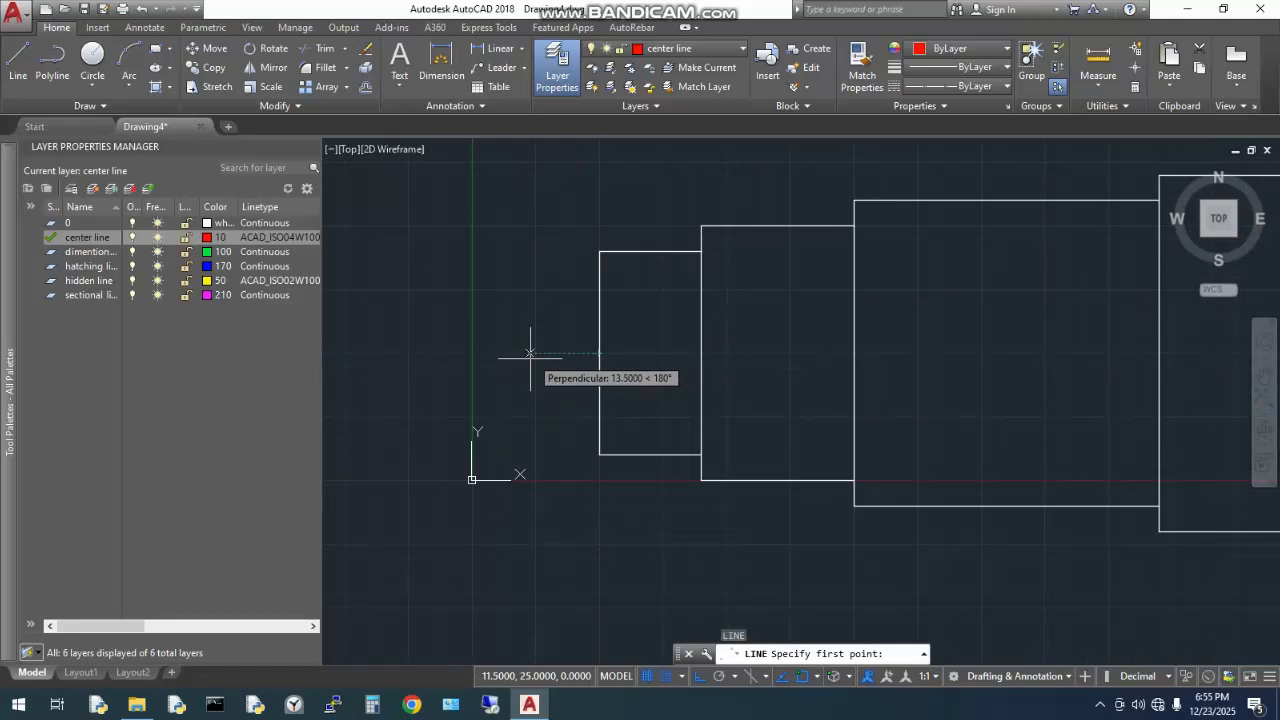
text(1)
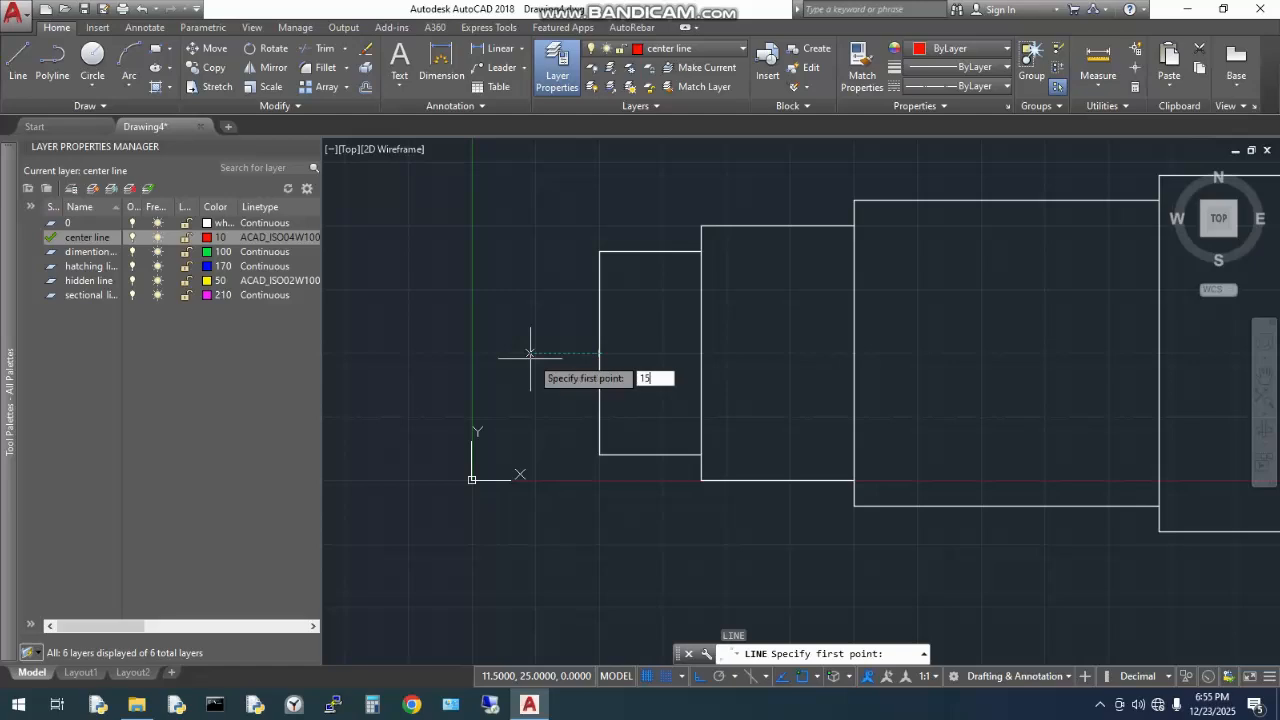
text(5)
key(Return)
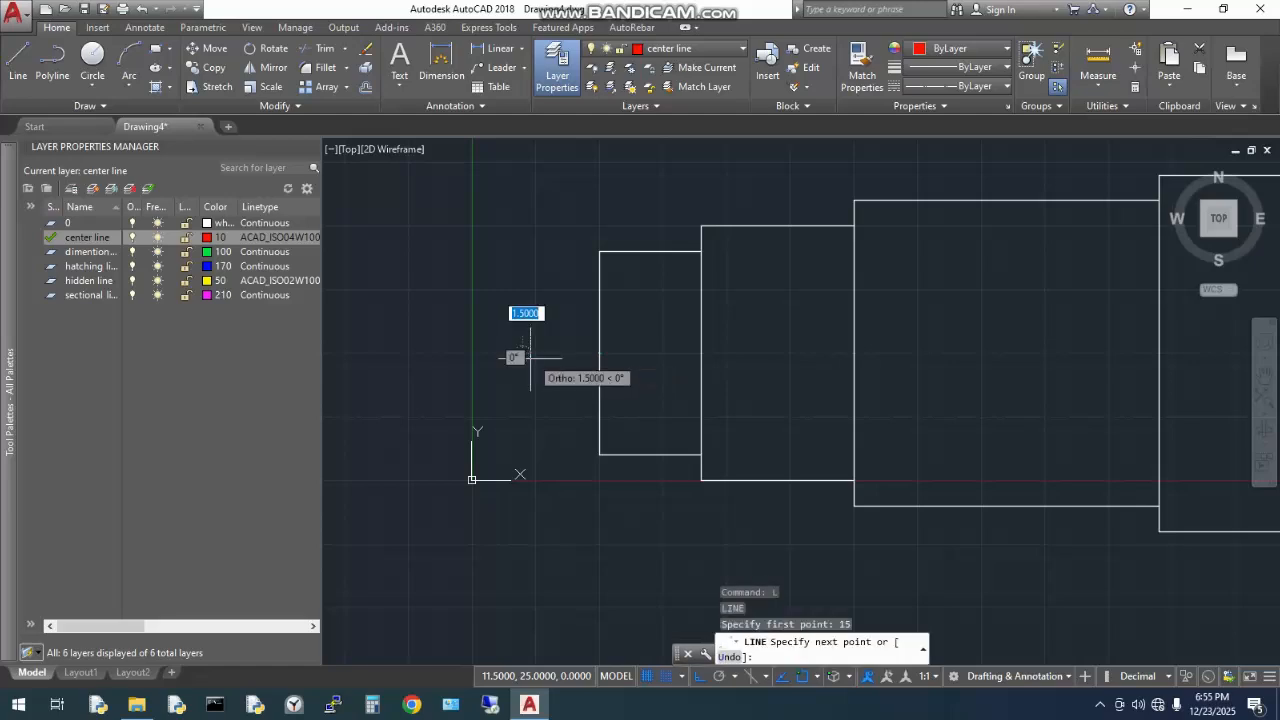
scroll(530, 357, down, 4)
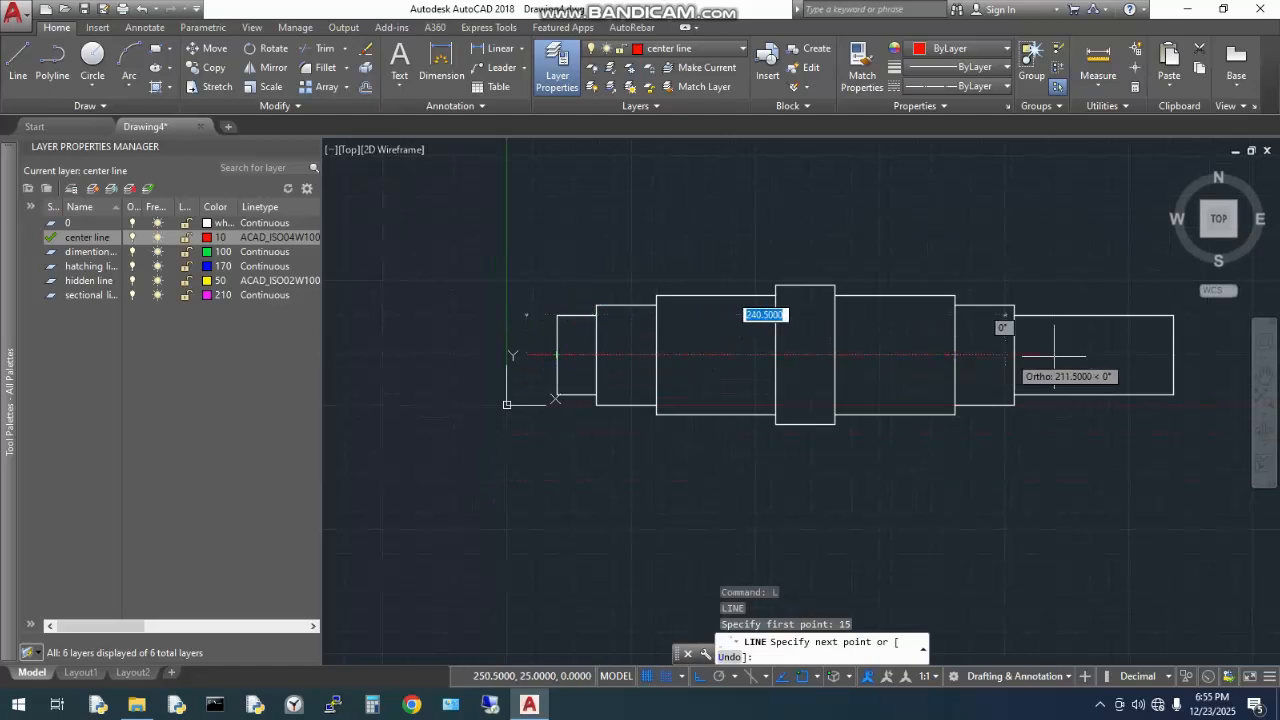
click(1173, 354)
- Continue the center line 15 units beyond the shaft's right end face and finish the line
middle_drag(1173, 355, 780, 390)
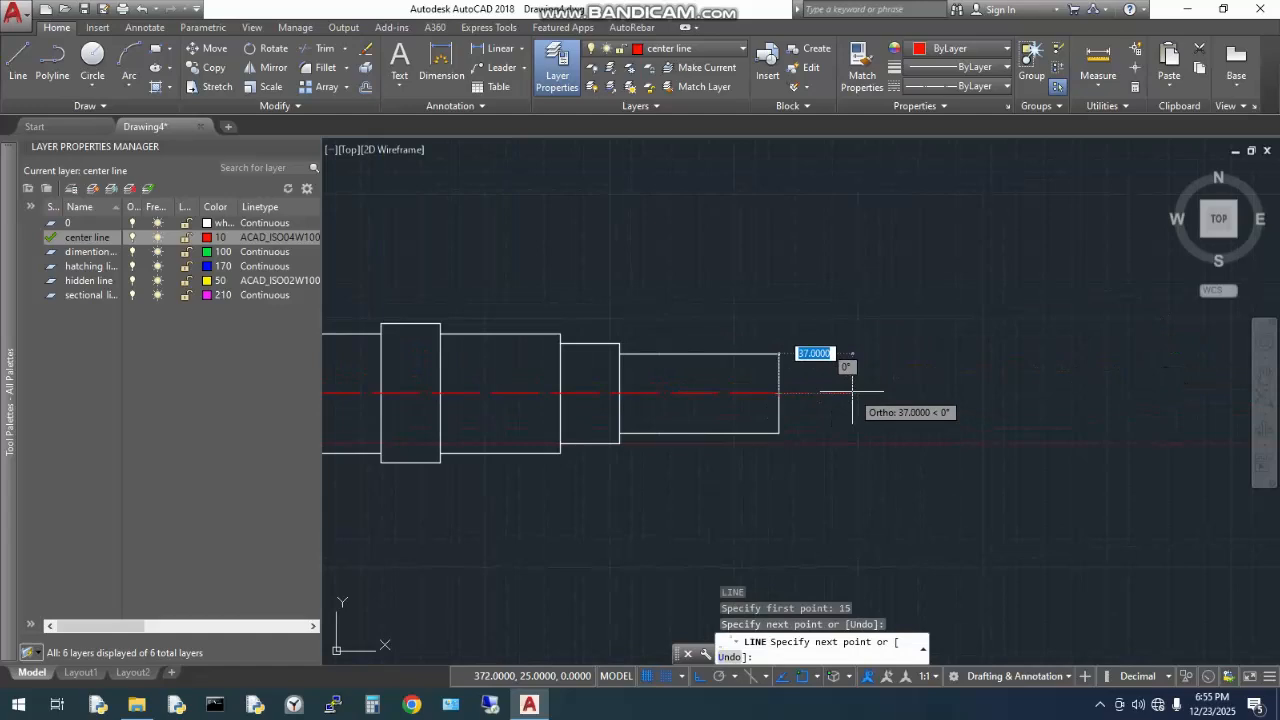
text(15)
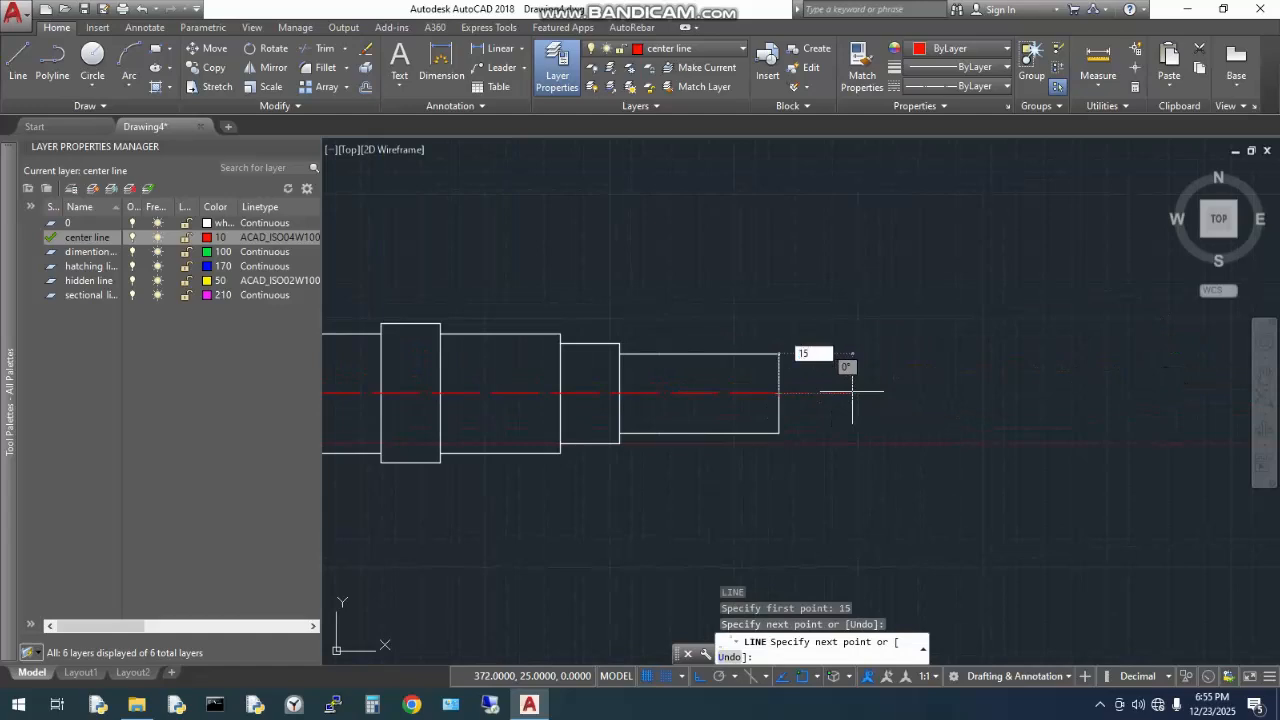
key(Return)
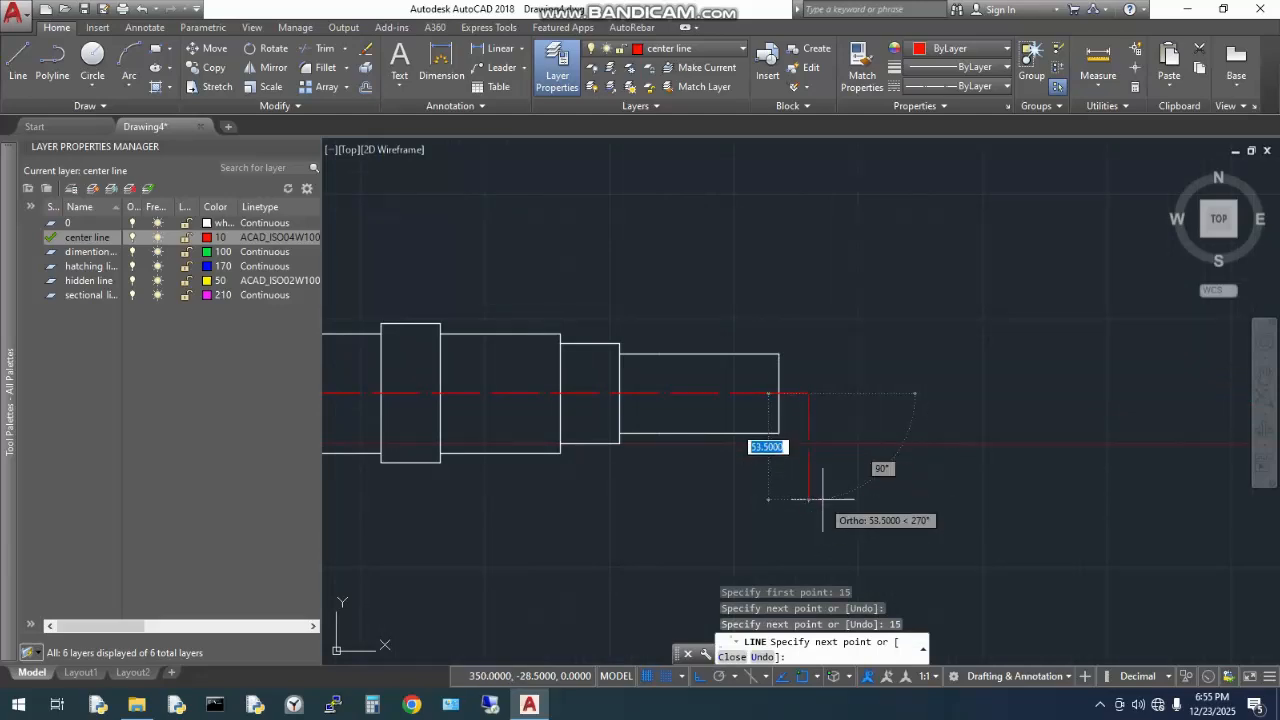
key(Escape)
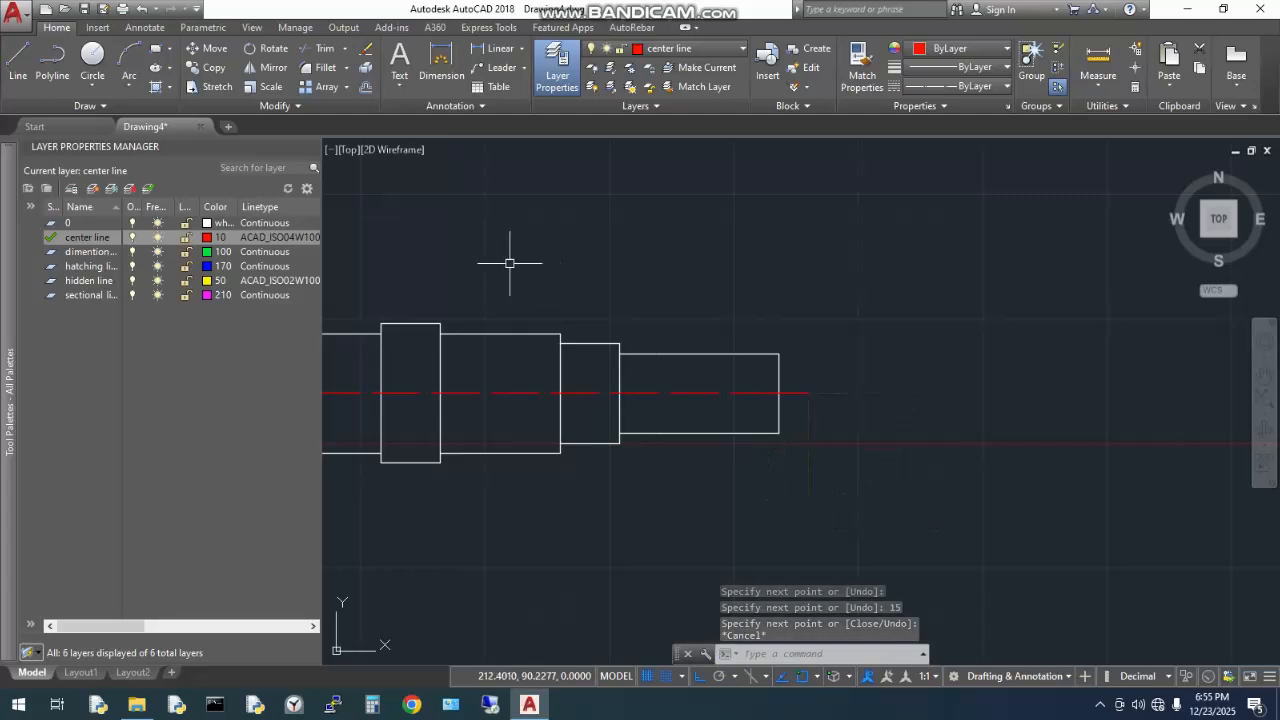
- On the sectional line layer, draw a vertical line from 15 units above the second block's top-edge midpoint down to its bottom-edge midpoint
middle_drag(514, 283, 789, 265)
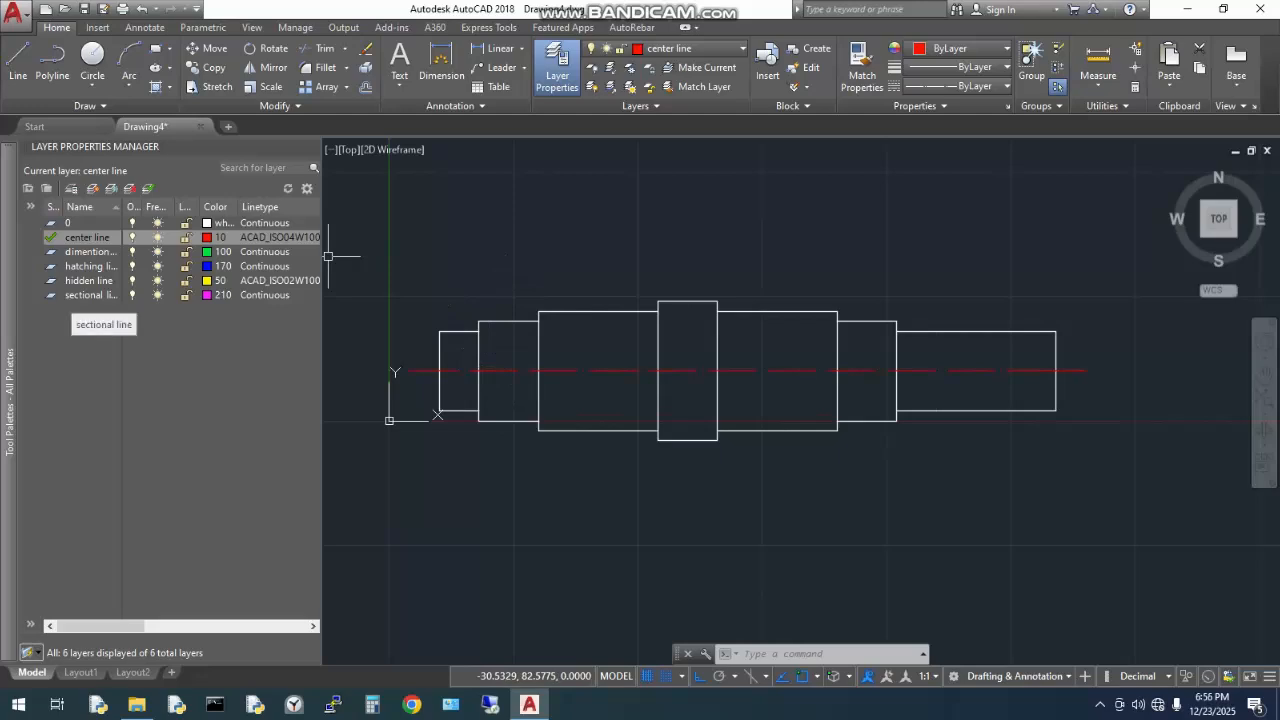
double_click(90, 295)
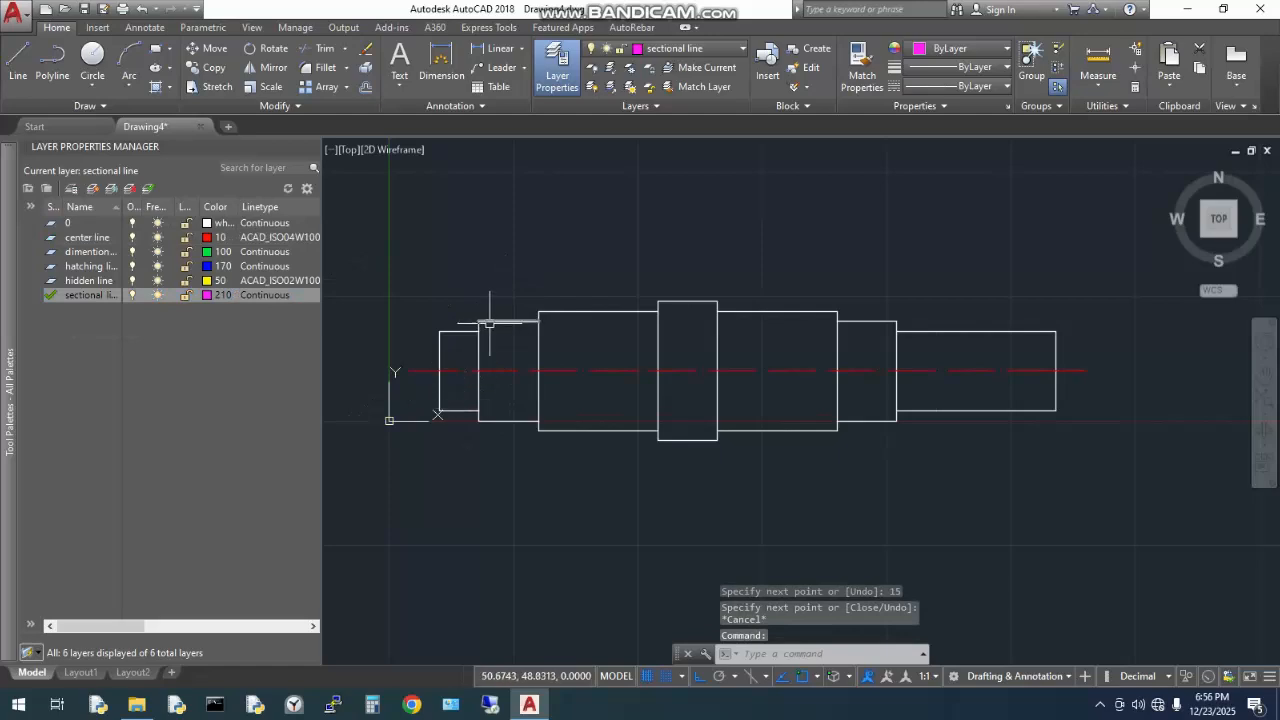
right_click(501, 265)
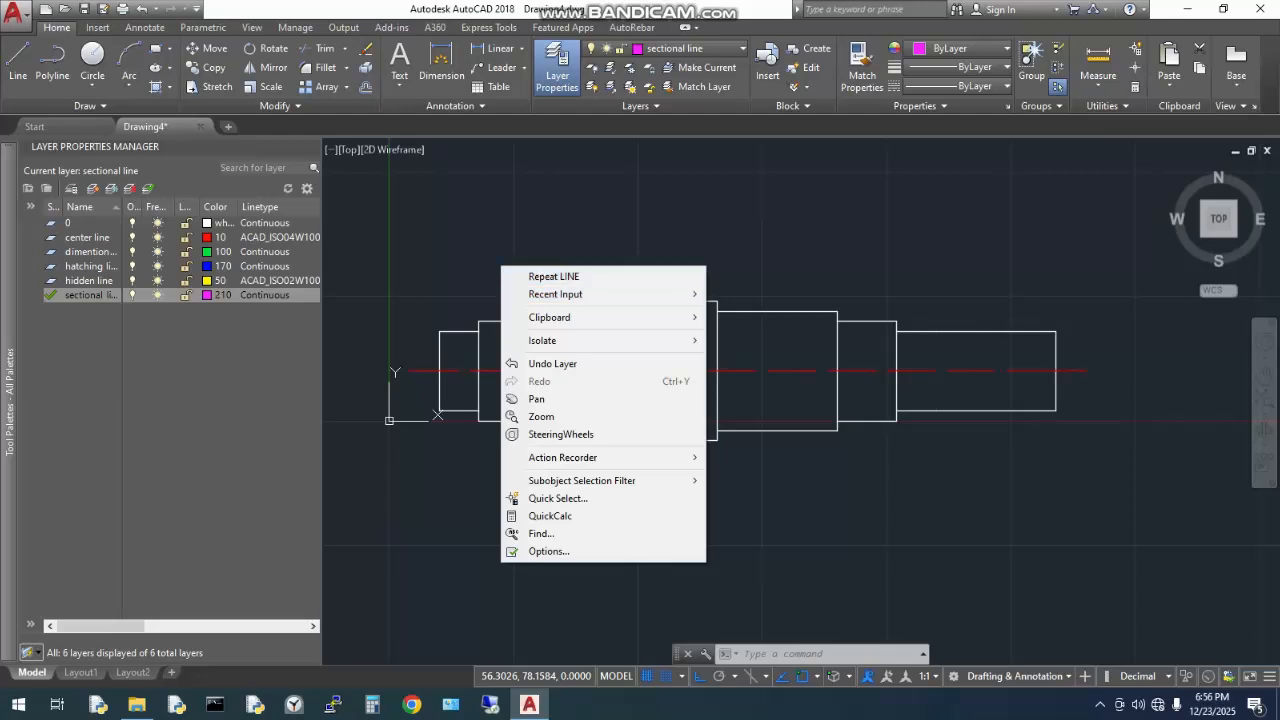
click(518, 240)
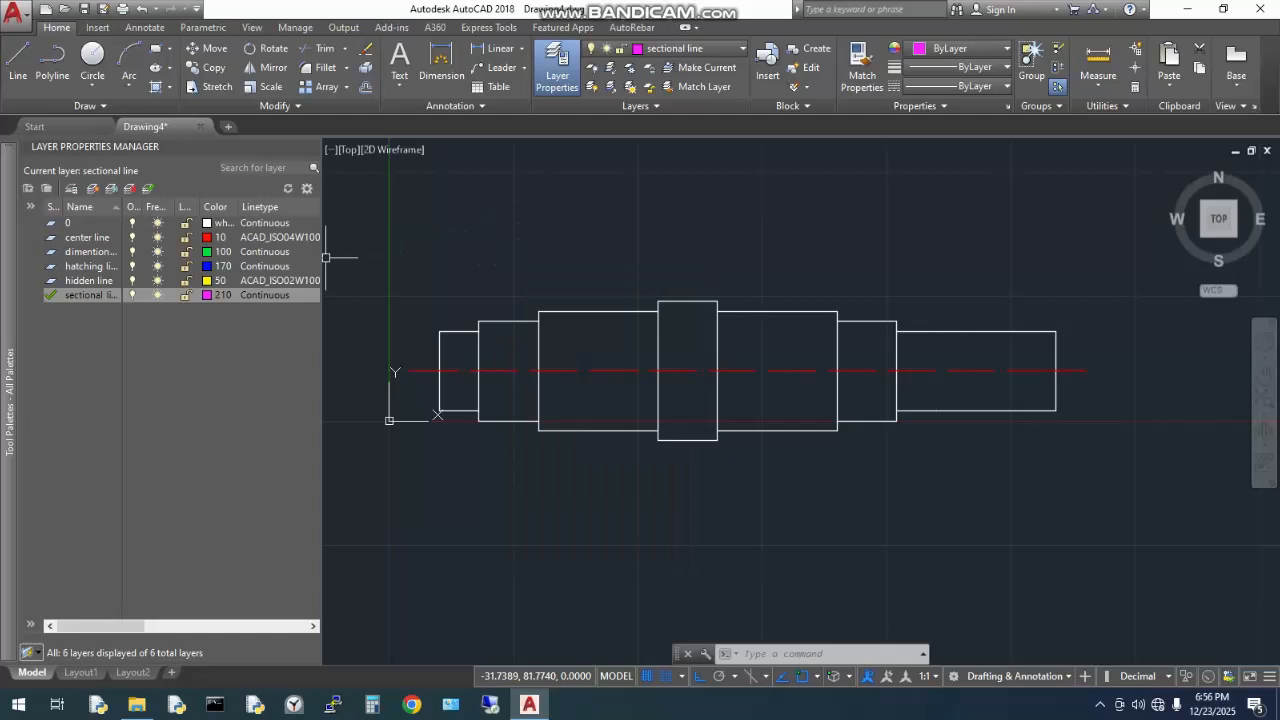
right_click(488, 252)
click(496, 262)
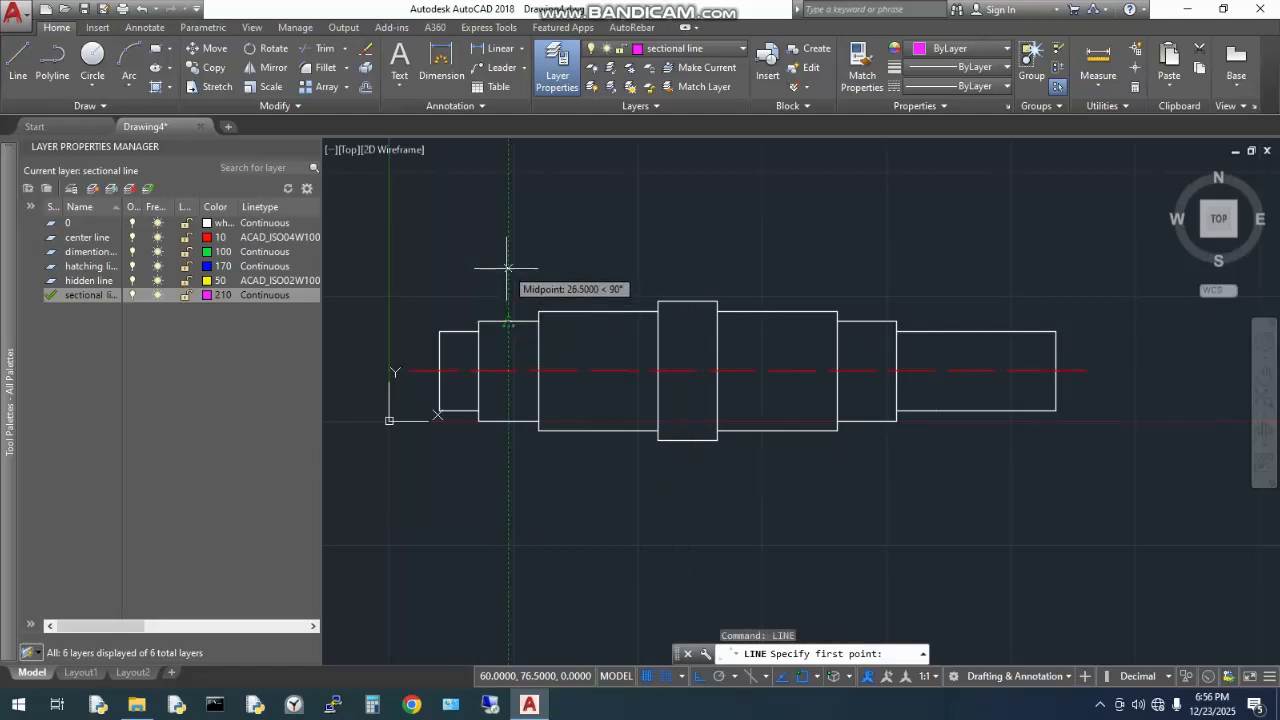
text(15)
key(Return)
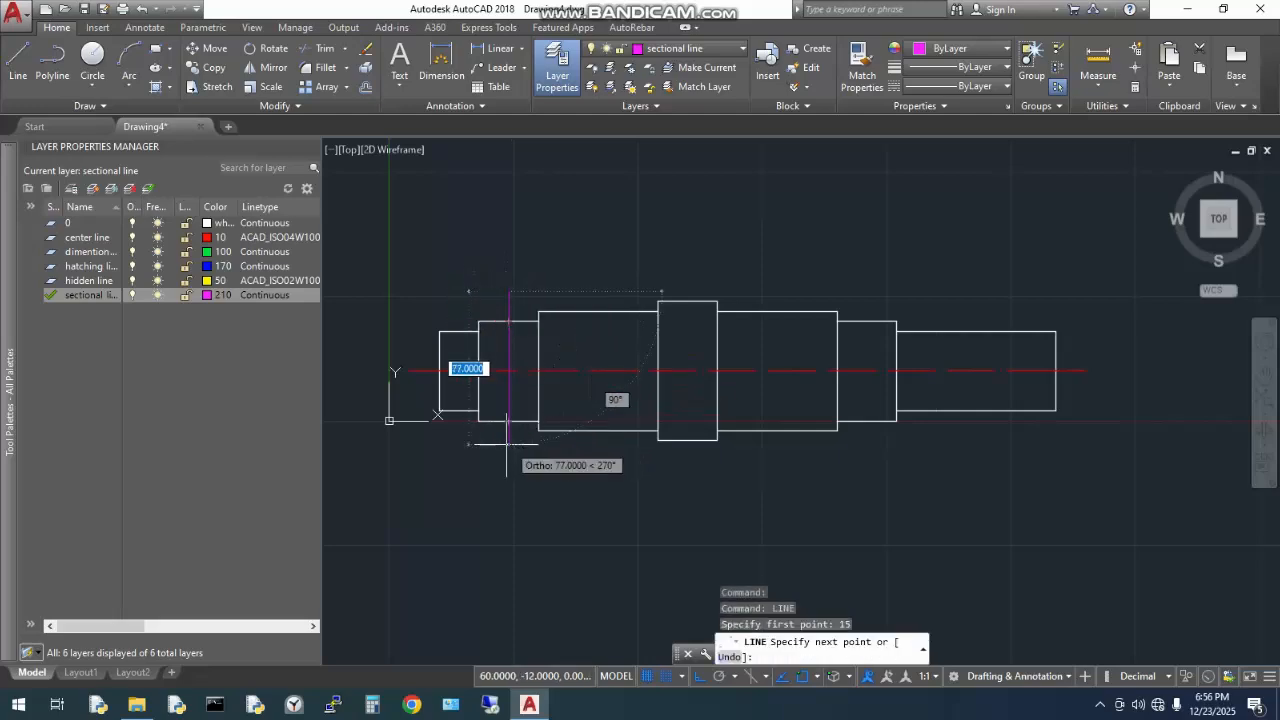
scroll(510, 421, up, 5)
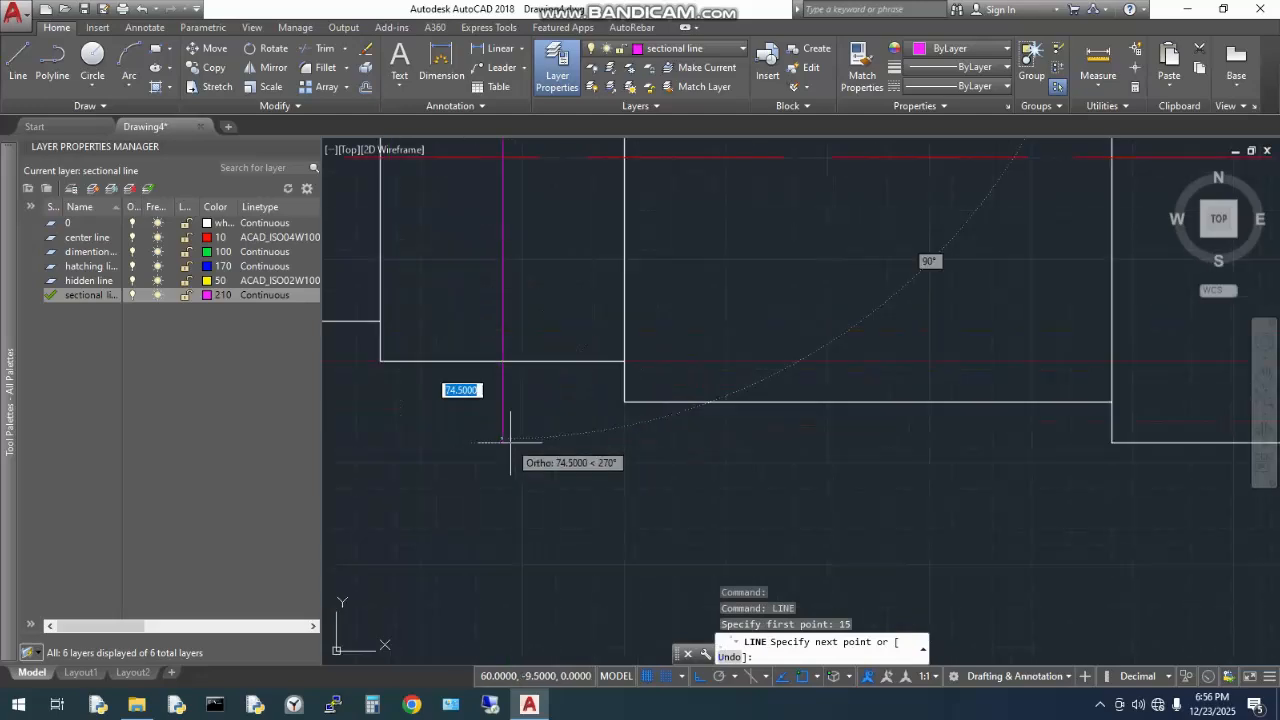
click(501, 362)
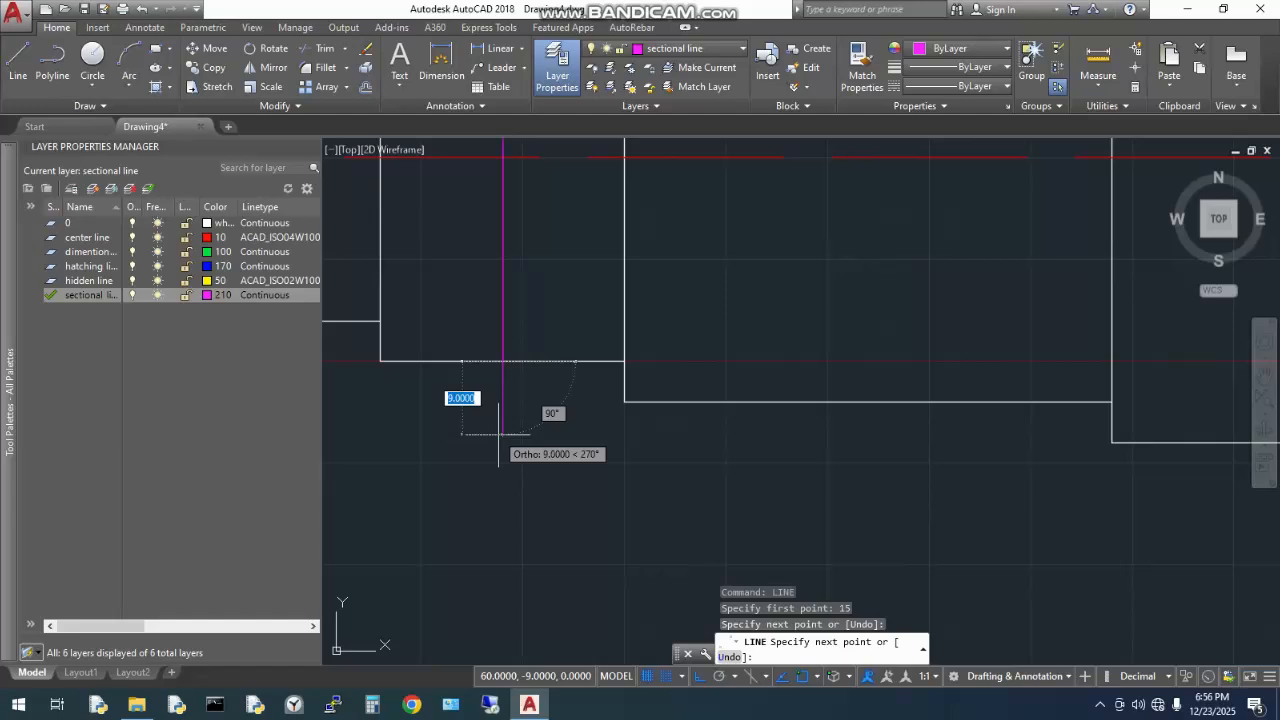
- Continue the second block's section line 15 units below its bottom edge and finish the line
text(15)
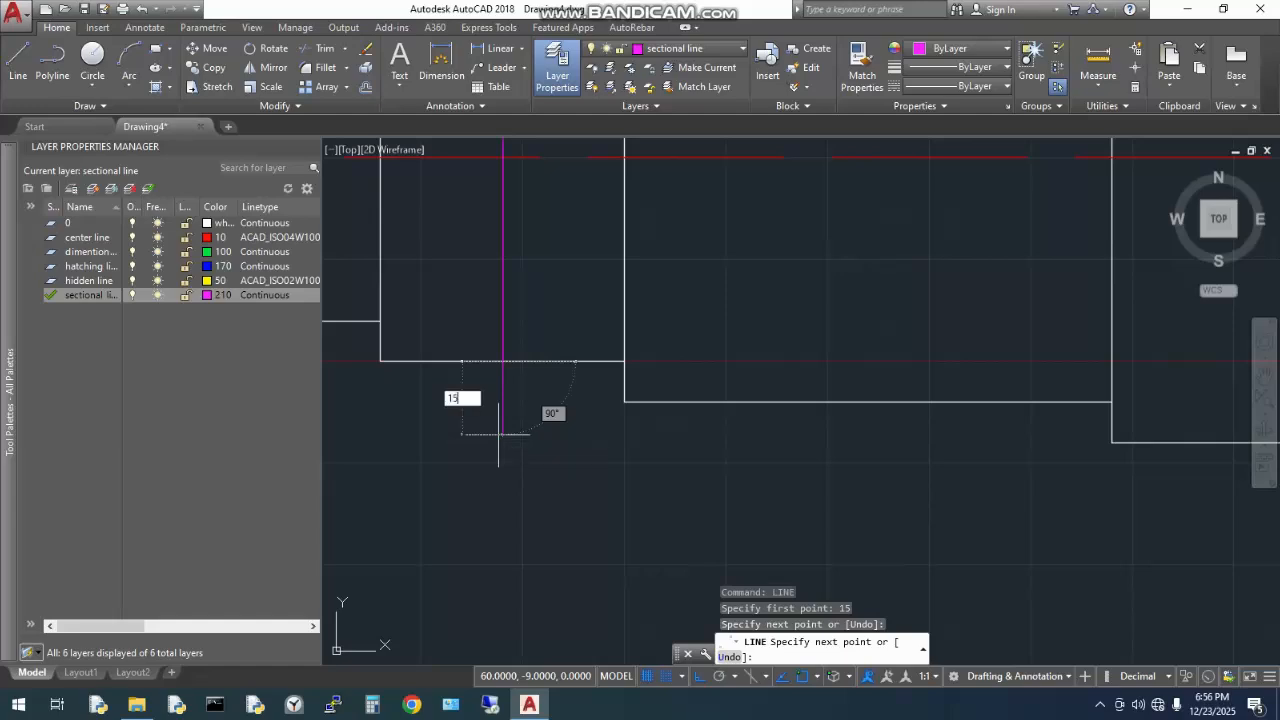
key(Return)
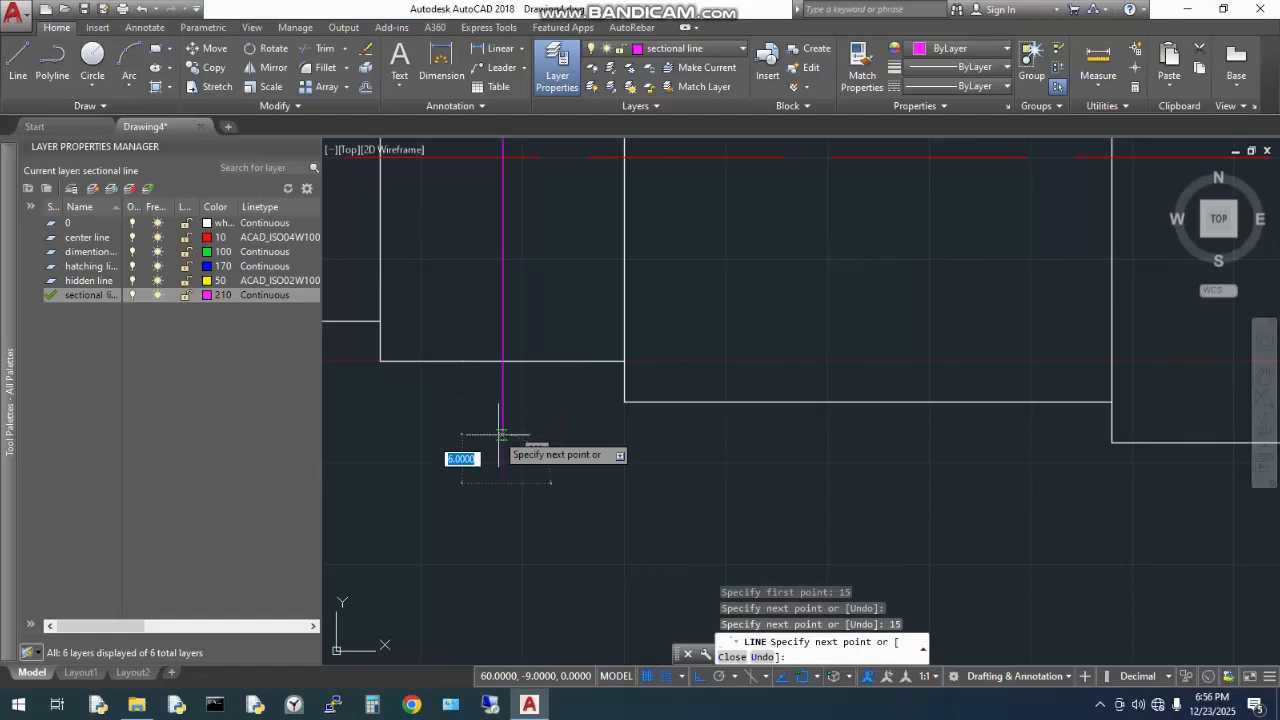
key(Escape)
- Draw a vertical section line through the tallest middle block's edge midpoints, extending 15 units above and 15 units below it
scroll(497, 433, down, 5)
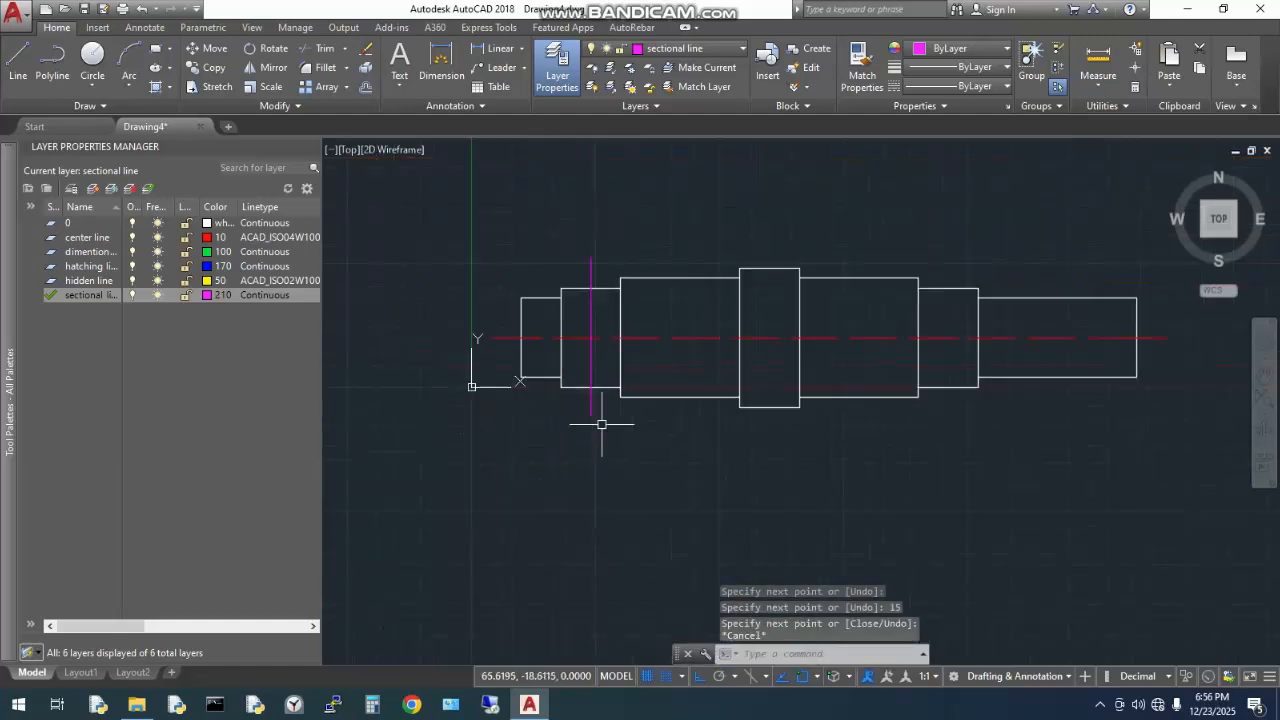
middle_drag(660, 431, 551, 462)
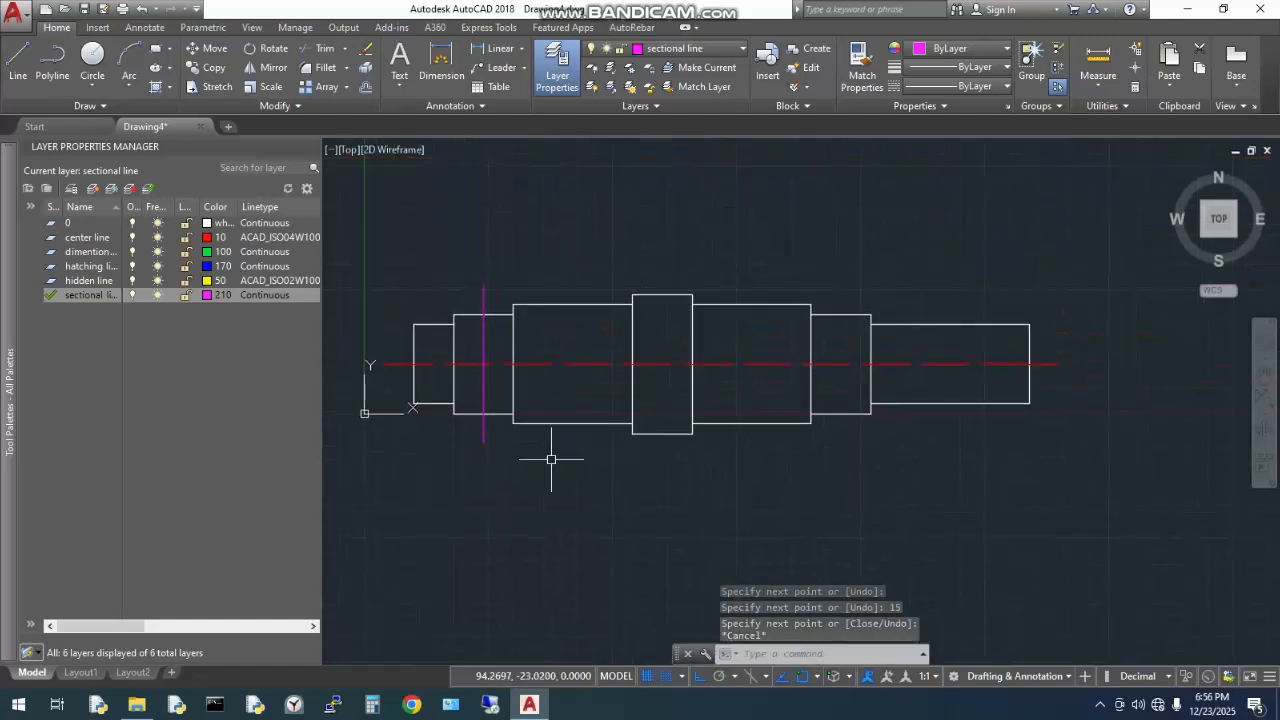
middle_drag(595, 466, 581, 472)
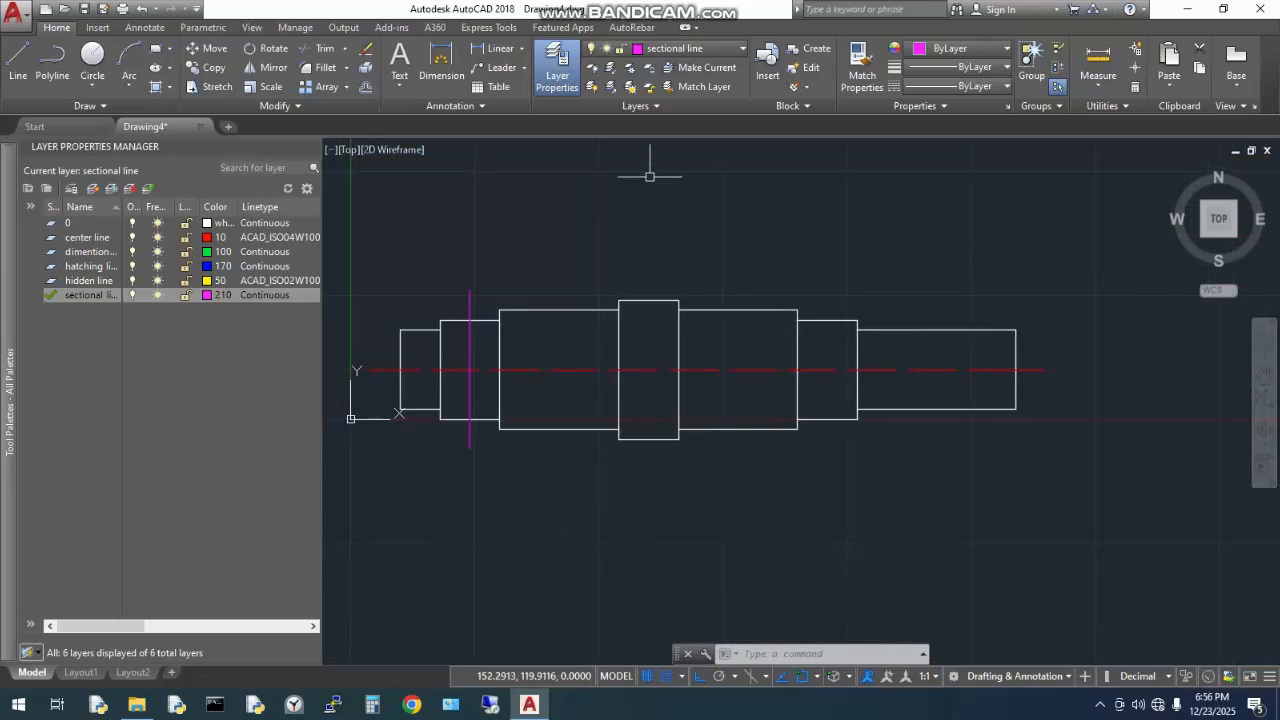
right_click(648, 226)
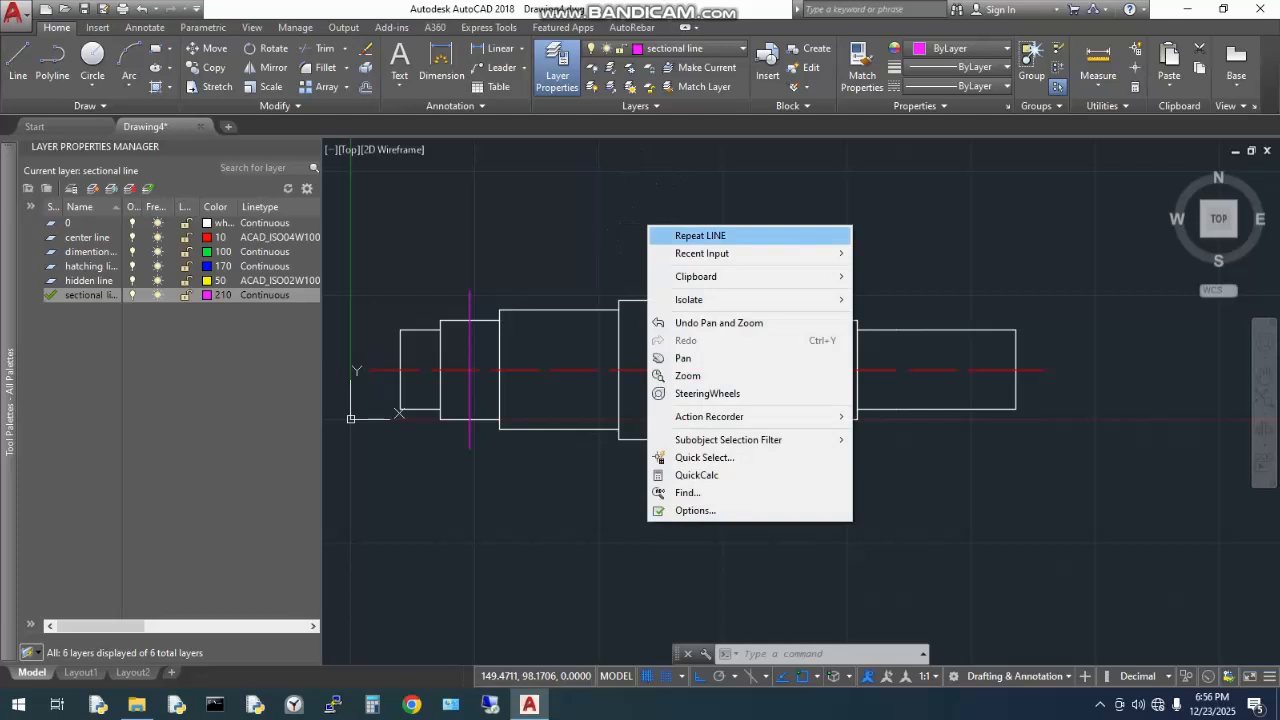
click(652, 234)
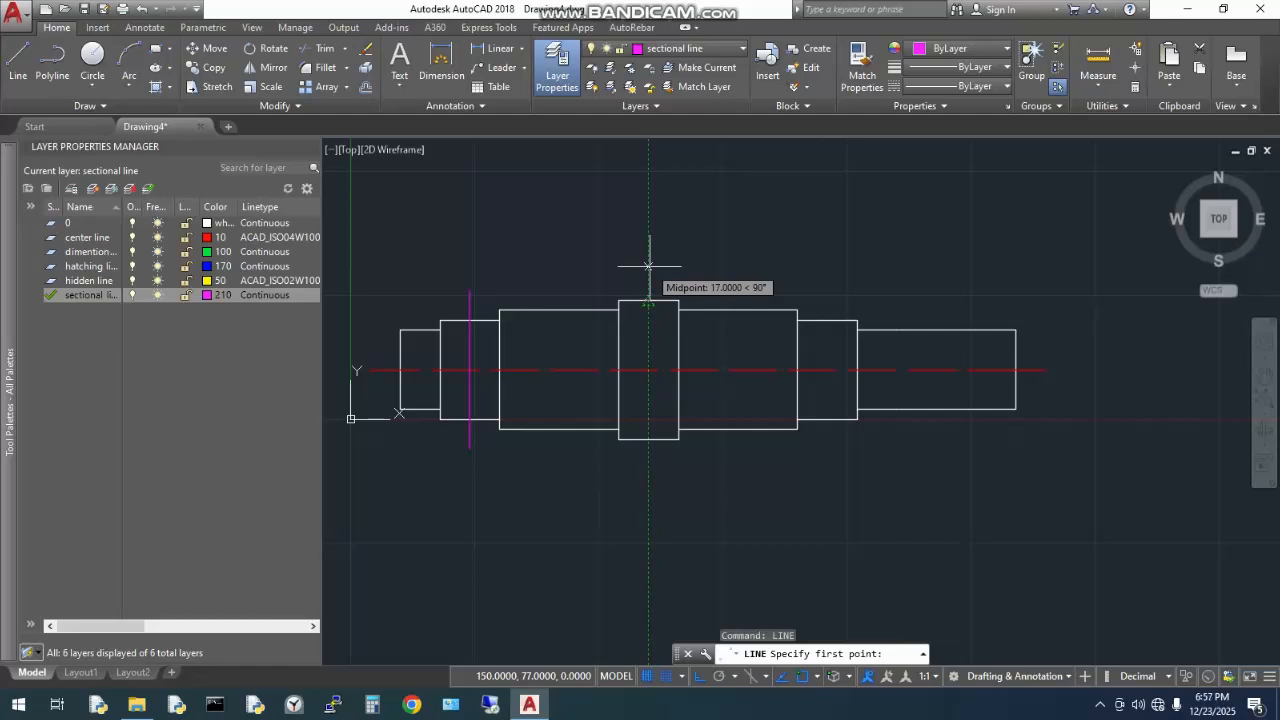
text(15)
key(Return)
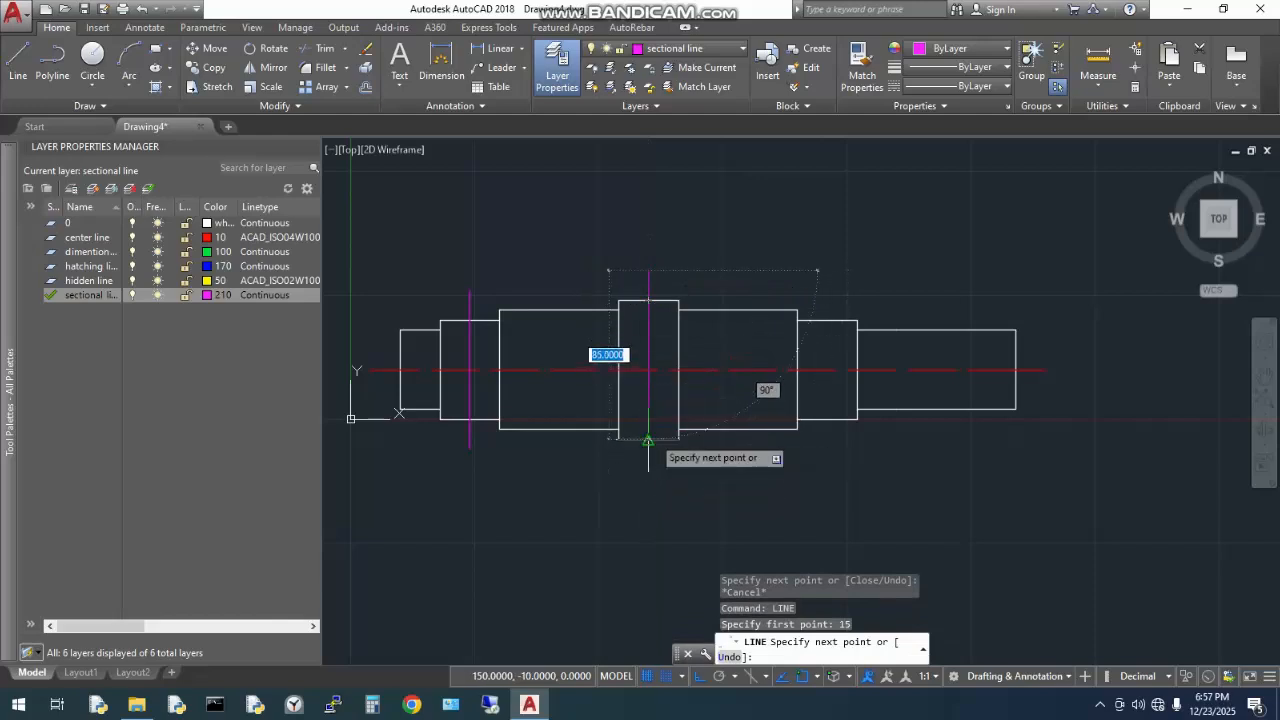
click(648, 440)
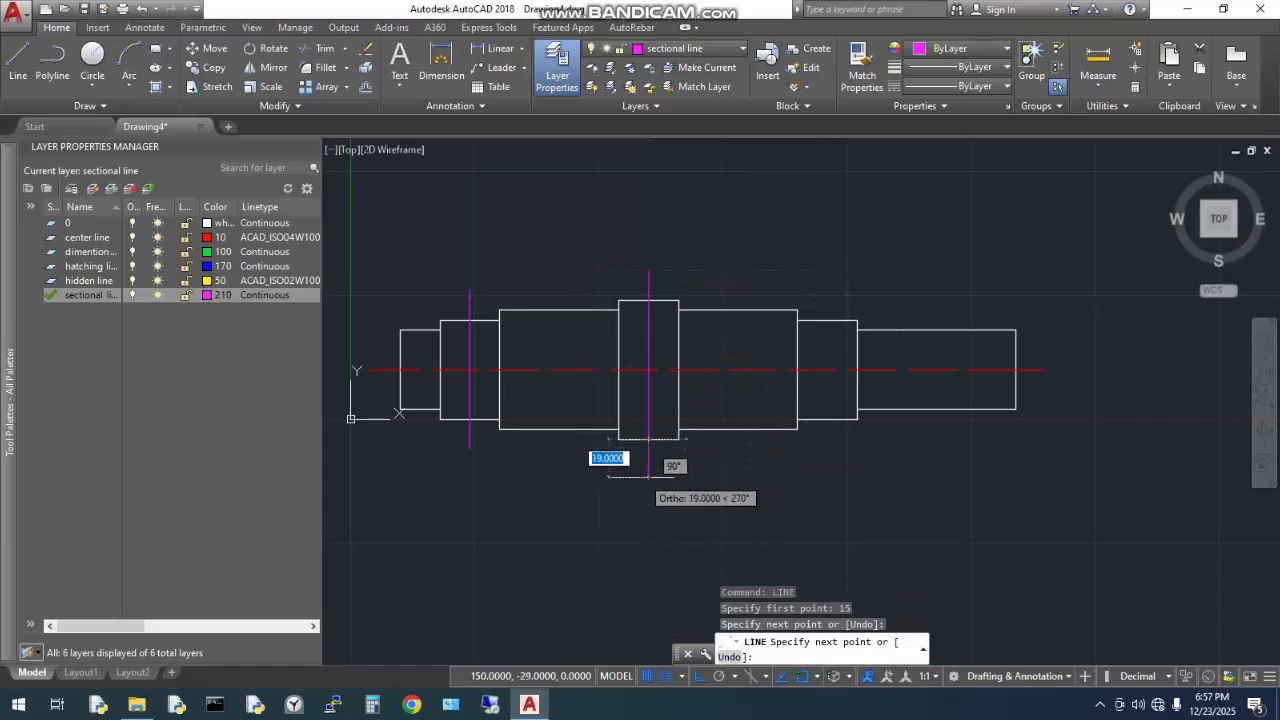
text(15)
key(Return)
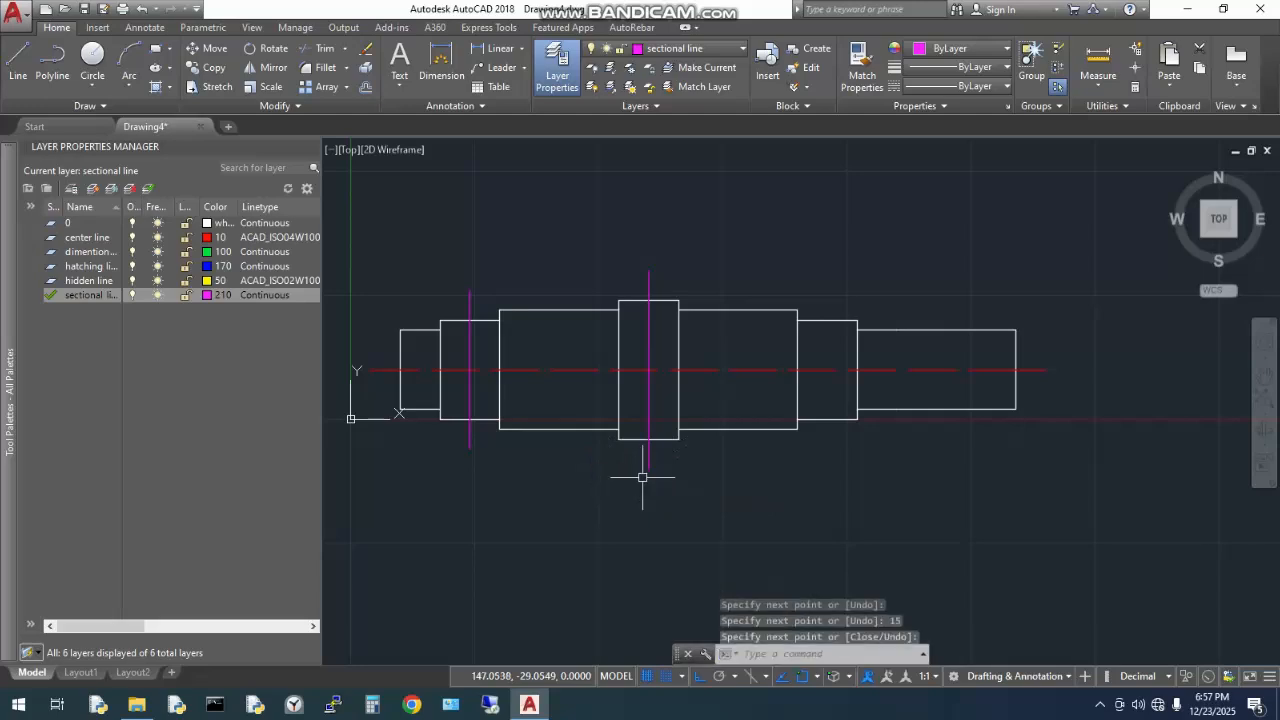
key(Escape)
- Draw a vertical section line through the second-to-last block's edge midpoints, extending 15 units above and 15 units below it
mouse_move(729, 466)
middle_down()
mouse_move(633, 482)
mouse_move(663, 494)
mouse_move(727, 486)
middle_up()
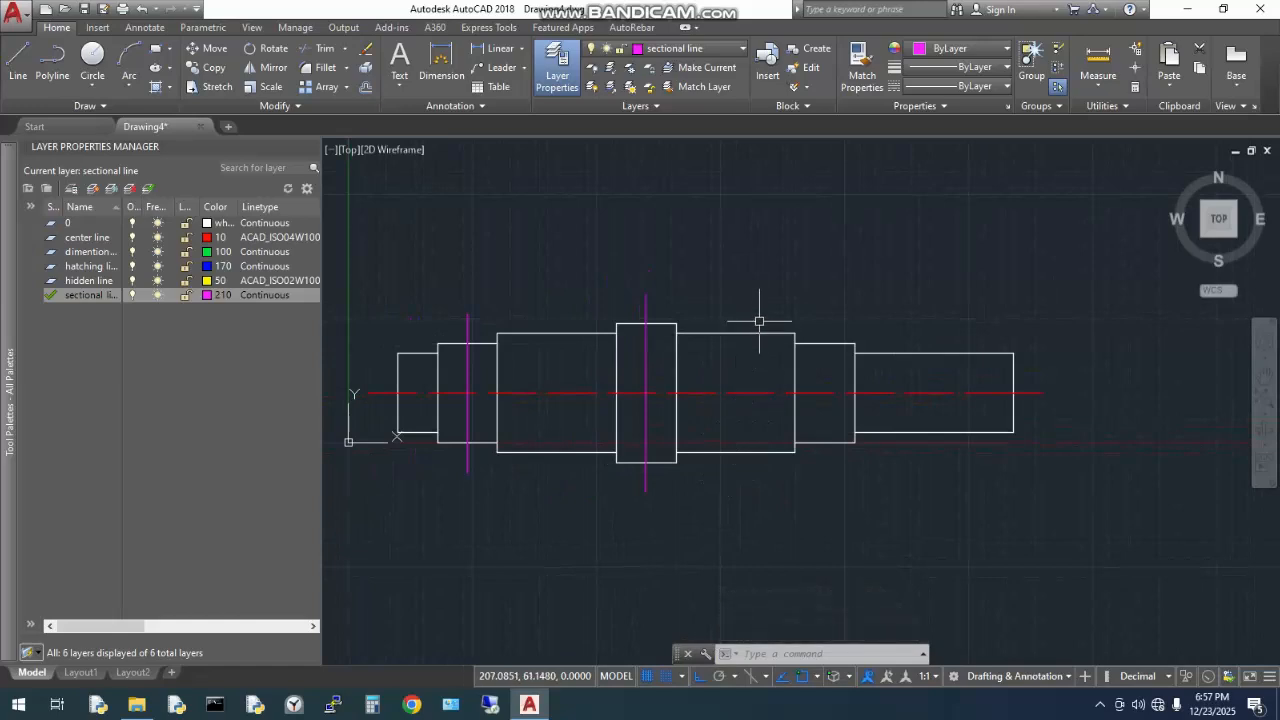
middle_drag(789, 289, 743, 300)
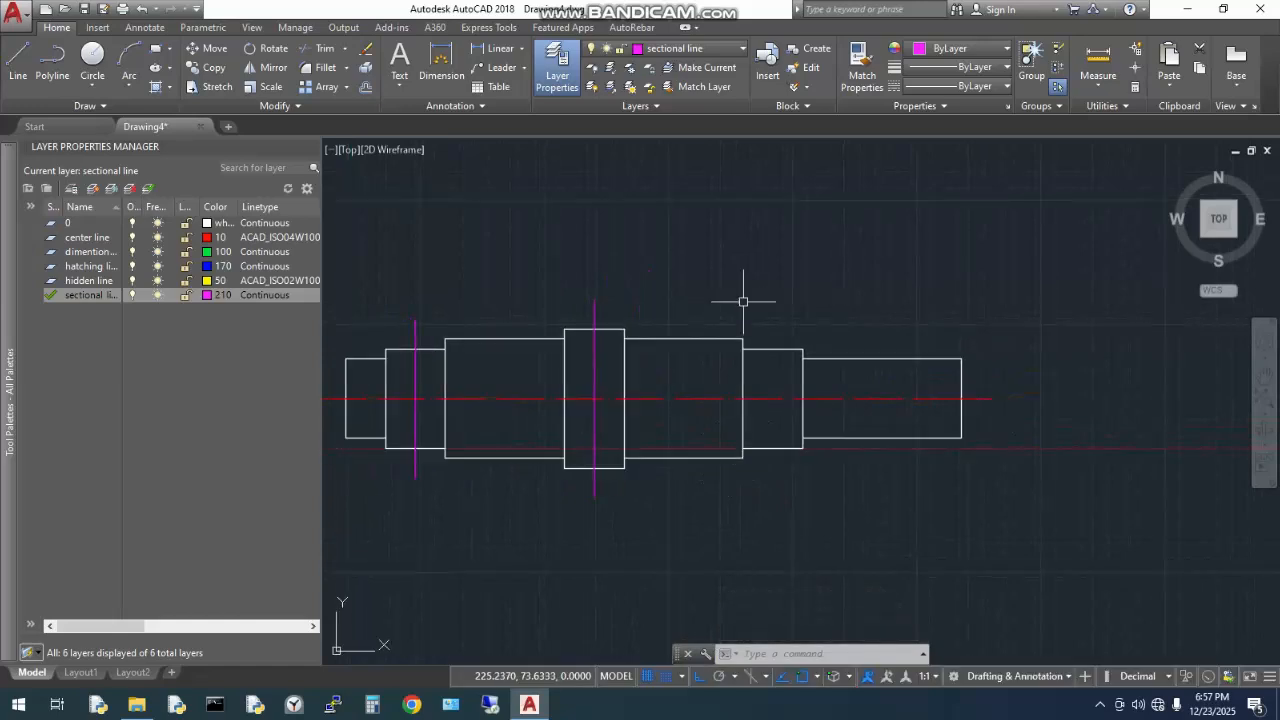
click(818, 291)
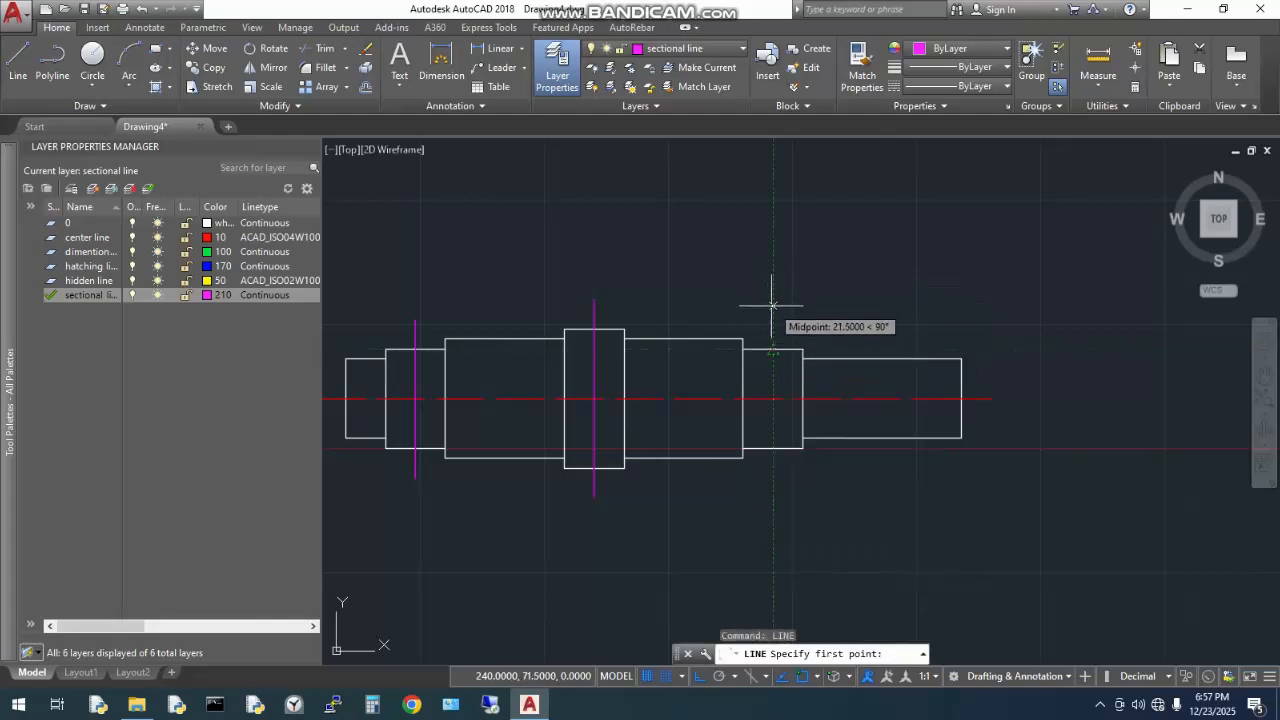
text(15)
key(Return)
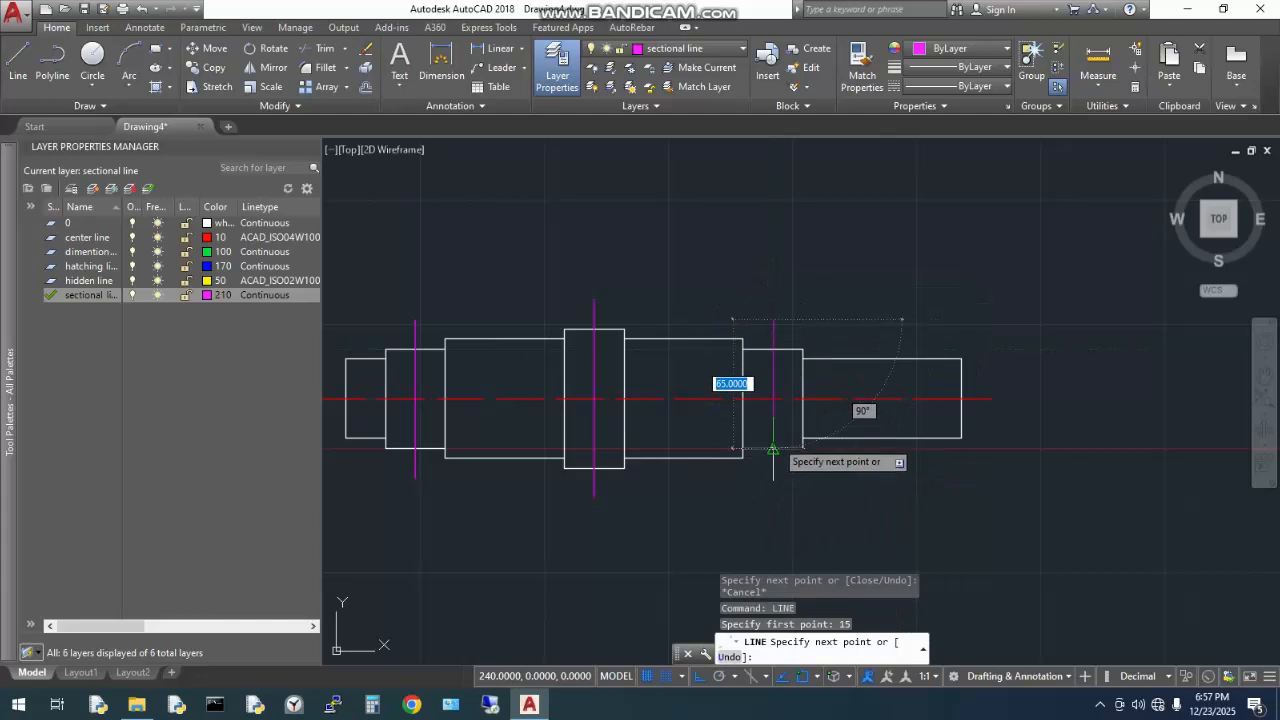
click(773, 447)
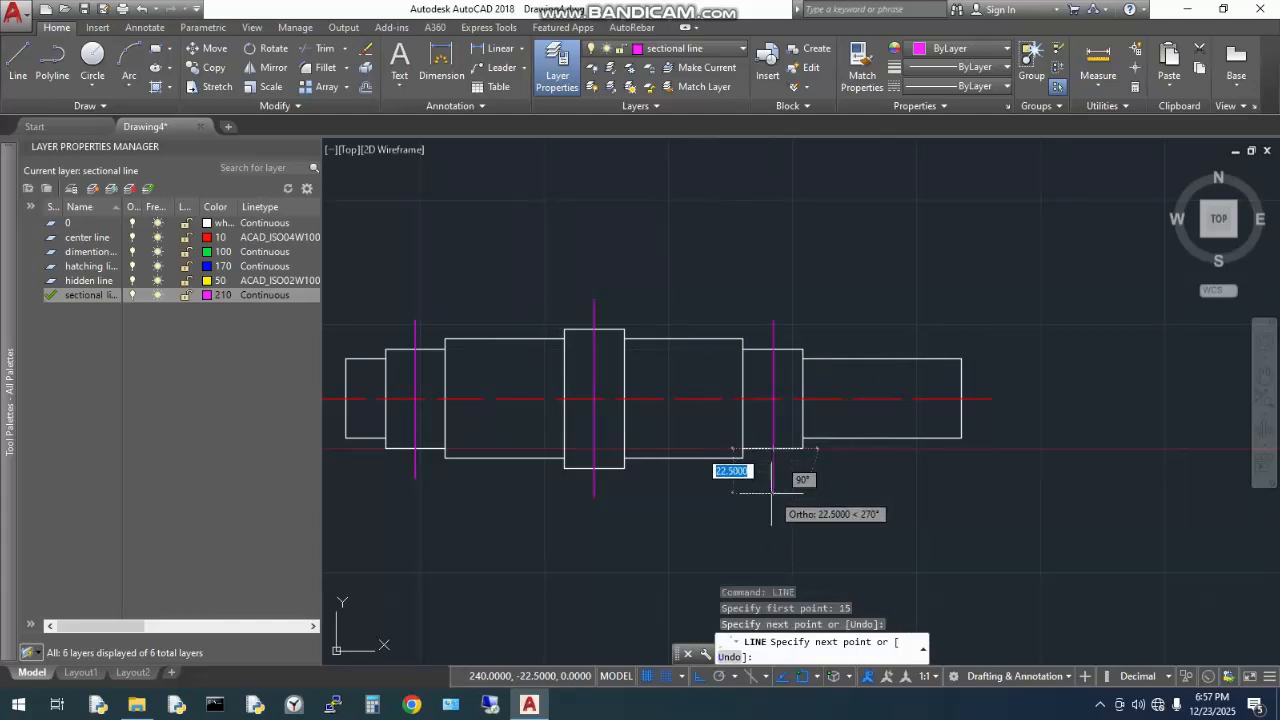
text(1)
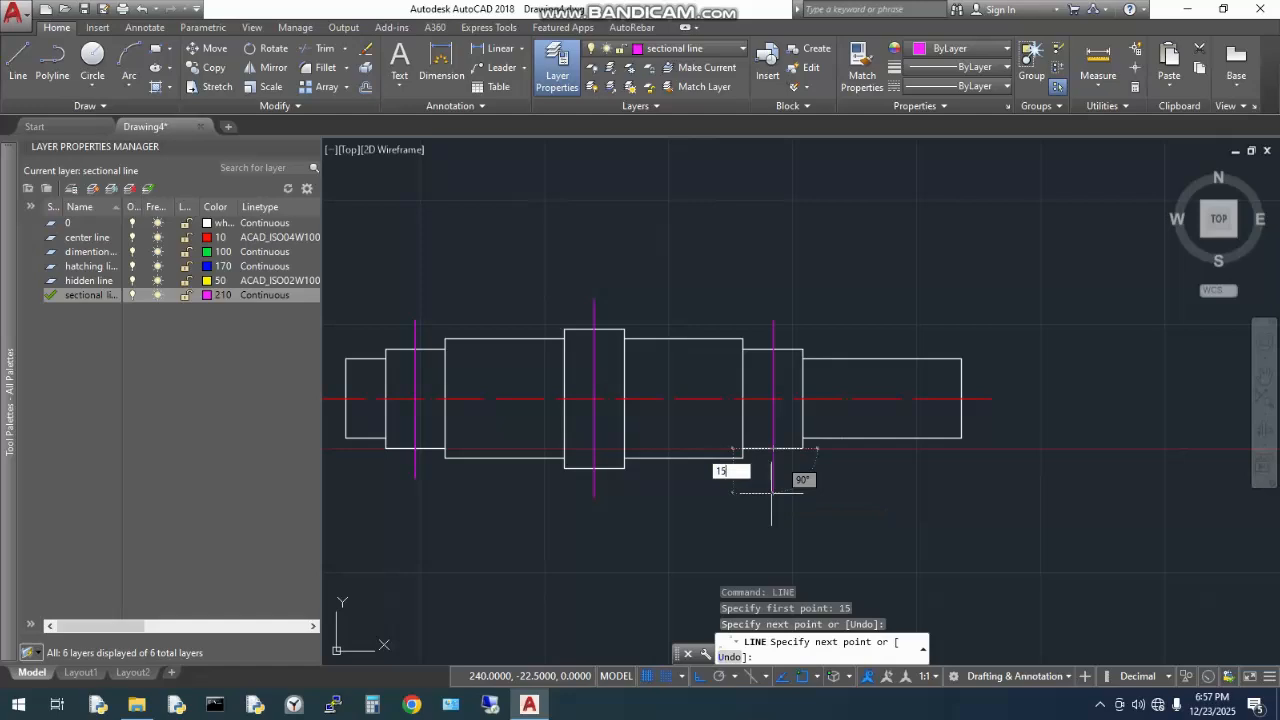
text(5)
key(Return)
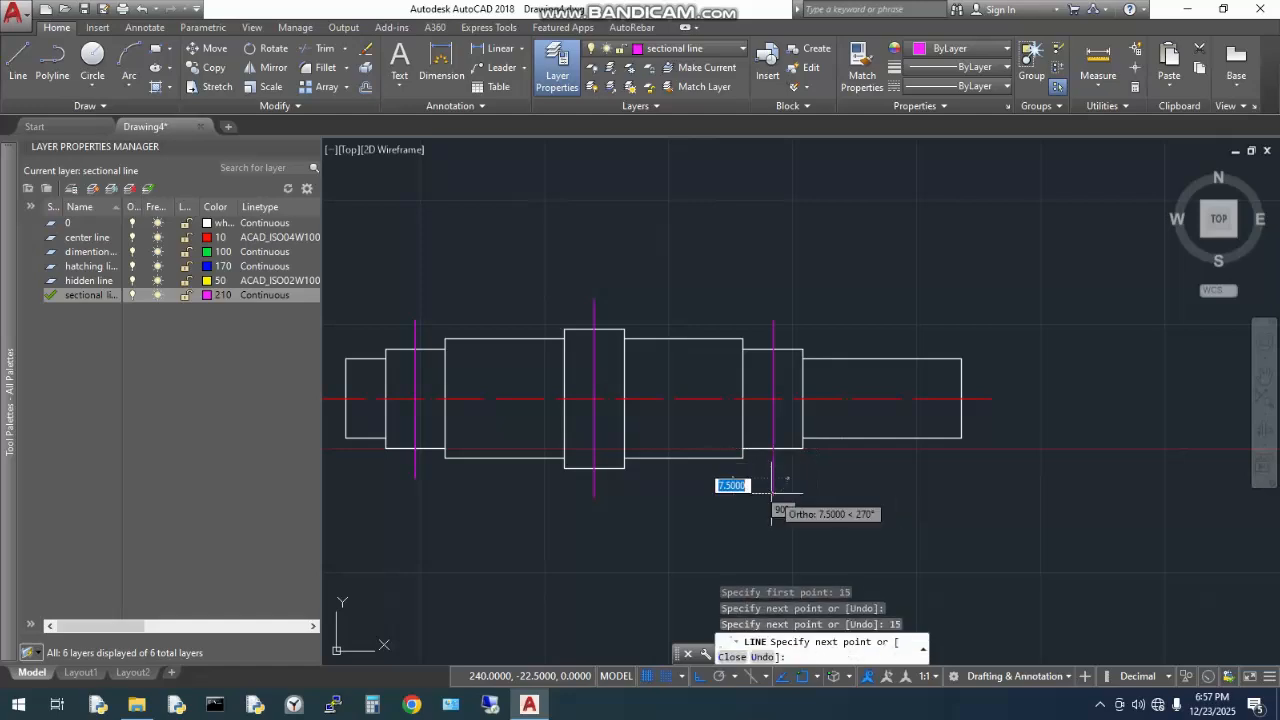
key(Escape)
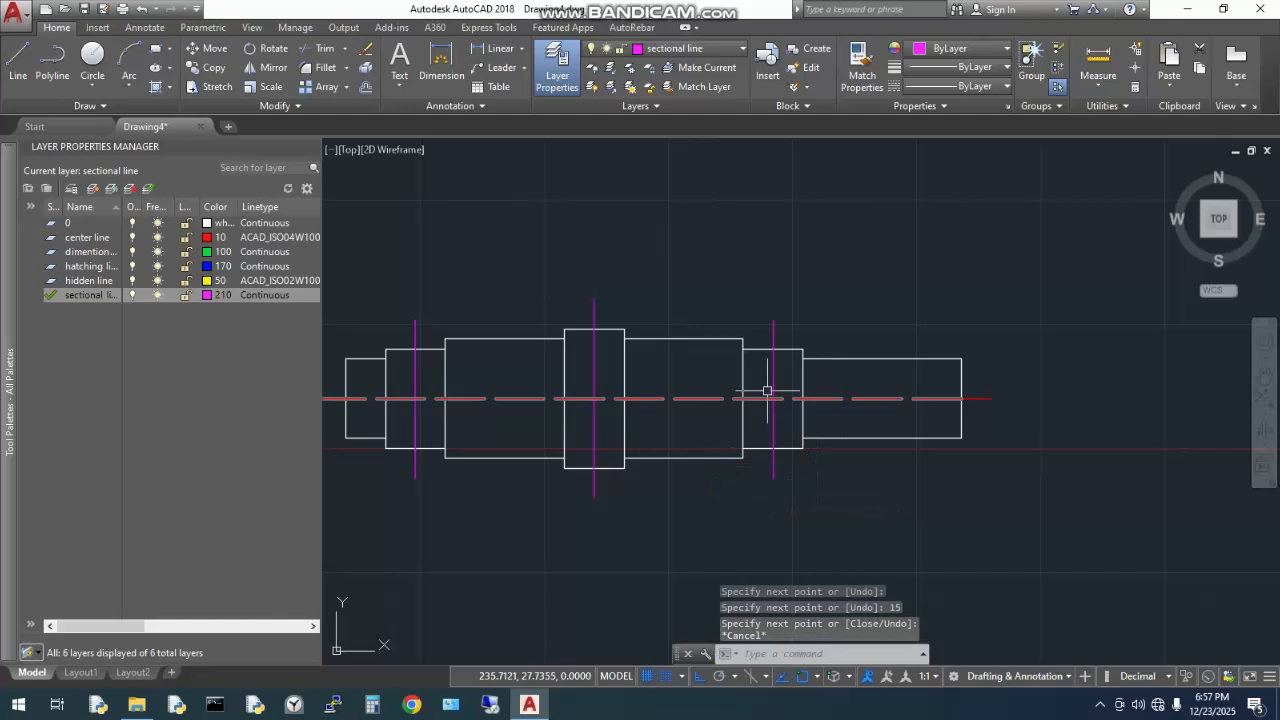
- Draw a 15-unit vertical line upward from the last block's top edge at x = 320.5, near the shaft's right end
right_click(927, 320)
click(950, 331)
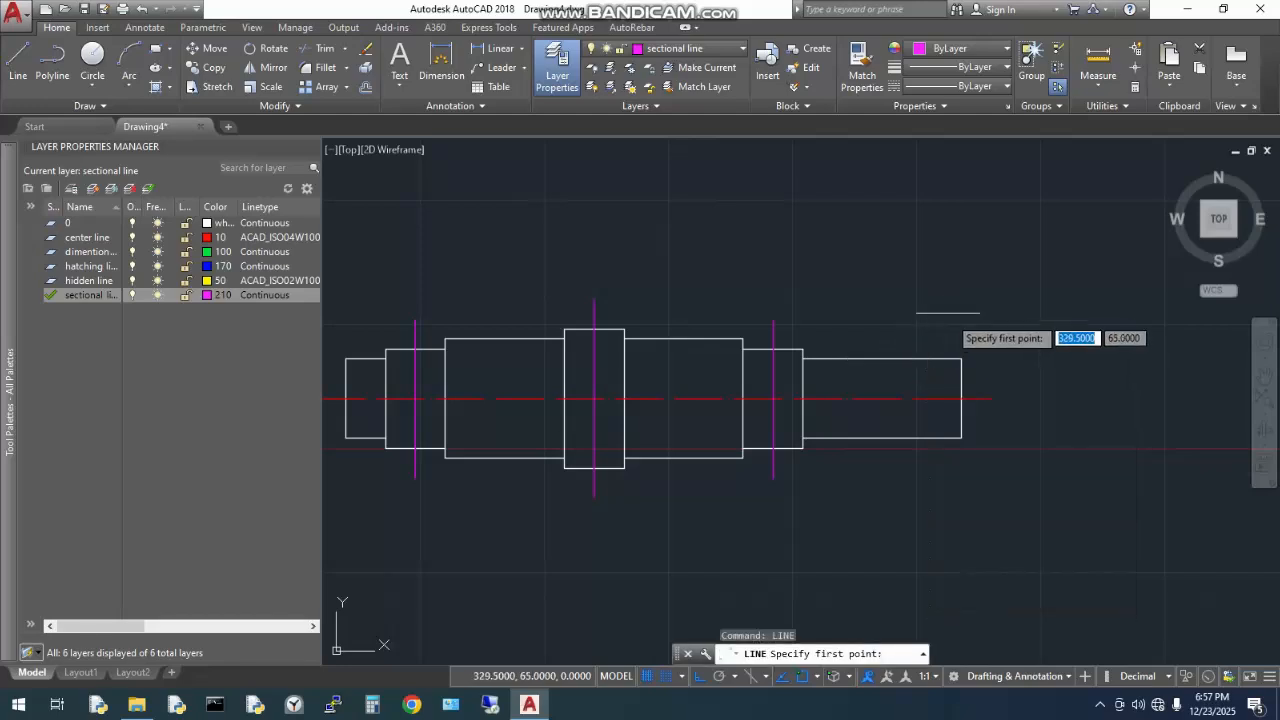
click(932, 357)
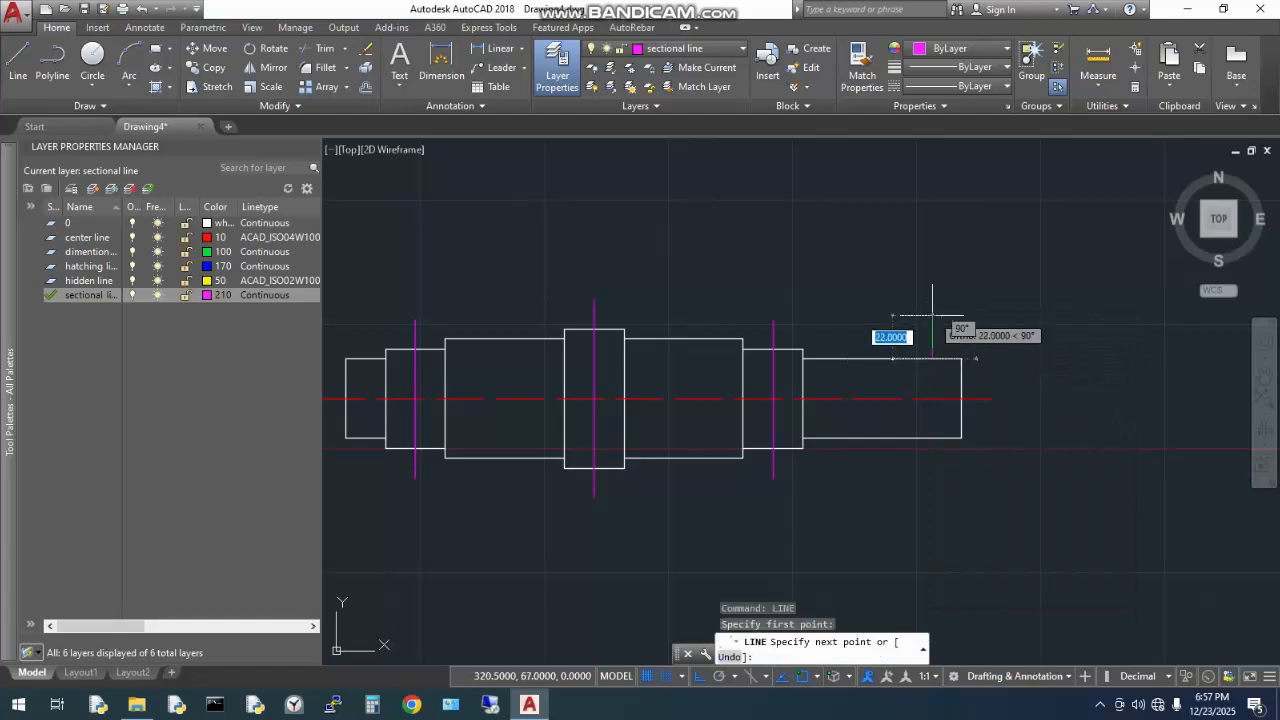
text(15)
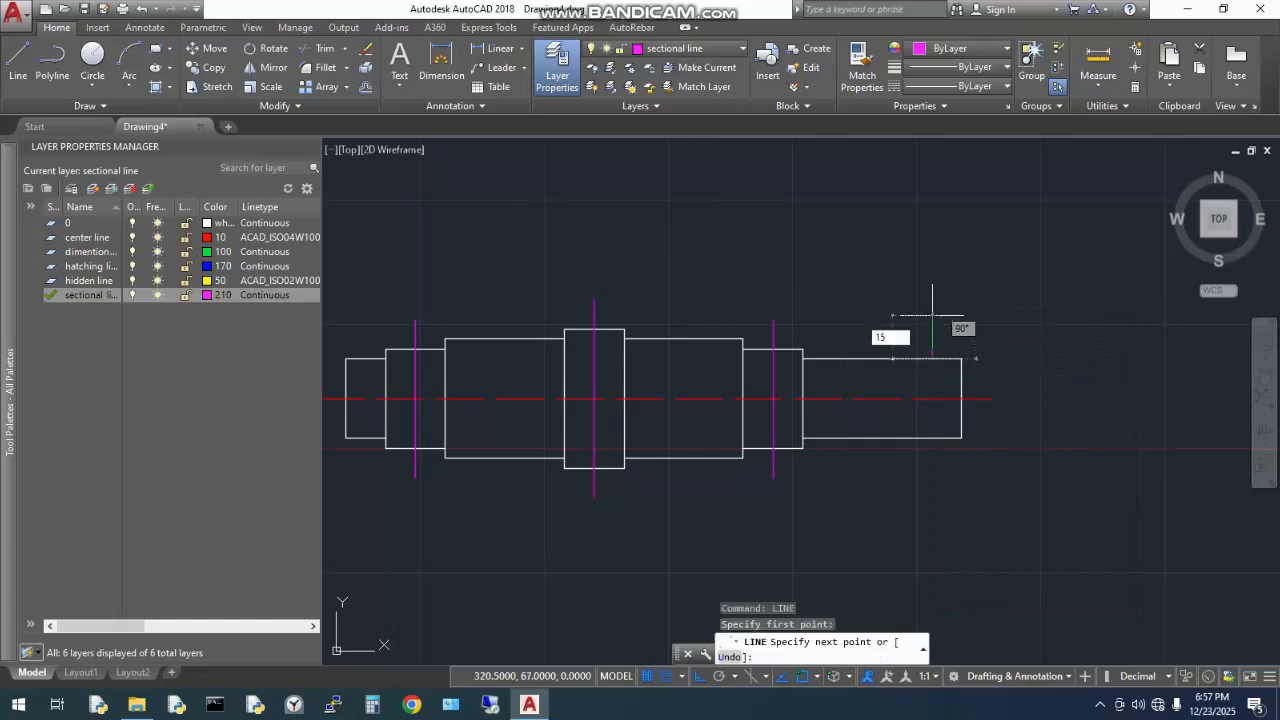
key(Return)
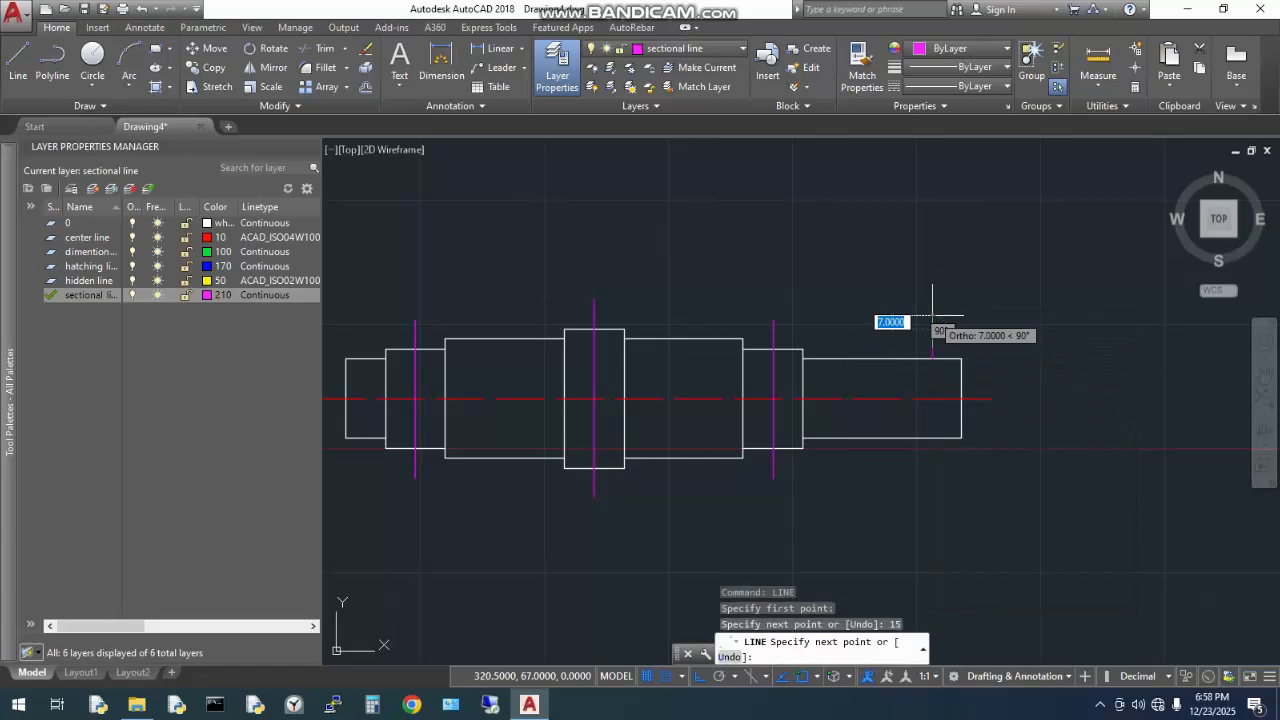
key(Escape)
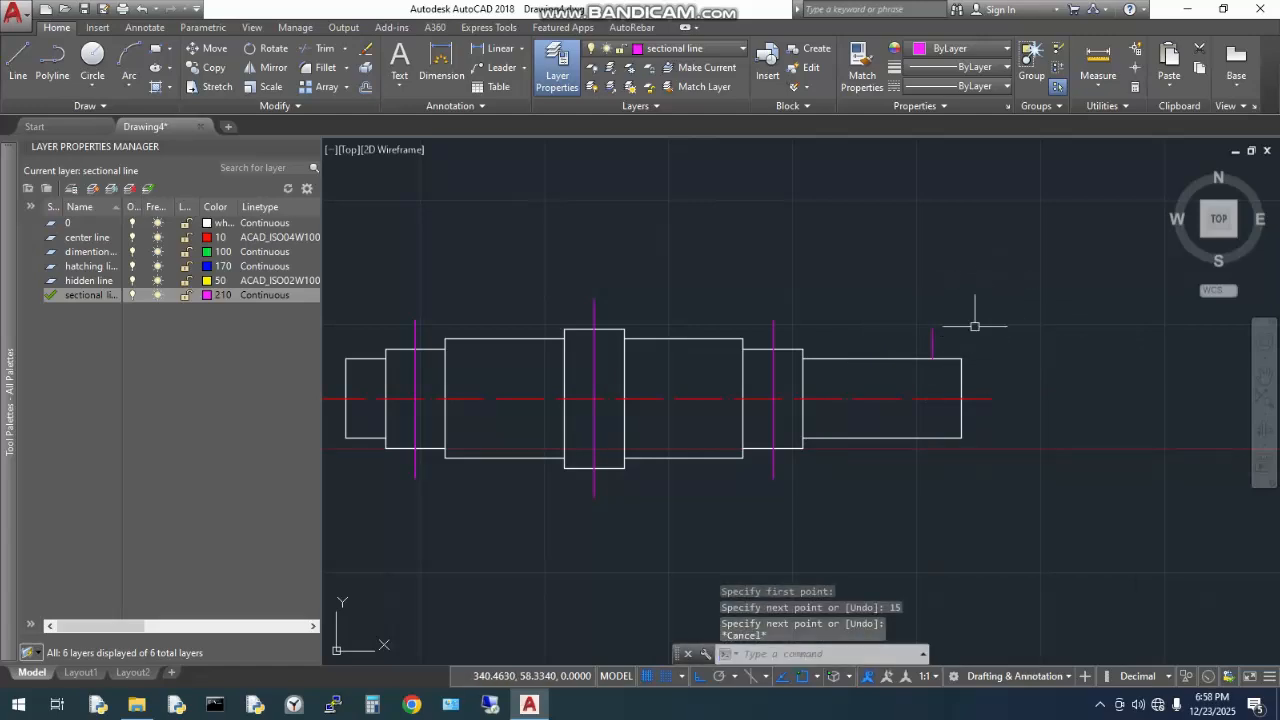
- Extend the last block's section line down from its top edge to its bottom edge and 15 units below it
right_click(983, 318)
click(1010, 330)
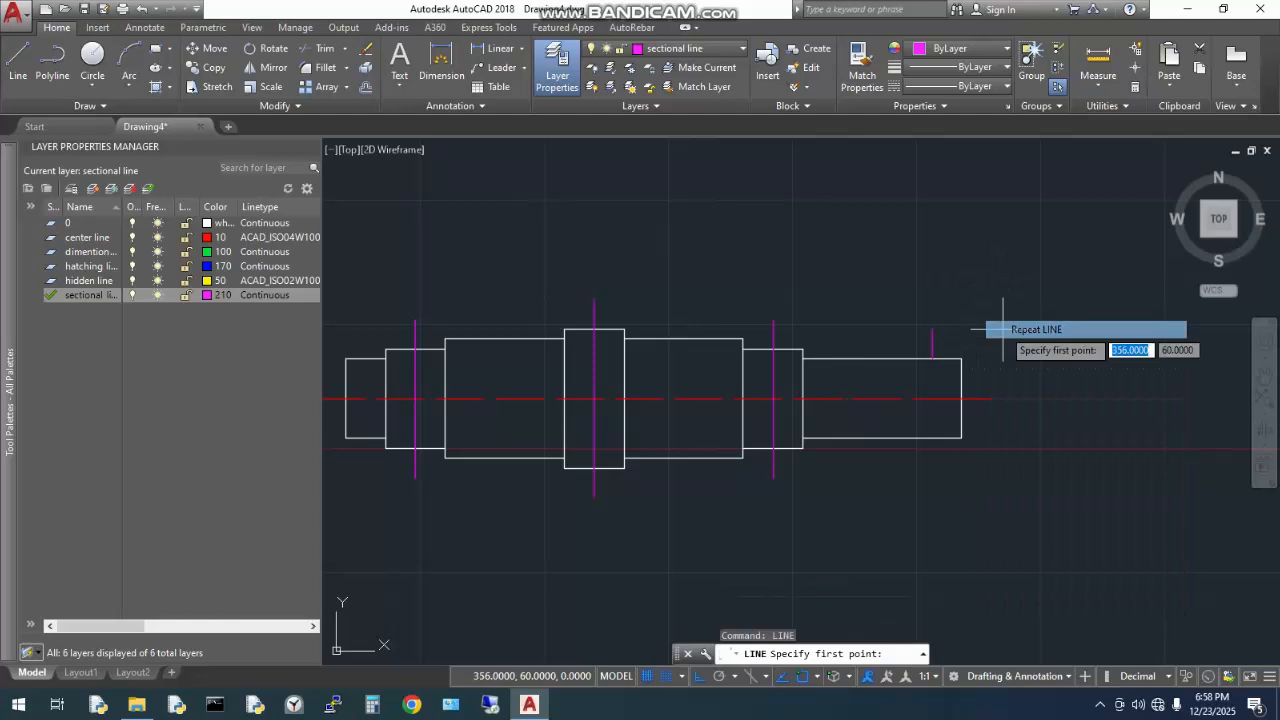
click(932, 329)
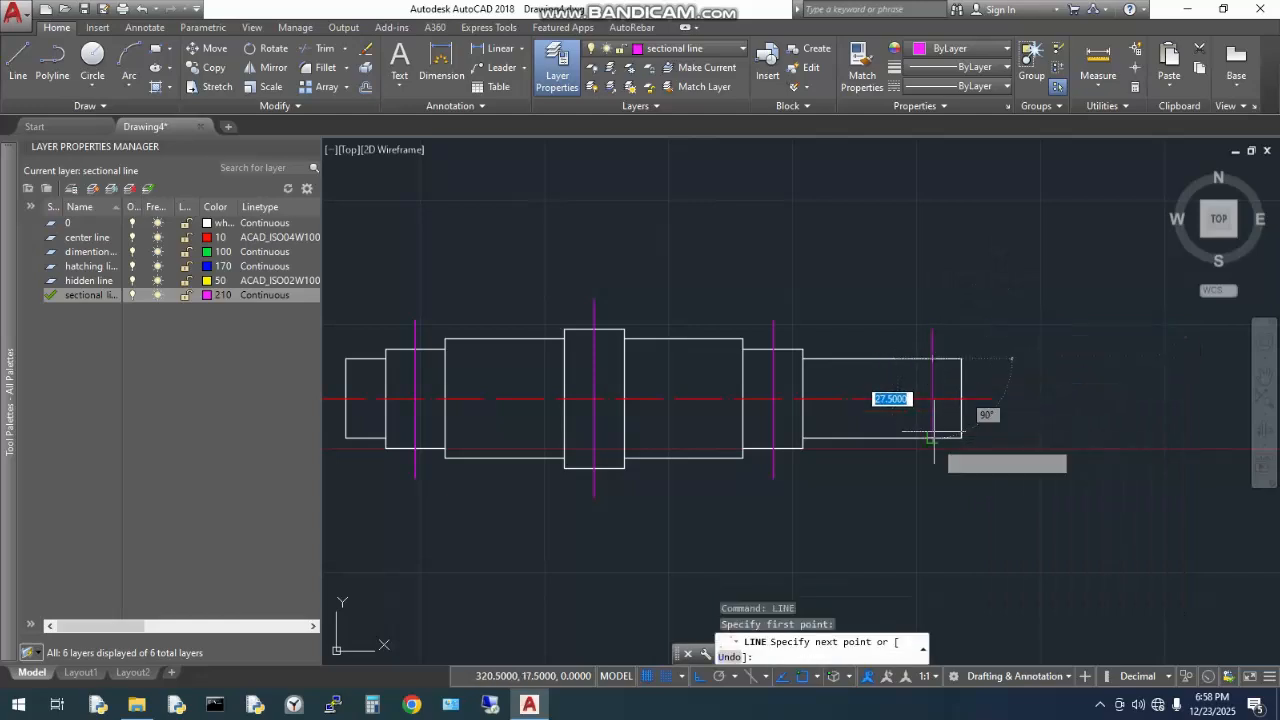
click(932, 438)
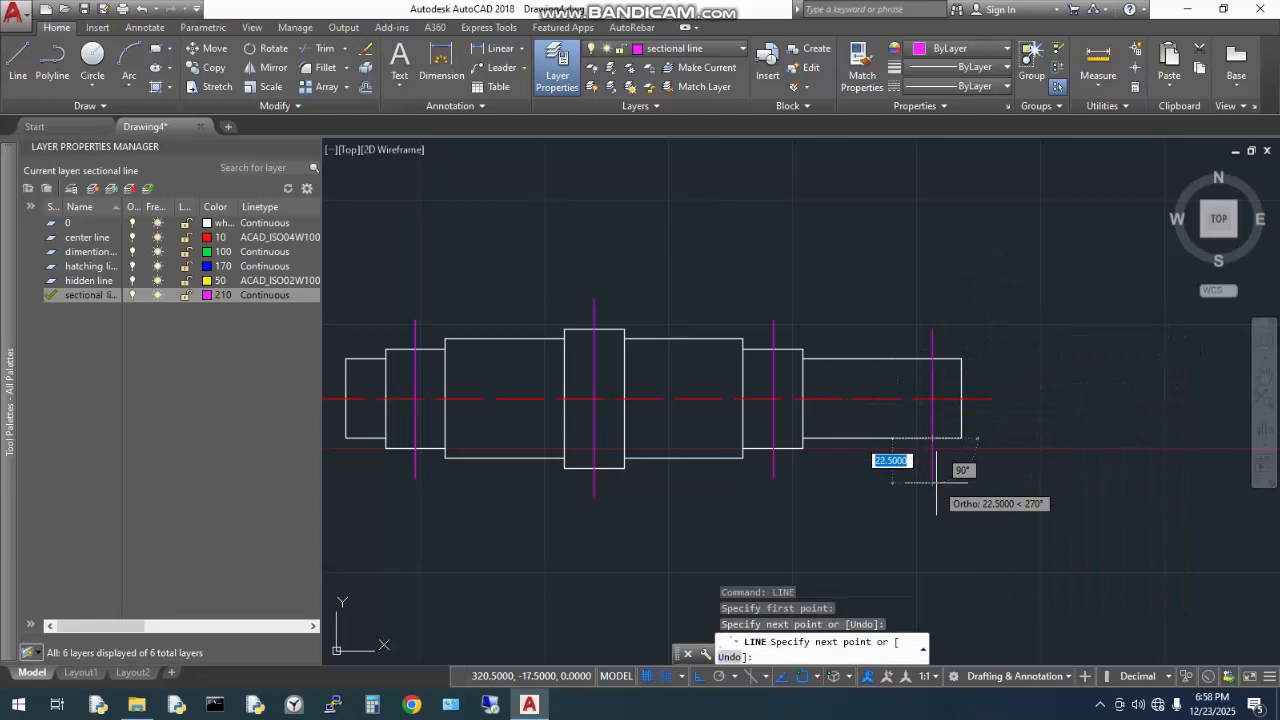
text(15)
key(Return)
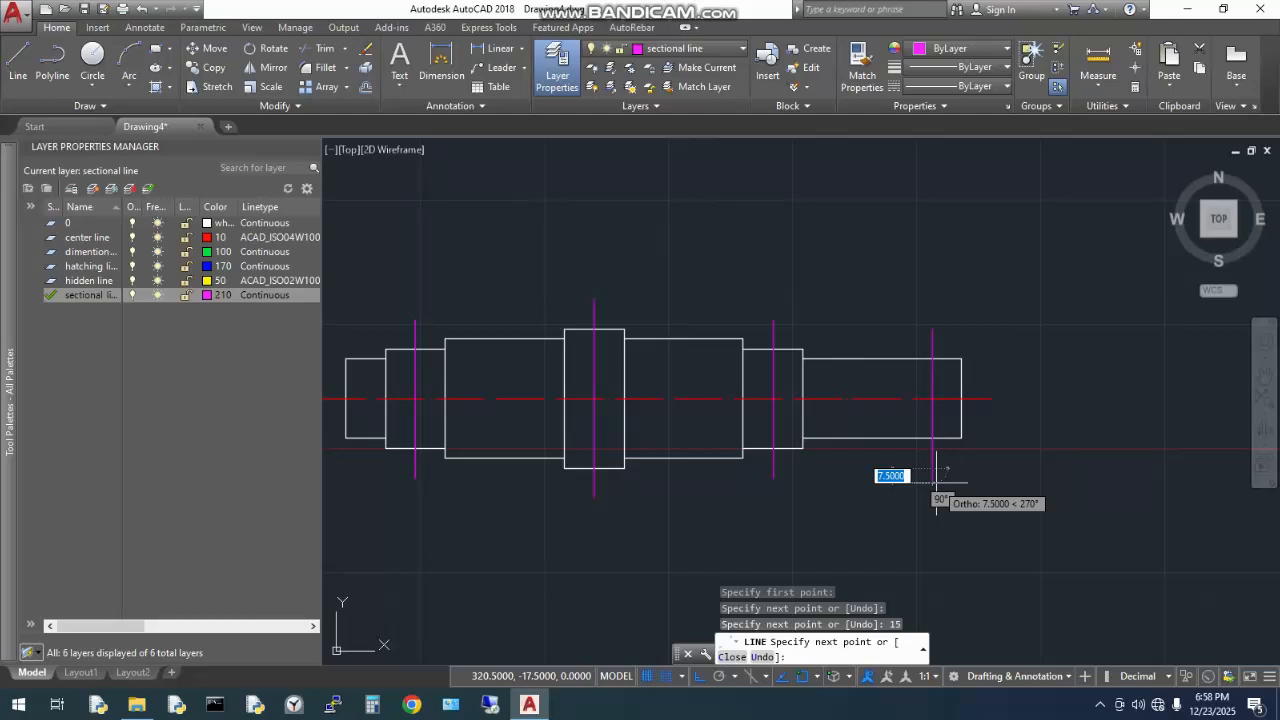
key(Escape)
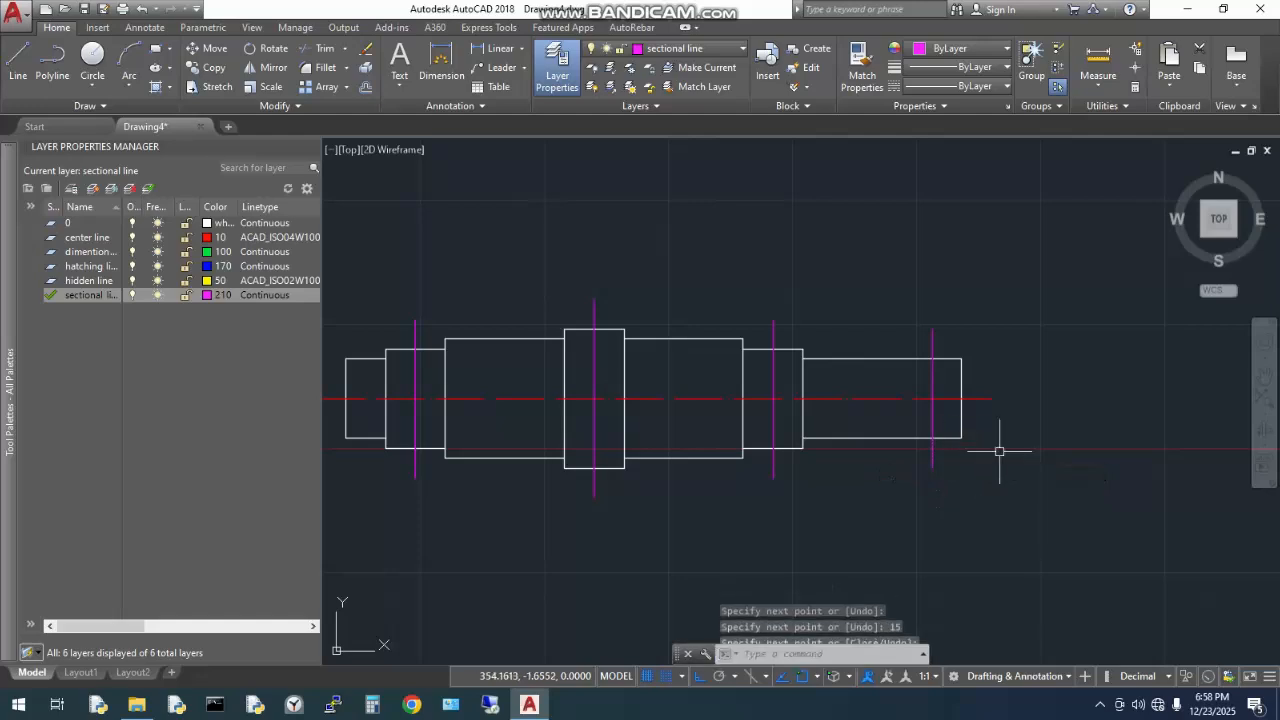
- Make the hidden line layer current and turn off the sectional line and center line layers
middle_drag(562, 296, 711, 257)
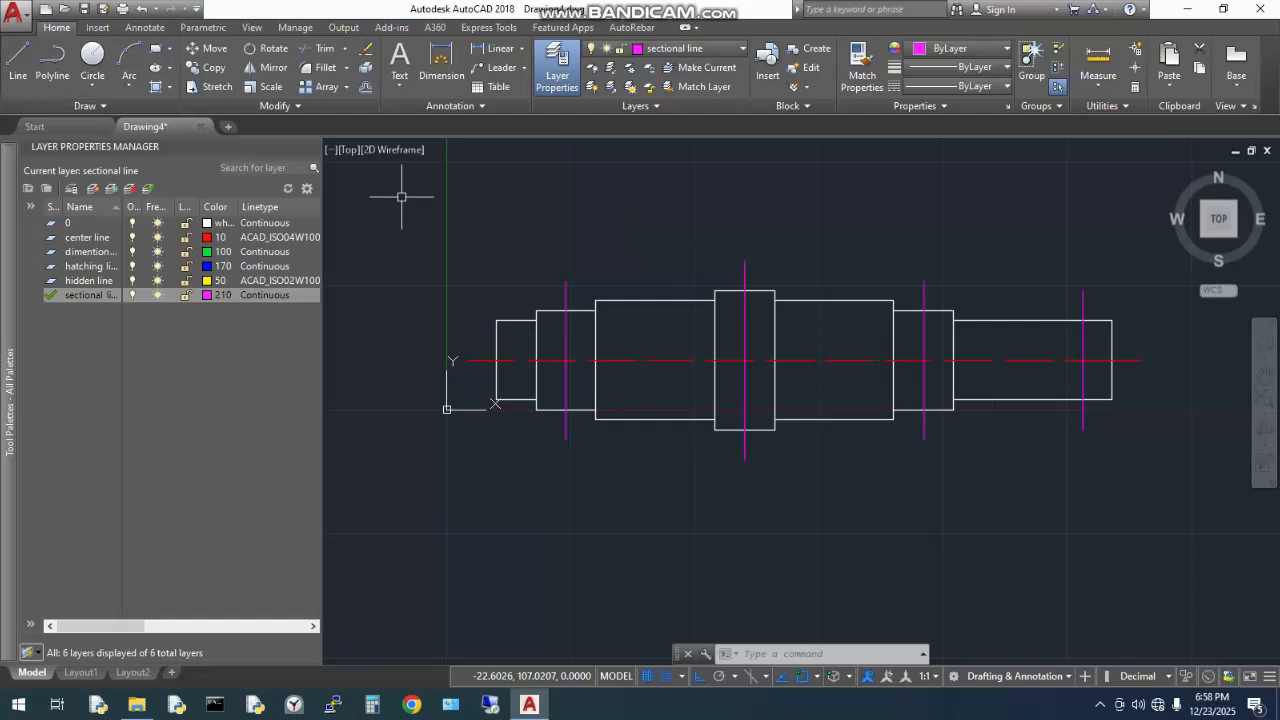
double_click(68, 223)
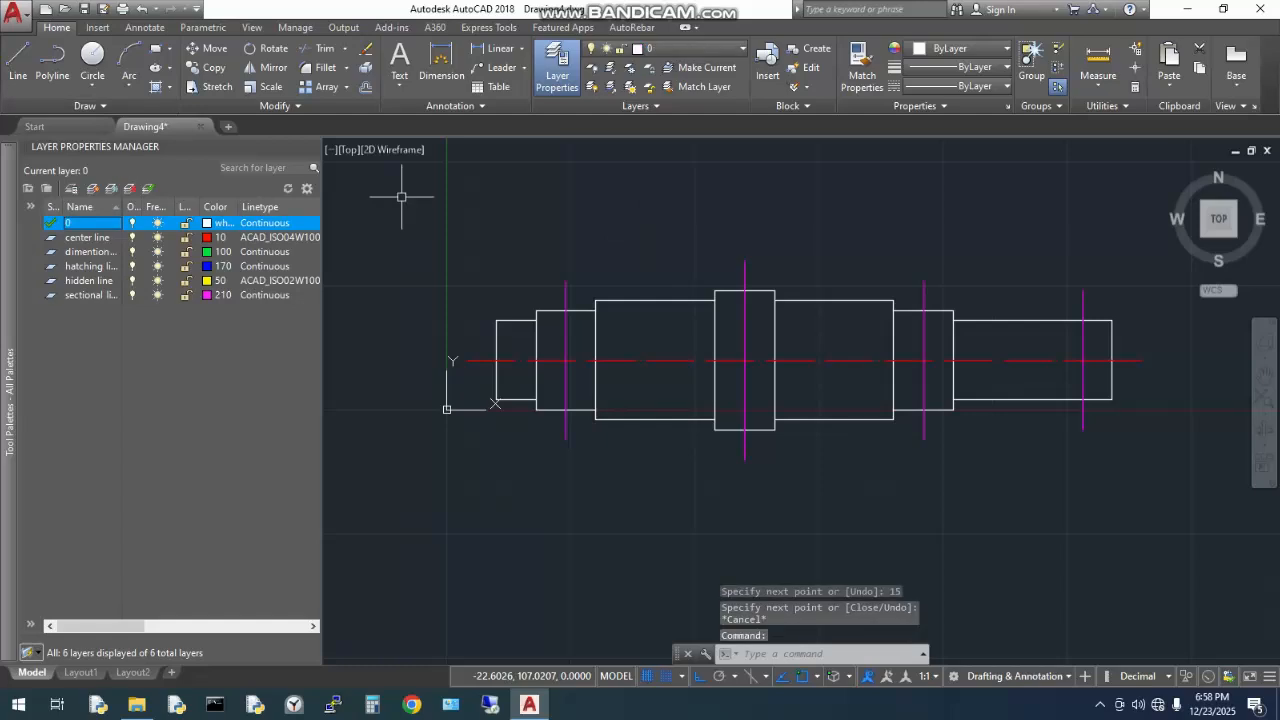
double_click(88, 281)
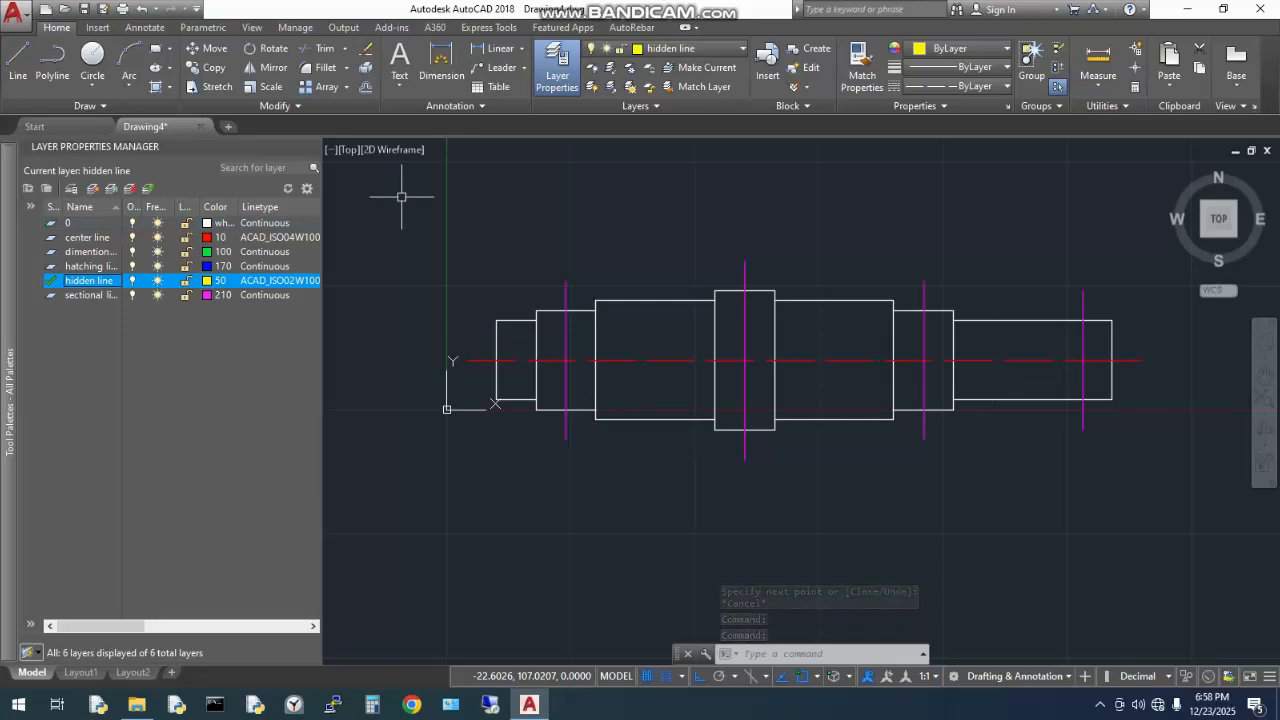
click(132, 295)
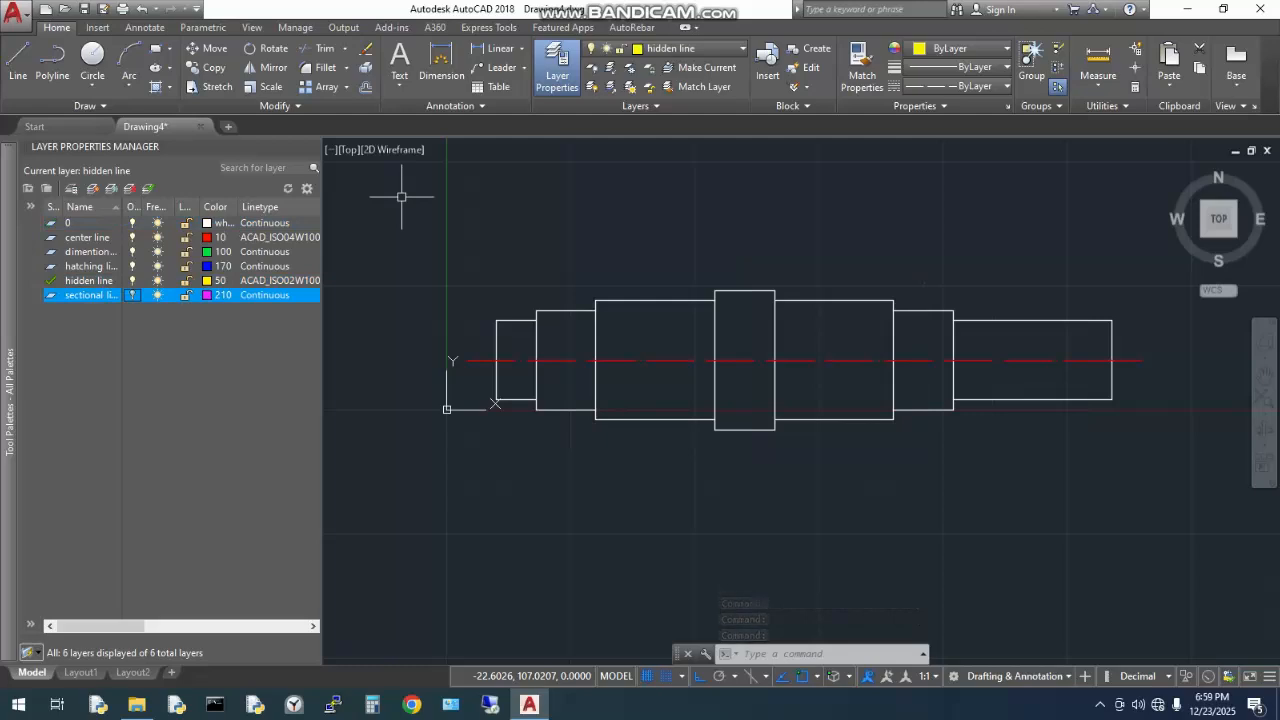
click(87, 237)
click(132, 237)
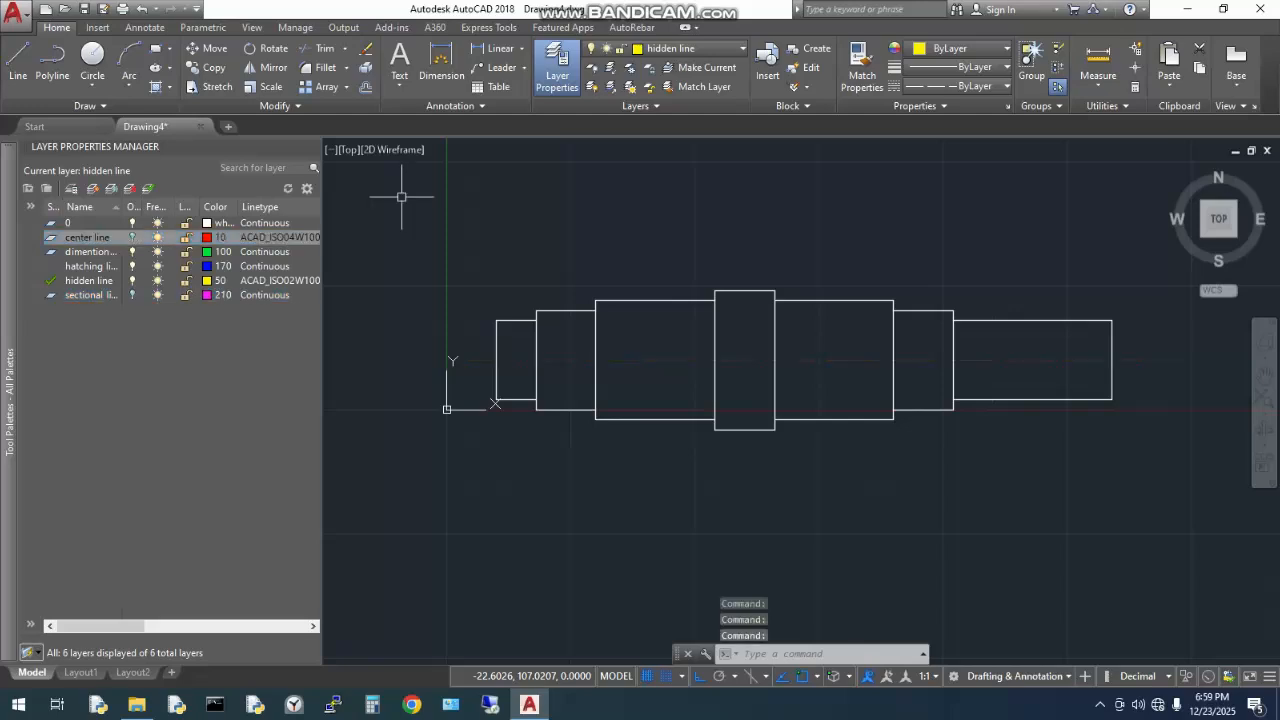
- Draw a 30-unit horizontal line along the shaft axis across the second block, from its left edge to its right edge
right_click(542, 224)
click(556, 234)
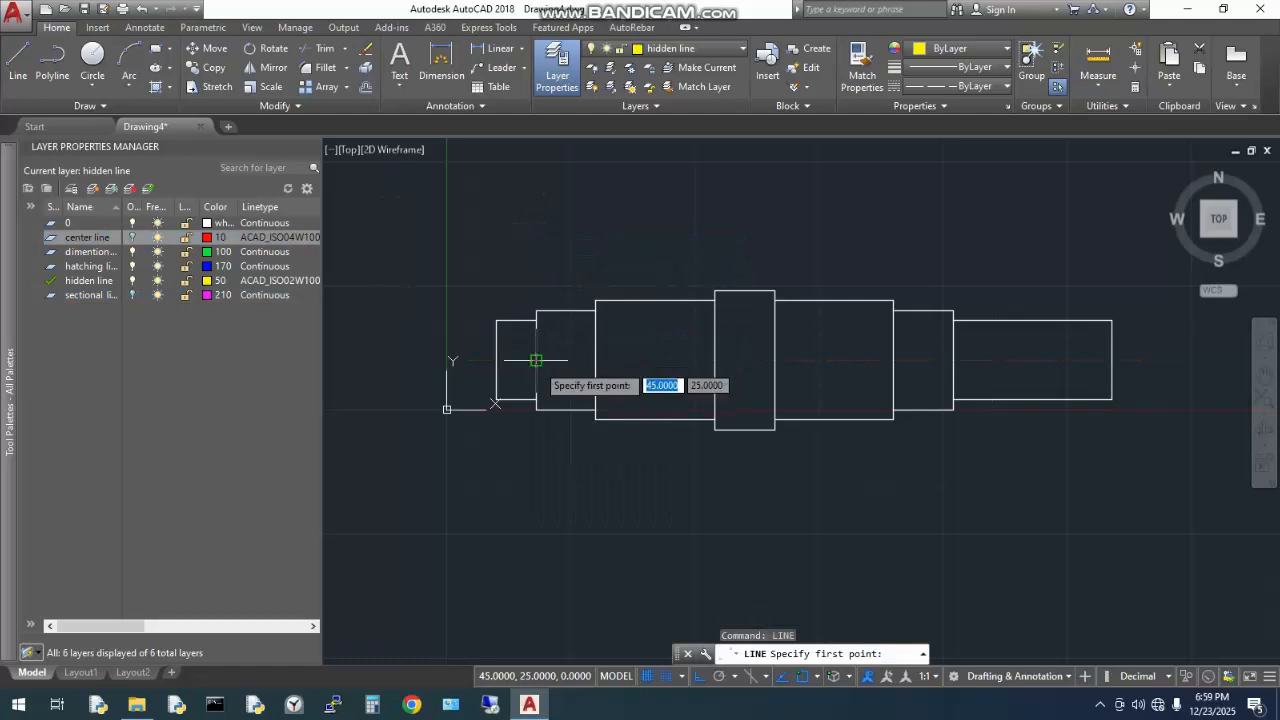
click(536, 360)
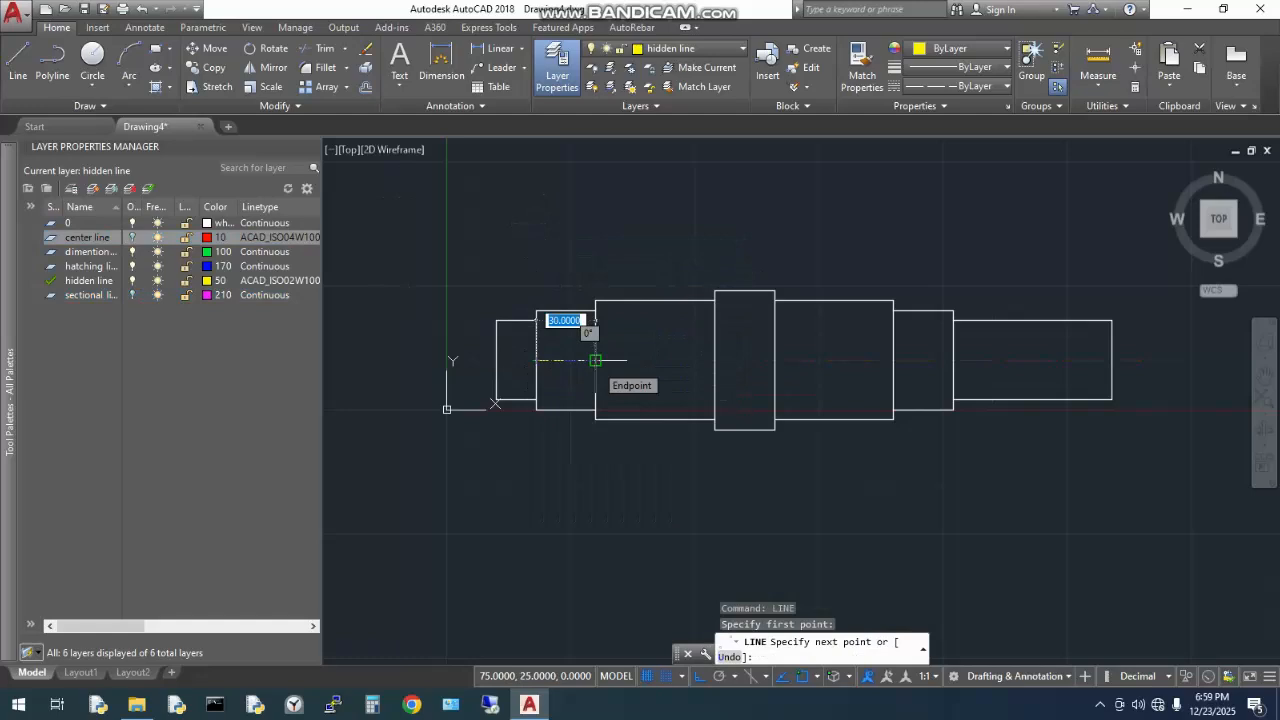
click(595, 360)
key(Escape)
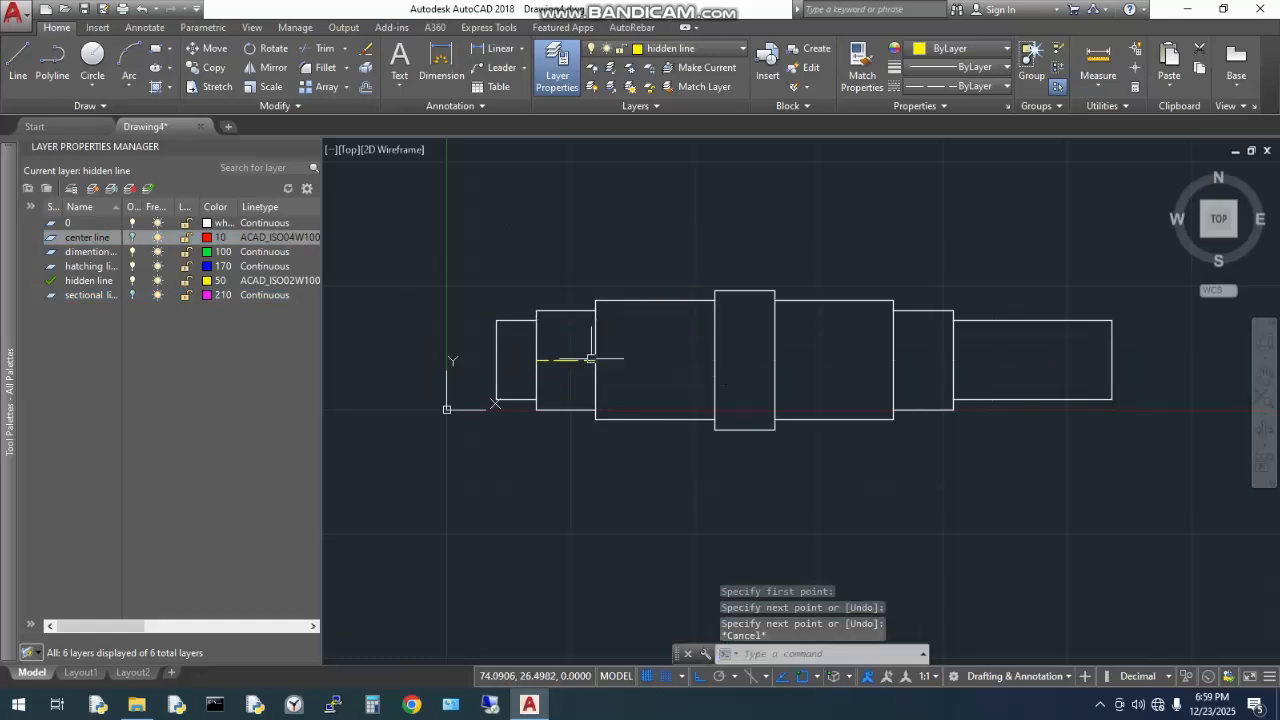
scroll(560, 362, up, 6)
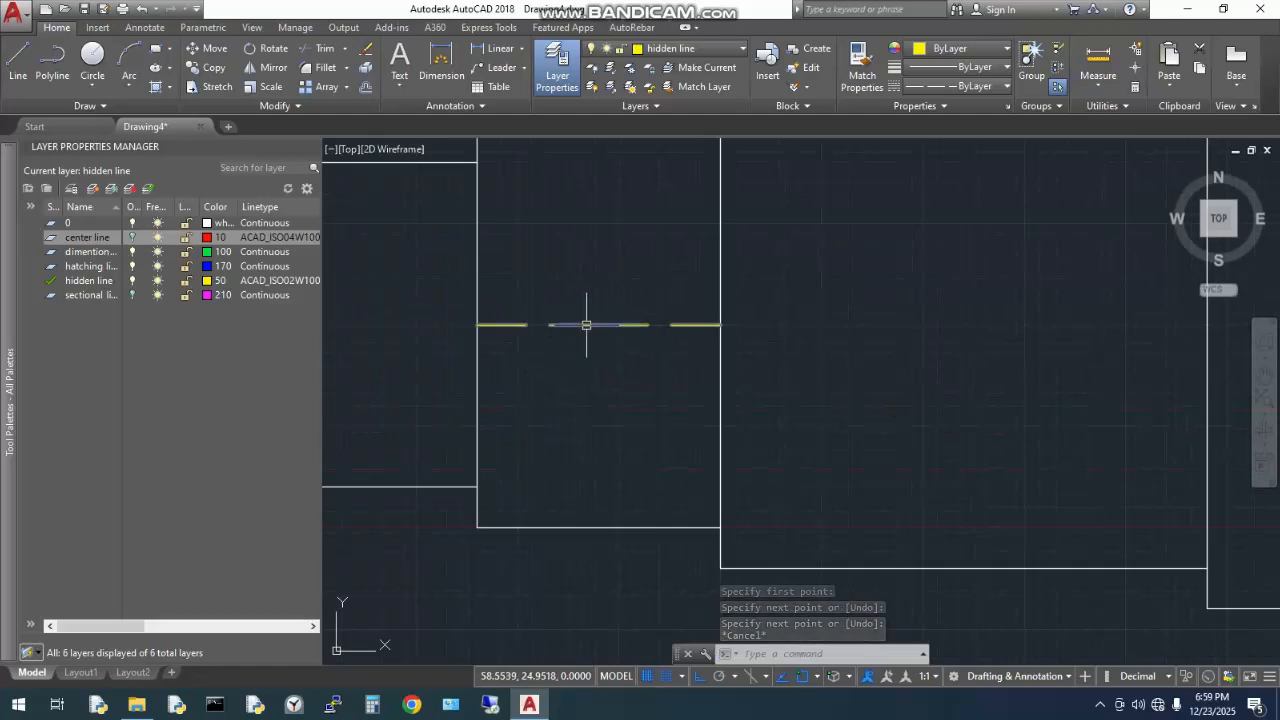
- Offset the second block's hidden line on the shaft axis by 5 units, once above and once below
click(586, 324)
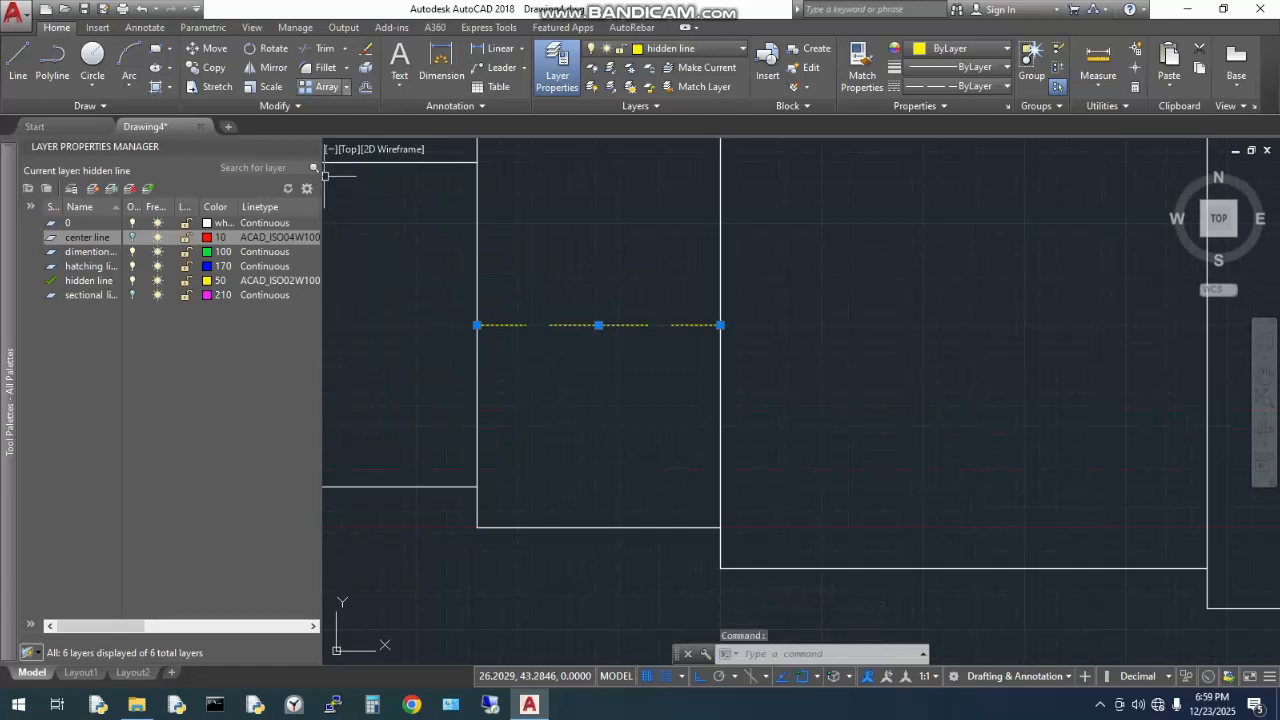
text(o)
key(Return)
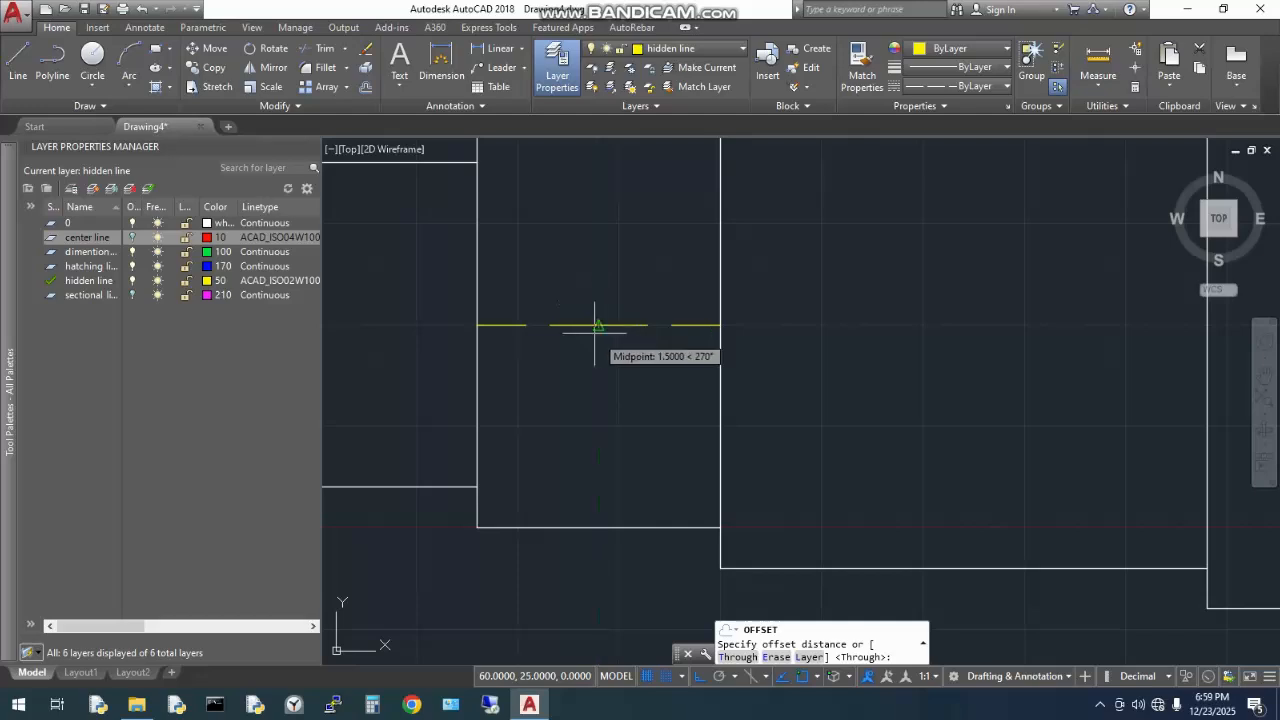
click(598, 325)
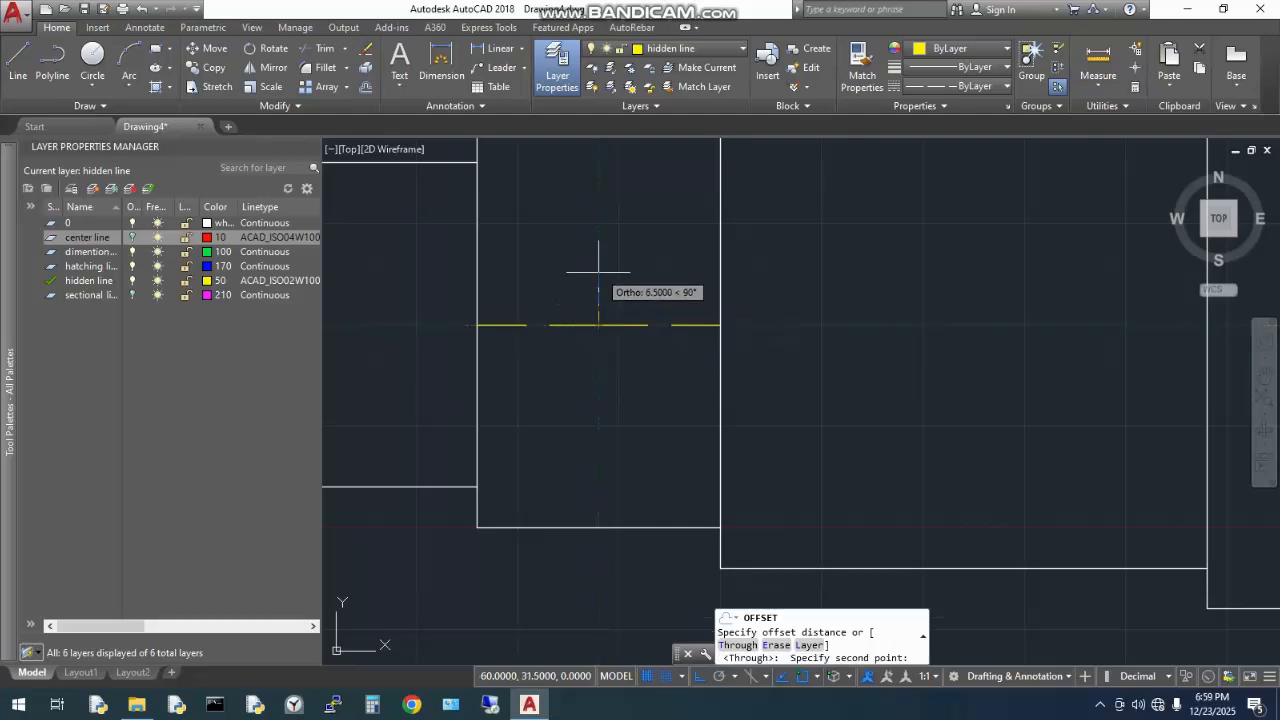
text(5)
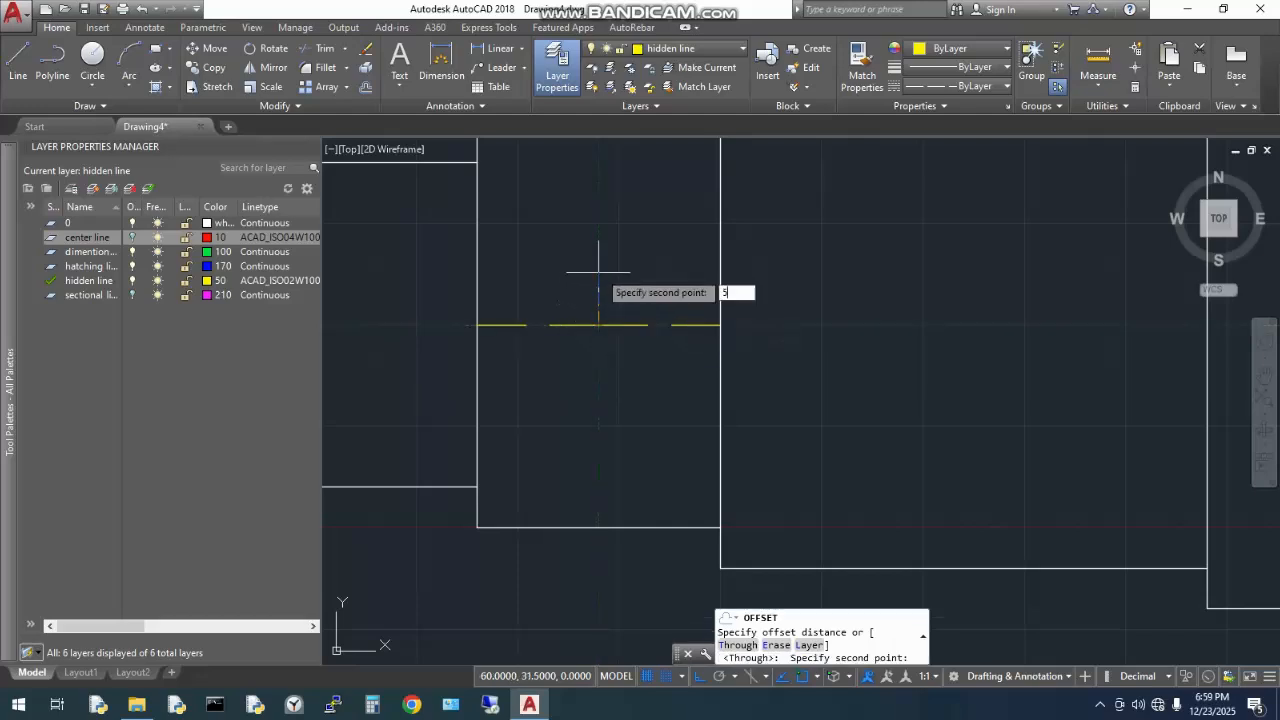
key(Return)
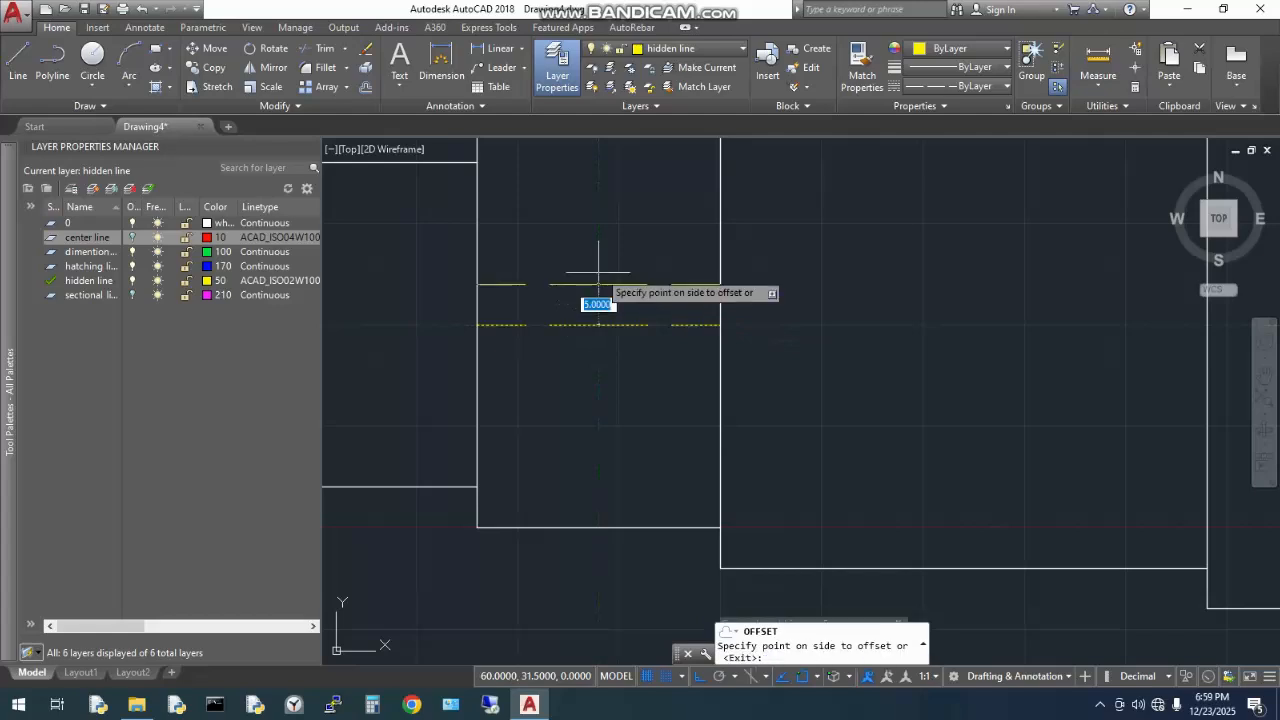
click(598, 272)
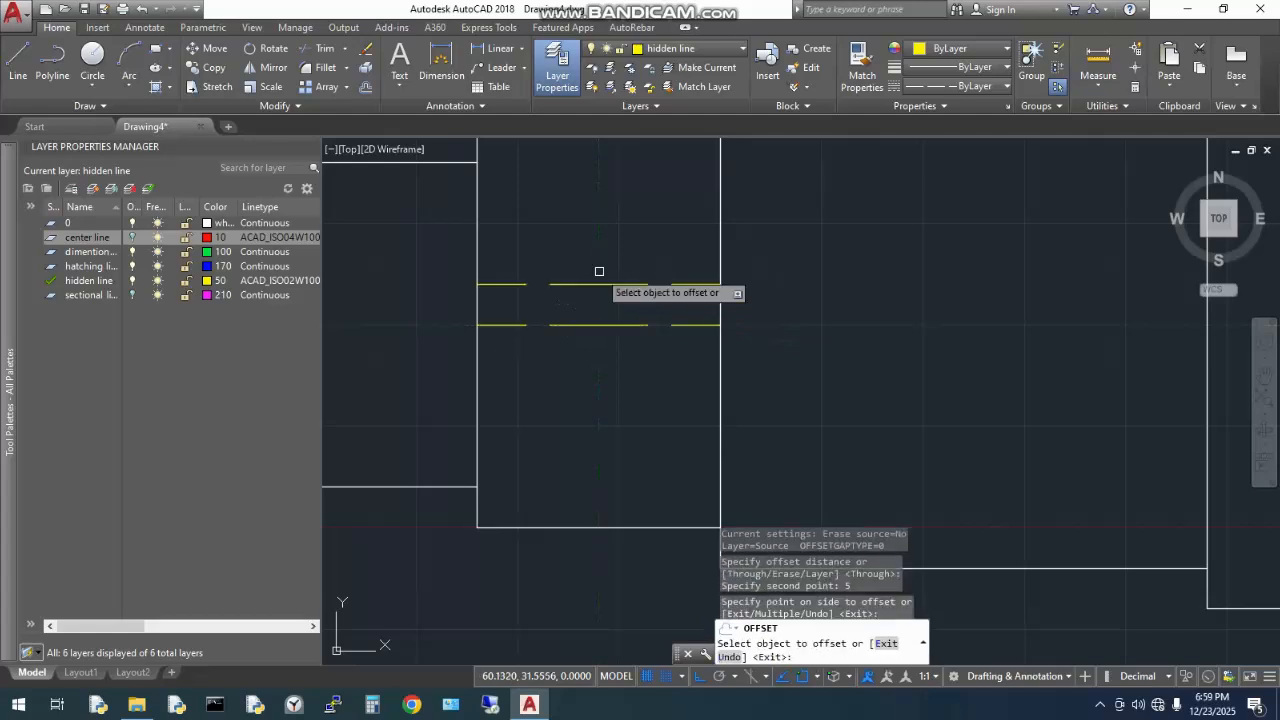
click(598, 323)
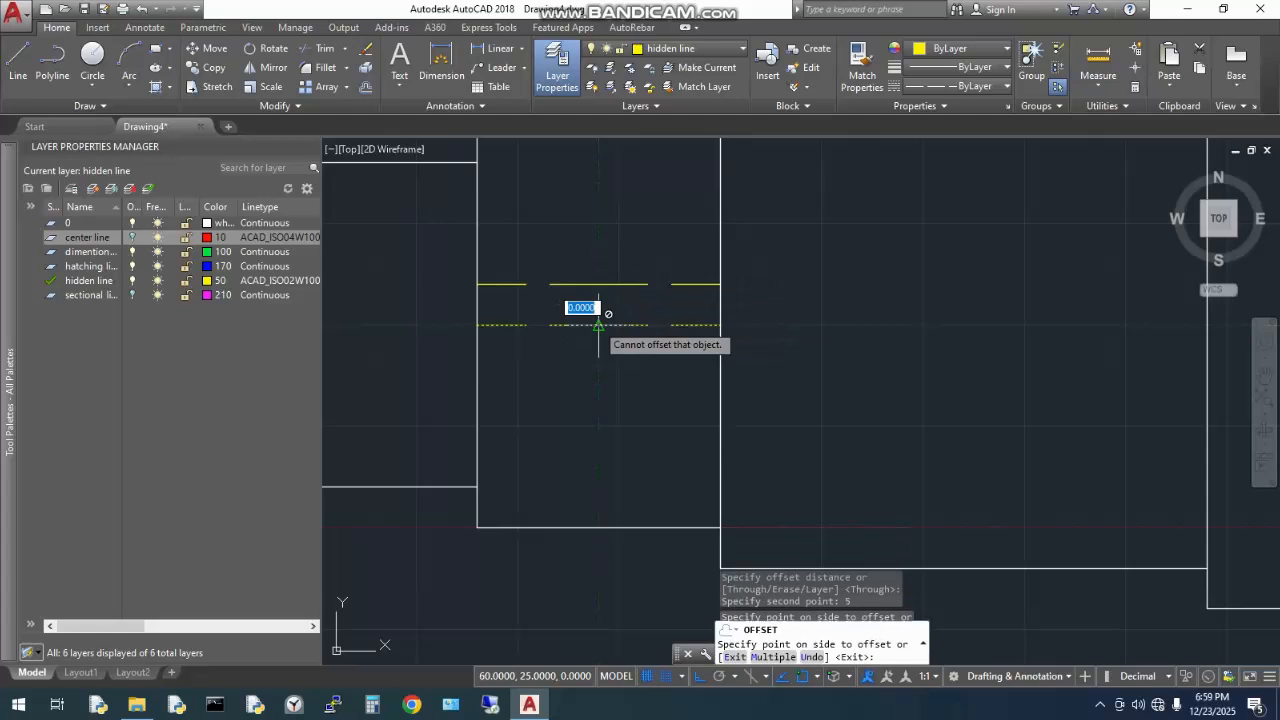
click(588, 378)
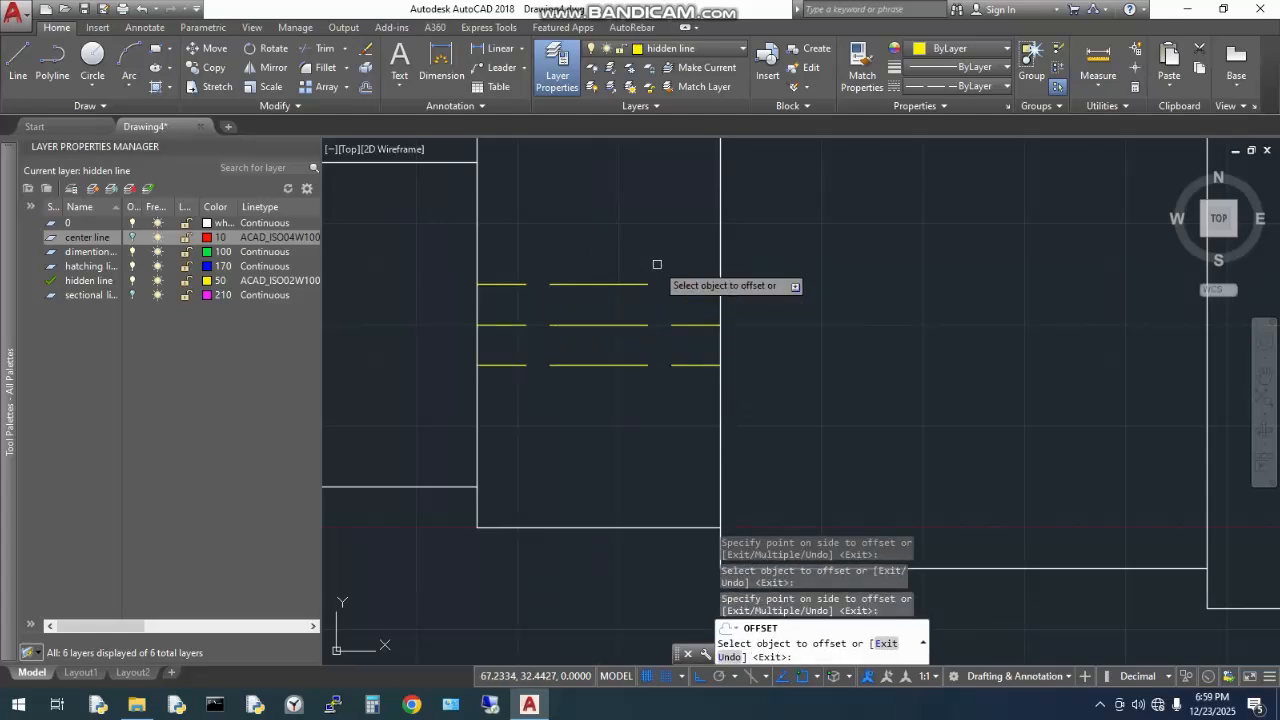
scroll(657, 264, down, 2)
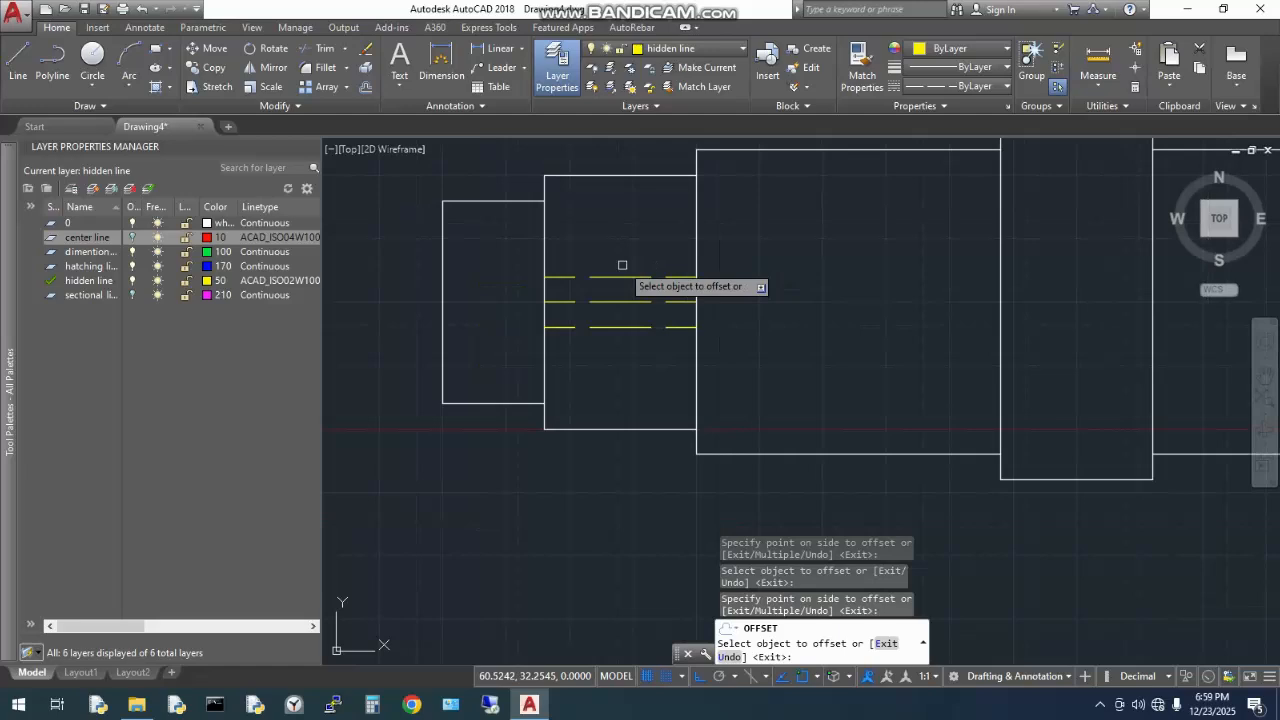
key(Escape)
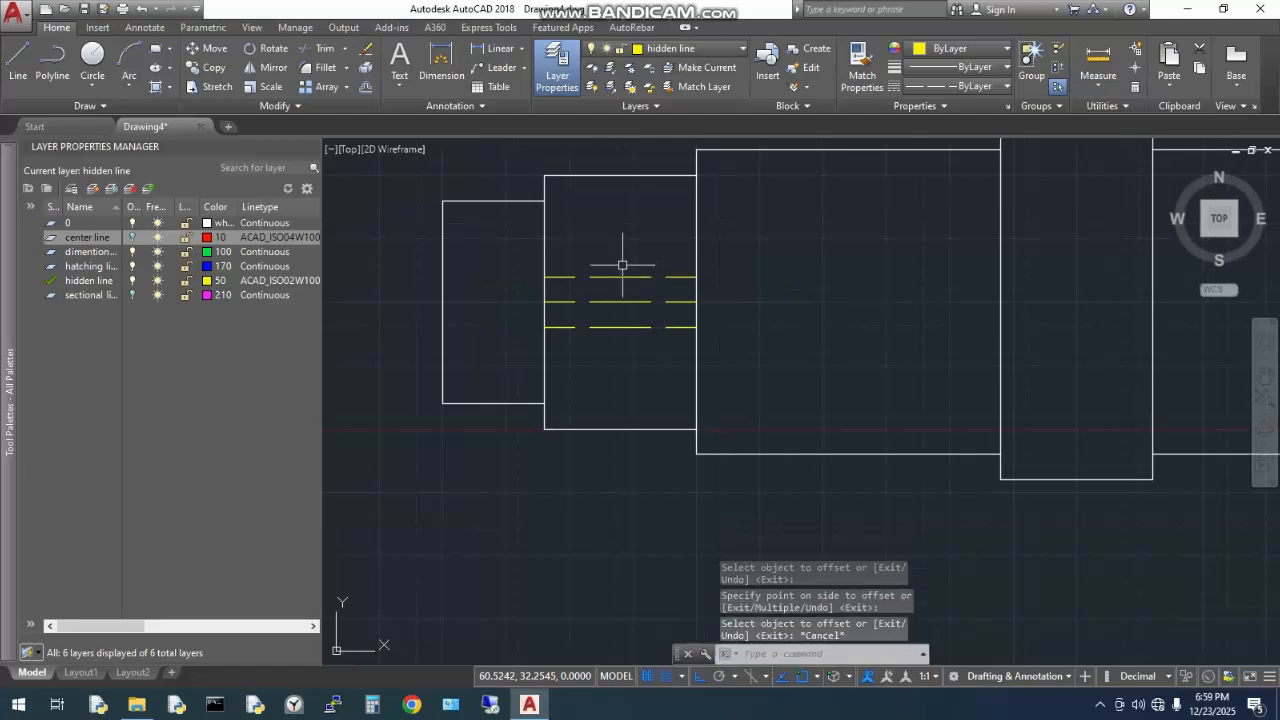
- Delete the middle hidden line on the shaft axis, between the two offset copies
click(622, 277)
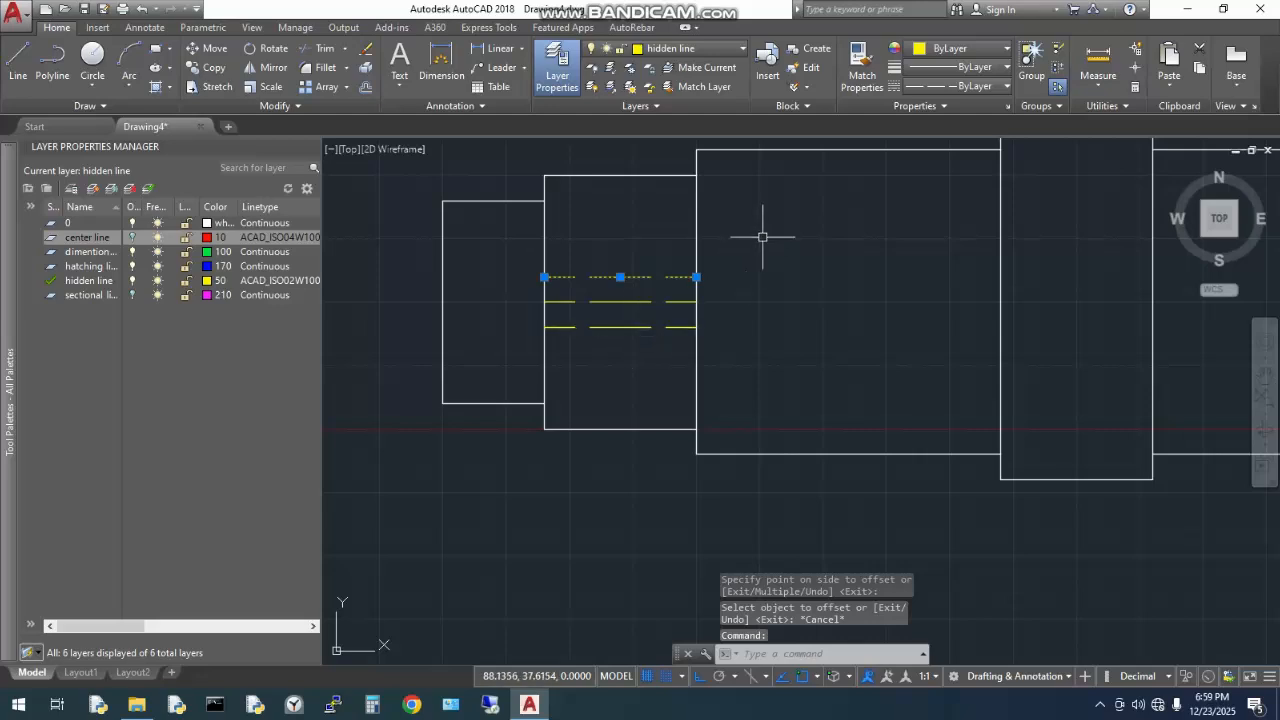
key(Escape)
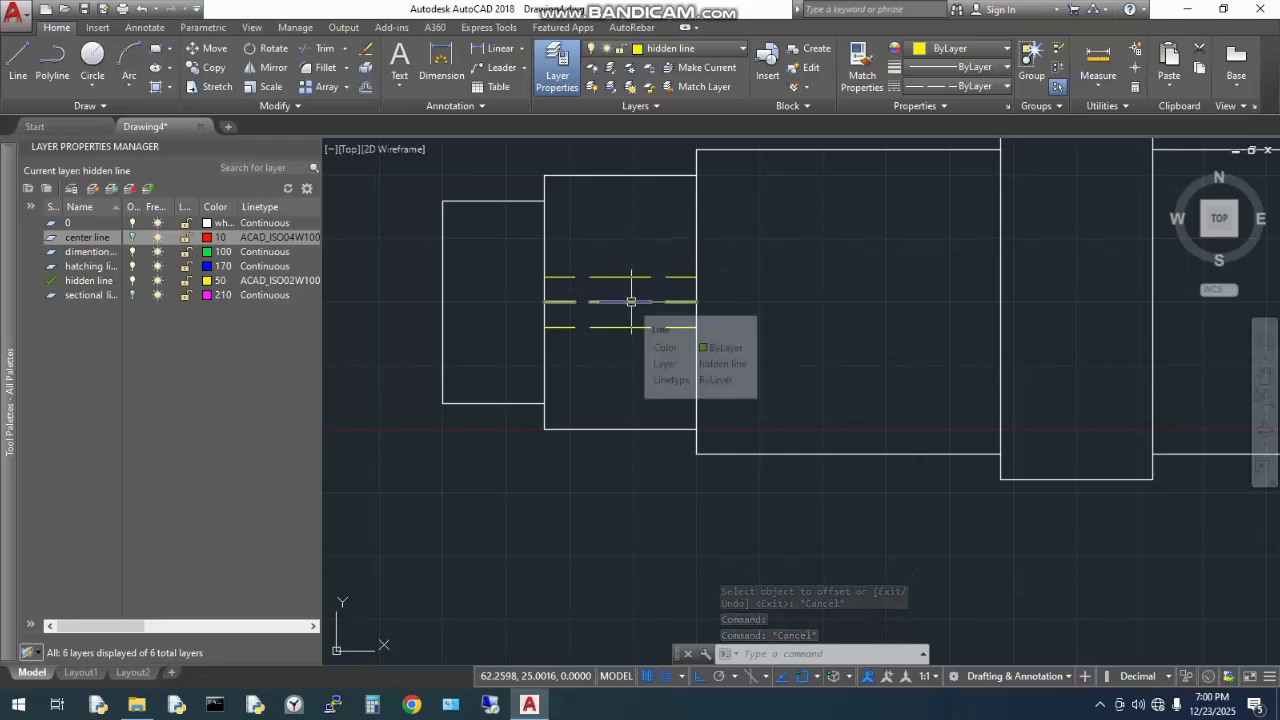
click(631, 301)
key(Delete)
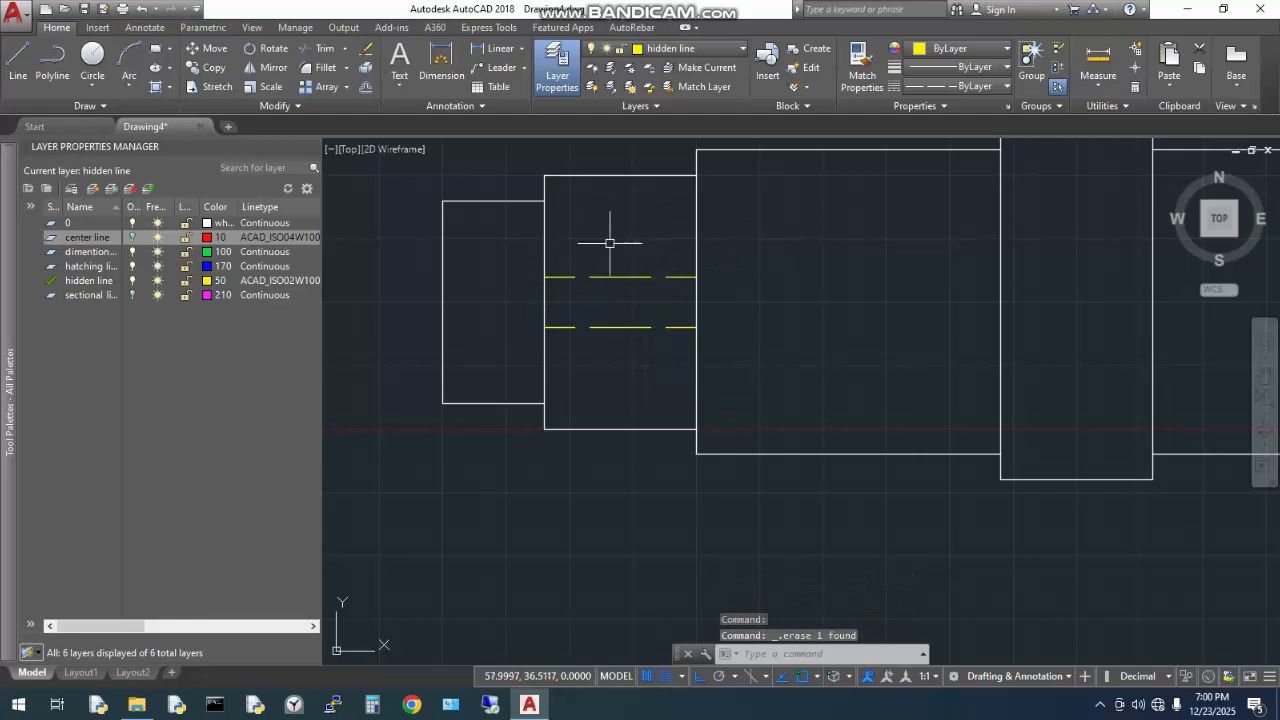
- Draw a vertical line joining the midpoints of the two horizontal hidden lines in the second block
text(L)
key(Return)
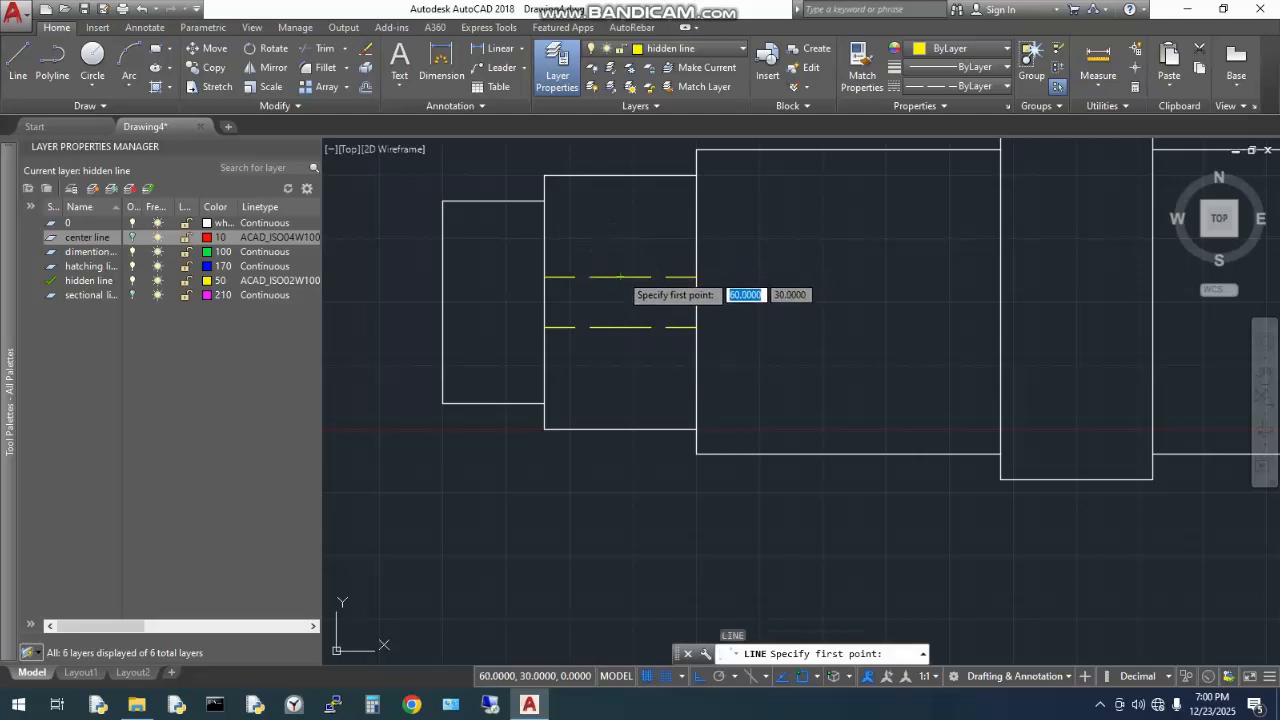
click(620, 276)
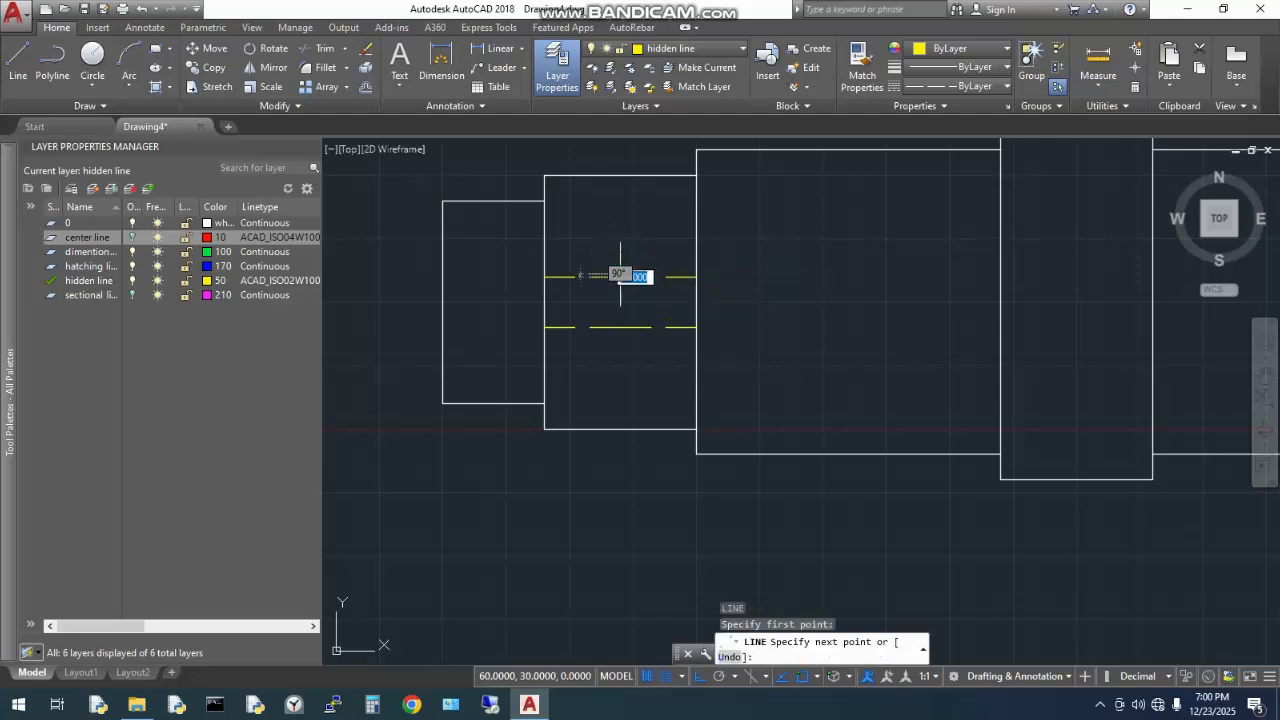
click(620, 327)
key(Return)
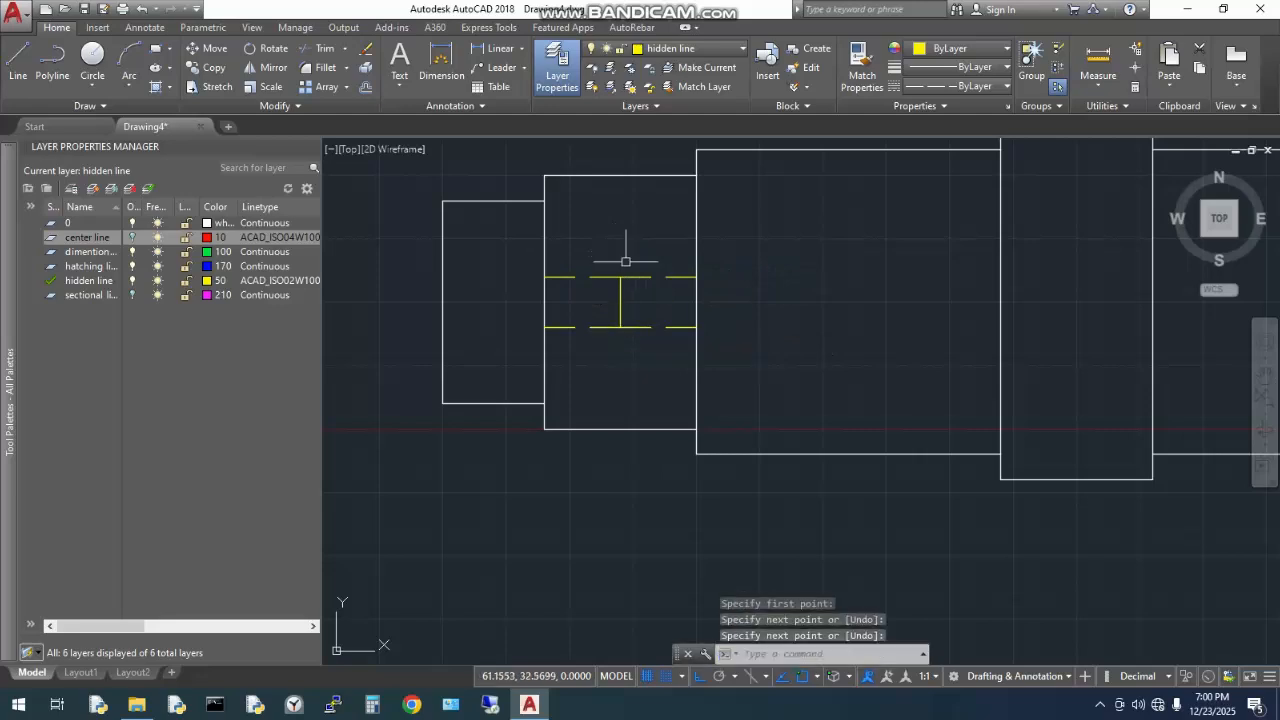
- Offset the short vertical hidden line by 5 units to its left and to its right
click(620, 300)
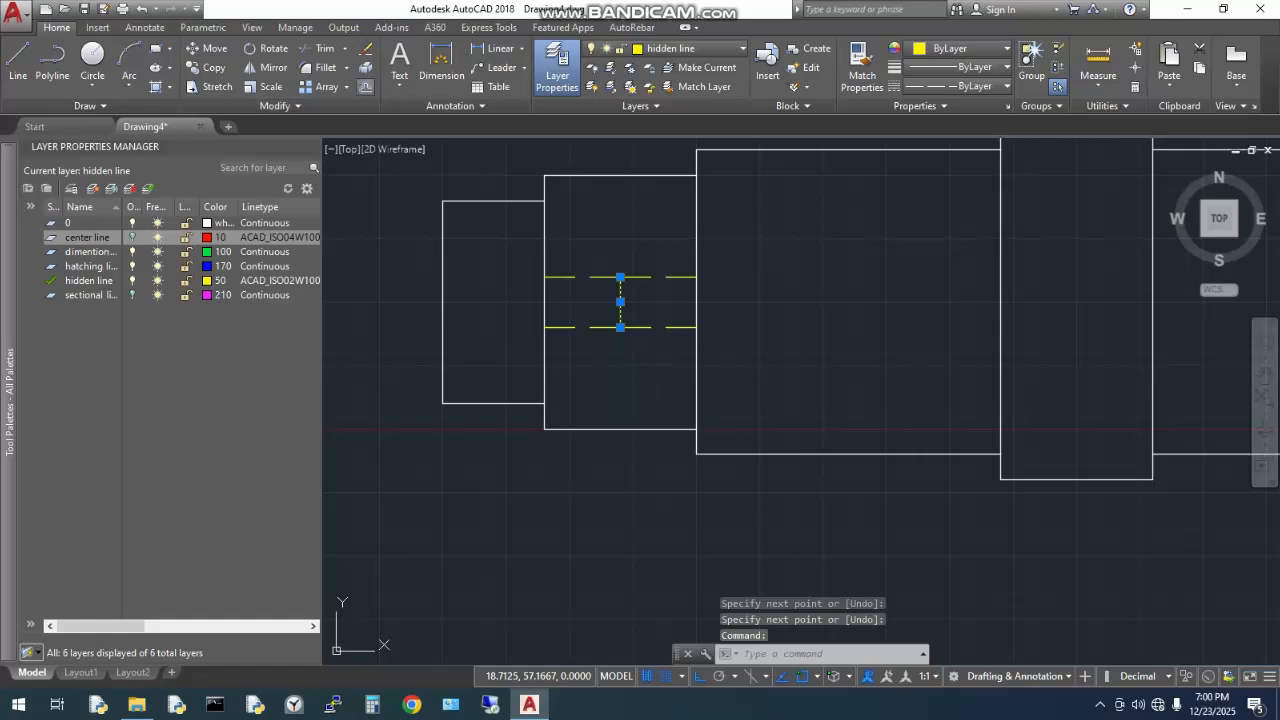
click(366, 86)
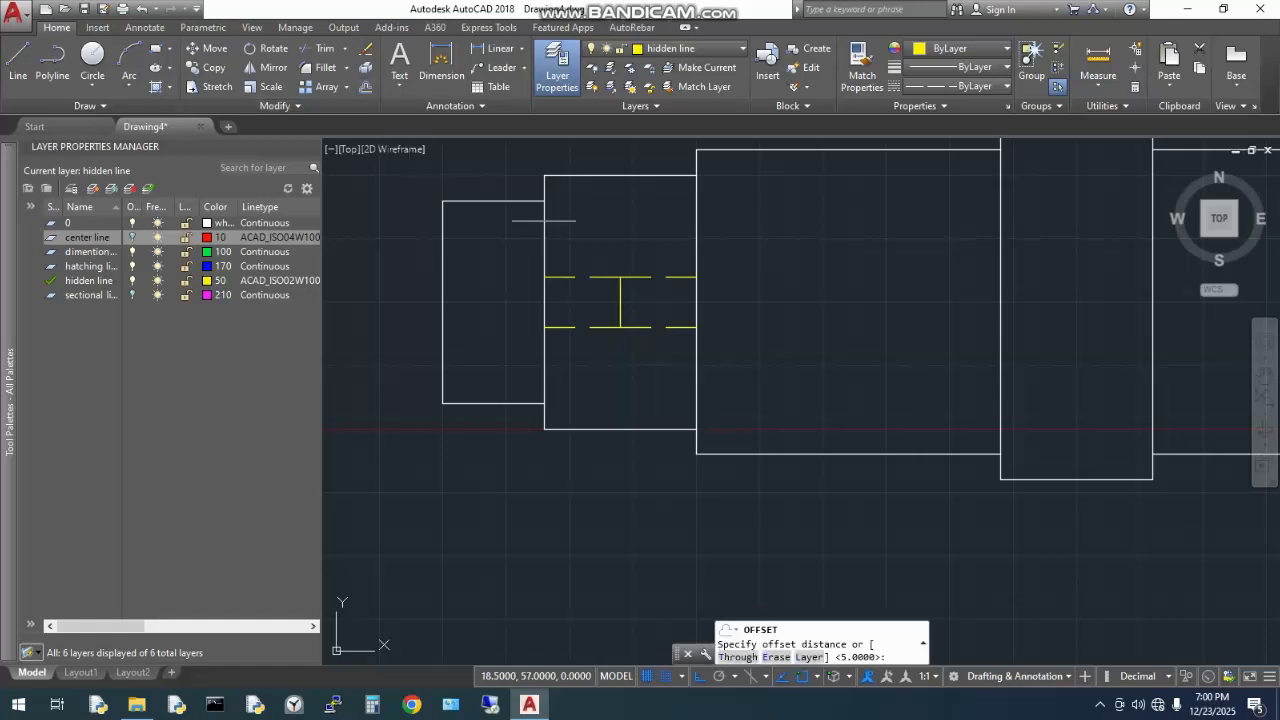
key(Return)
click(620, 292)
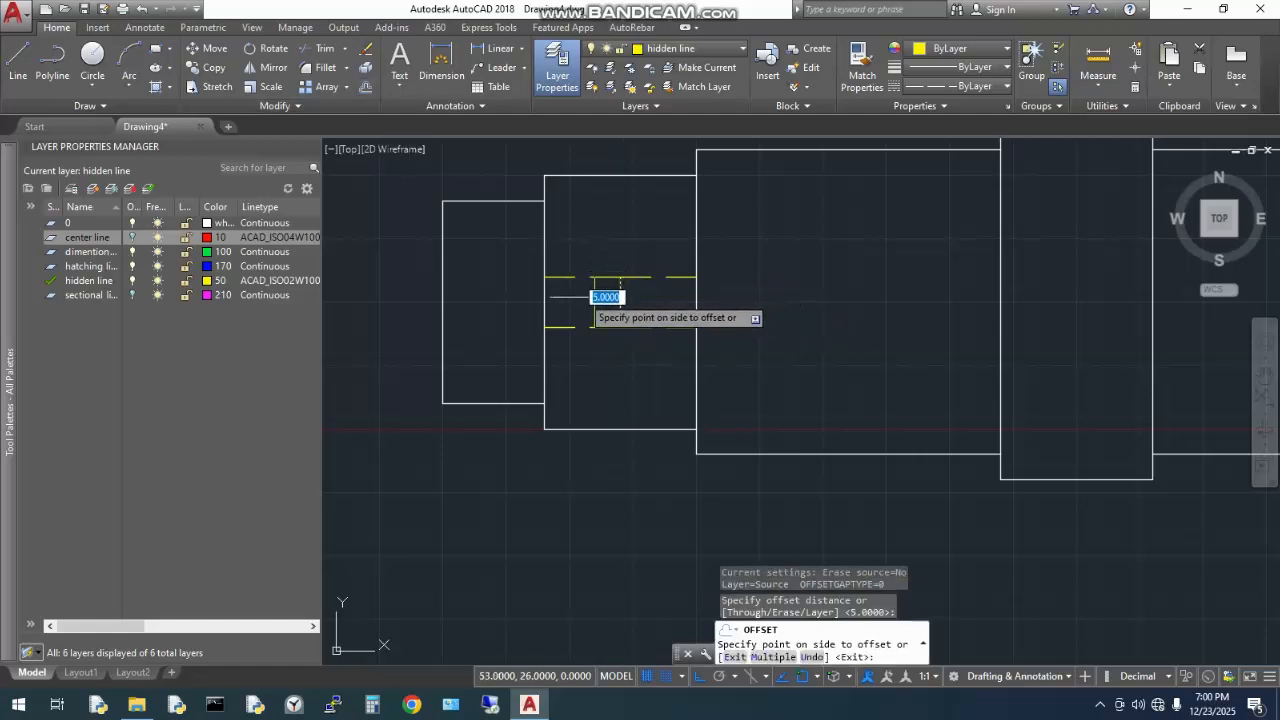
click(582, 295)
click(620, 298)
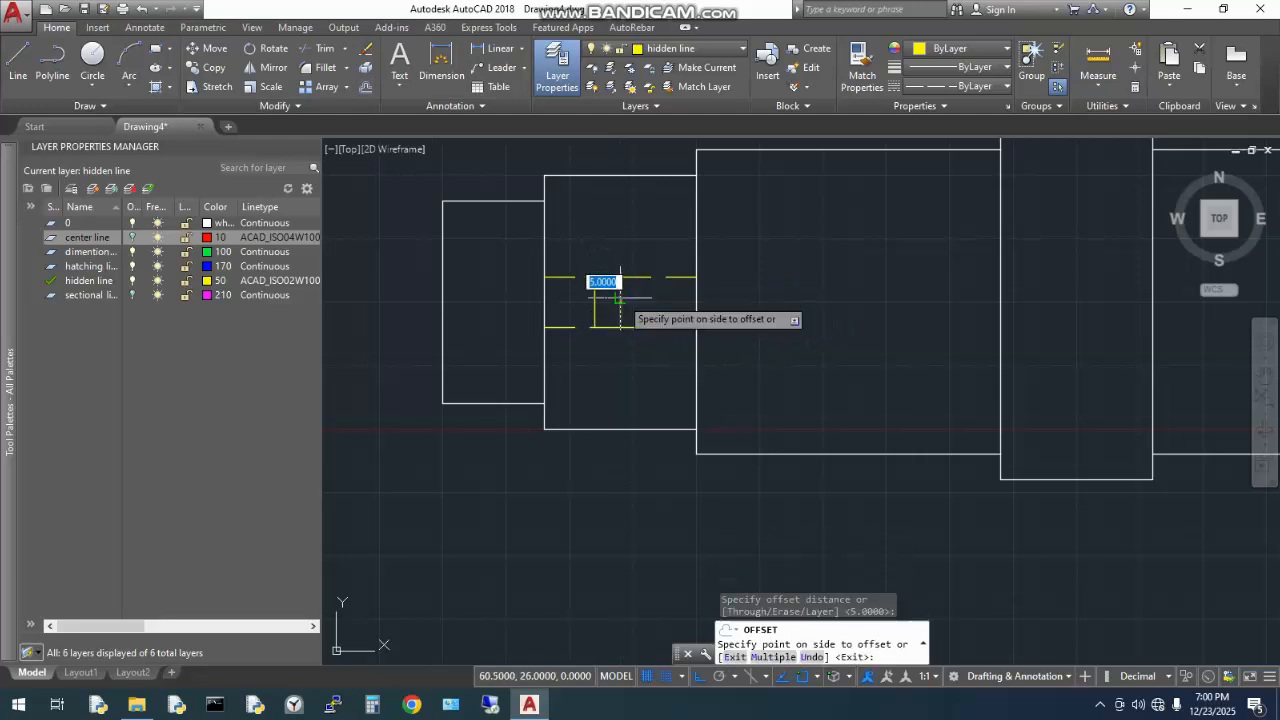
click(660, 297)
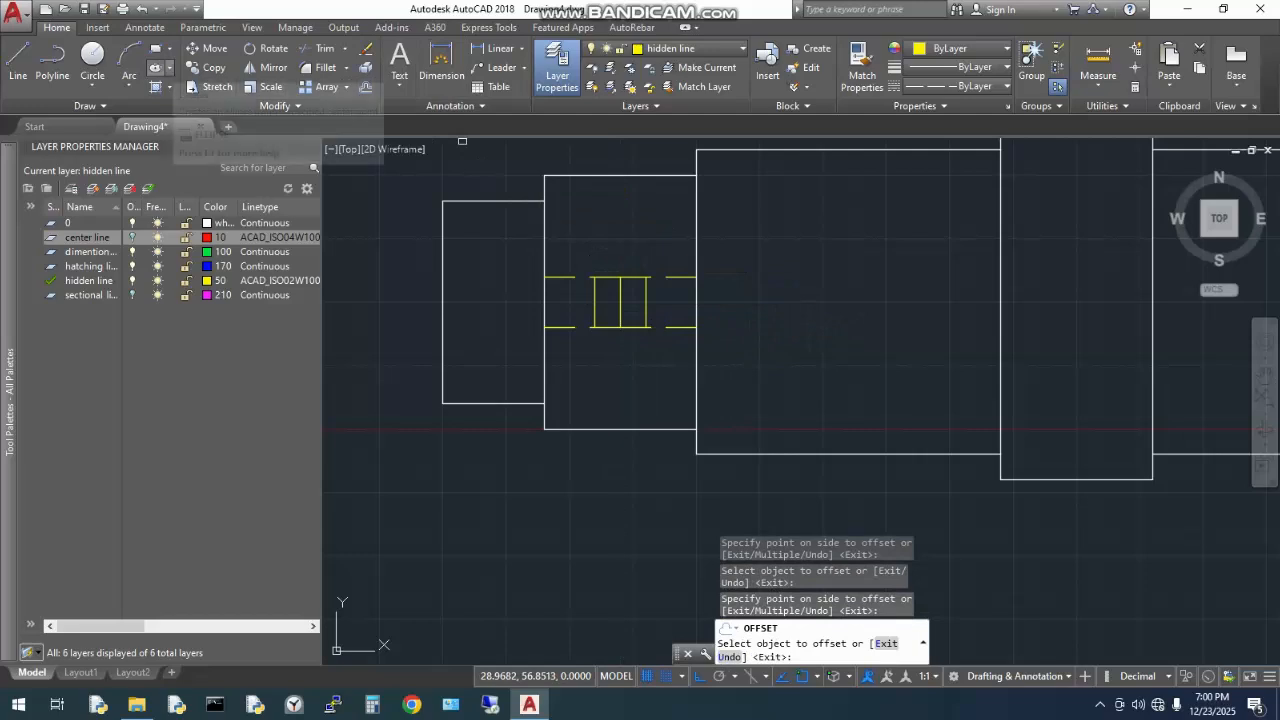
- Draw a two-point circle using the endpoints of the left vertical hidden line as its diameter
click(92, 86)
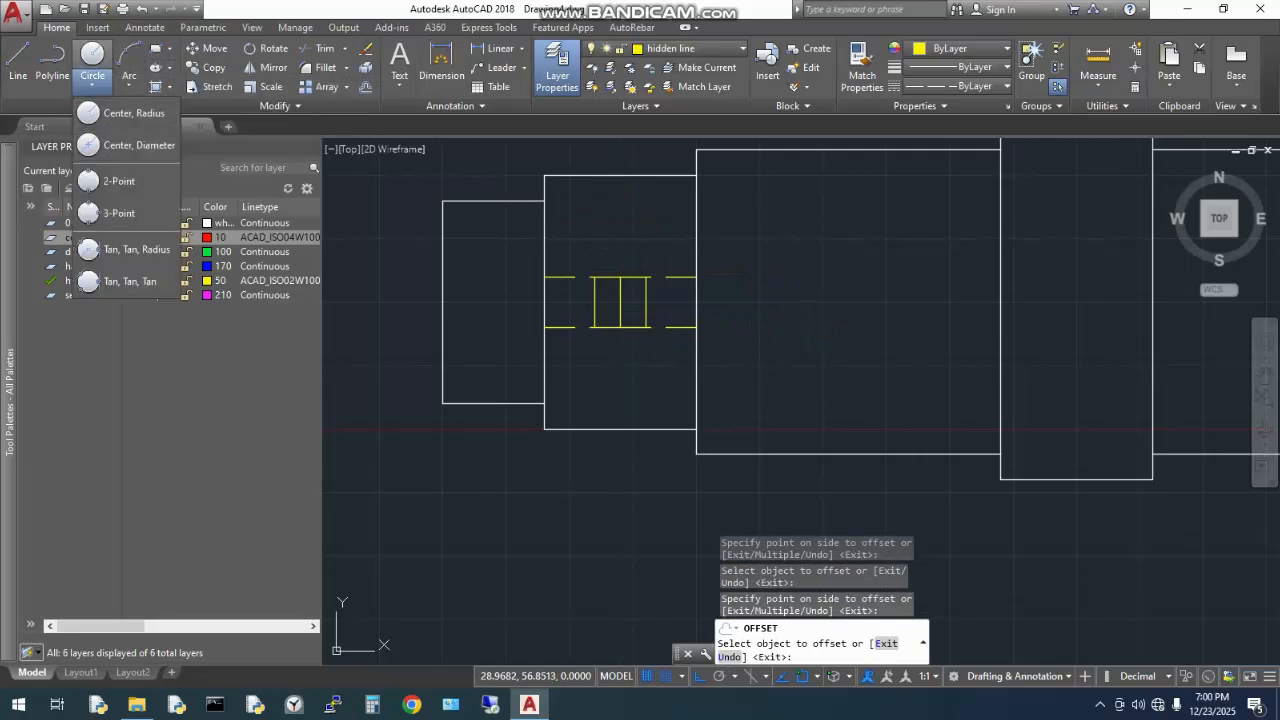
click(118, 181)
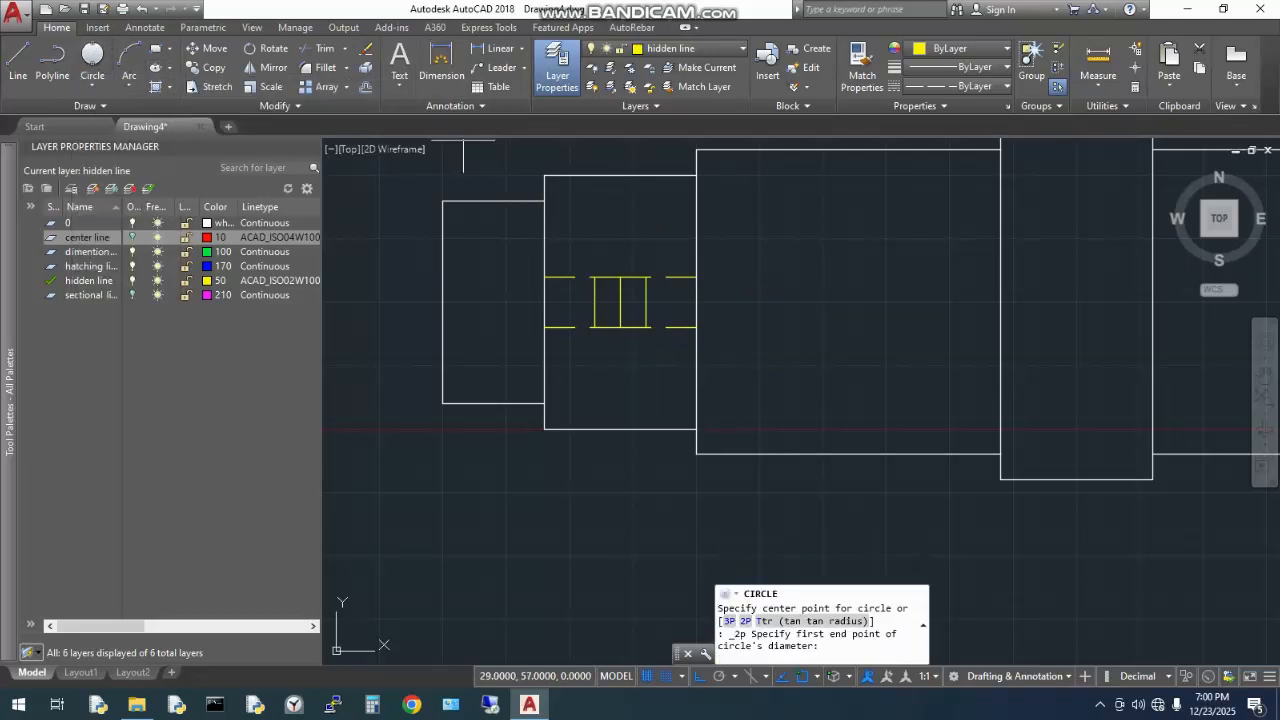
click(594, 327)
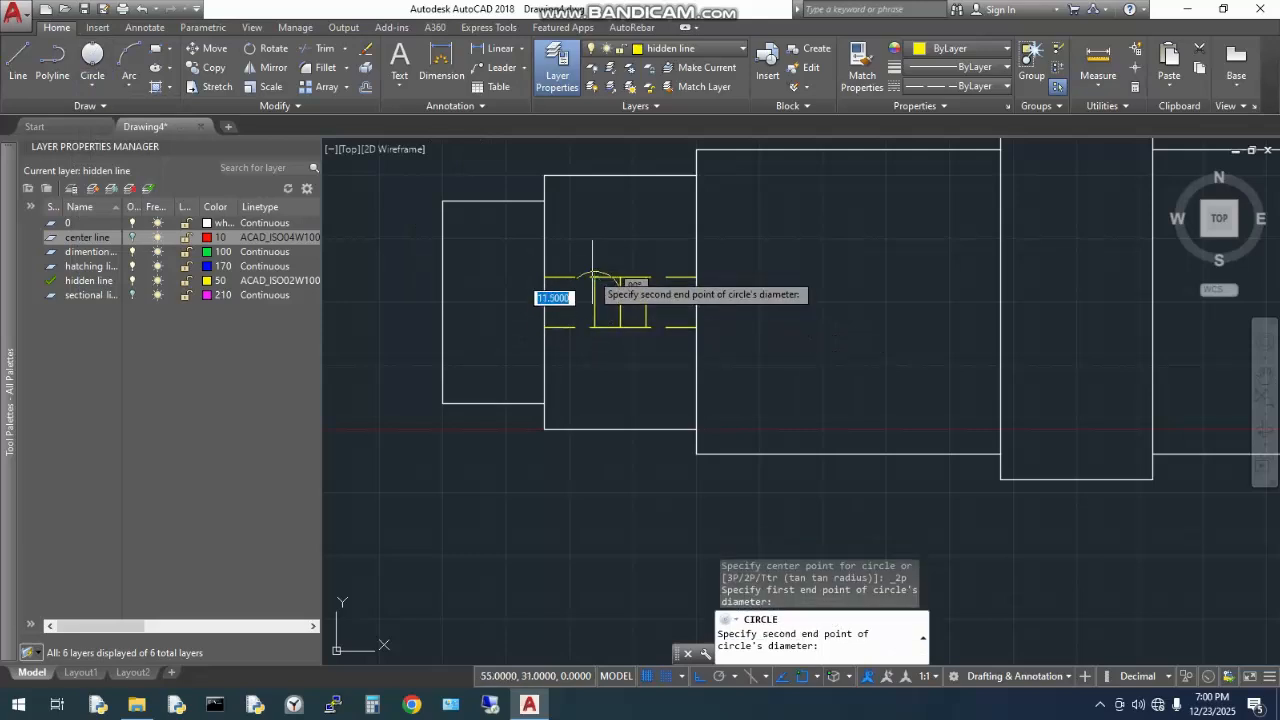
click(592, 275)
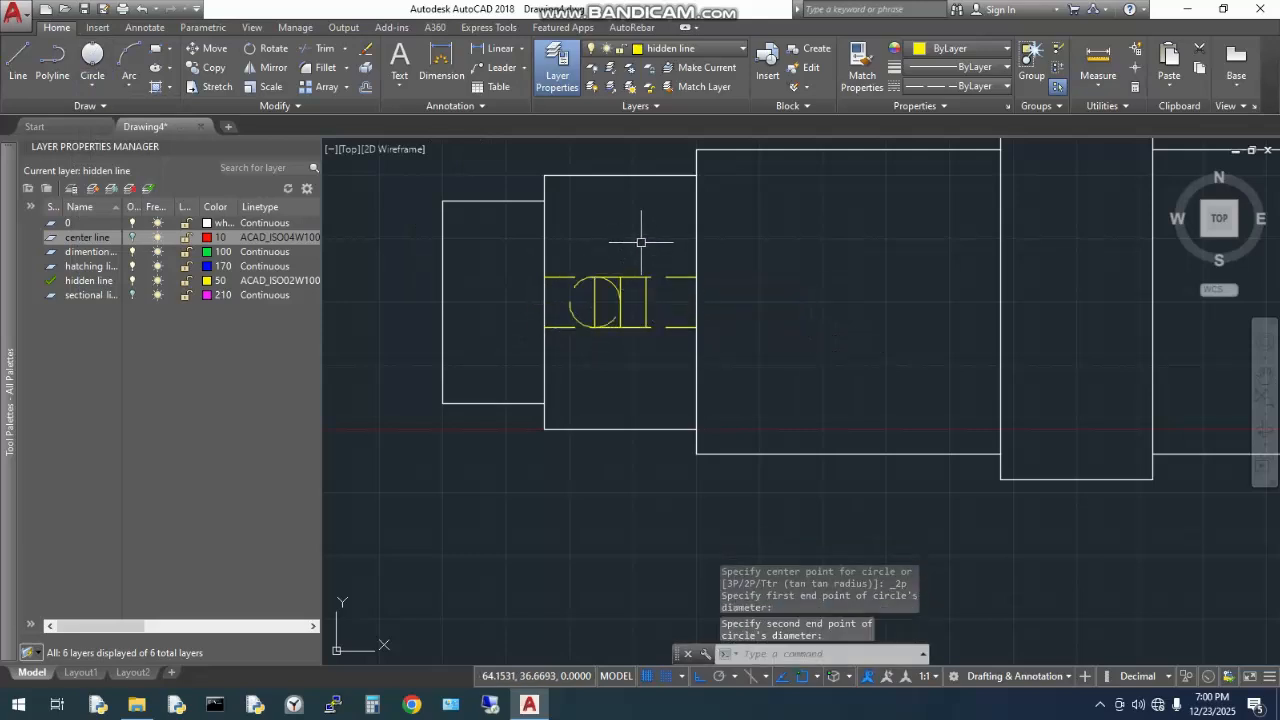
right_click(642, 244)
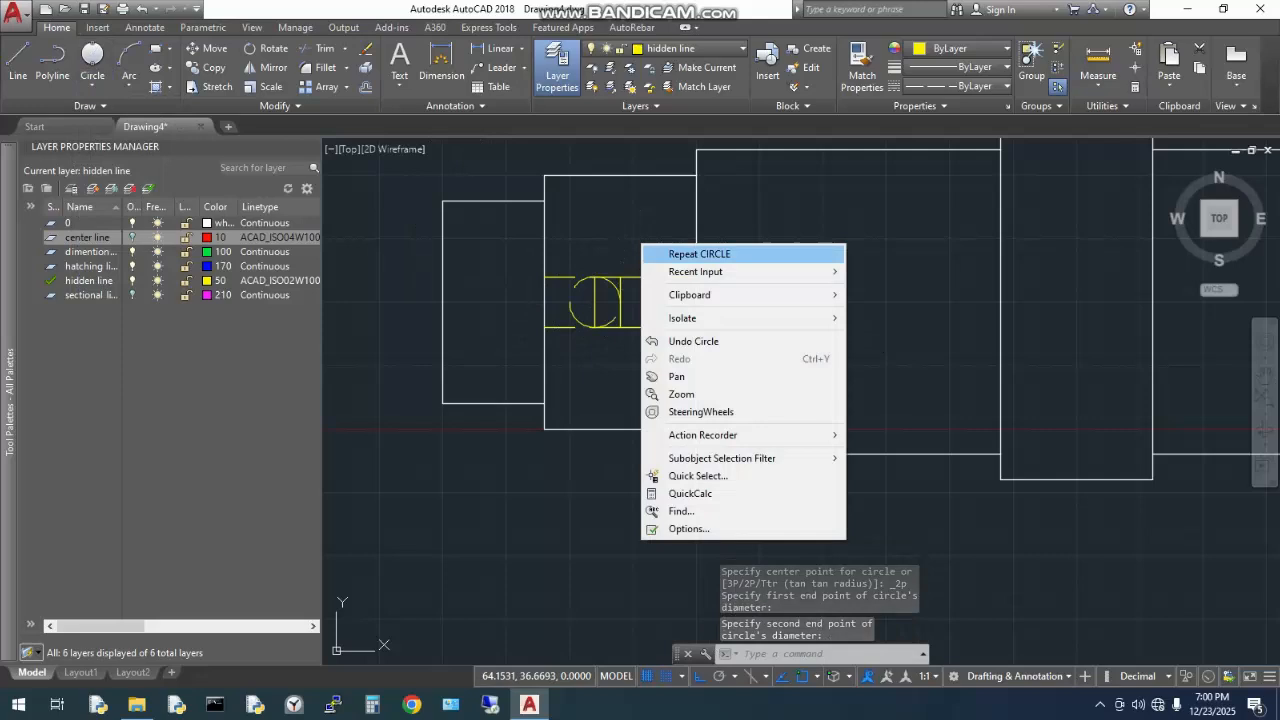
click(690, 254)
click(645, 322)
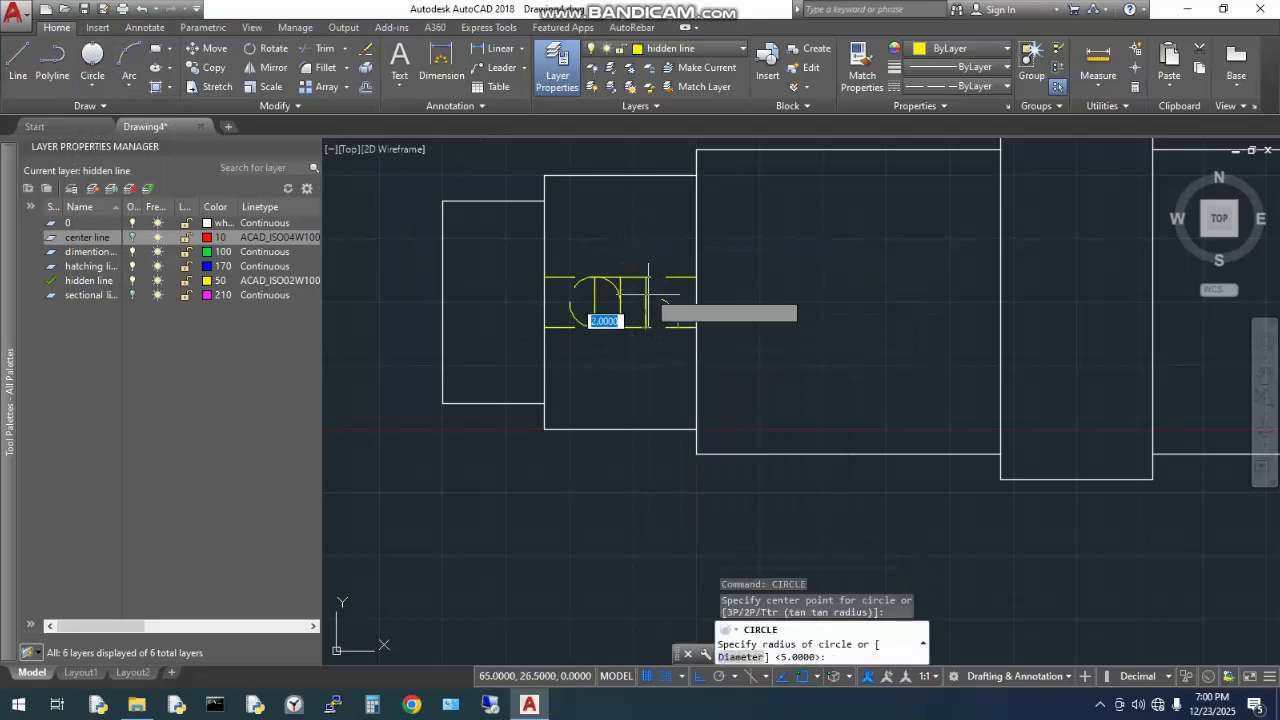
right_click(657, 300)
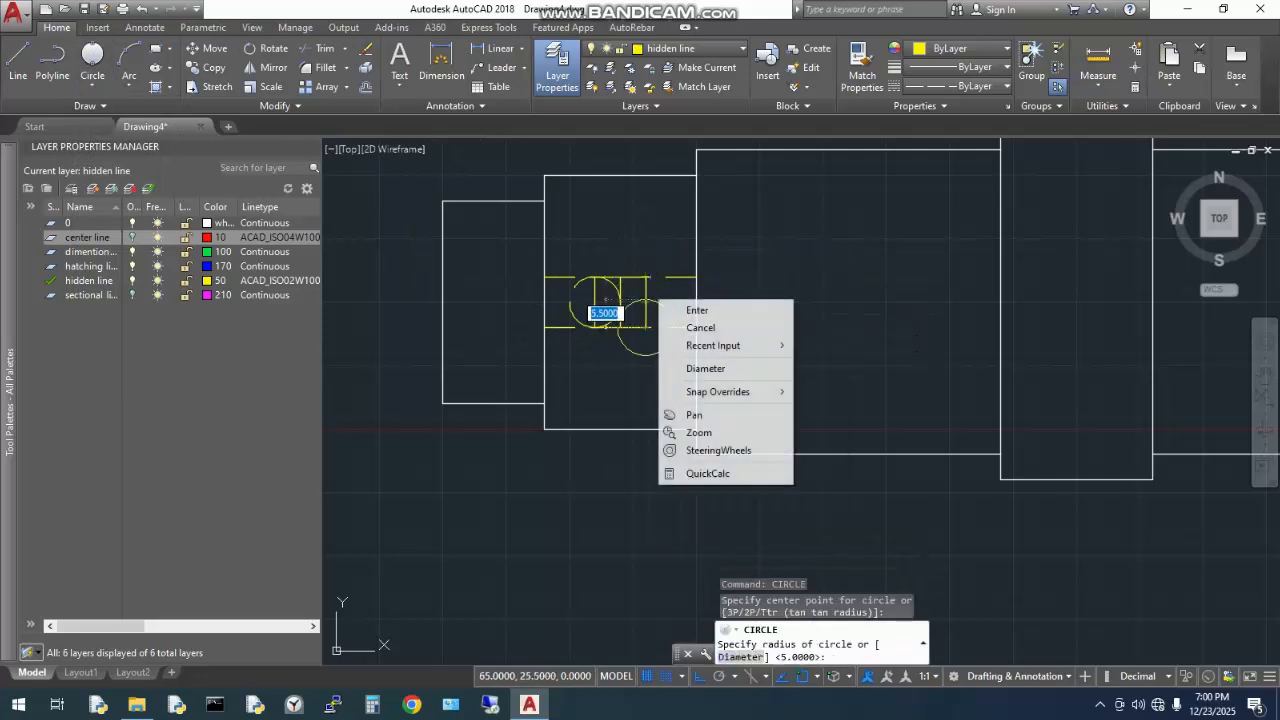
click(700, 327)
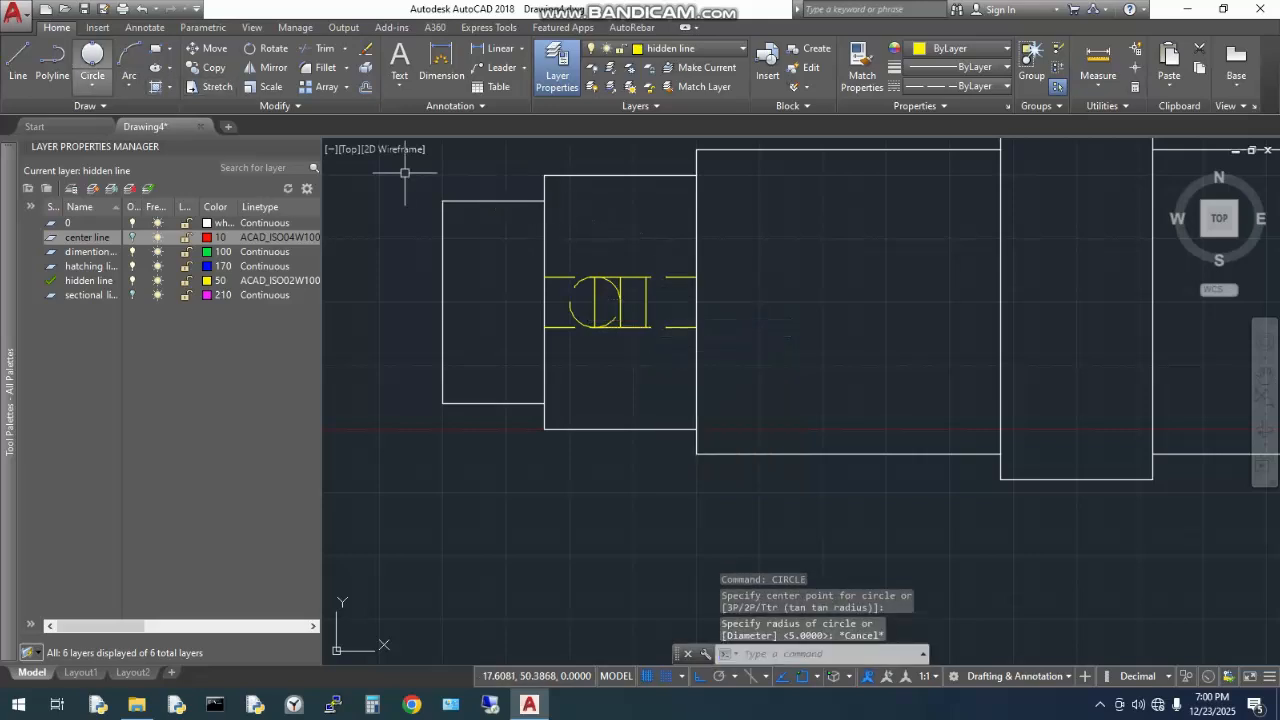
- Draw a two-point circle using the endpoints of the right vertical hidden line as its diameter
click(92, 58)
click(645, 327)
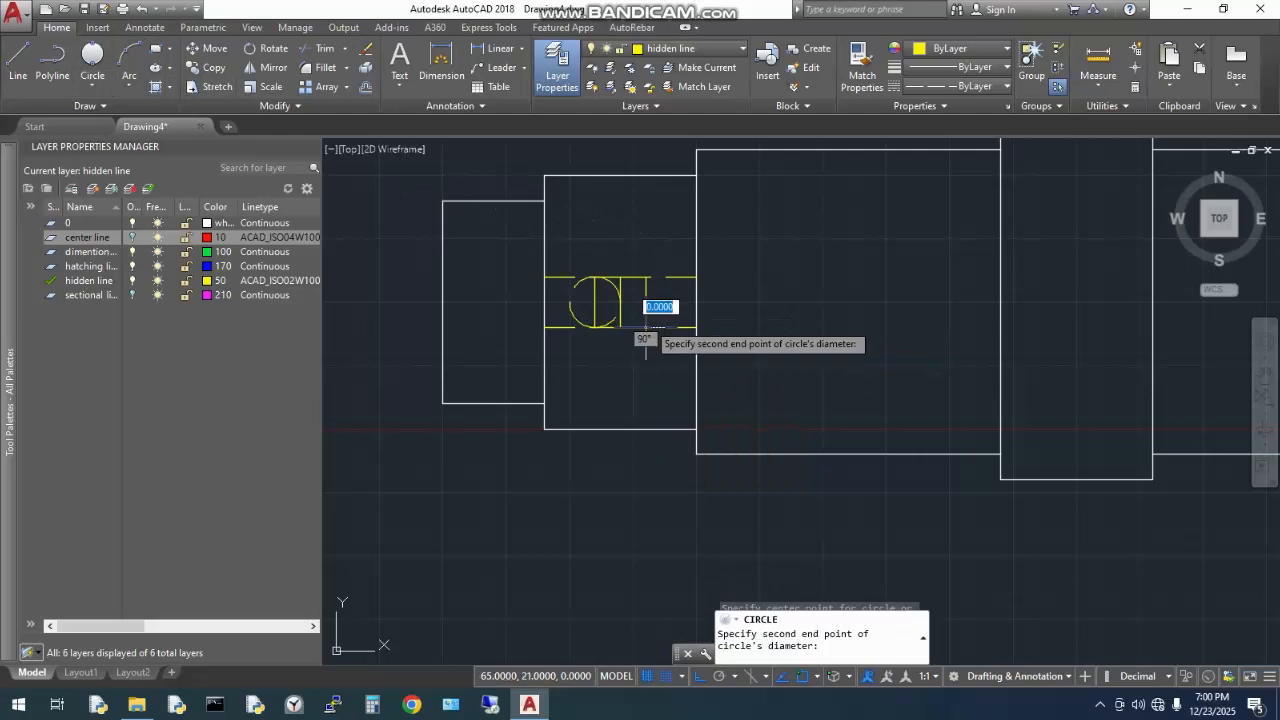
click(645, 276)
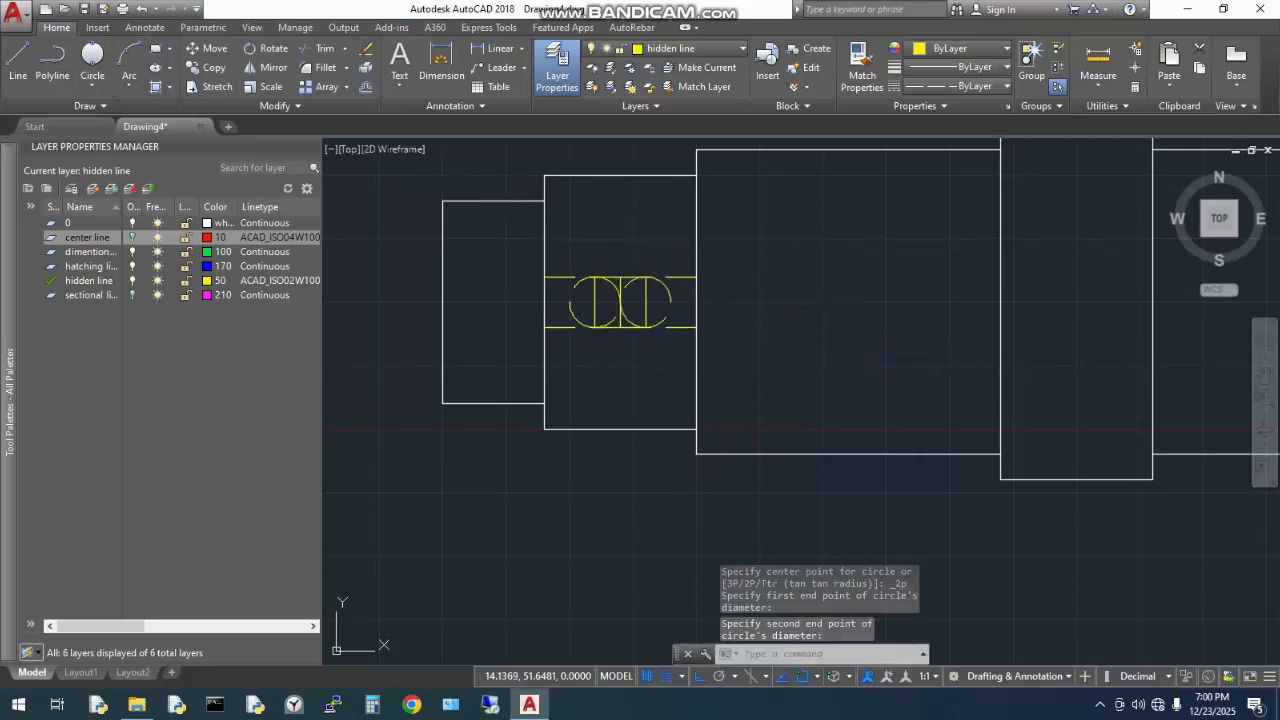
- Trim the horizontal hidden lines outside the two circles and the circles' inner arcs to form a rounded slot outline
click(318, 48)
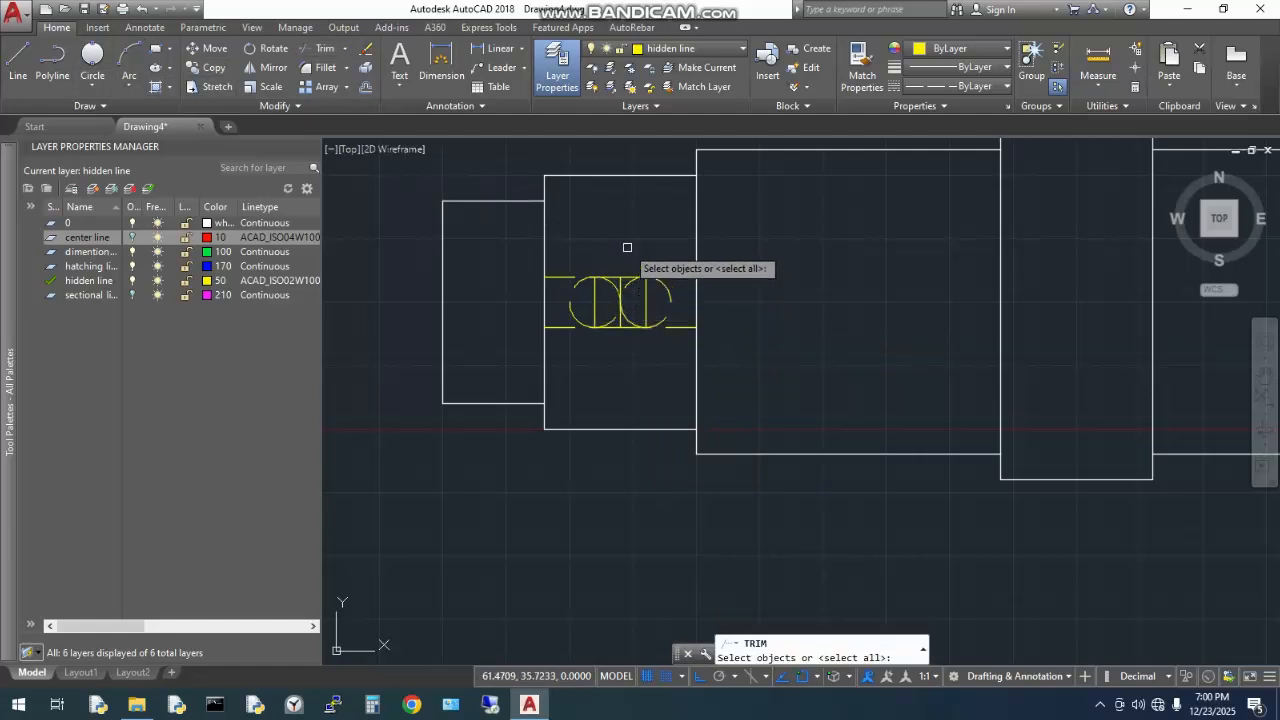
key(Return)
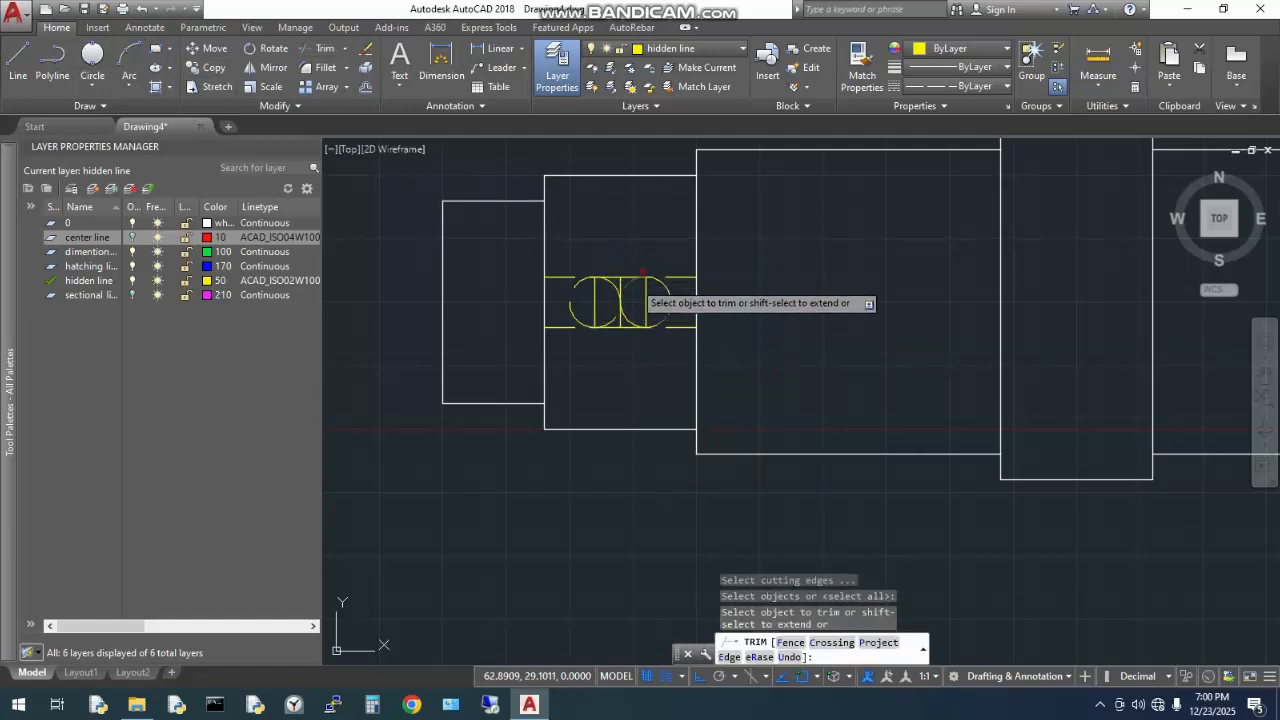
click(686, 277)
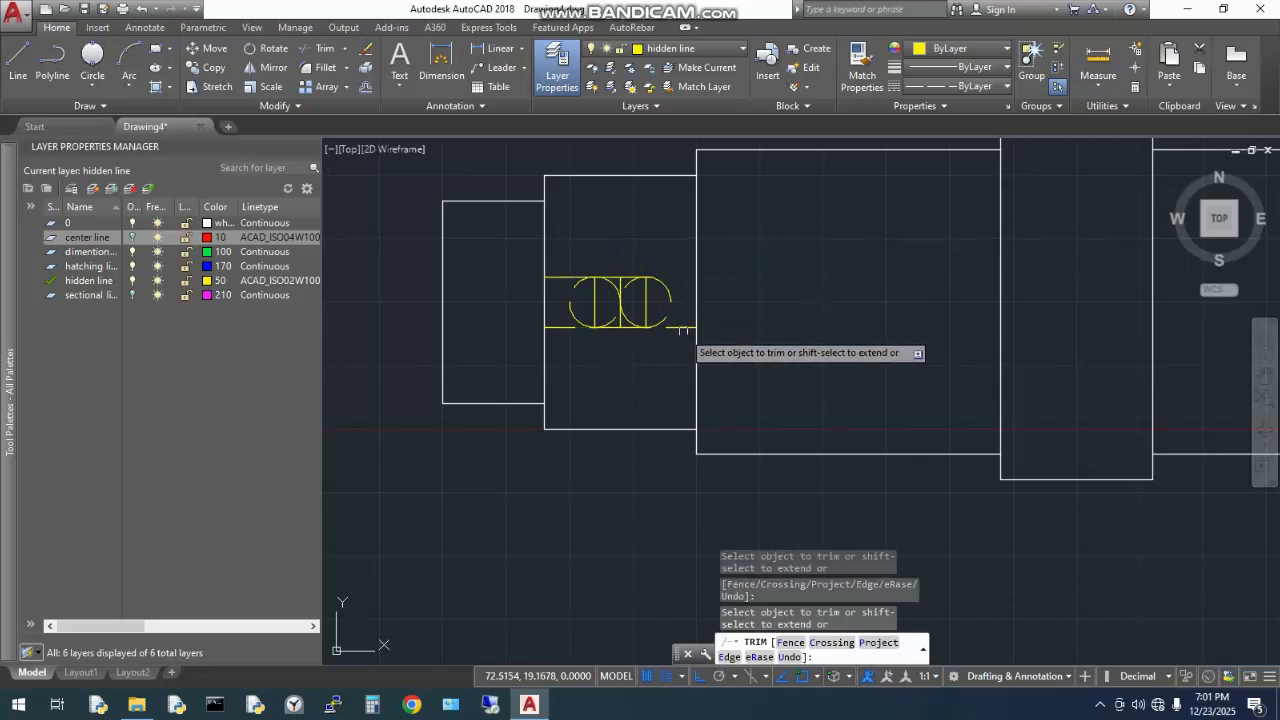
click(556, 325)
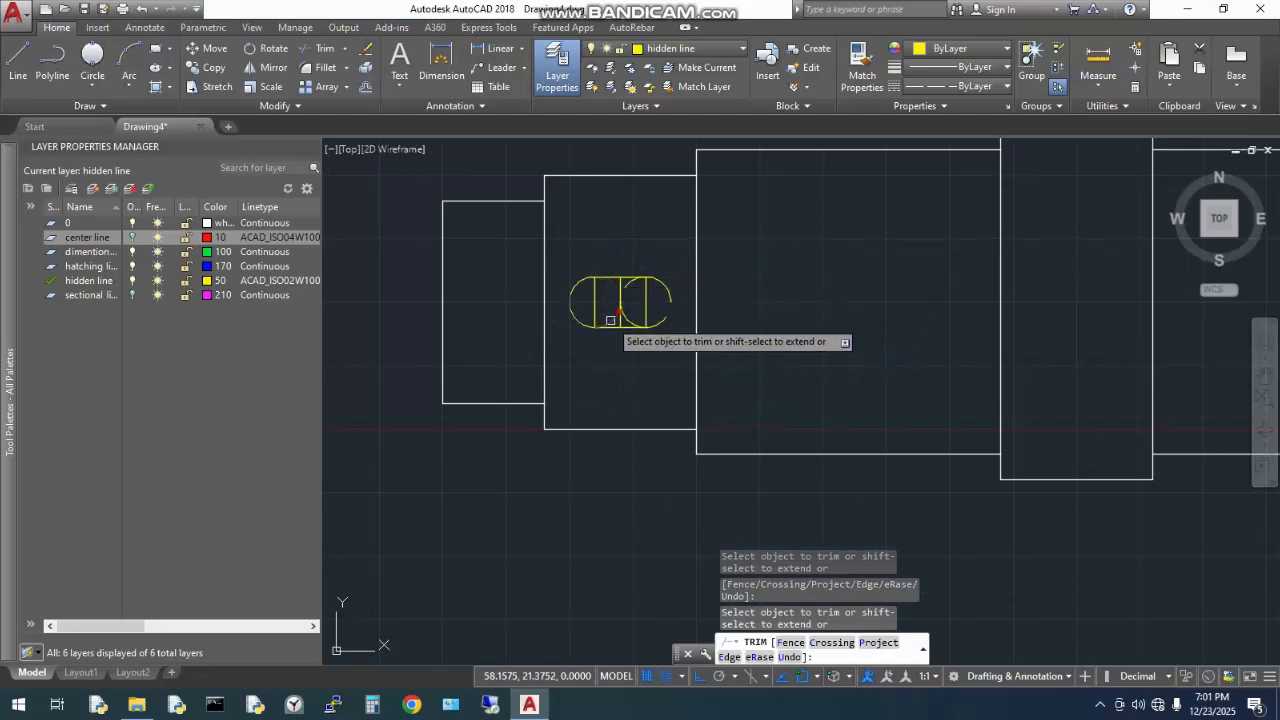
click(626, 314)
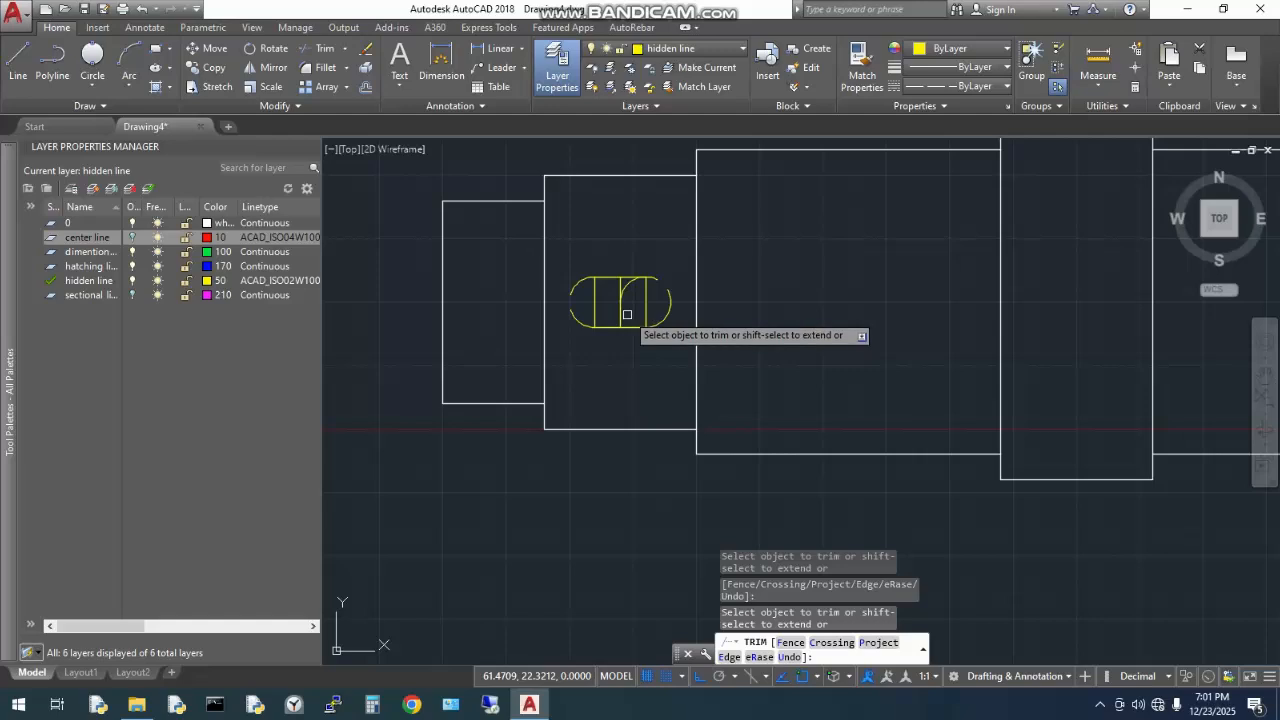
click(626, 289)
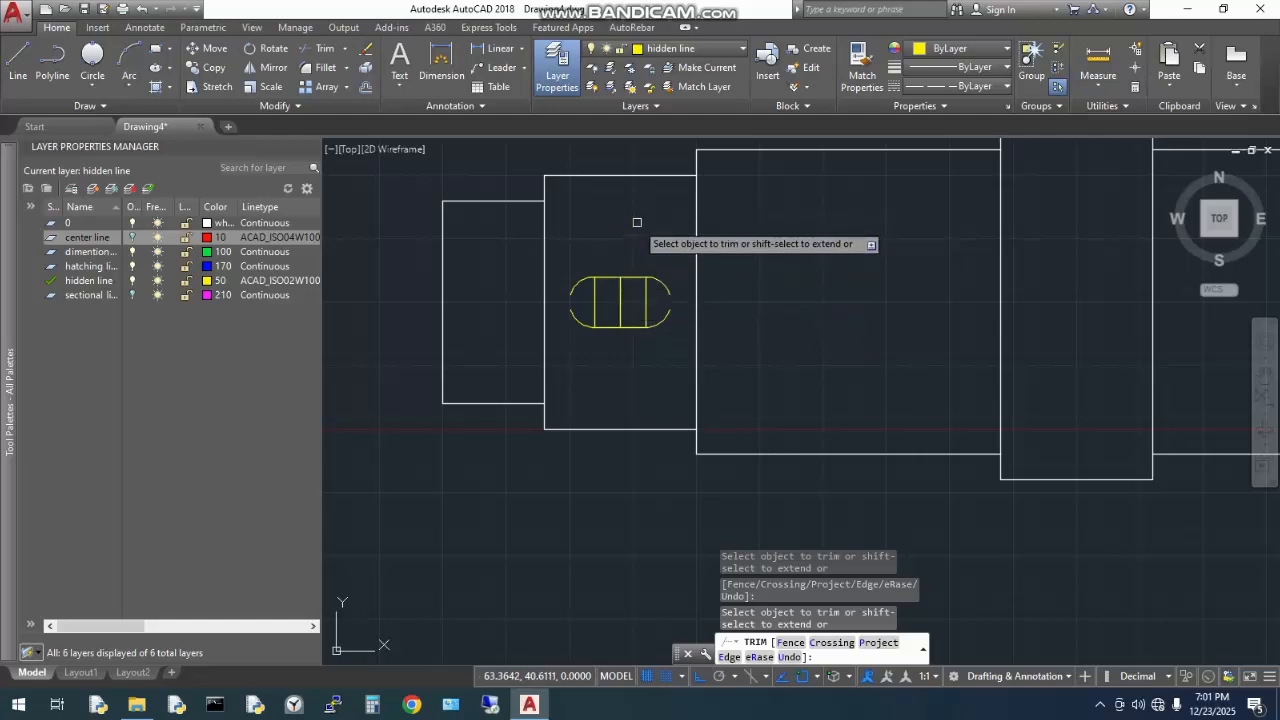
scroll(637, 222, down, 2)
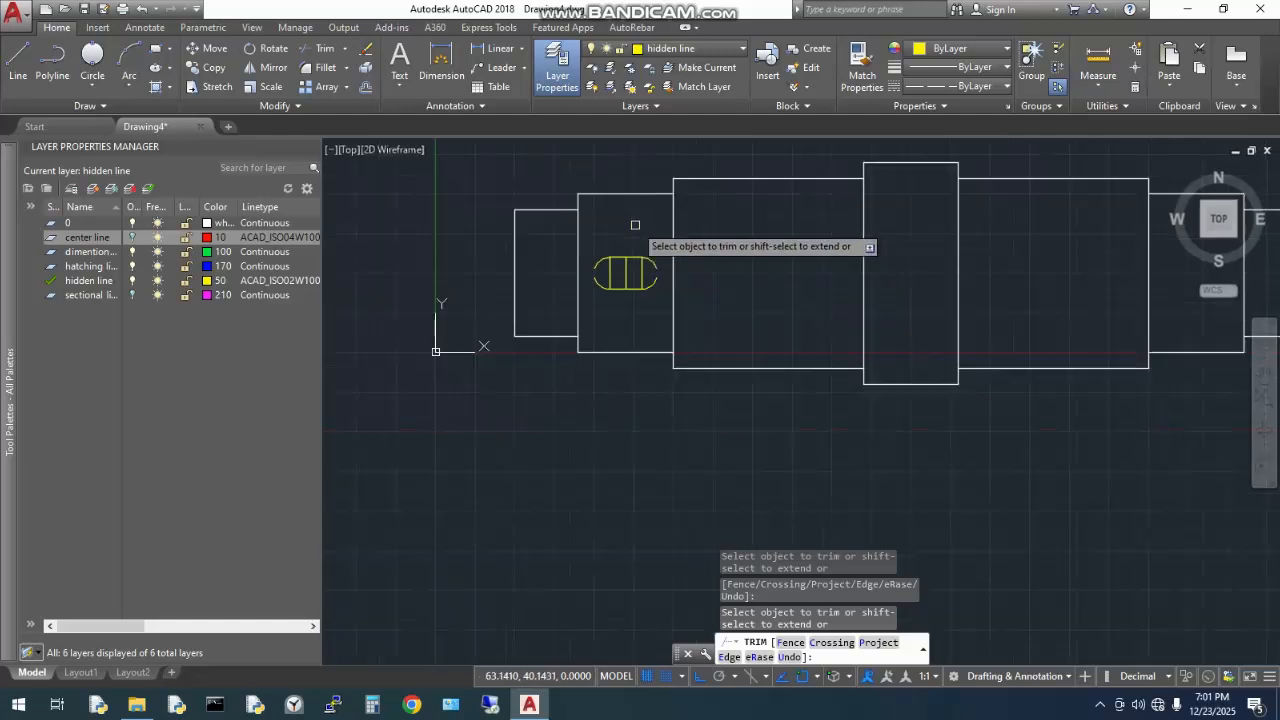
scroll(635, 225, up, 2)
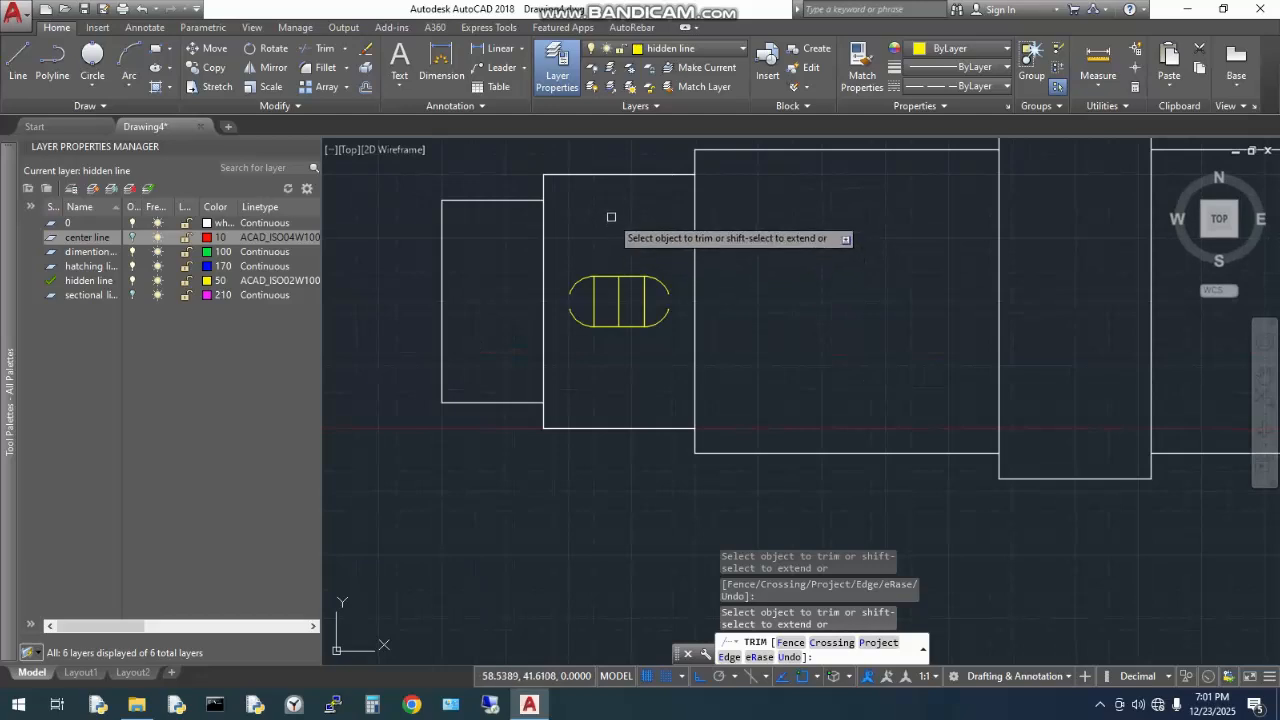
key(Escape)
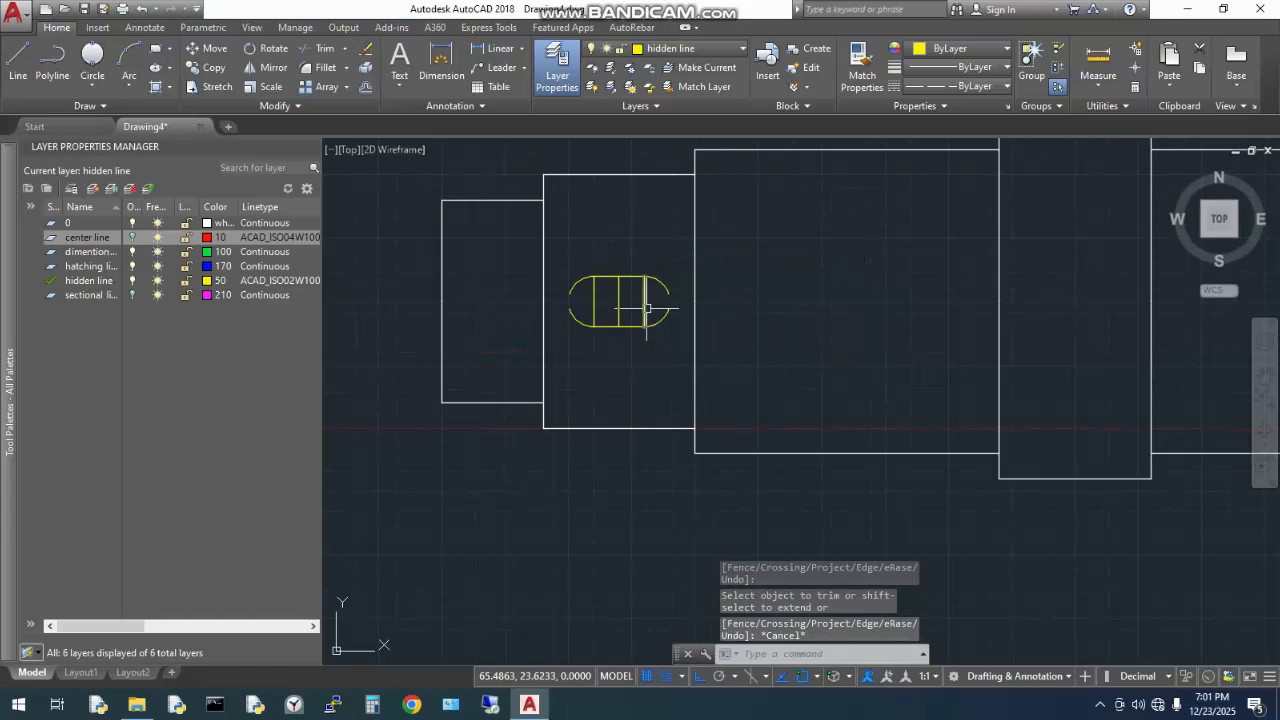
- Erase the three vertical construction lines inside the rounded slot in the second block
click(644, 301)
key(Delete)
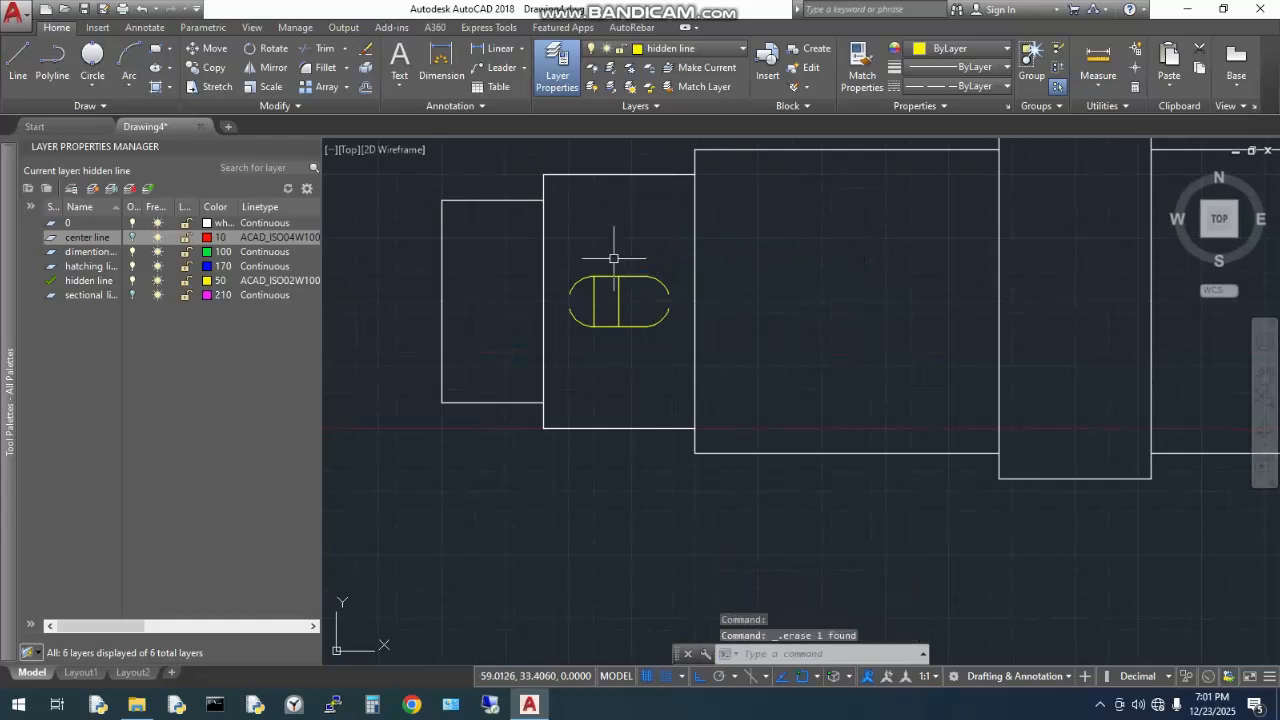
click(621, 296)
key(Delete)
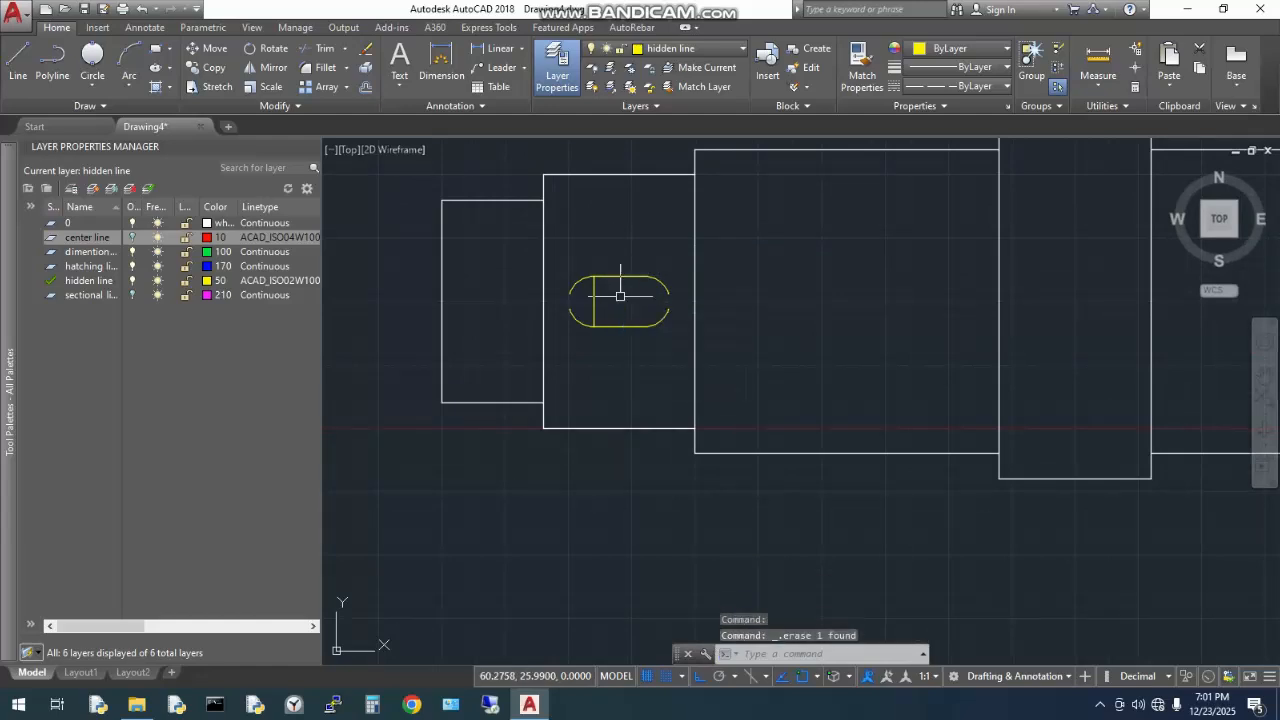
- Draw a horizontal hidden line across the tallest middle block, joining the midpoints of its two vertical sides
scroll(607, 222, down, 1)
middle_drag(606, 238, 547, 369)
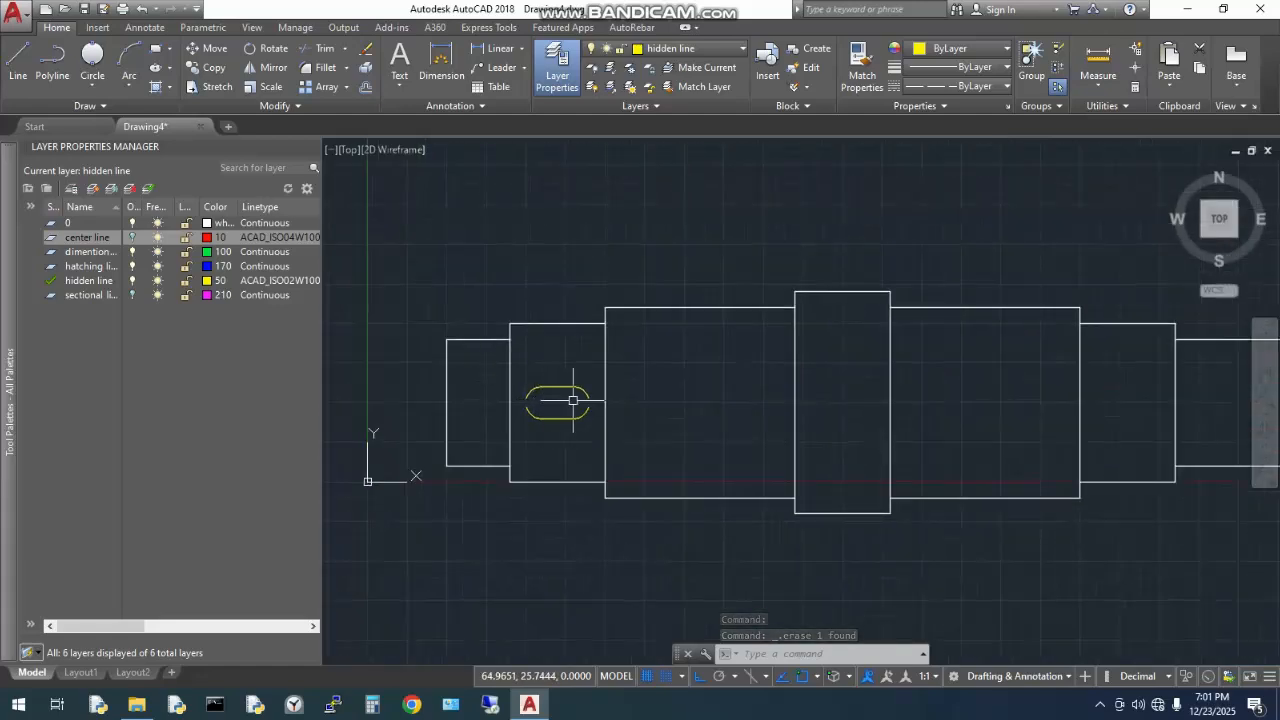
mouse_move(671, 420)
middle_down()
mouse_move(473, 441)
mouse_move(567, 454)
middle_up()
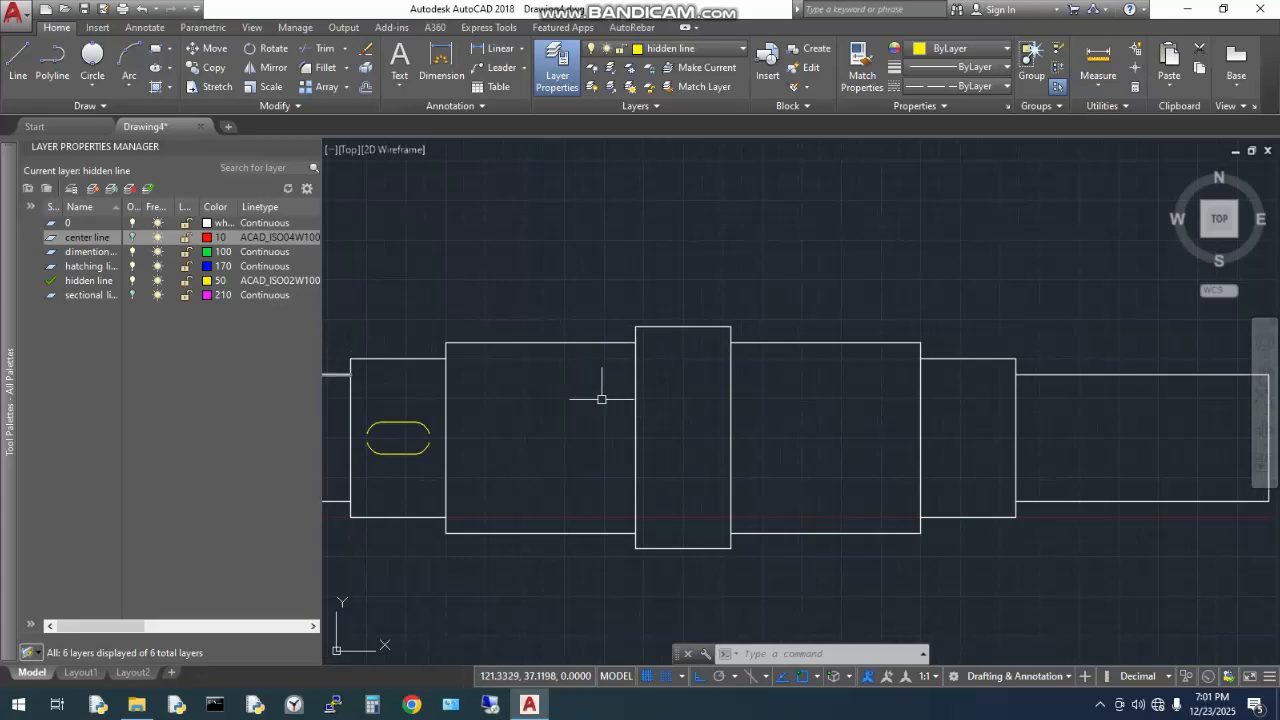
text(l)
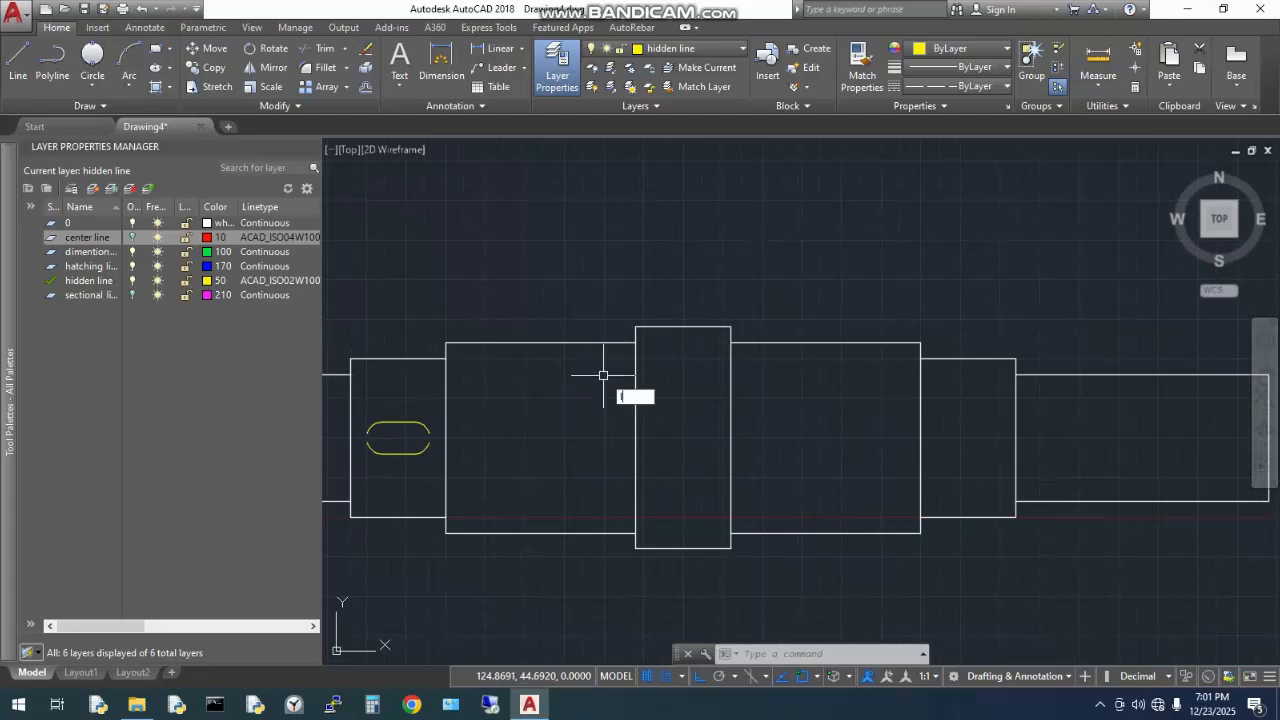
key(Return)
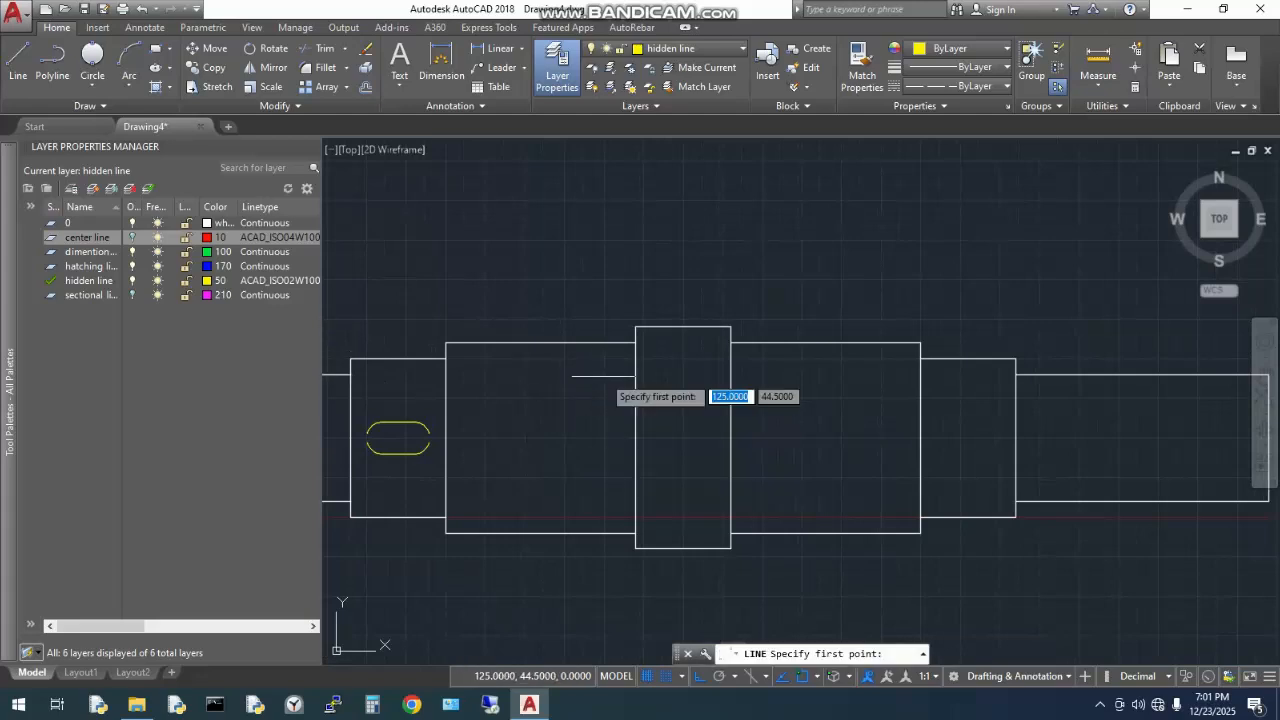
click(635, 438)
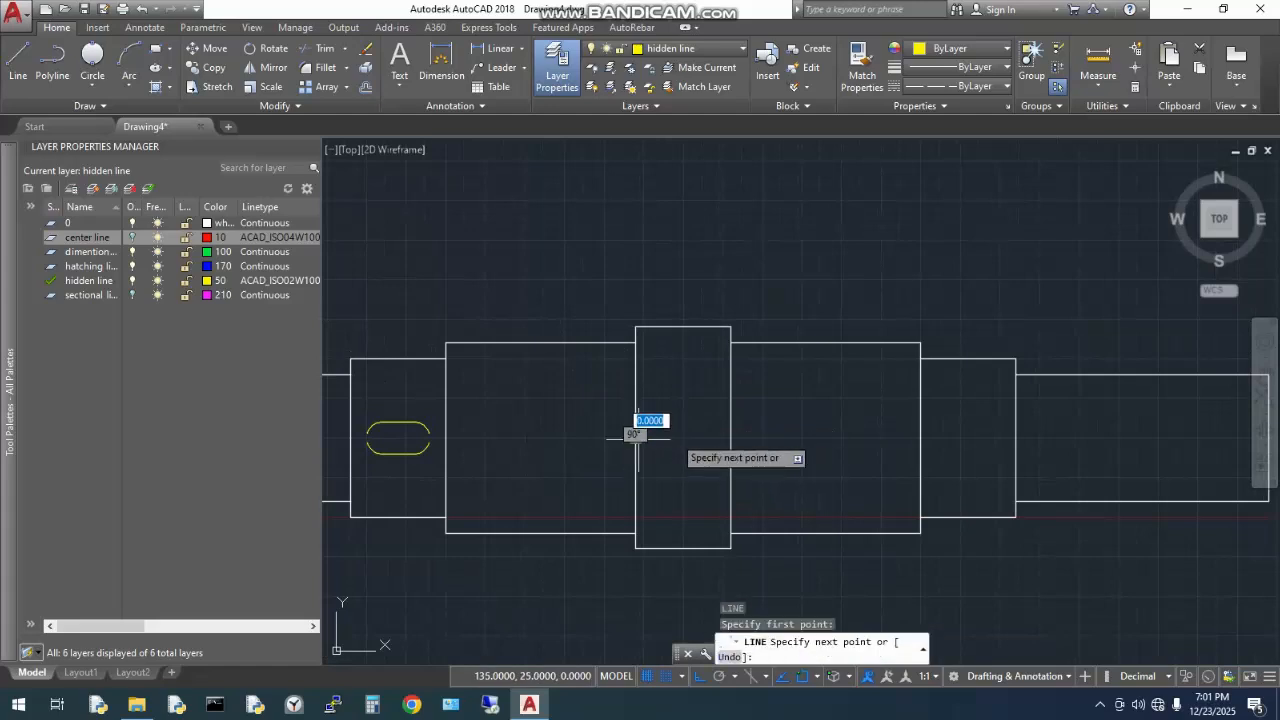
click(731, 438)
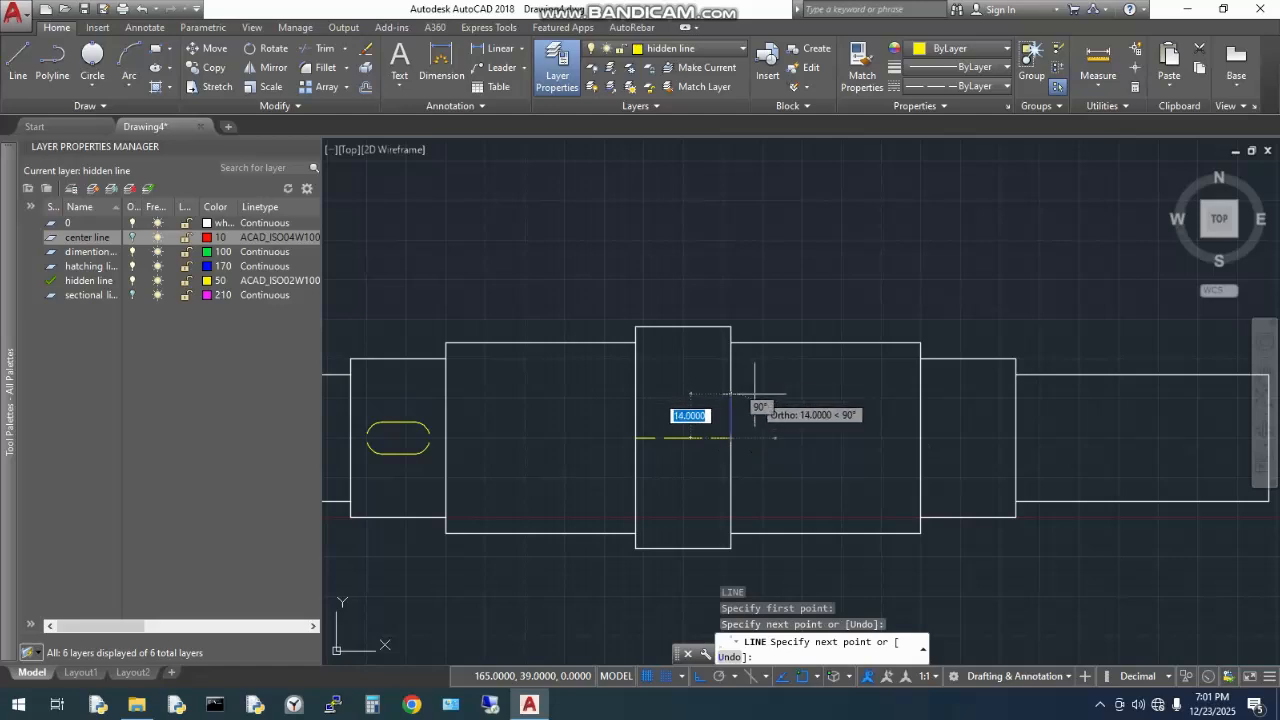
key(Escape)
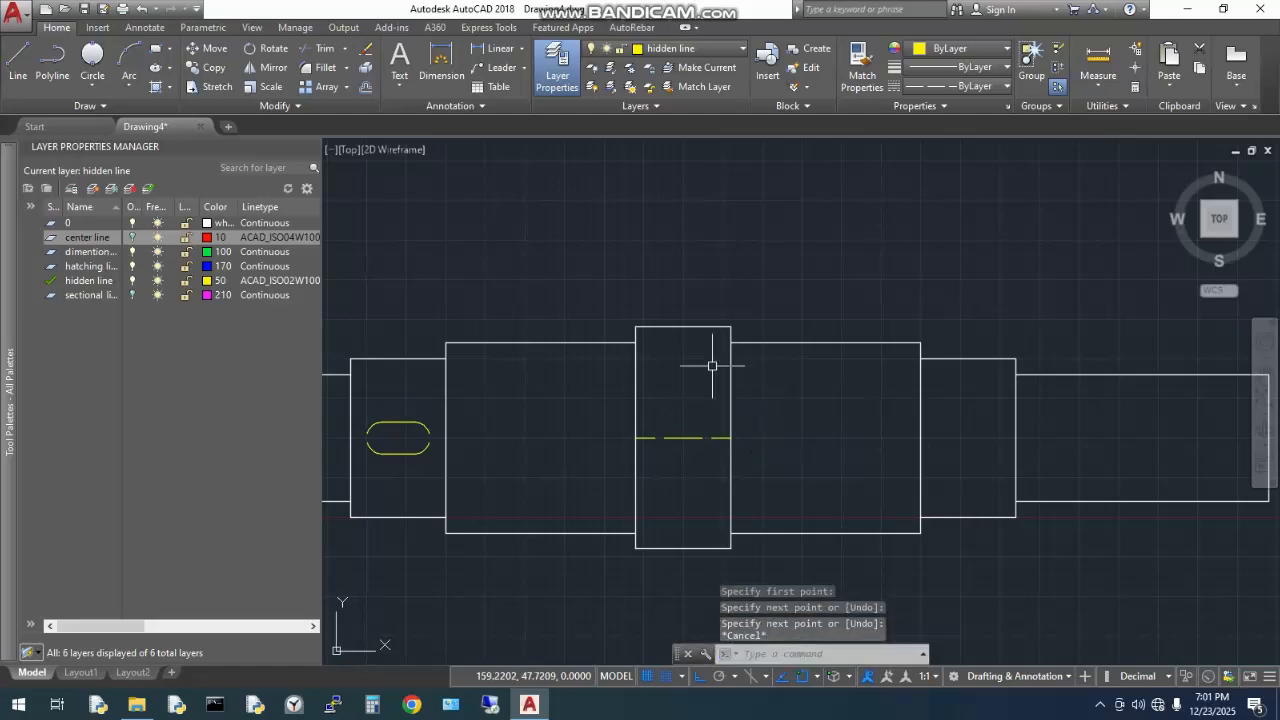
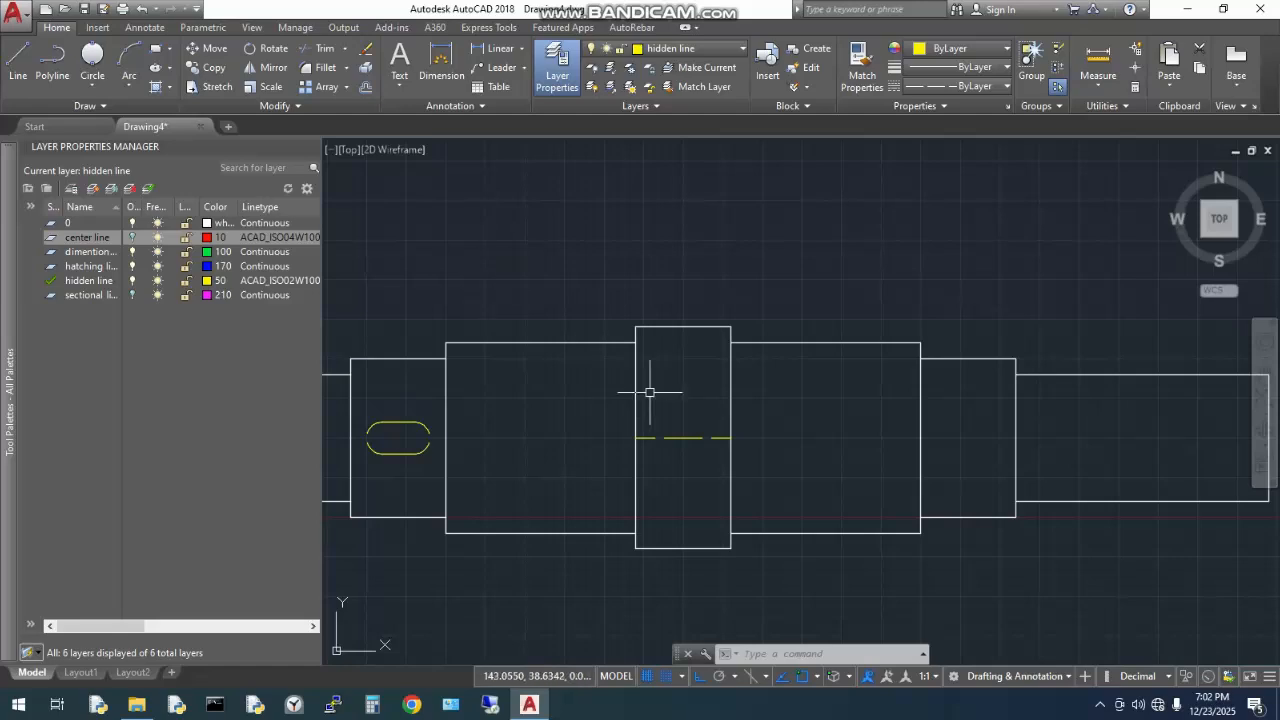
- Offset the horizontal hidden line in the tallest middle block by 5 units
click(365, 86)
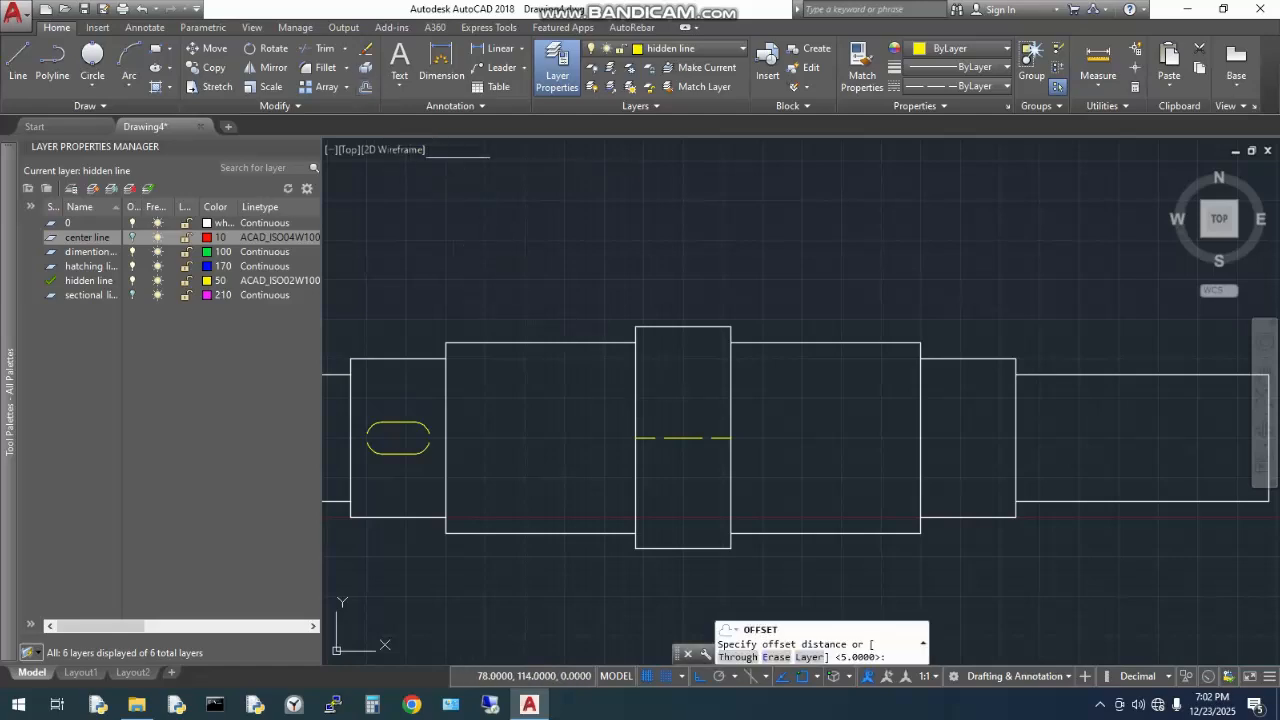
key(Return)
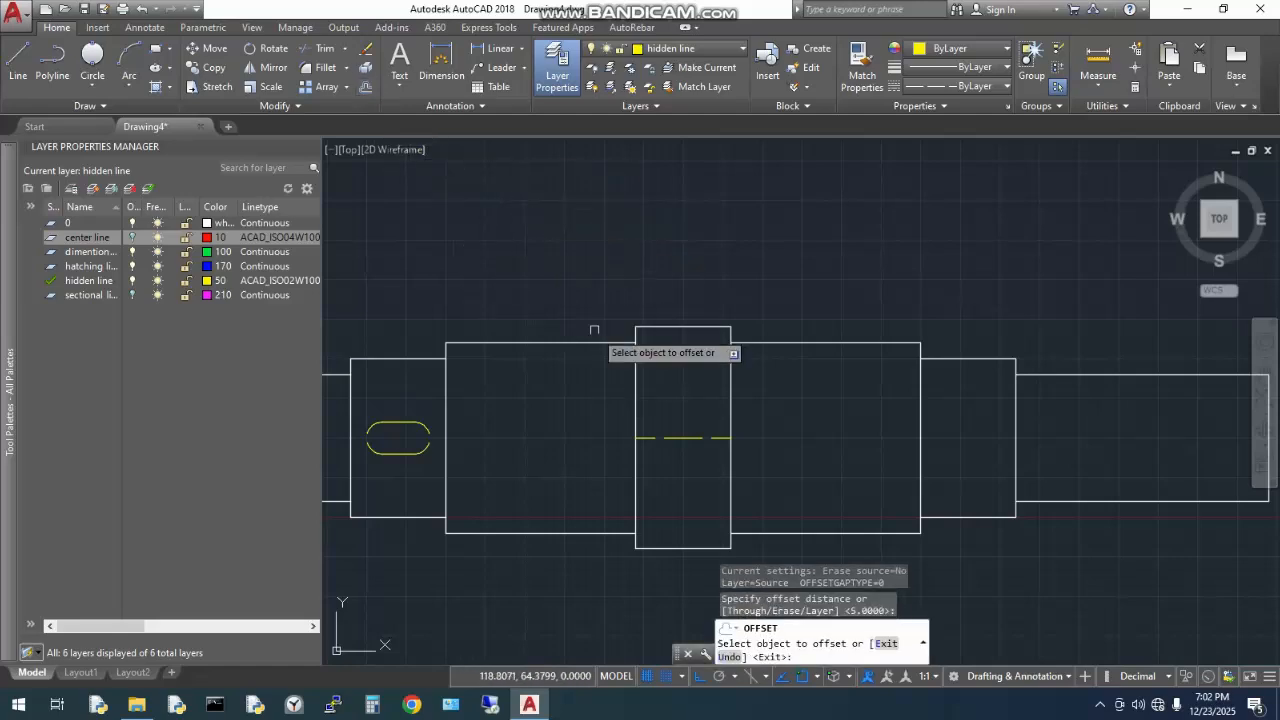
- Offset the dashed centre line of the middle collar by 5 units both upward and downward, and delete the original line
click(672, 438)
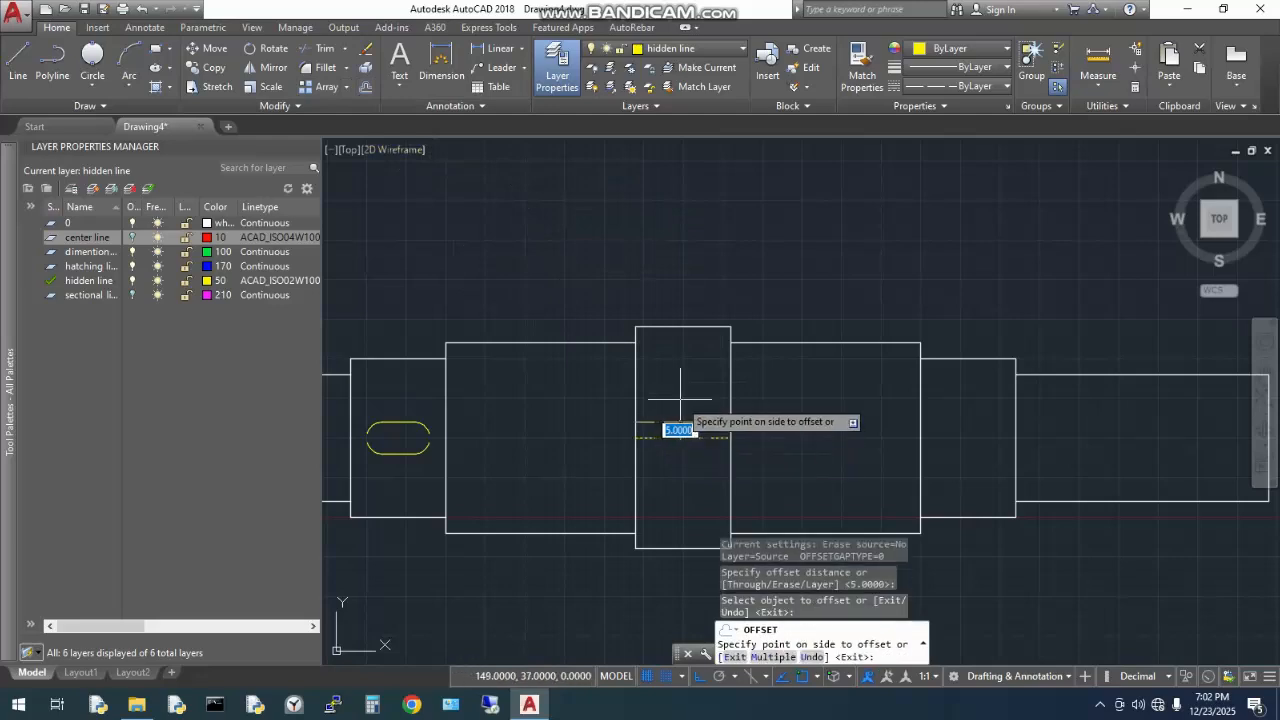
click(677, 398)
click(675, 438)
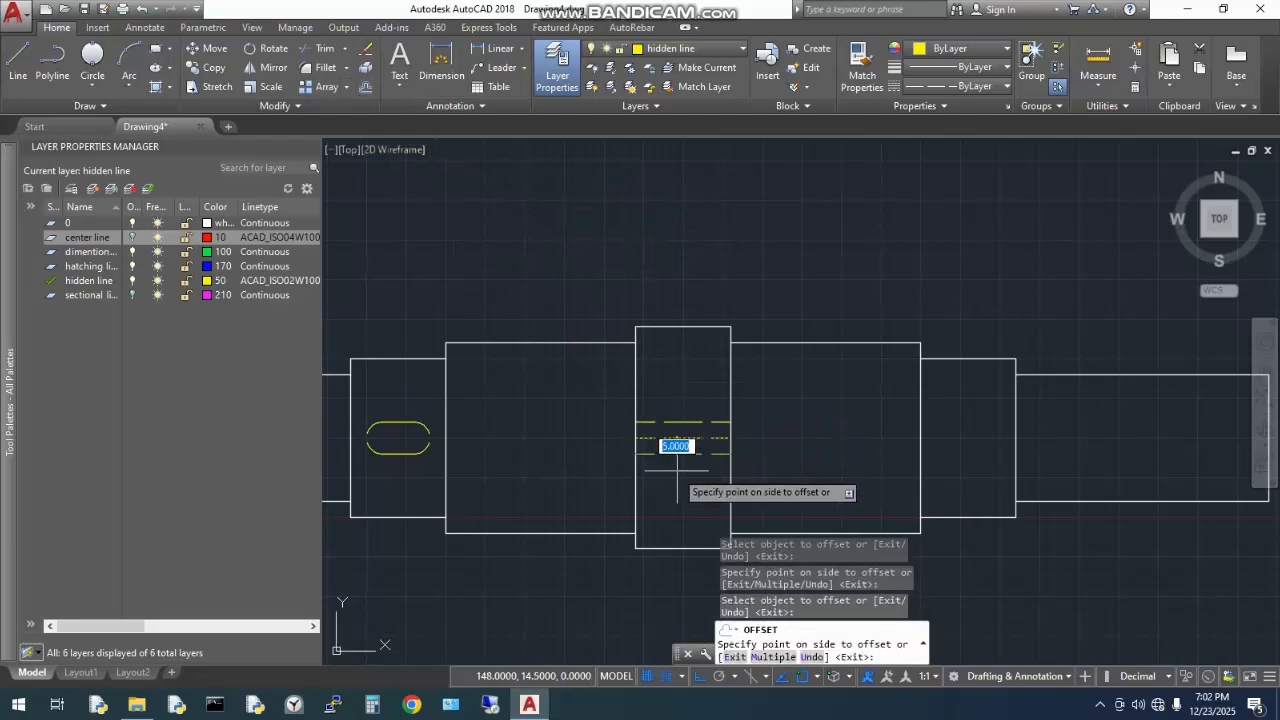
click(676, 452)
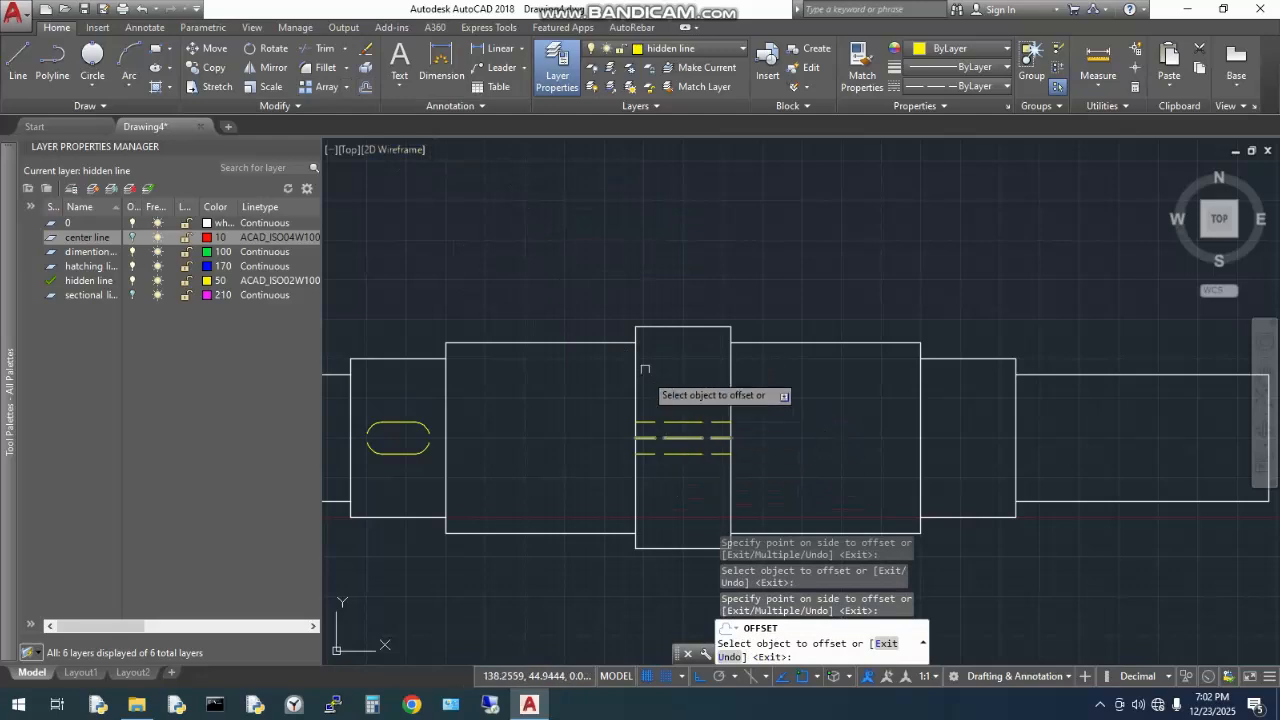
key(Escape)
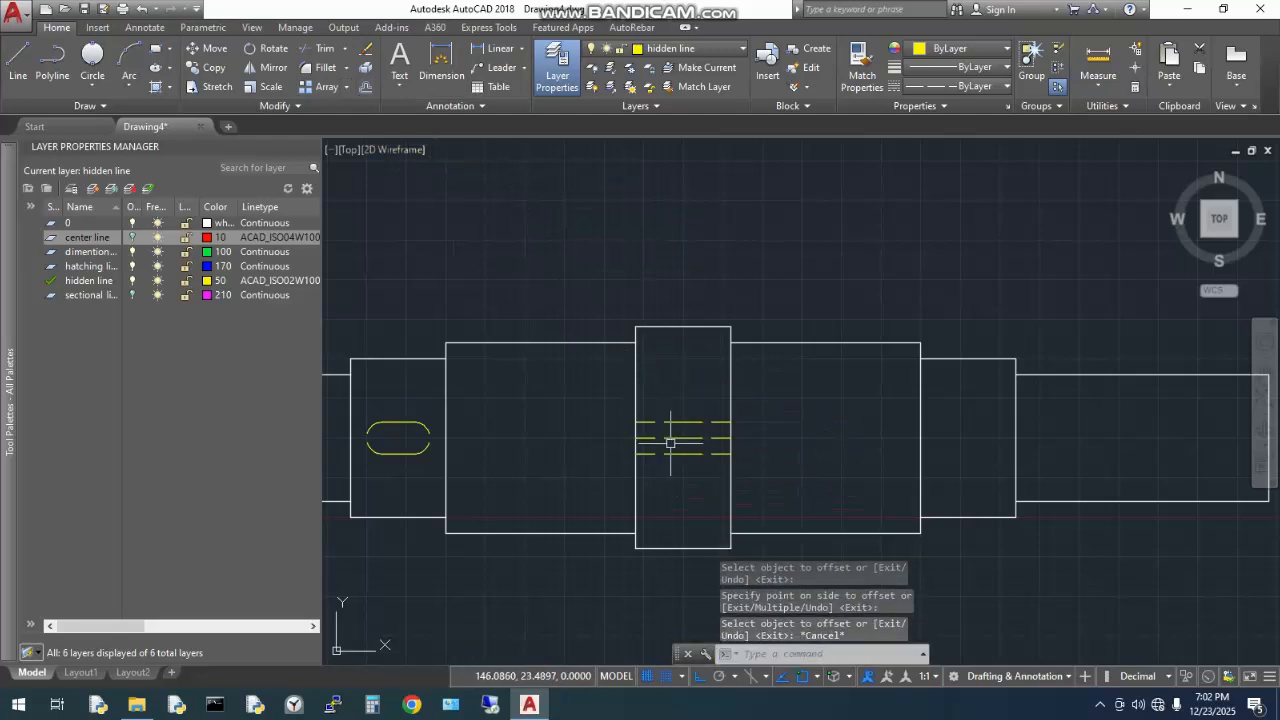
click(670, 432)
key(Delete)
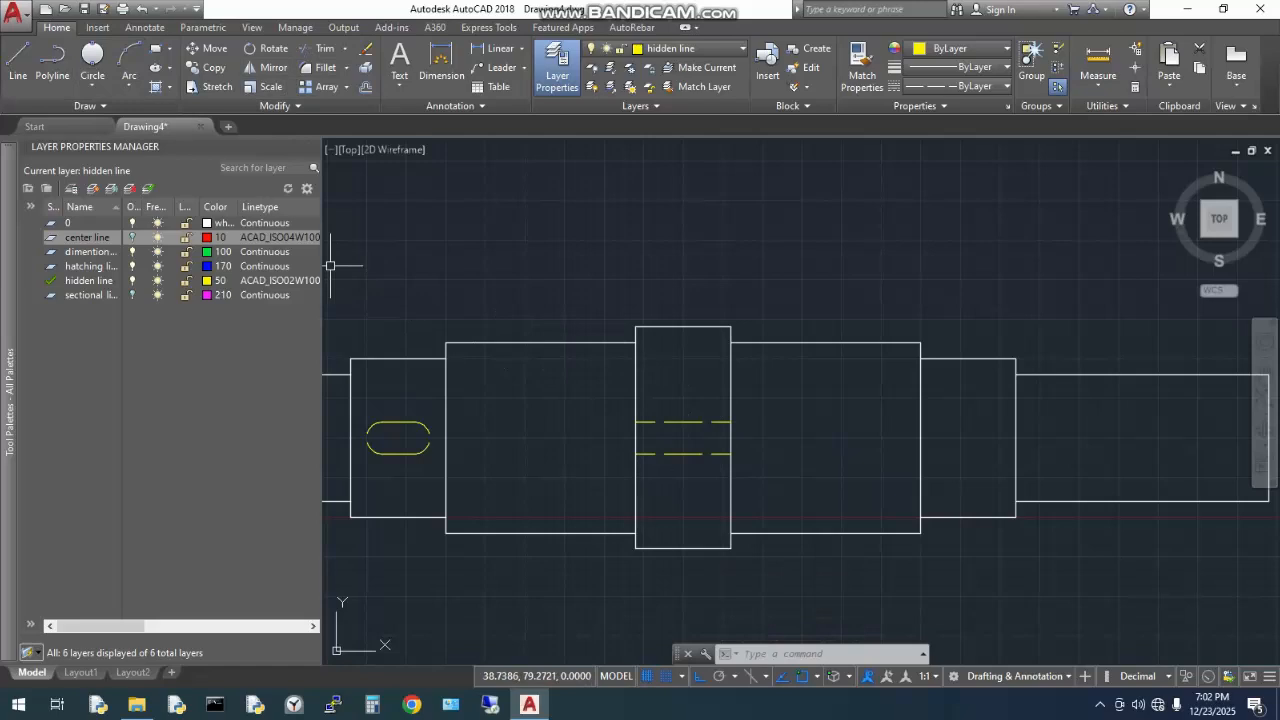
- Make layer 0 current and draw a line over the upper dashed line across the middle collar
click(67, 222)
double_click(67, 222)
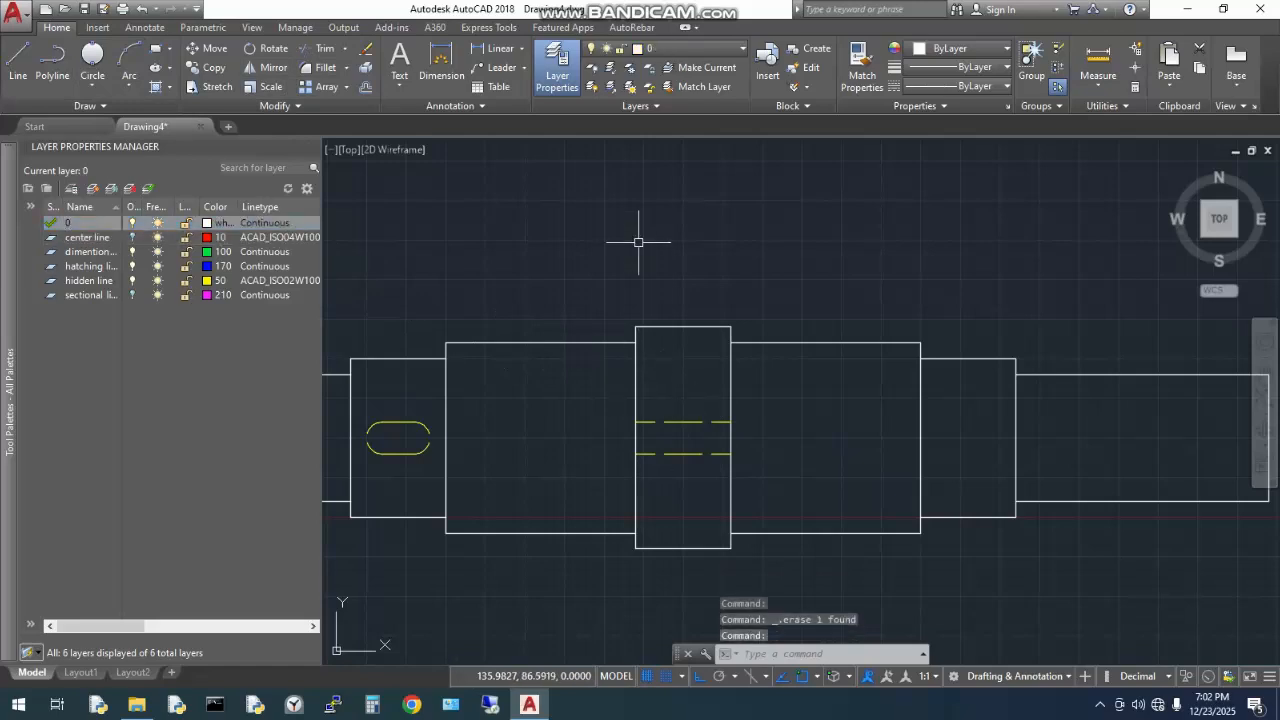
text(l)
key(Return)
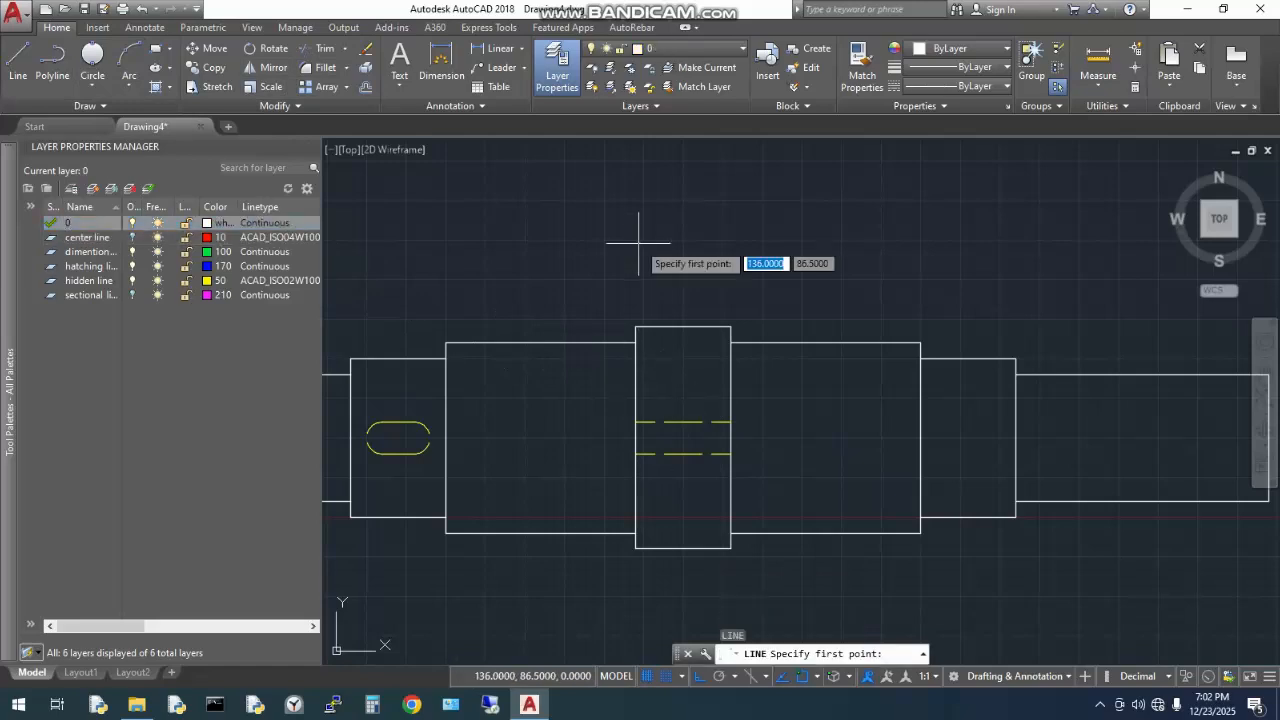
click(636, 422)
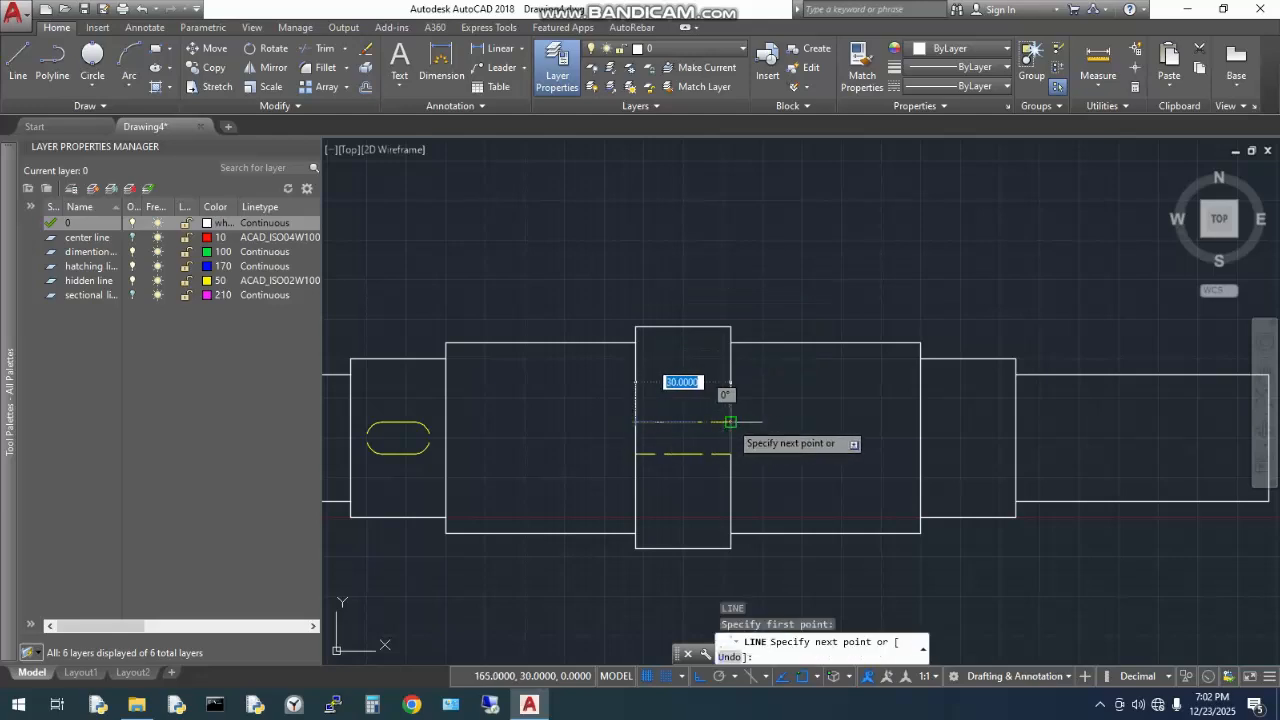
click(730, 422)
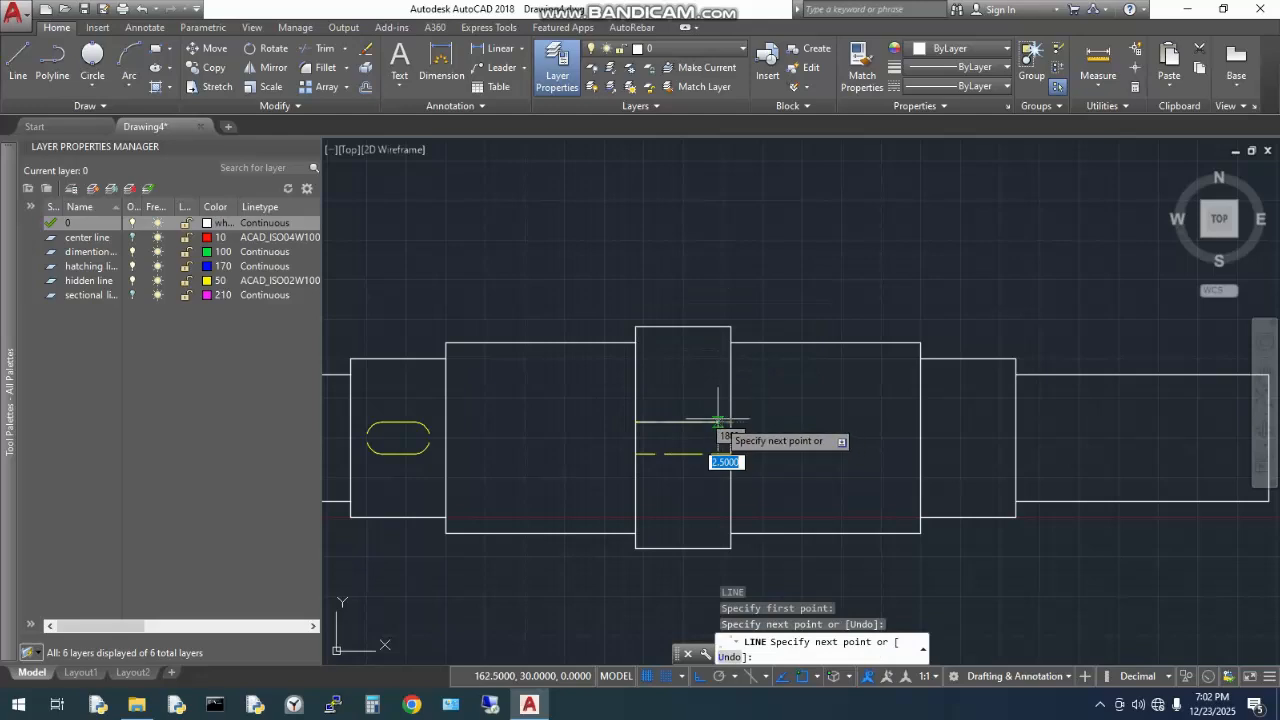
key(Escape)
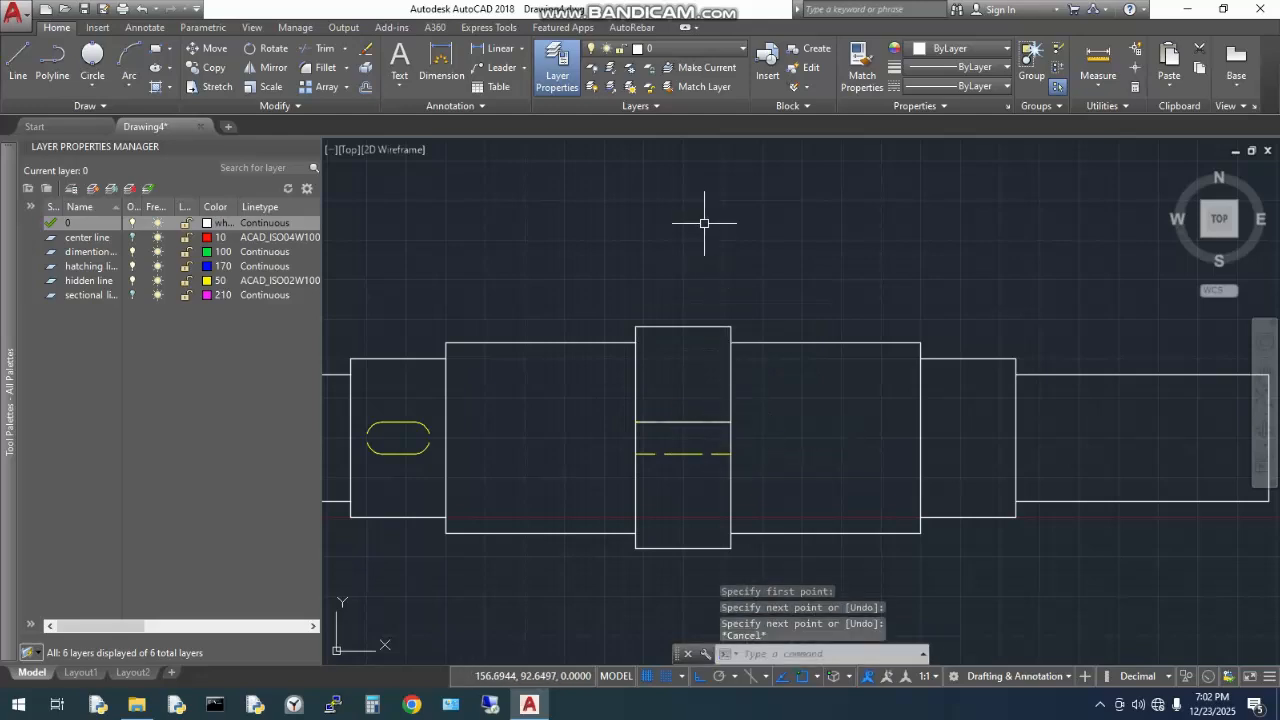
- Draw a line on layer 0 over the lower dashed line across the middle collar
text(L)
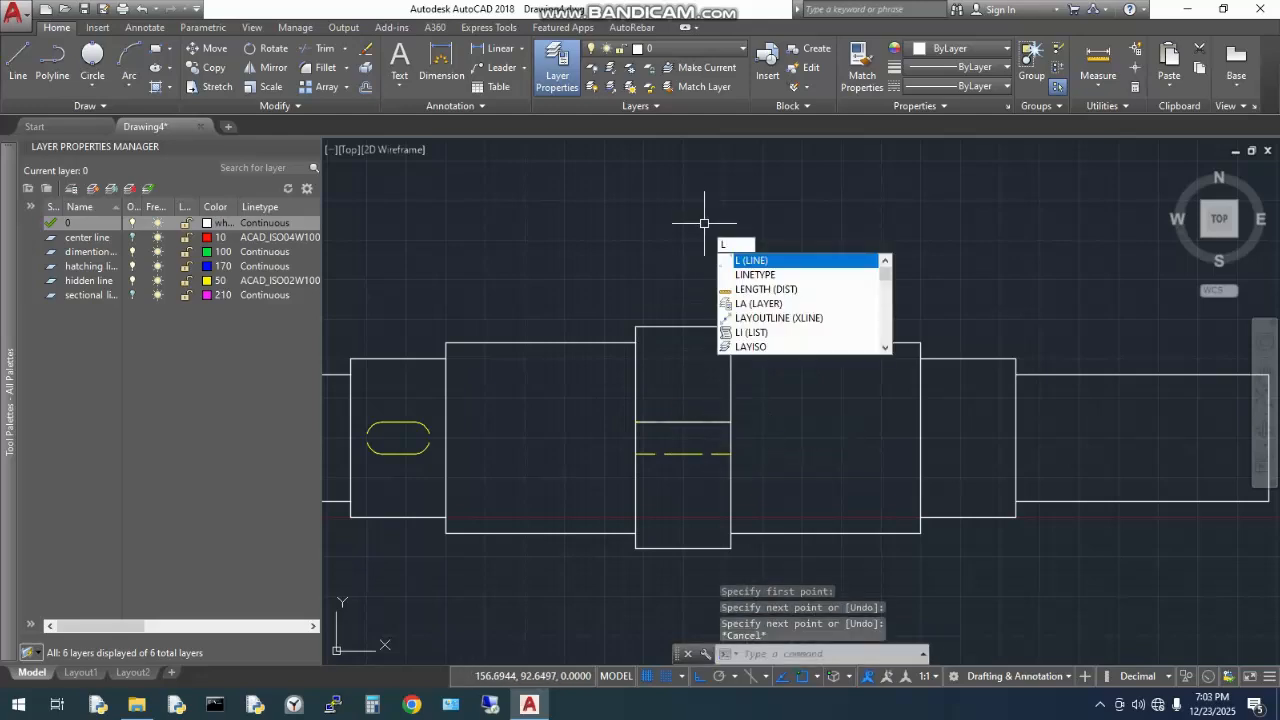
key(Return)
click(730, 453)
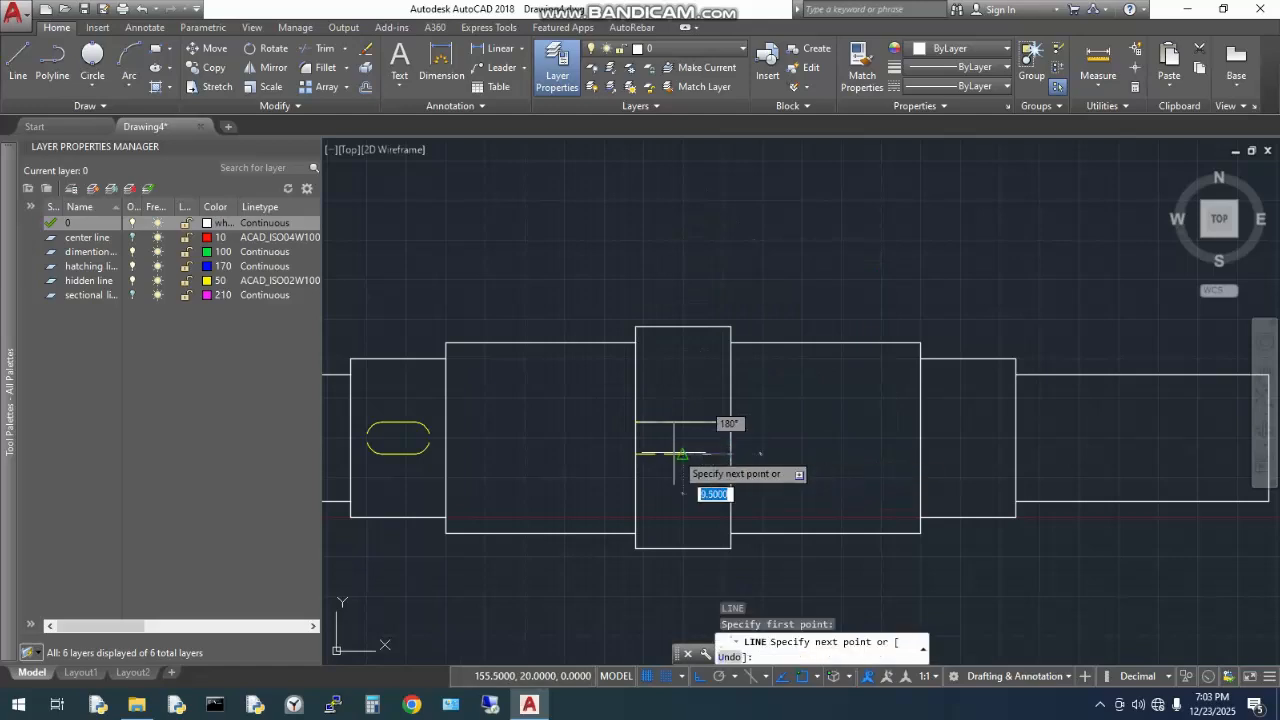
click(635, 453)
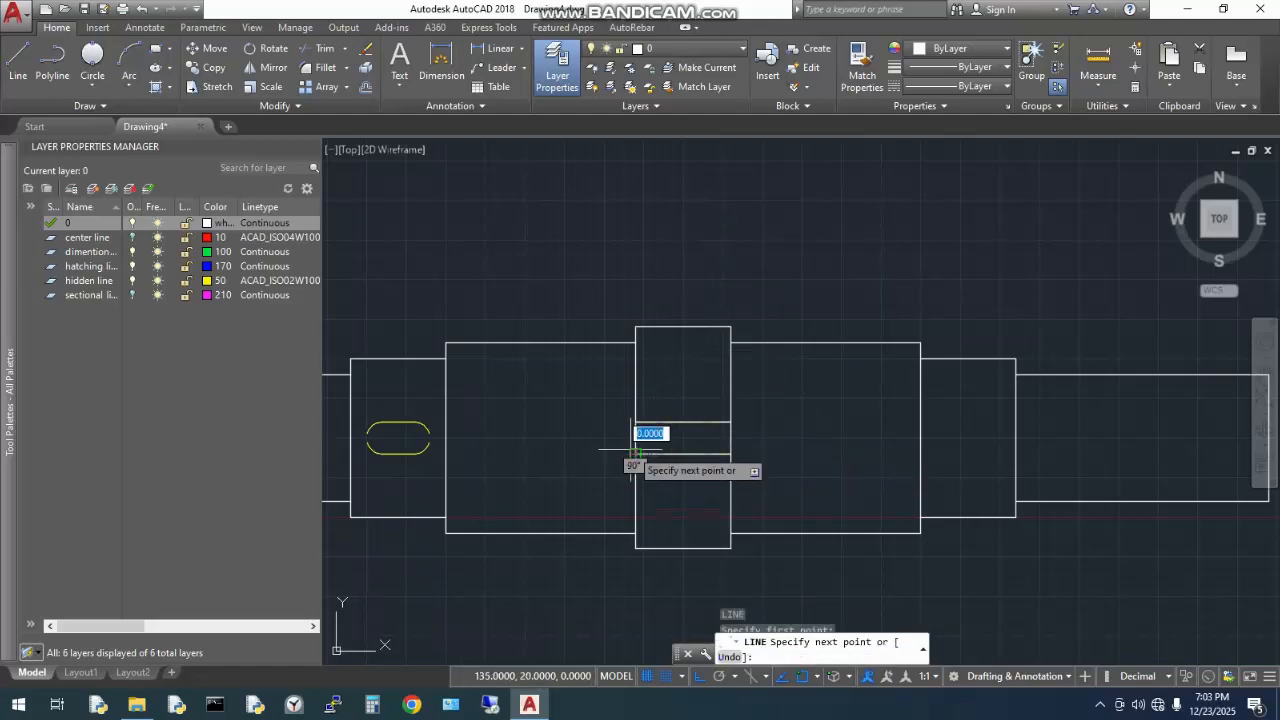
key(Escape)
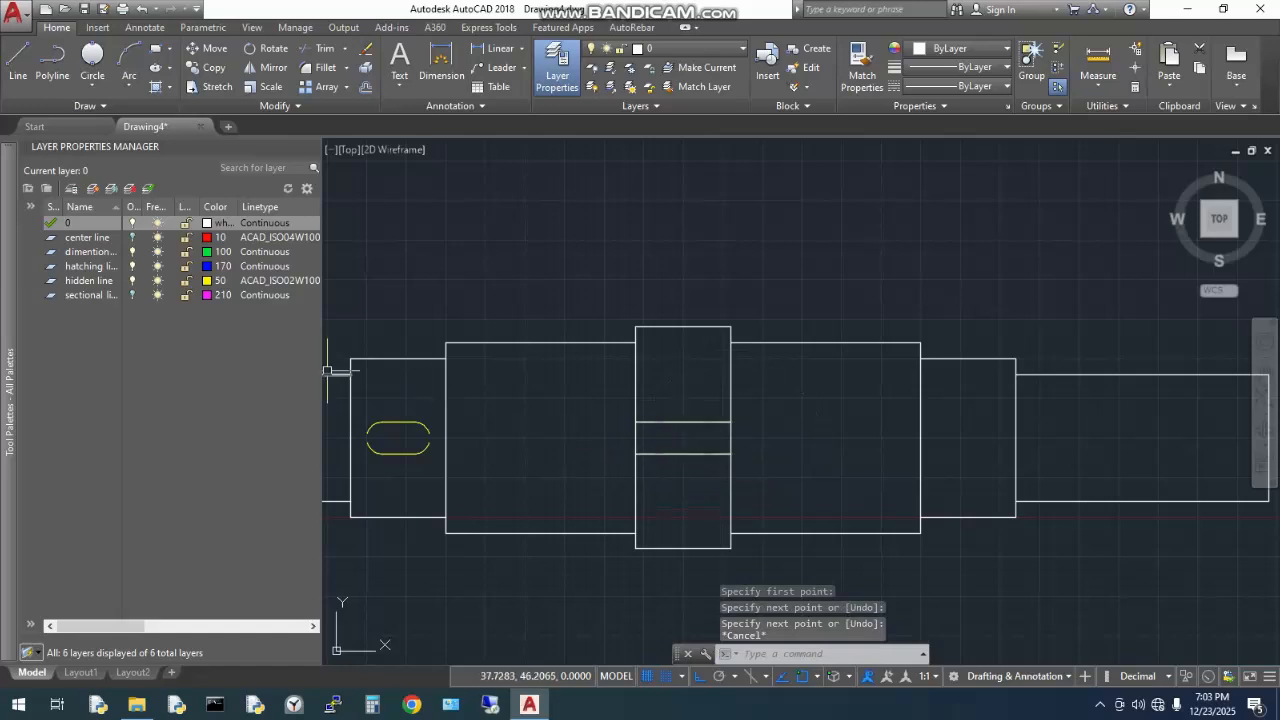
- Turn off layer 0 and make the hidden line layer current
click(132, 222)
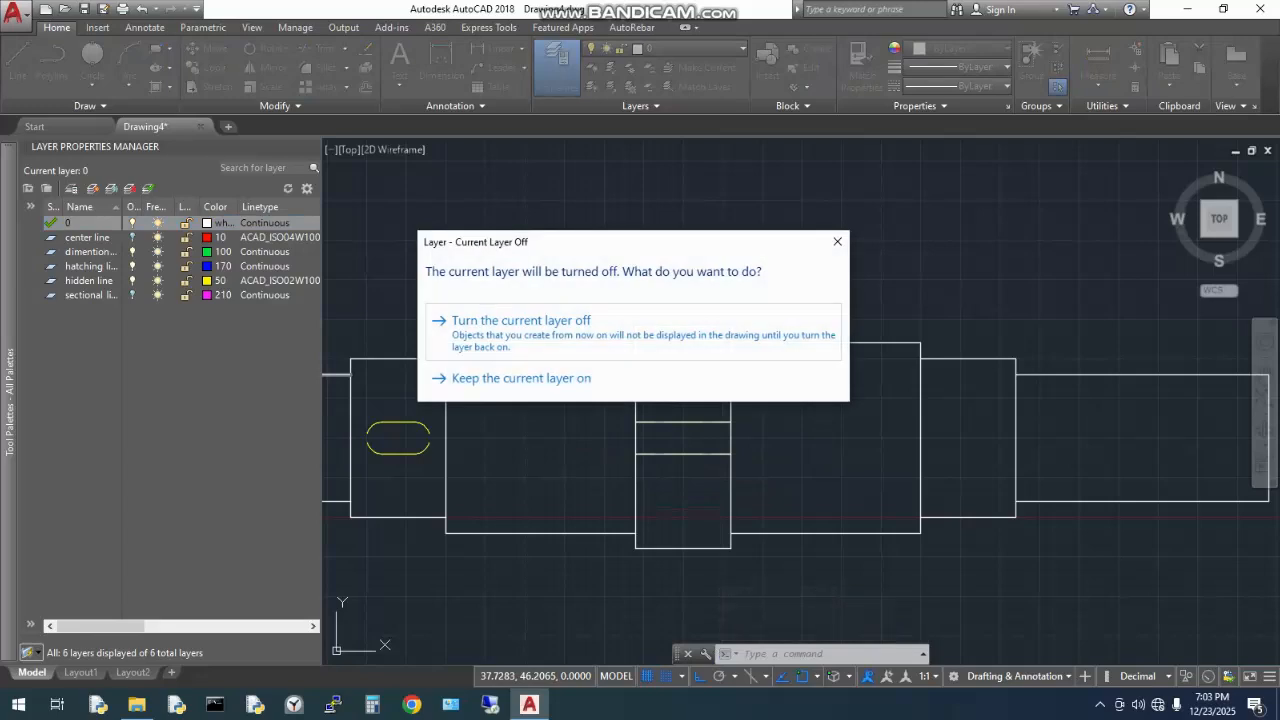
click(837, 241)
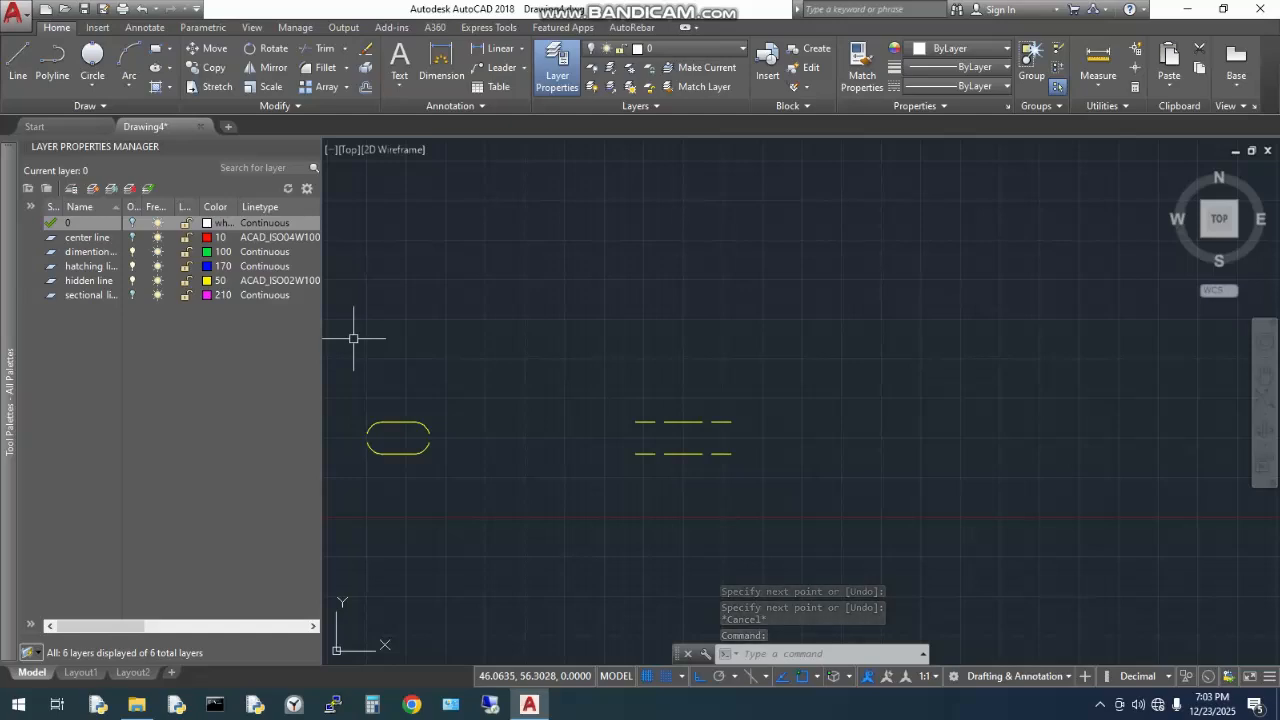
double_click(88, 281)
- Delete the two dashed lines of the middle collar and turn layer 0 back on
click(677, 422)
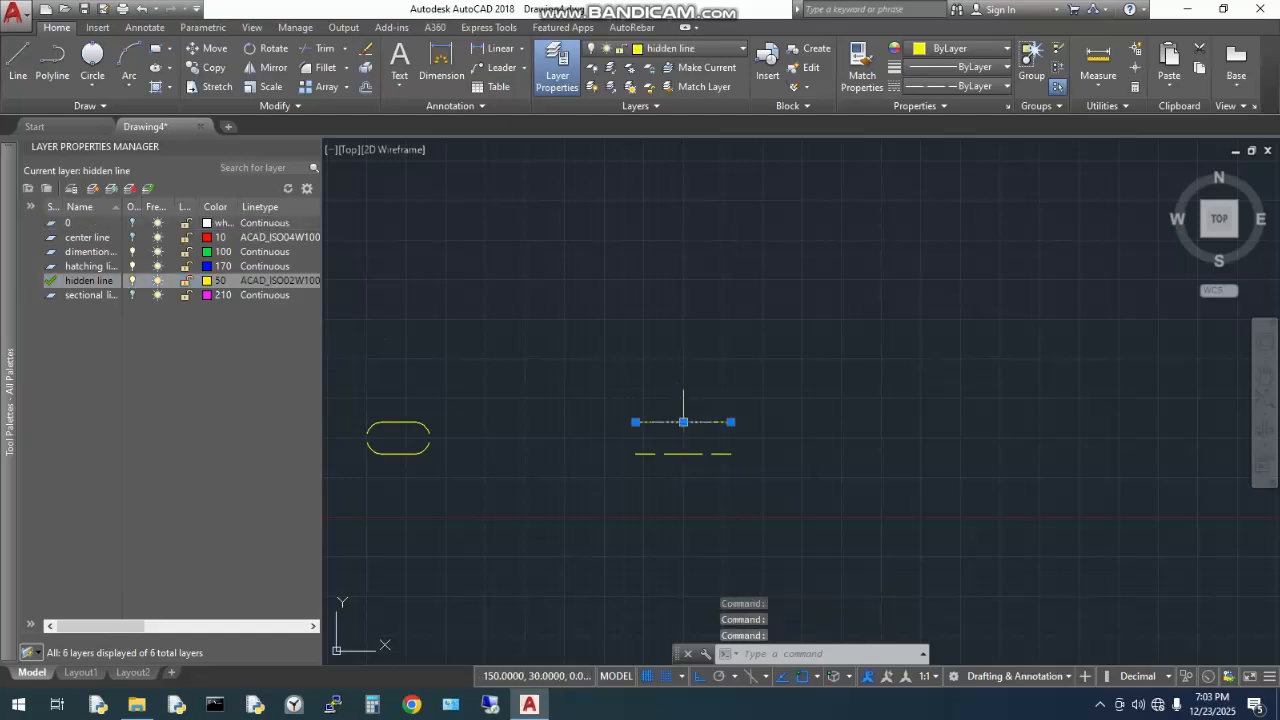
click(667, 451)
key(Delete)
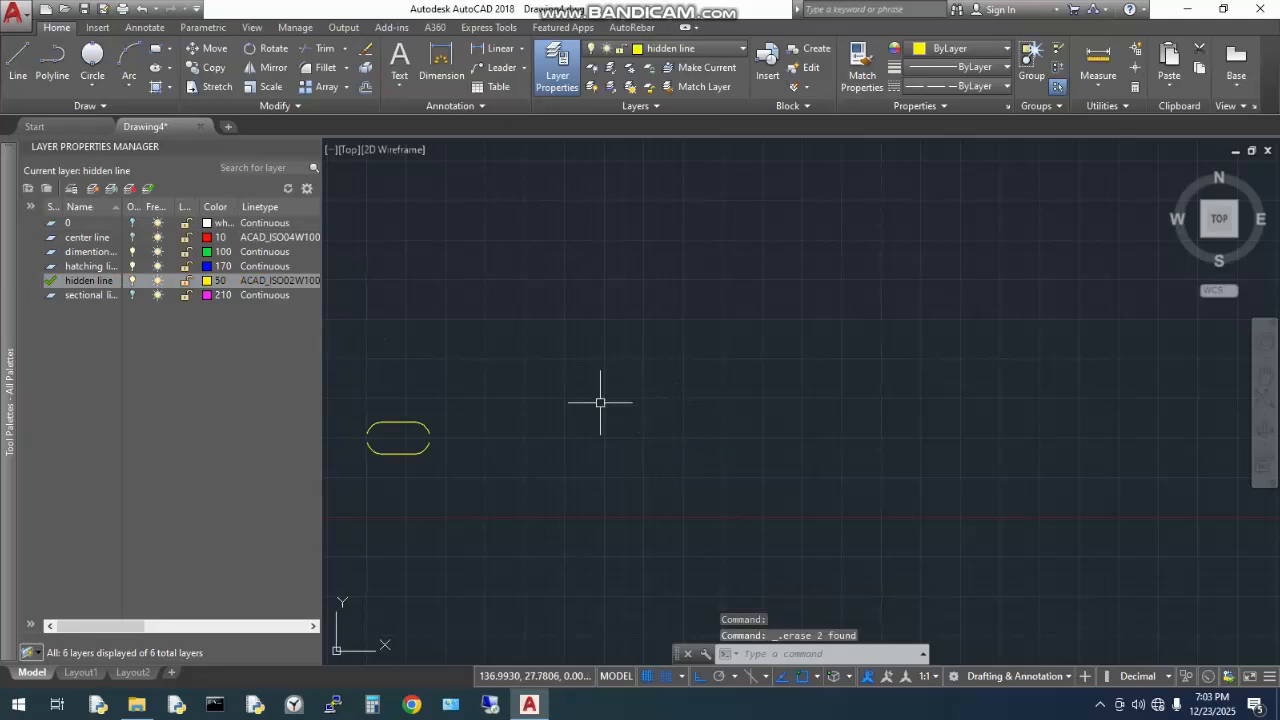
click(132, 223)
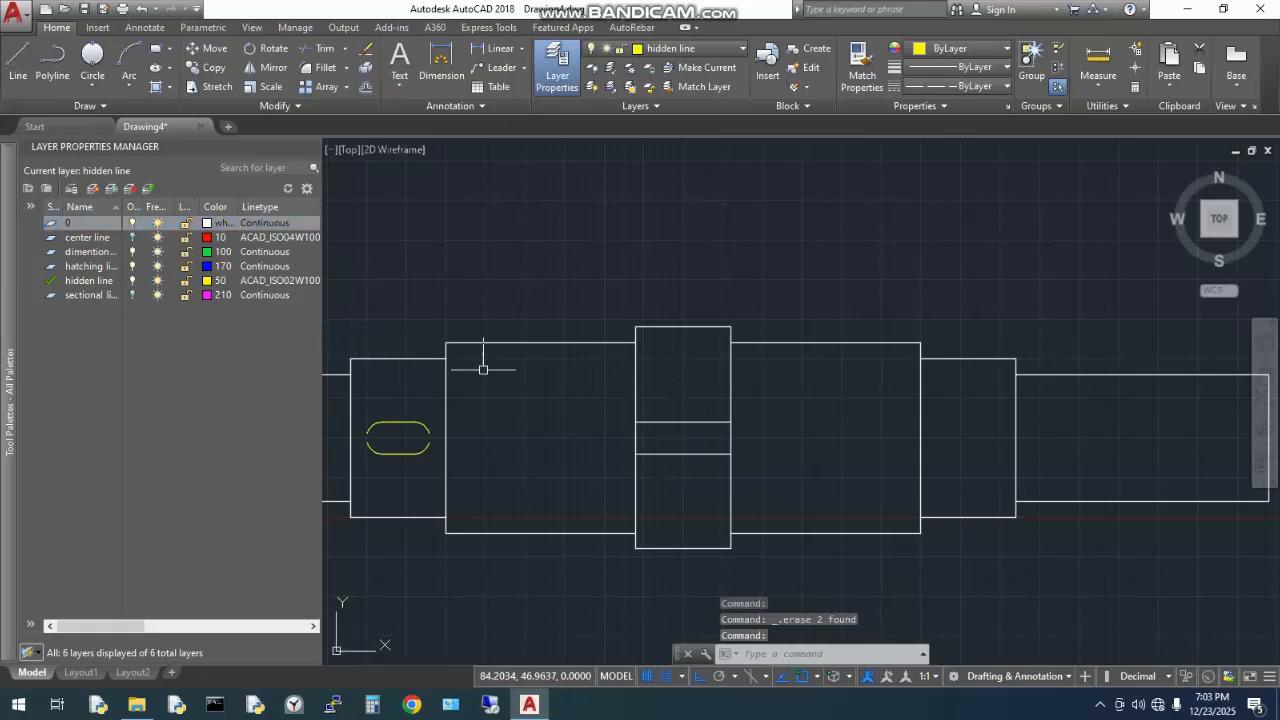
- Draw a horizontal hidden line across the shaft step beside the right end section, level with that section's lower edge
middle_drag(540, 391, 531, 428)
scroll(531, 392, down, 2)
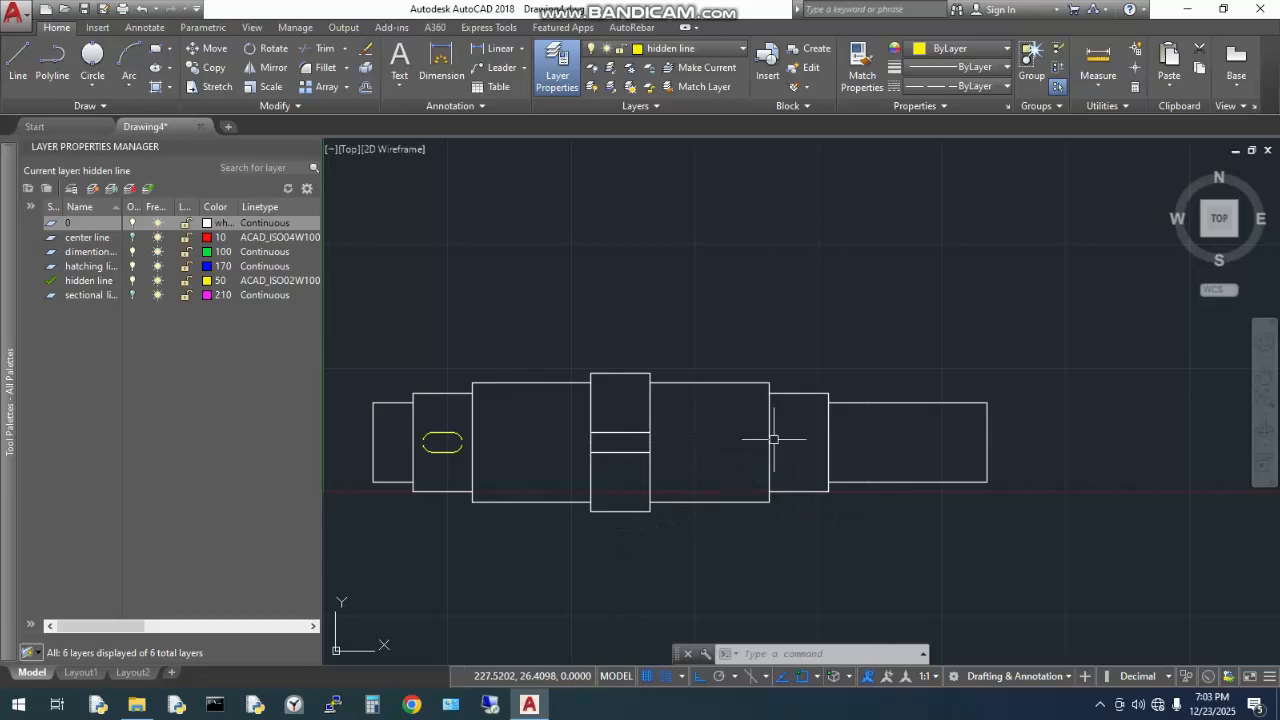
mouse_move(774, 440)
middle_down()
mouse_move(720, 434)
mouse_move(733, 437)
middle_up()
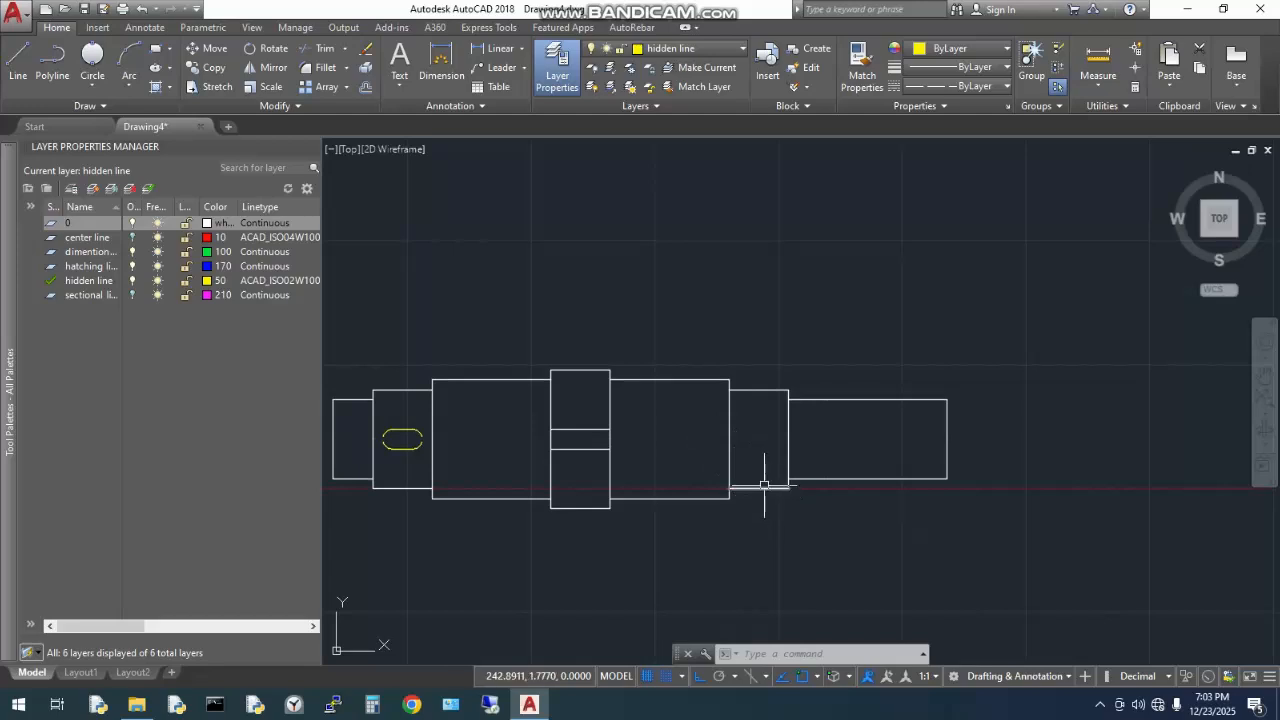
scroll(762, 485, up, 4)
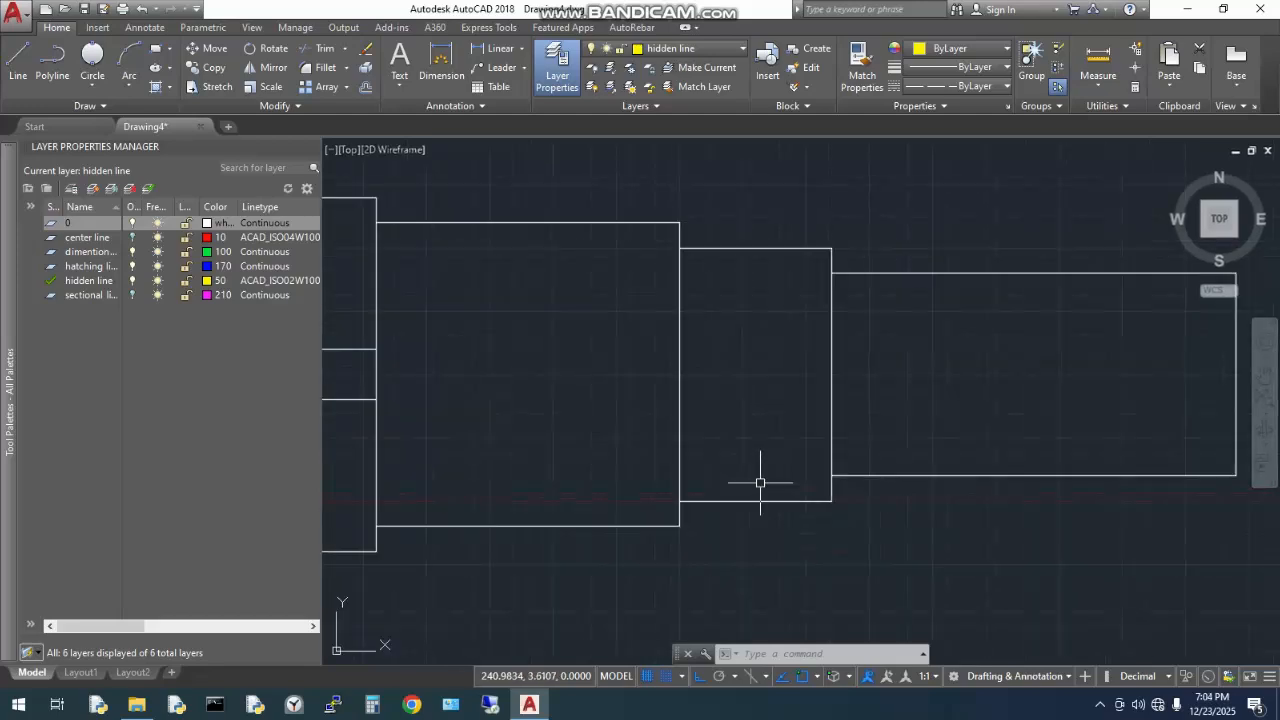
scroll(760, 483, up, 2)
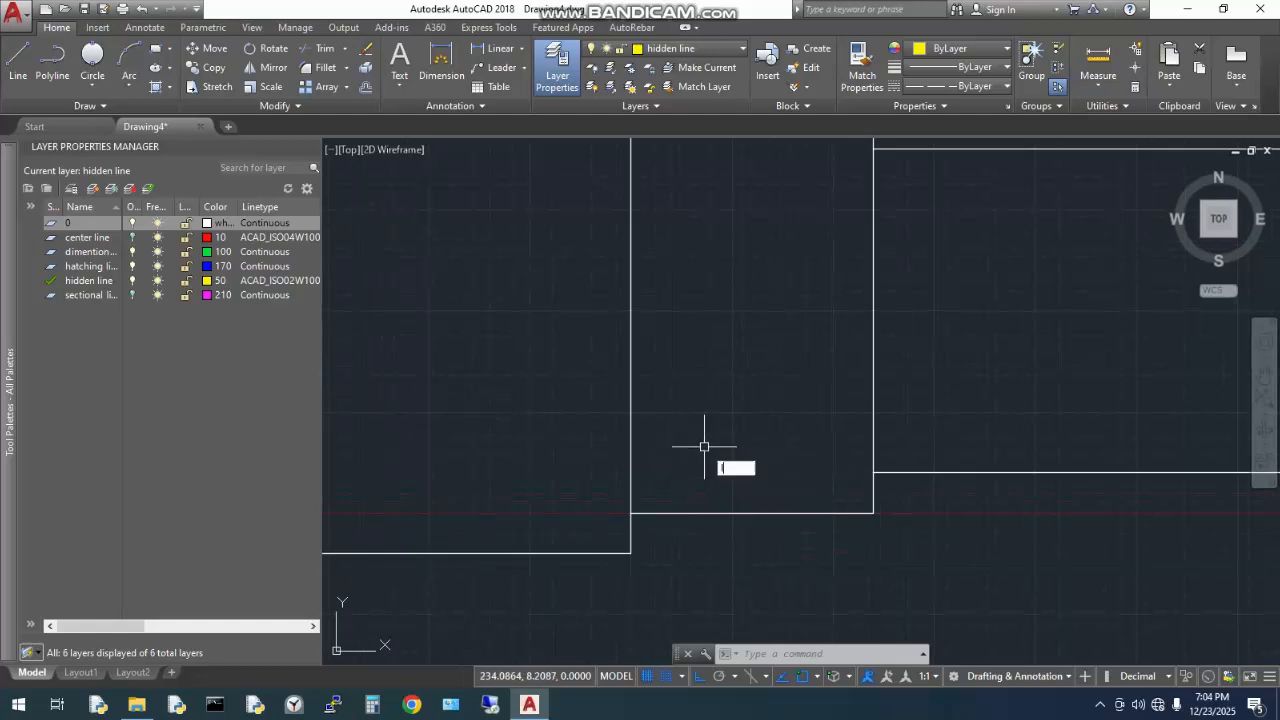
text(l)
key(Return)
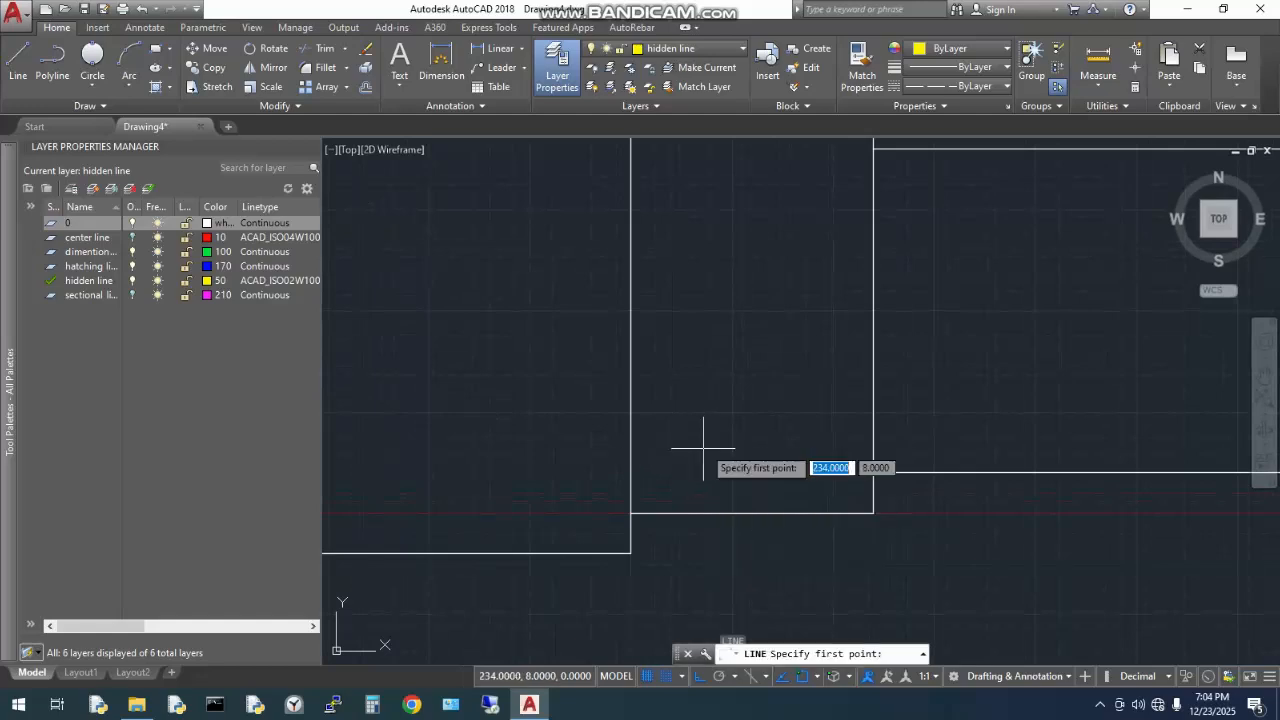
click(873, 472)
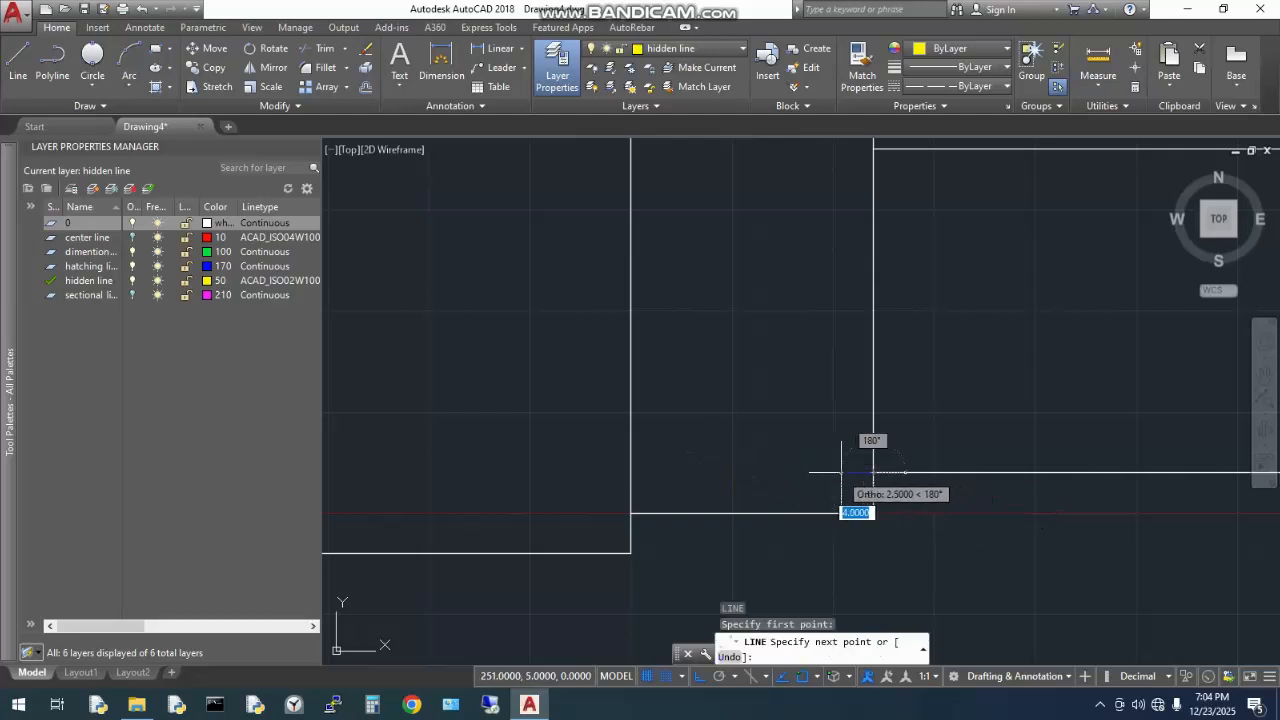
click(630, 473)
key(Return)
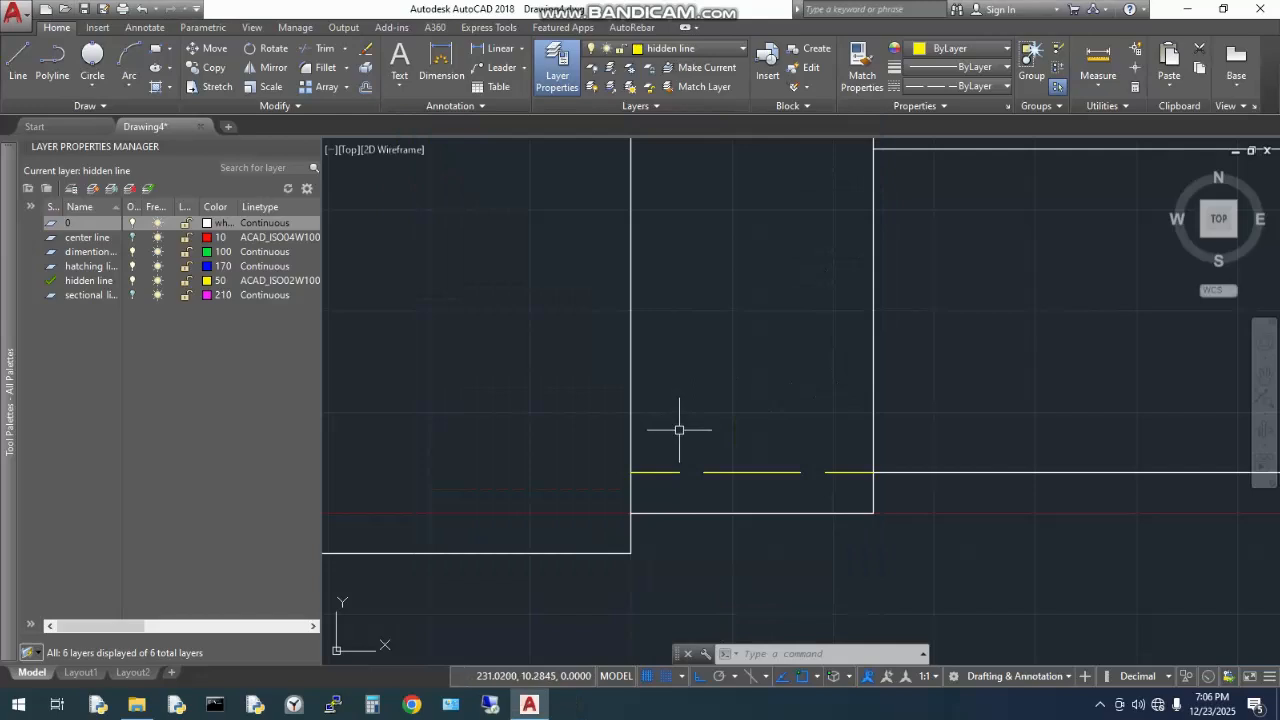
mouse_move(675, 472)
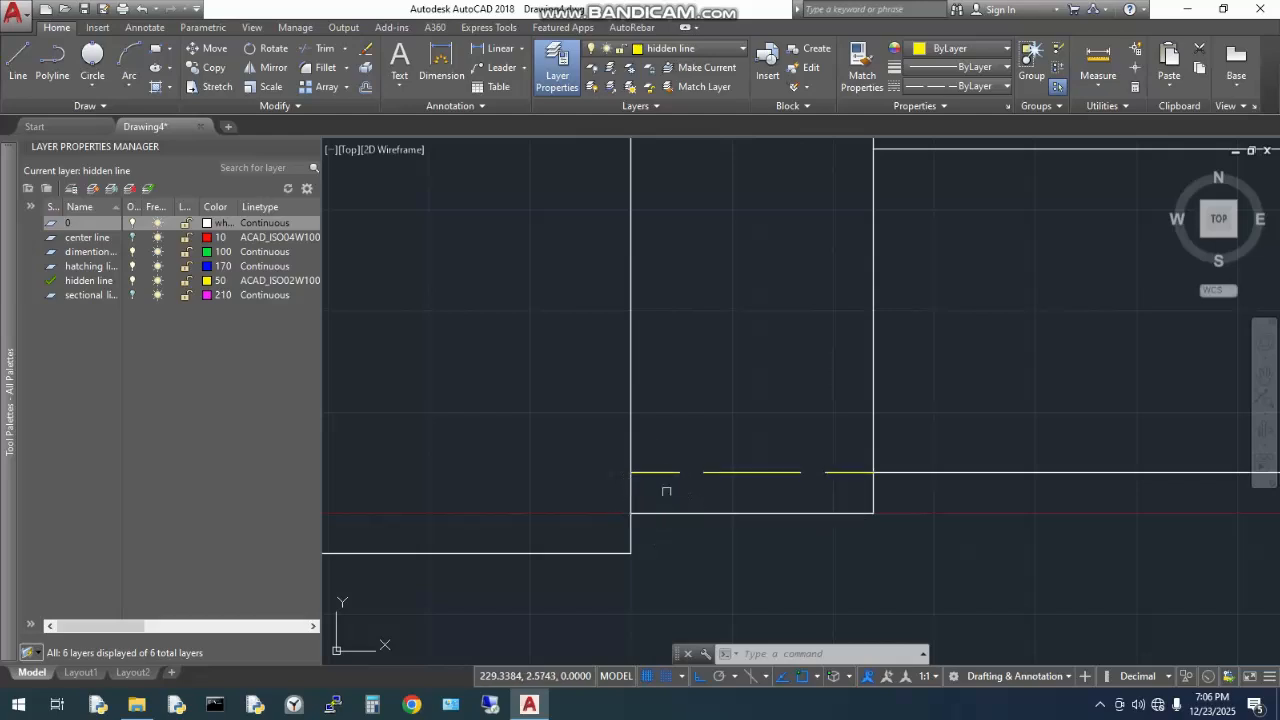
text(L)
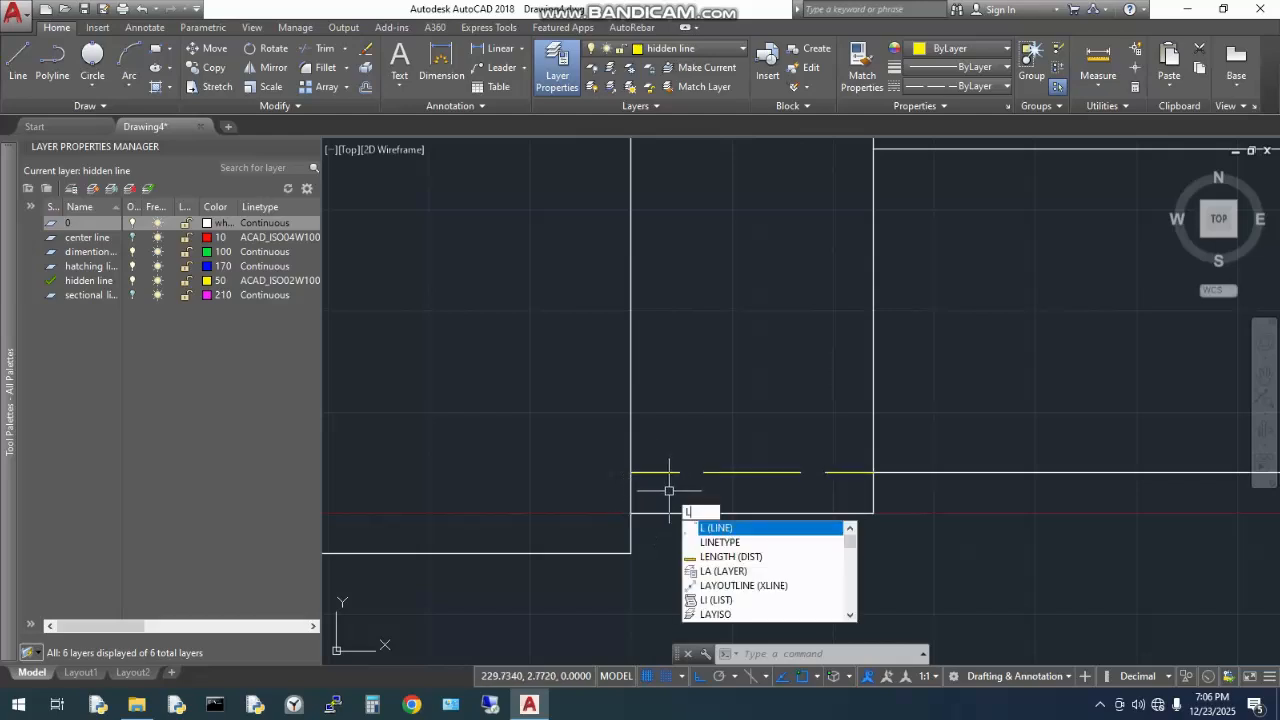
key(Return)
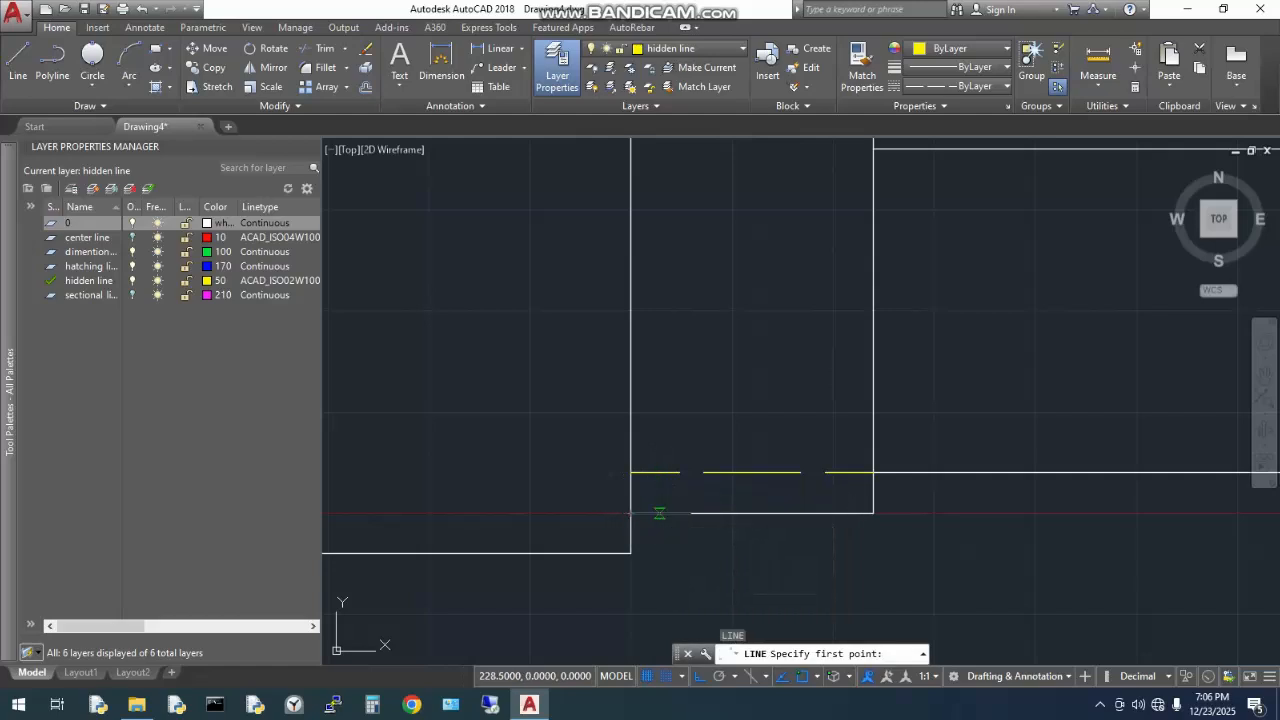
text(5)
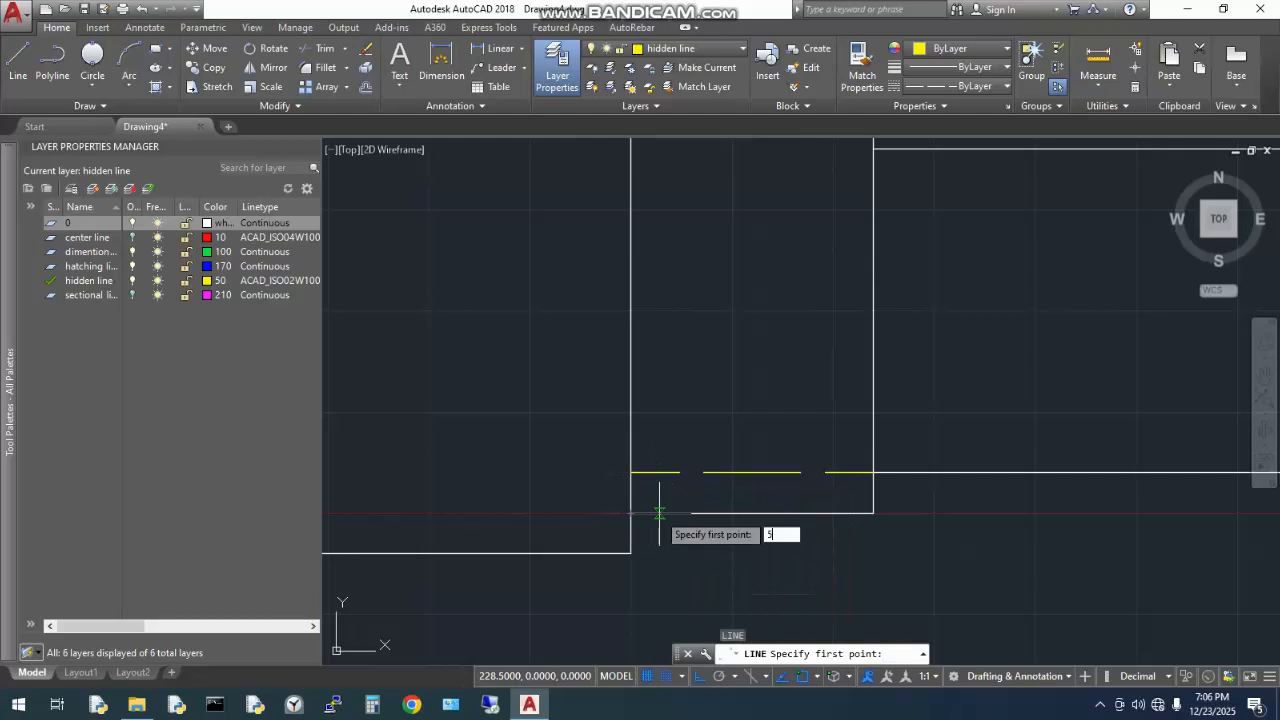
key(Return)
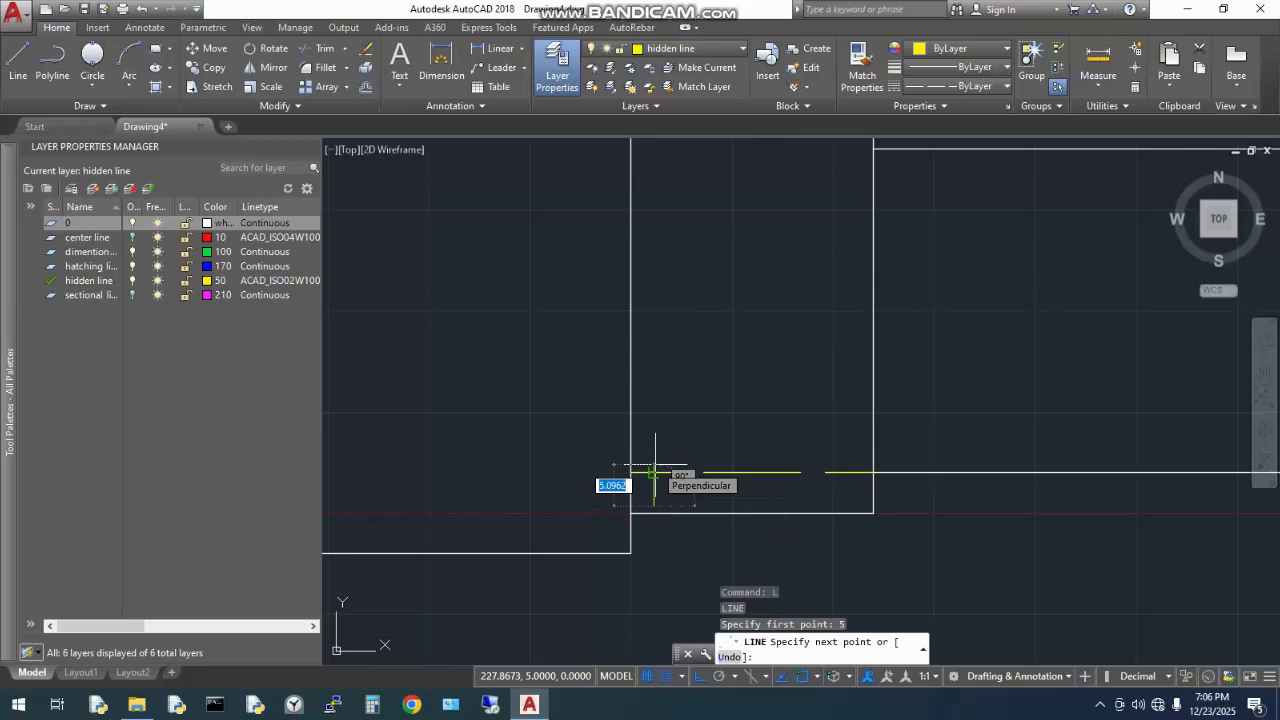
key(Escape)
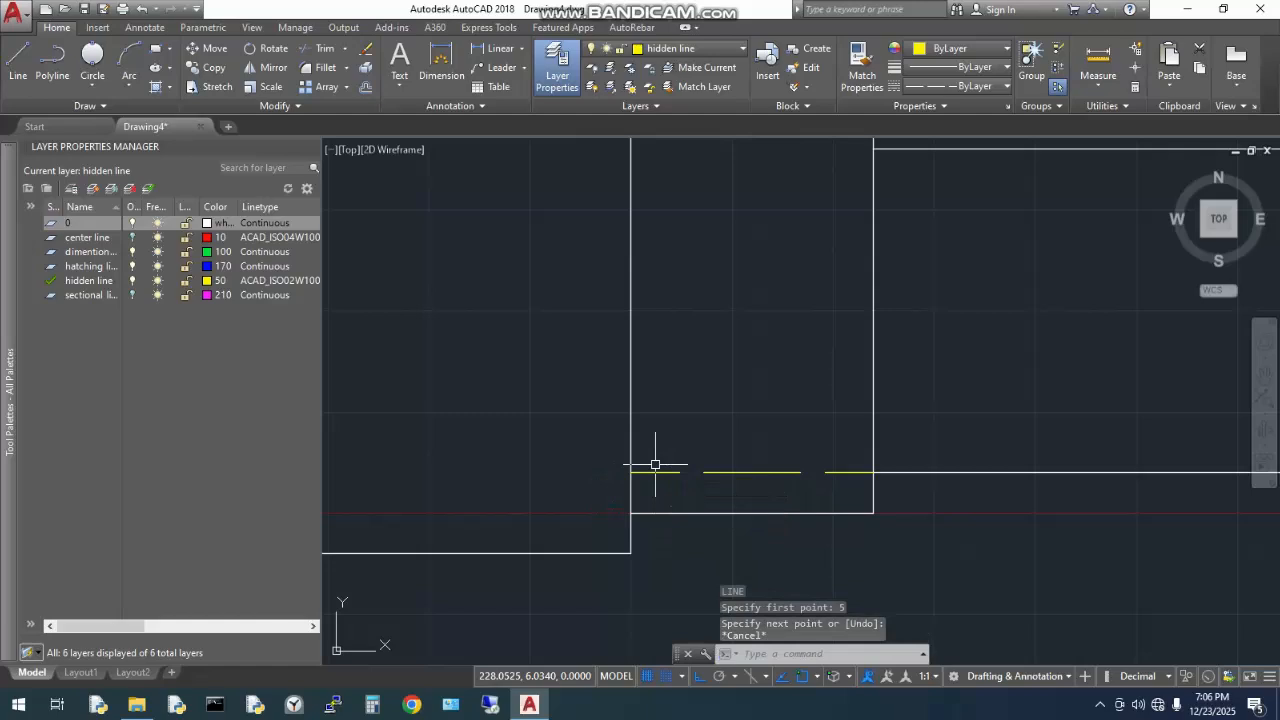
key(Return)
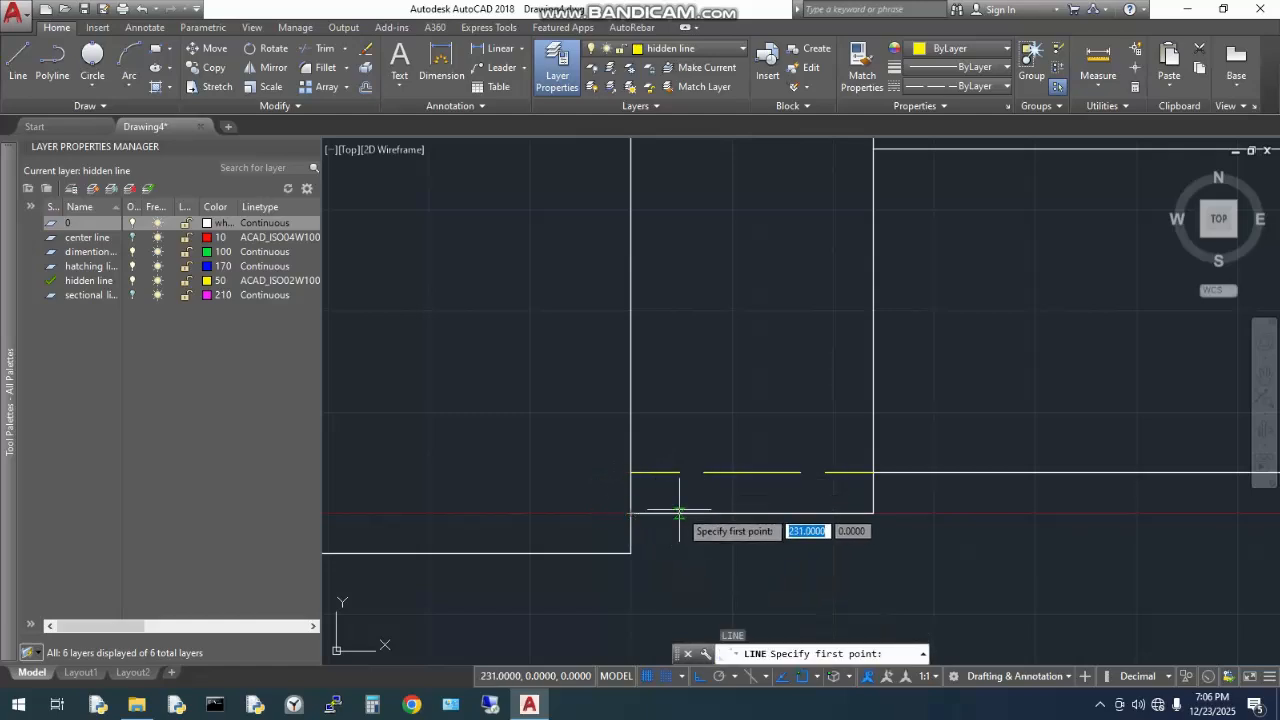
text(10)
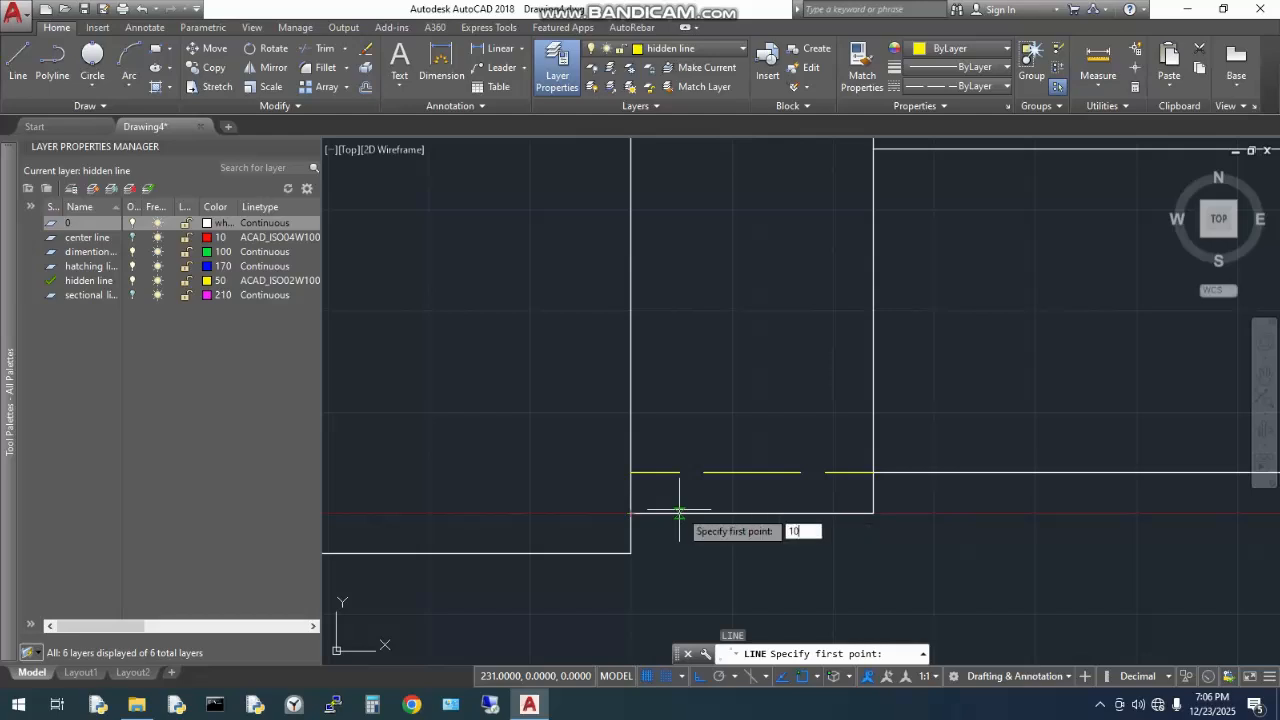
key(Return)
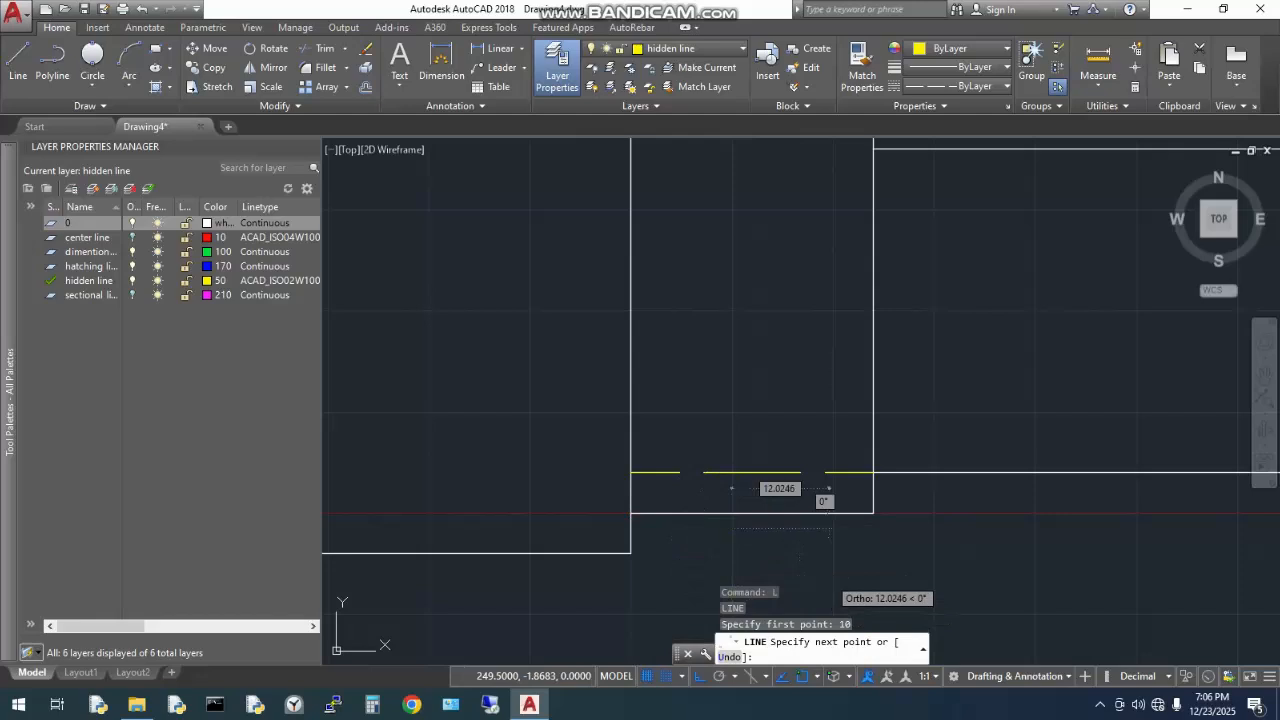
key(Escape)
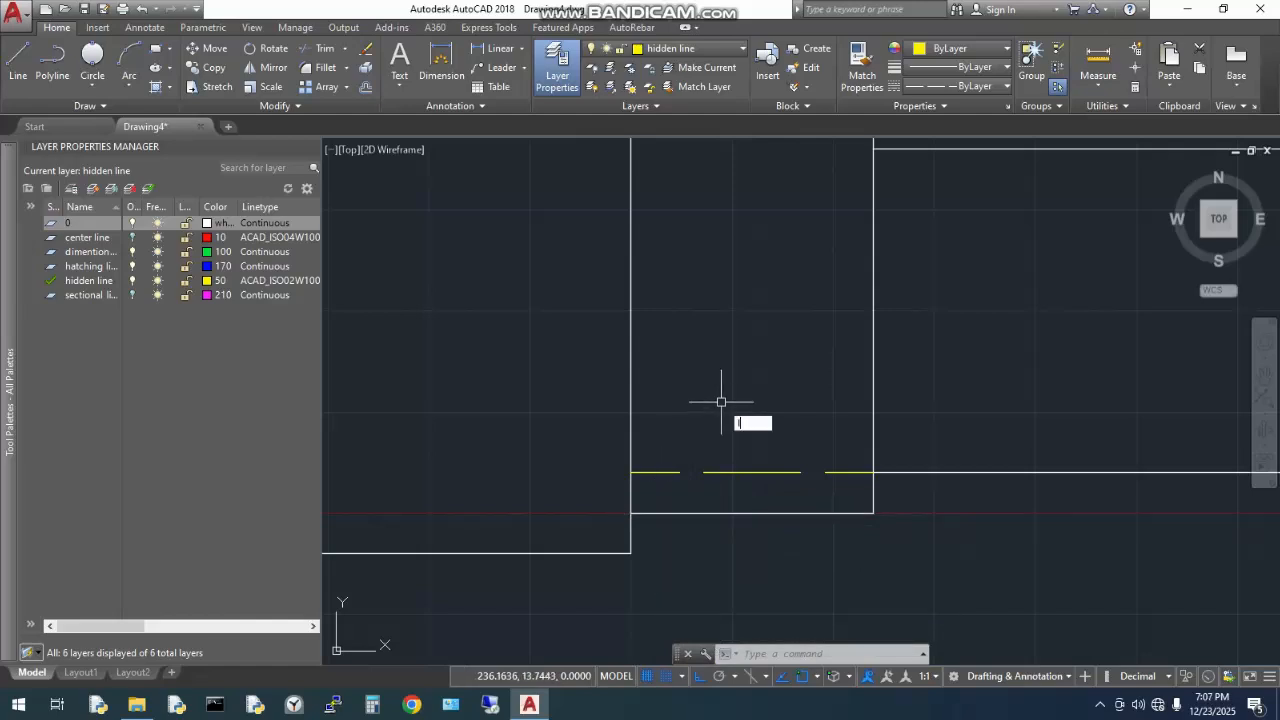
- Draw connected construction lines from the shaft step's lower-left corner, about 5.5 units right and 5 units up to the hidden line
key(Return)
click(630, 513)
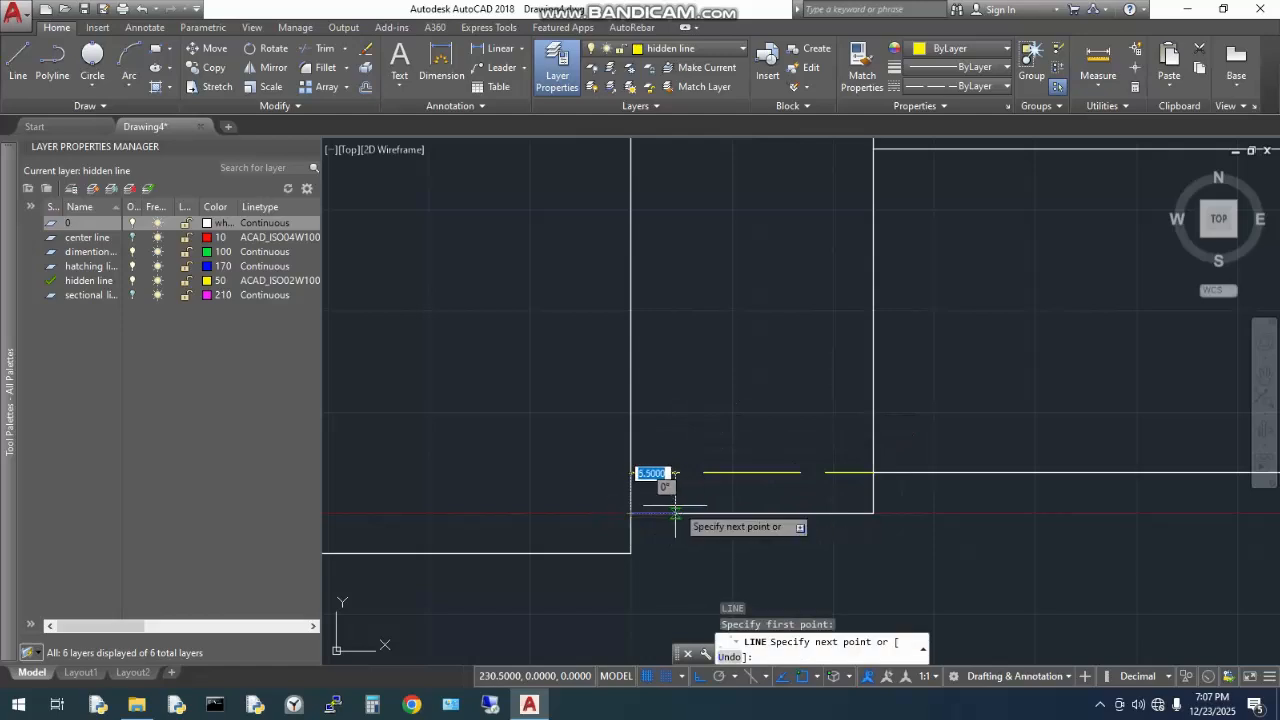
click(675, 513)
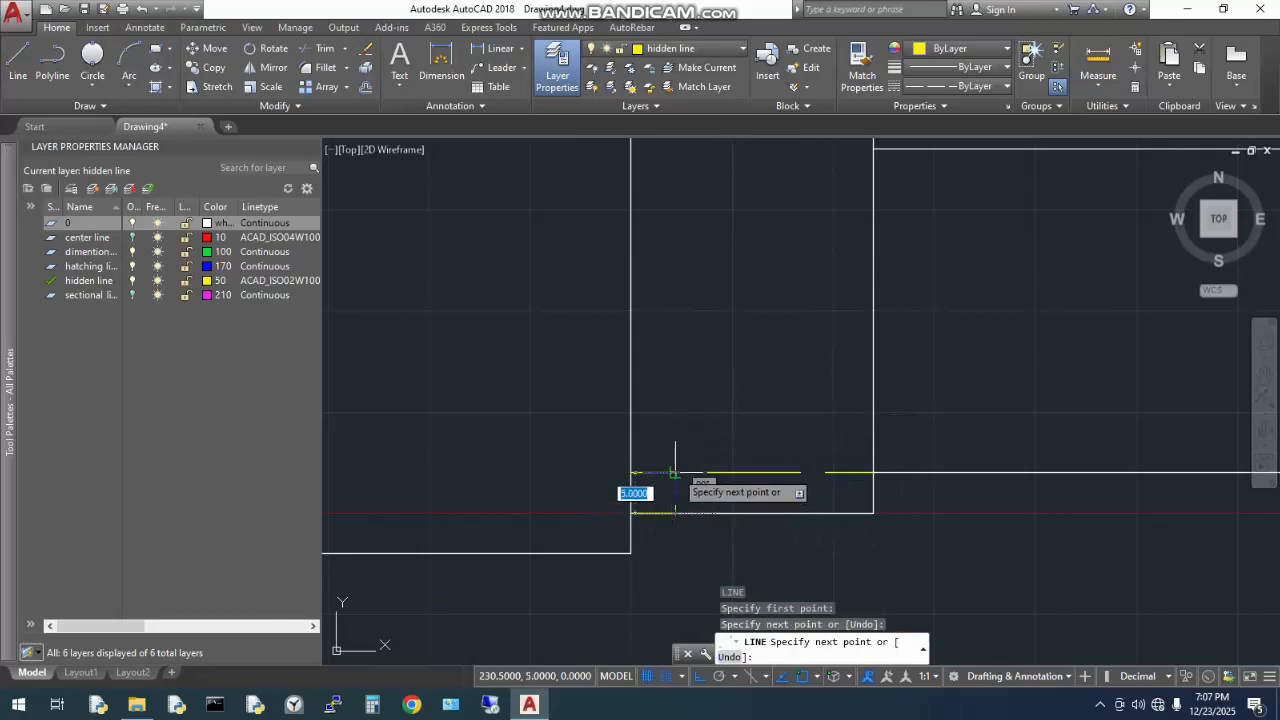
click(678, 471)
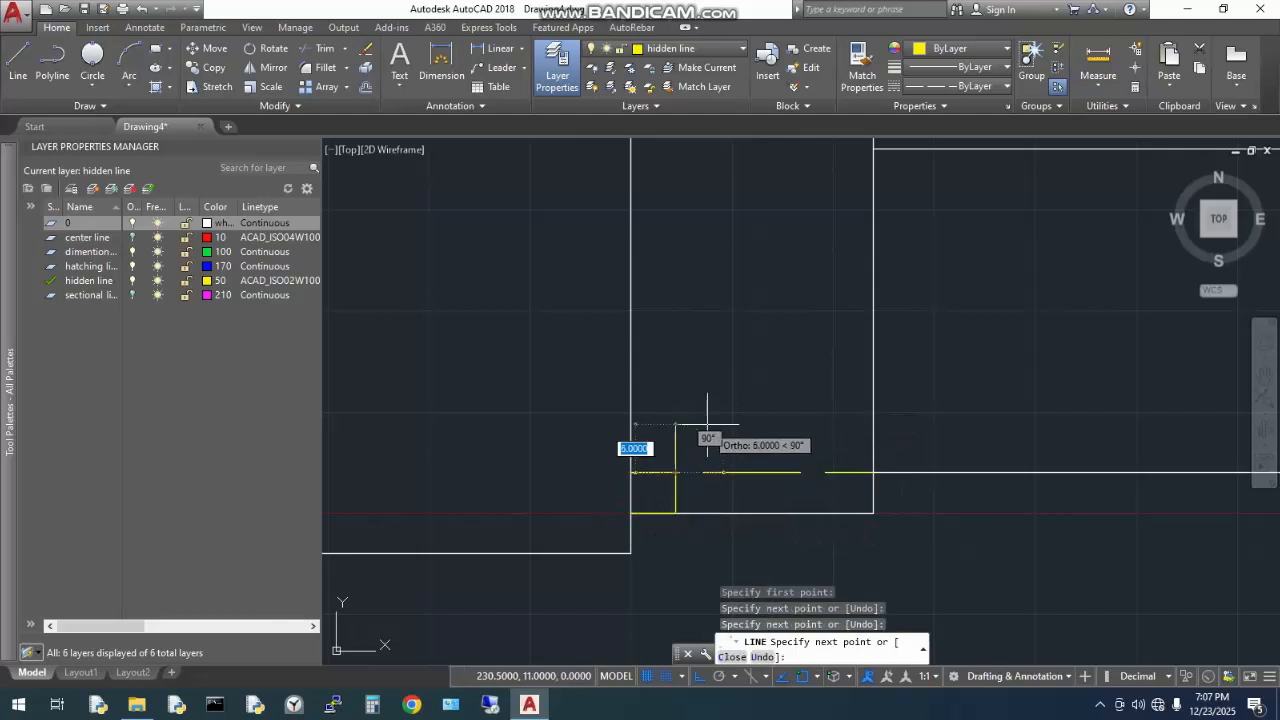
key(Escape)
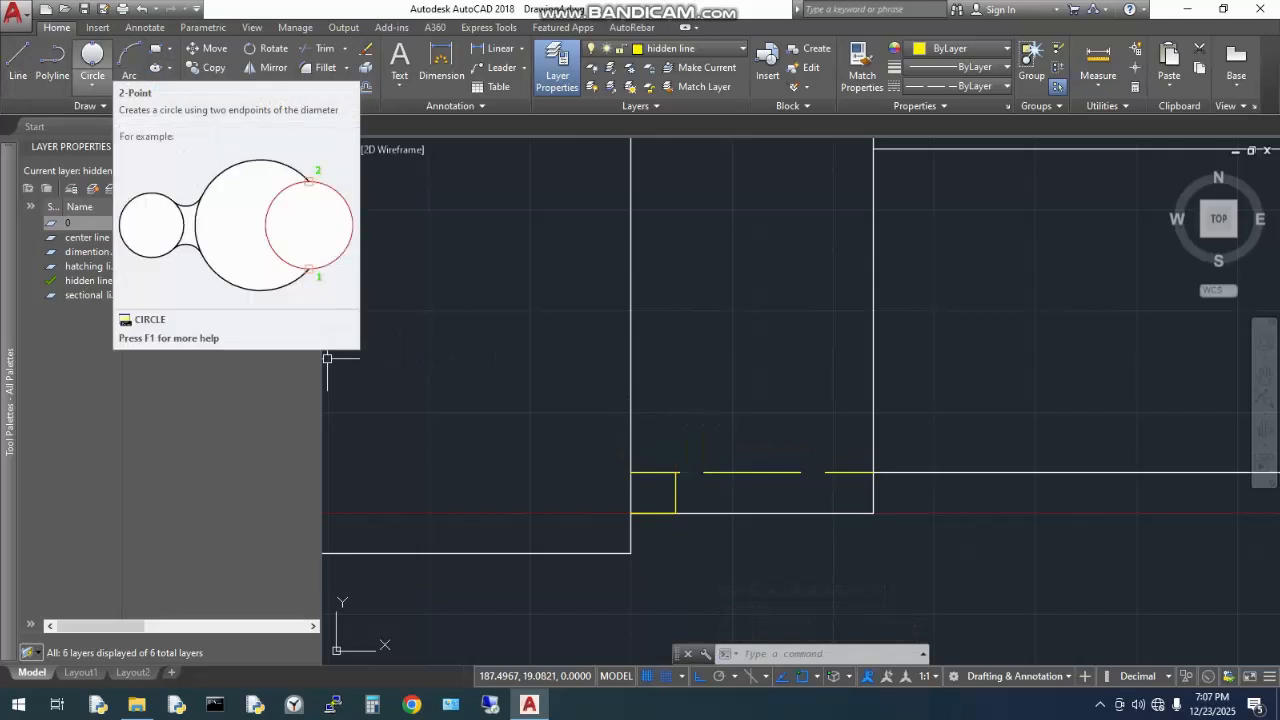
click(92, 82)
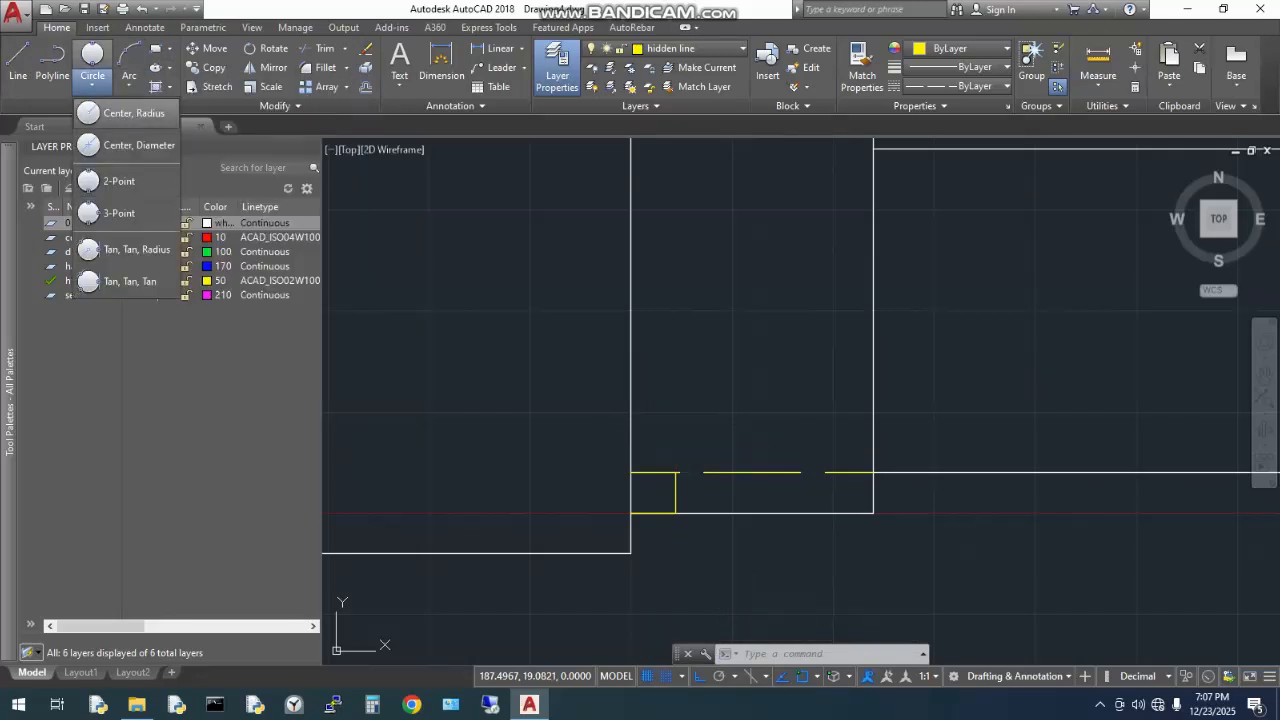
click(133, 113)
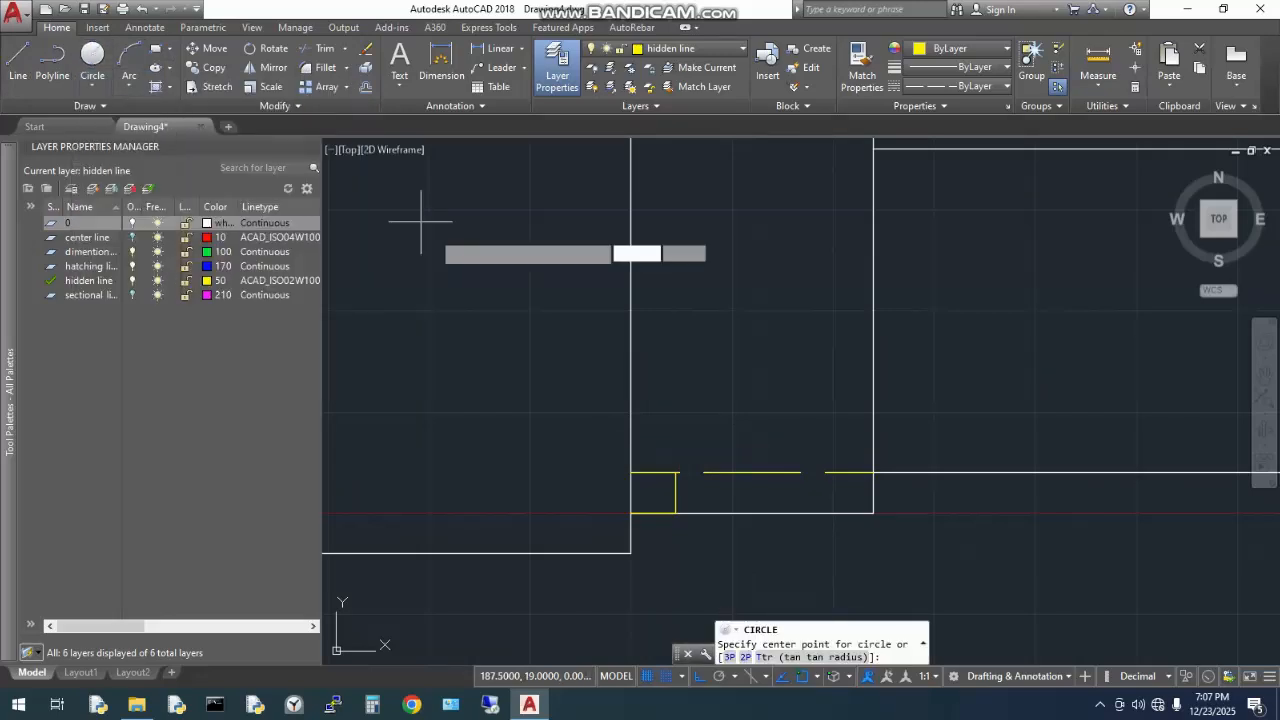
click(675, 513)
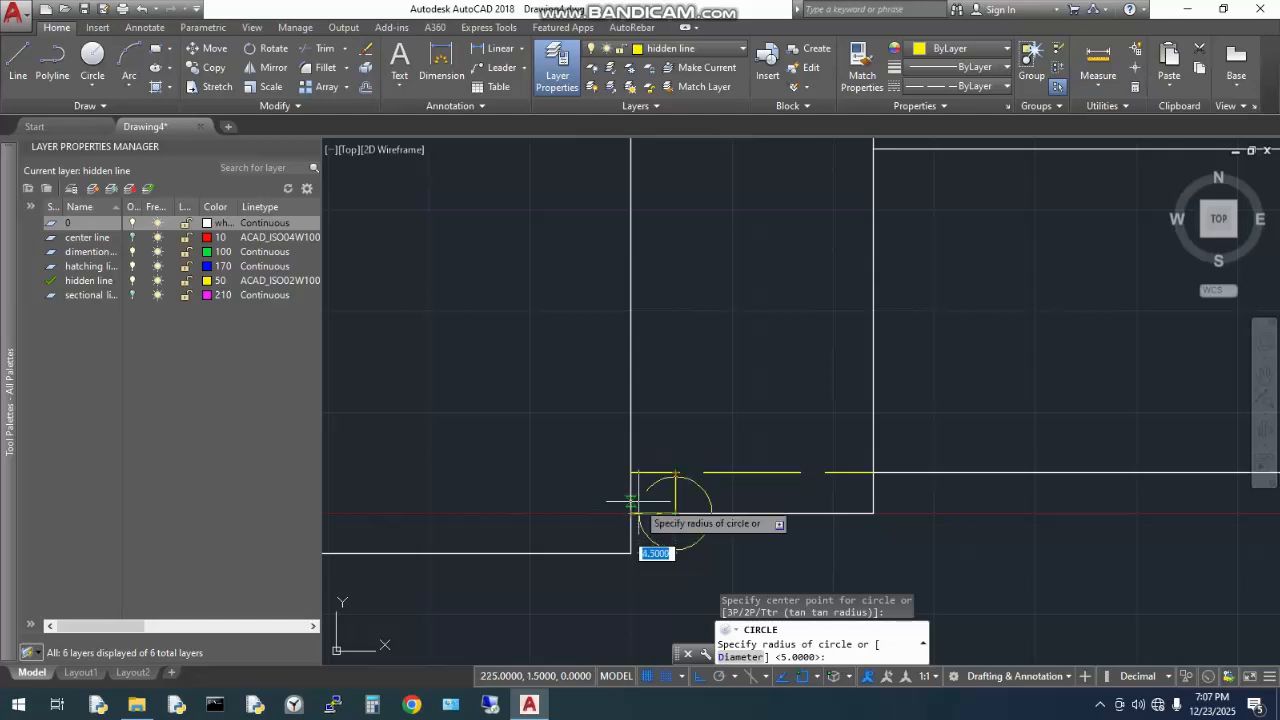
key(Escape)
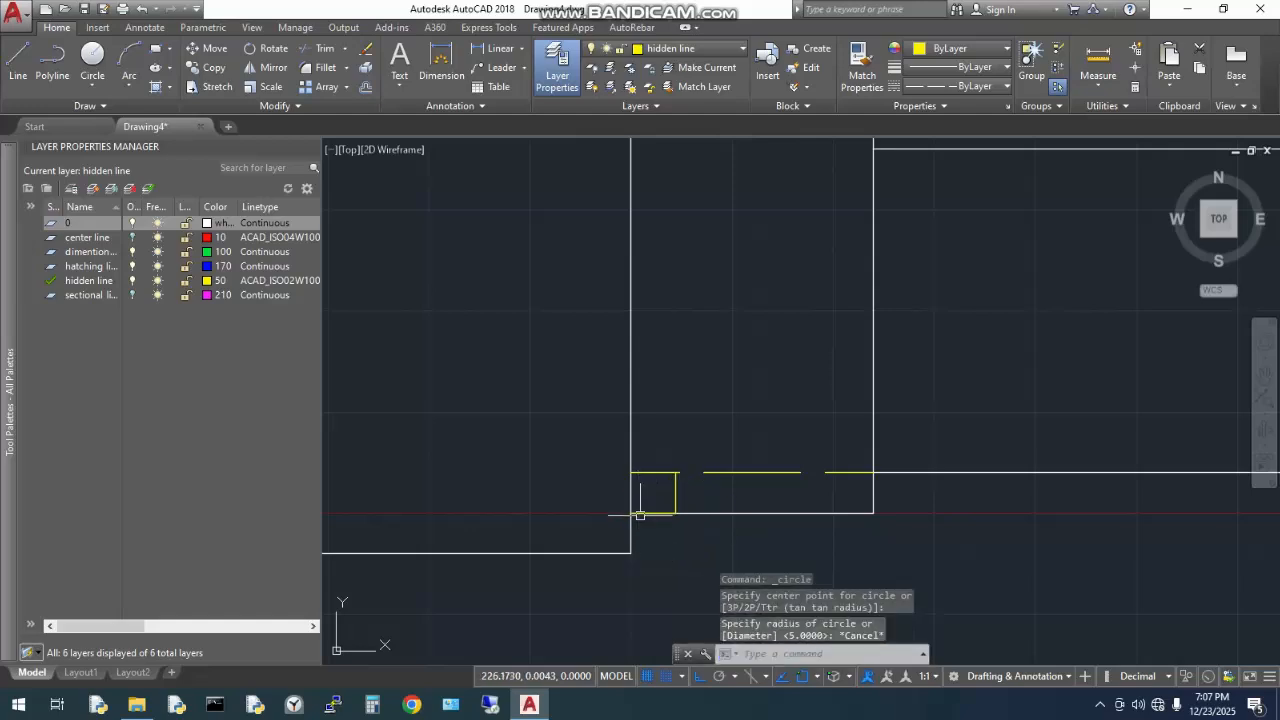
- Delete the short horizontal and vertical construction lines at the shaft step's lower-left corner
click(645, 513)
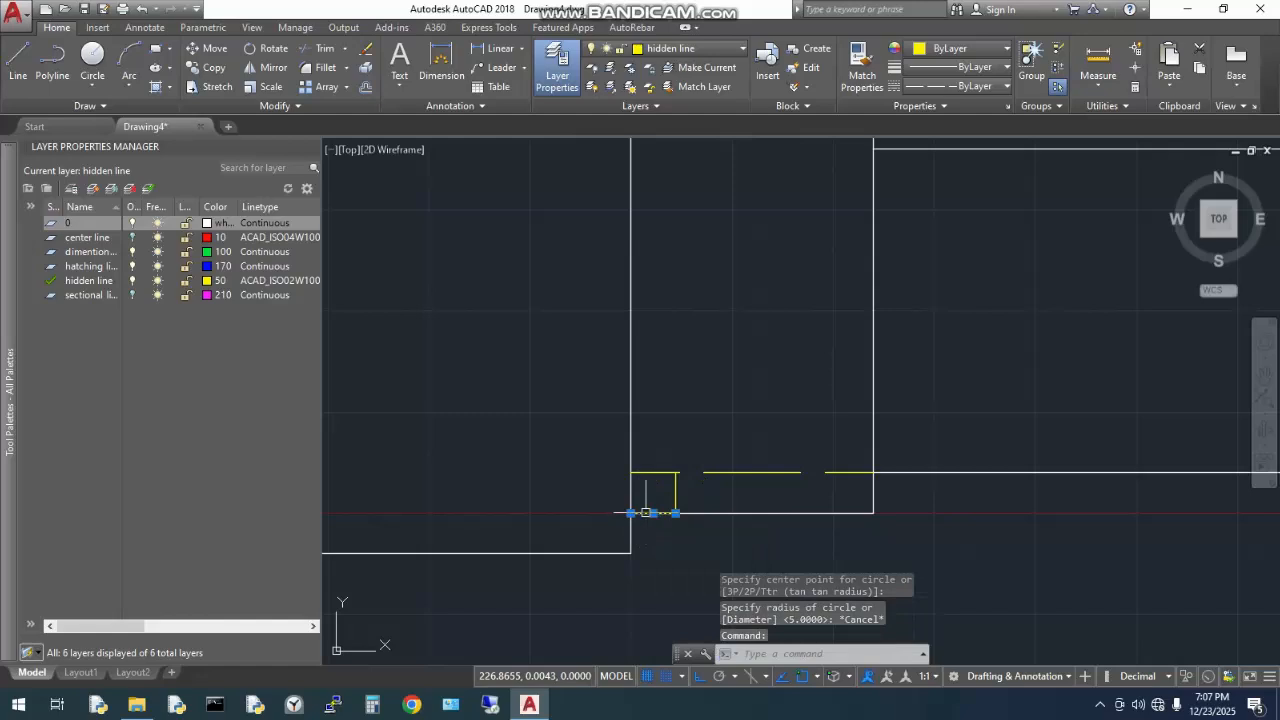
key(Delete)
click(675, 493)
key(Delete)
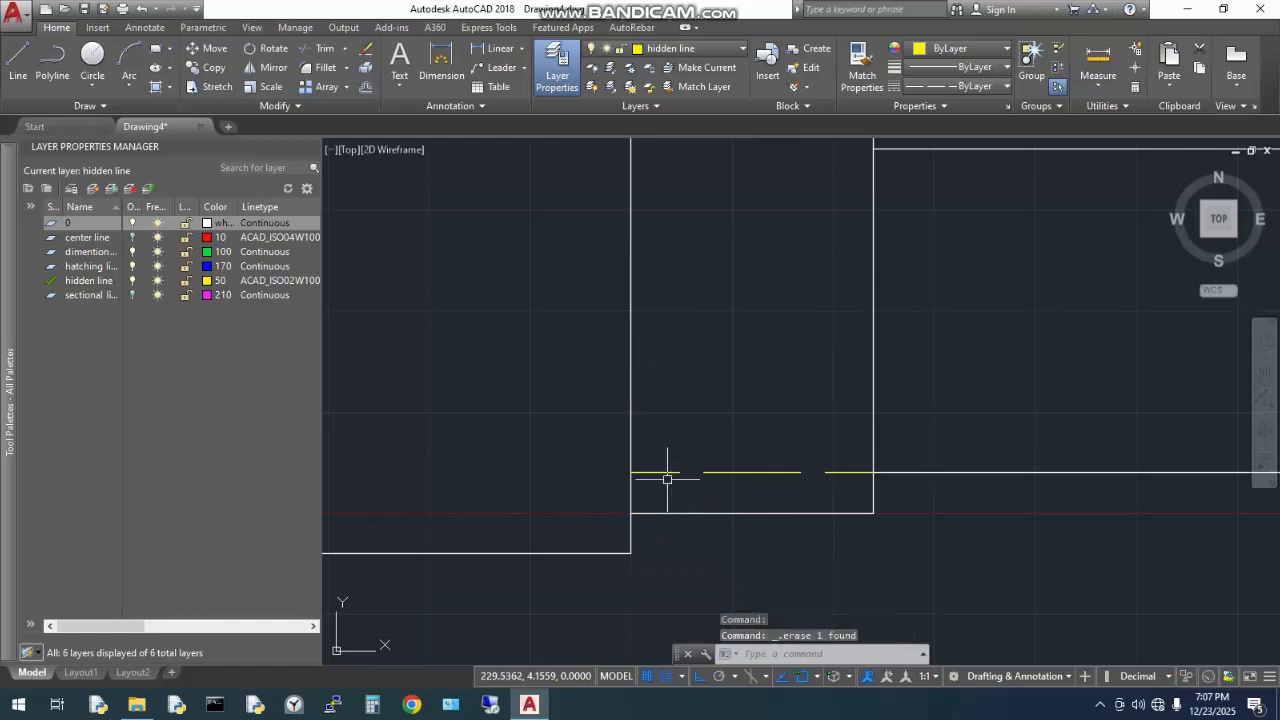
- Draw a 5-unit line rightward from the shaft step's lower-left corner, continuing vertically up to the hidden line
right_click(667, 119)
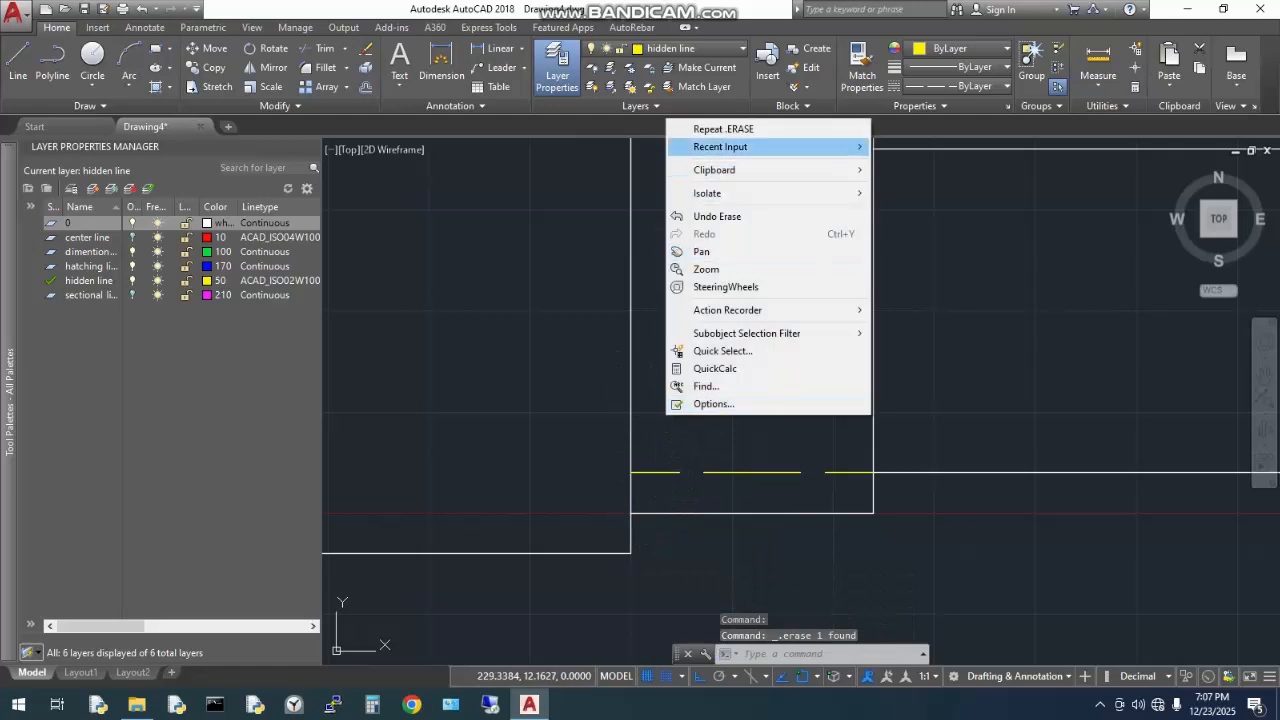
mouse_move(760, 146)
click(904, 181)
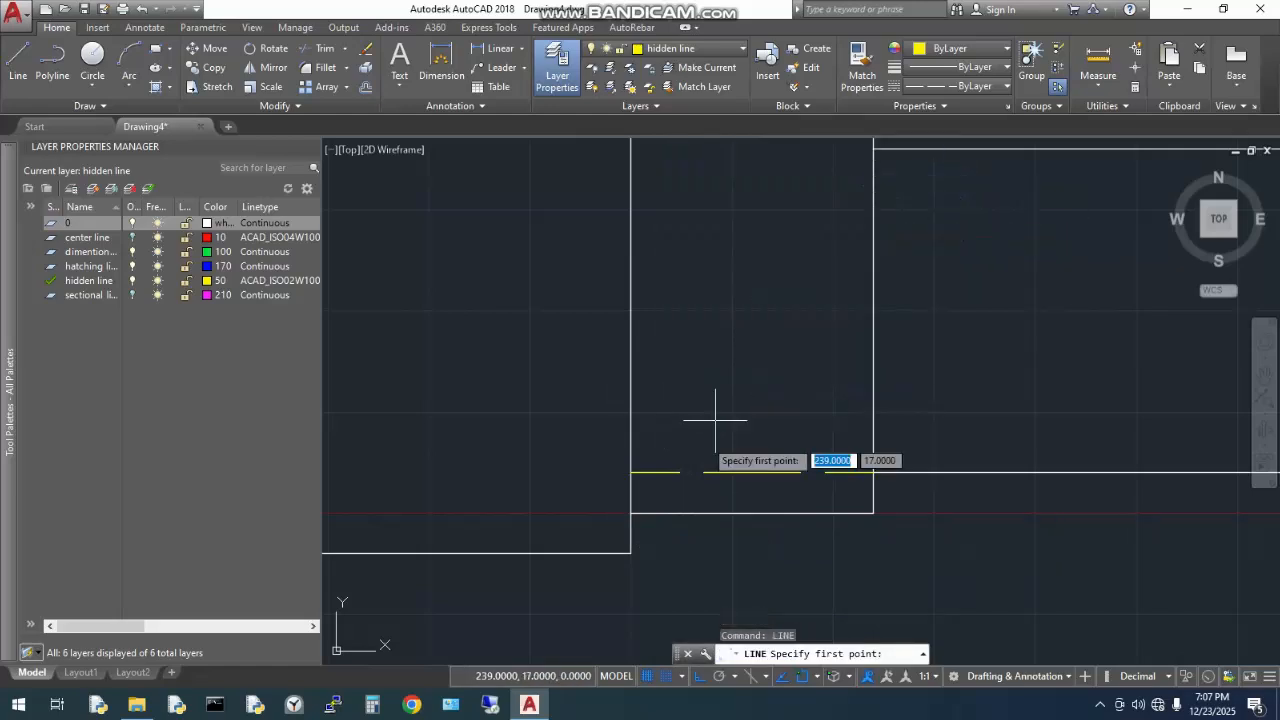
click(631, 513)
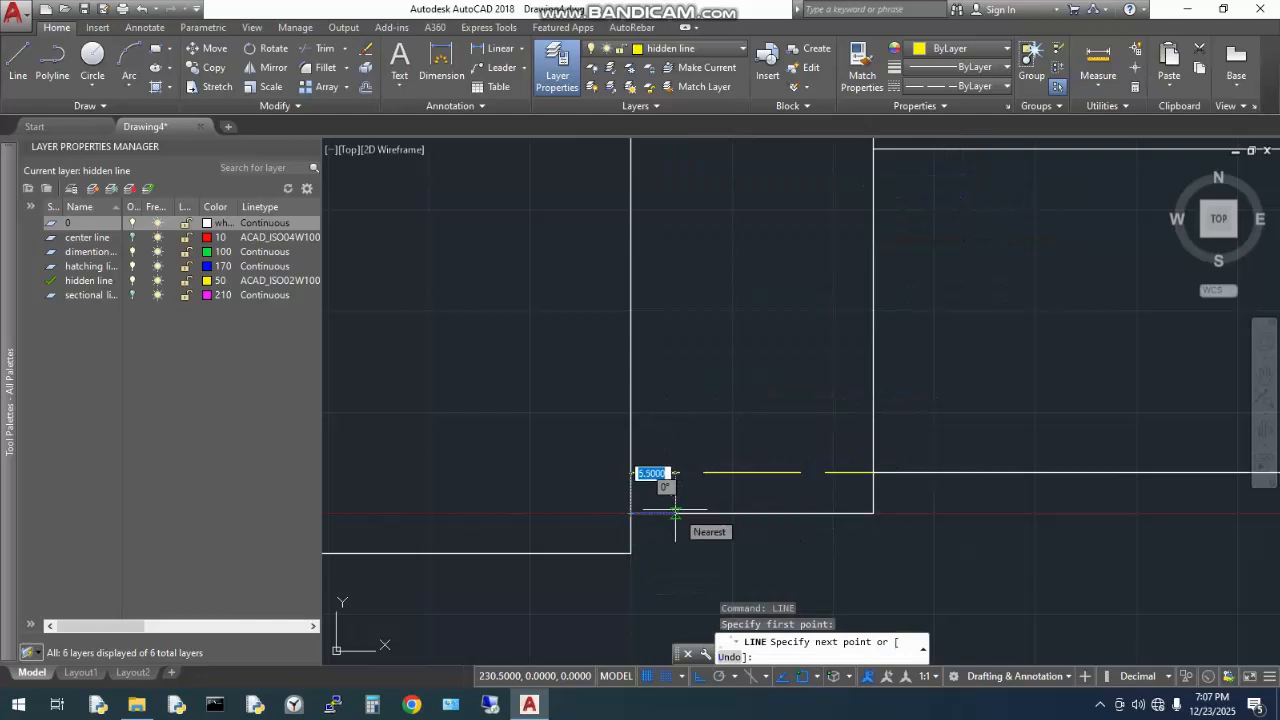
text(5)
key(Return)
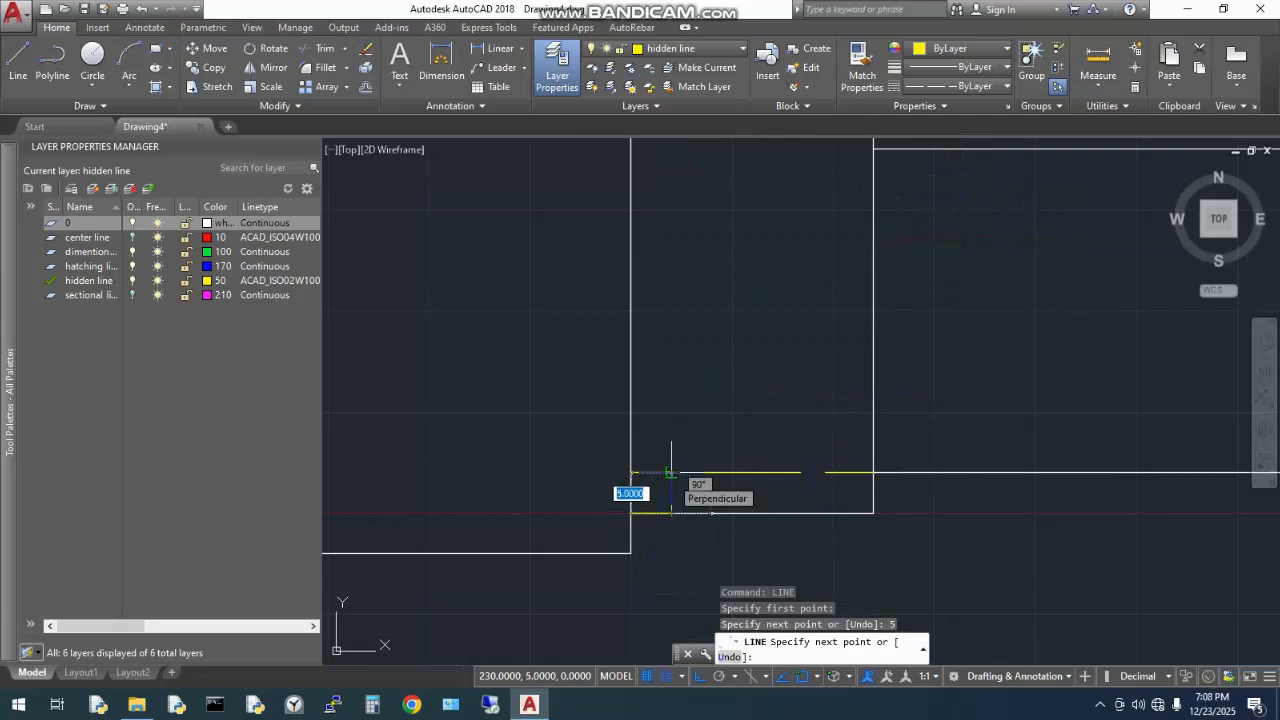
click(670, 472)
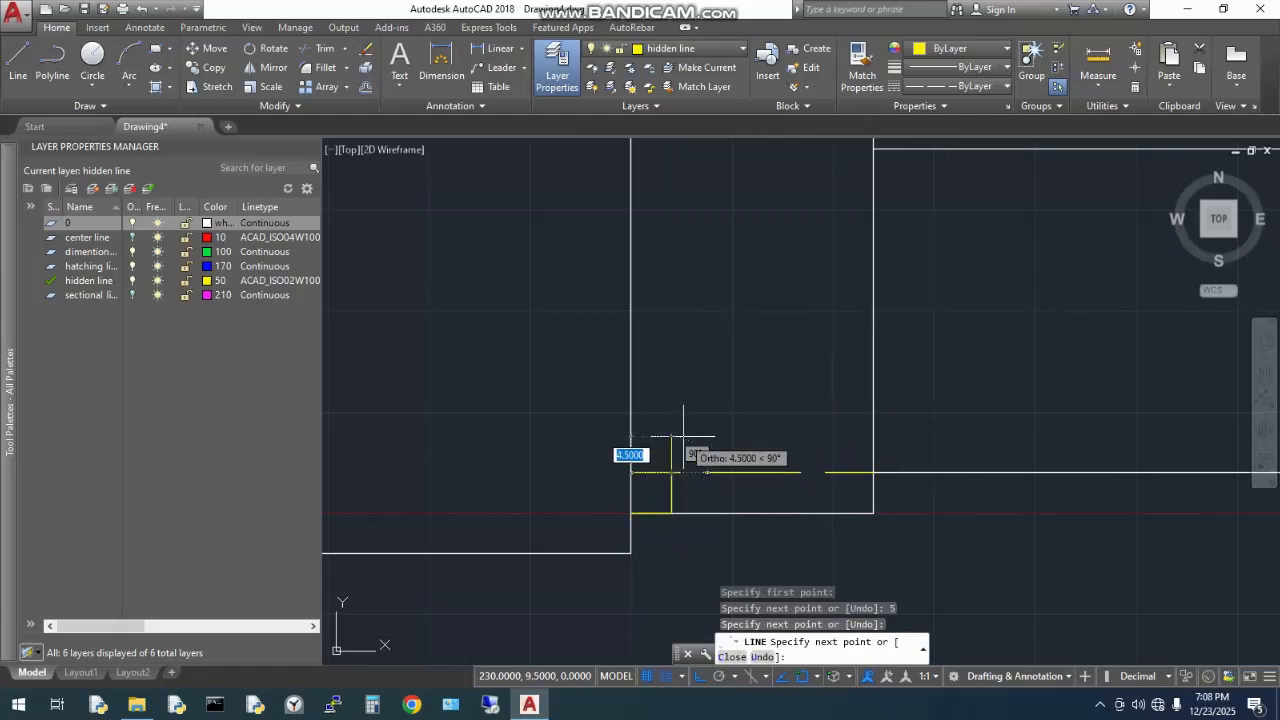
key(Escape)
- Draw a circle of radius 5 centred where the two short construction lines meet, reaching up to the hidden line
right_click(684, 366)
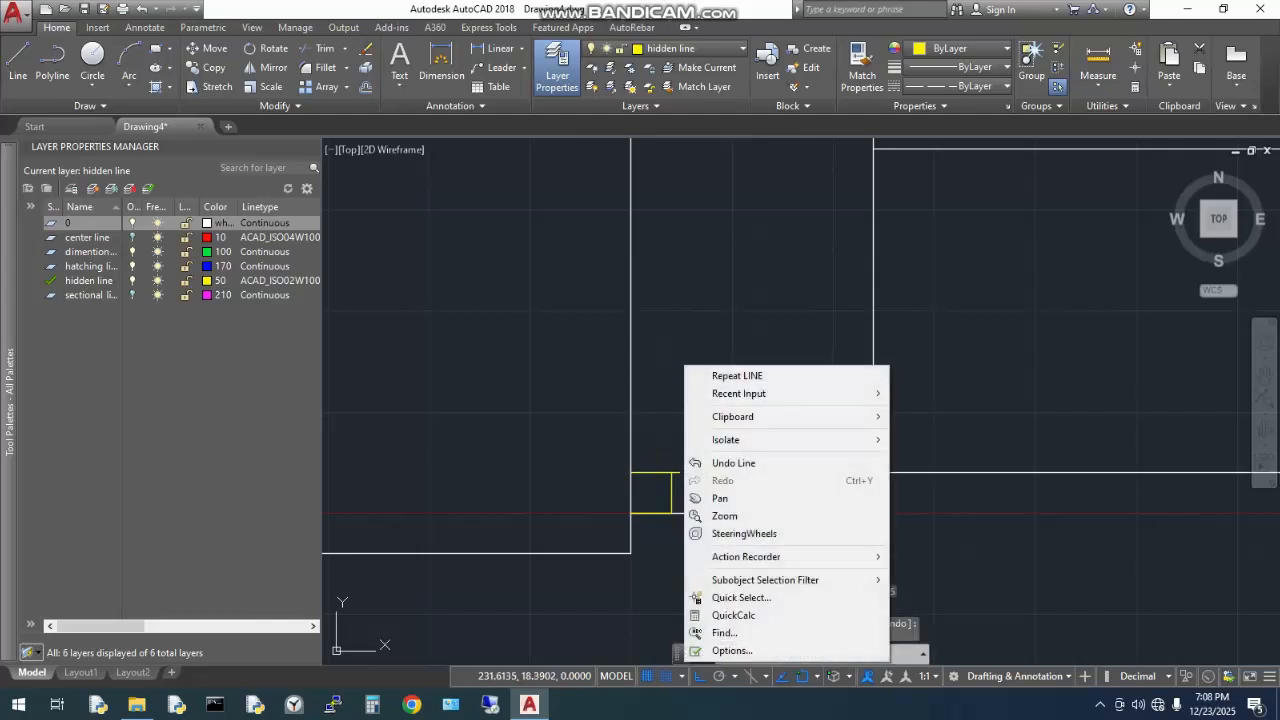
mouse_move(750, 393)
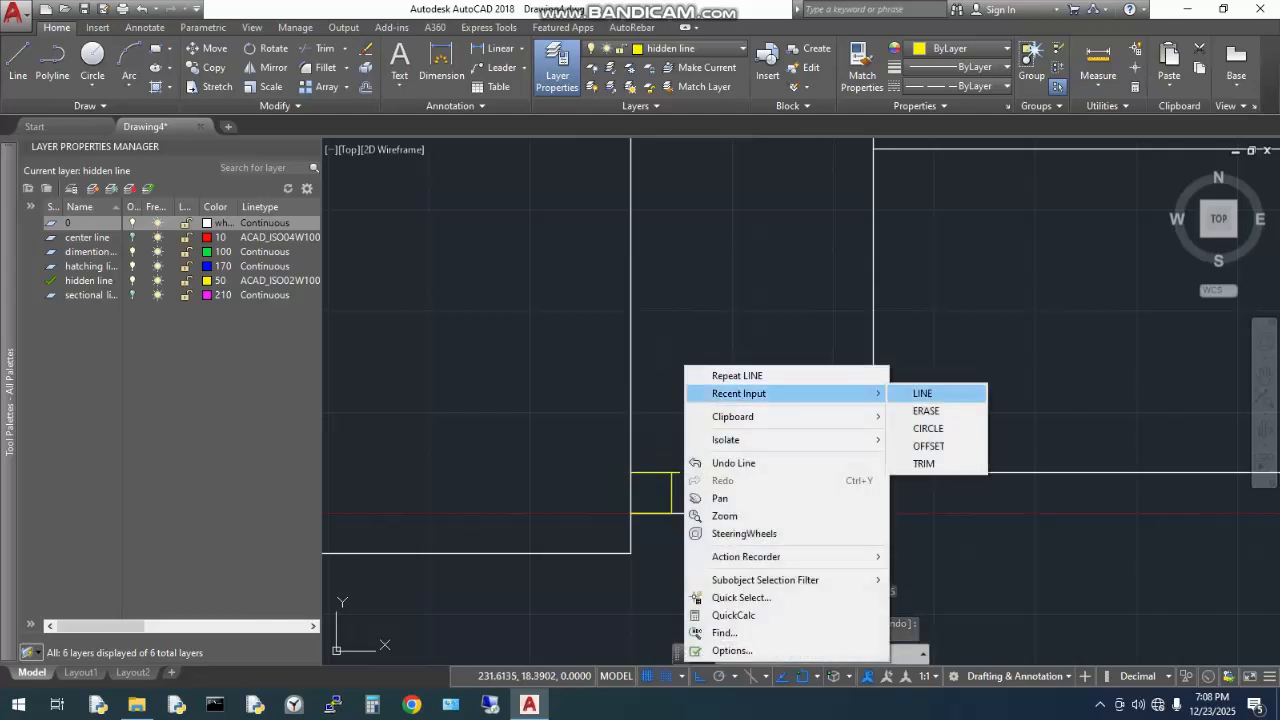
click(928, 428)
click(671, 513)
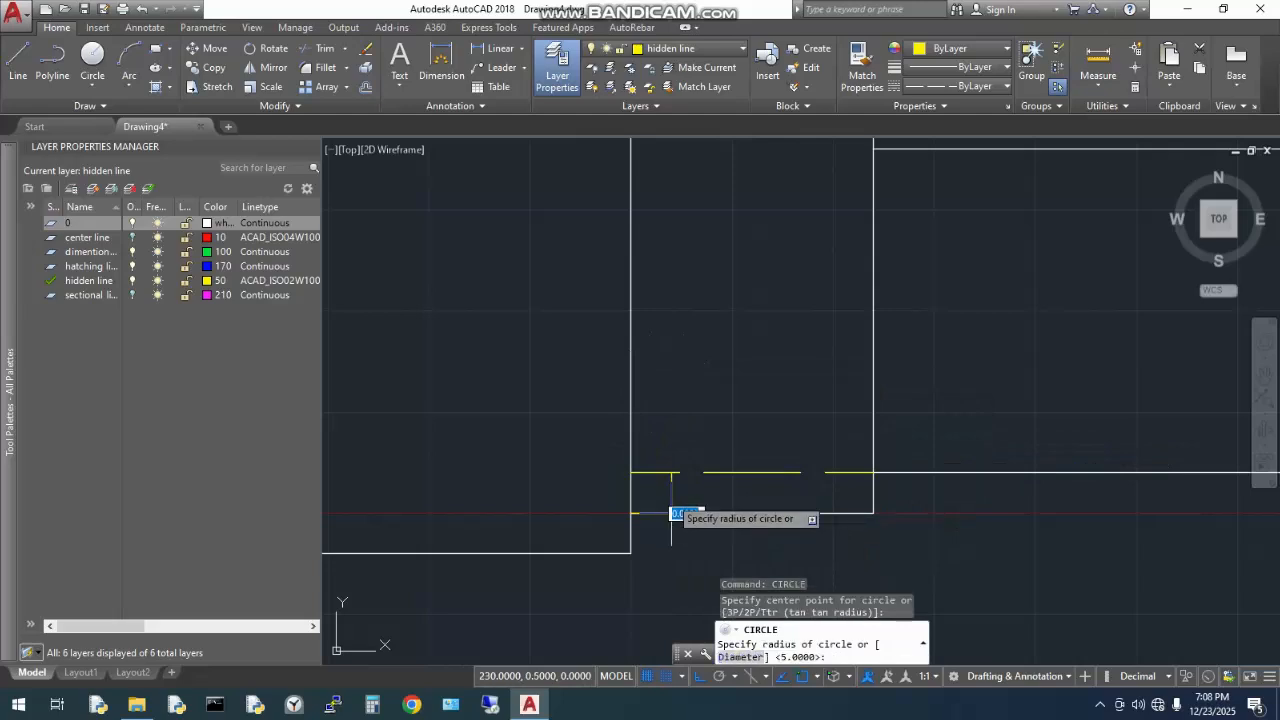
click(671, 472)
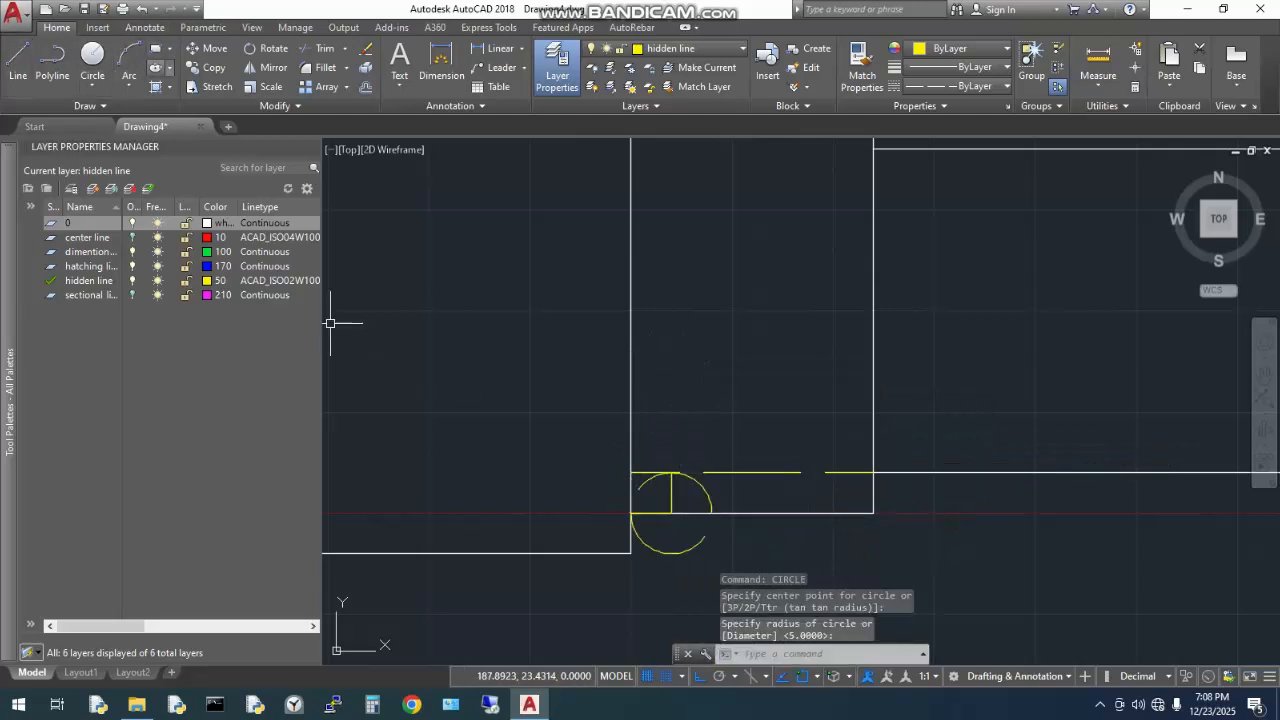
text(e)
key(Return)
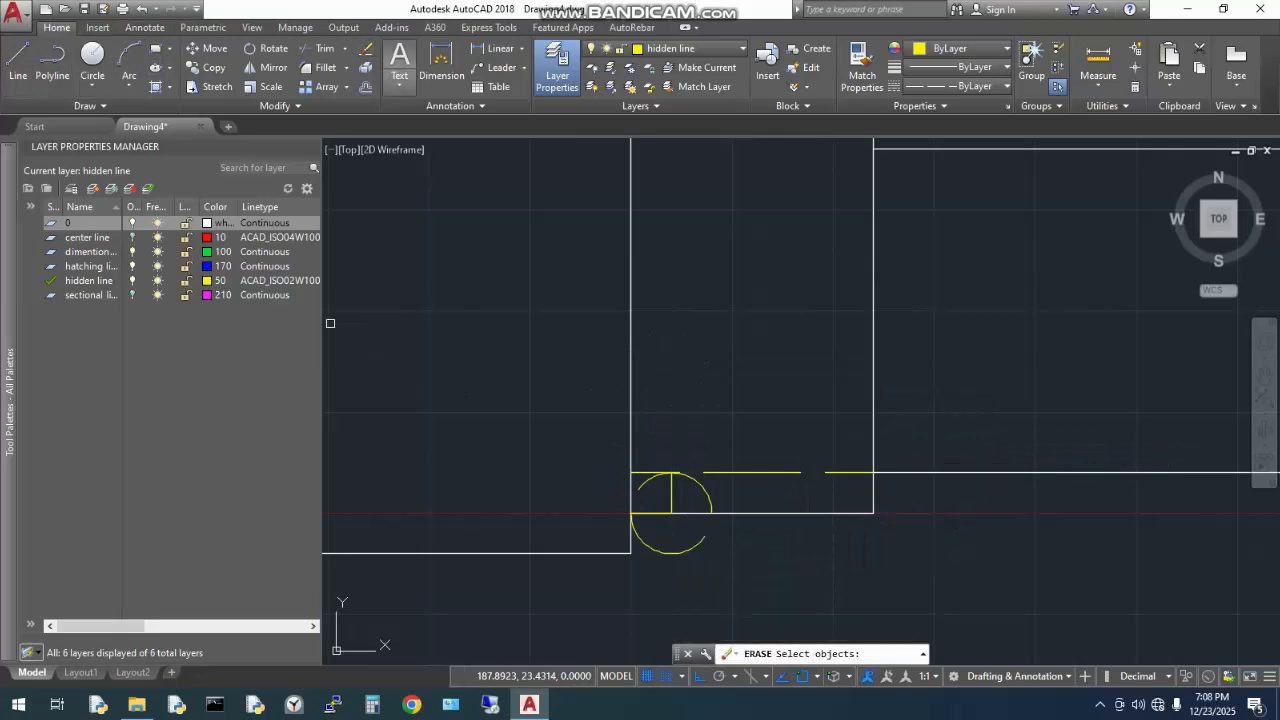
click(706, 487)
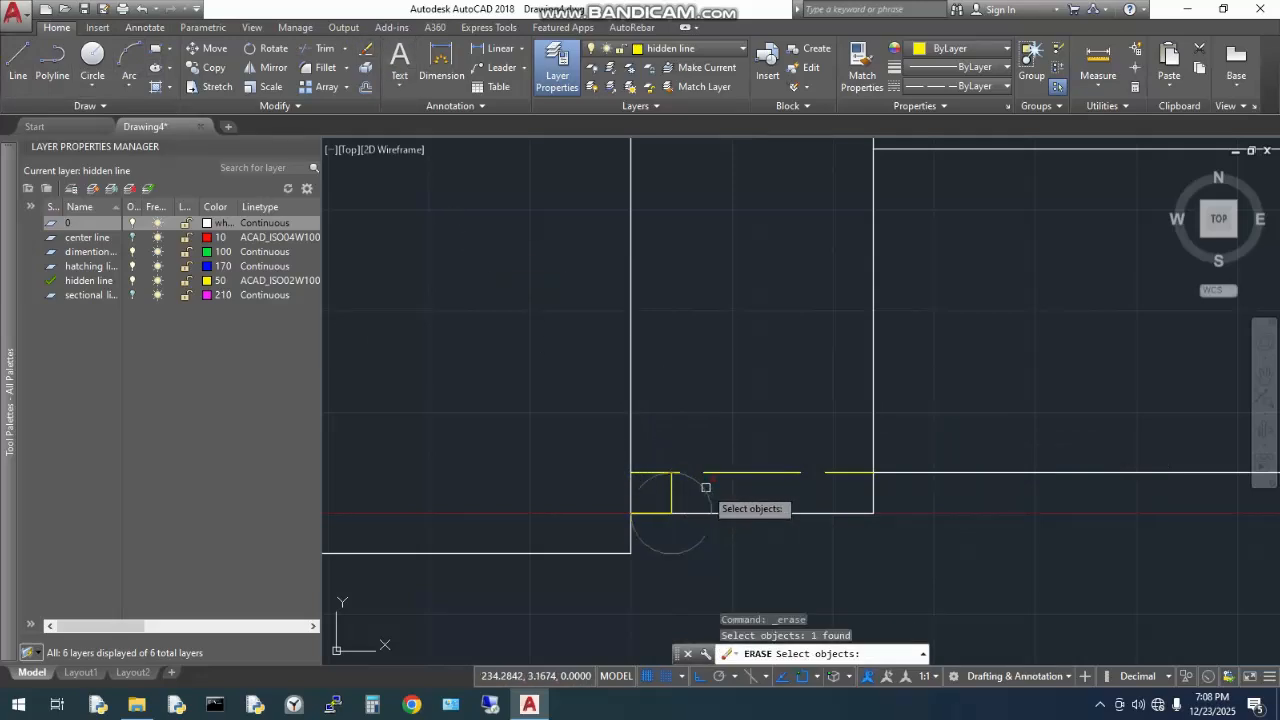
key(Escape)
- Trim the circle and the hidden line's left end to leave an upper-left quarter arc, and delete the two short construction lines
right_click(758, 556)
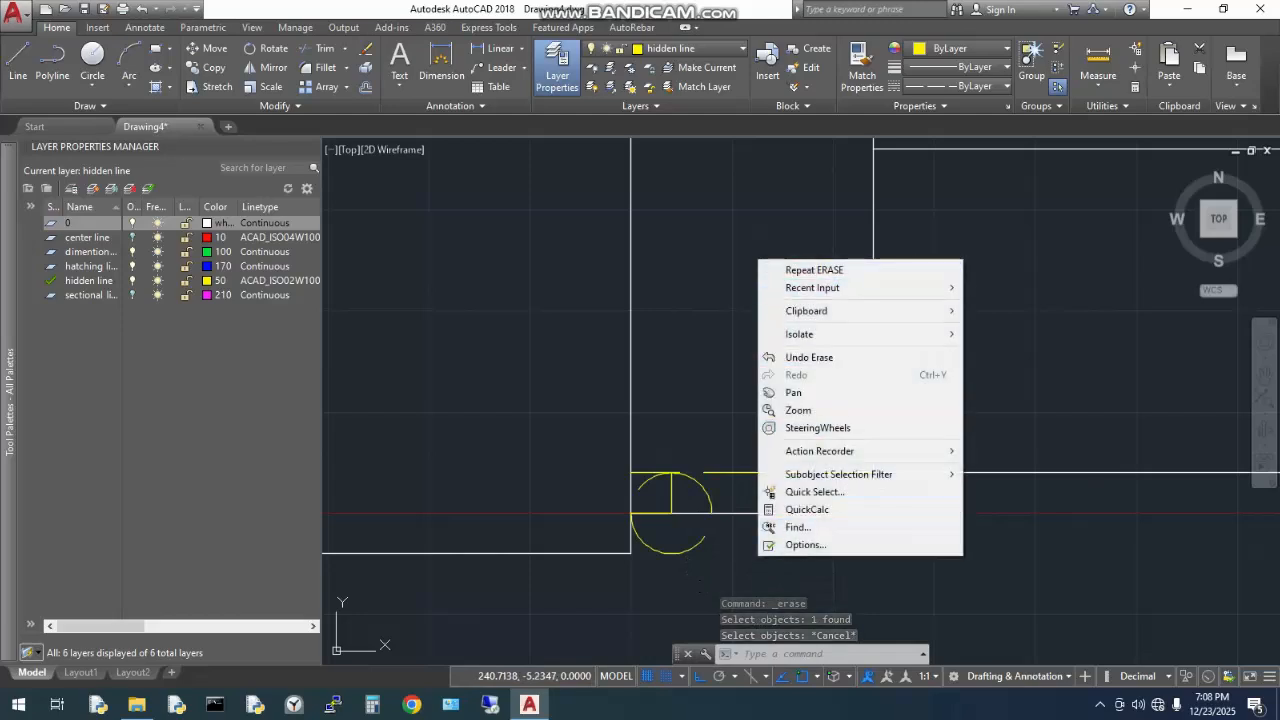
click(324, 49)
right_click(513, 279)
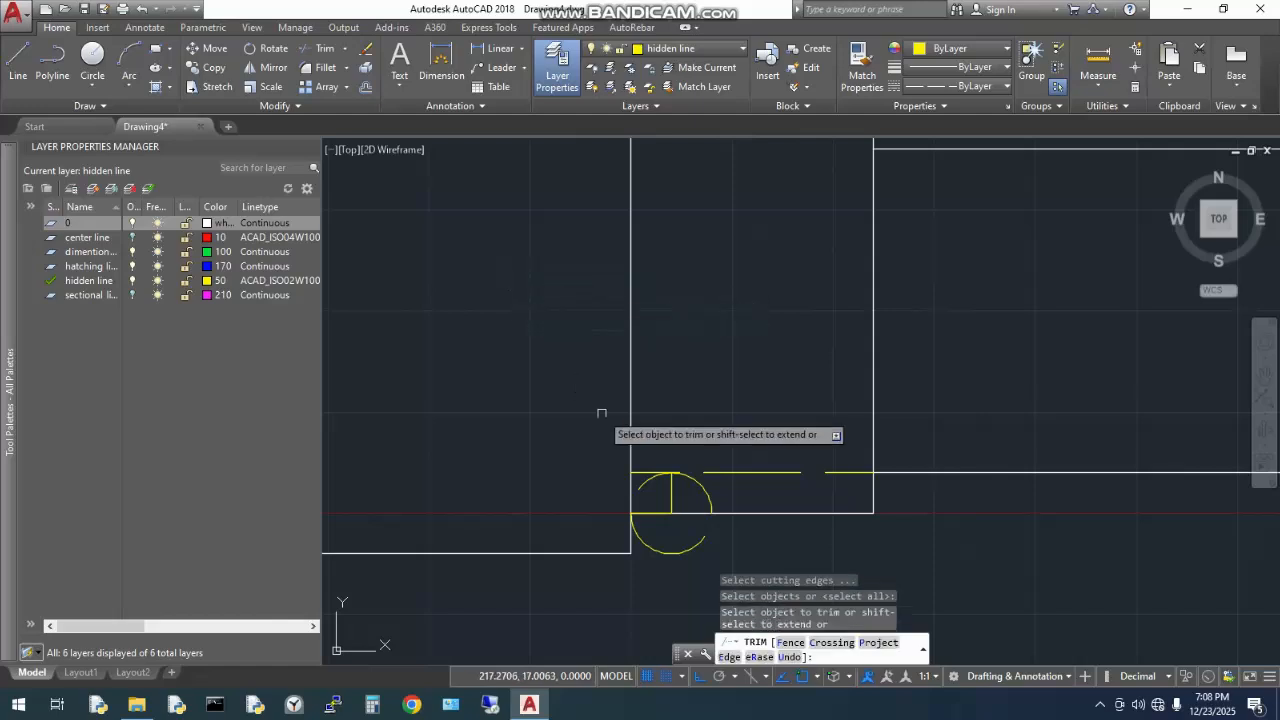
click(701, 488)
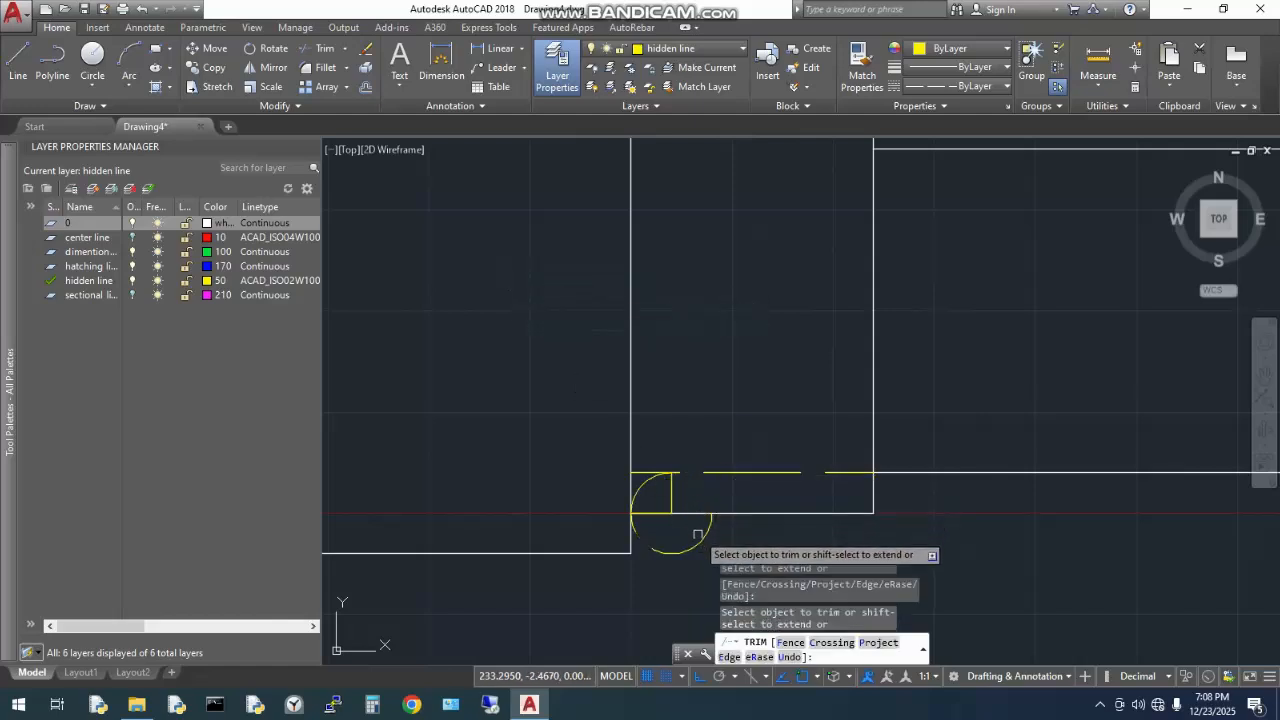
click(699, 533)
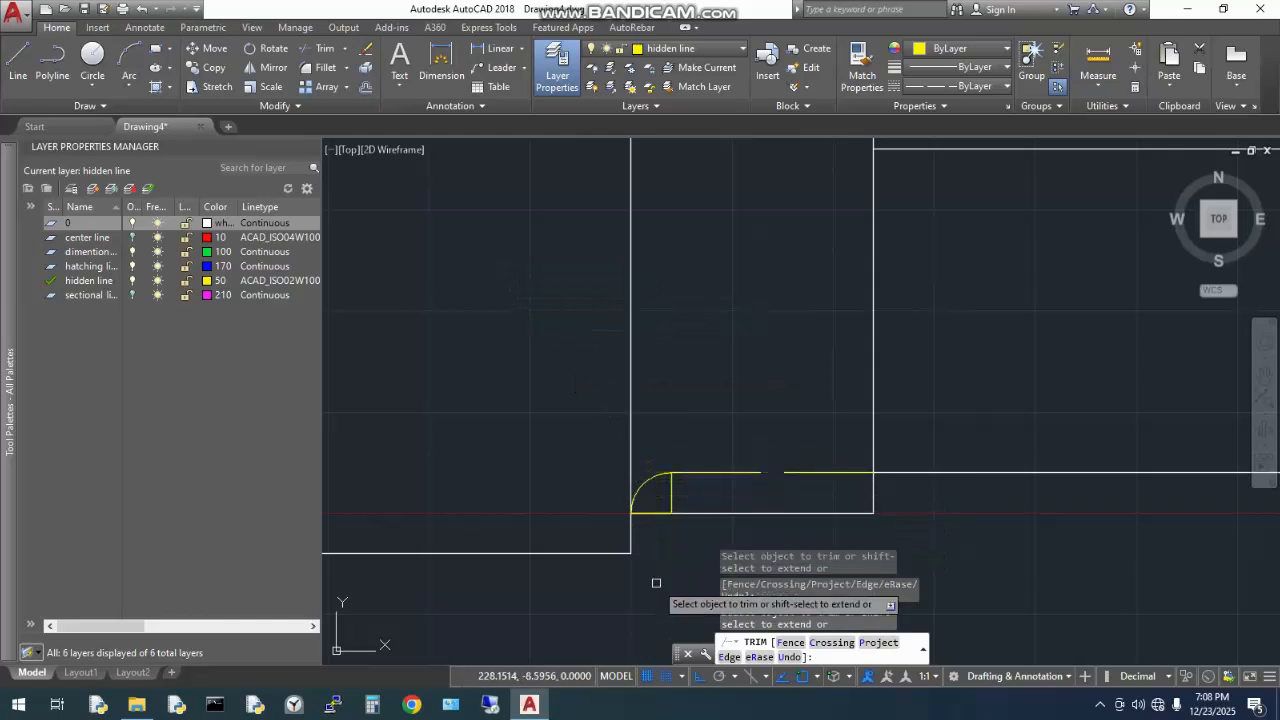
key(Escape)
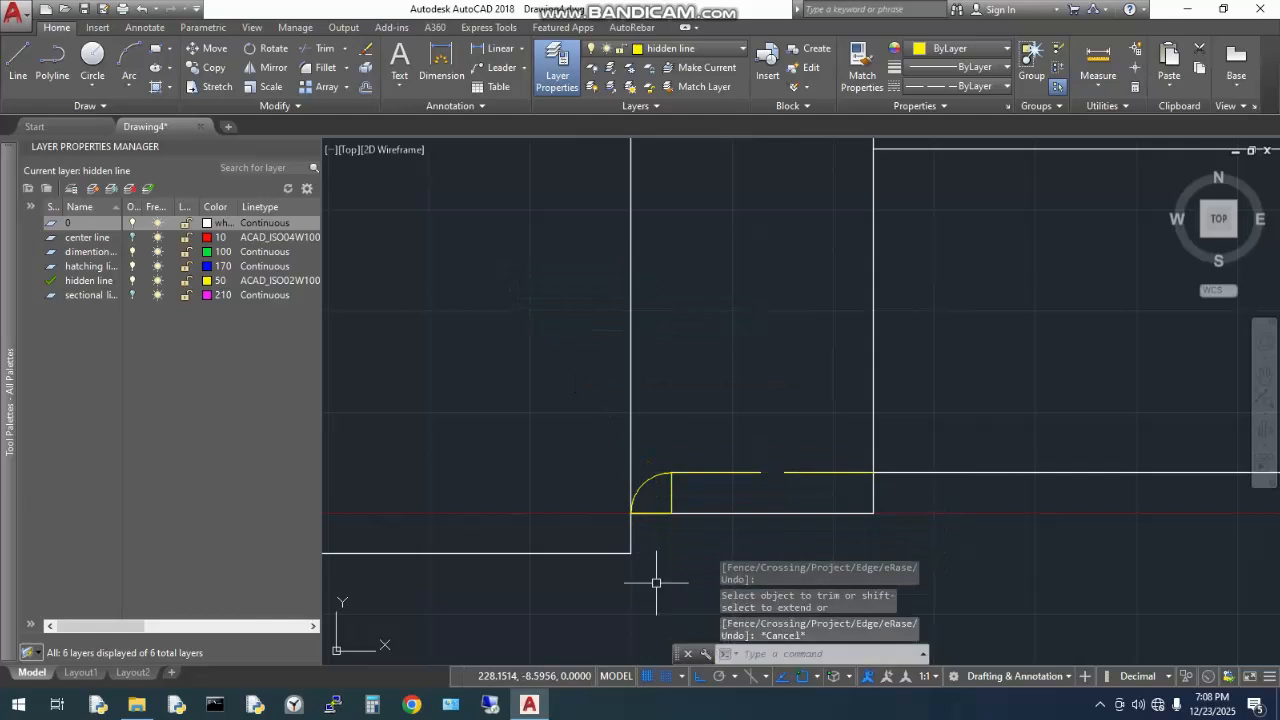
click(672, 497)
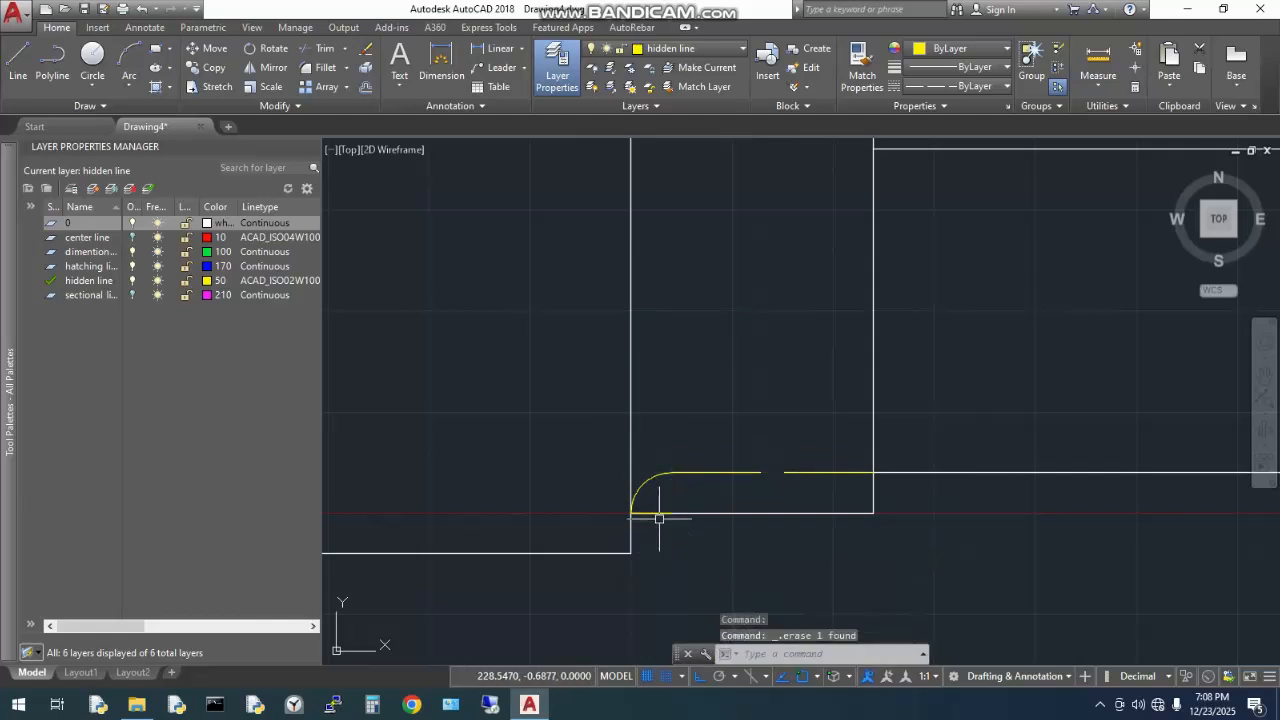
key(Delete)
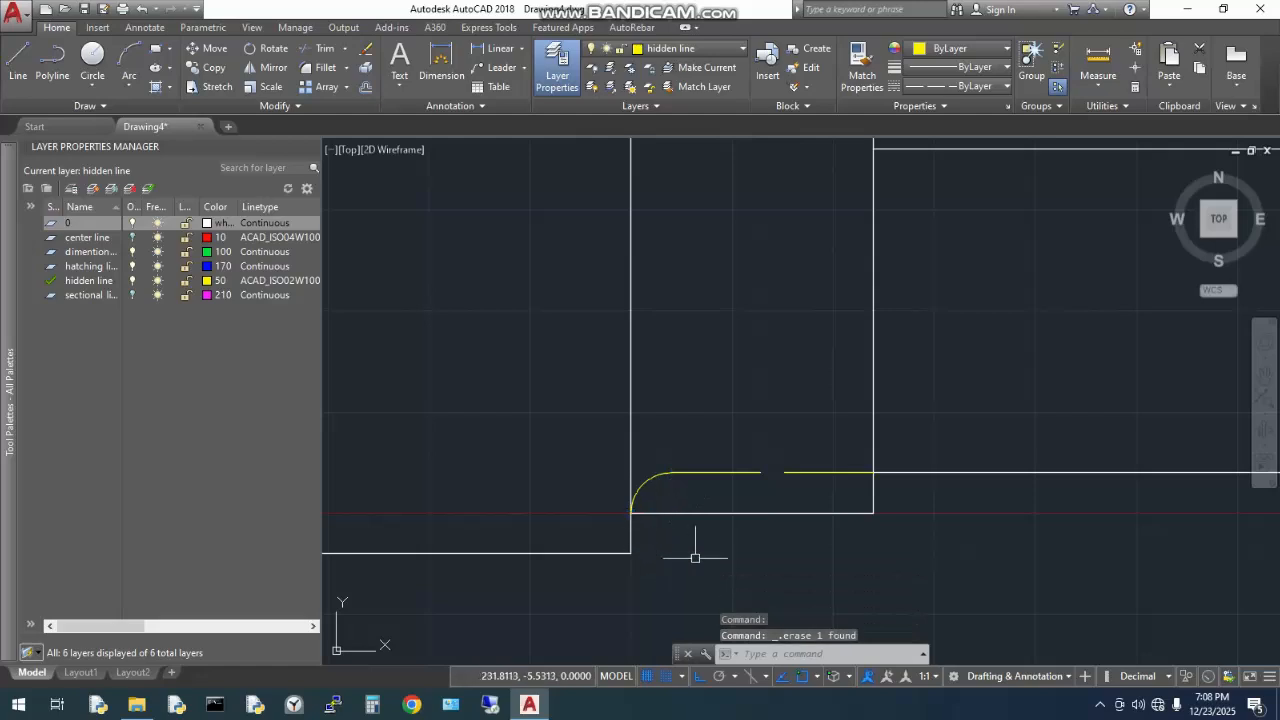
- Draw the keyway's hidden outline from the shaft's upper-right corner, 5 down, 40 left and up to the top edge, and delete the right-end line
middle_drag(737, 563, 429, 616)
scroll(528, 449, down, 2)
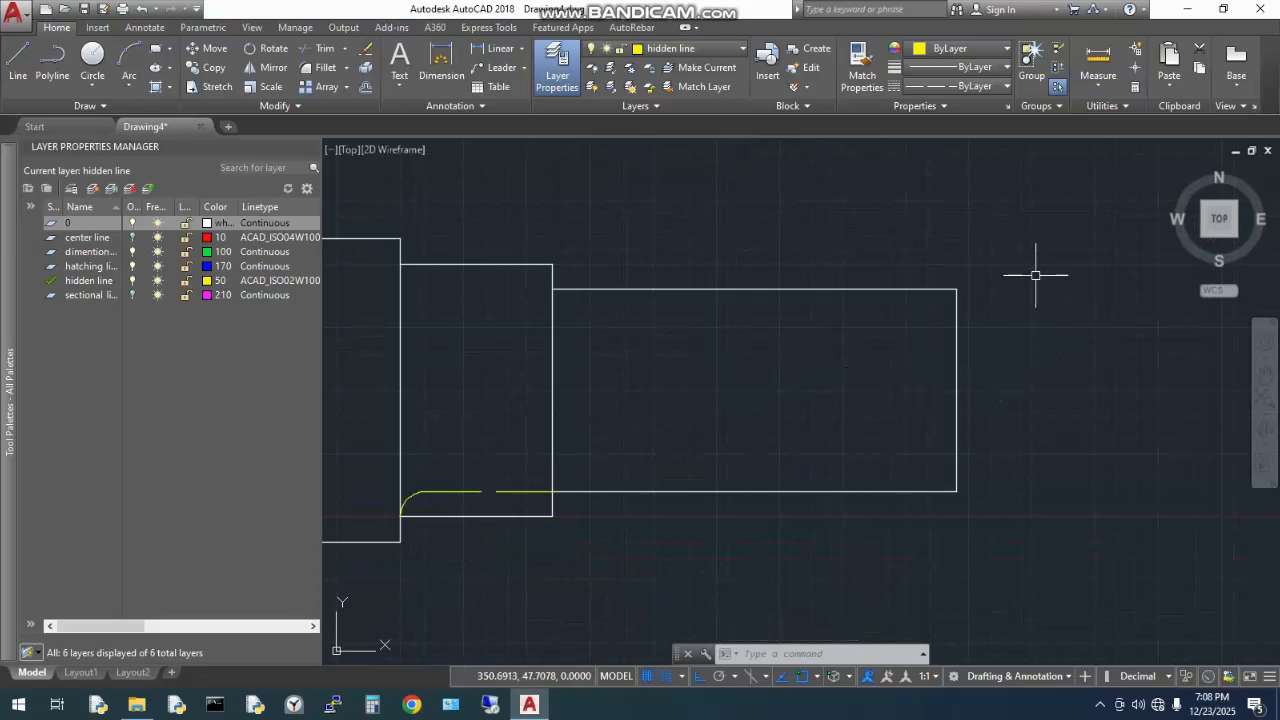
key(Return)
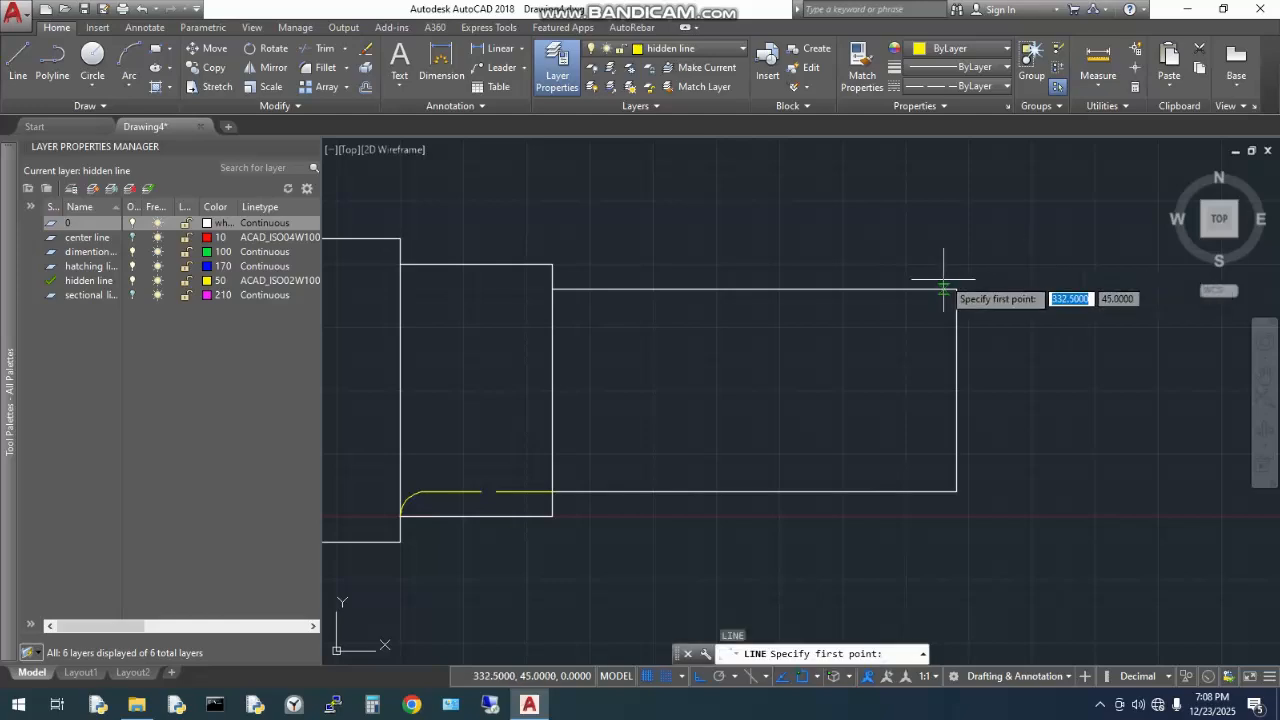
click(956, 289)
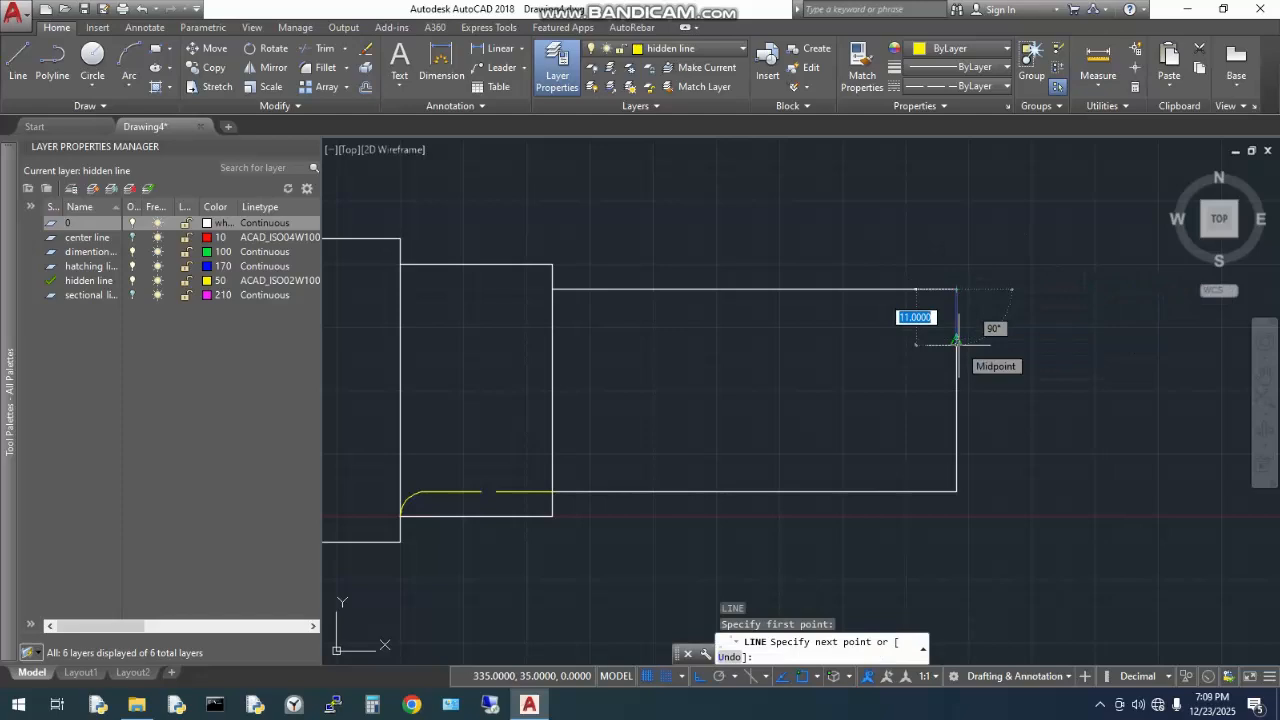
text(5)
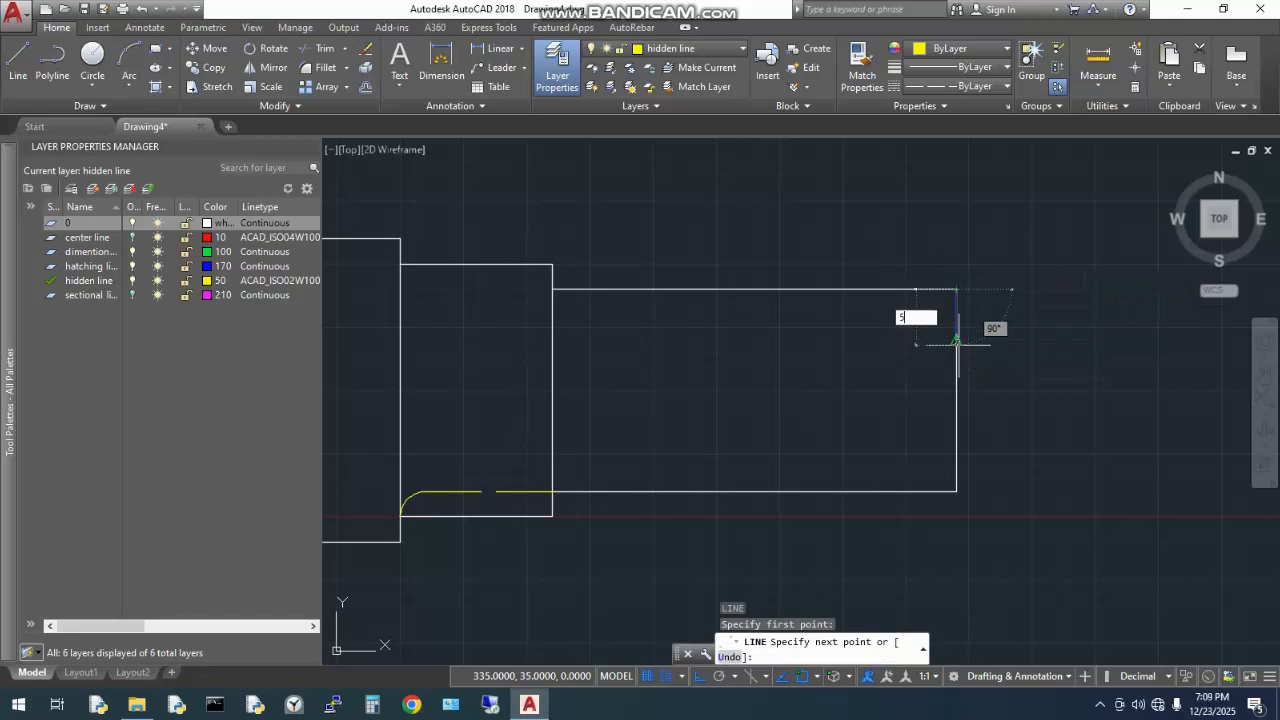
key(Return)
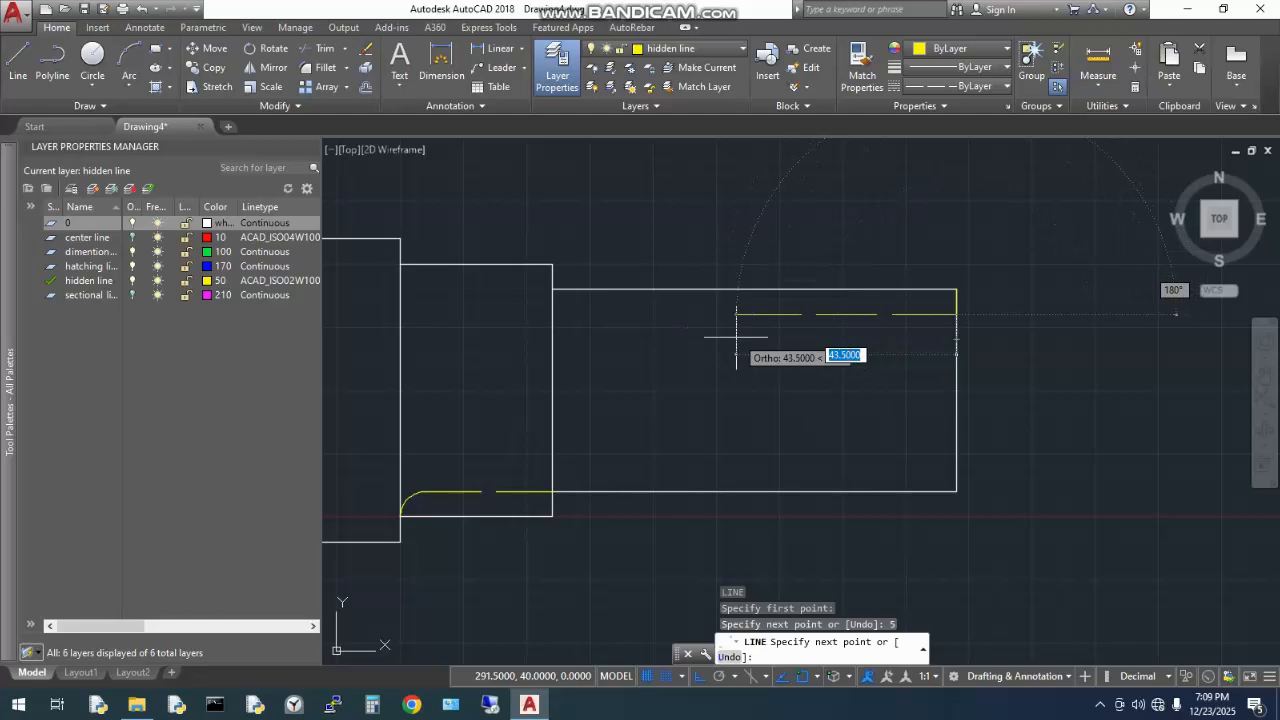
text(40)
key(Return)
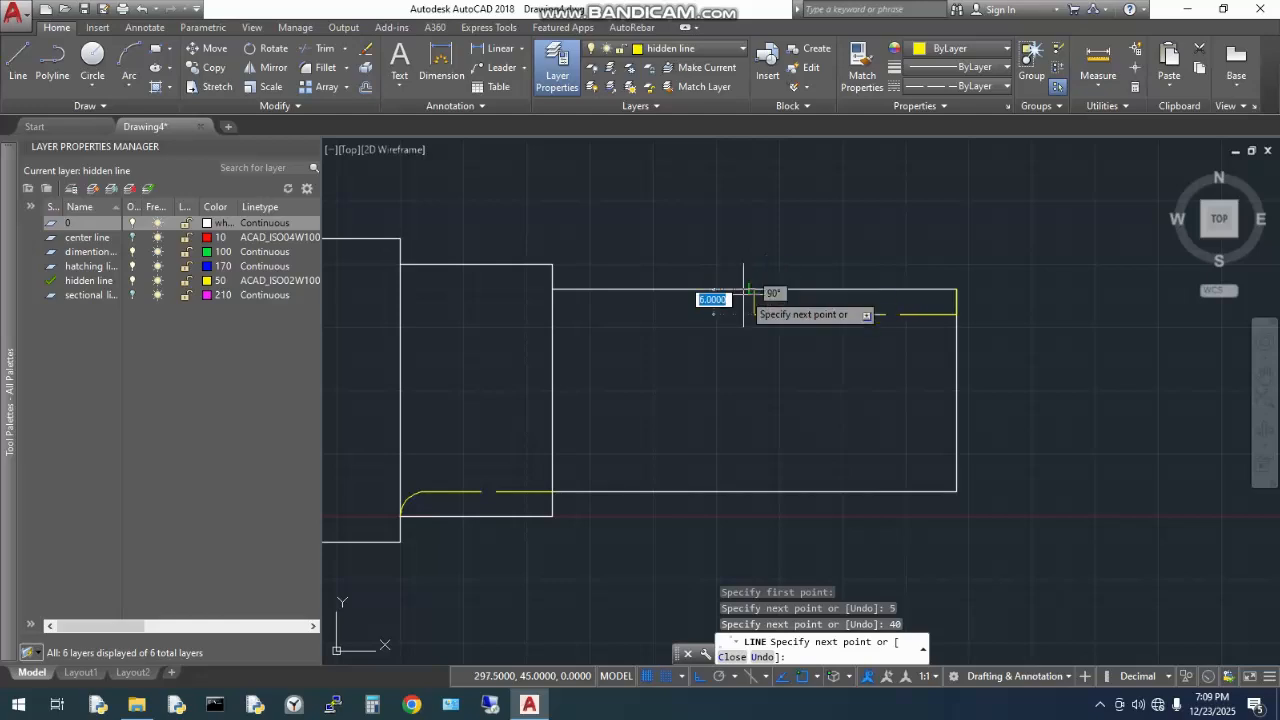
click(743, 291)
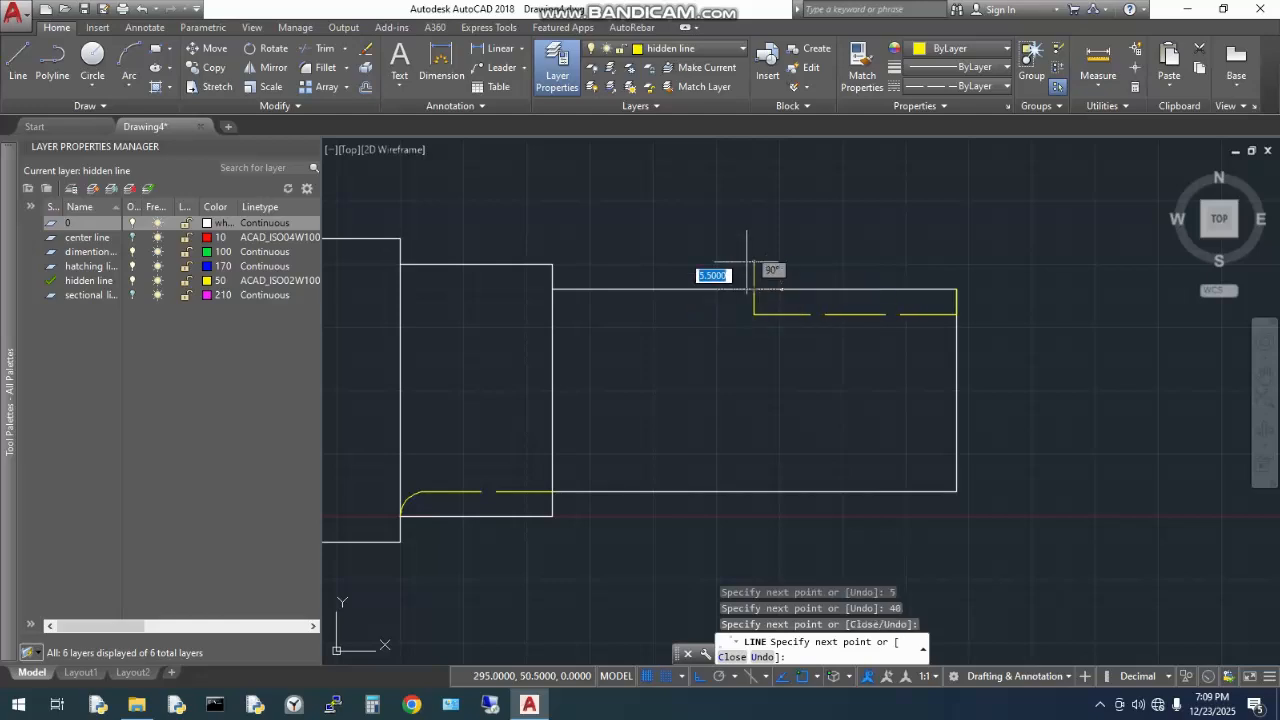
key(Escape)
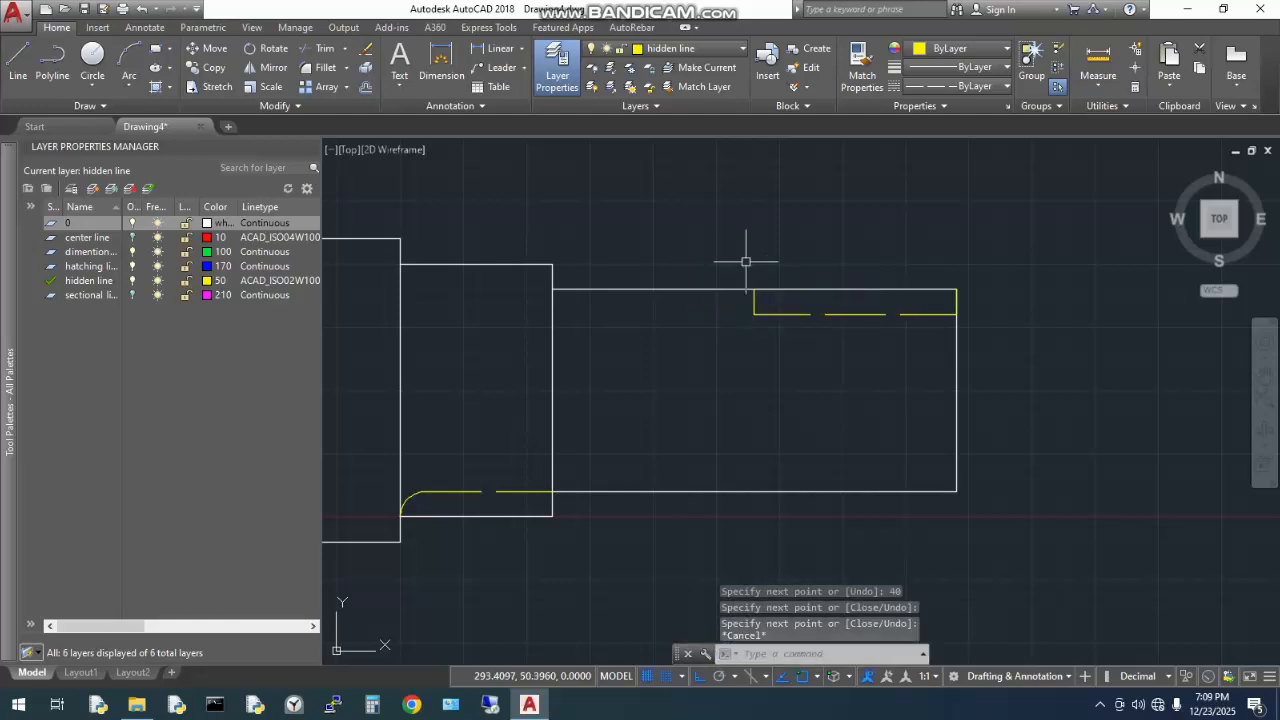
click(956, 296)
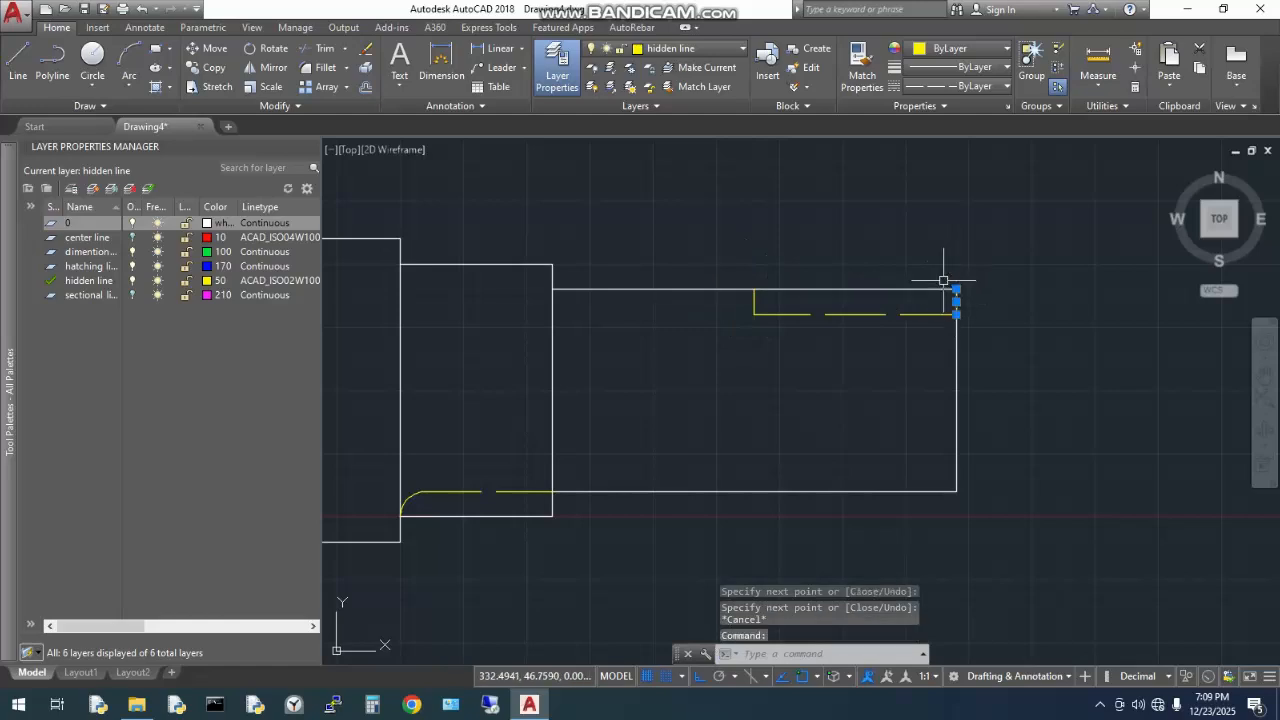
key(Delete)
- Turn on the center line and sectional line layers
scroll(713, 248, down, 5)
middle_drag(575, 219, 761, 297)
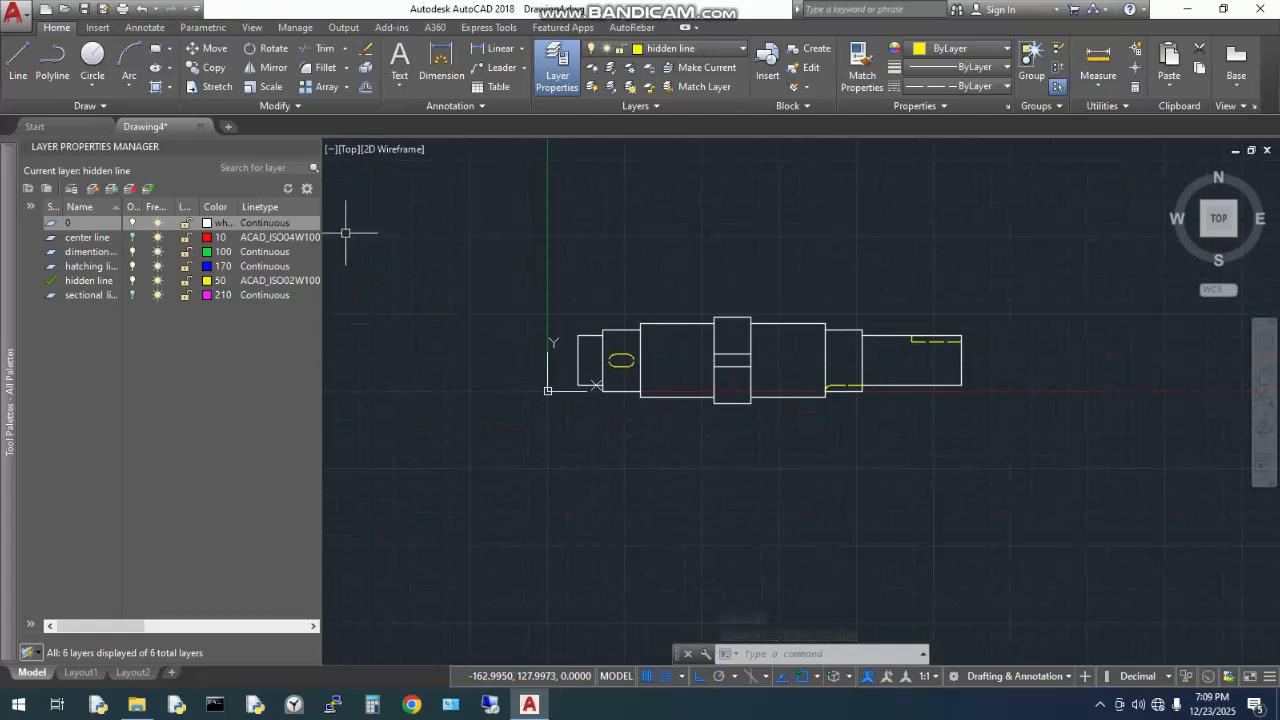
click(131, 237)
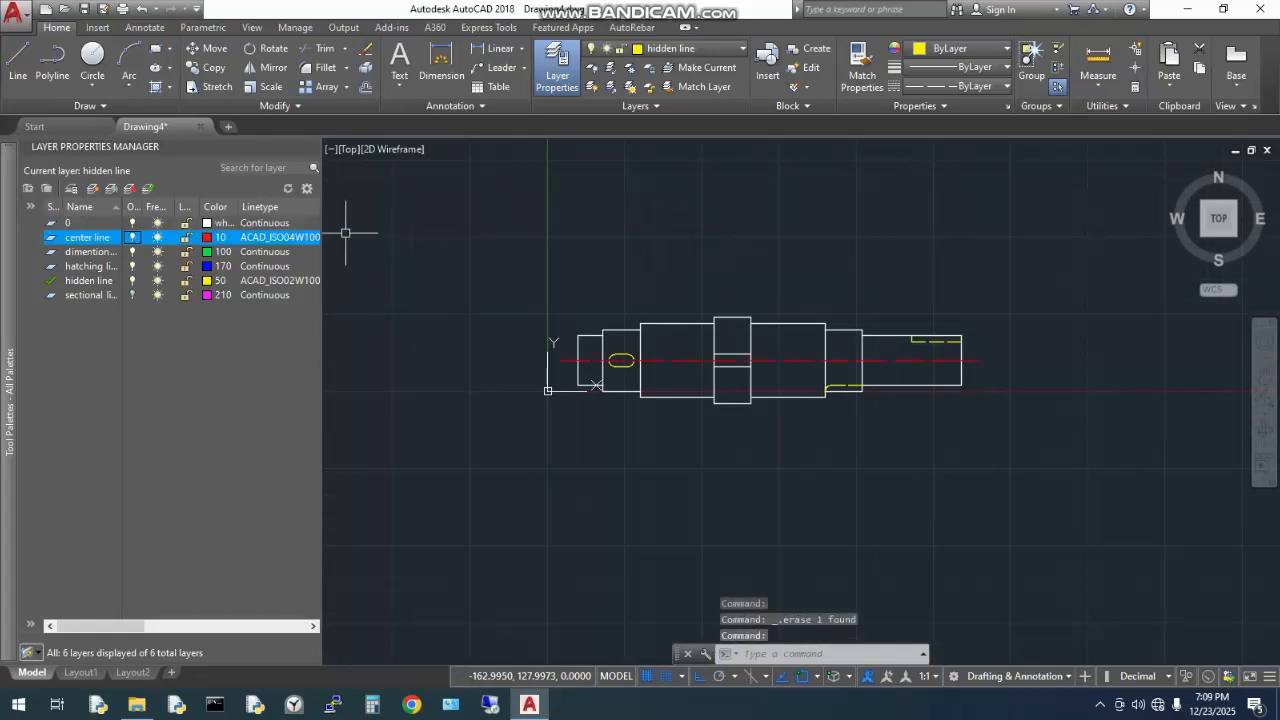
click(131, 295)
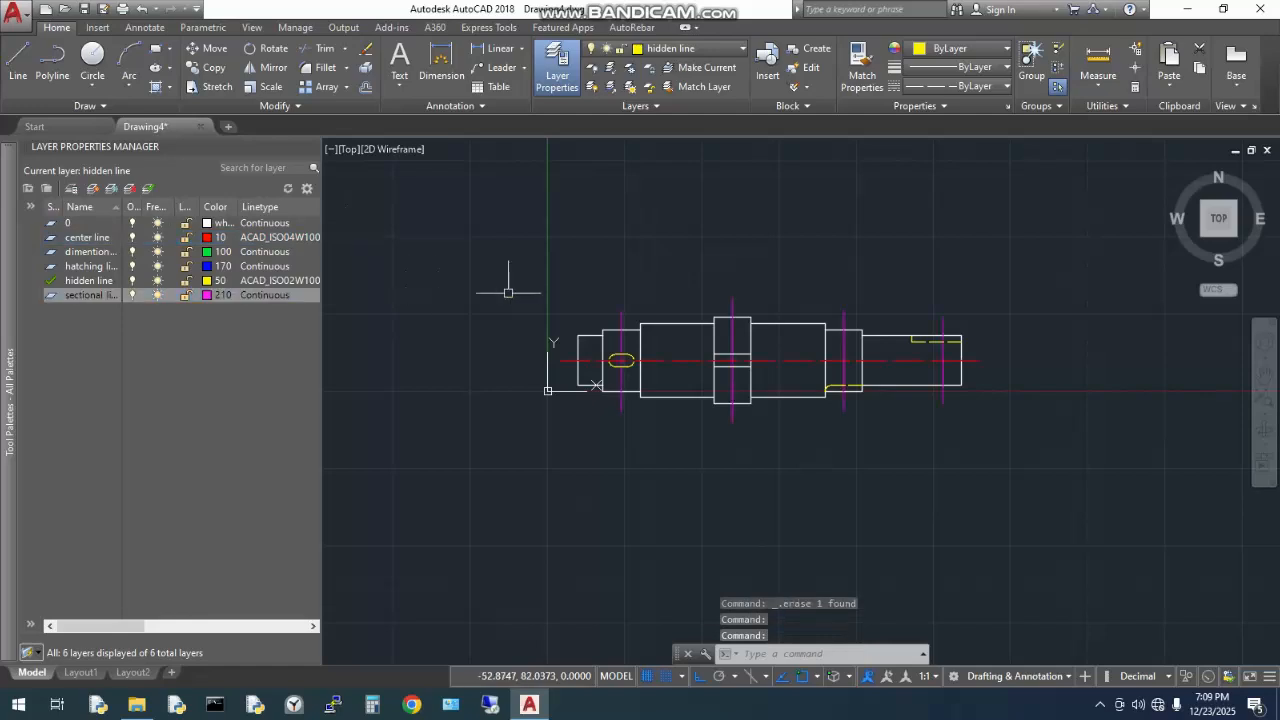
- Draw a circle of radius 15 below the shaft, centred 35 units beneath the lower end of the leftmost sectional line
scroll(670, 385, up, 4)
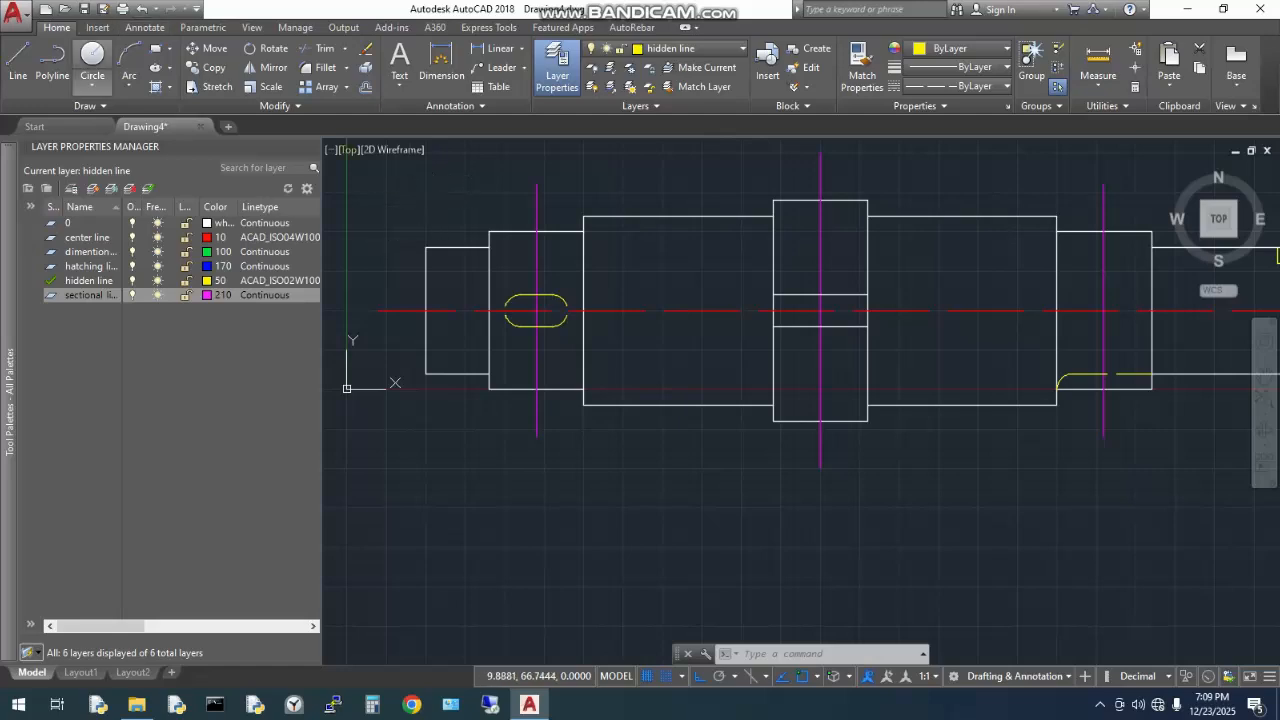
click(92, 60)
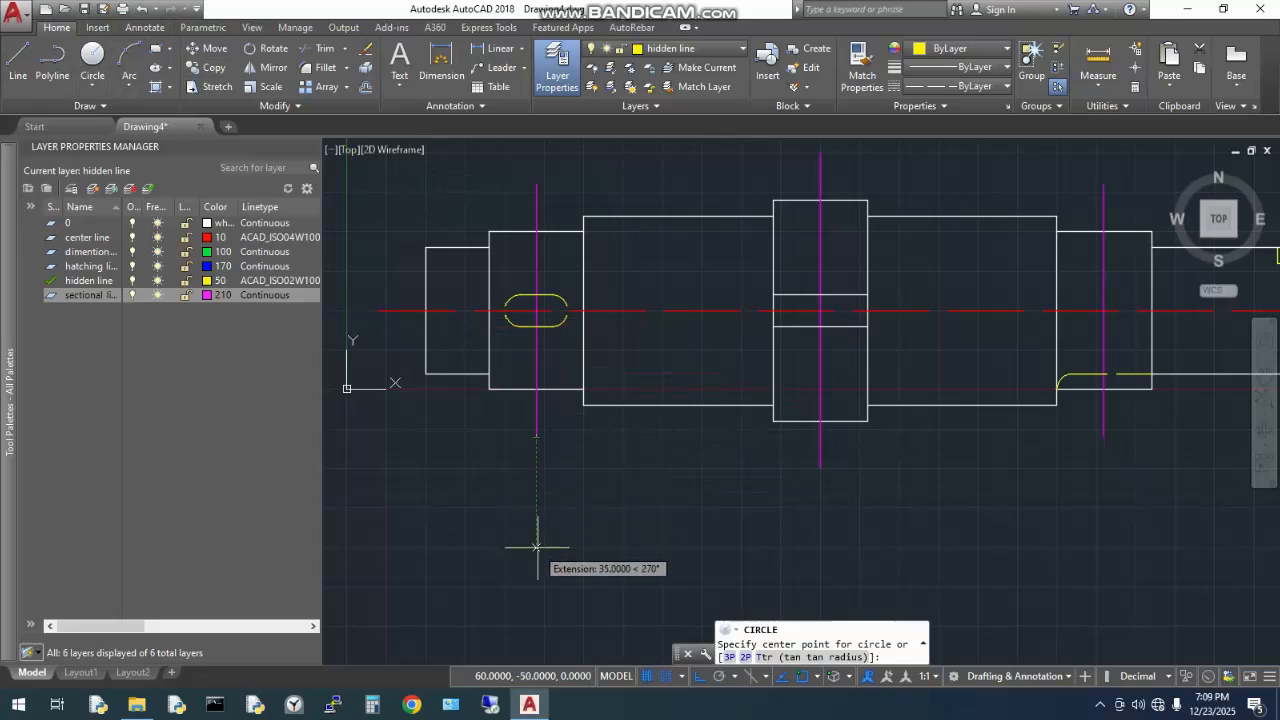
click(536, 547)
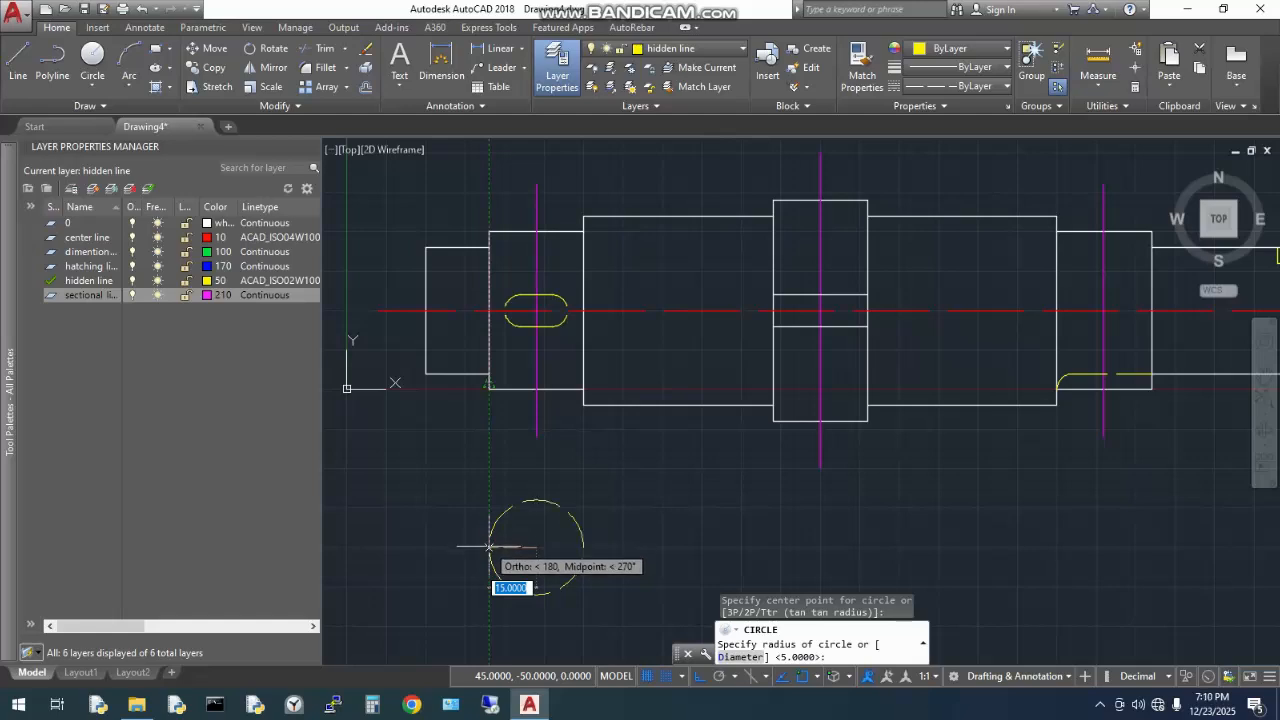
click(489, 547)
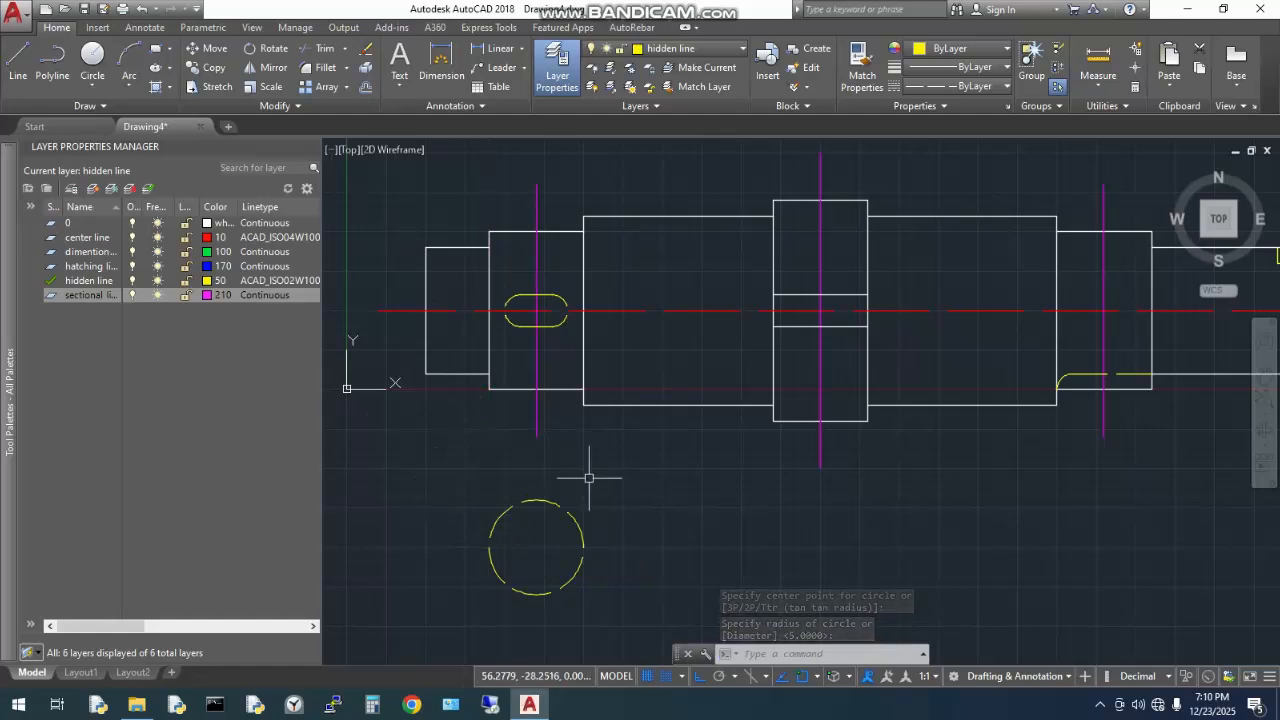
- Match the new circle's properties to the shaft's white outline and make layer 0 current
click(862, 68)
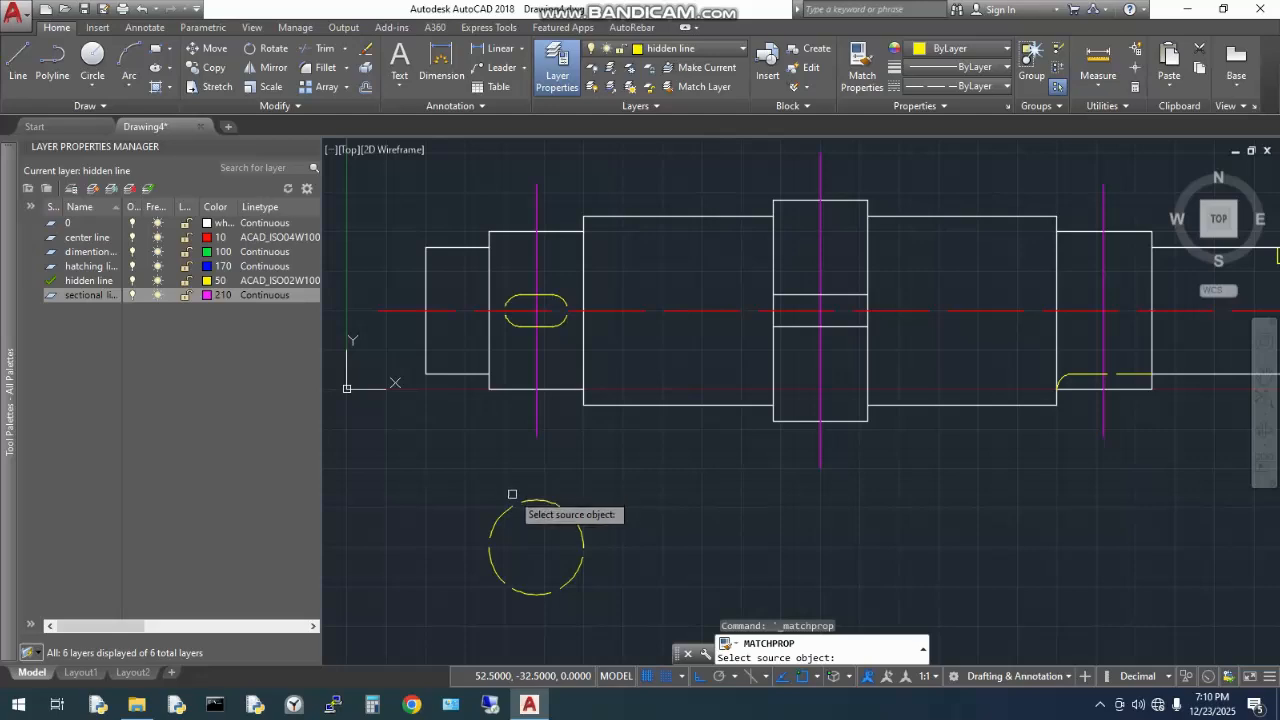
click(513, 388)
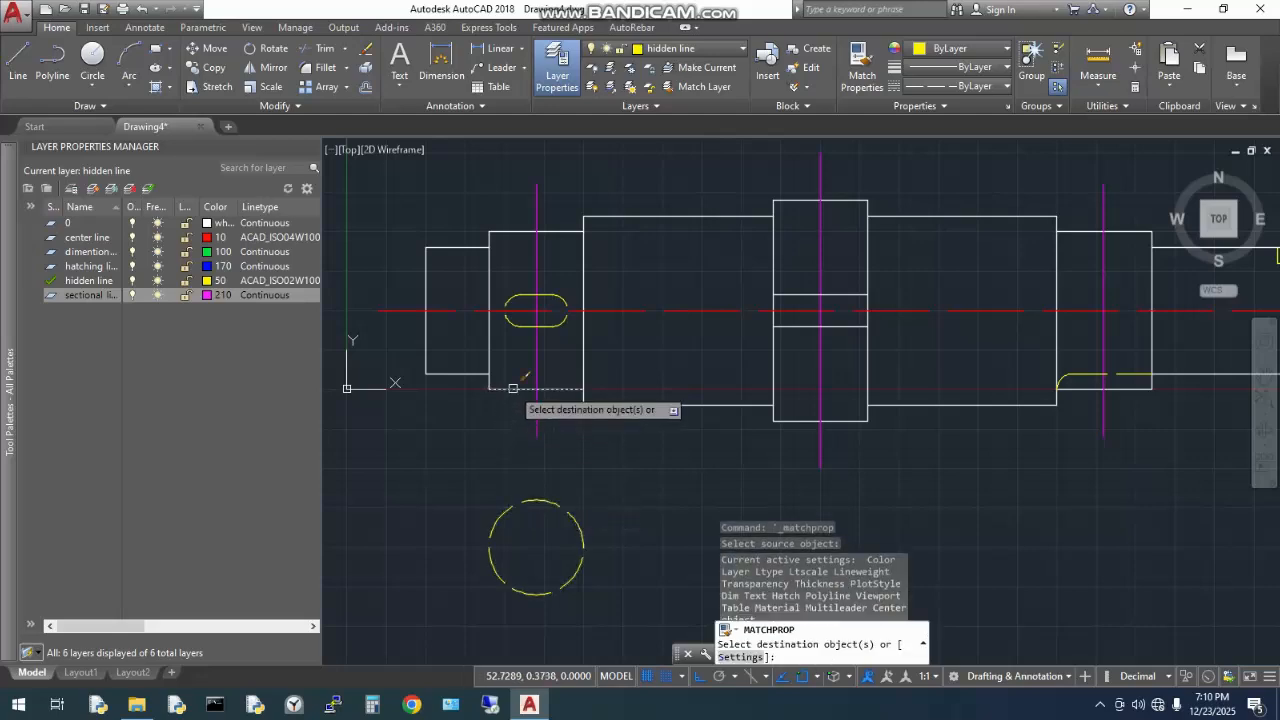
click(531, 501)
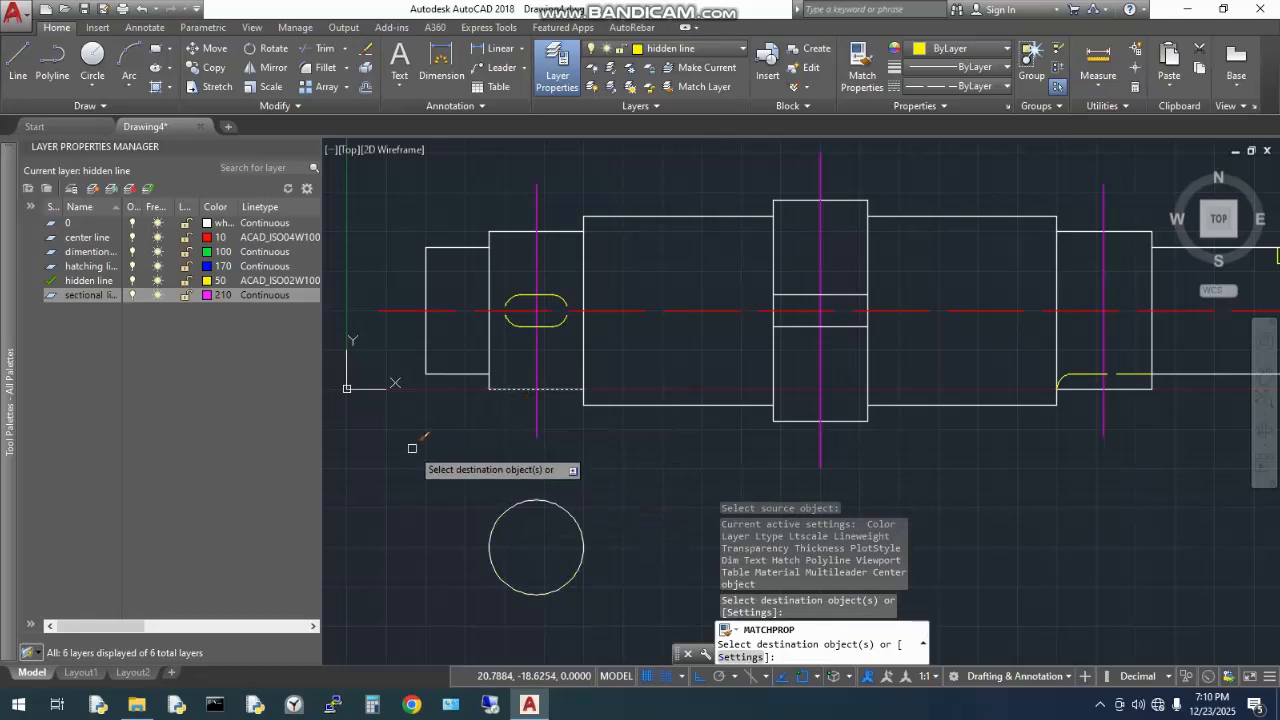
key(Escape)
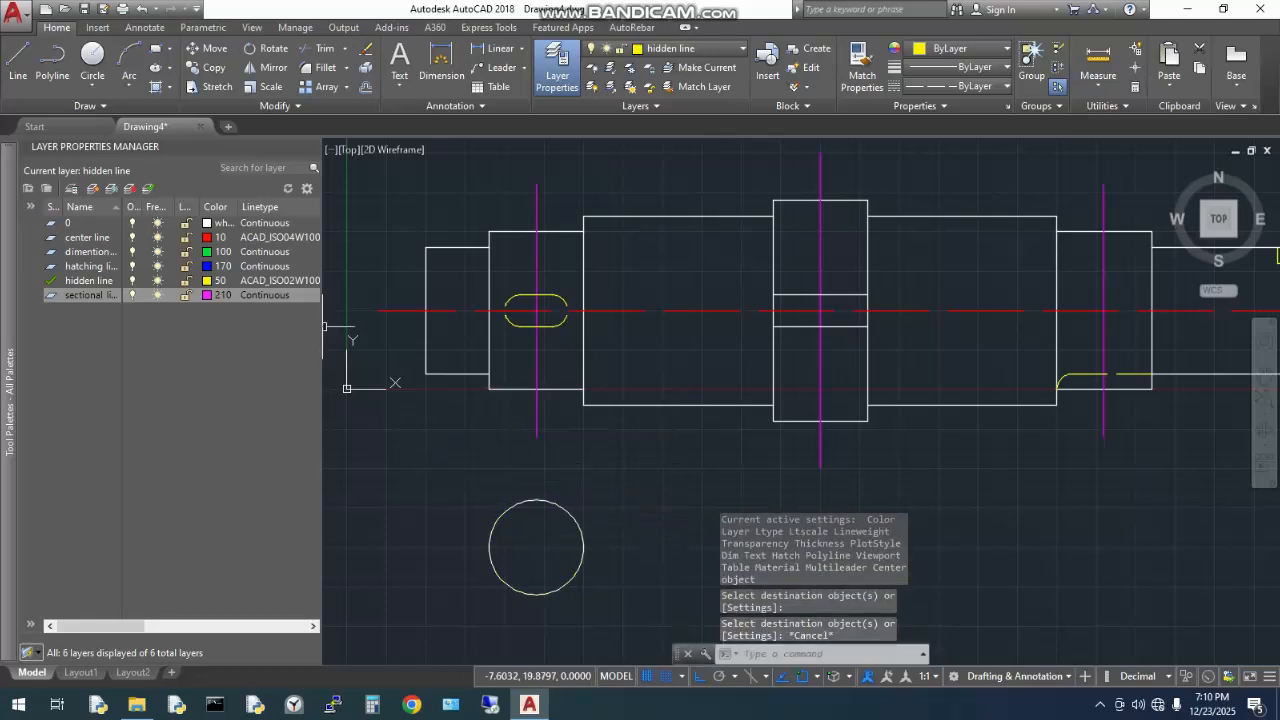
double_click(68, 222)
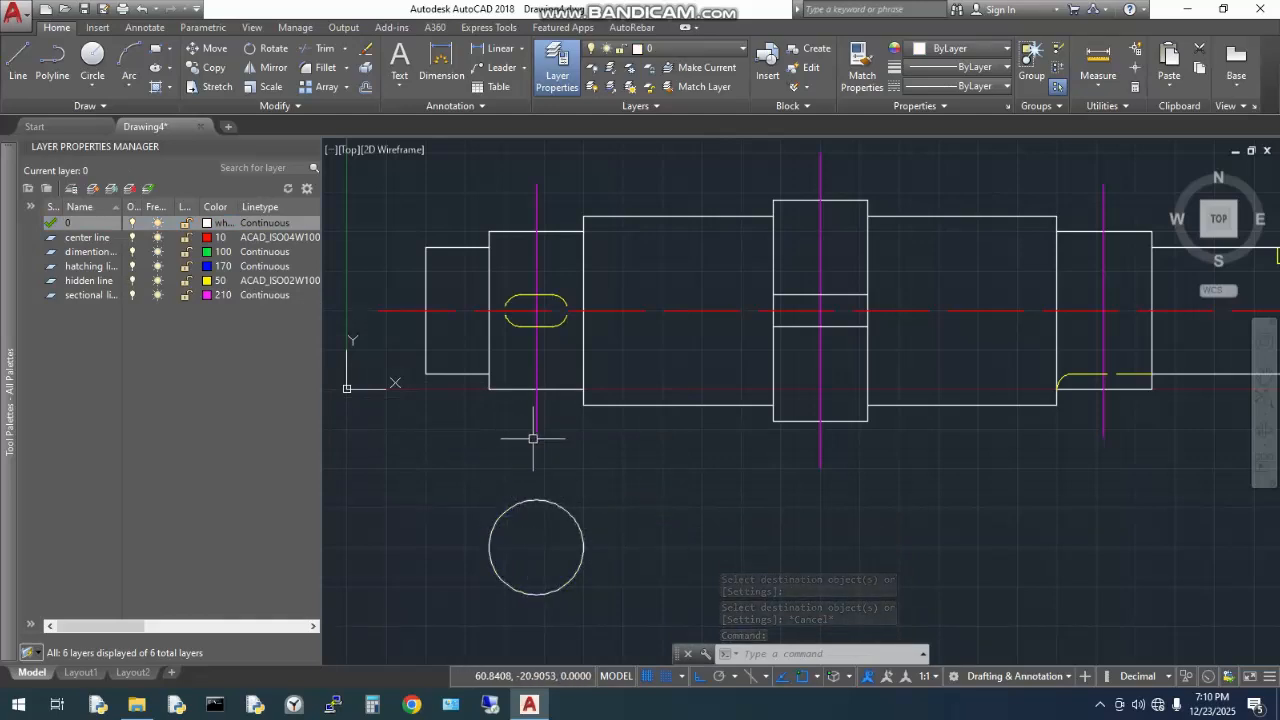
right_click(624, 476)
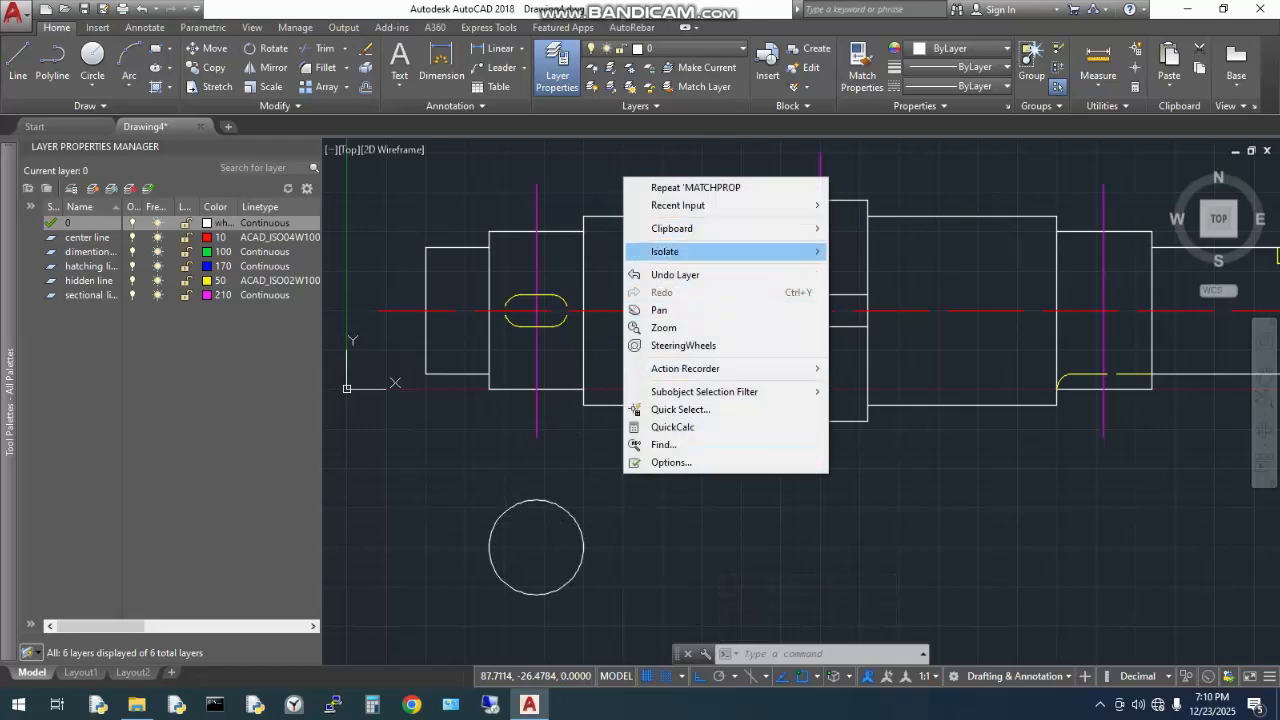
mouse_move(690, 205)
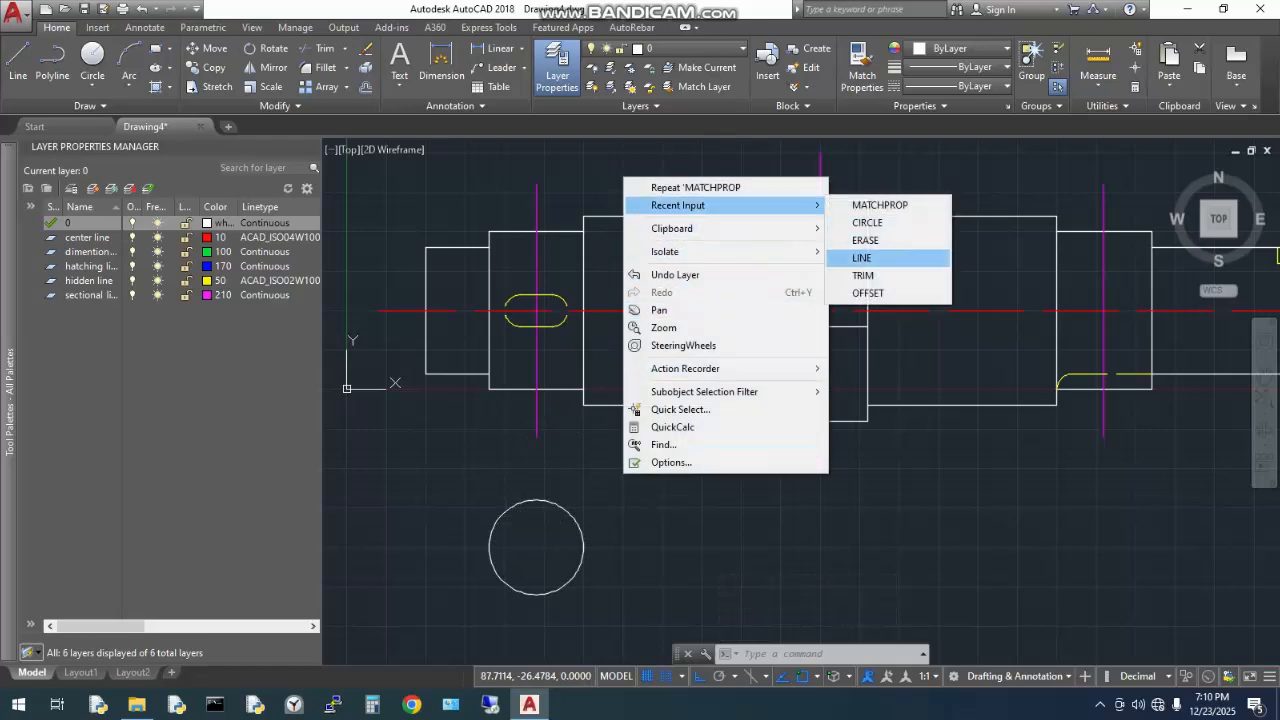
click(928, 533)
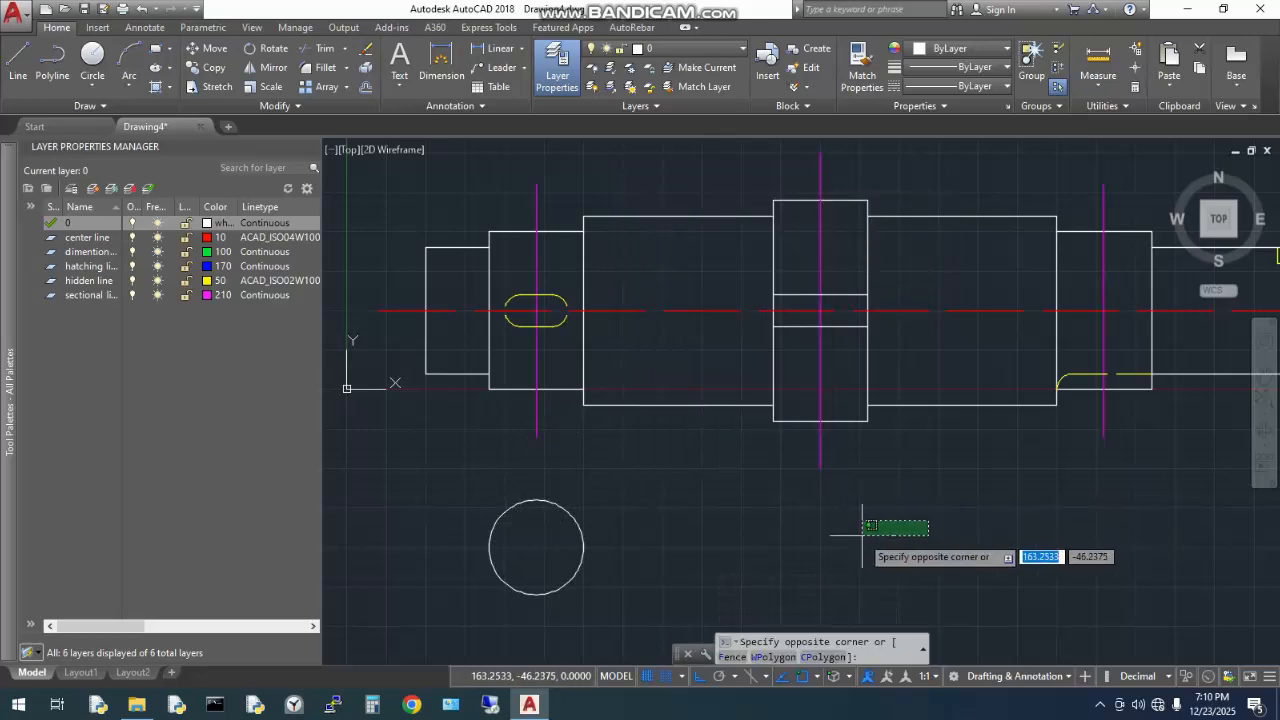
key(Escape)
- Draw a circle of radius 15 directly below the collar's sectional line, with its centre level with the first circle's
middle_drag(843, 534, 770, 486)
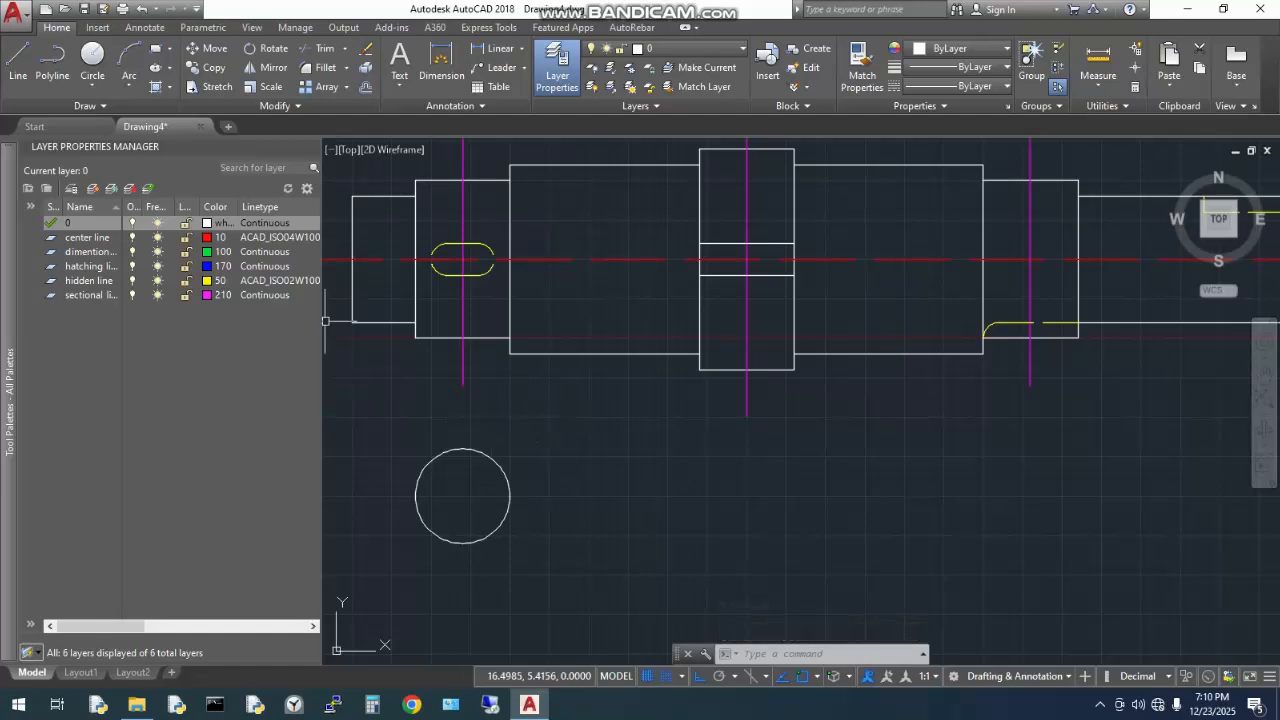
right_click(599, 455)
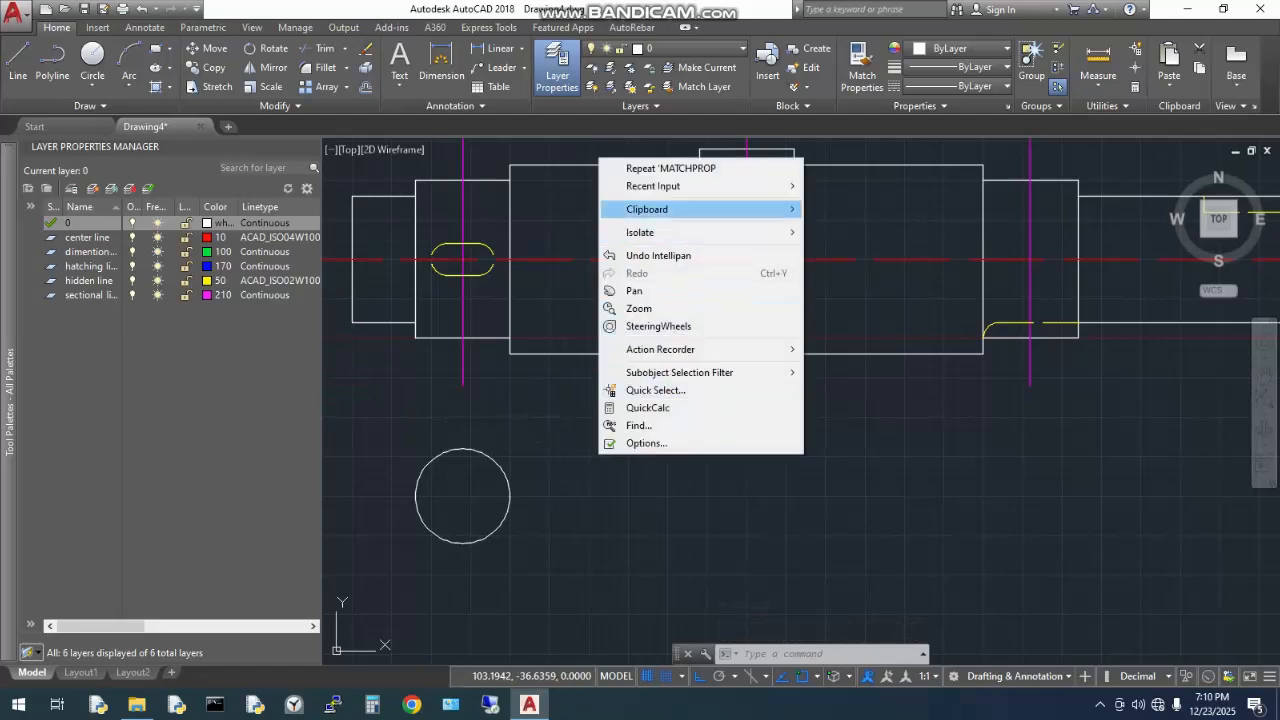
mouse_move(655, 186)
click(850, 205)
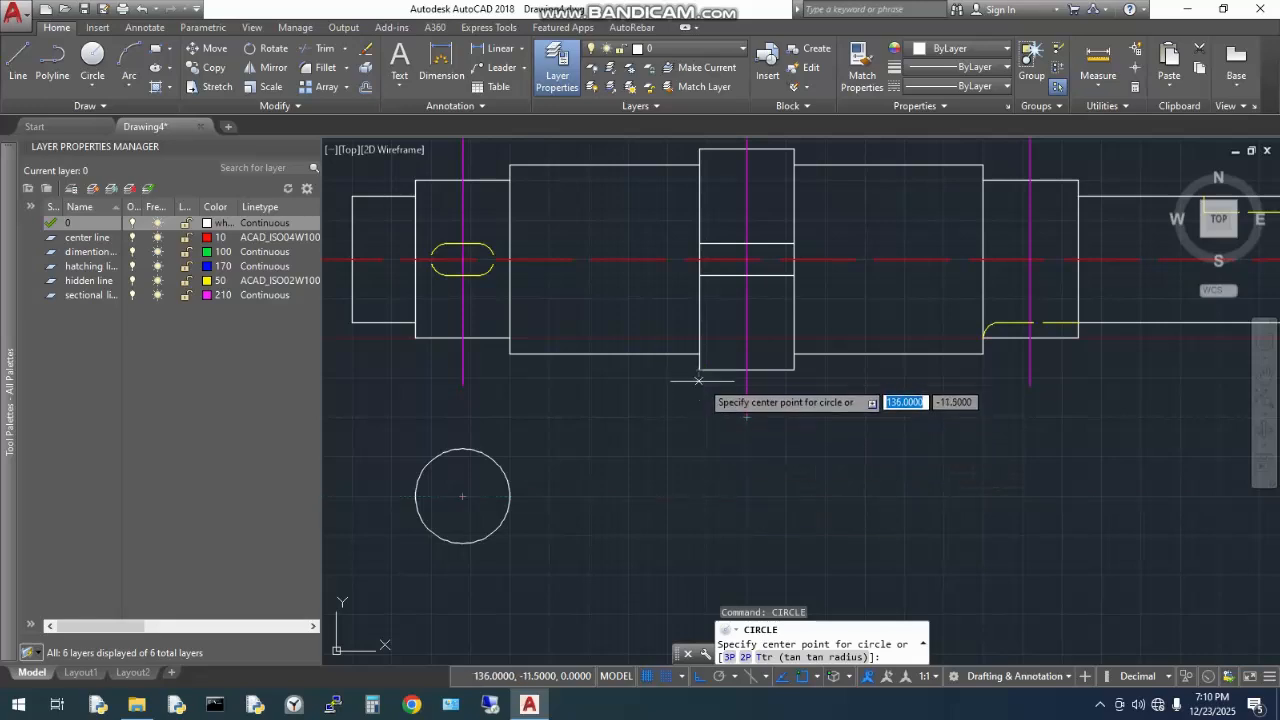
click(747, 496)
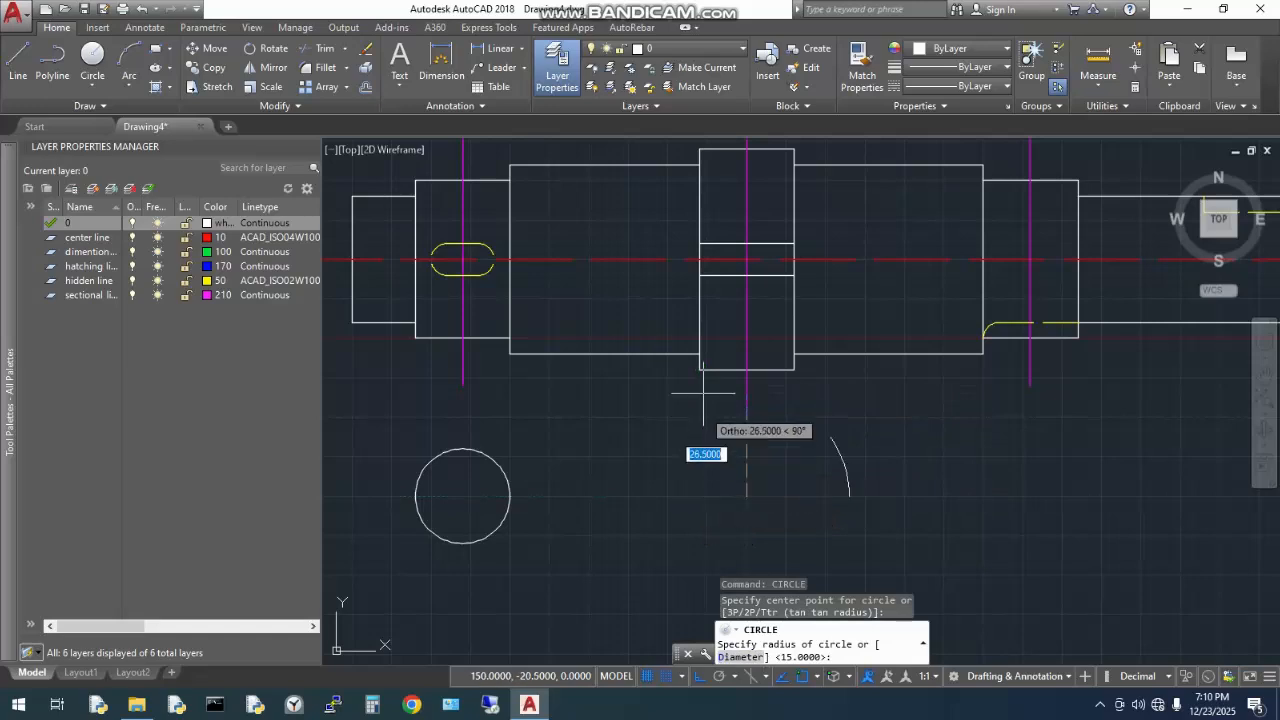
click(699, 496)
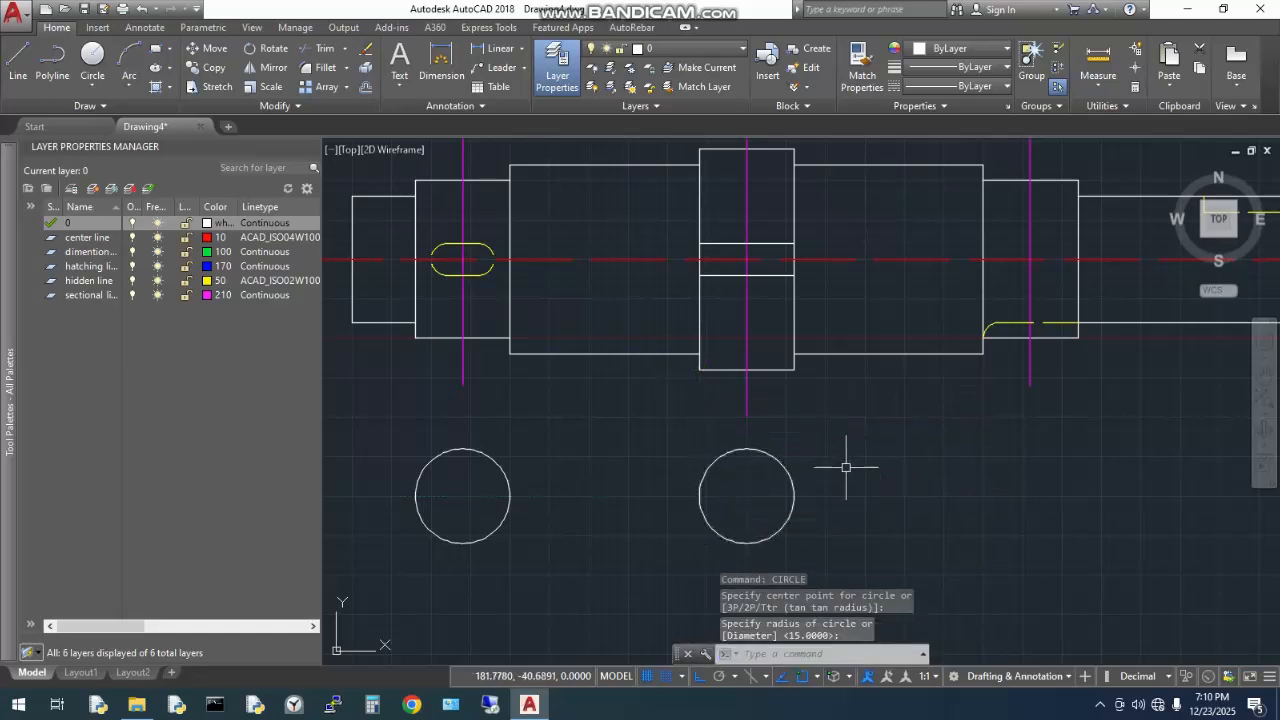
- Draw a circle of radius 15 below the third sectional line, at the rounded-keyway step, level with the other two circles
middle_drag(814, 489, 655, 509)
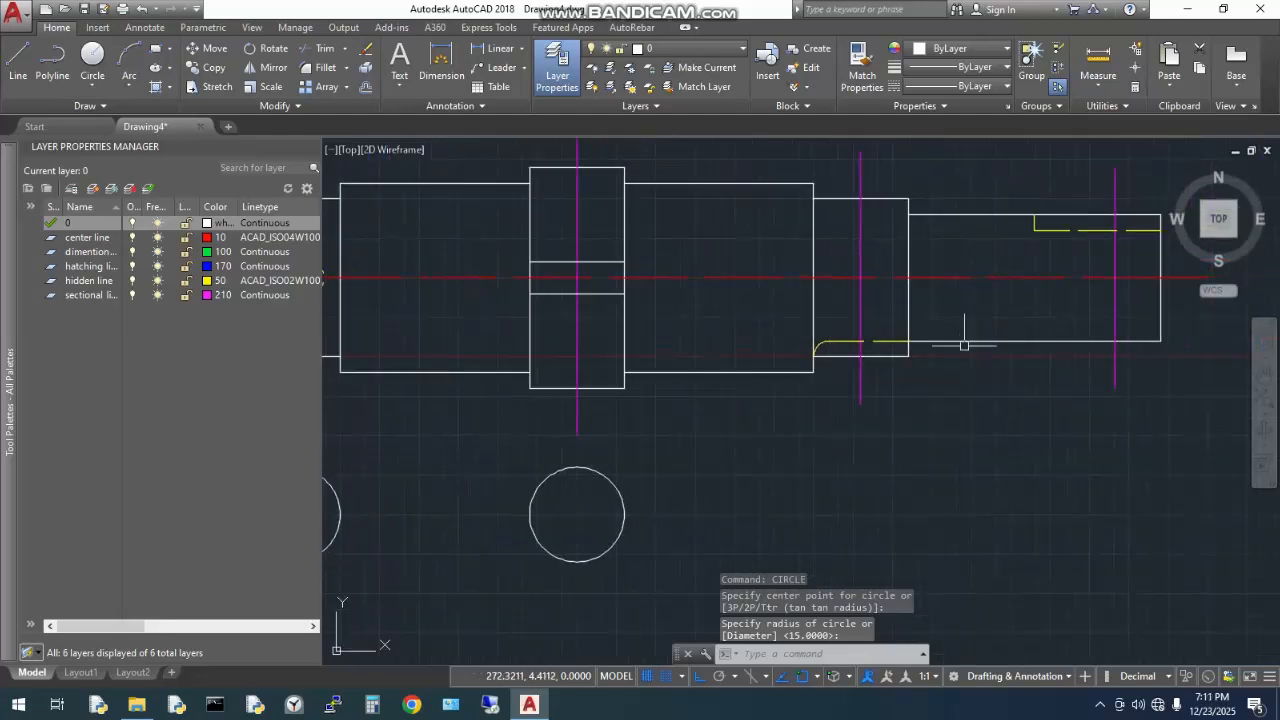
right_click(866, 475)
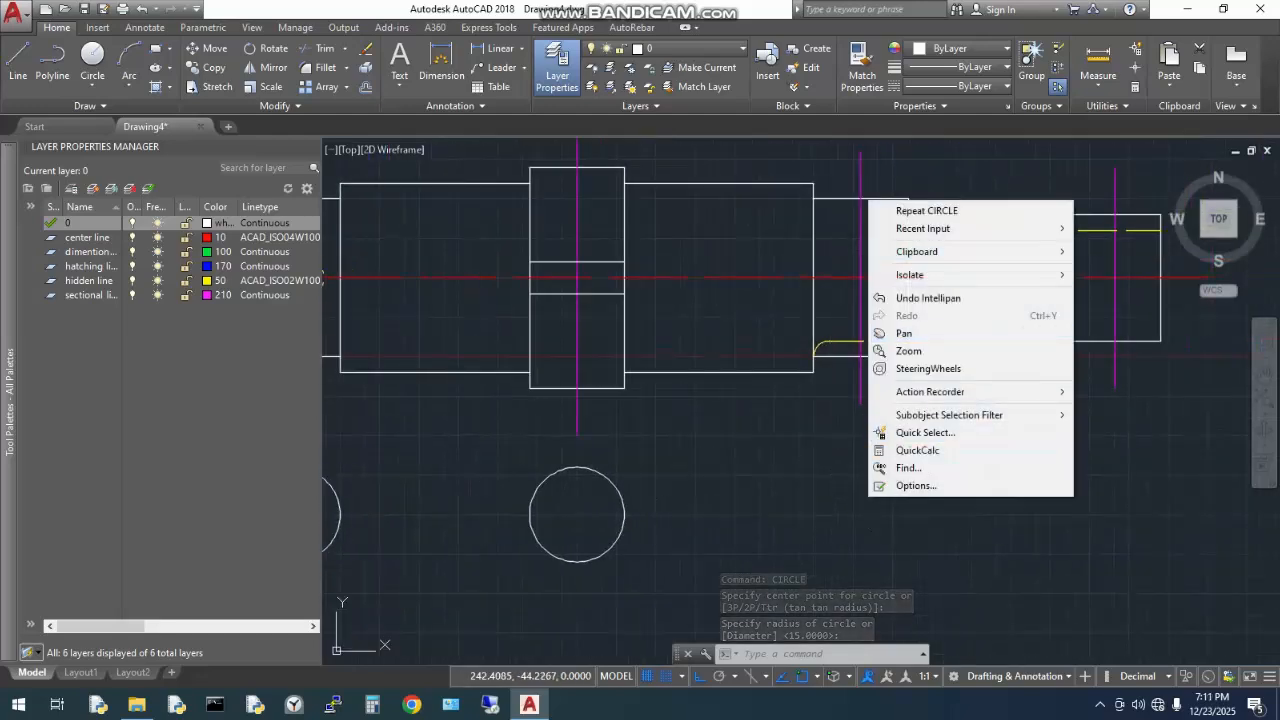
click(925, 210)
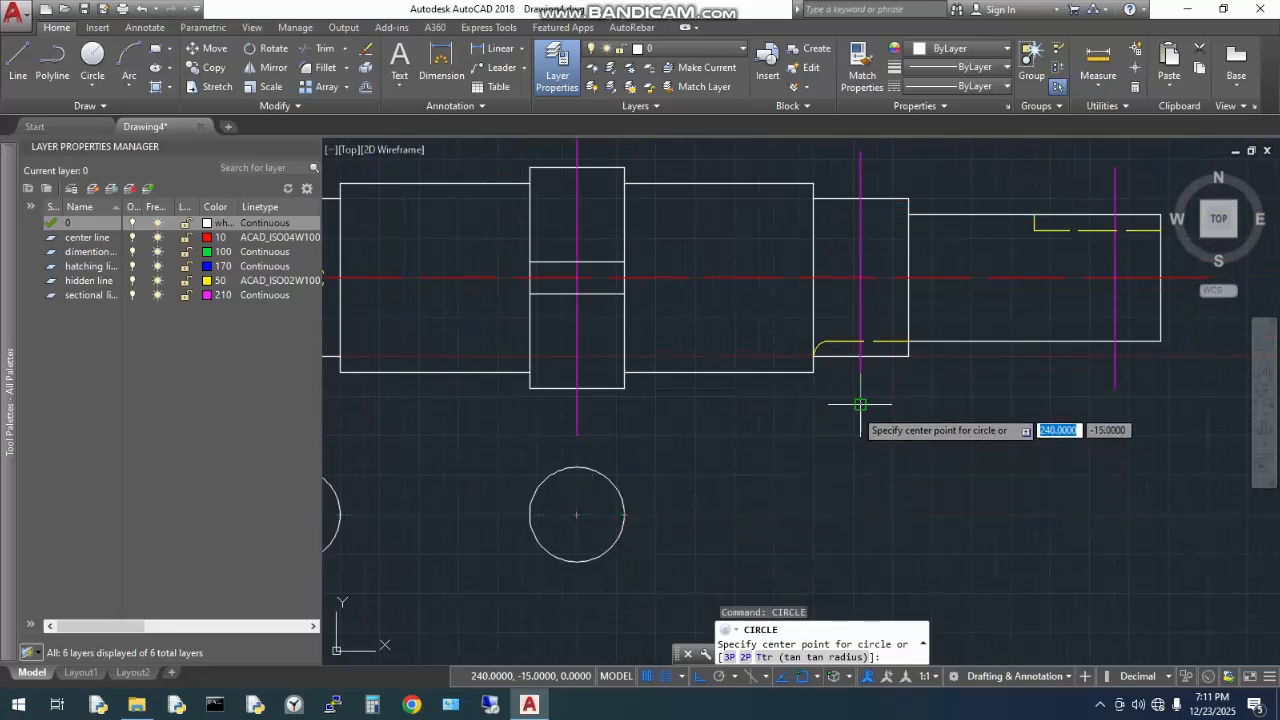
click(861, 515)
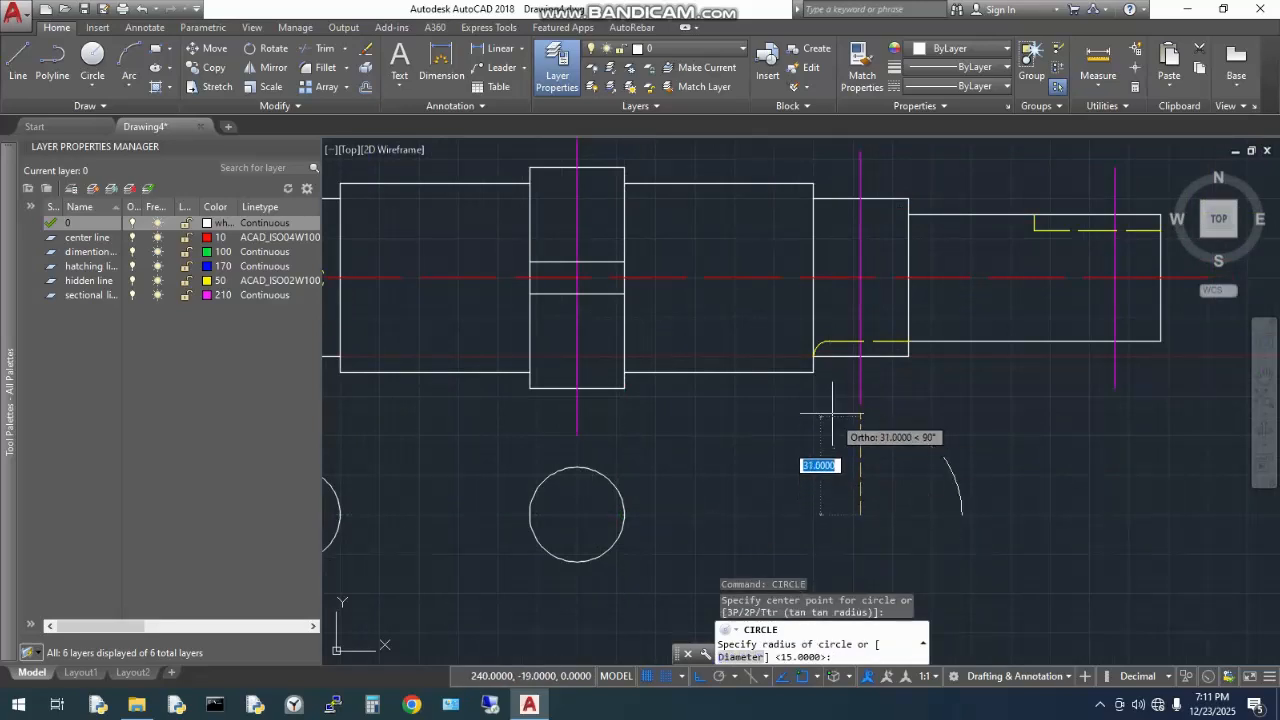
click(813, 516)
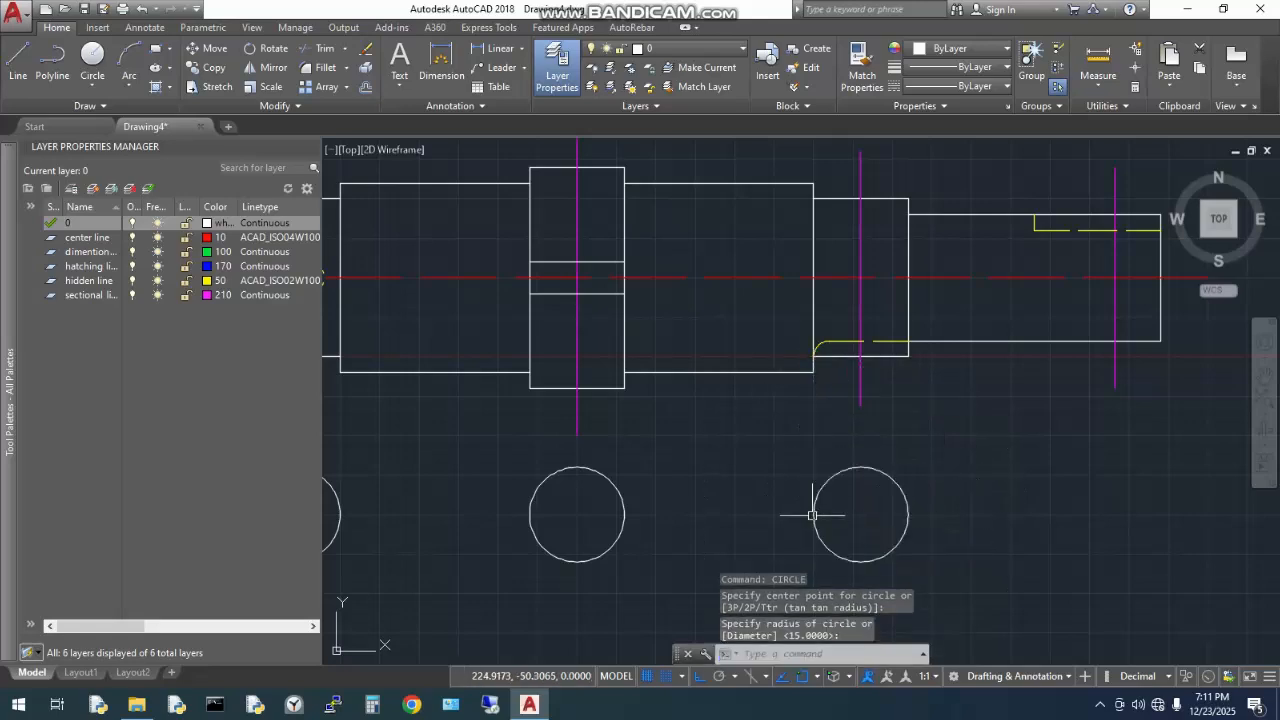
scroll(788, 478, down, 3)
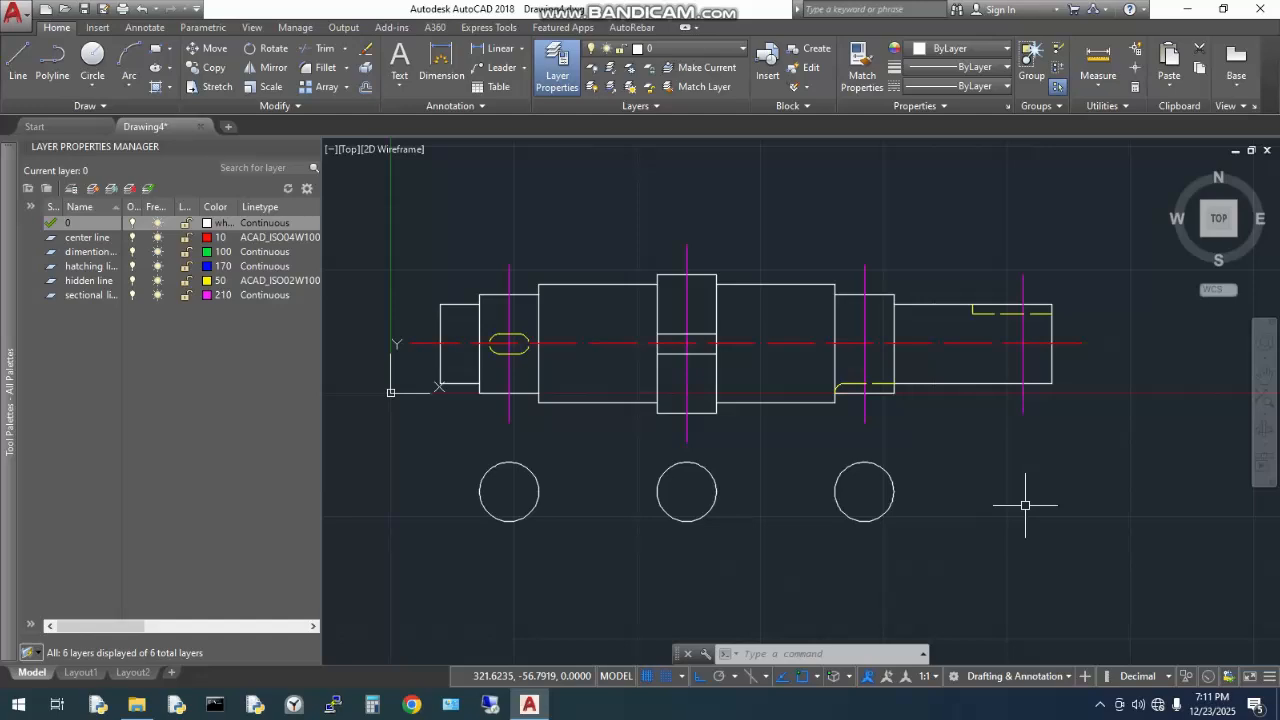
- Undo the three radius 15 circles below the shaft and make layer 0 current
key(ctrl+z)
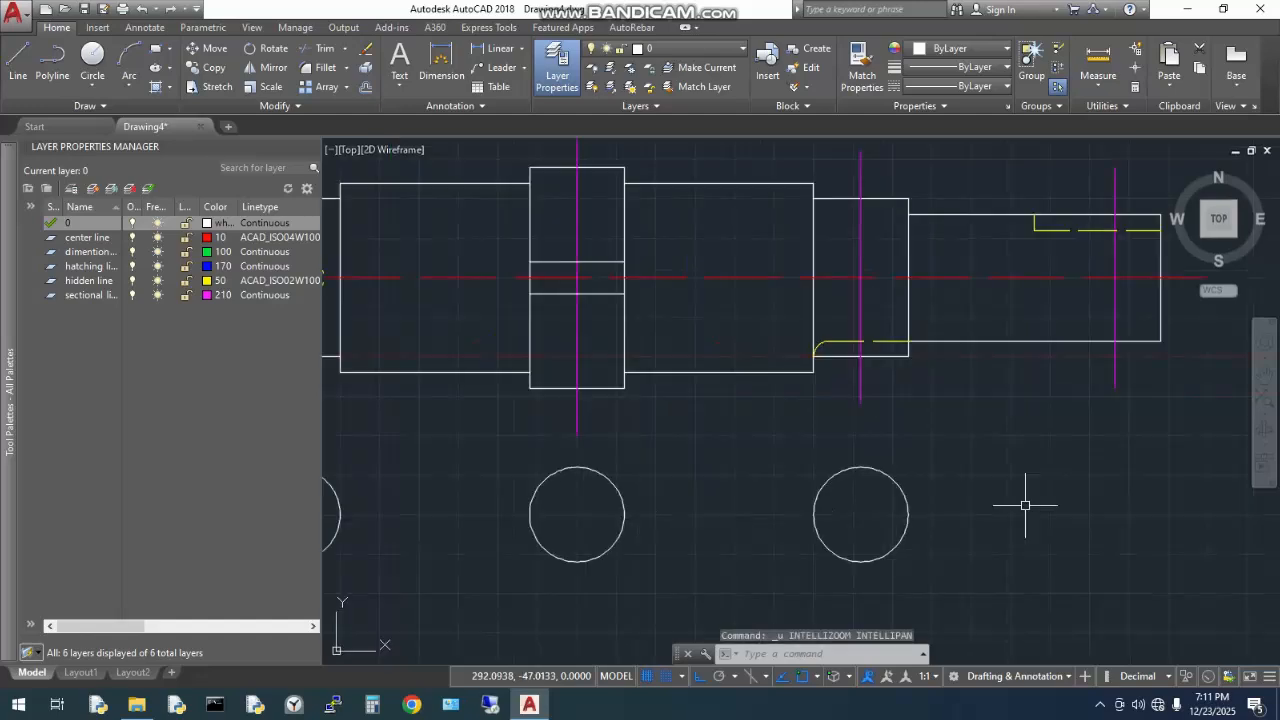
key(ctrl+z)
key(ctrl+z)
key(ctrl+z)
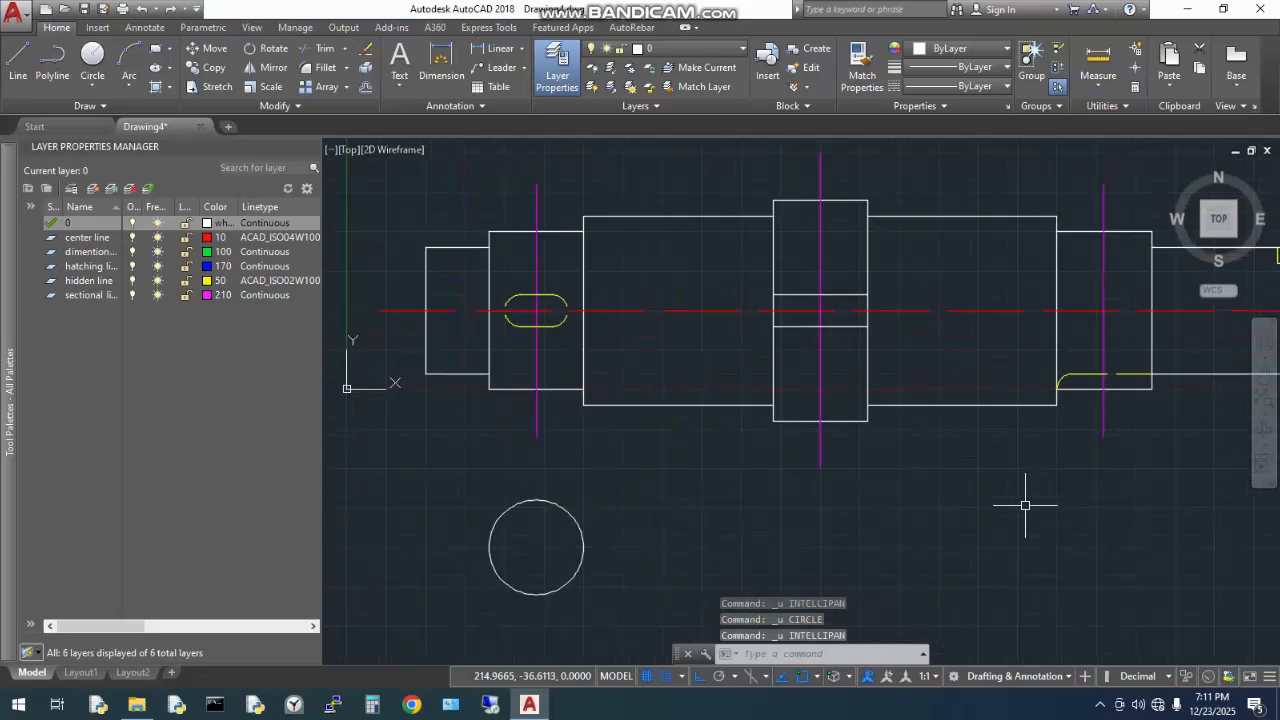
key(ctrl+z)
key(ctrl+z)
key(ctrl+z)
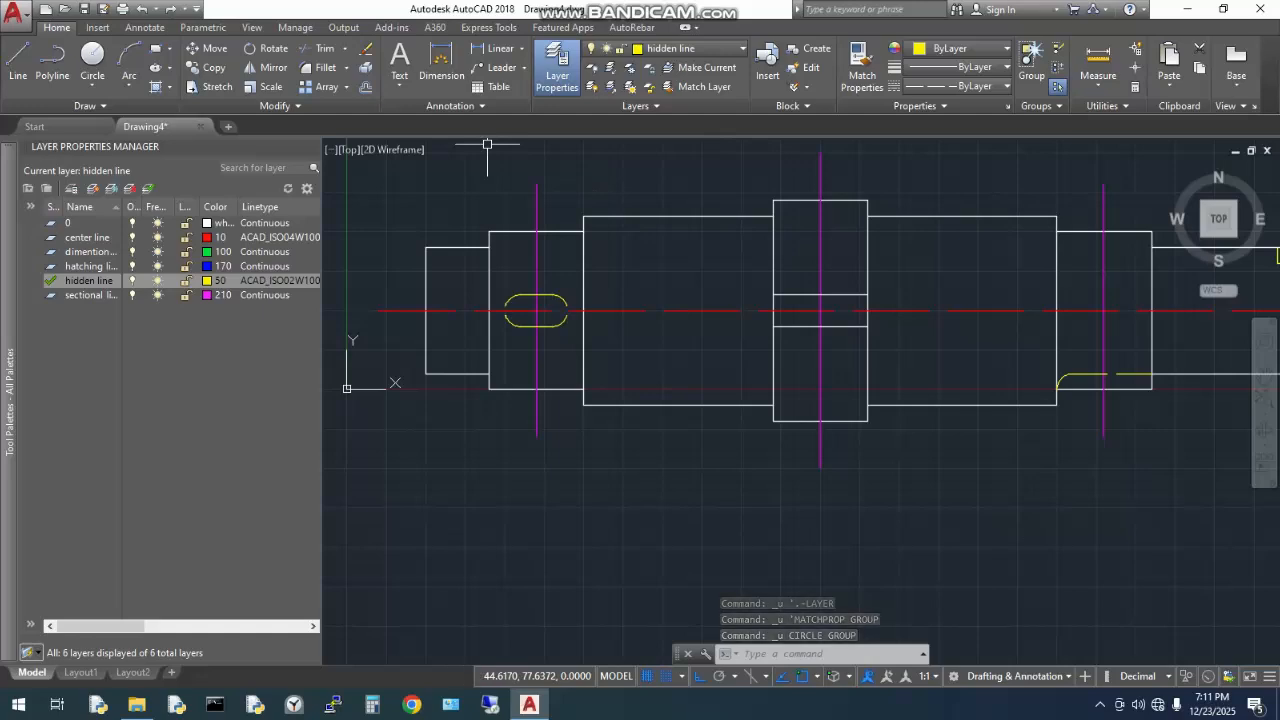
double_click(68, 222)
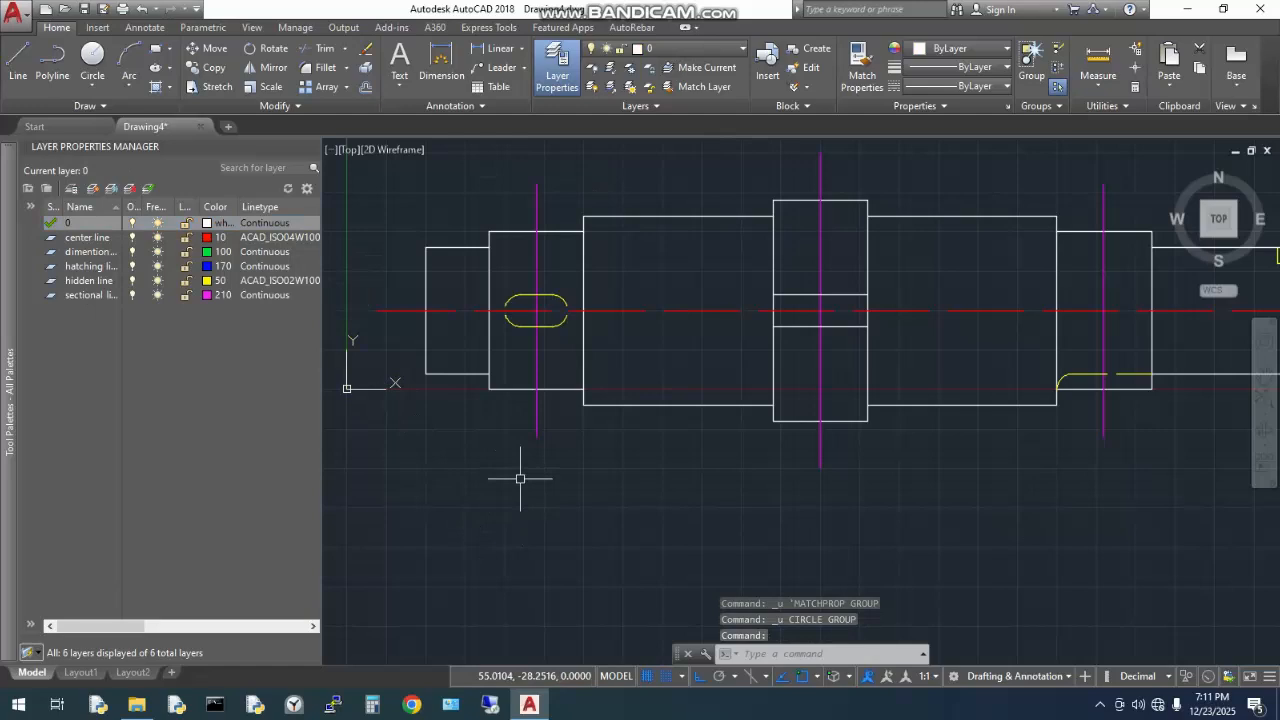
text(L)
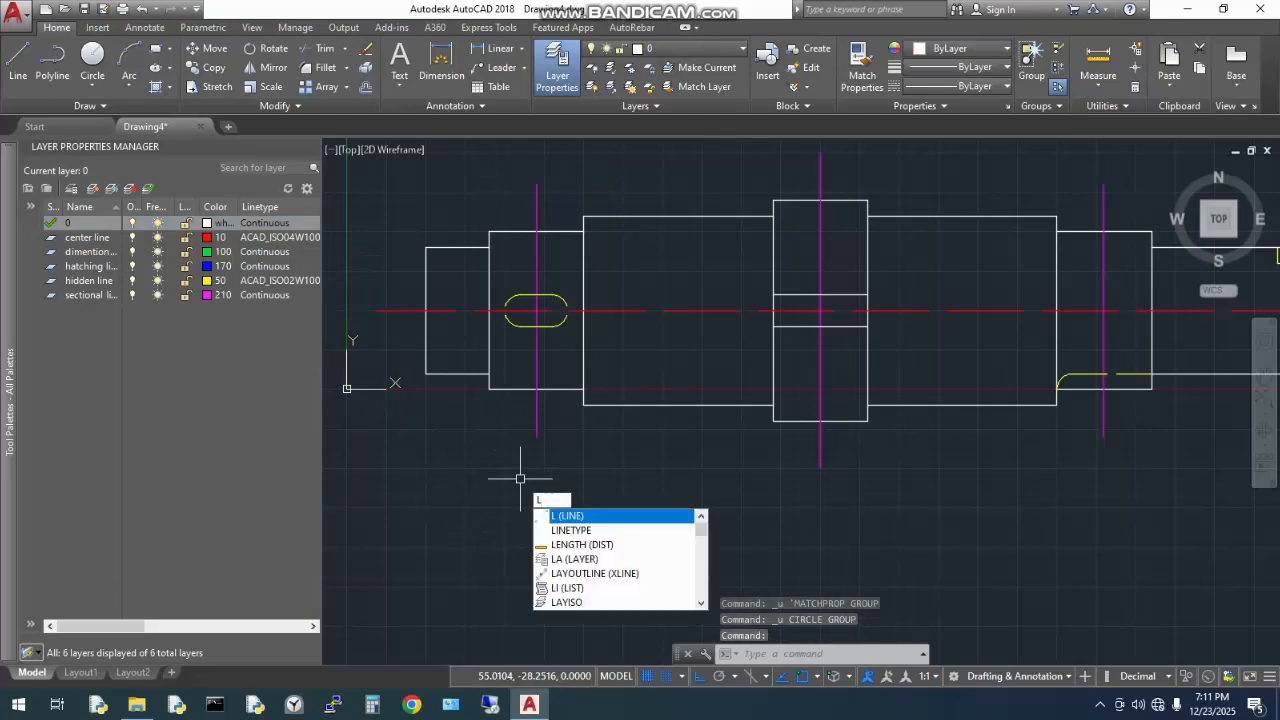
key(Return)
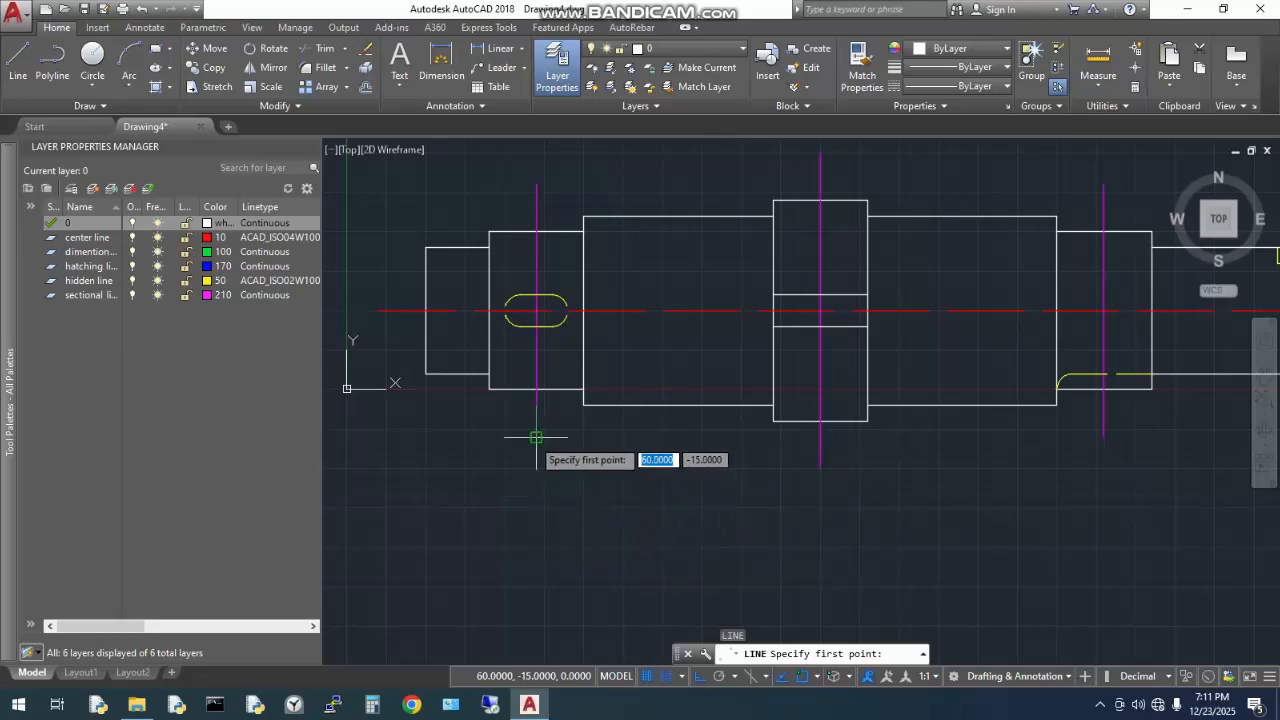
click(536, 547)
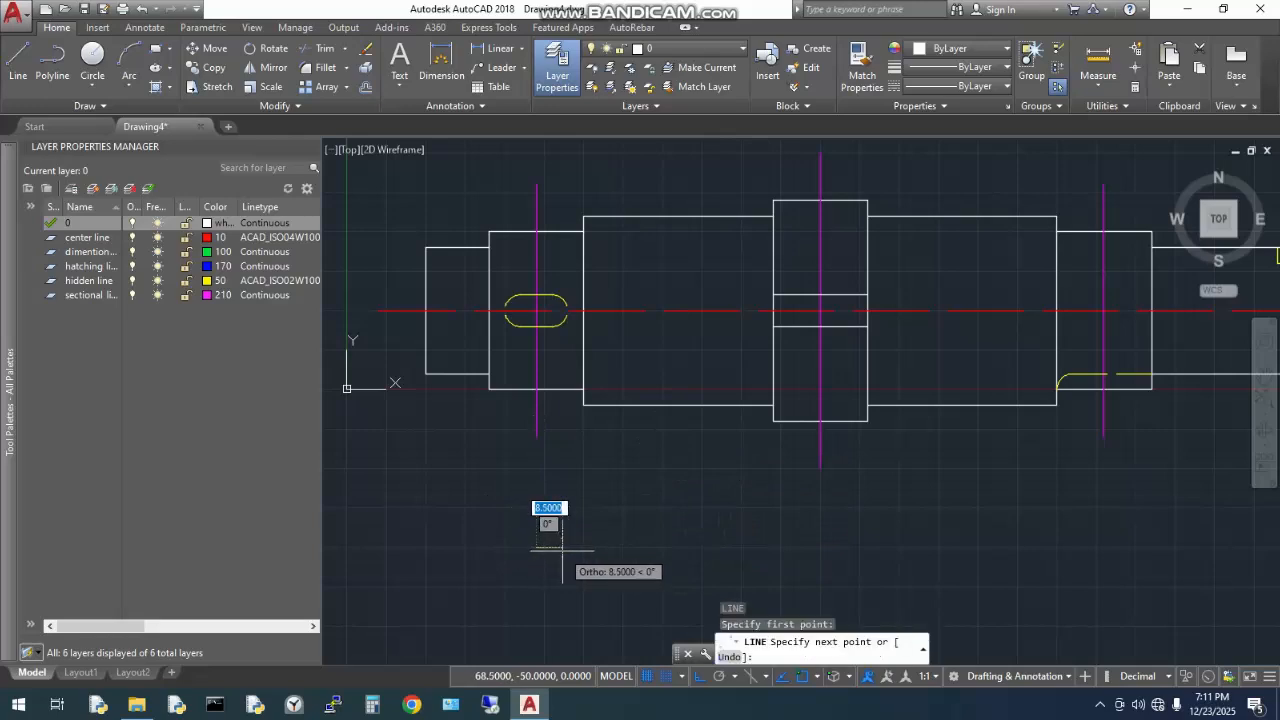
key(Escape)
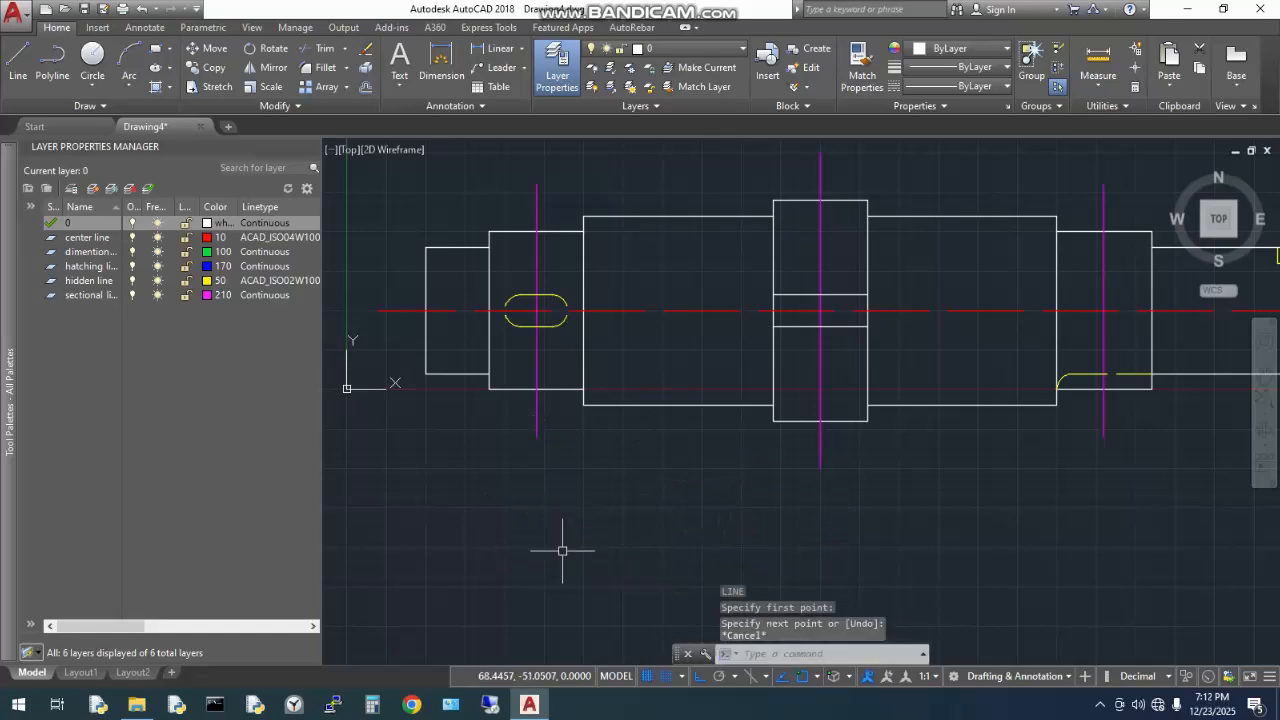
- Measure the distance from the centre line to the upper corner of the step with the slotted keyway
click(1098, 60)
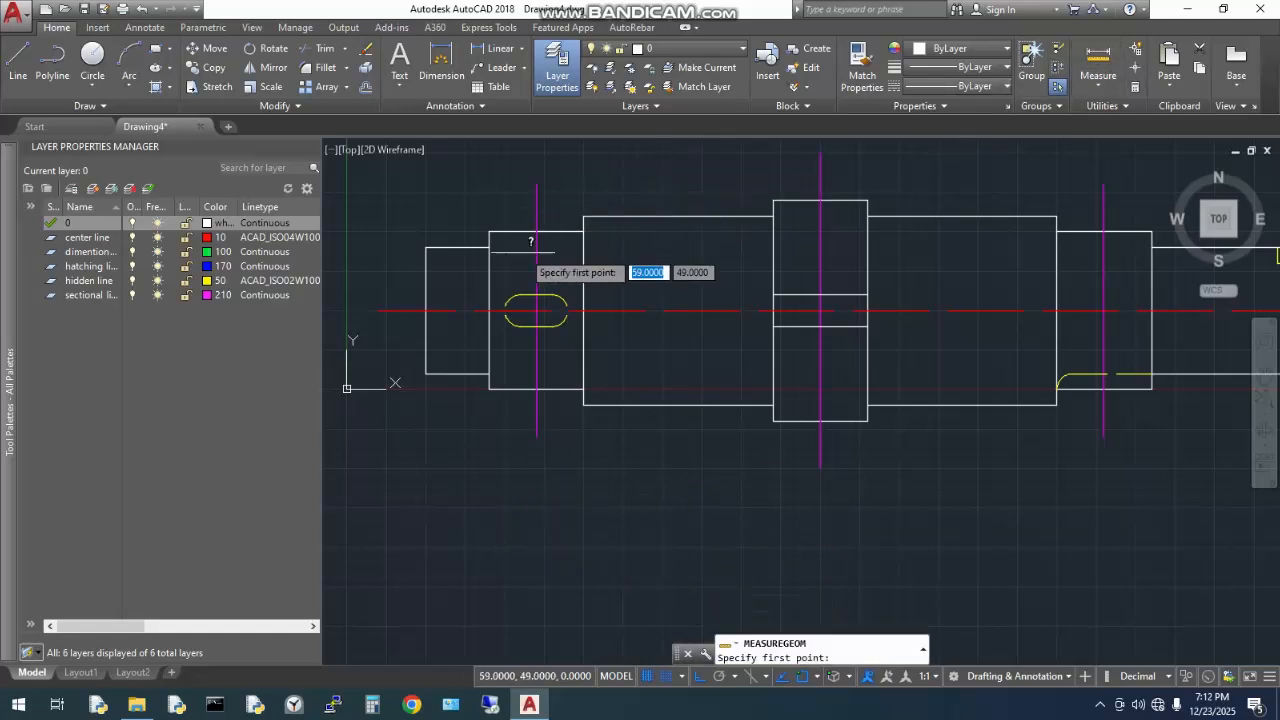
click(488, 310)
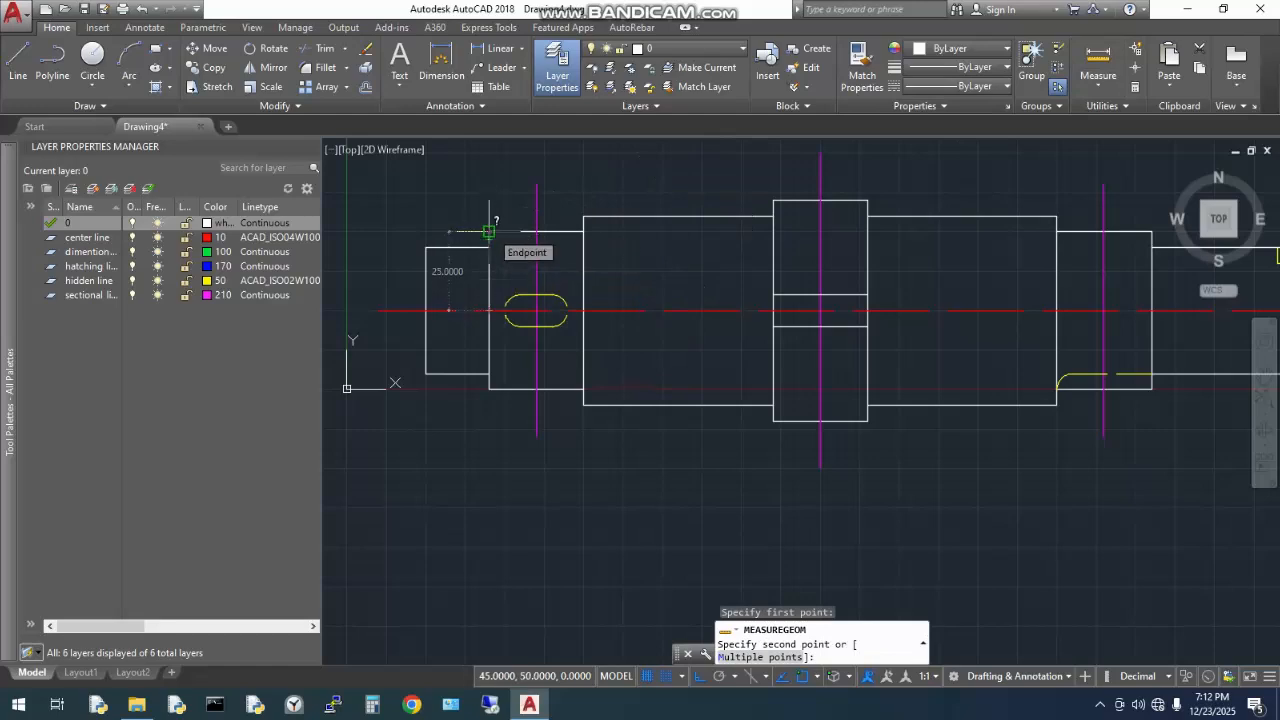
key(Escape)
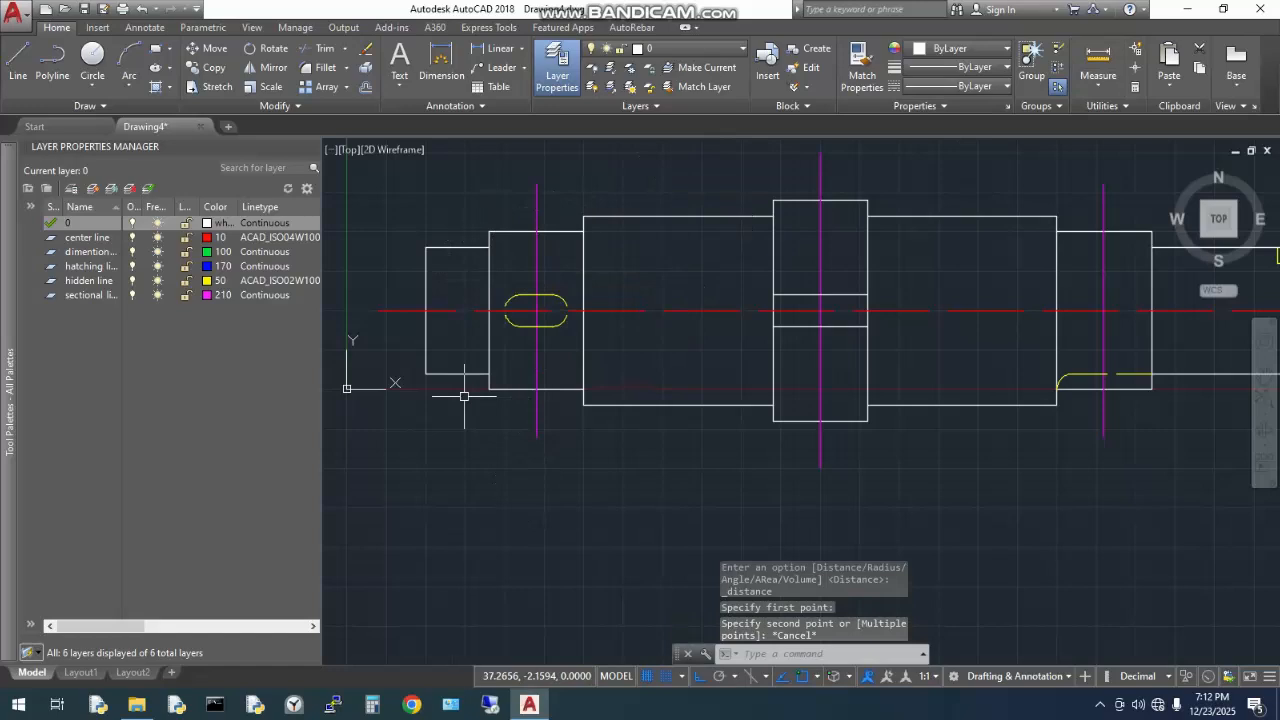
- Draw a circle of radius 25 below the shaft, with its centre in line with the leftmost sectional line
text(c)
key(Return)
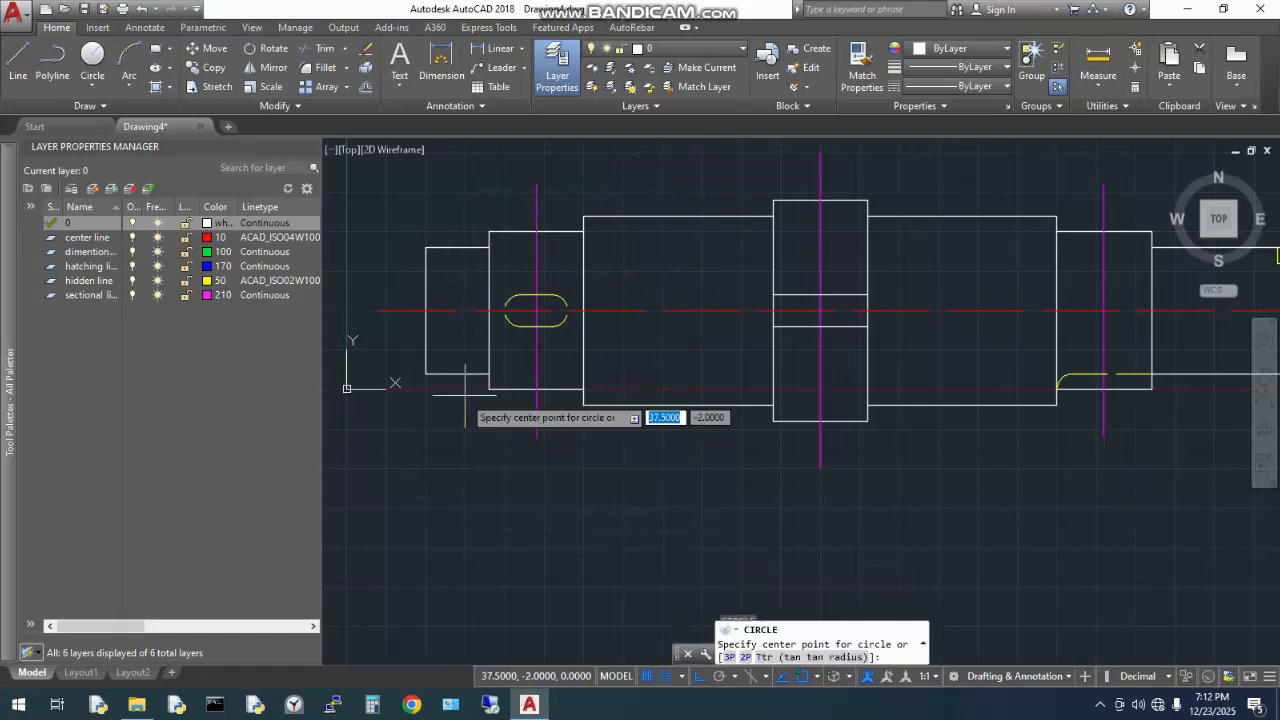
click(536, 507)
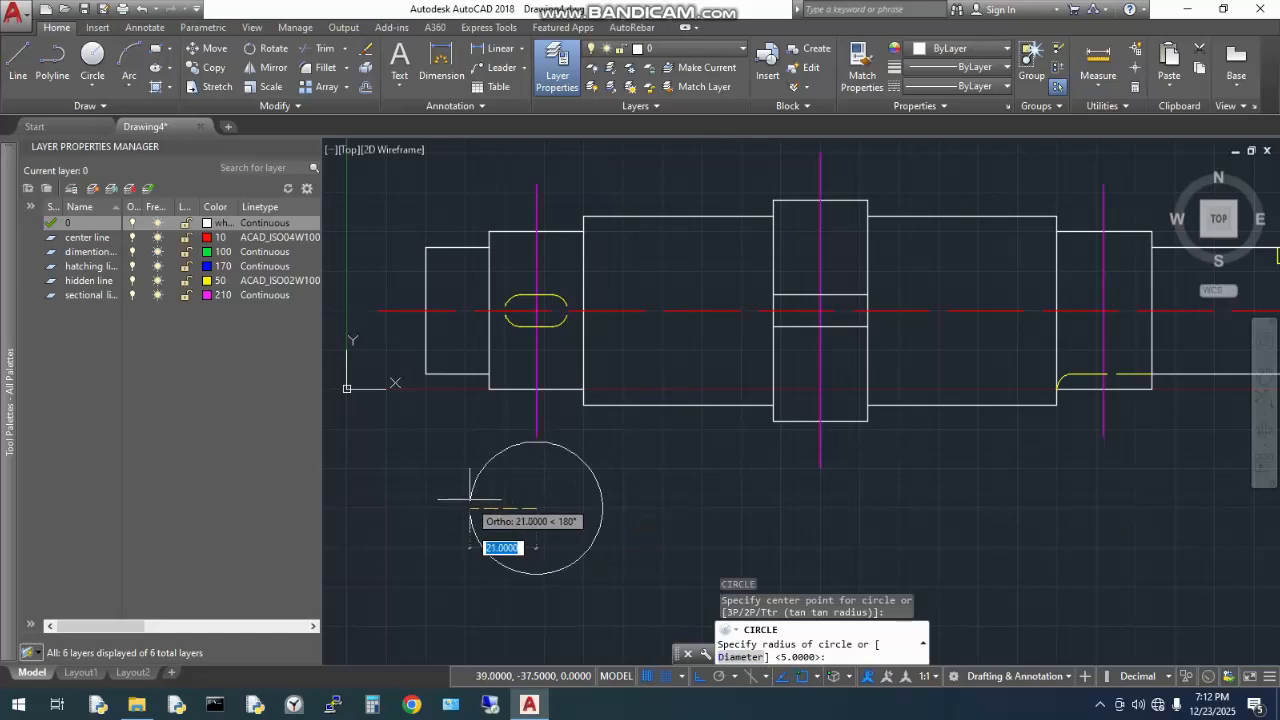
text(25)
key(Return)
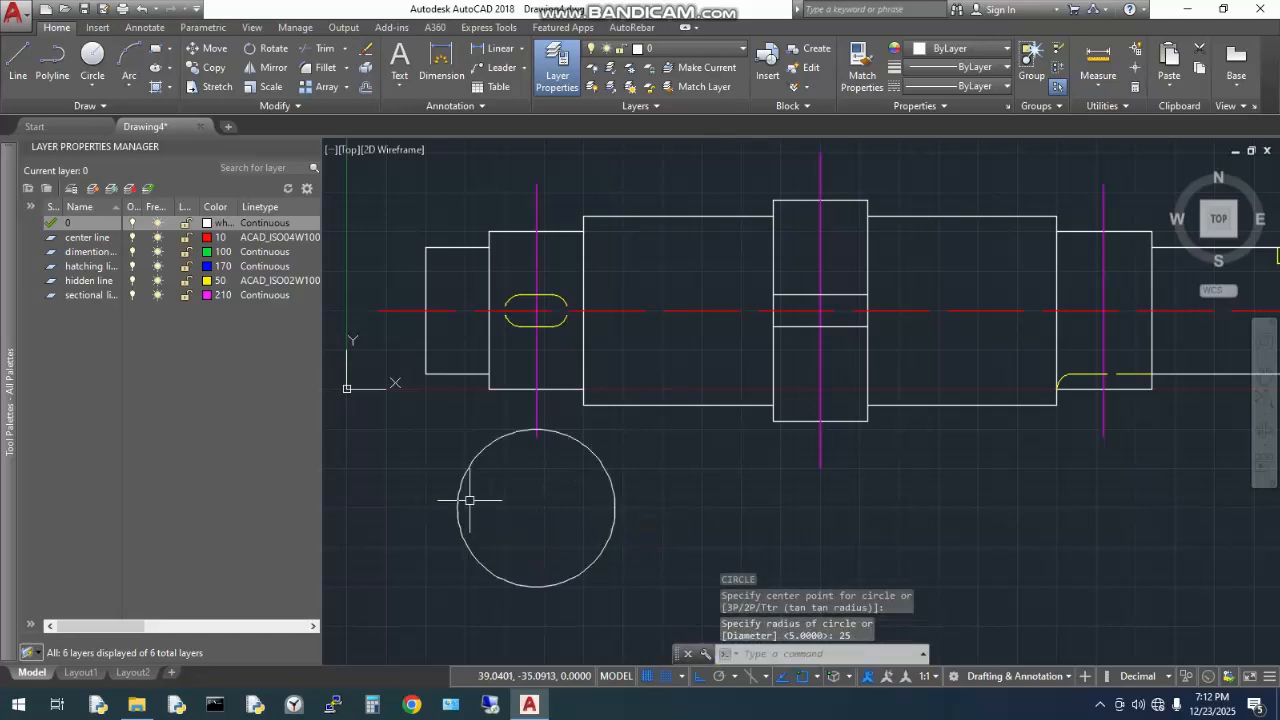
- Move the radius 25 circle about 12 units straight down, clear of the sectional line
click(600, 460)
click(536, 507)
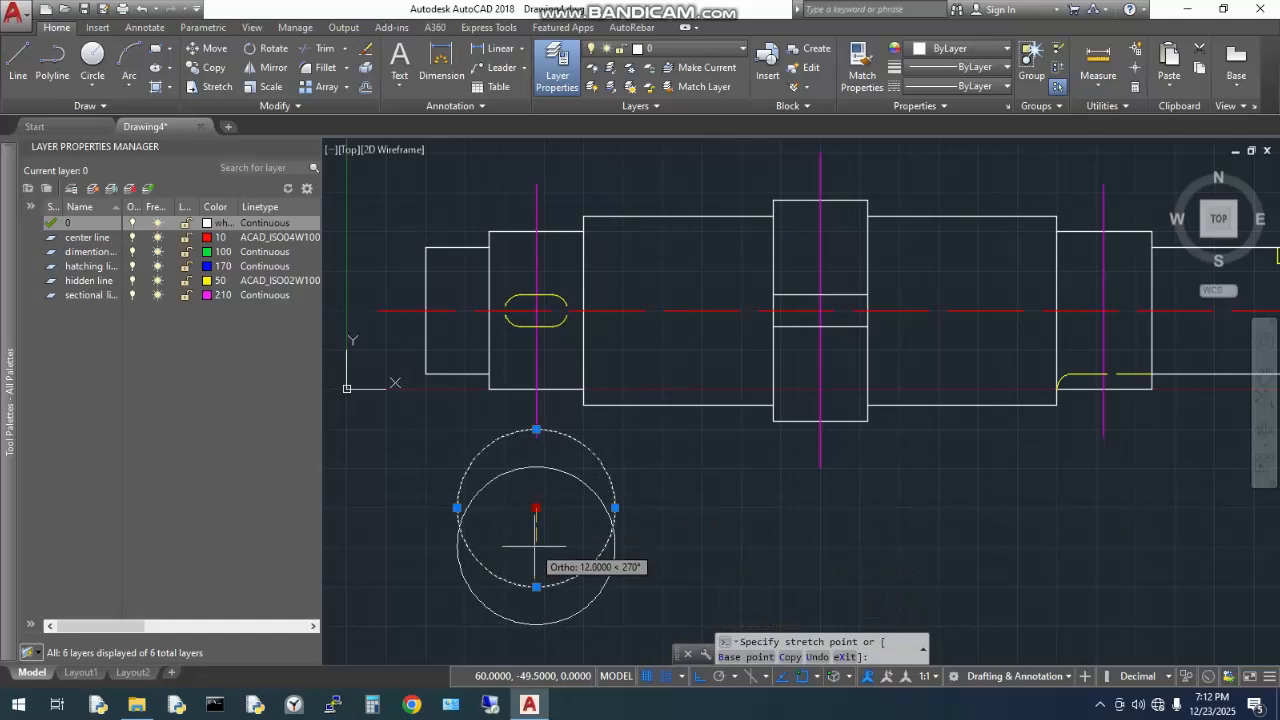
click(536, 546)
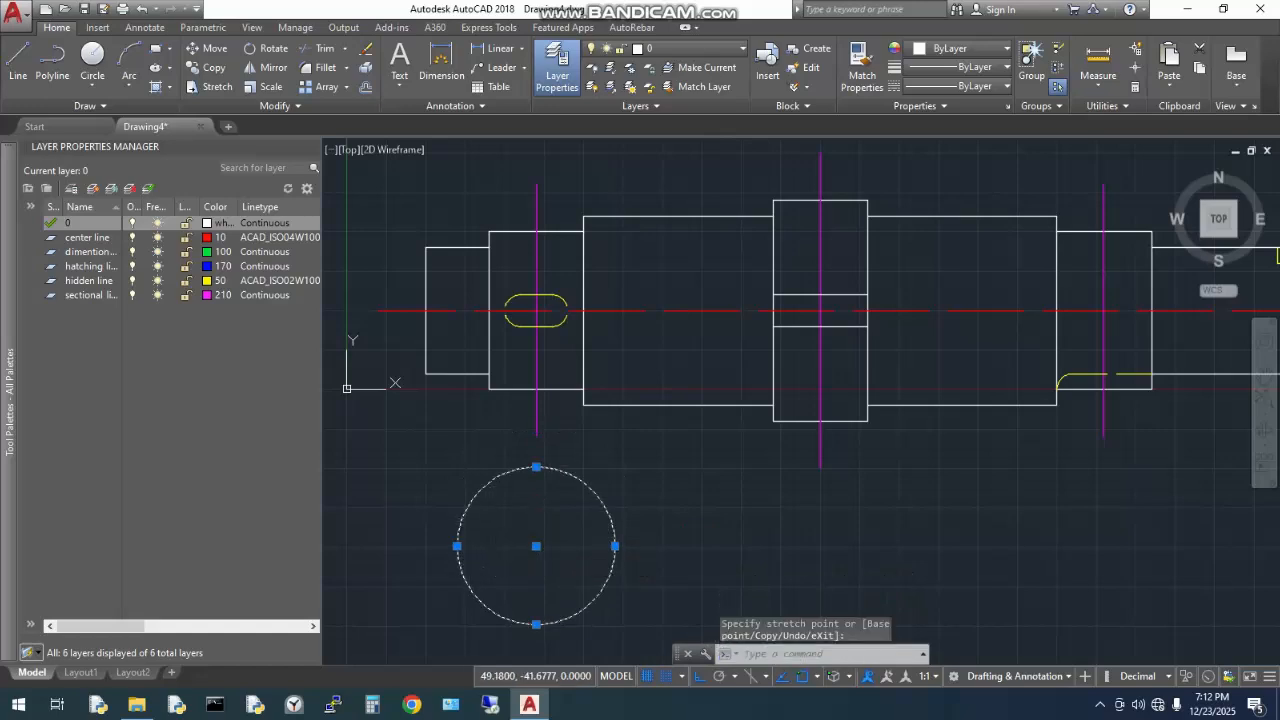
- Draw a horizontal line from the circle's centre to its left quadrant and erase it
middle_drag(536, 546, 573, 455)
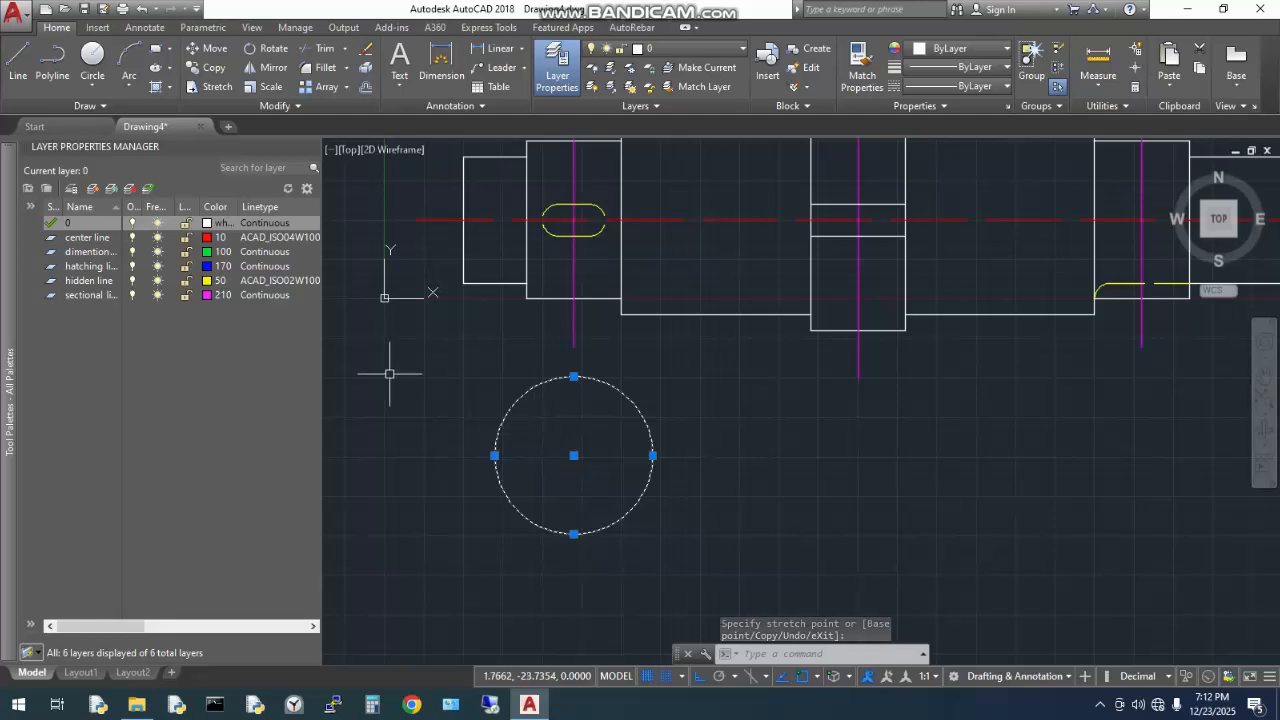
text(l)
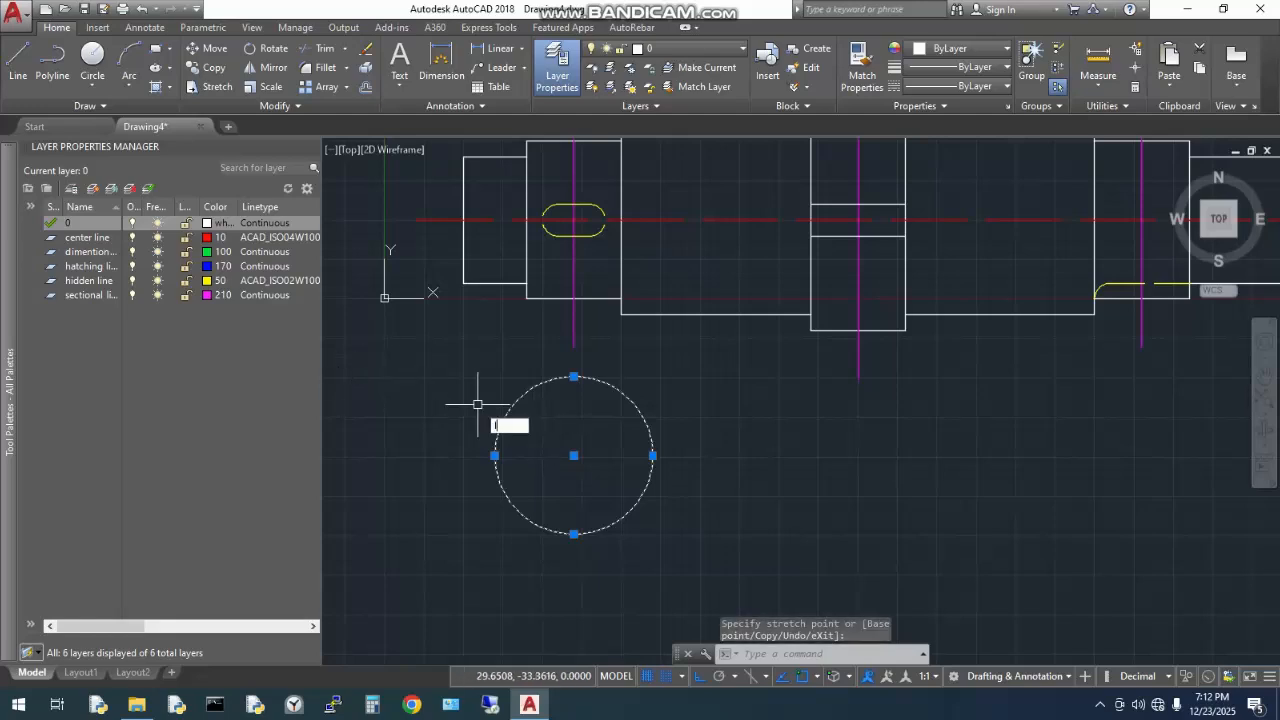
key(Return)
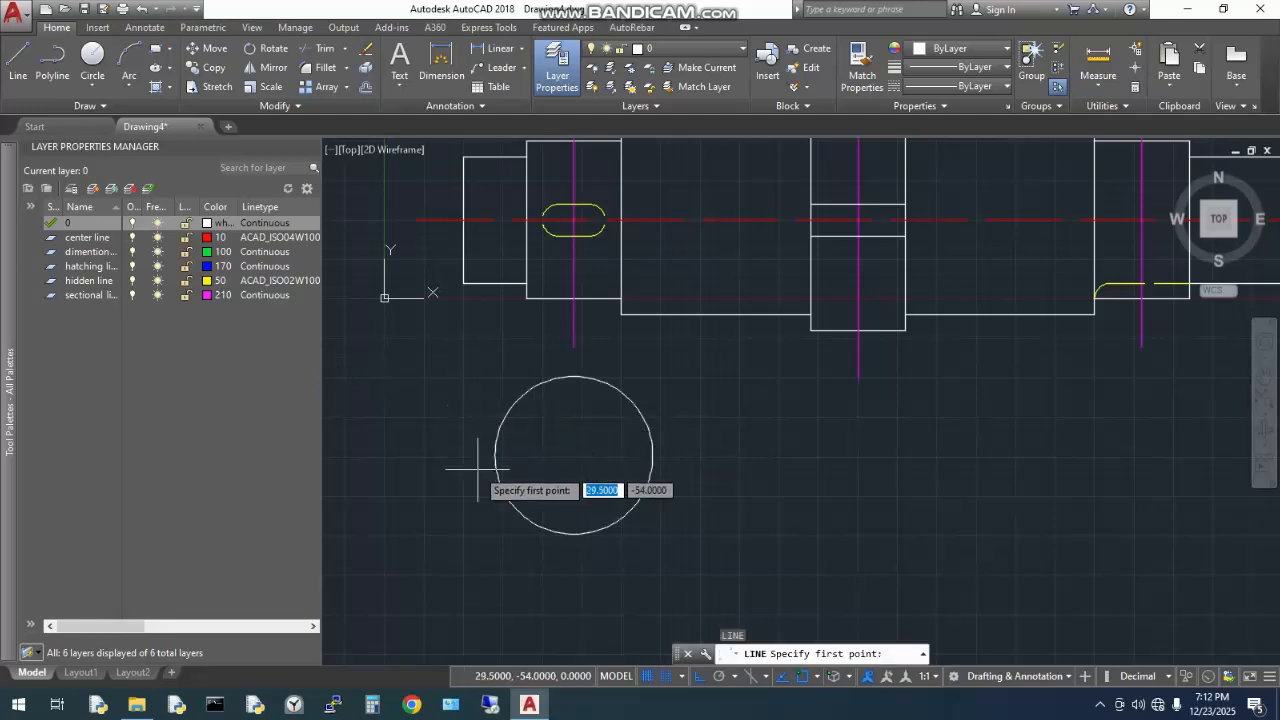
click(573, 455)
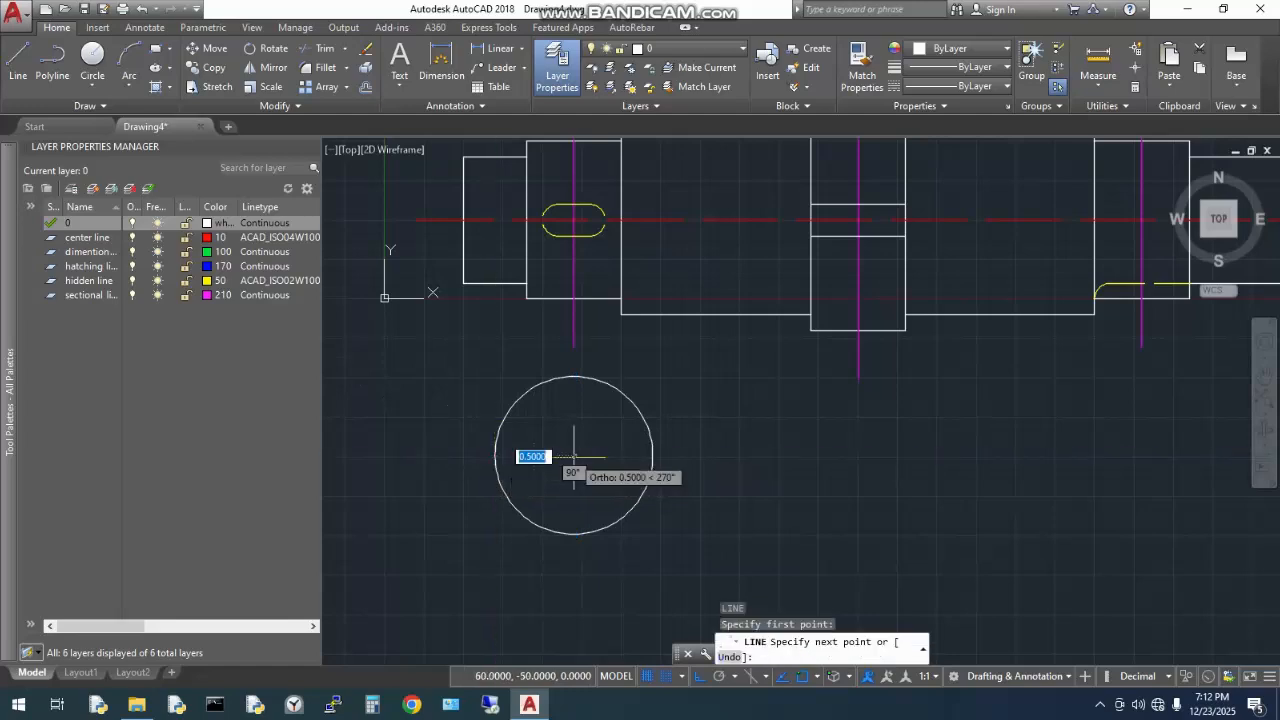
click(494, 455)
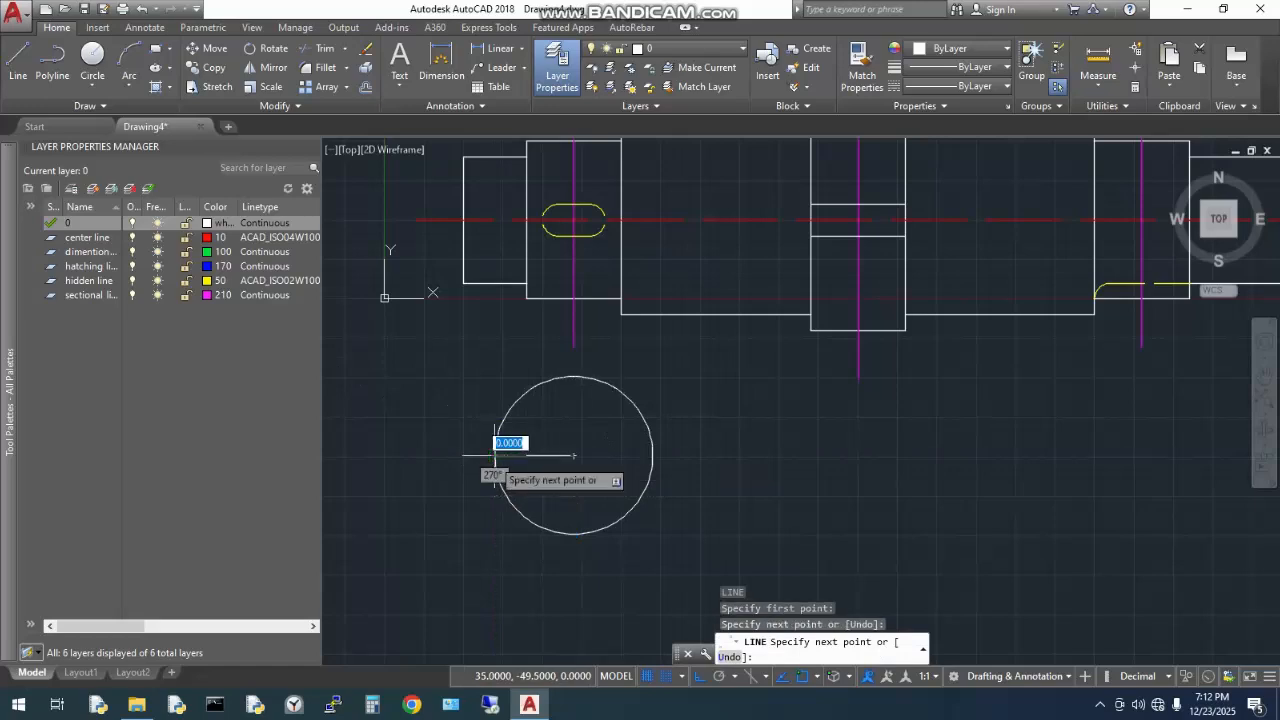
key(Escape)
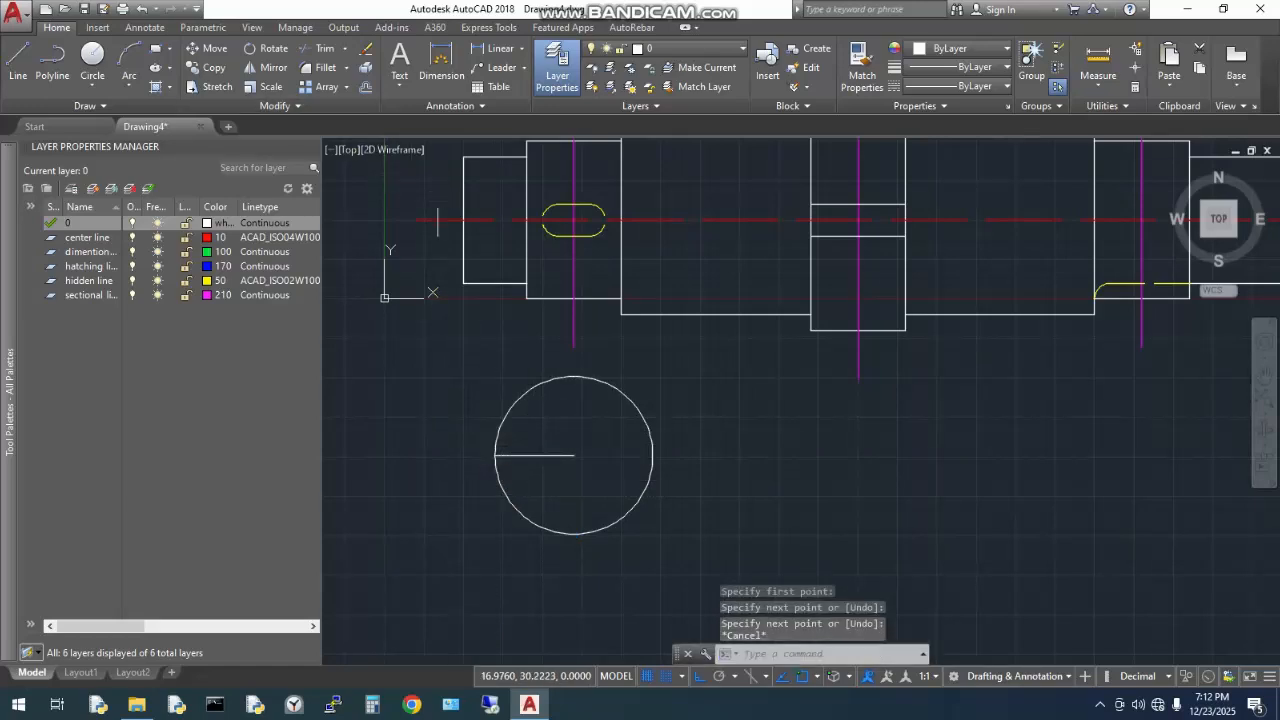
click(535, 455)
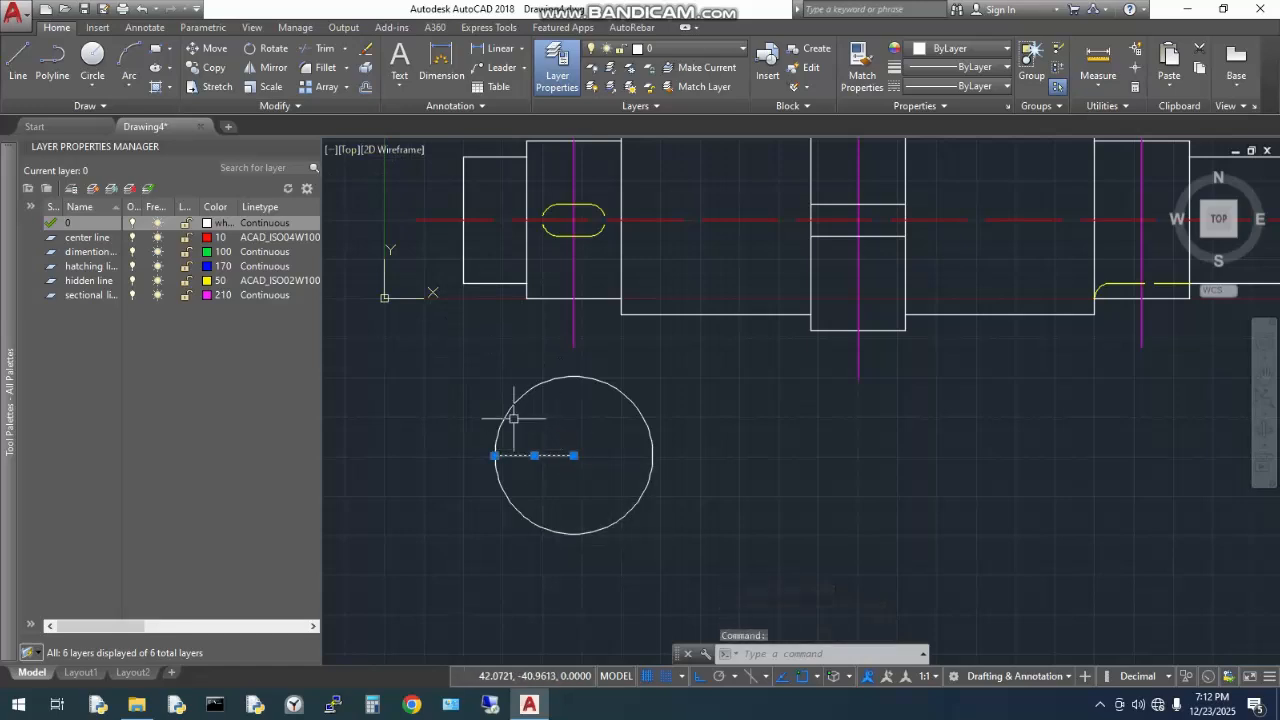
key(Delete)
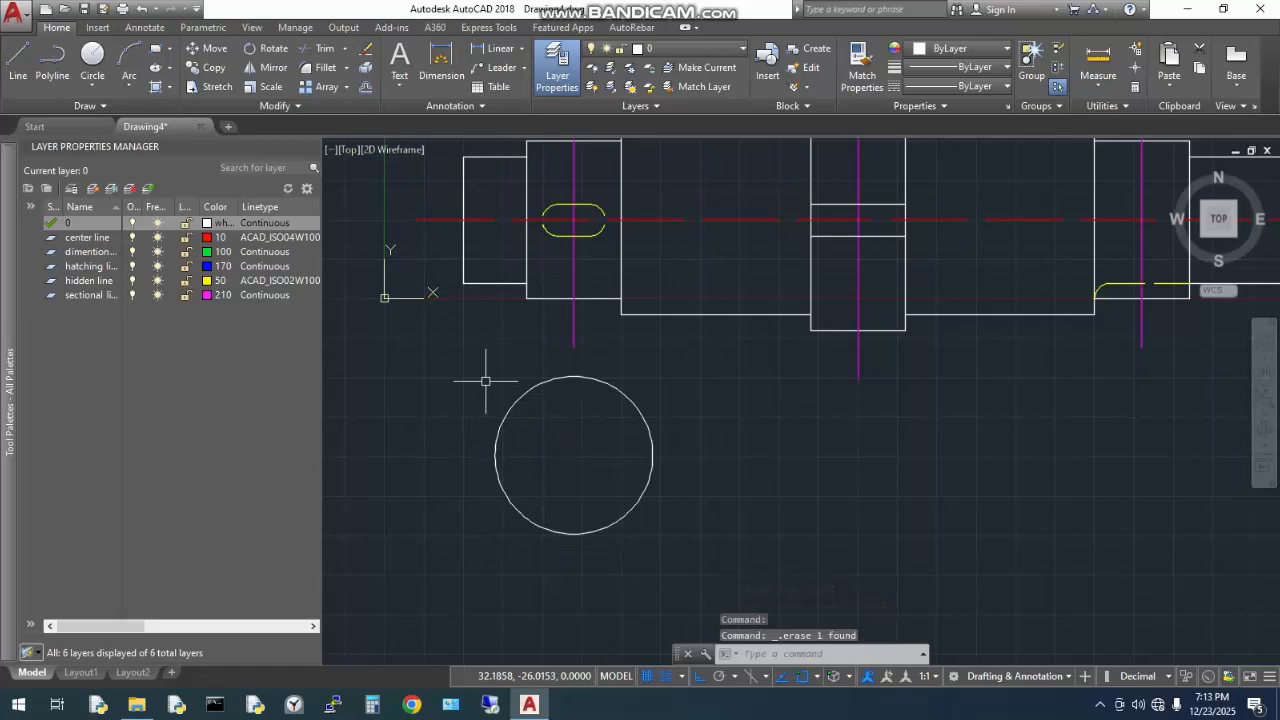
- Draw a horizontal line 30 units long from the circle's centre to the left, past its edge
key(Return)
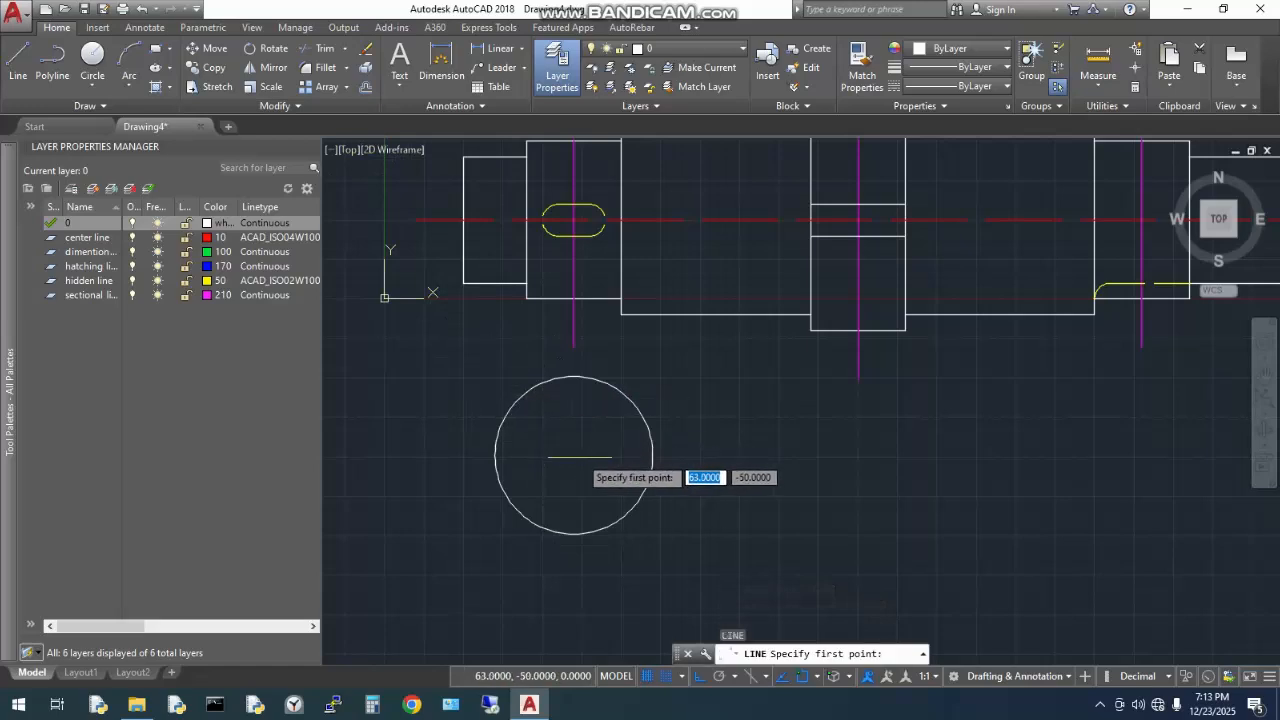
click(572, 453)
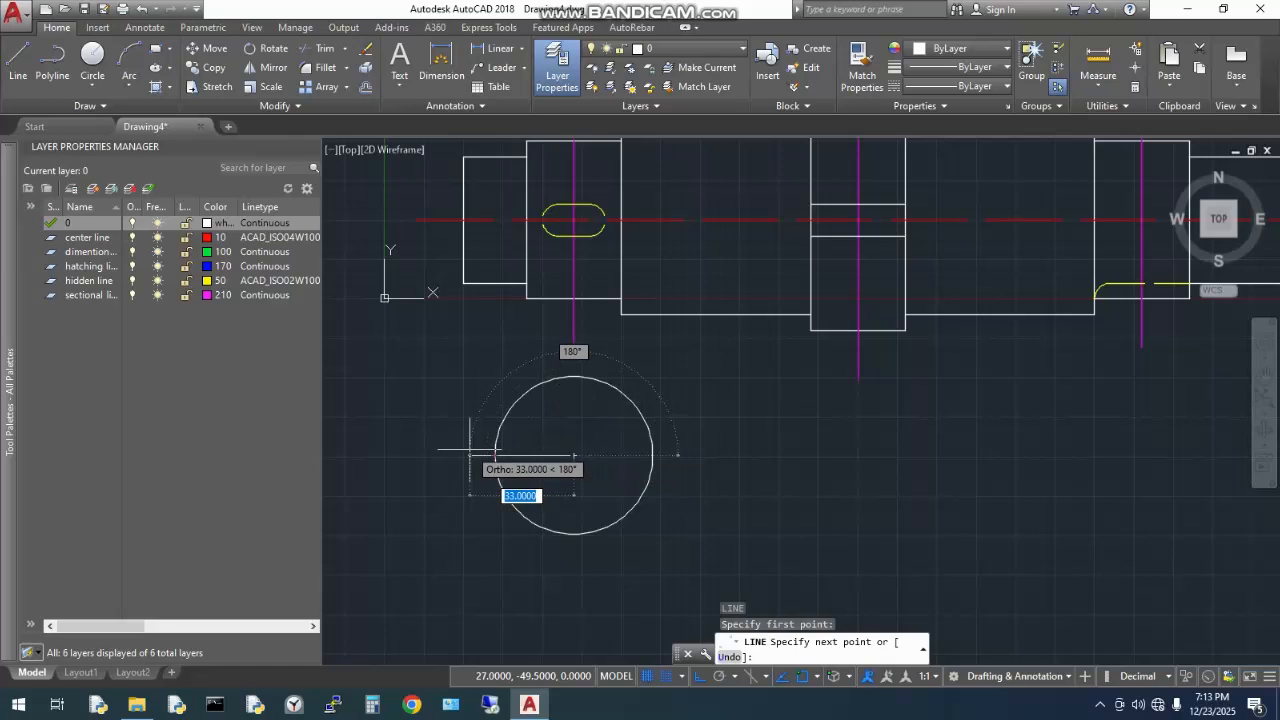
text(30)
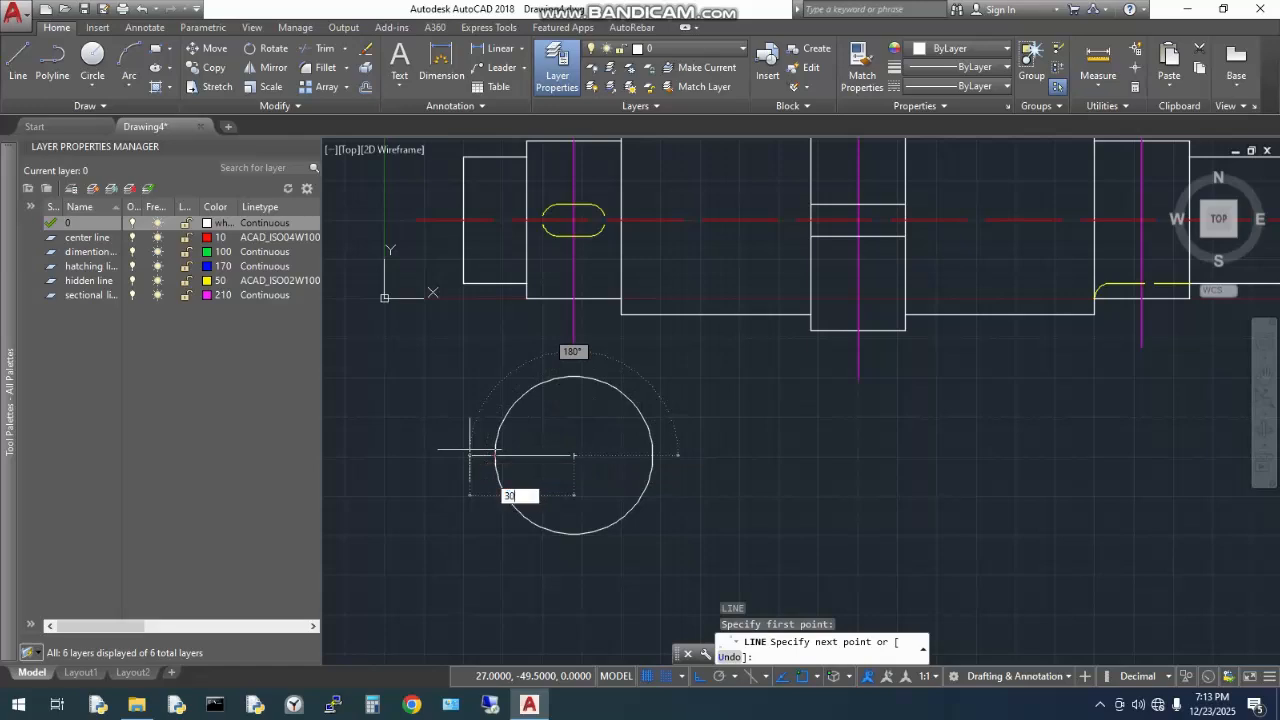
key(Return)
key(Escape)
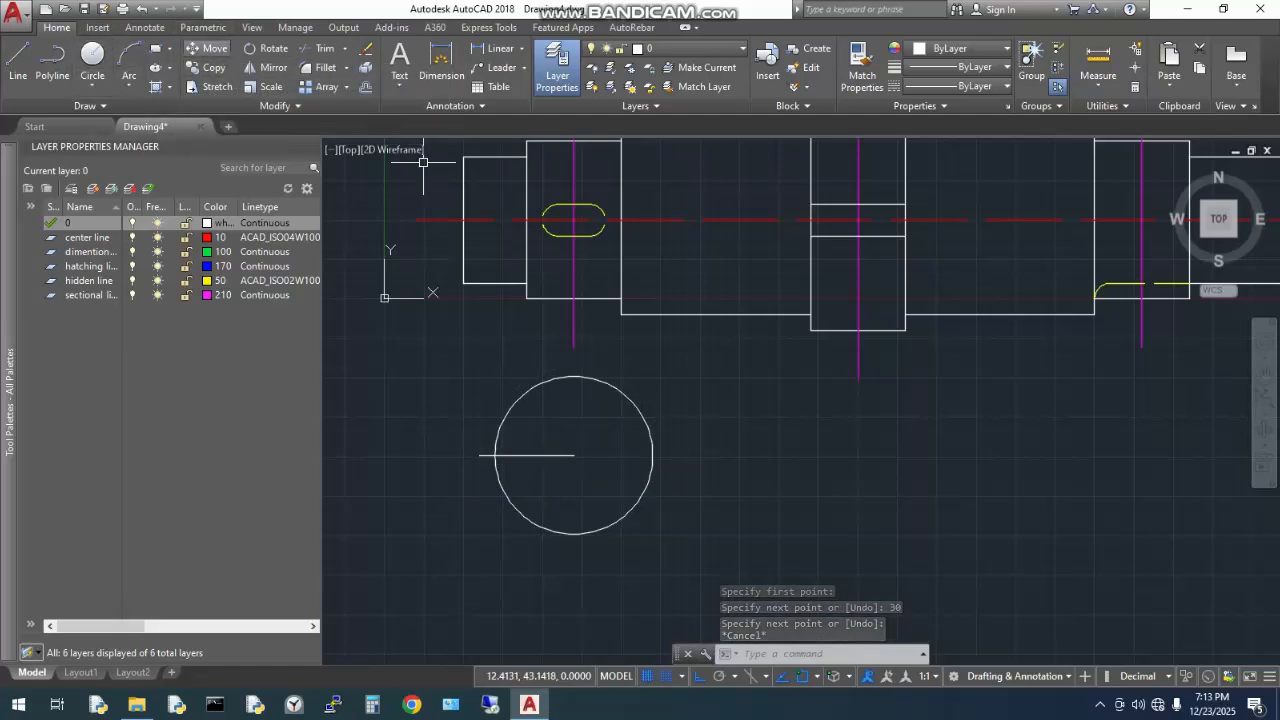
click(365, 86)
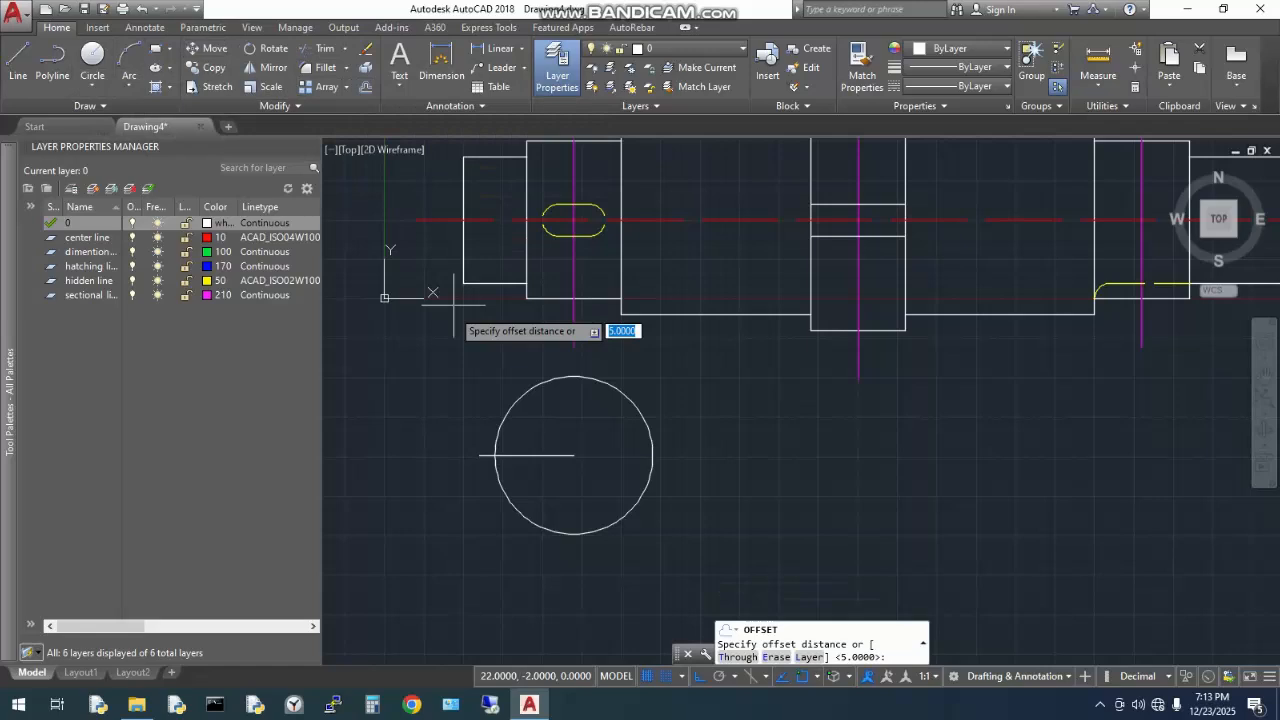
click(573, 455)
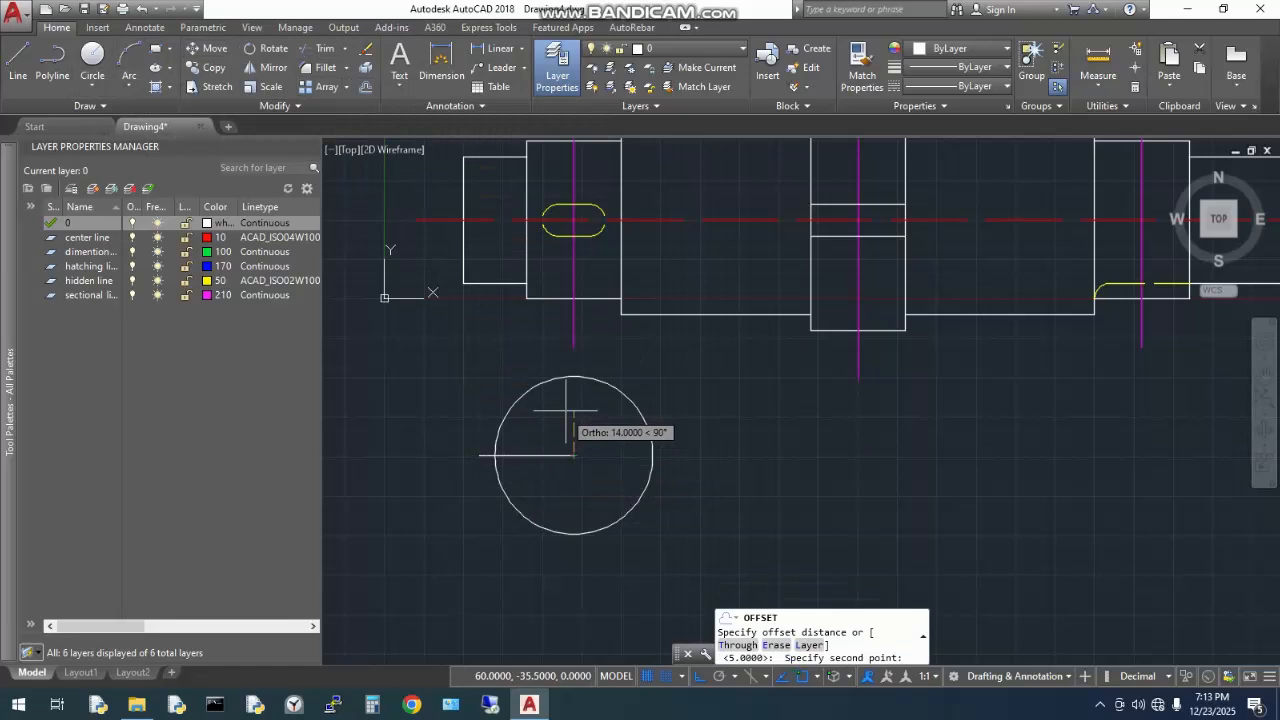
key(Escape)
- Offset the circle's horizontal line by 5 units above and below to form the keyway edges
right_click(565, 410)
click(630, 125)
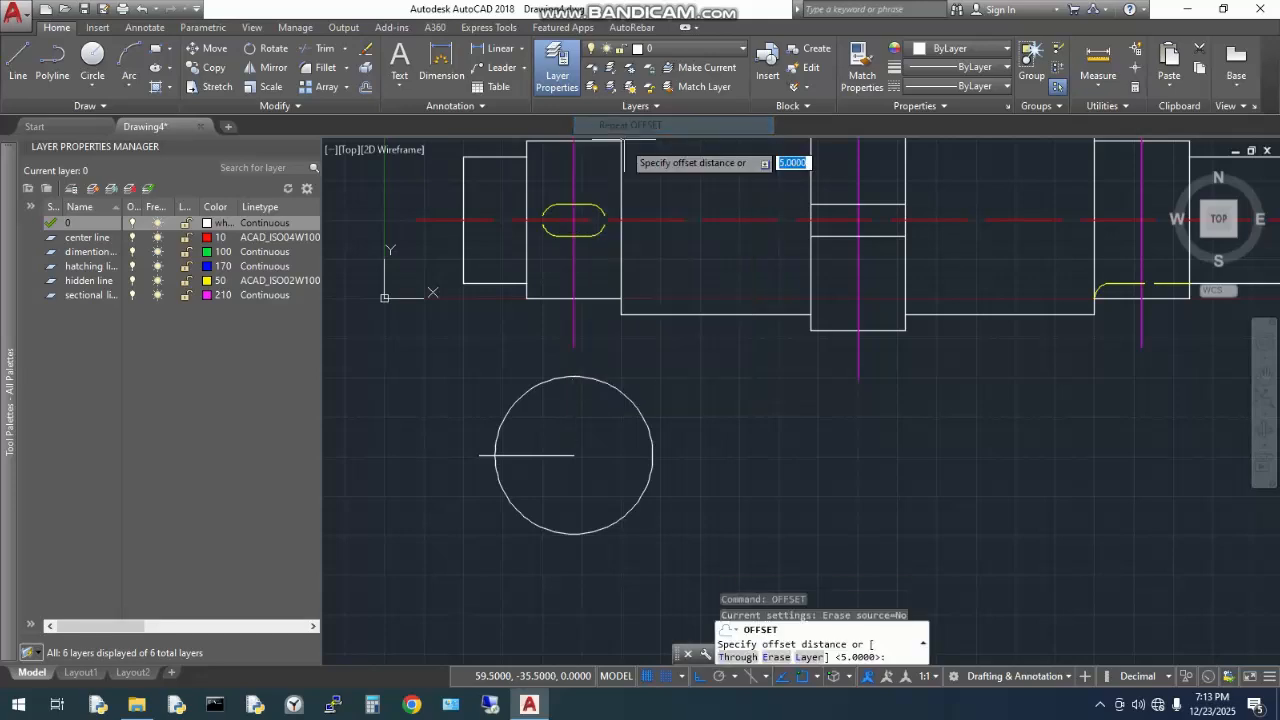
key(Return)
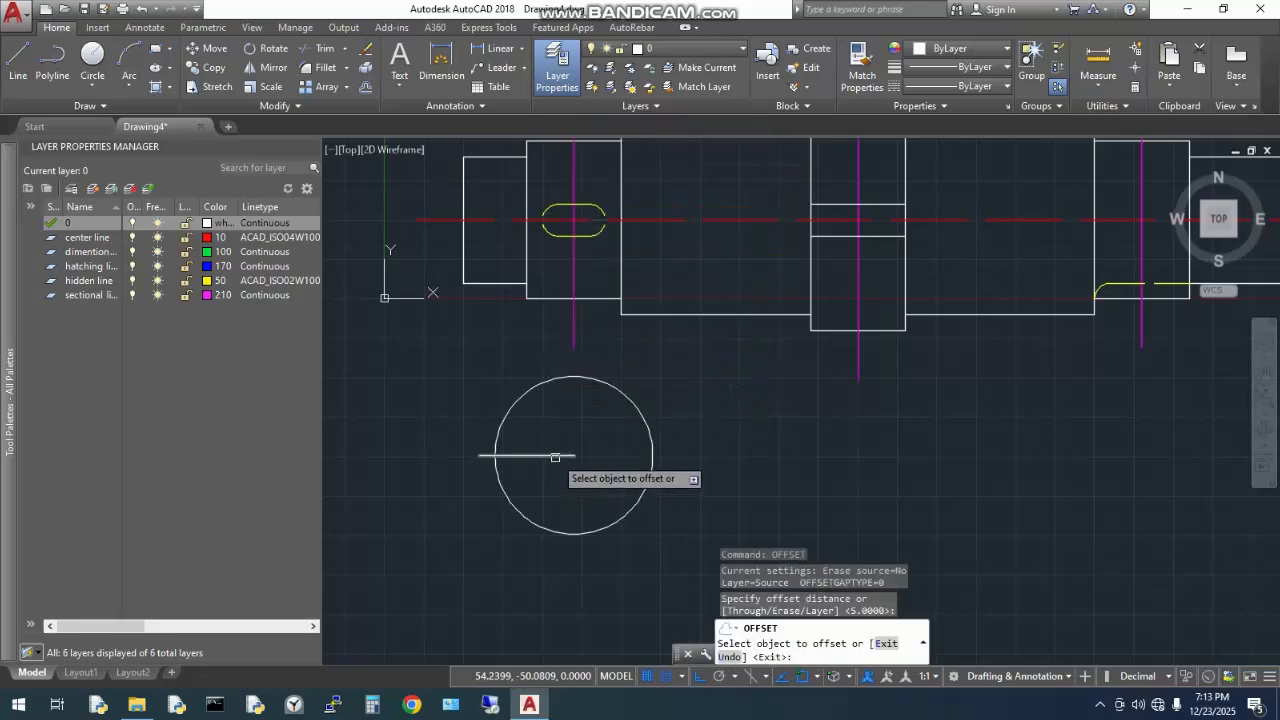
click(555, 456)
click(540, 438)
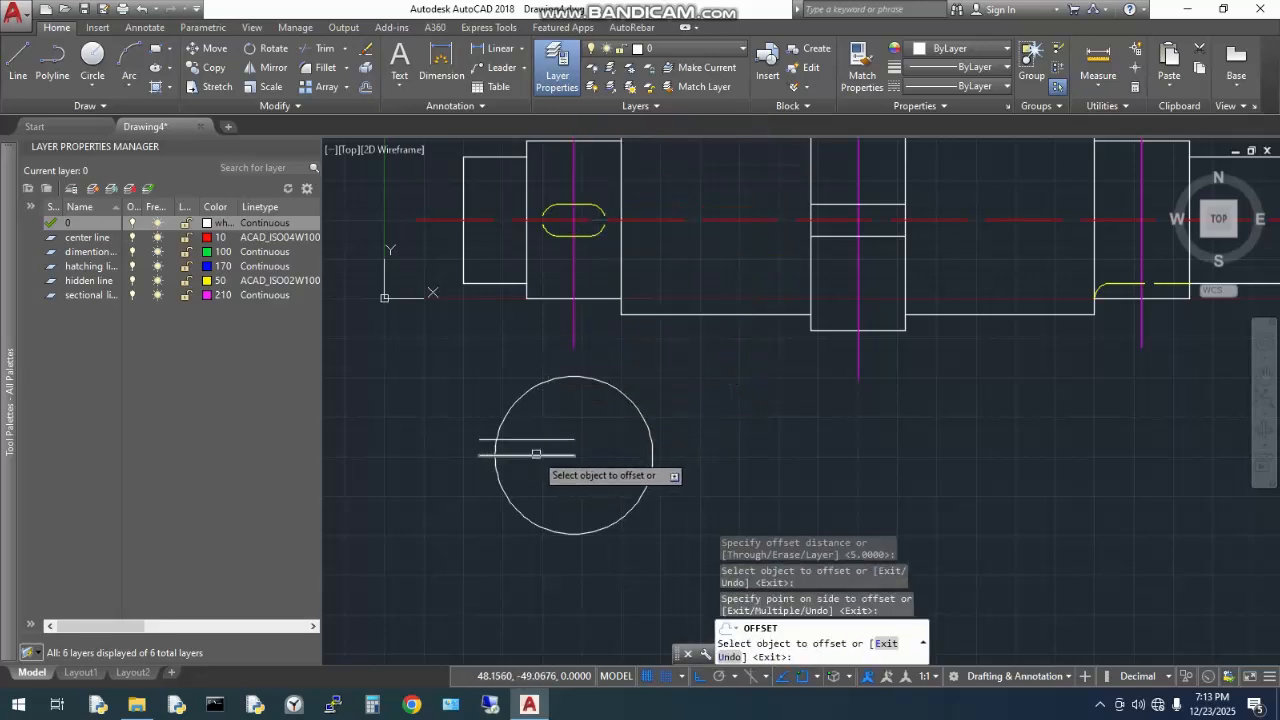
click(536, 455)
click(533, 484)
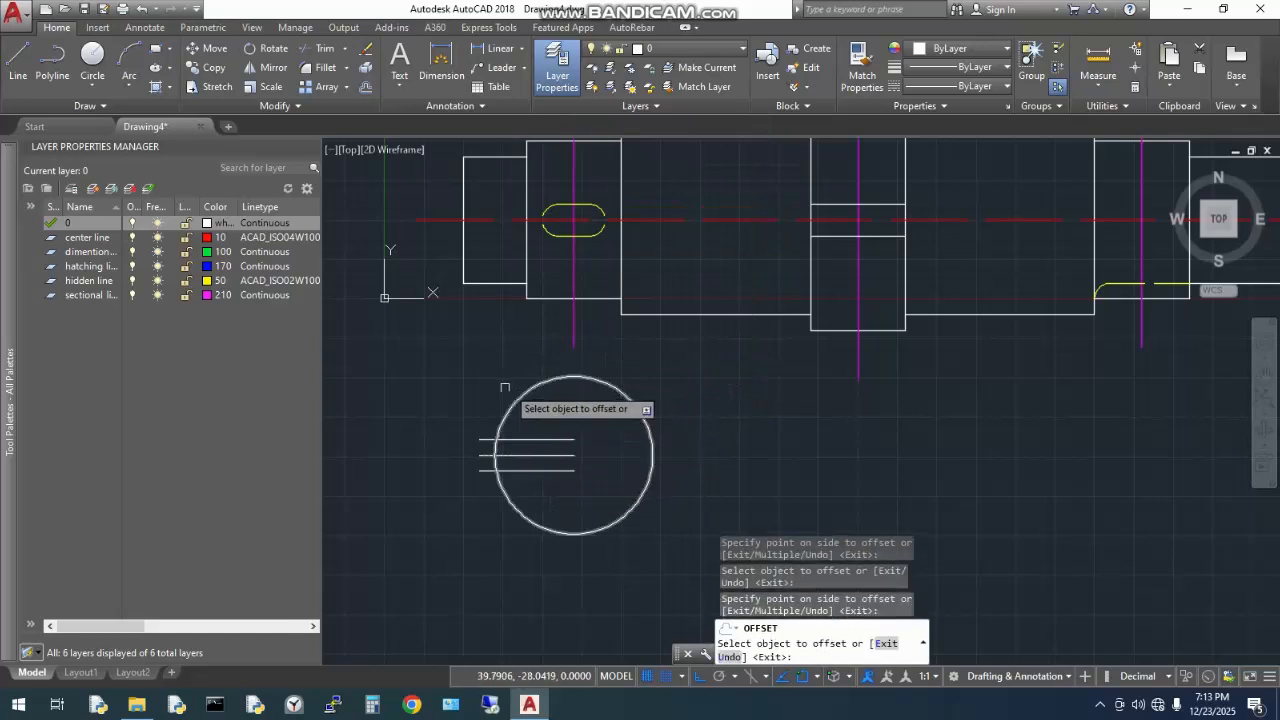
right_click(456, 398)
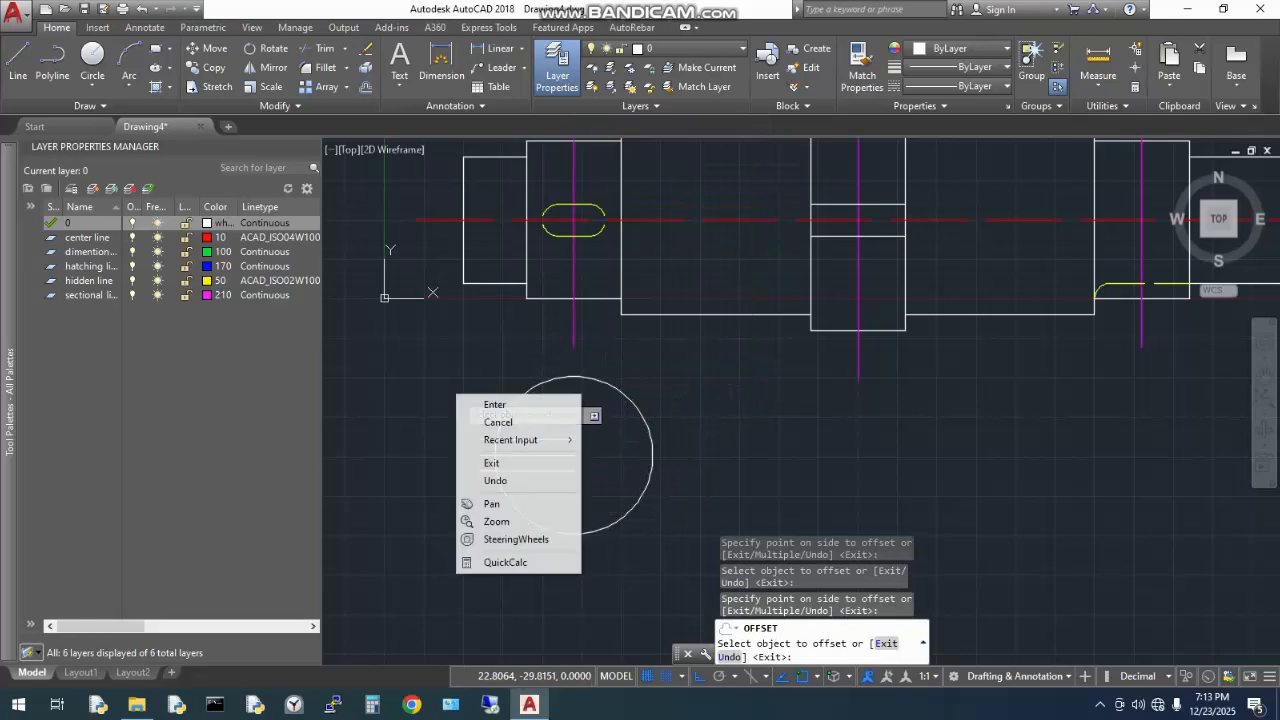
click(470, 403)
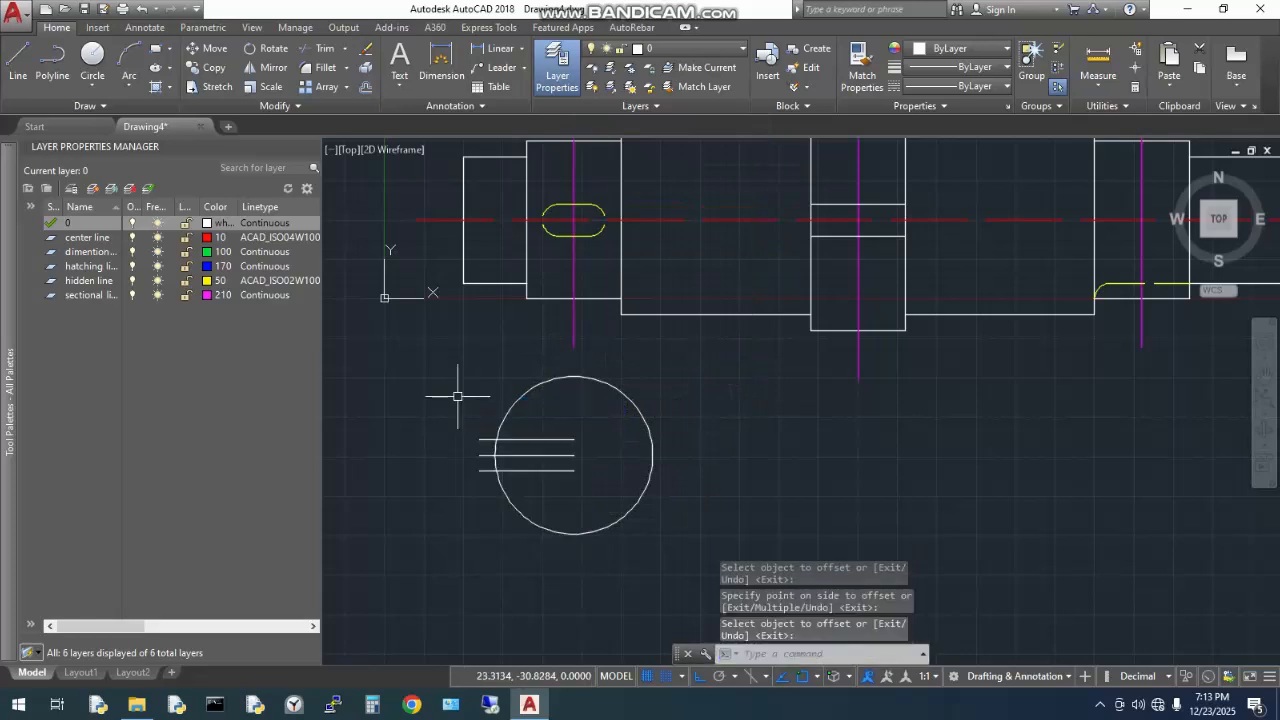
right_click(458, 395)
mouse_move(520, 128)
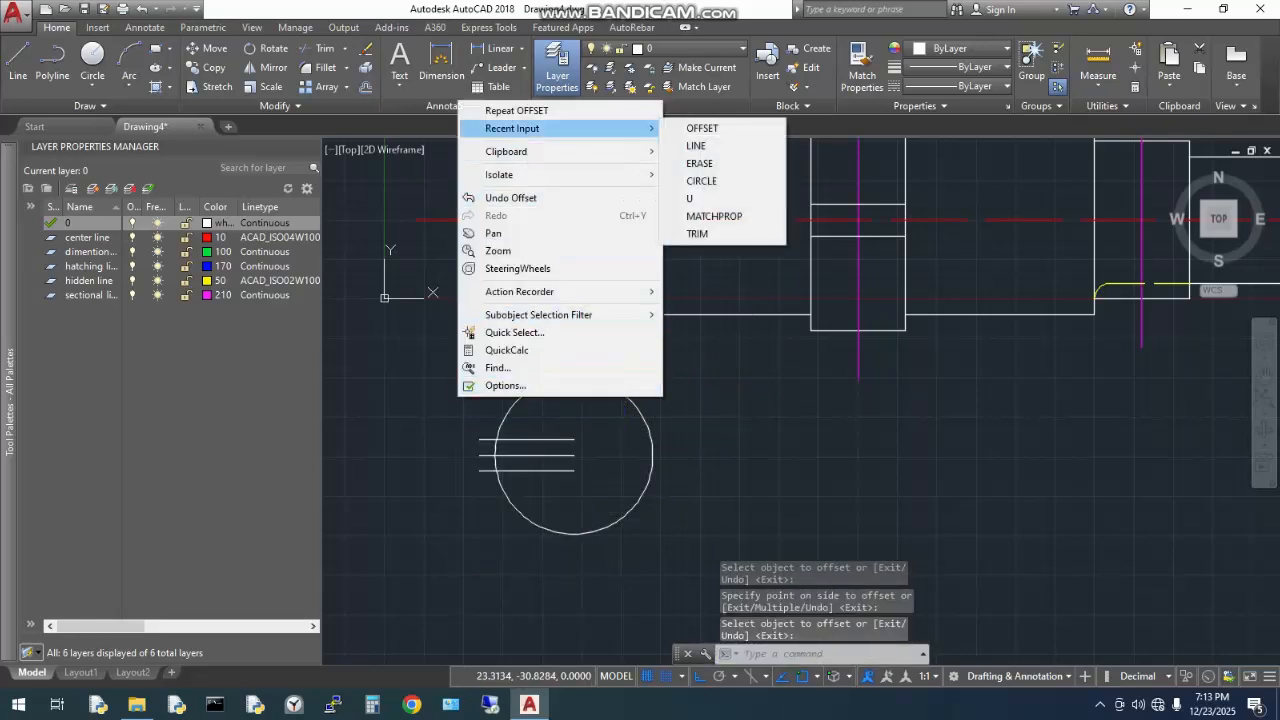
click(697, 233)
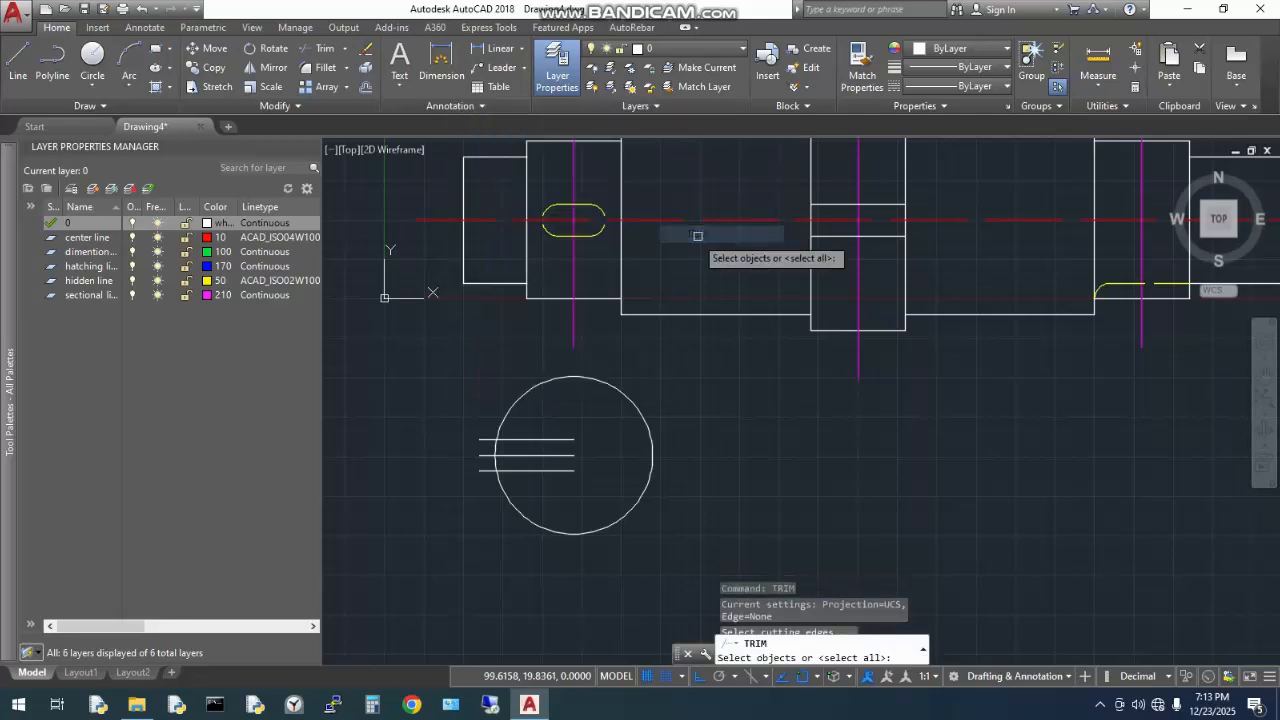
click(480, 439)
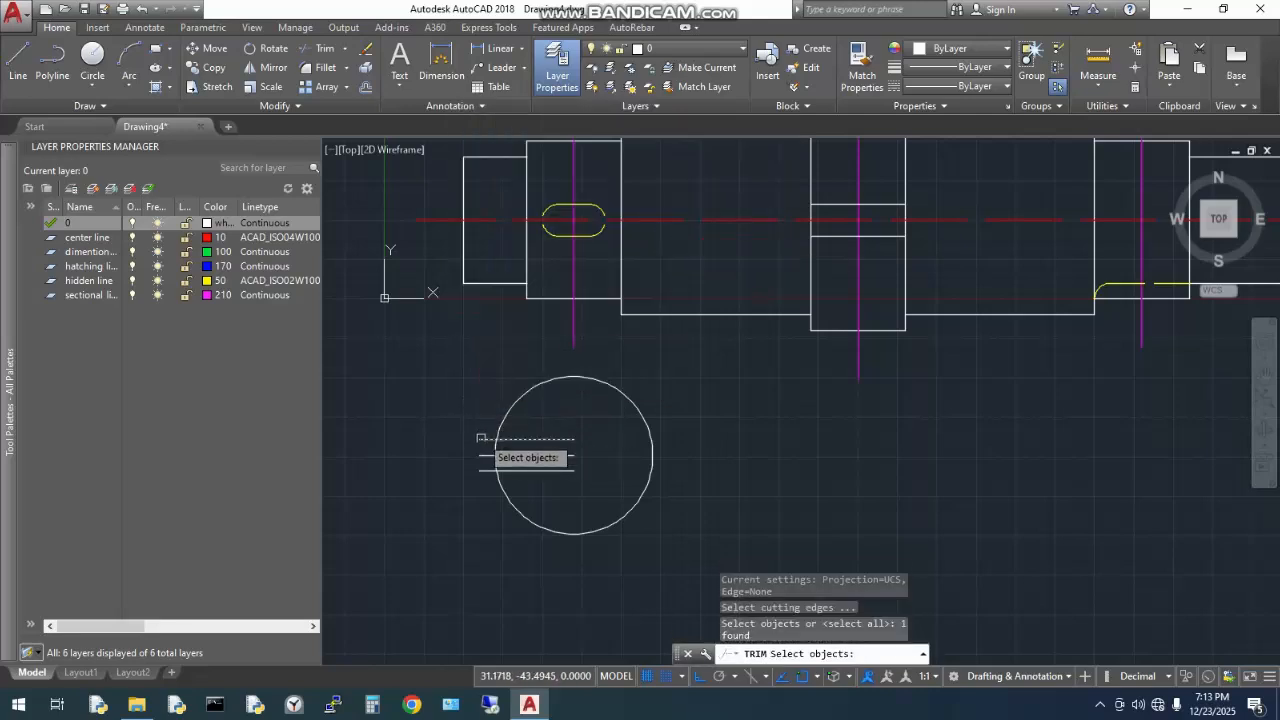
key(Escape)
- Trim the ends of the three horizontal keyway lines that stick out past the circle's left side
right_click(457, 369)
click(497, 383)
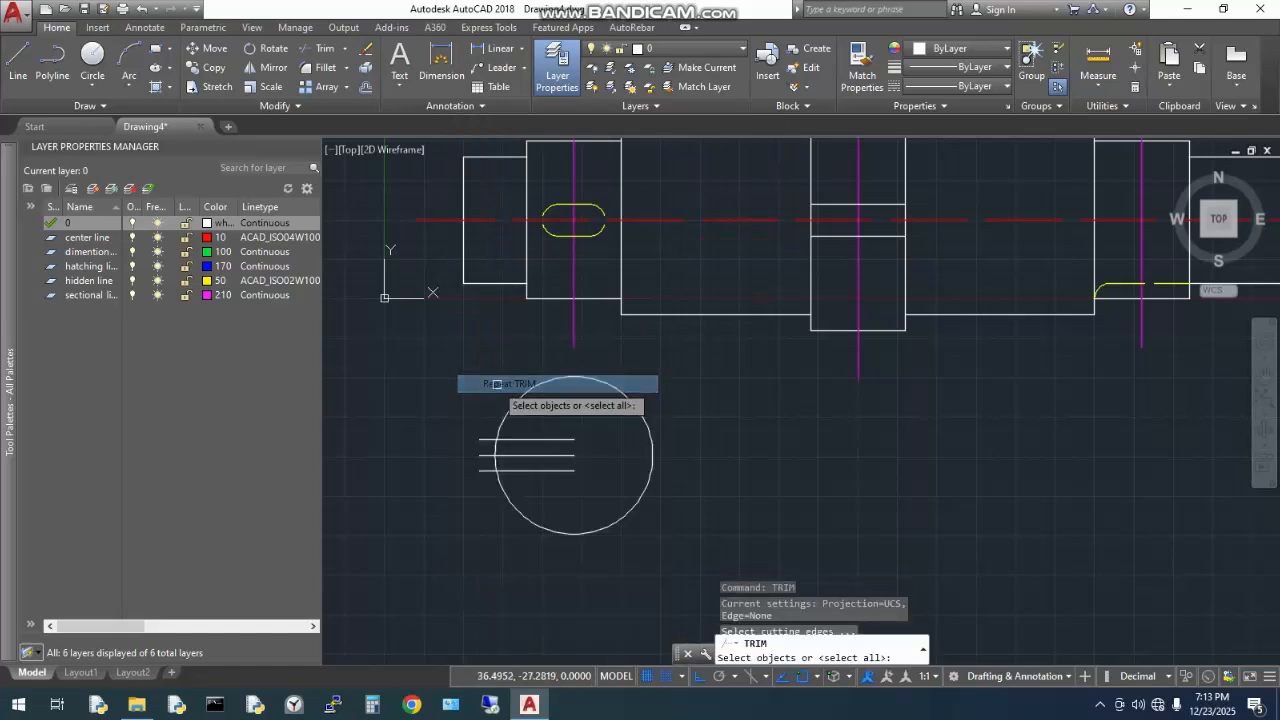
key(Return)
click(482, 439)
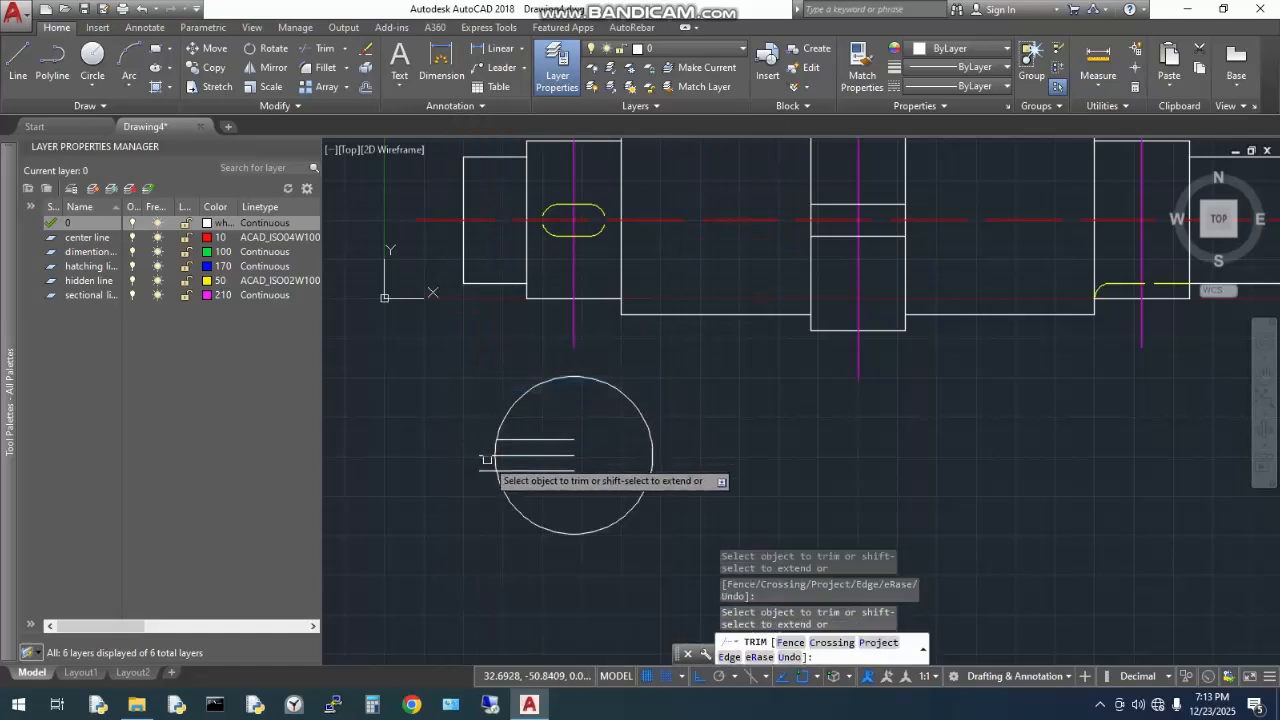
click(485, 471)
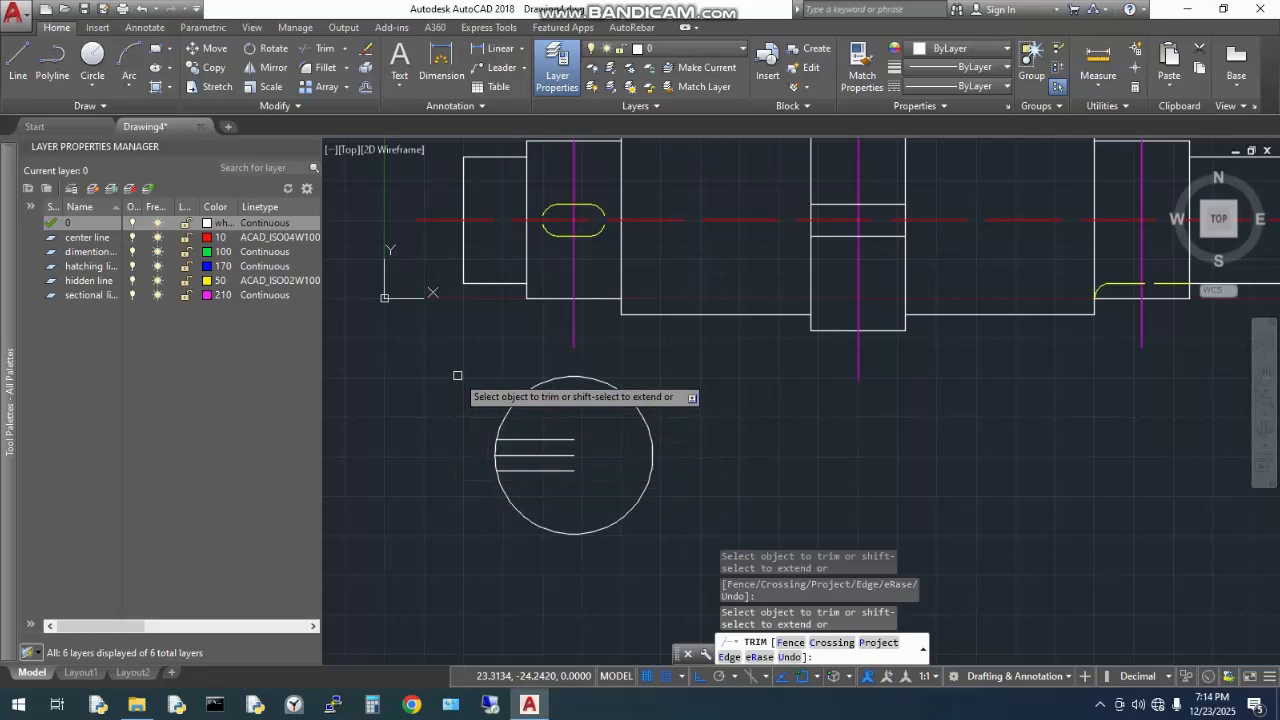
key(Escape)
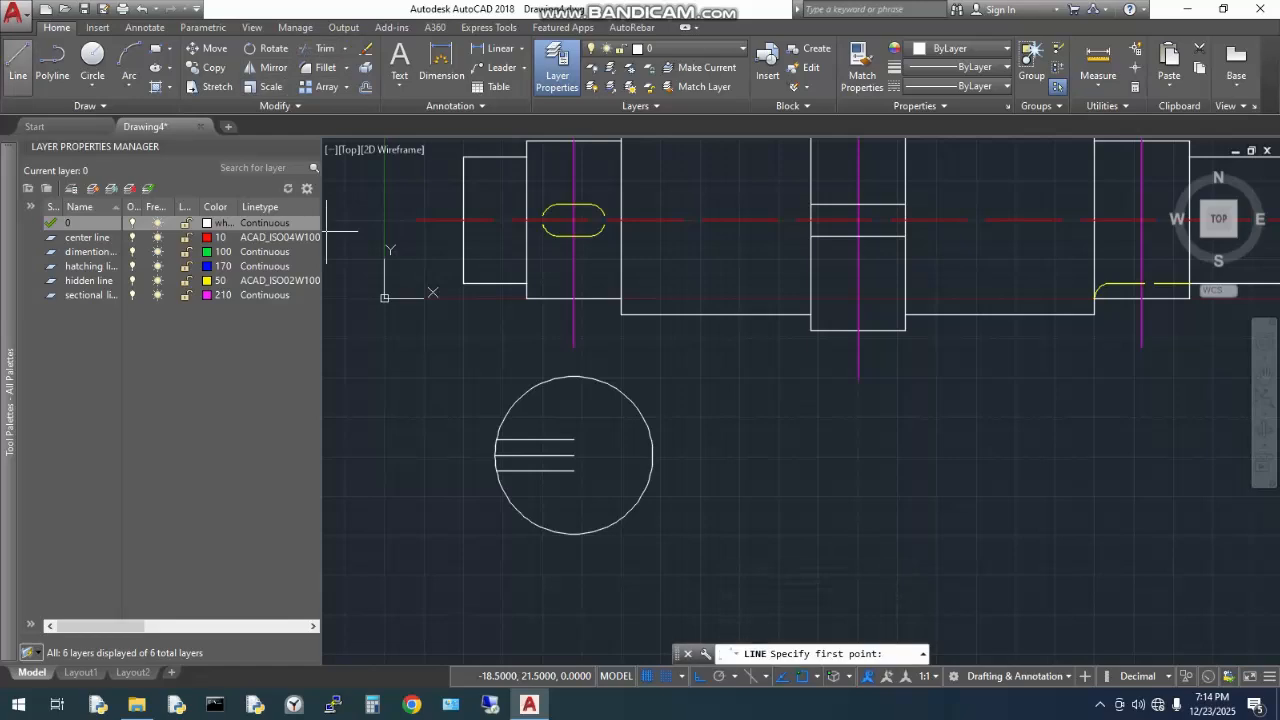
- Draw the keyway's 5-unit upper edge from the circle and a vertical line down to the lower keyway line; erase the long upper and centre lines
click(495, 440)
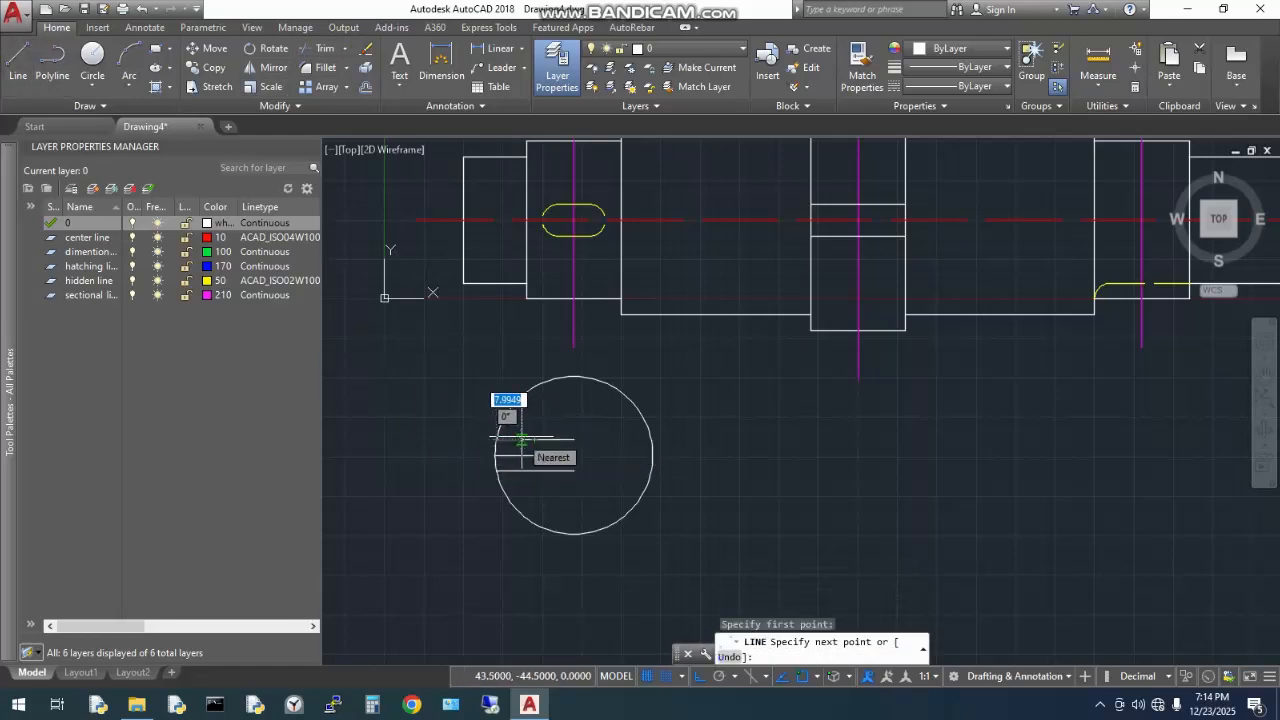
text(5)
key(Return)
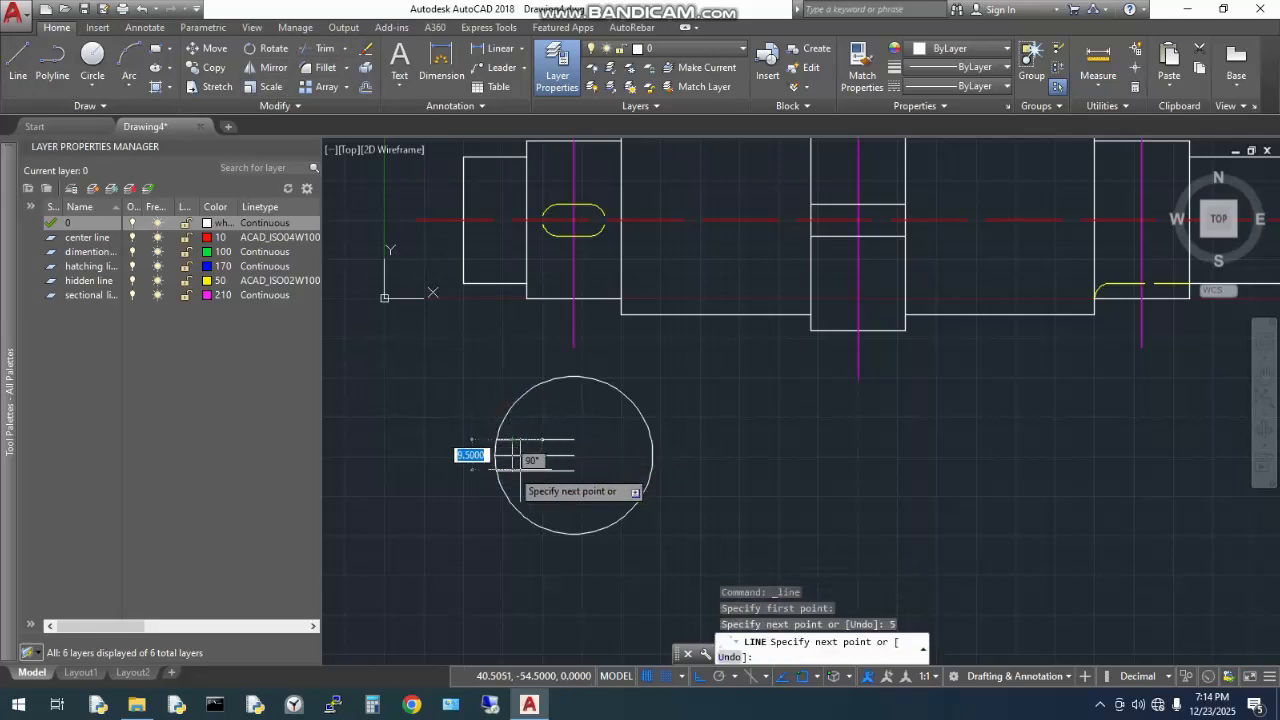
click(512, 470)
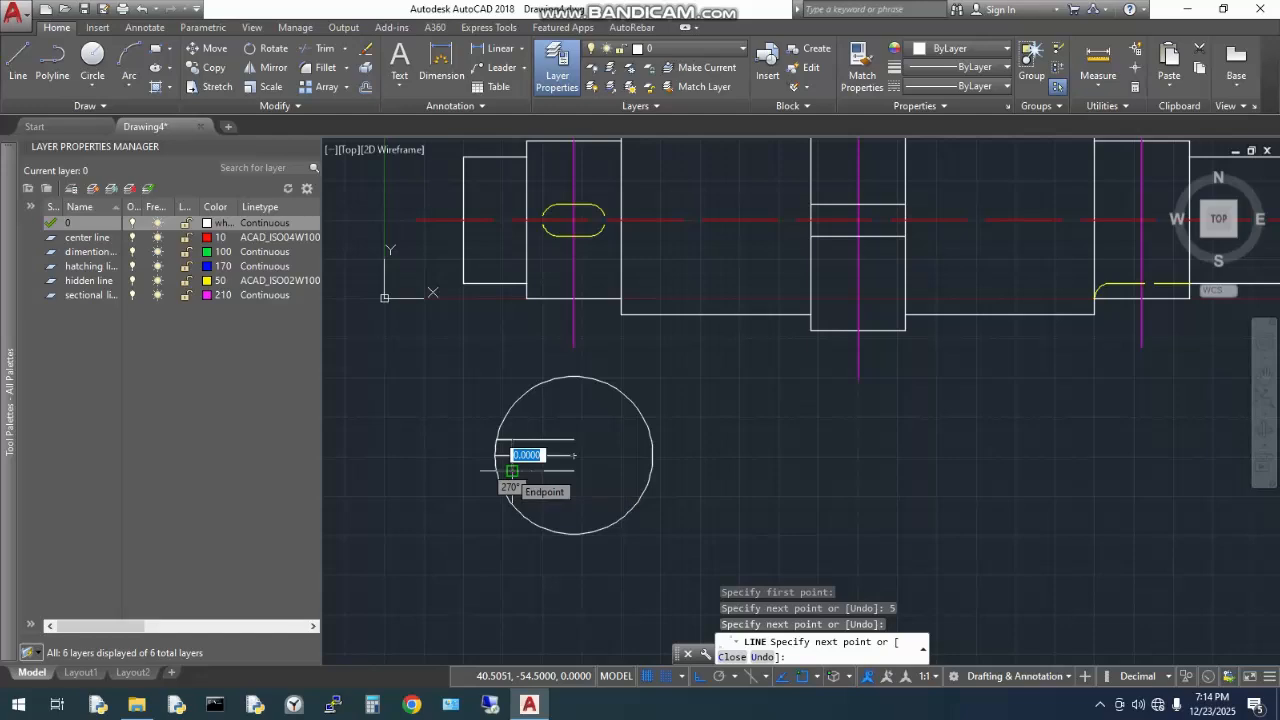
key(Escape)
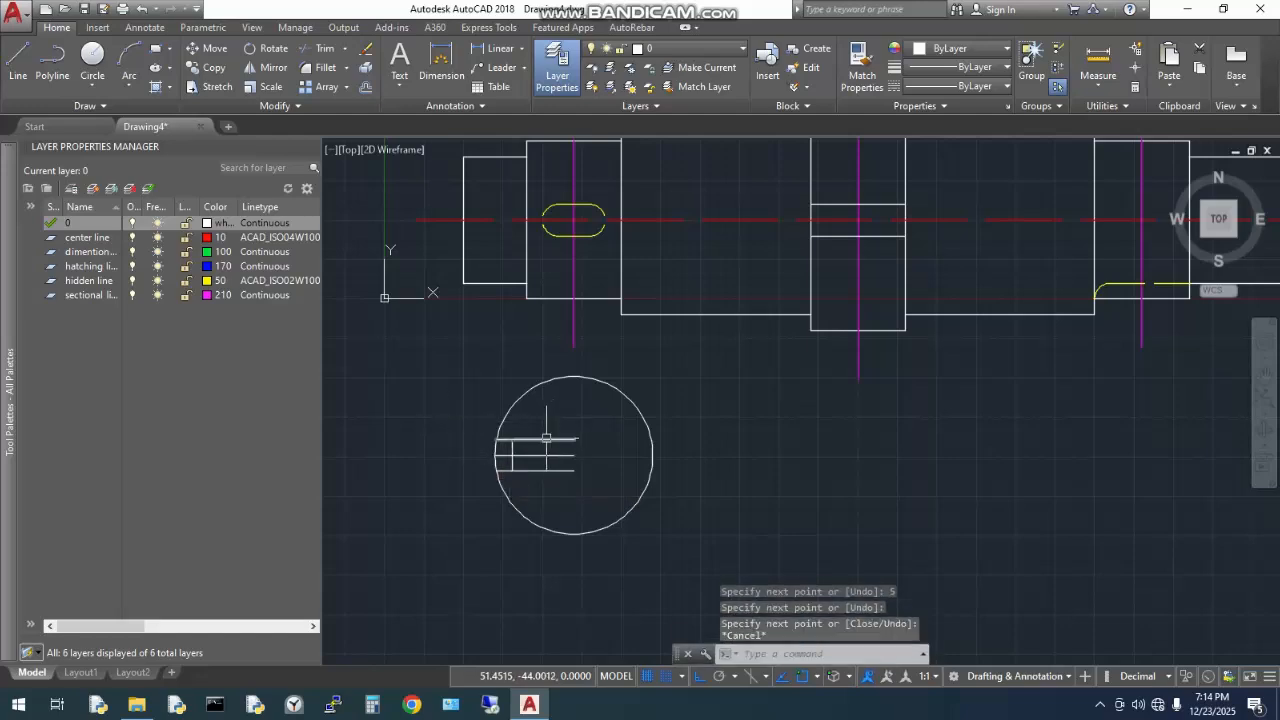
click(546, 438)
key(Delete)
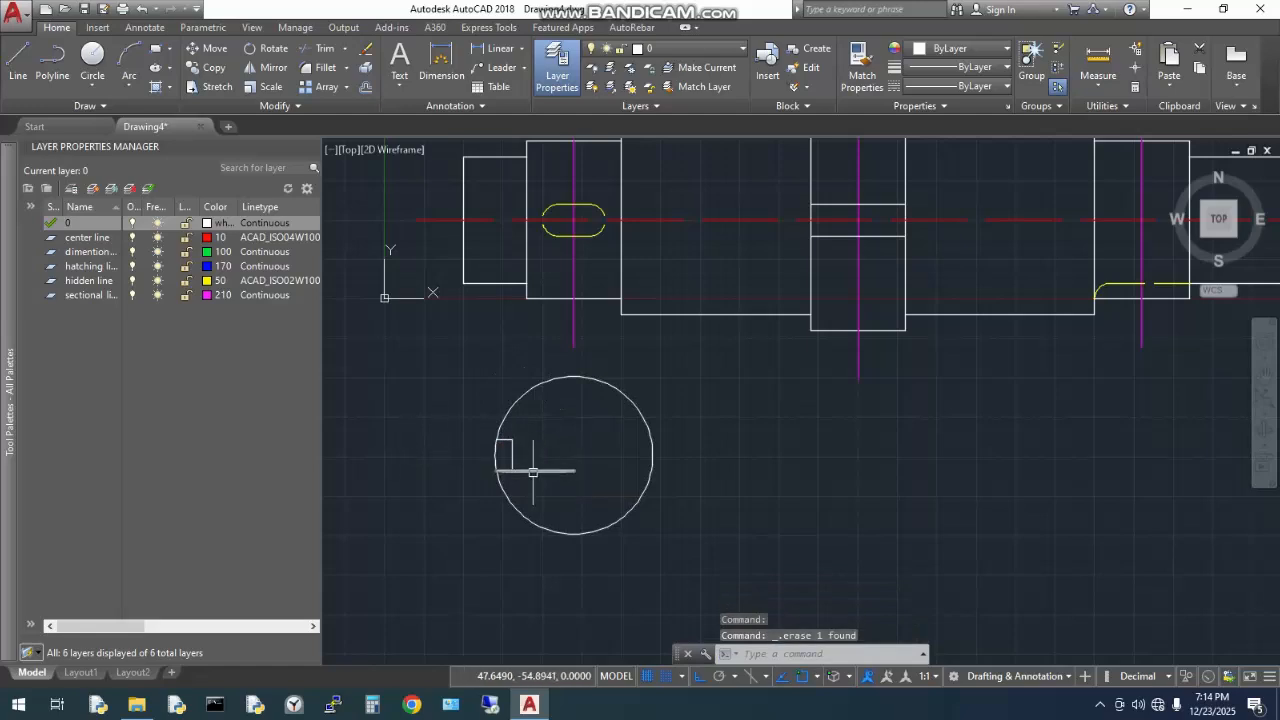
right_click(403, 392)
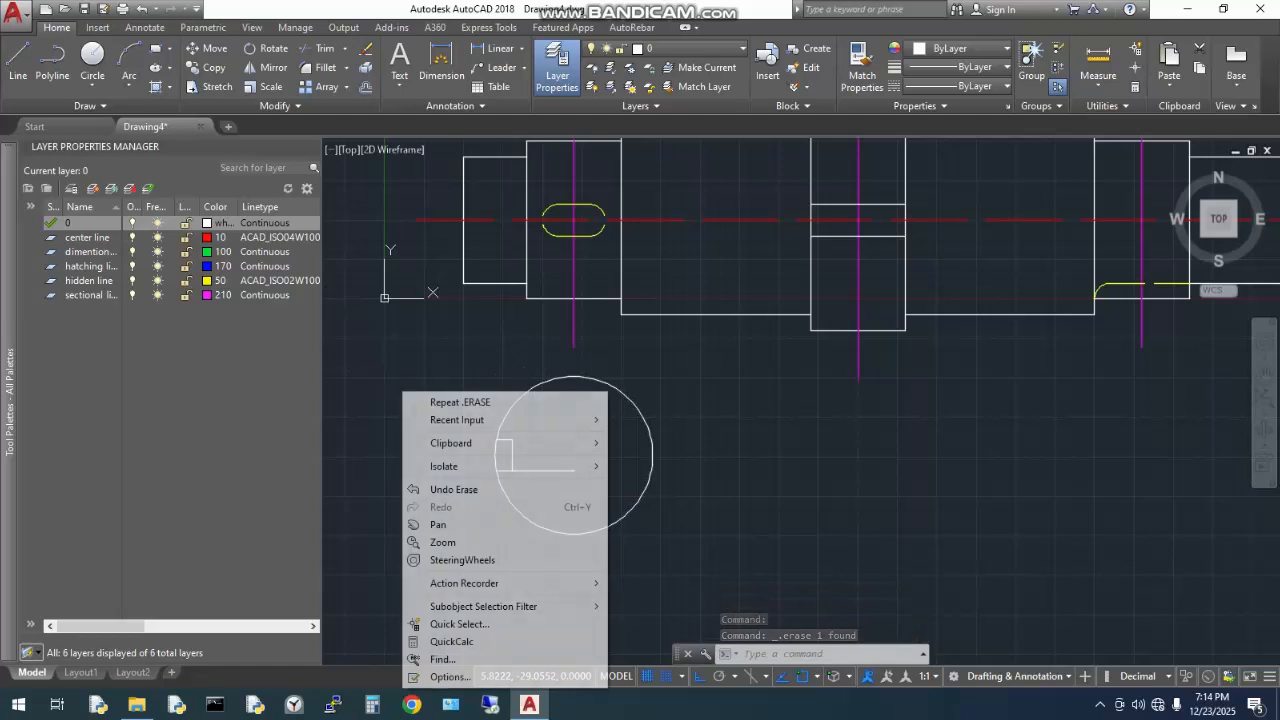
mouse_move(480, 420)
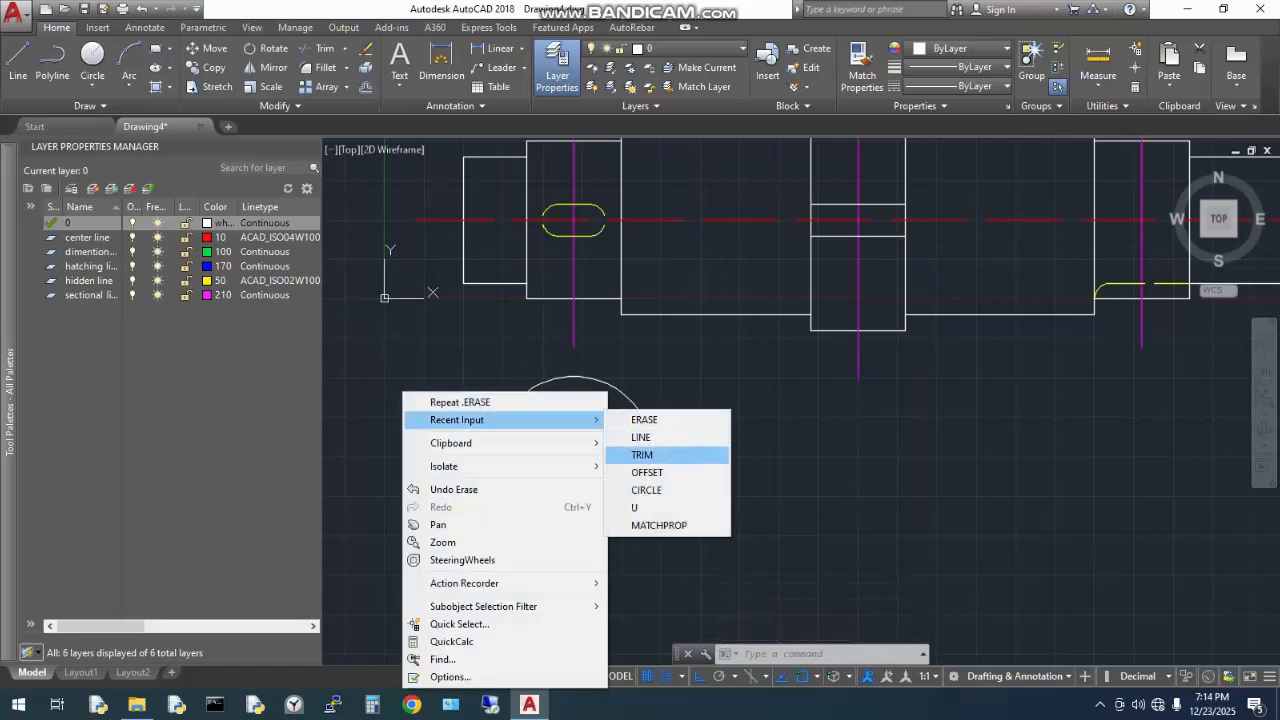
click(642, 455)
click(546, 474)
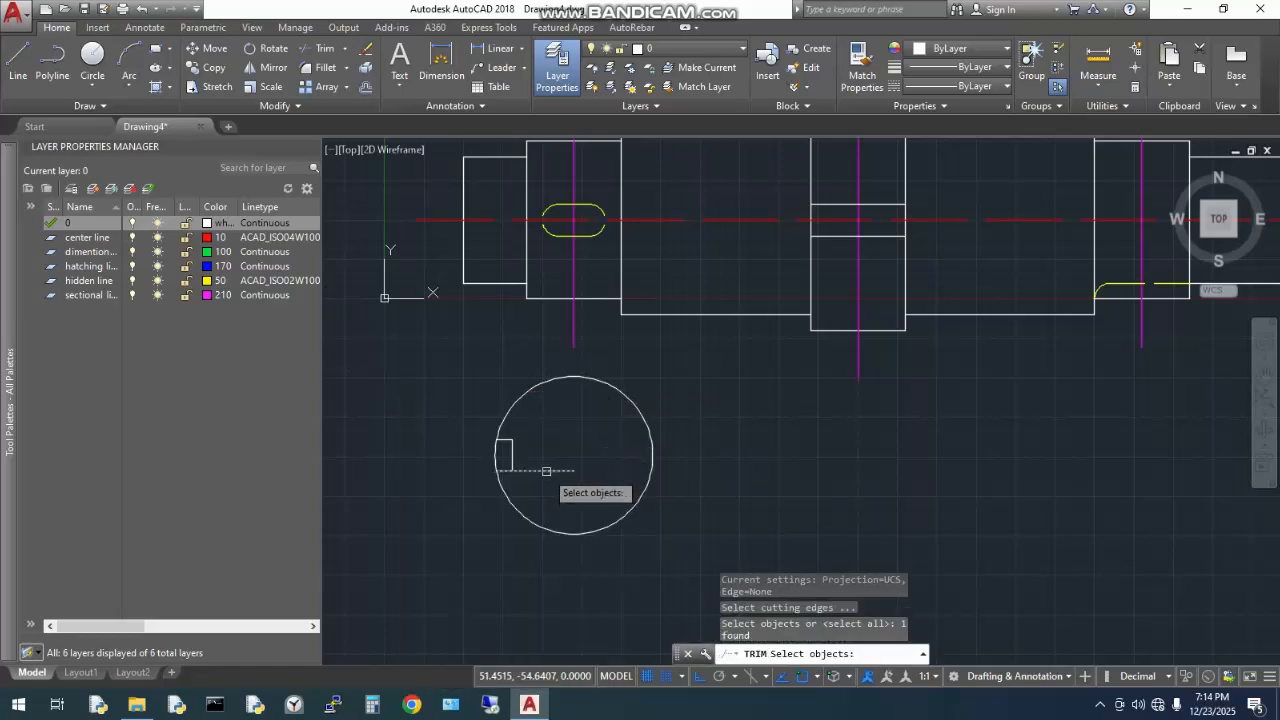
key(Escape)
- Trim the lower keyway line beyond the vertical edge and the circle's arc across the keyway opening
right_click(443, 497)
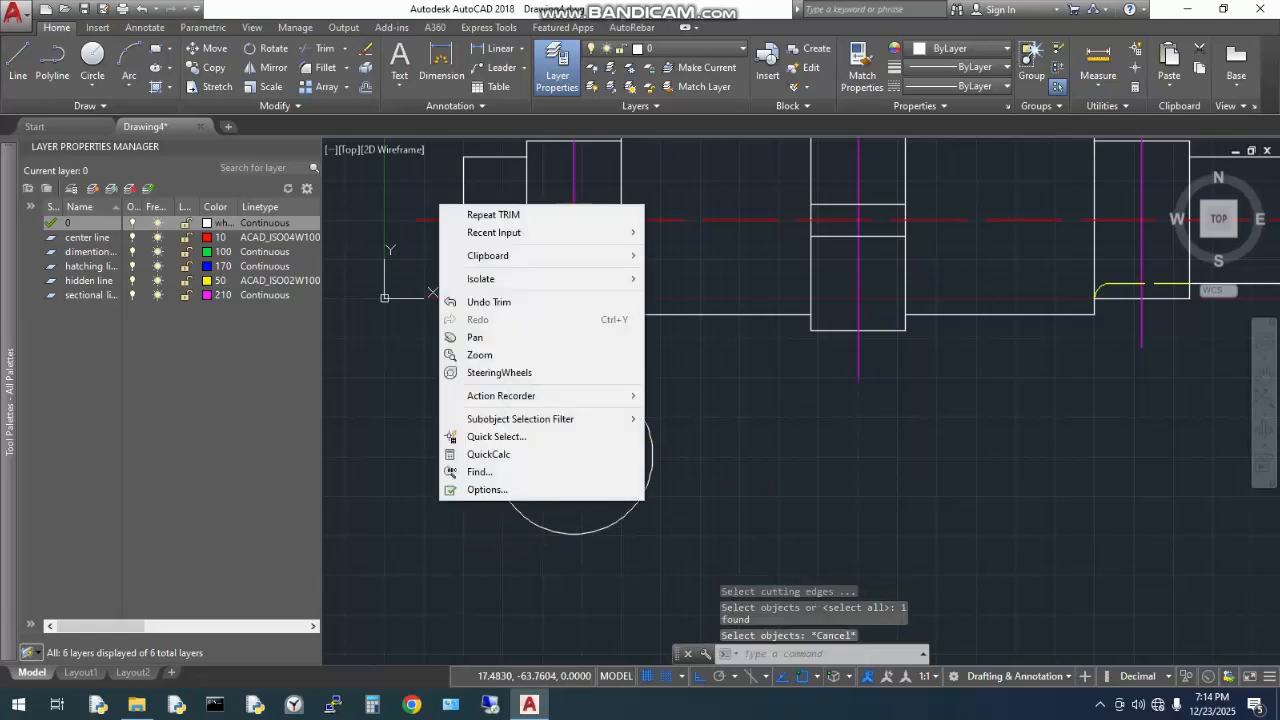
click(480, 214)
key(Return)
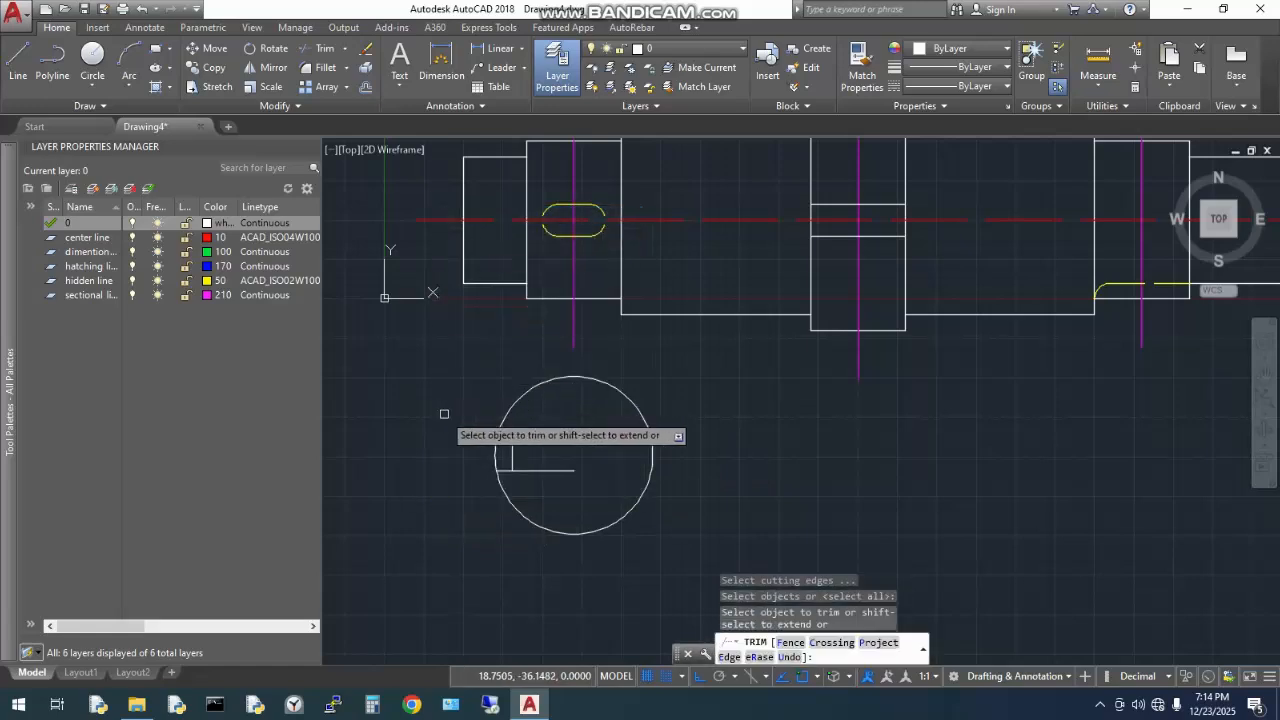
click(527, 470)
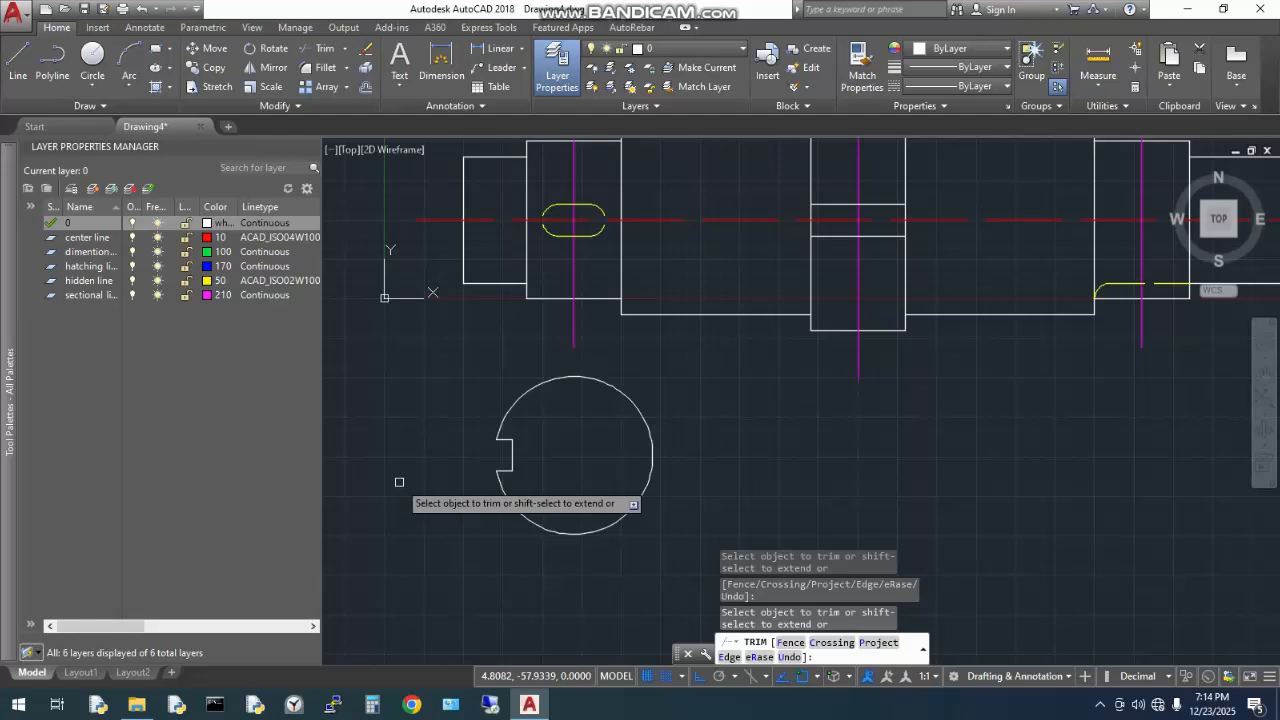
key(Escape)
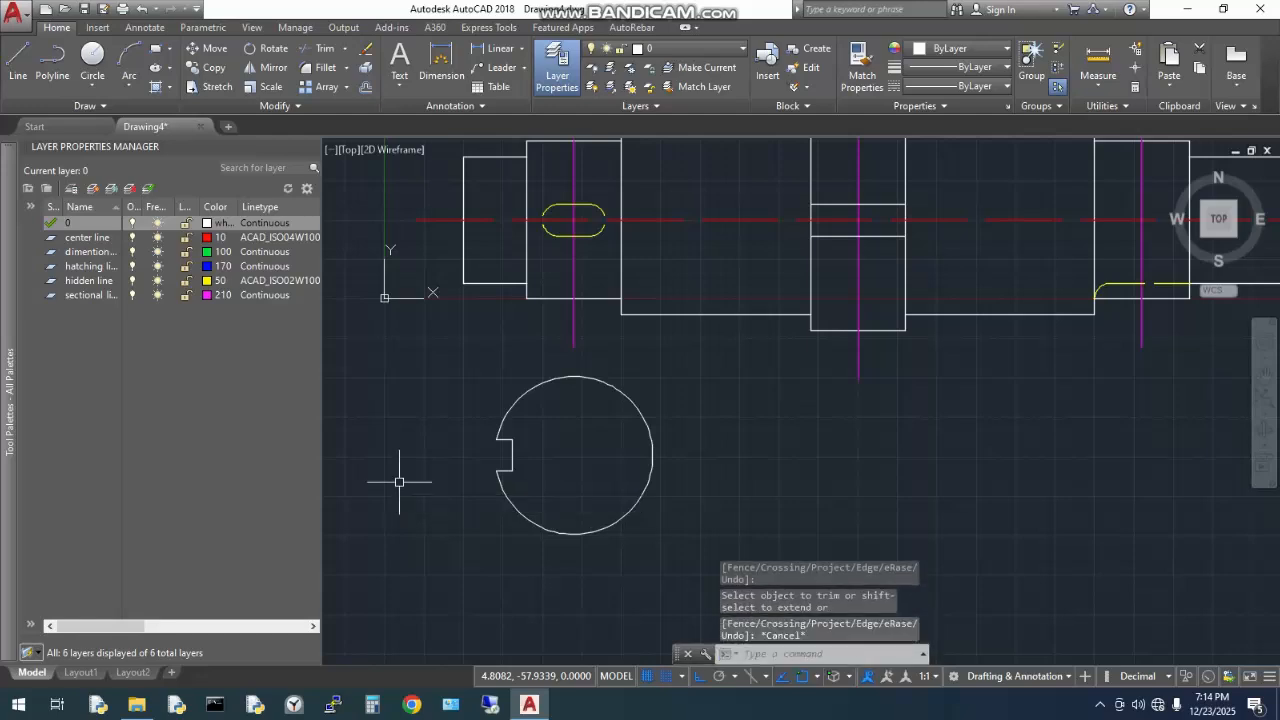
- Measure the distance from the centre line to the upper corner of the tallest middle shaft section
mouse_move(677, 438)
middle_down()
mouse_move(510, 496)
mouse_move(560, 491)
middle_up()
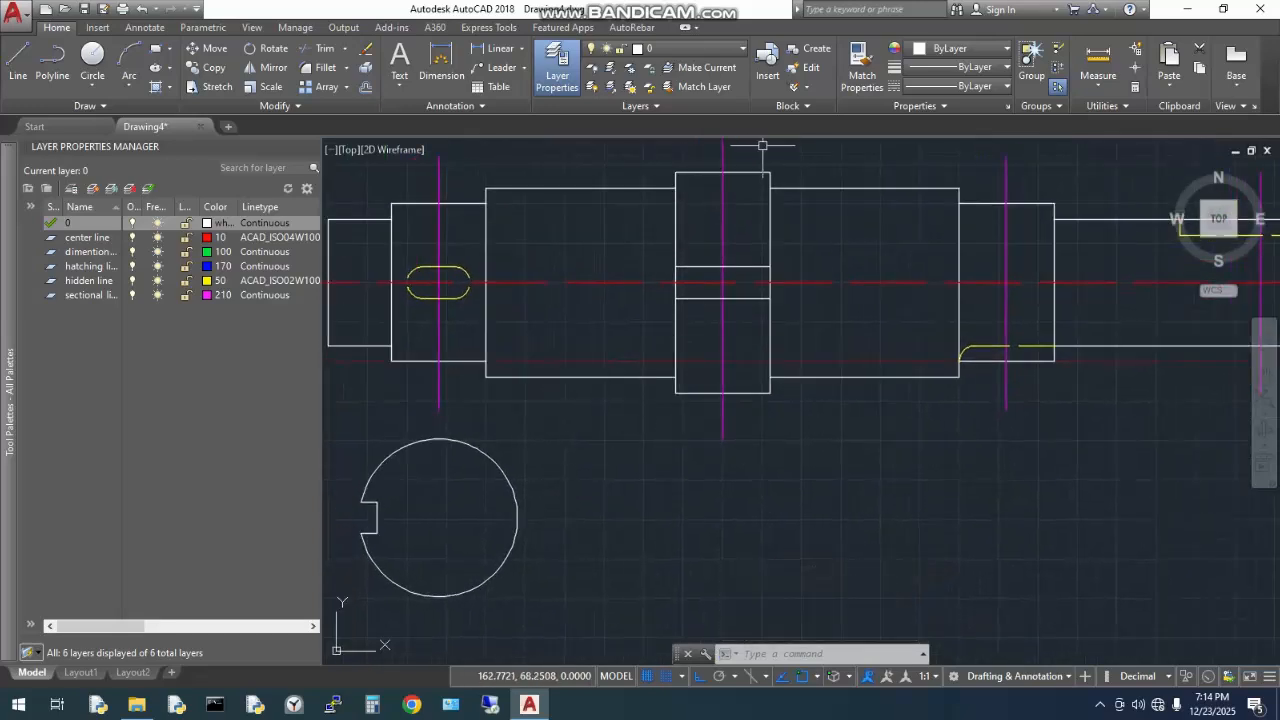
click(1098, 62)
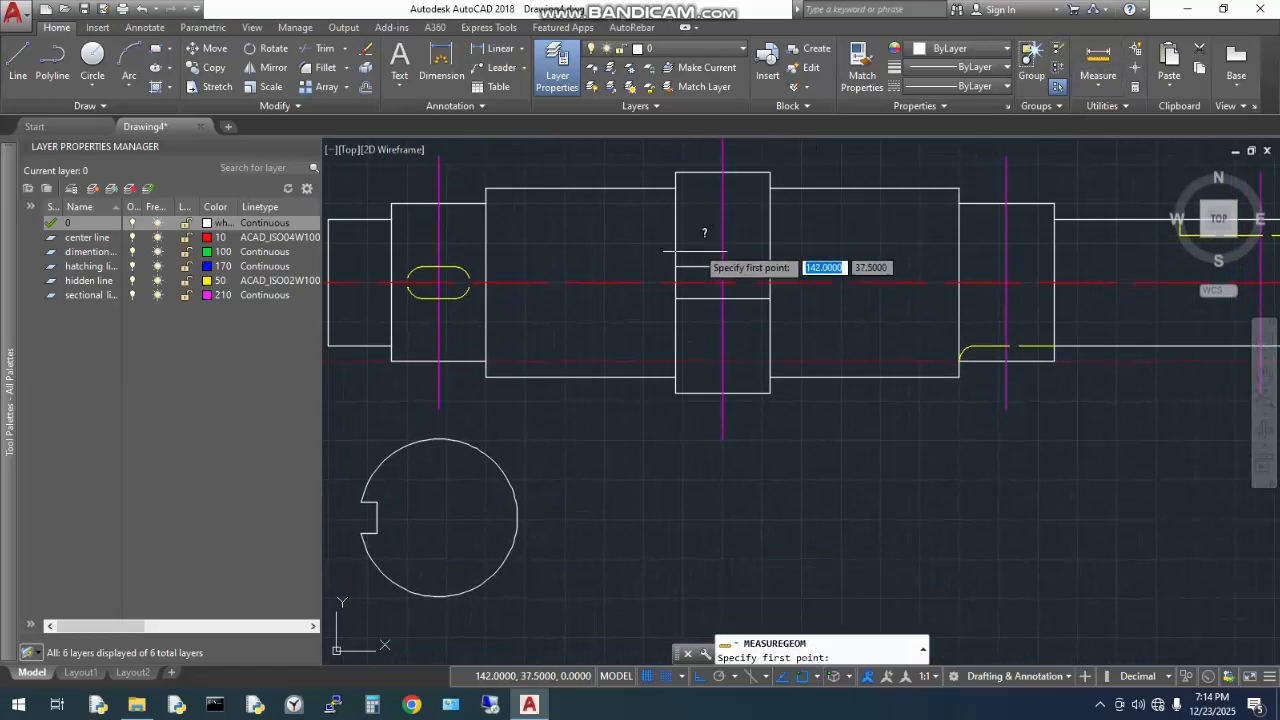
click(677, 283)
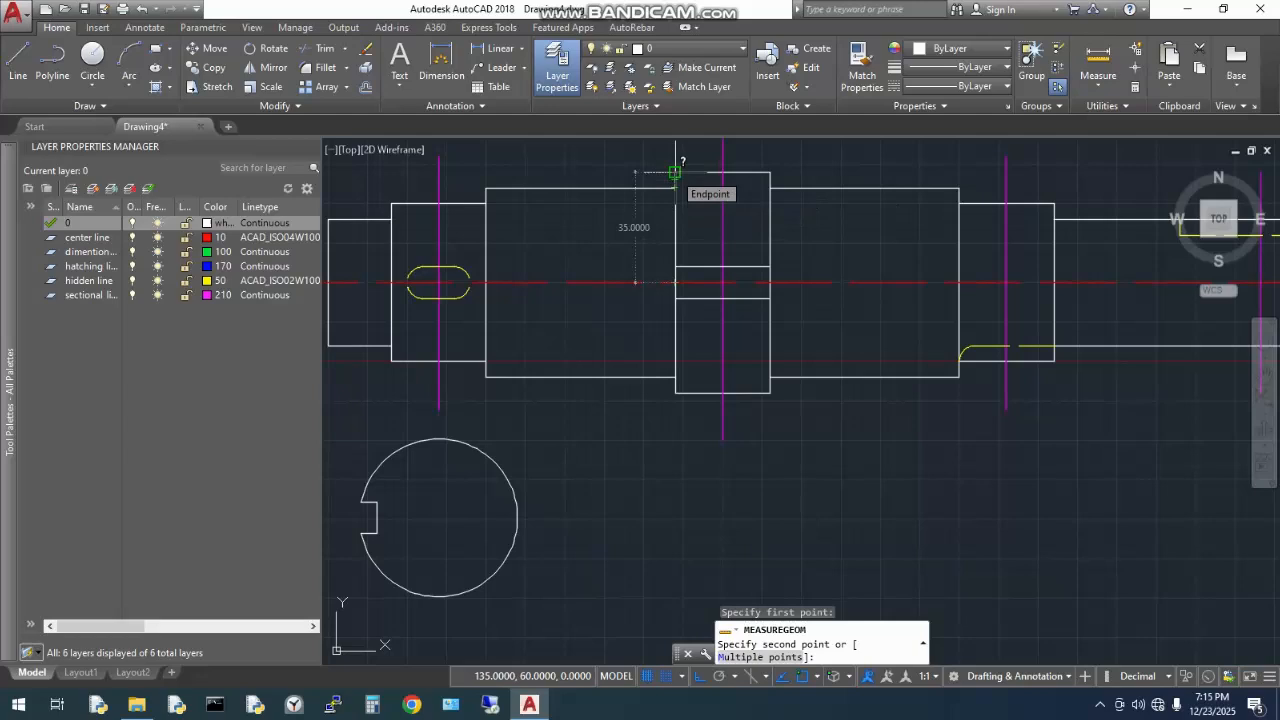
key(Escape)
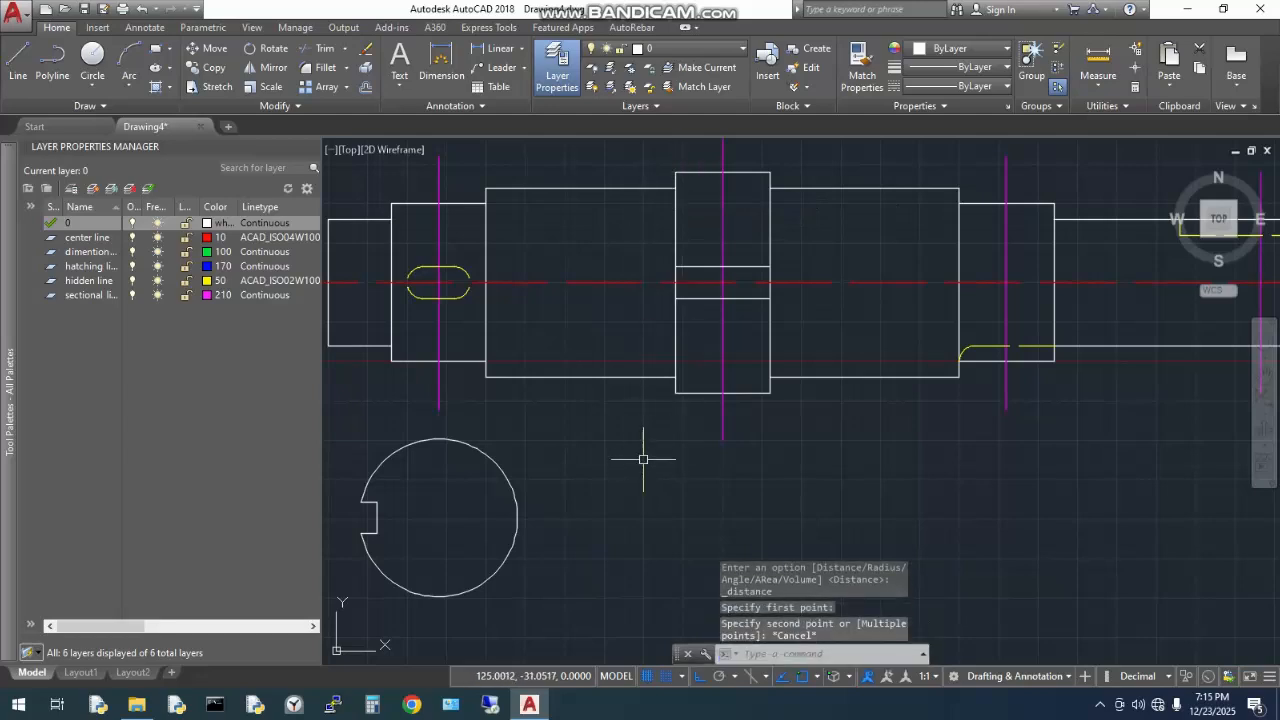
- Draw a circle of radius 35 below the middle sectional line, its centre level with the keyed circle's centre
text(c)
key(Return)
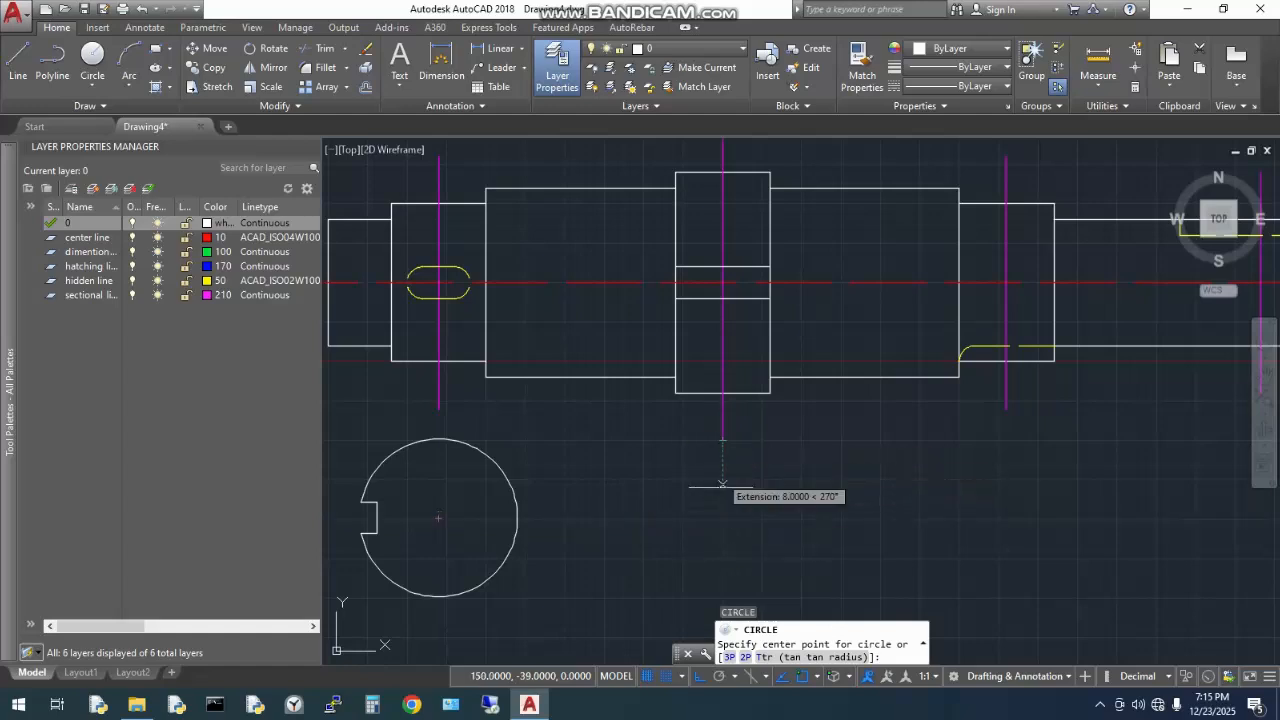
click(724, 517)
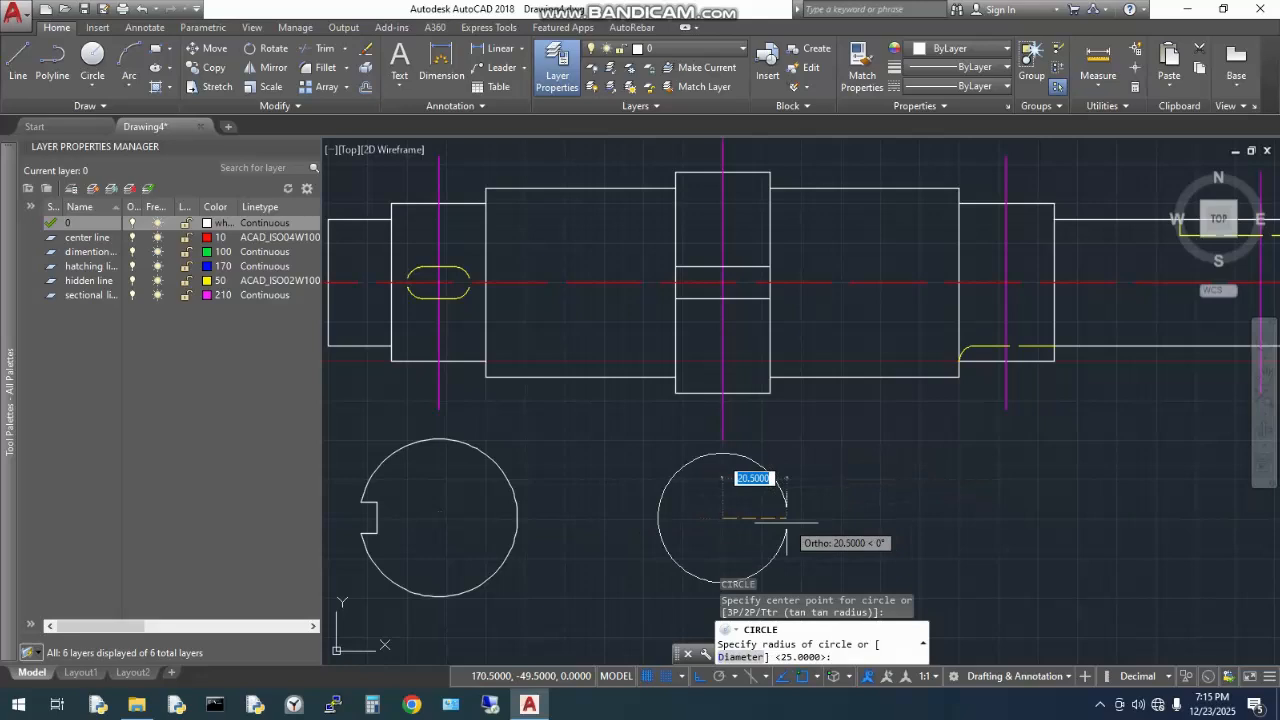
text(35)
key(Return)
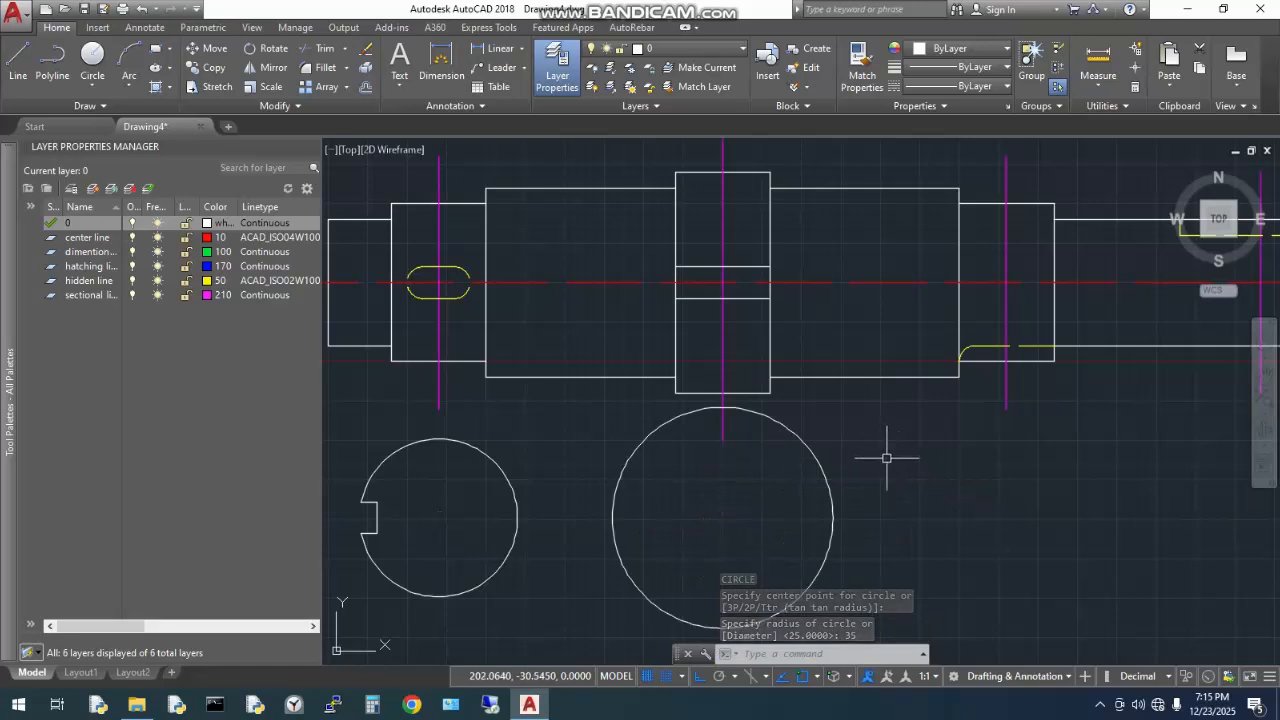
- Move the radius 35 circle and the keyed circle with its keyway edges together about 35 units straight down, clear of the sectional lines
text(m)
key(Return)
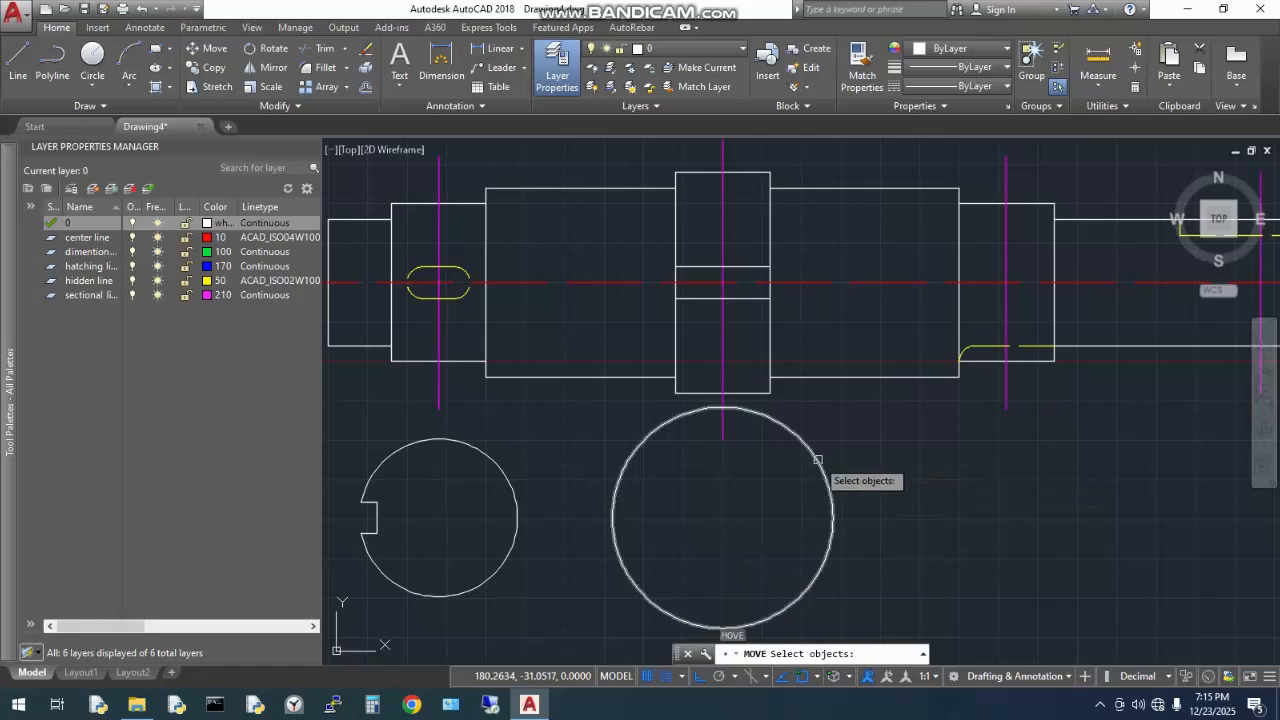
click(615, 498)
click(494, 463)
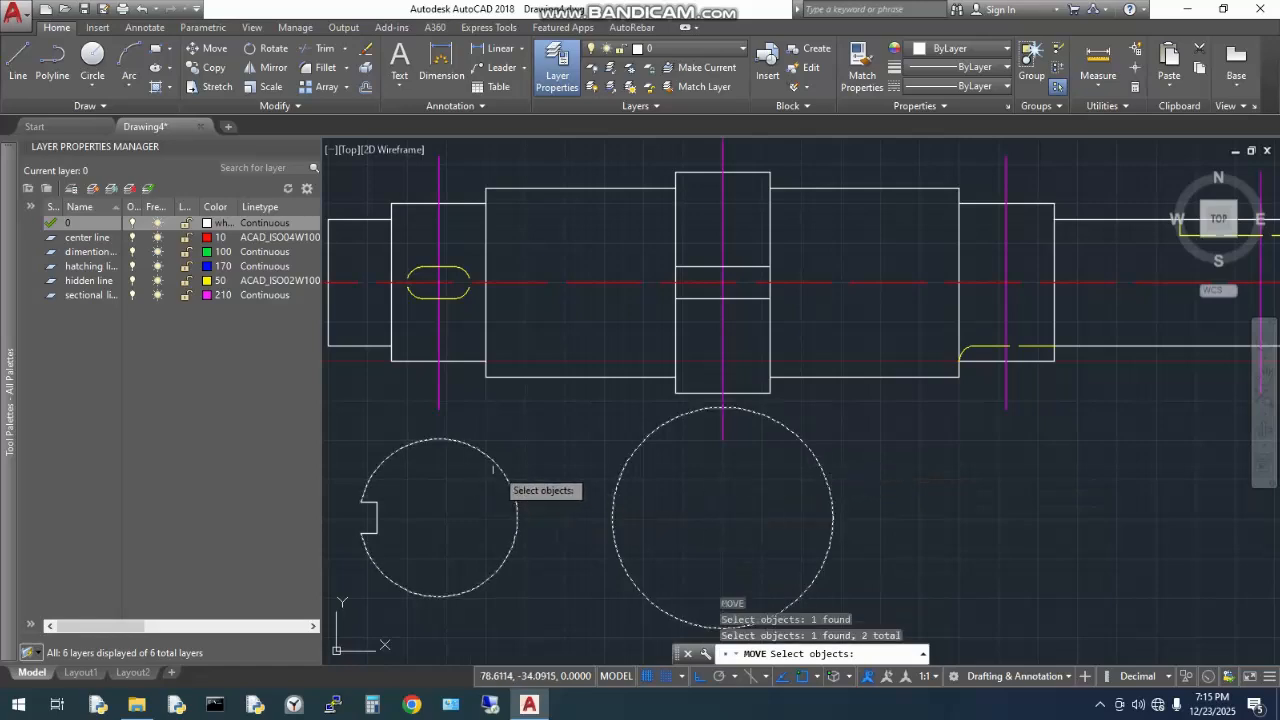
click(366, 500)
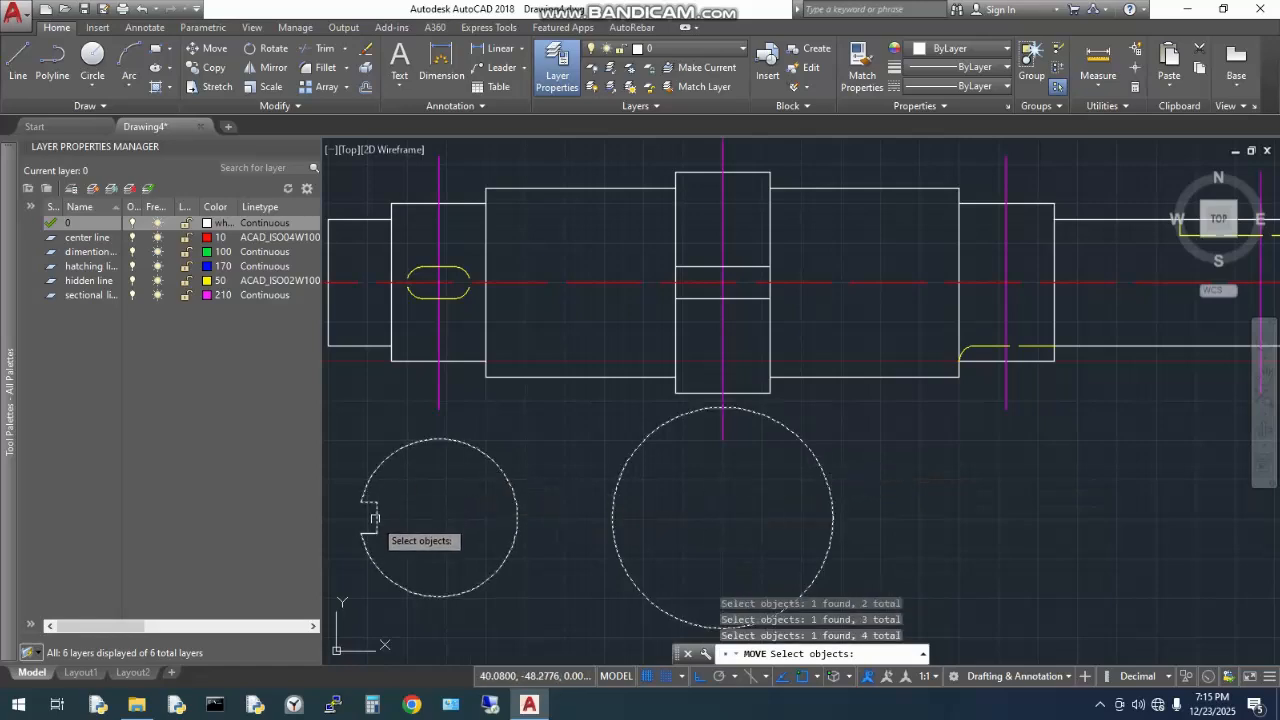
click(370, 532)
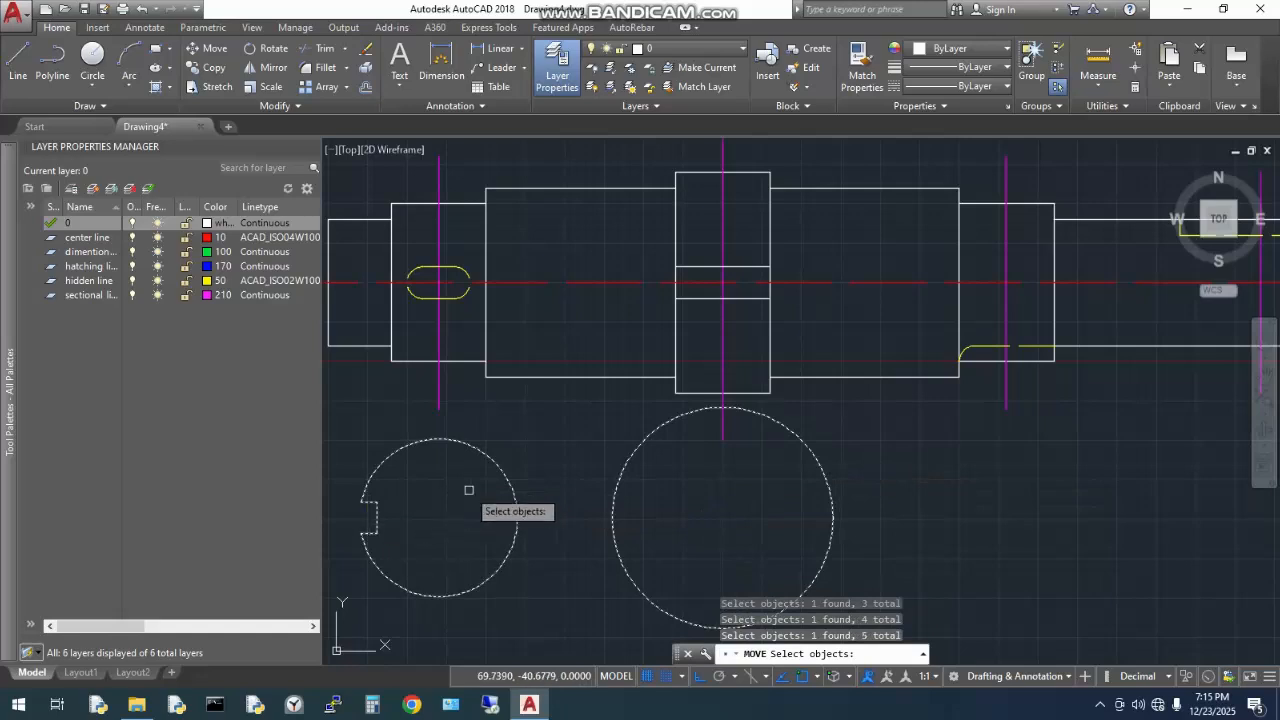
key(Return)
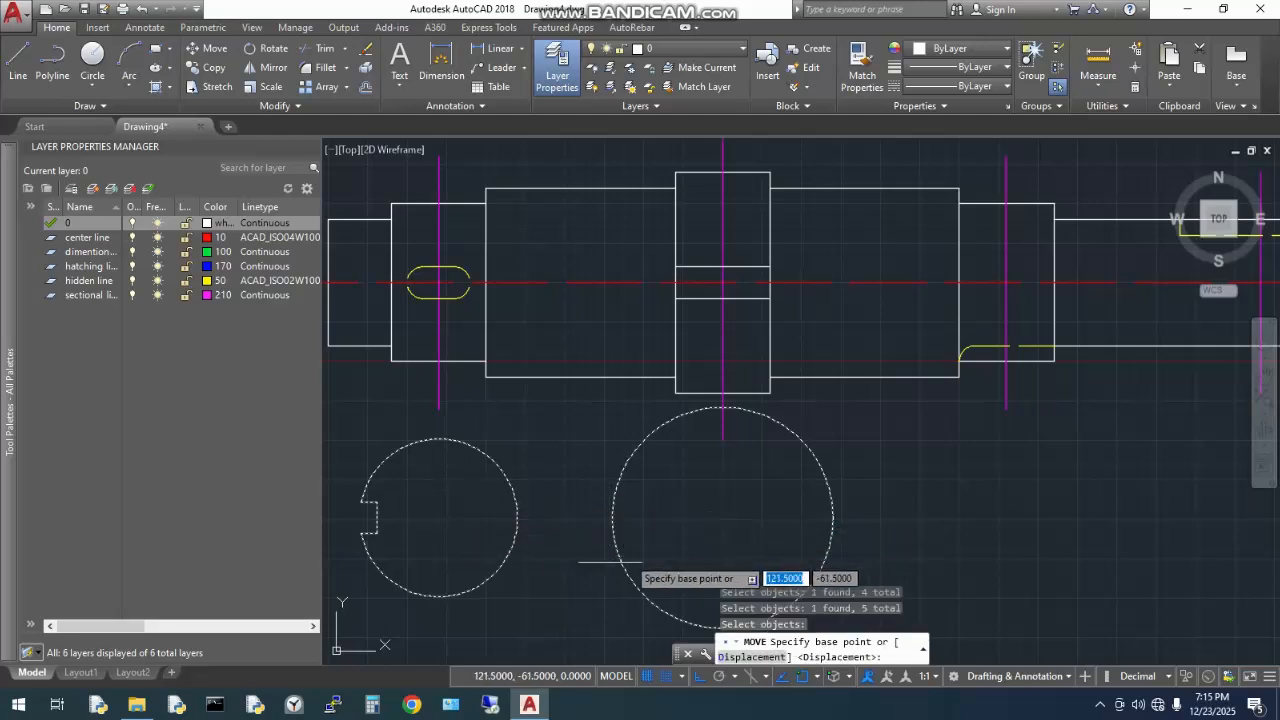
click(722, 518)
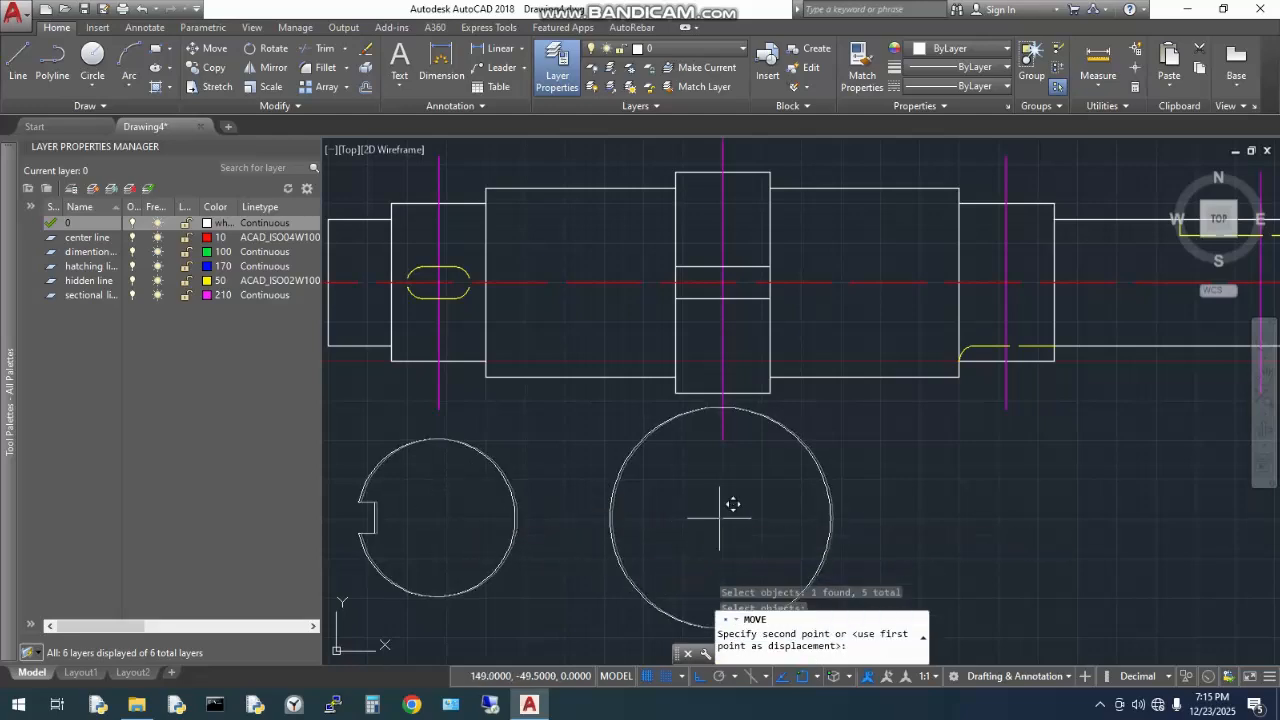
middle_drag(705, 573, 709, 402)
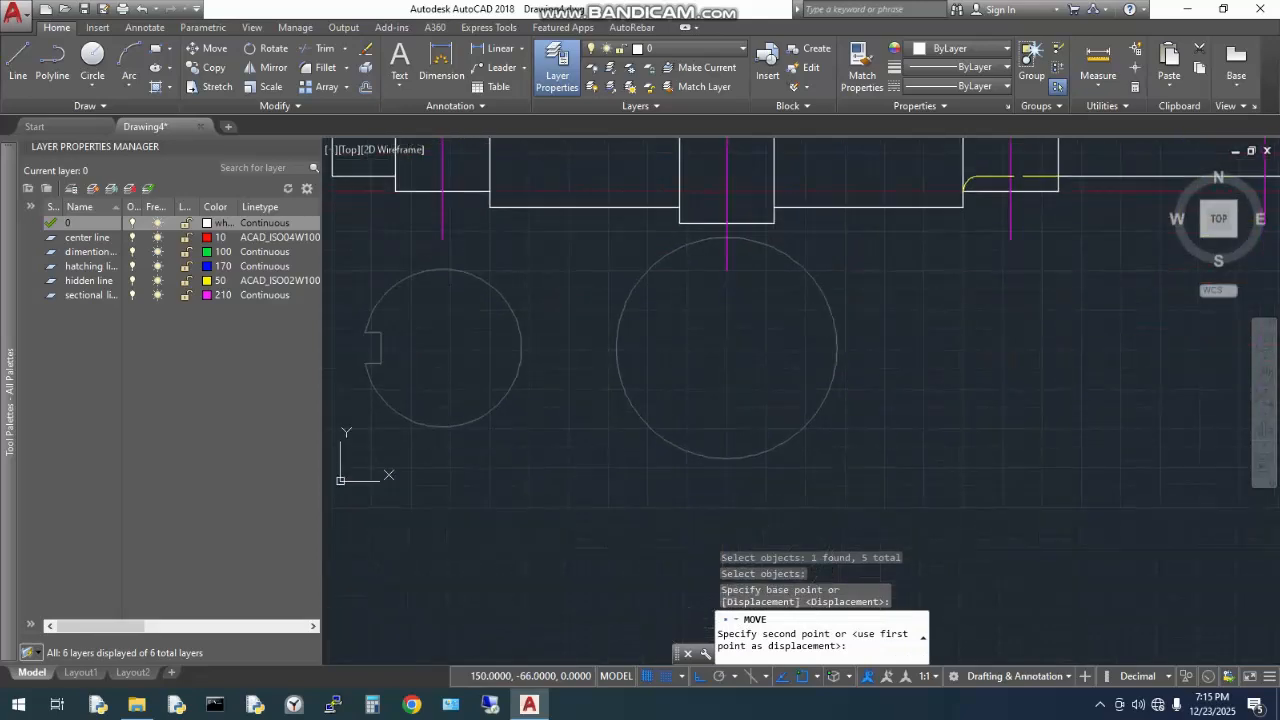
click(729, 457)
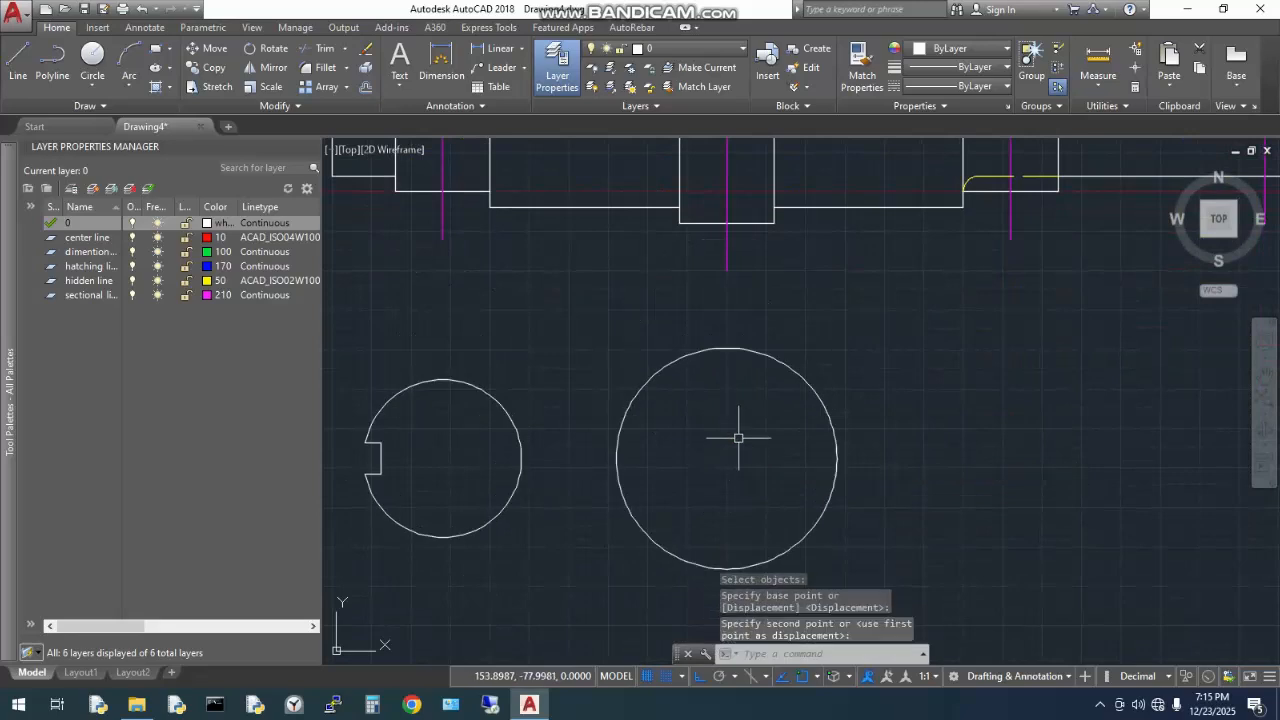
middle_drag(855, 307, 734, 306)
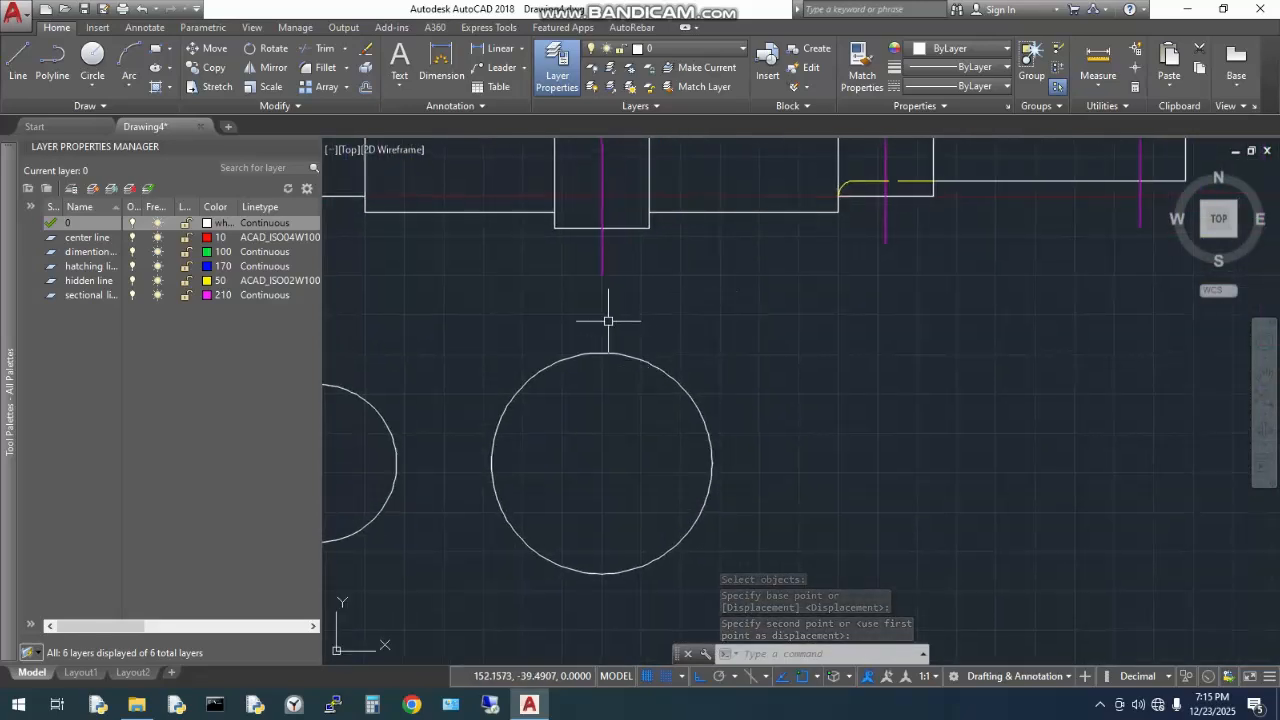
scroll(651, 349, up, 2)
scroll(648, 348, down, 4)
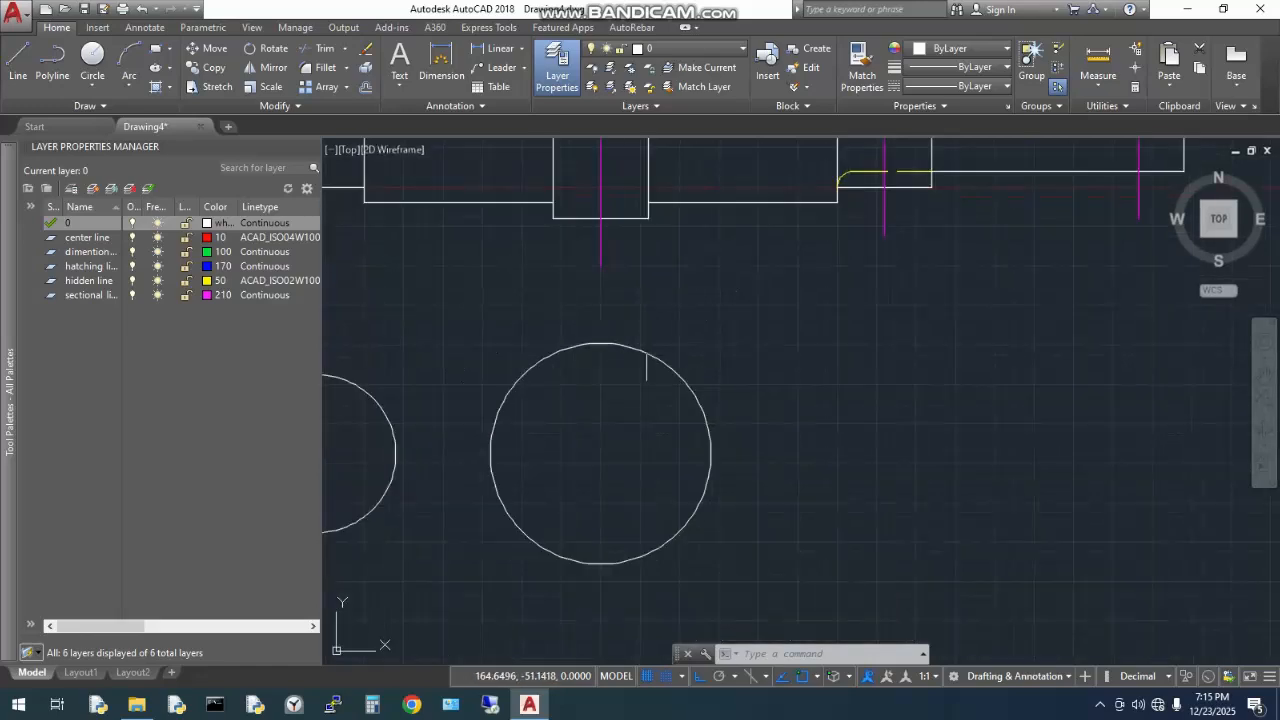
scroll(639, 325, up, 2)
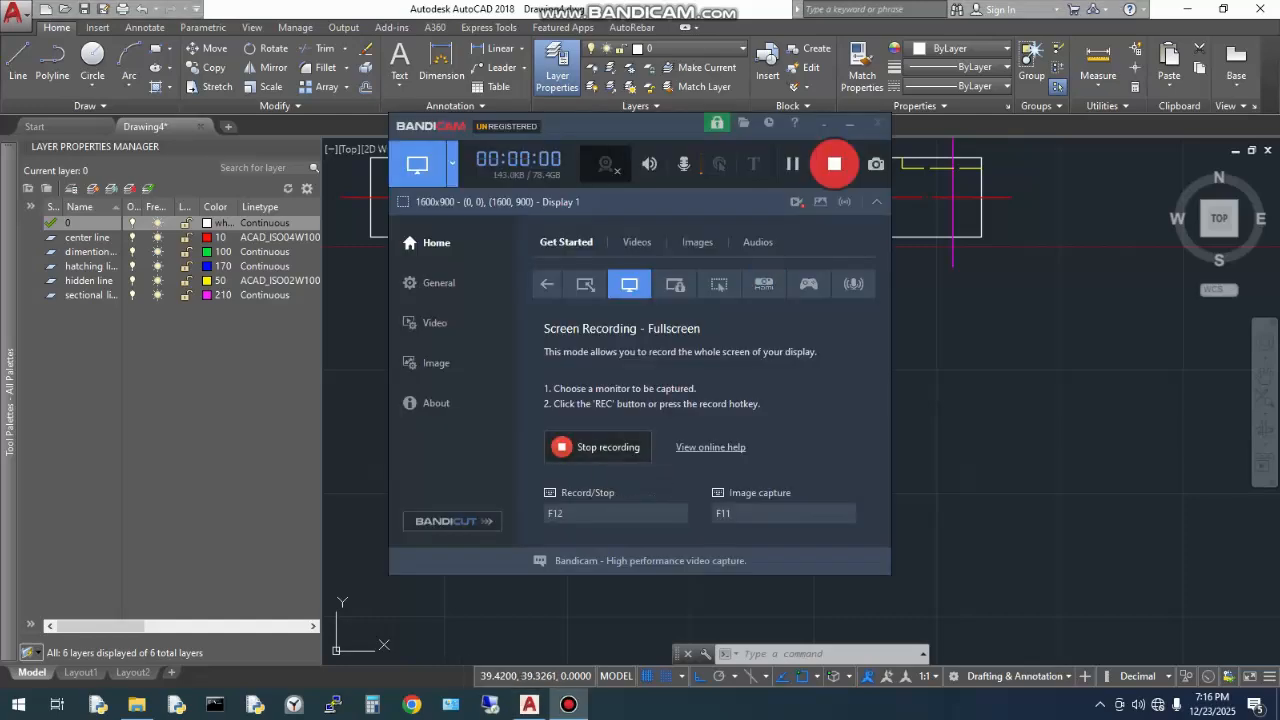
click(823, 123)
scroll(560, 430, up, 2)
scroll(565, 420, down, 2)
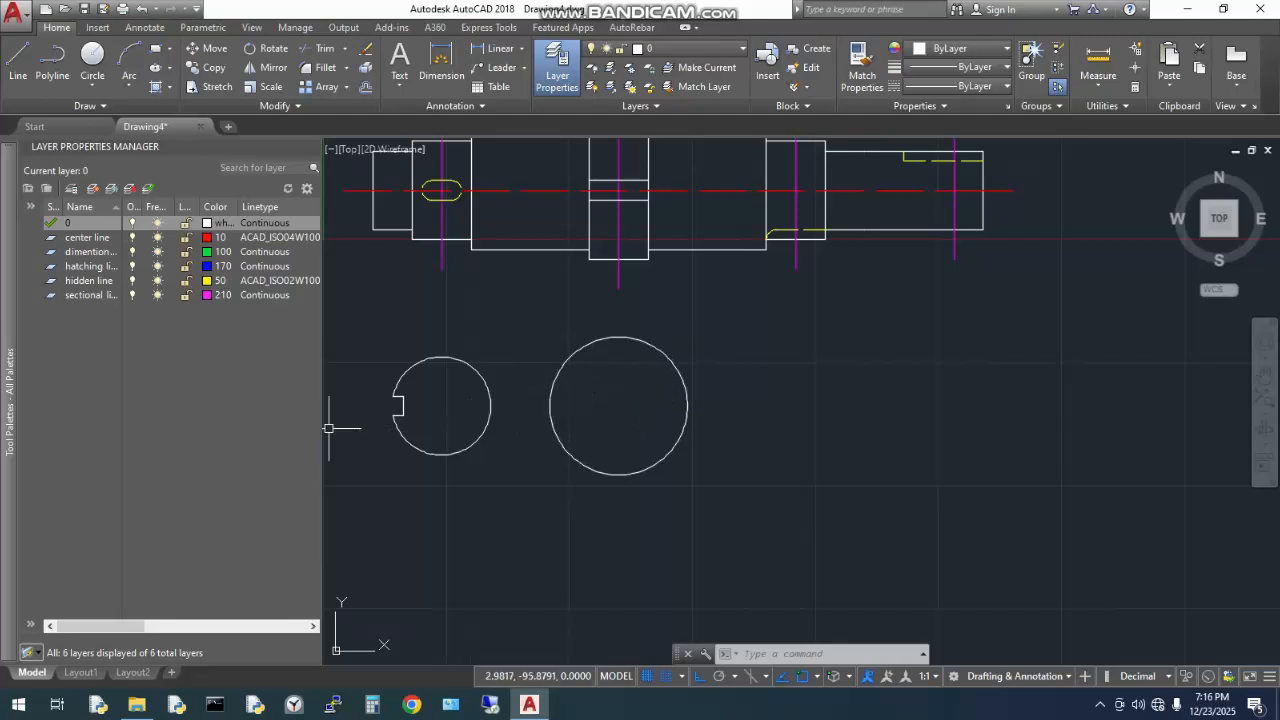
- Draw two horizontal lines from the centre of the radius 35 circle, one to its left edge and one to its right edge
mouse_move(10, 400)
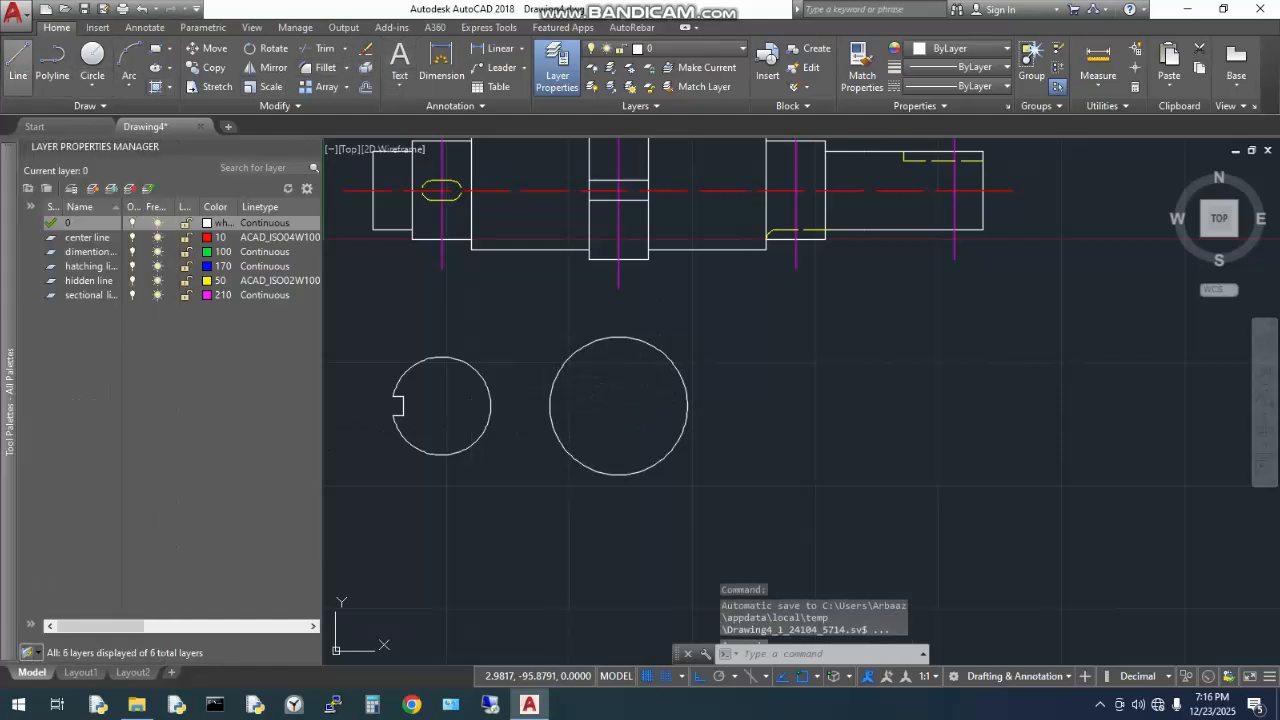
click(18, 65)
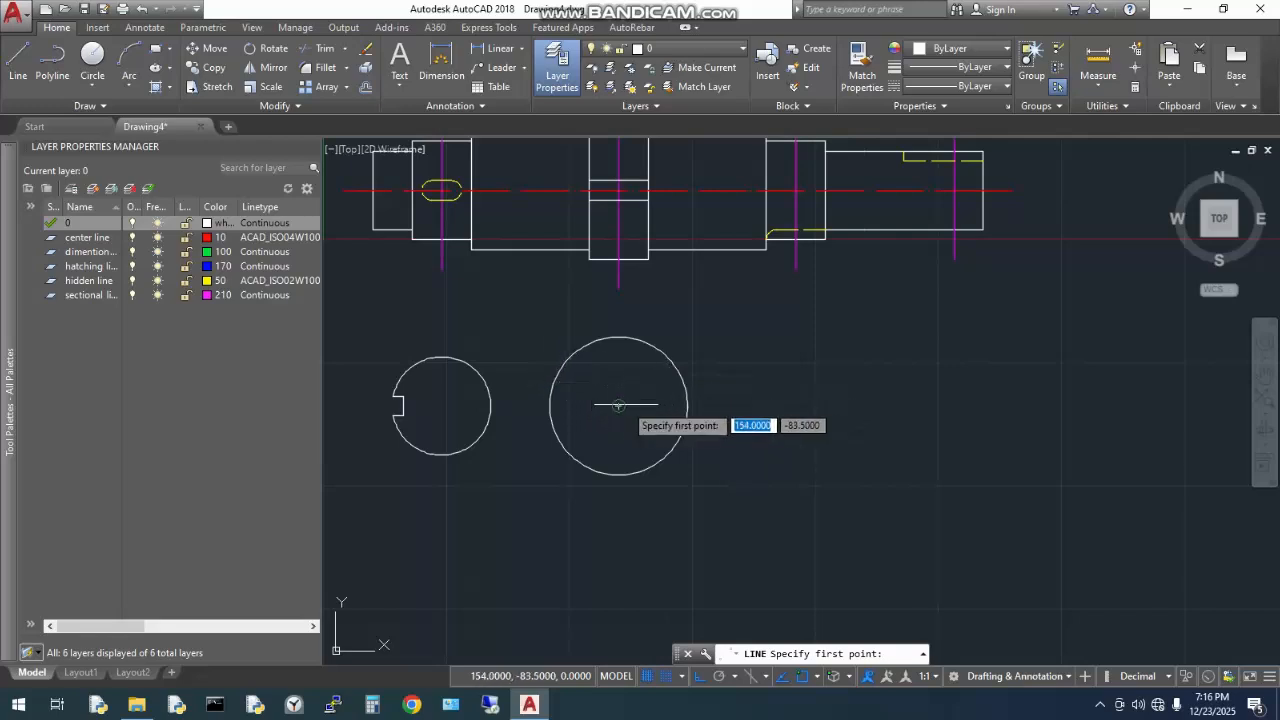
click(618, 406)
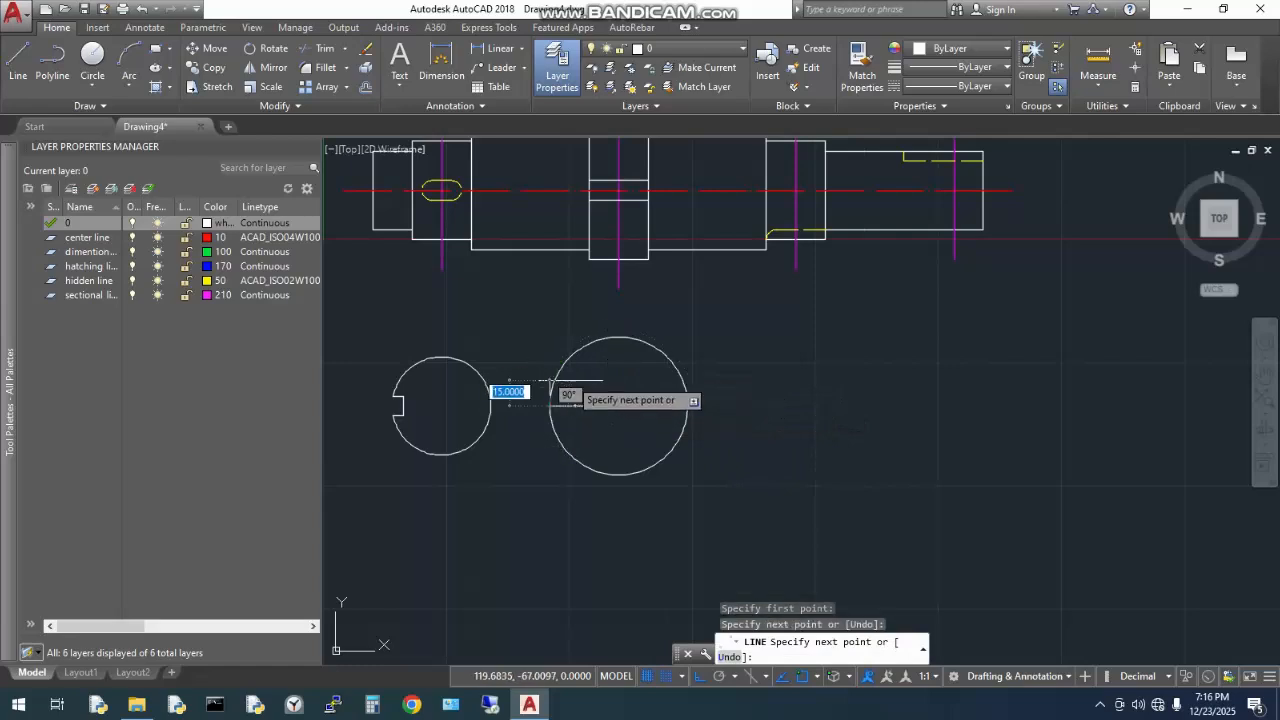
right_click(577, 391)
click(612, 399)
right_click(620, 386)
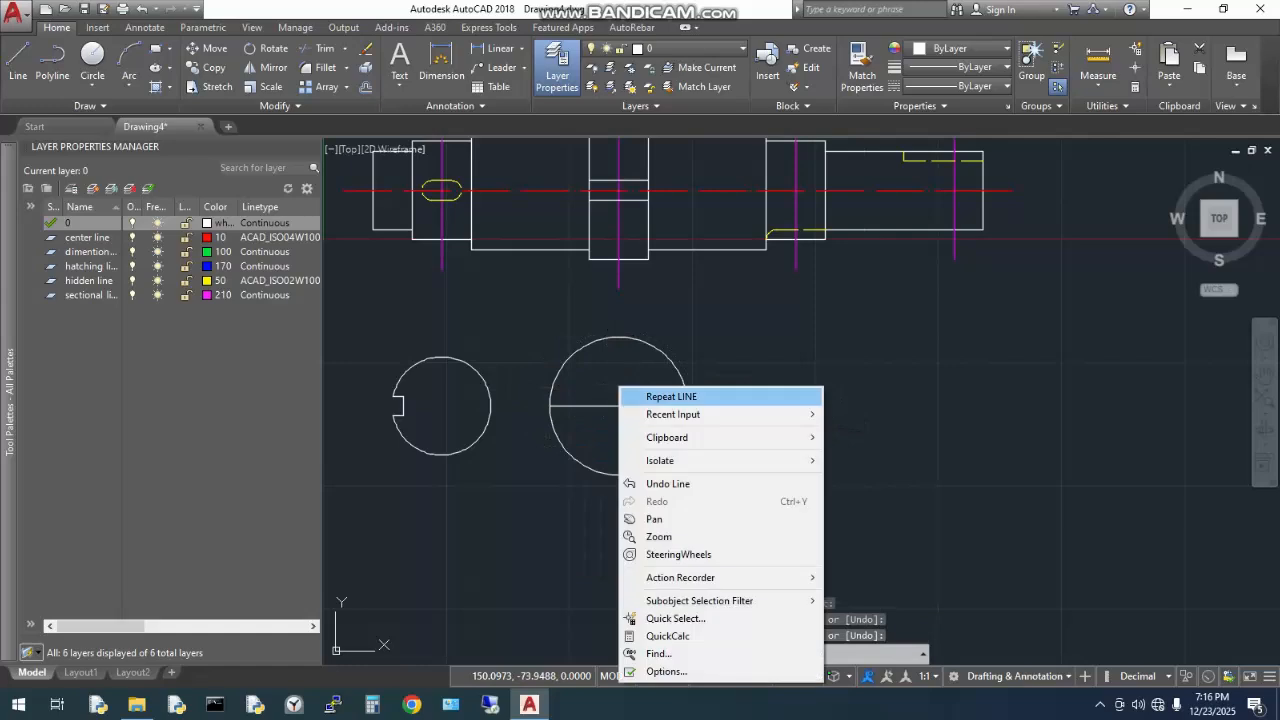
click(630, 397)
click(618, 406)
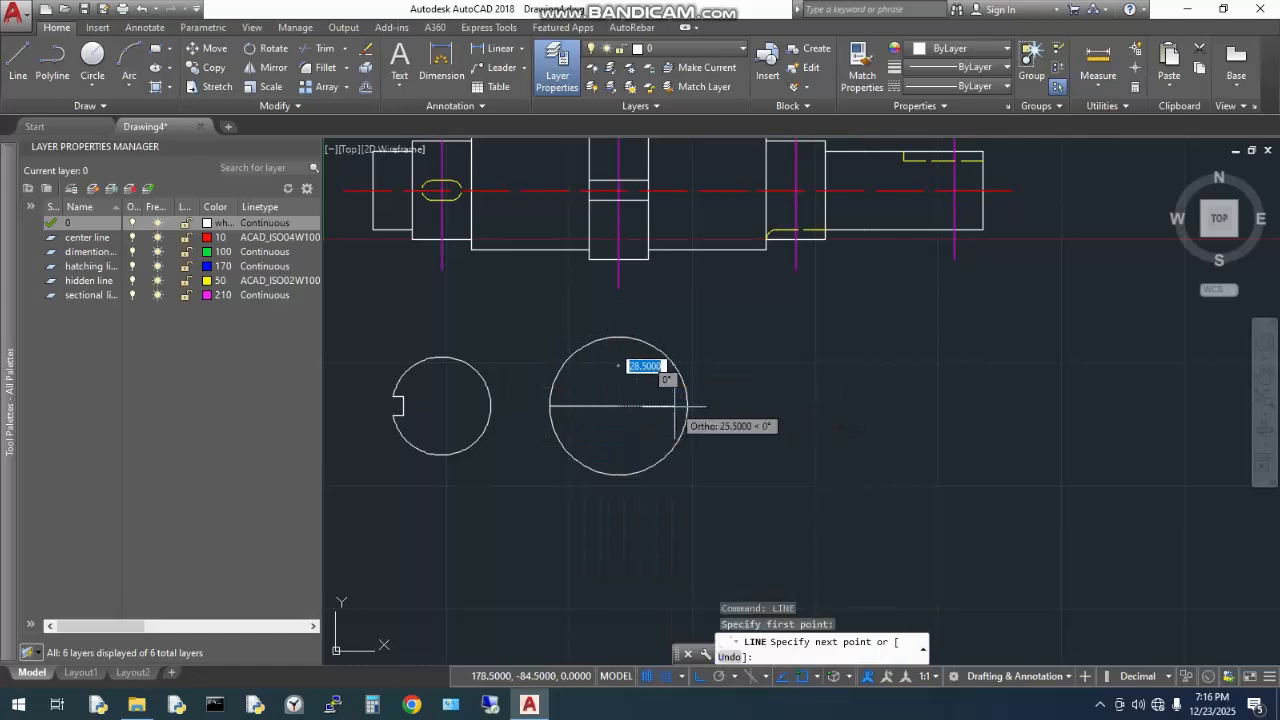
click(686, 406)
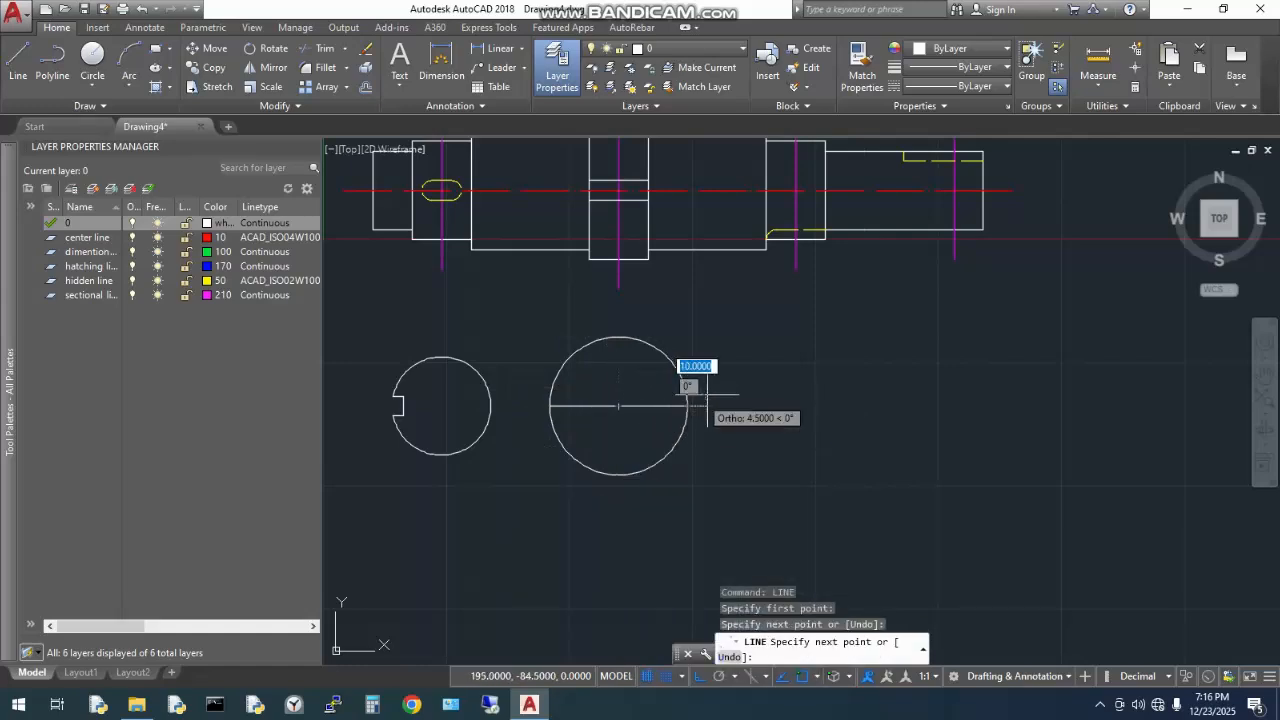
key(Escape)
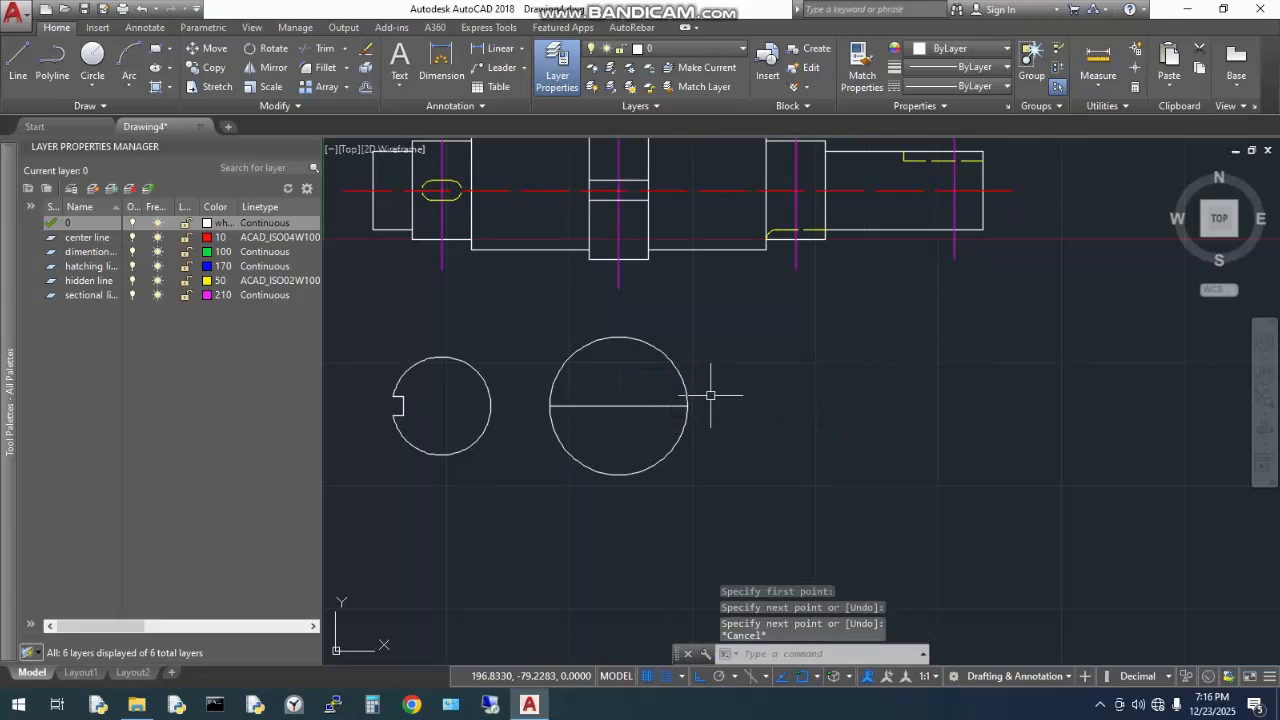
- Offset both horizontal radius lines of the radius 35 circle by 5 units above and below
click(645, 406)
click(596, 406)
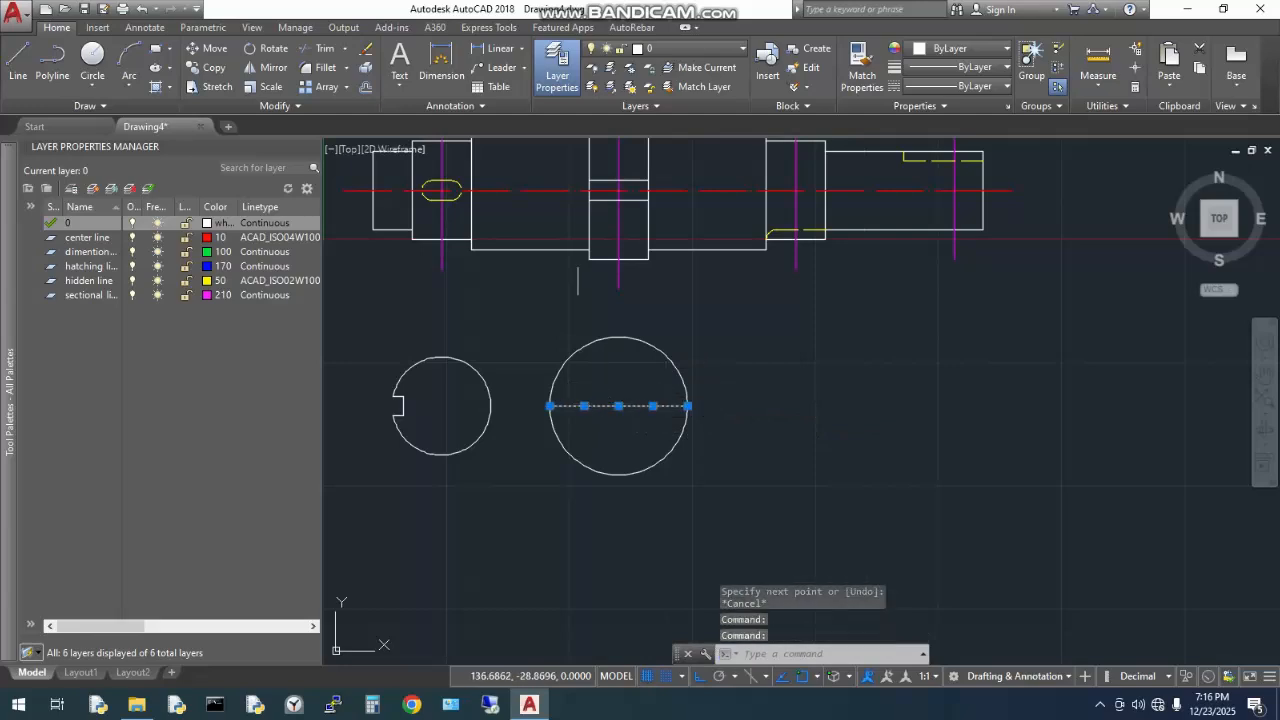
click(365, 86)
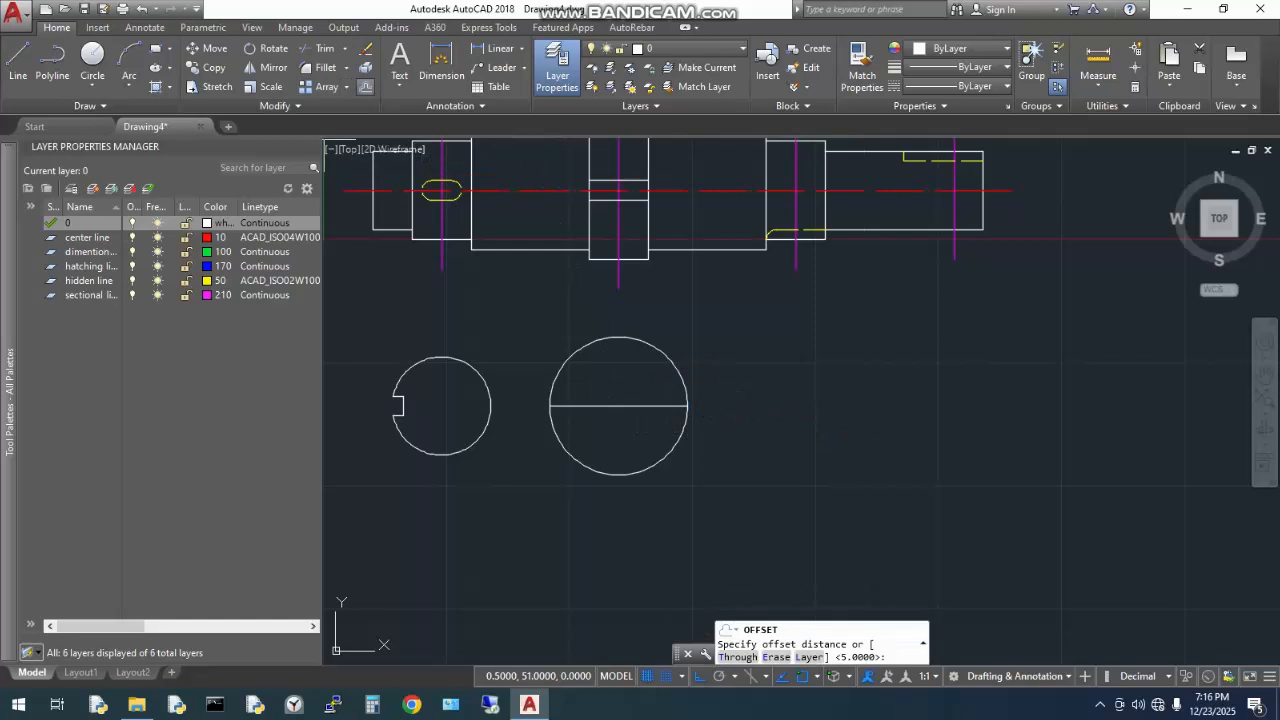
key(Return)
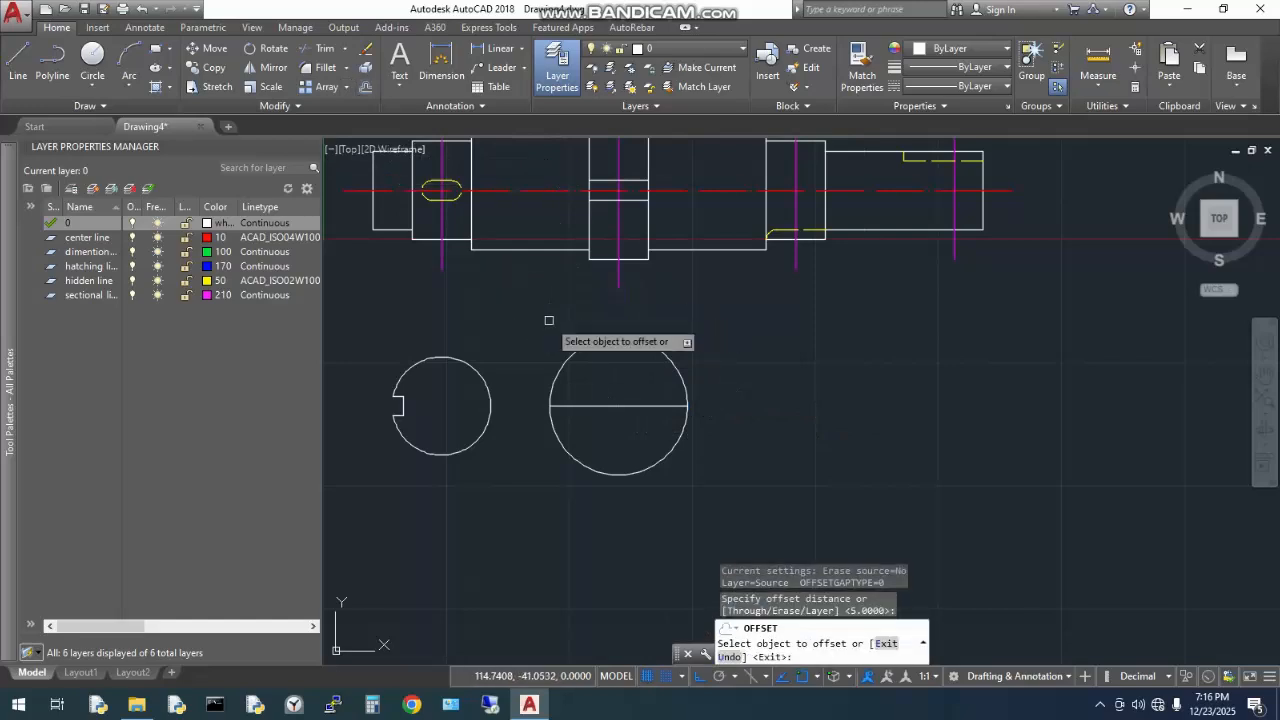
click(595, 406)
click(588, 373)
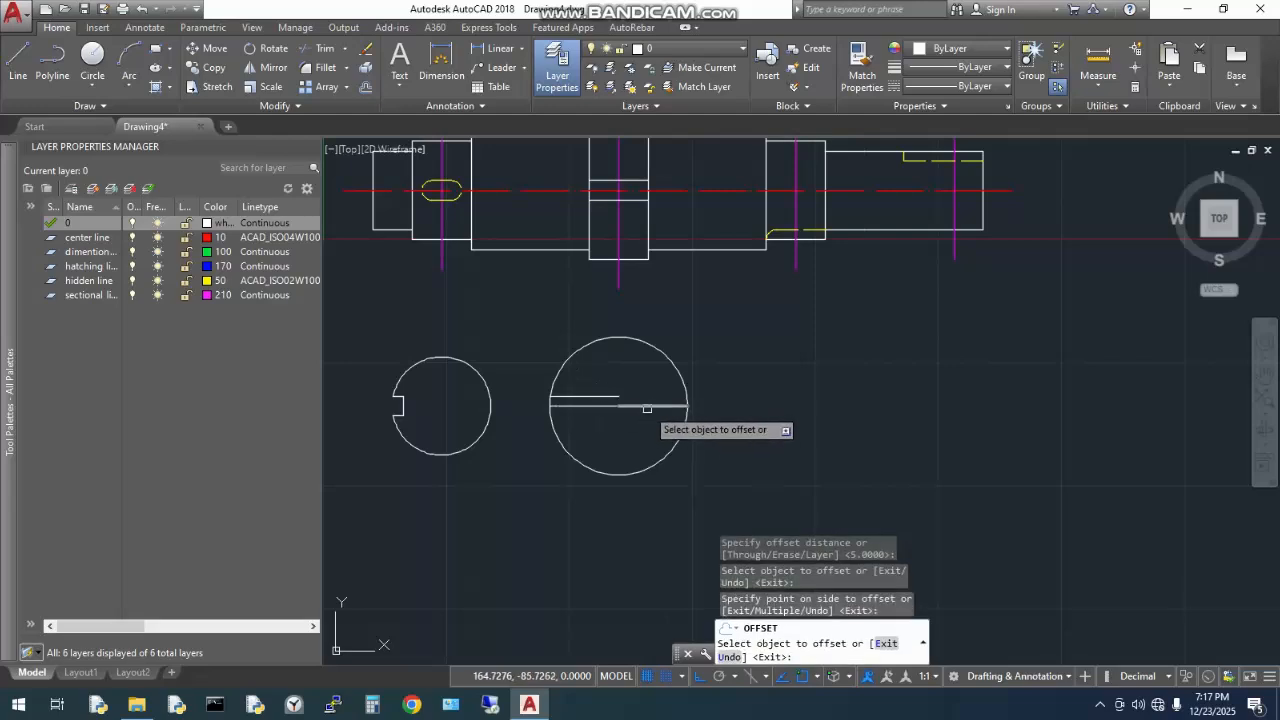
click(650, 406)
click(643, 396)
click(624, 405)
click(612, 418)
click(597, 406)
click(593, 420)
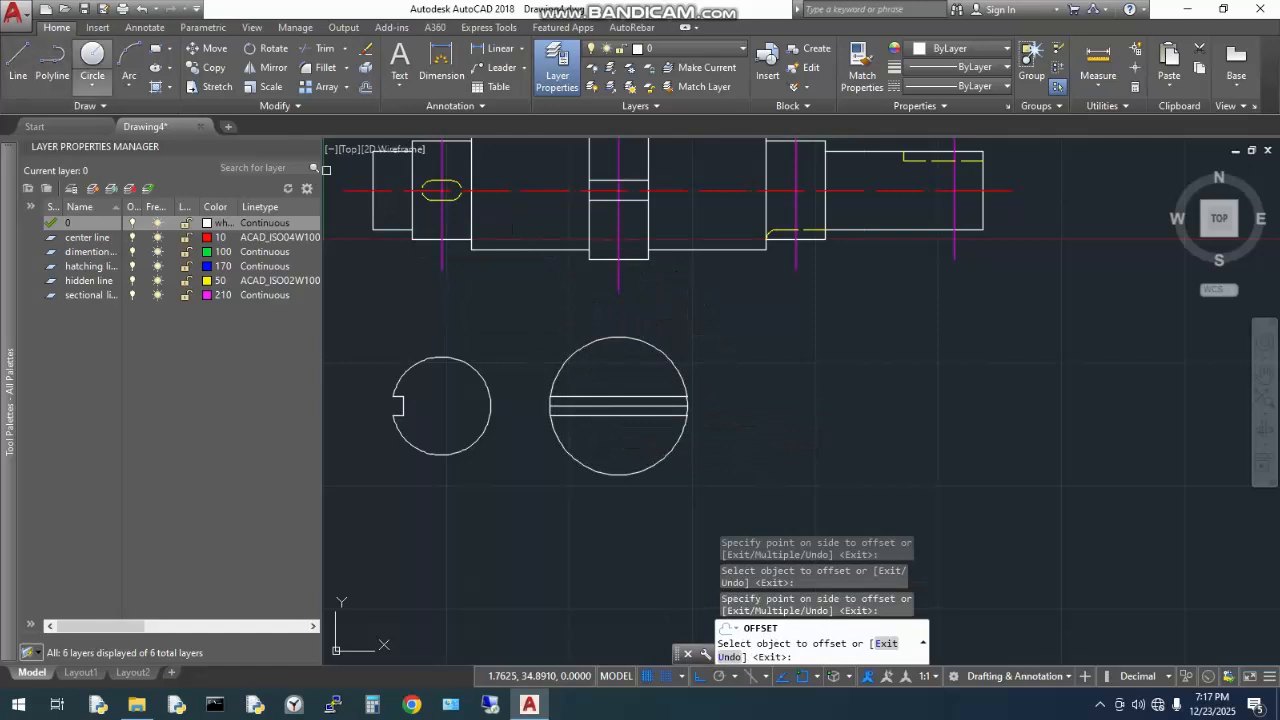
click(92, 84)
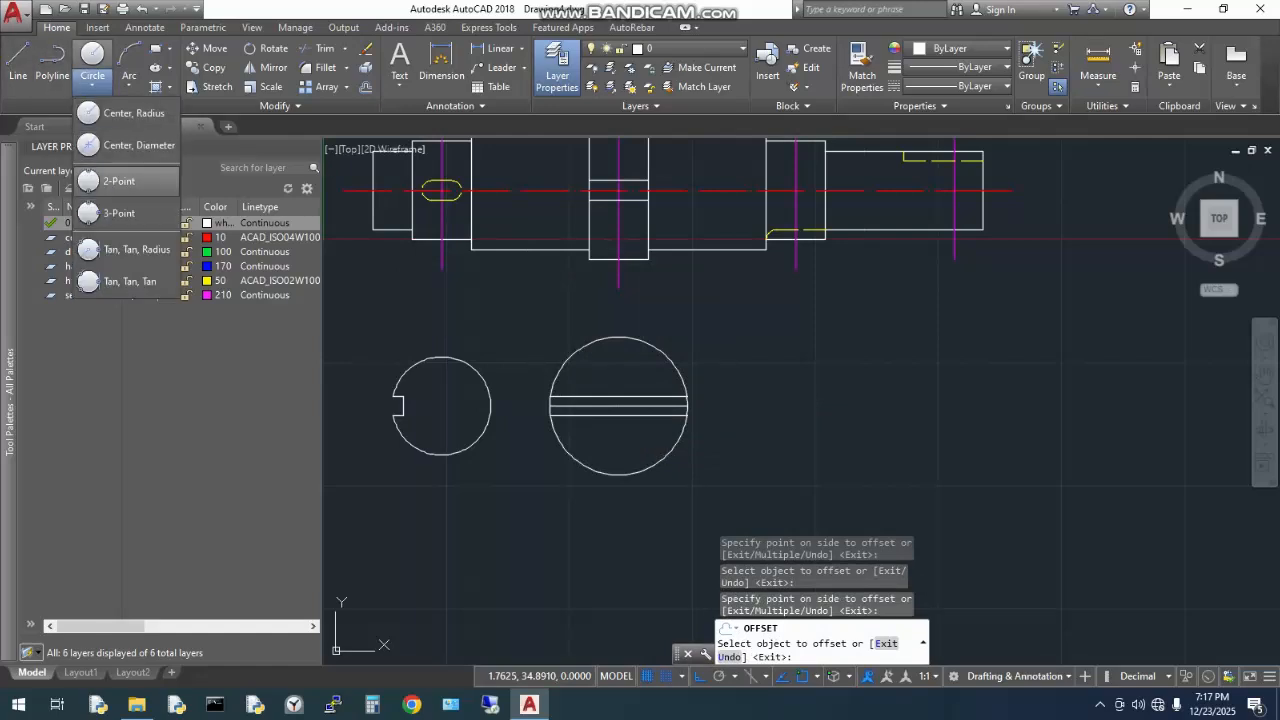
click(118, 180)
scroll(548, 400, up, 5)
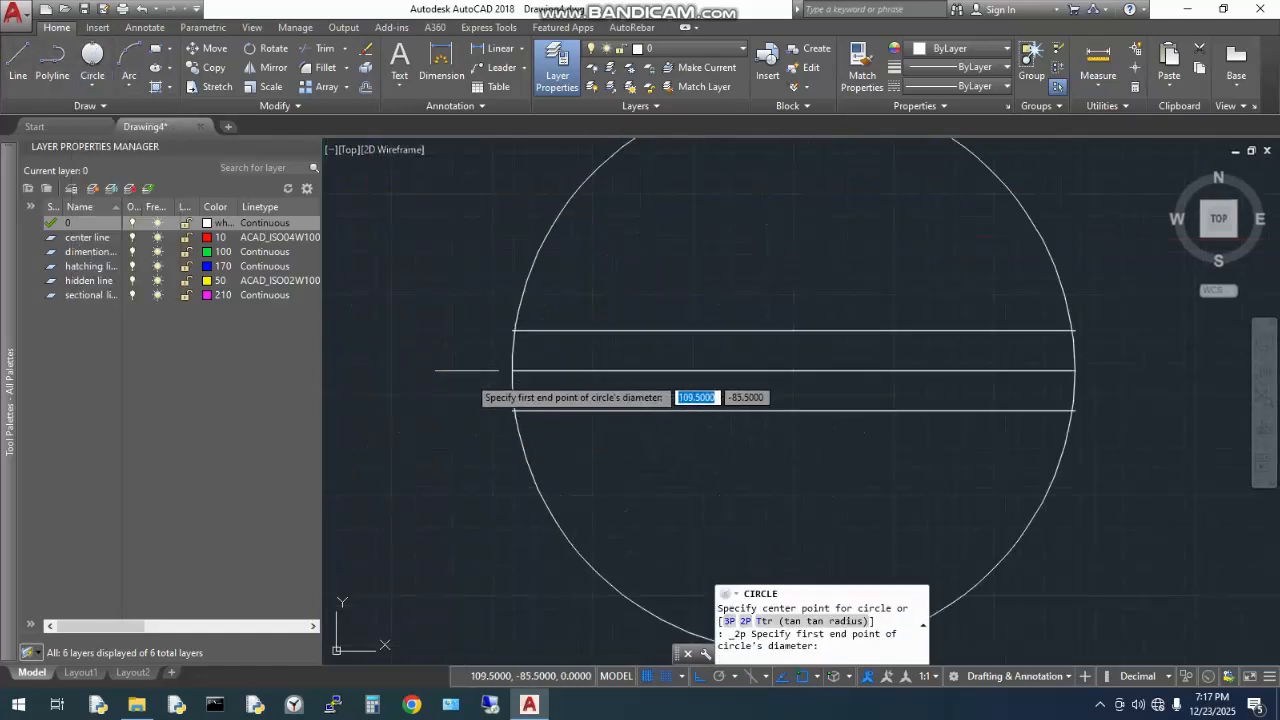
scroll(495, 345, up, 5)
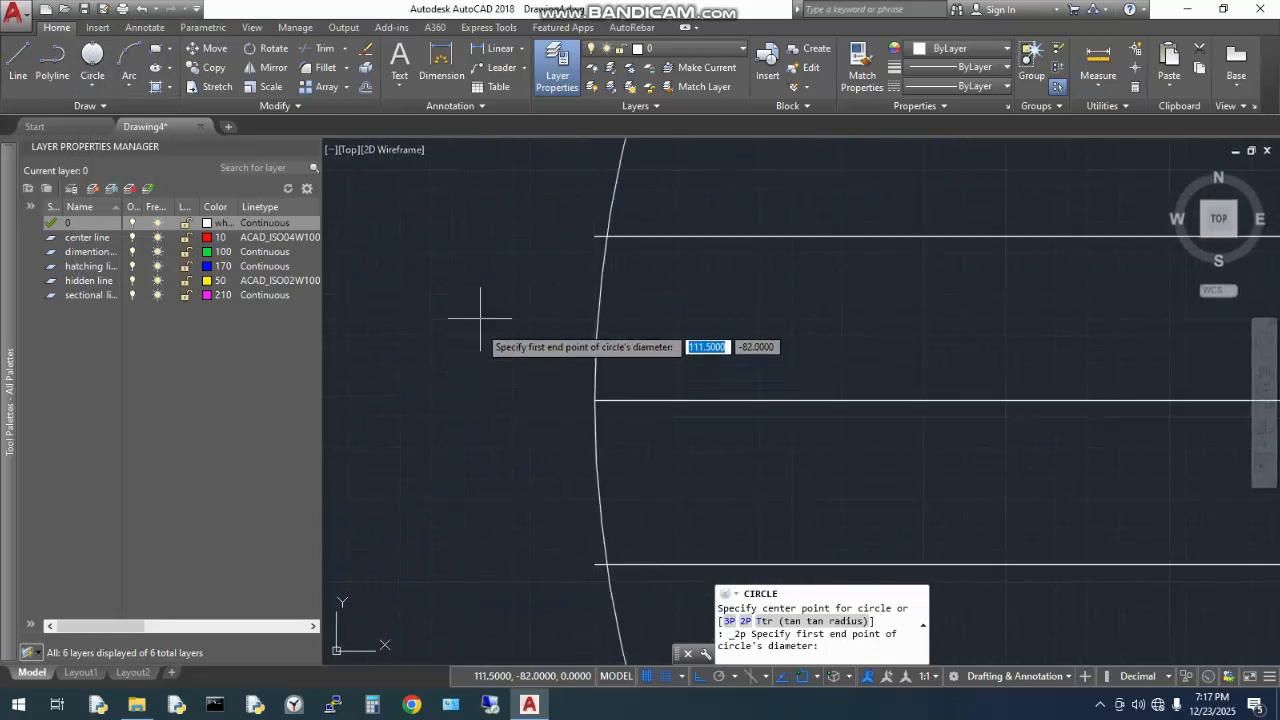
key(Escape)
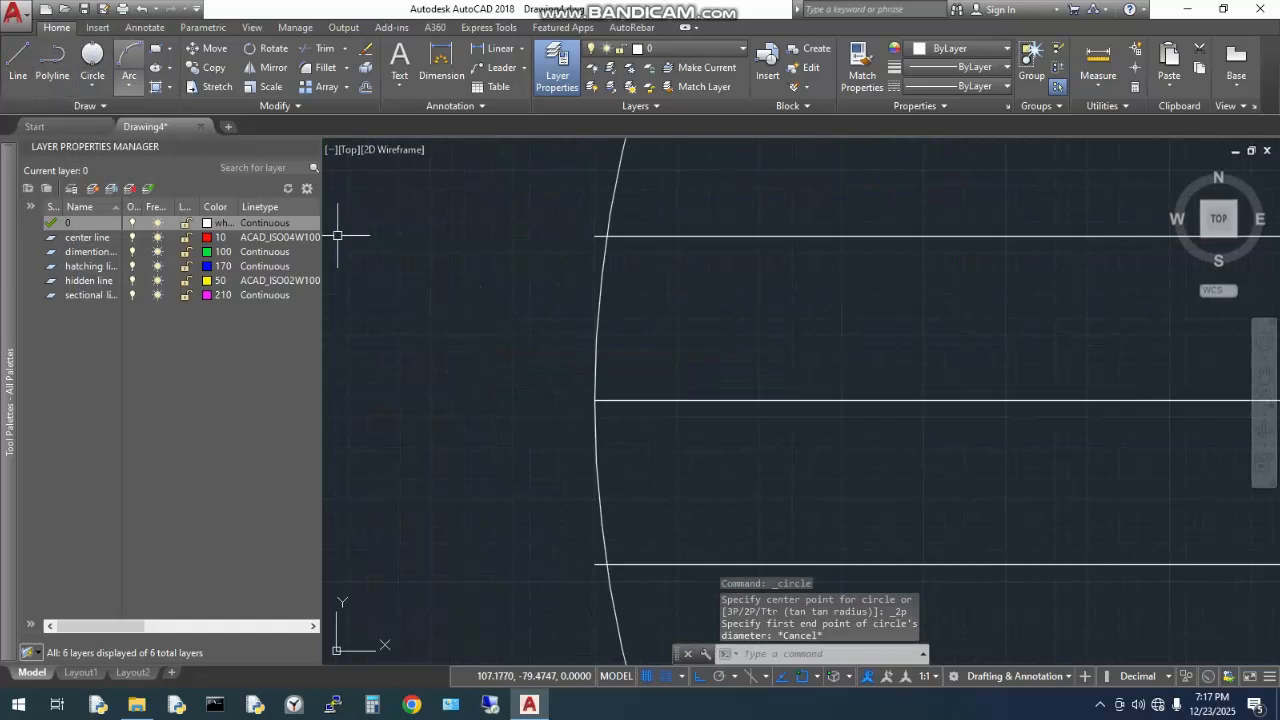
- Trim the ends of the offset lines that extend beyond the radius 35 circle on its left and right sides
text(tr)
key(Return)
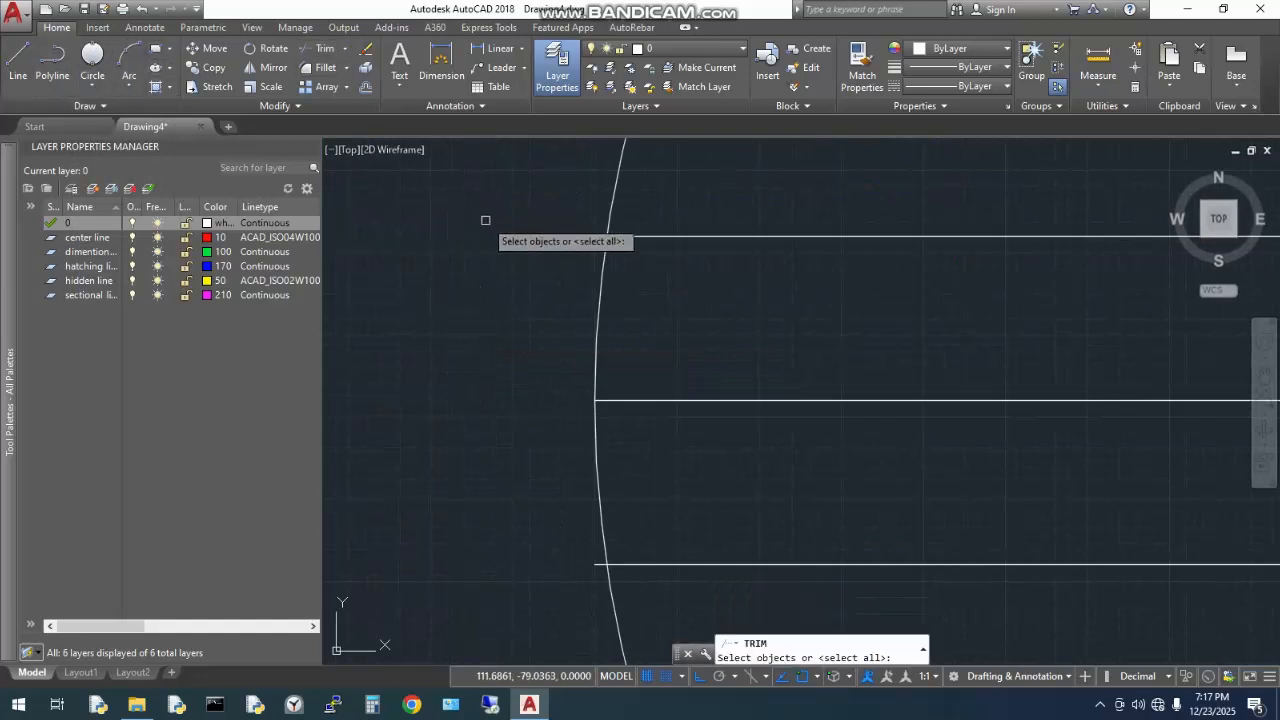
key(Return)
click(592, 237)
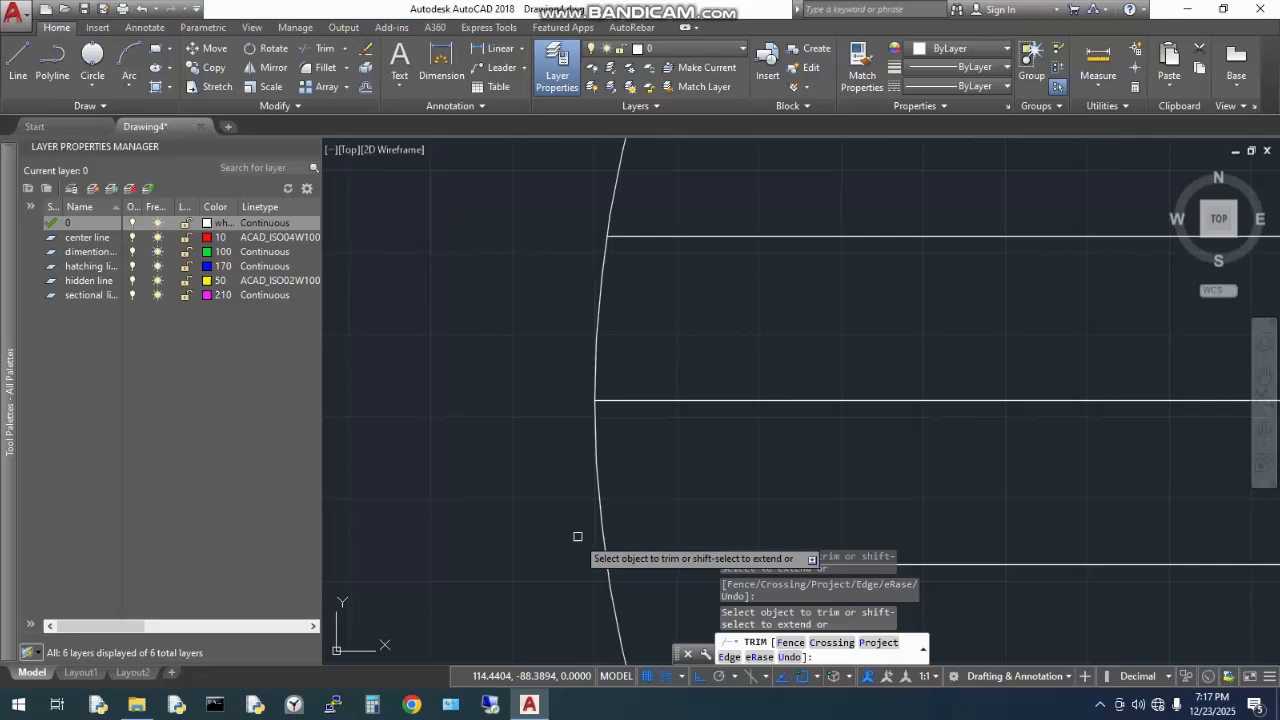
scroll(523, 500, down, 3)
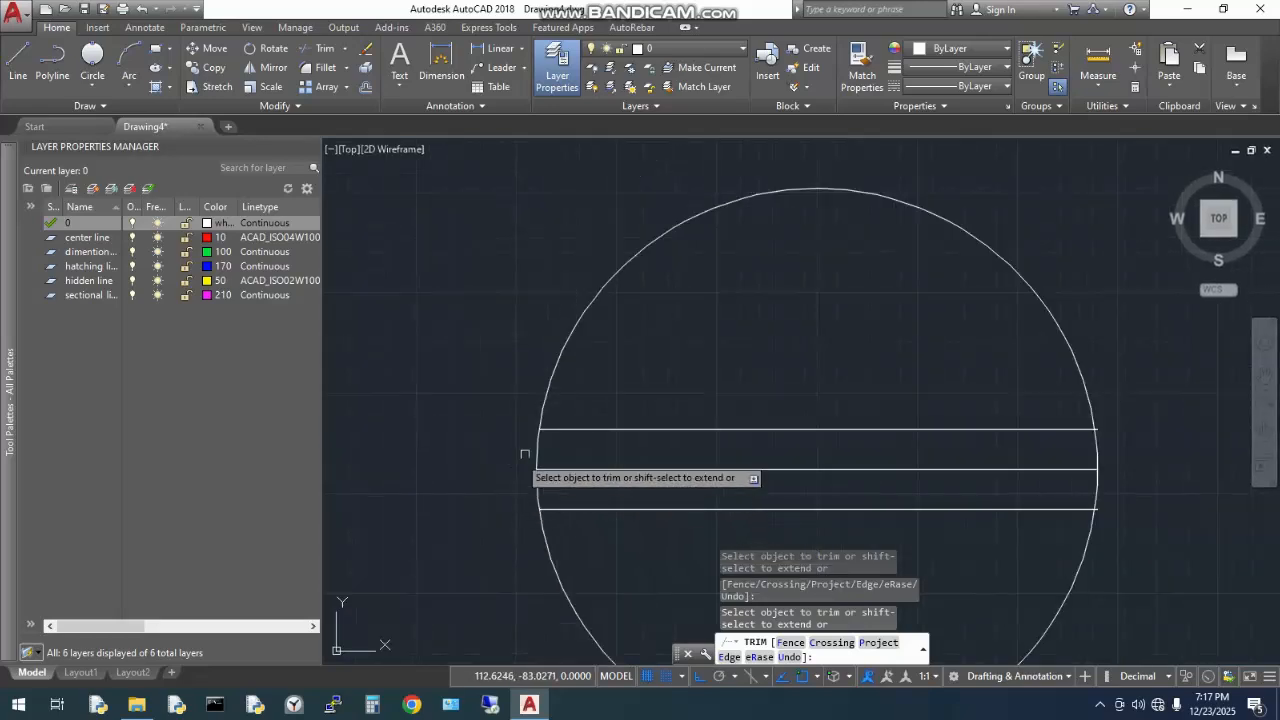
scroll(1078, 438, up, 5)
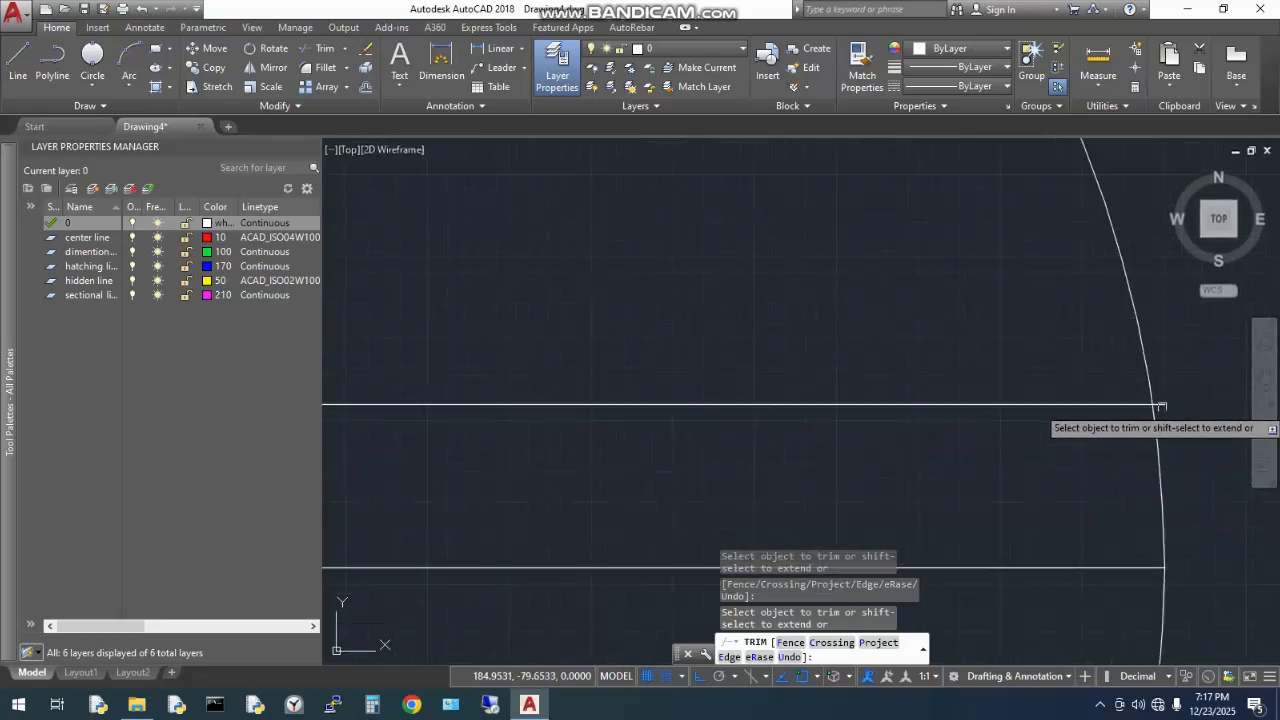
scroll(1158, 410, down, 4)
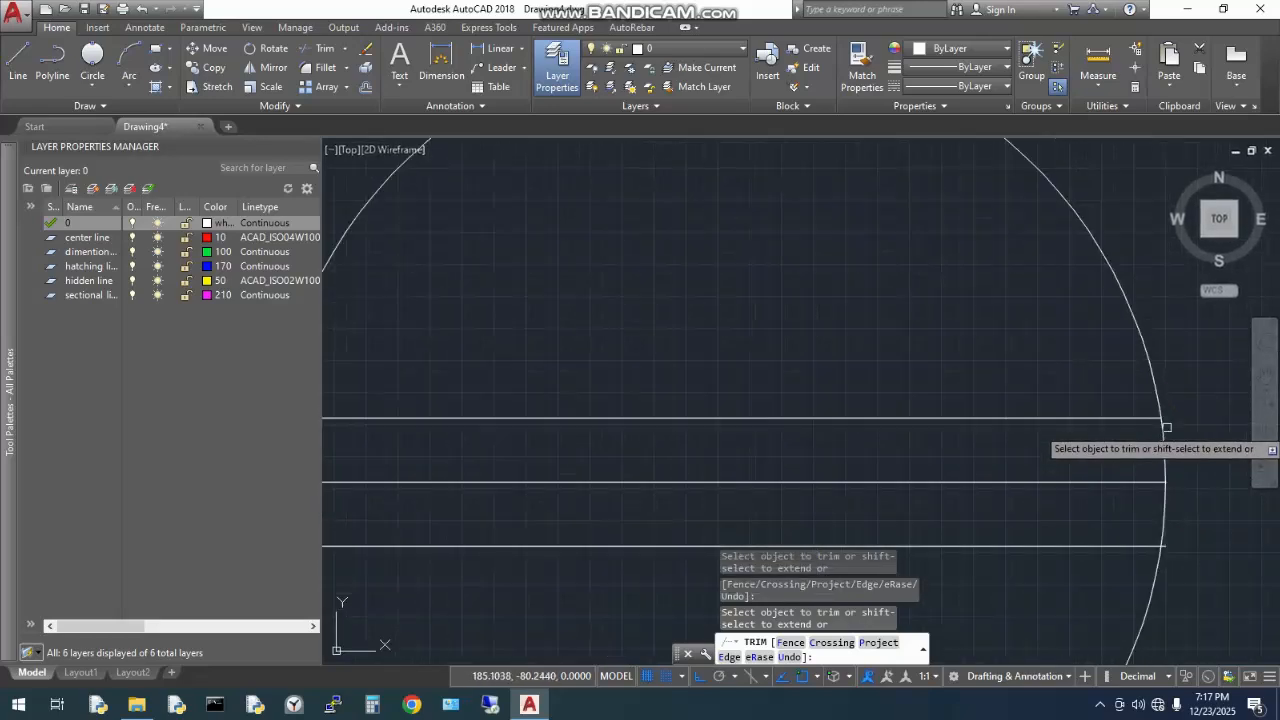
click(1169, 547)
scroll(849, 345, up, 4)
scroll(849, 345, down, 4)
scroll(849, 345, down, 2)
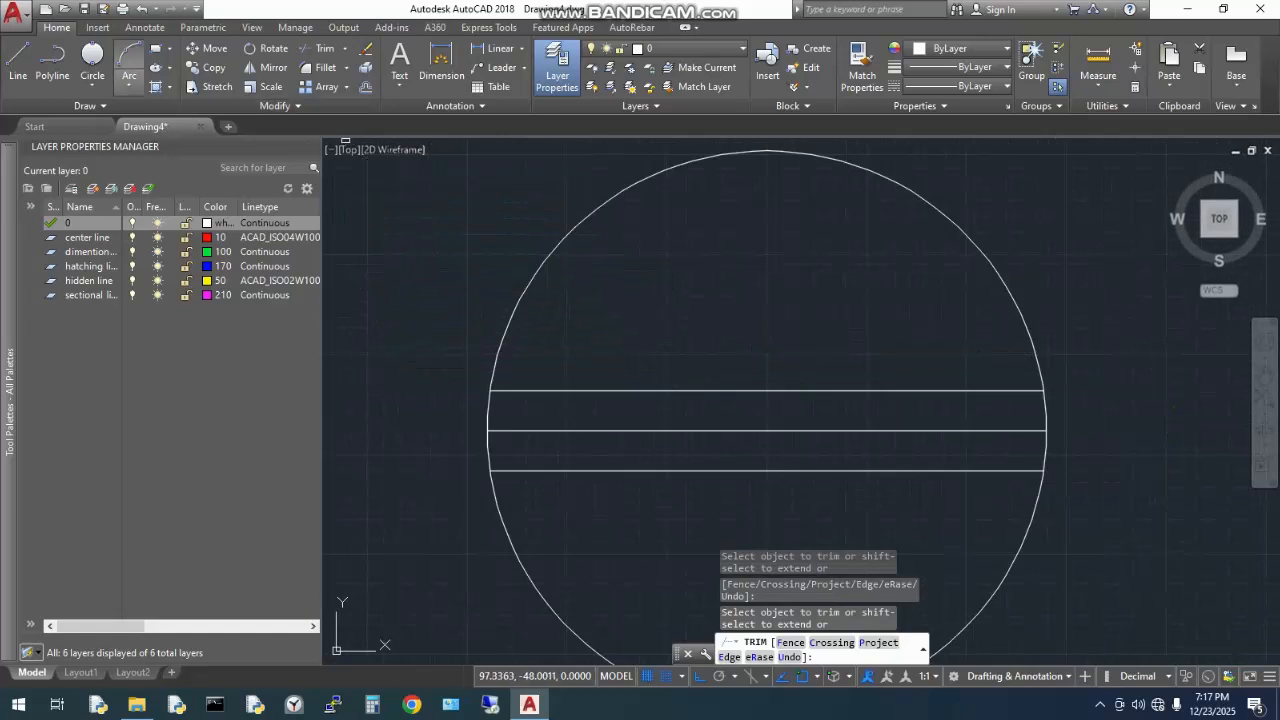
- Draw a two-point circle of about 10 units diameter between the left ends of the upper and lower offset lines
click(92, 58)
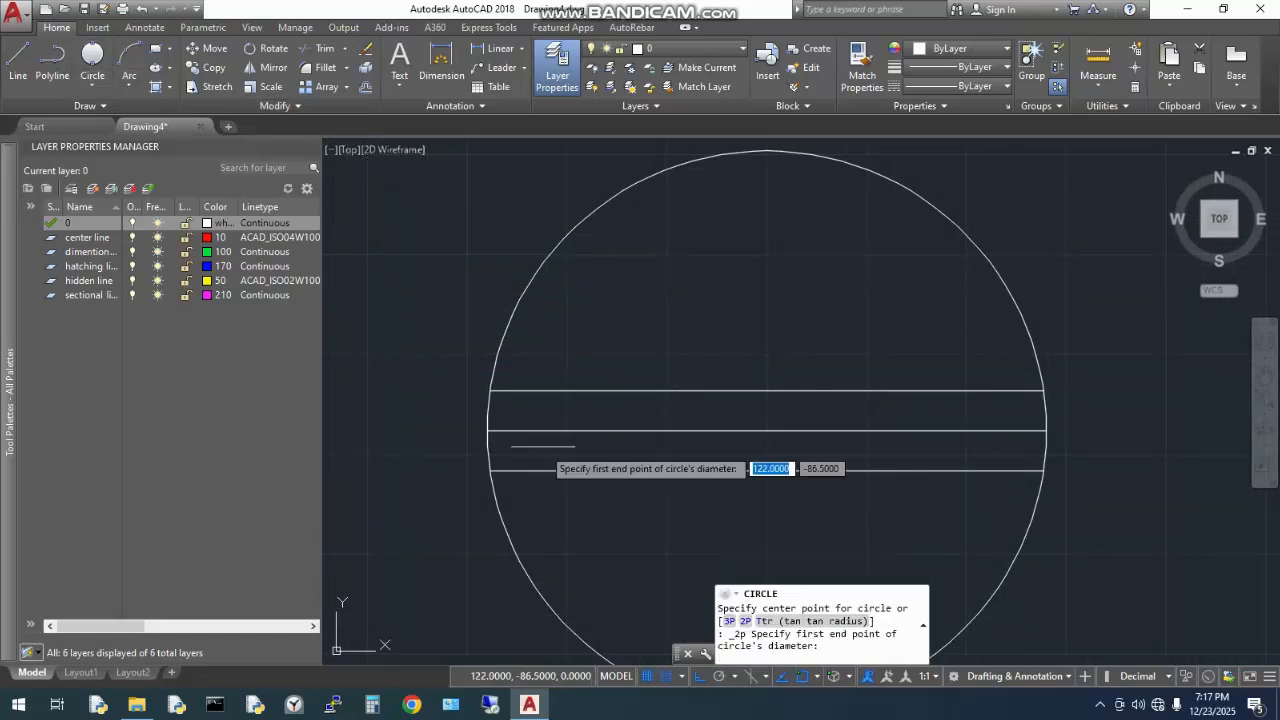
click(488, 392)
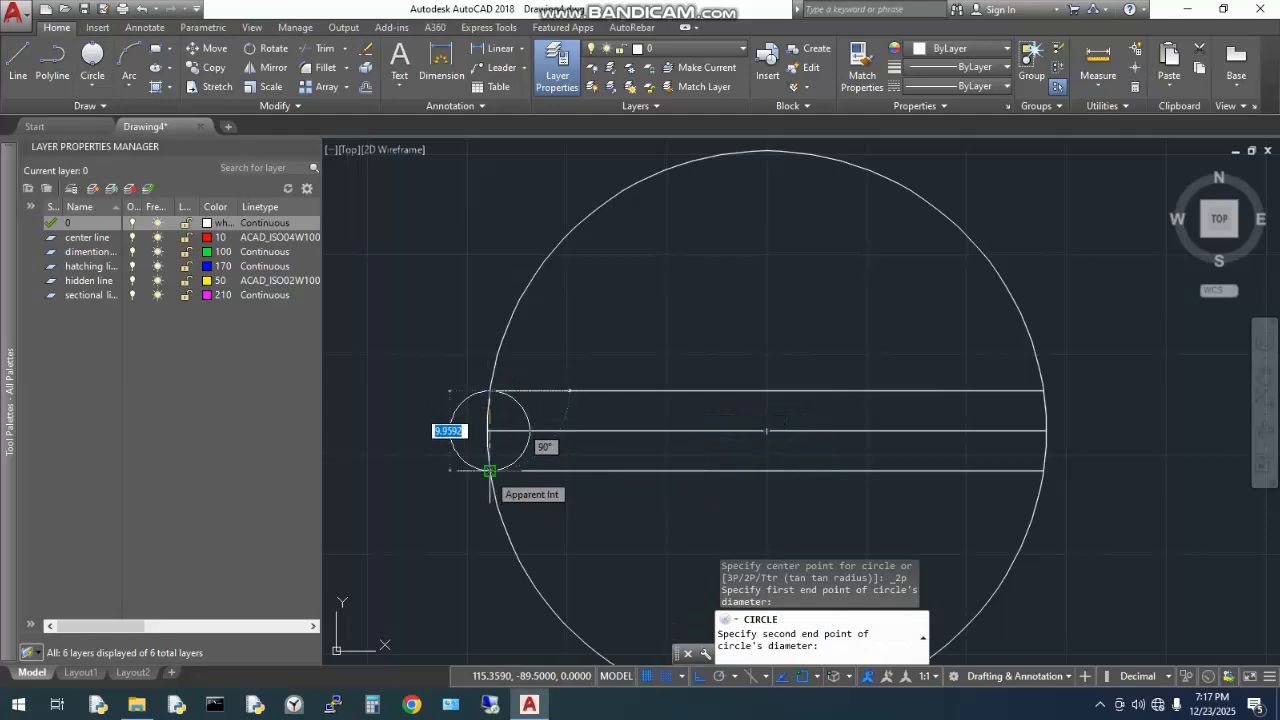
click(489, 470)
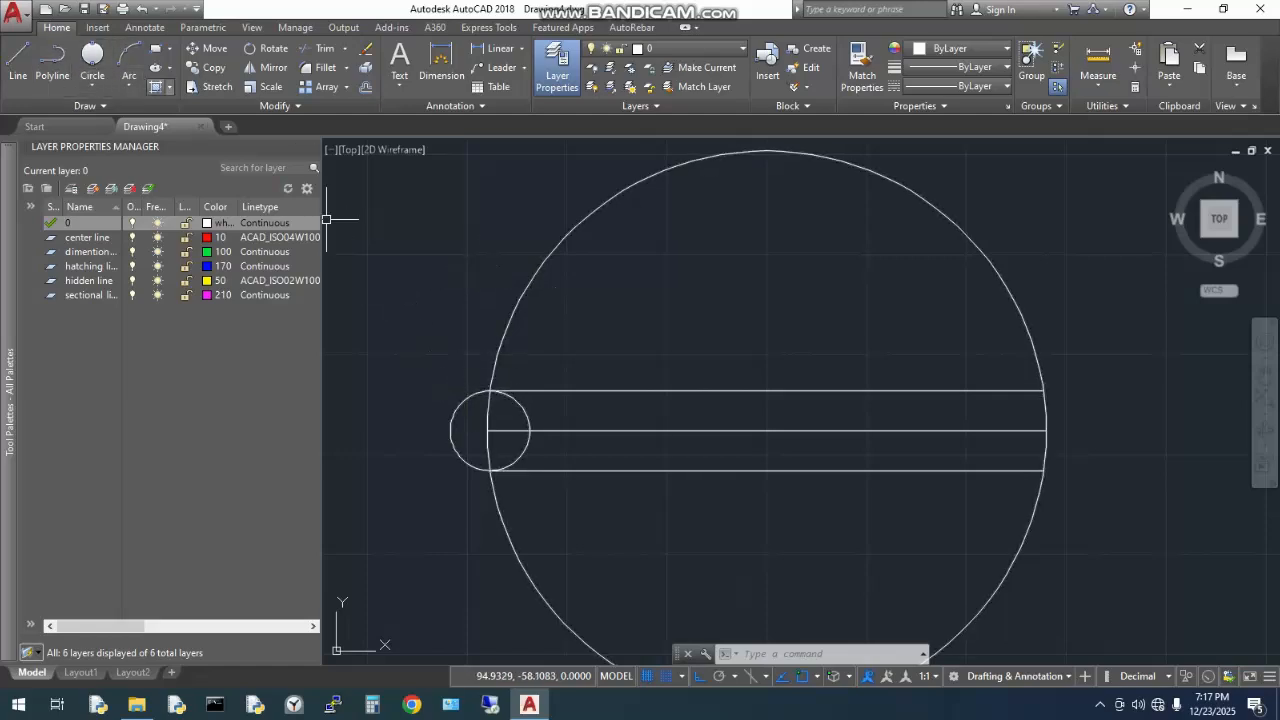
- Trim the small circle's outer half, and the large circle's arc and middle line inside it, to form a rounded keyway notch
click(320, 48)
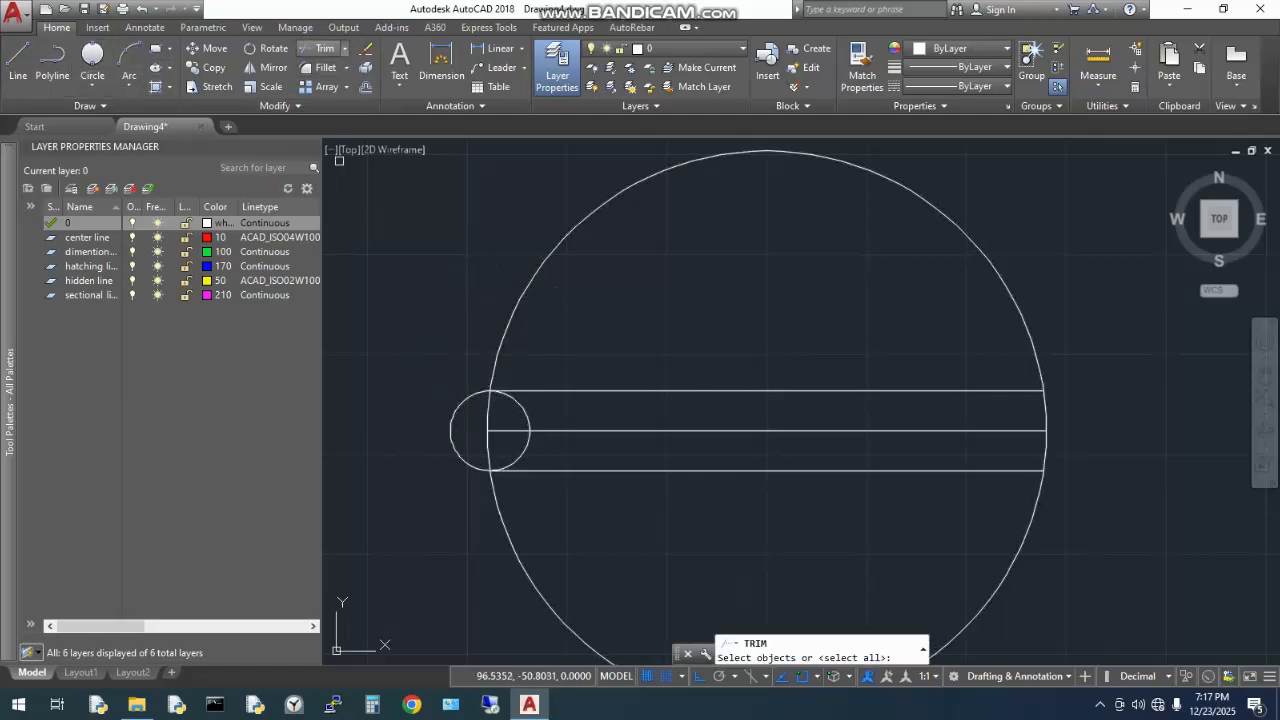
key(Return)
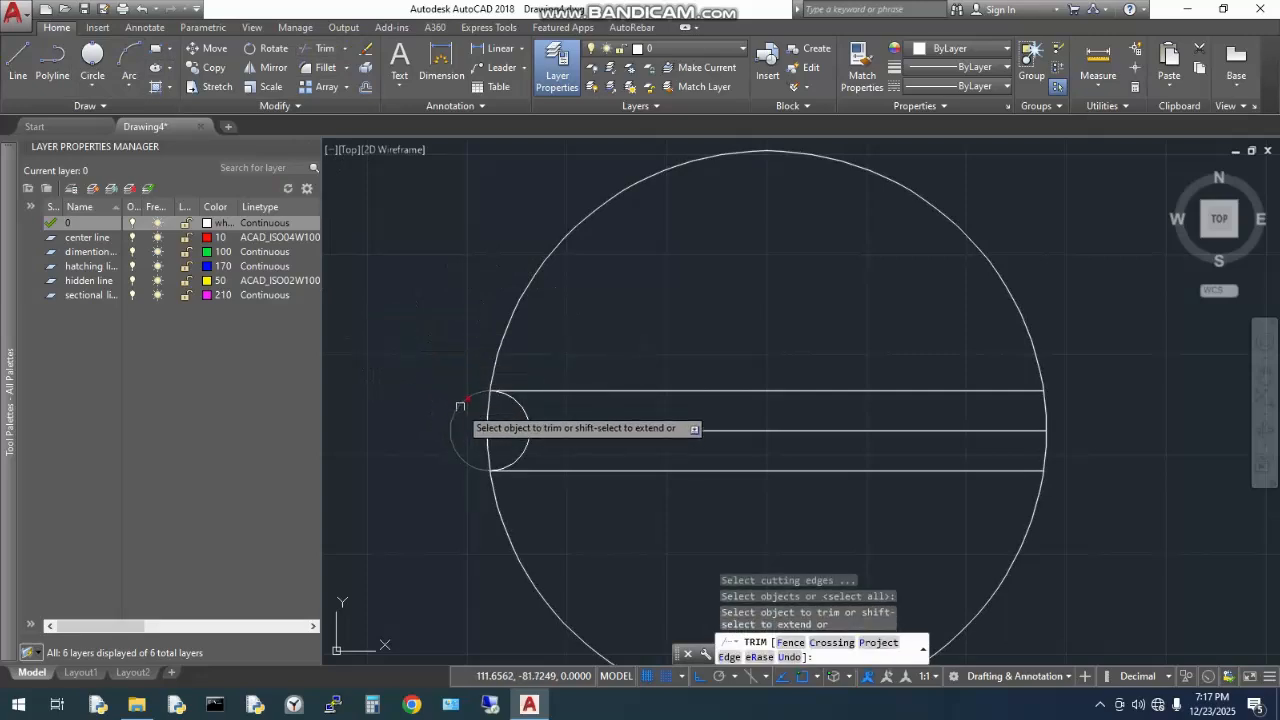
click(459, 405)
click(486, 410)
click(488, 450)
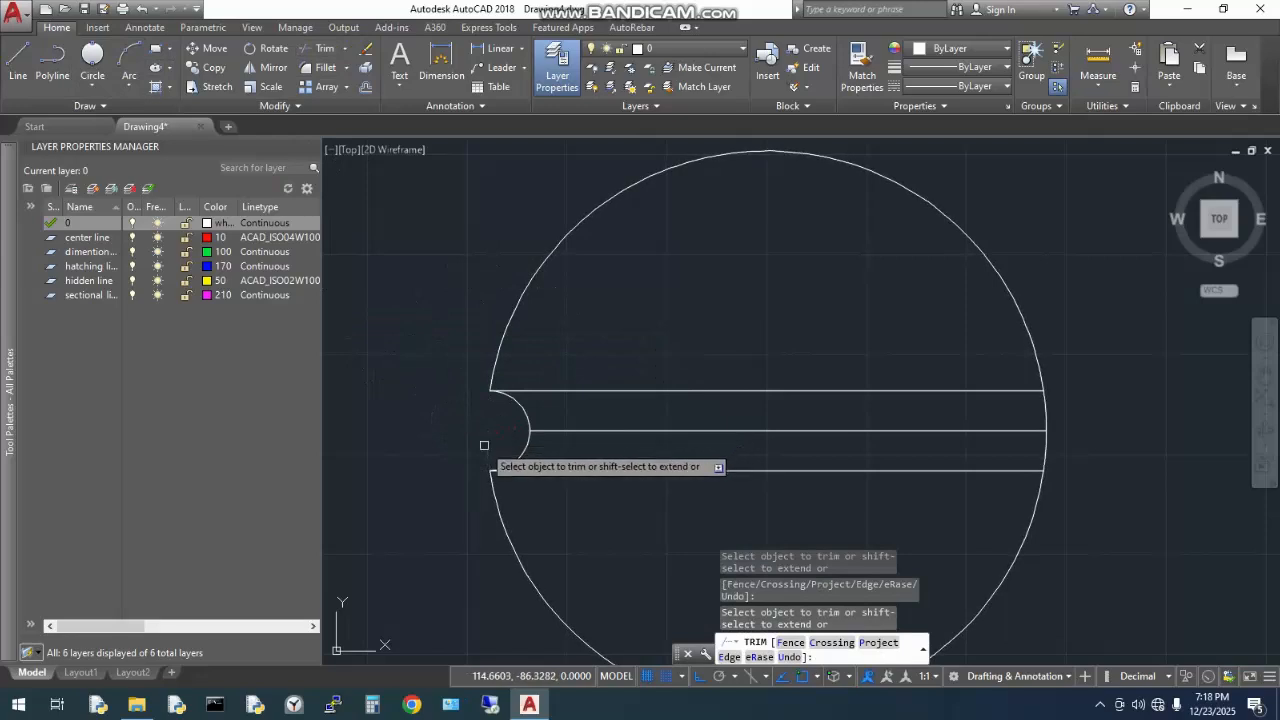
scroll(420, 370, down, 2)
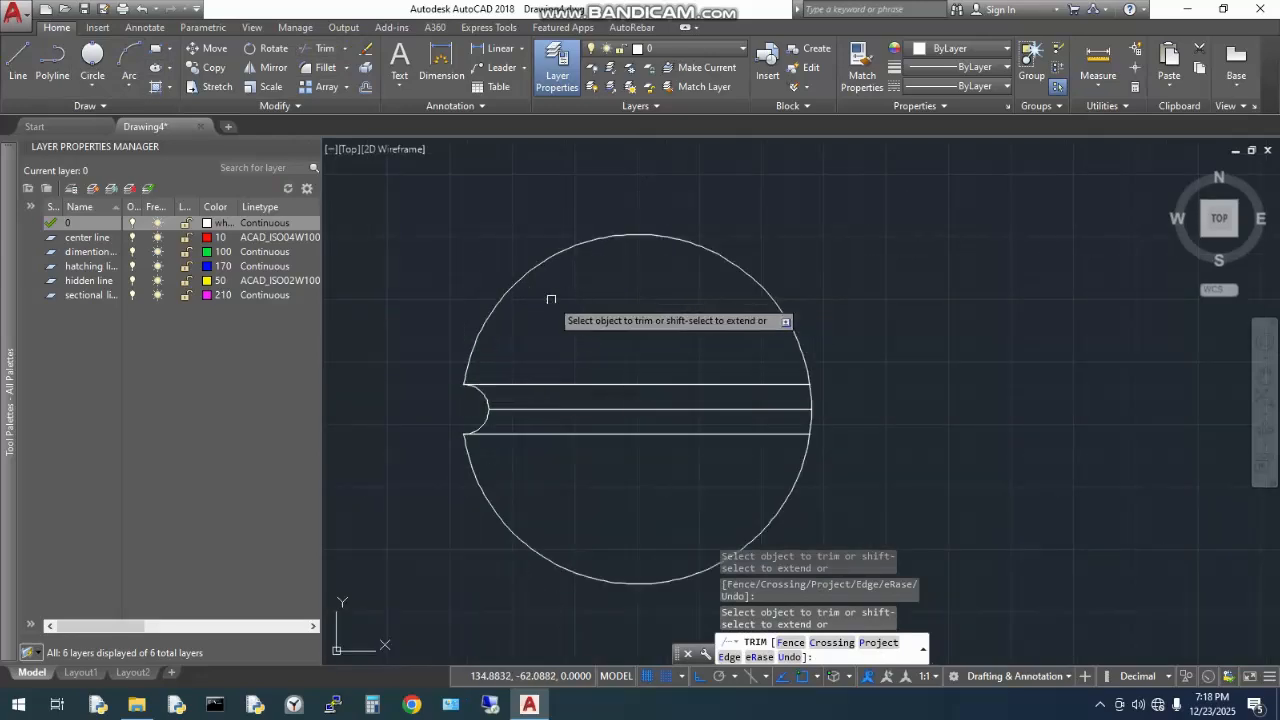
key(Escape)
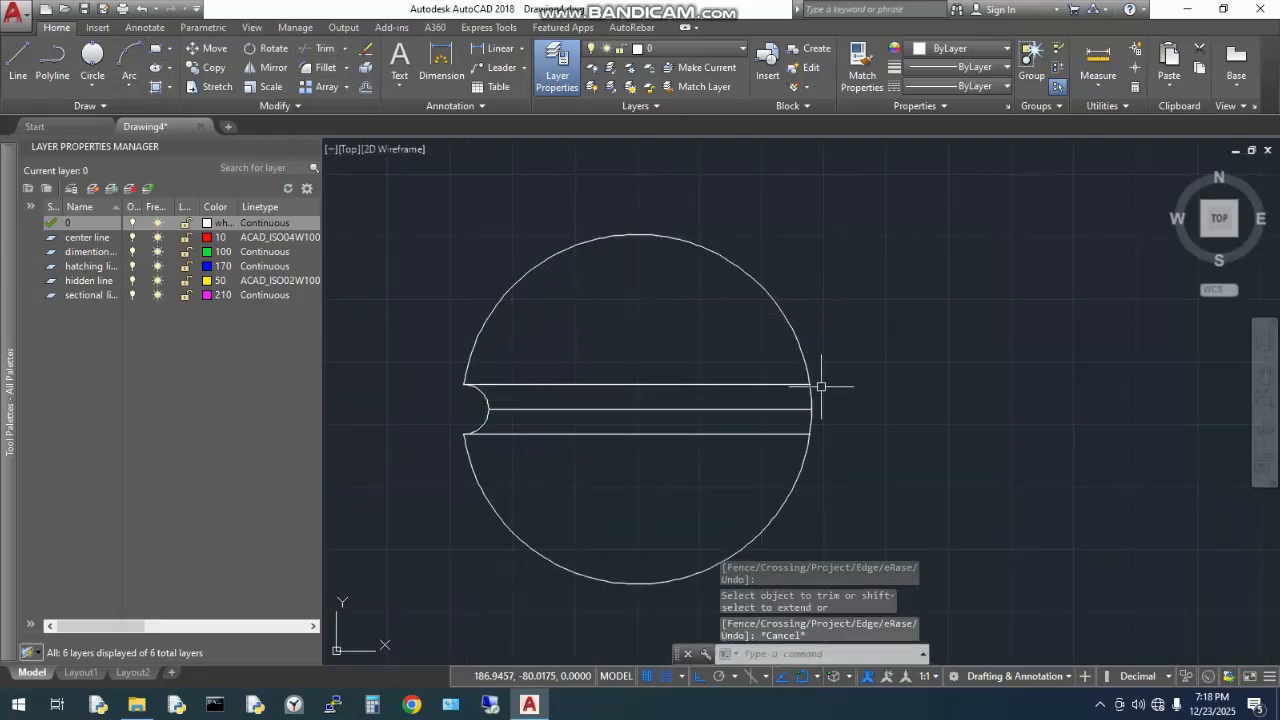
- Draw a vertical line joining the right ends of the upper and lower offset lines in the large circular section
scroll(810, 384, up, 4)
scroll(795, 405, up, 2)
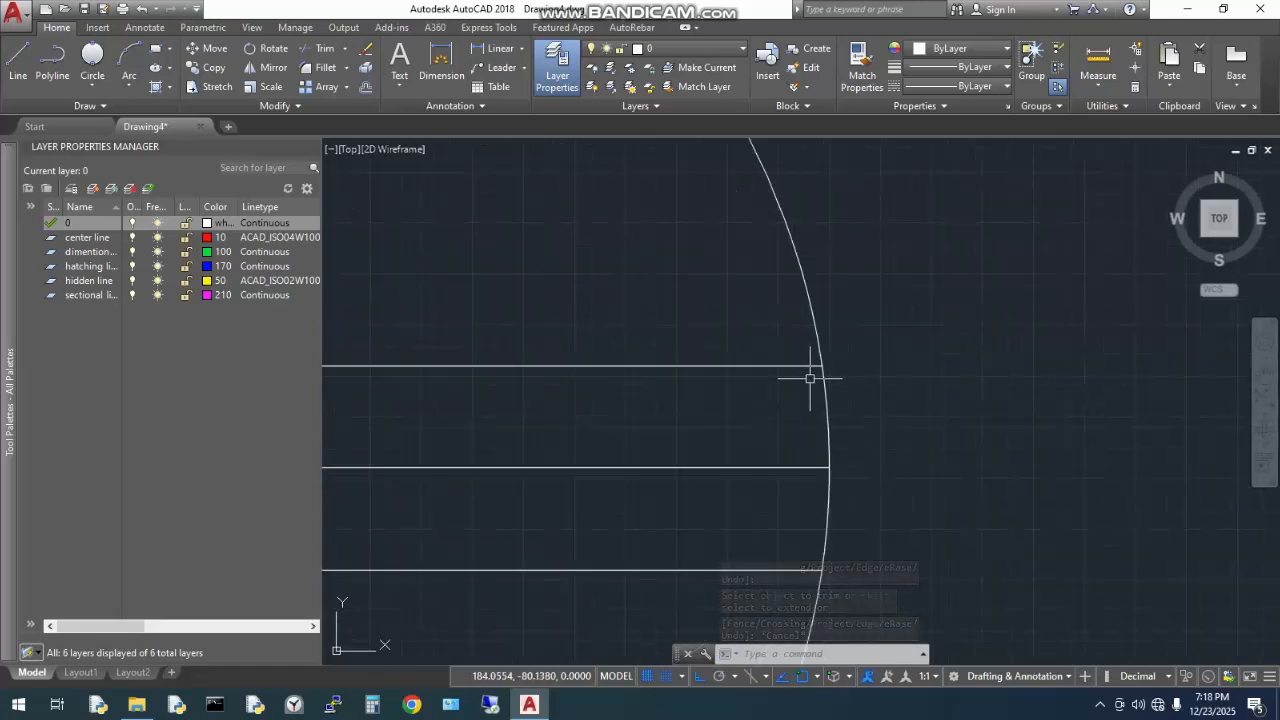
scroll(810, 378, down, 7)
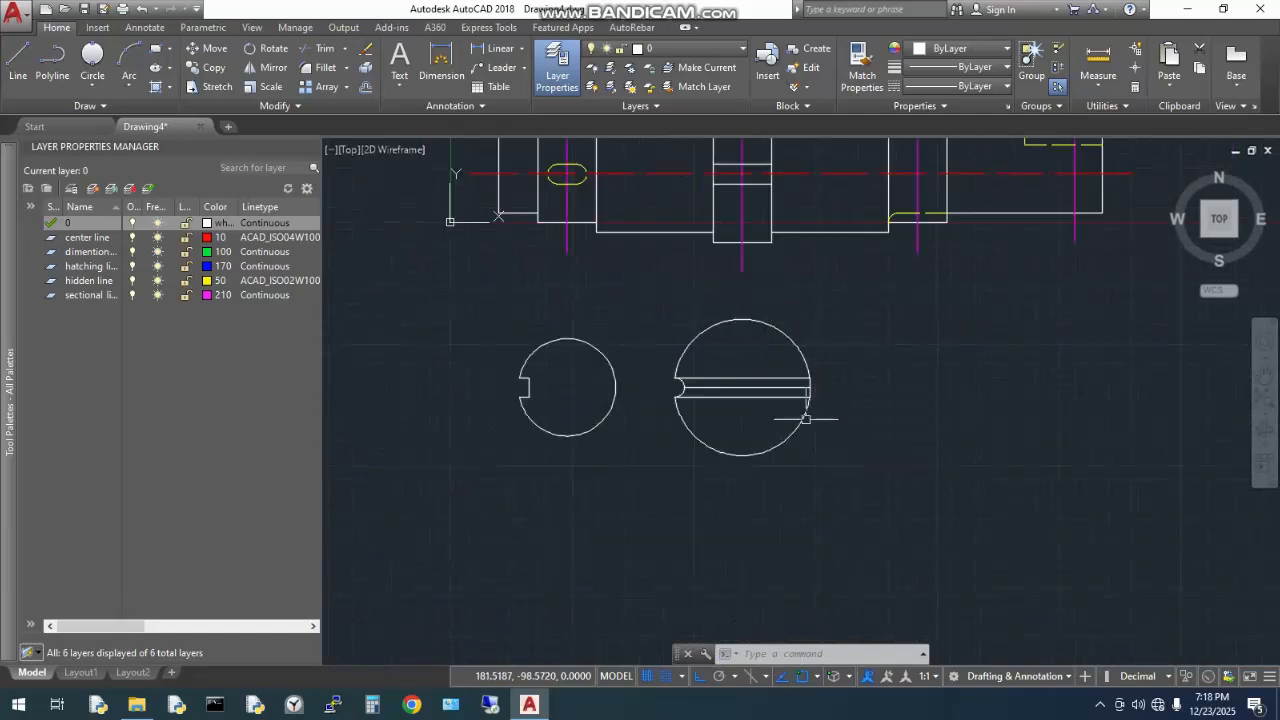
scroll(814, 378, up, 10)
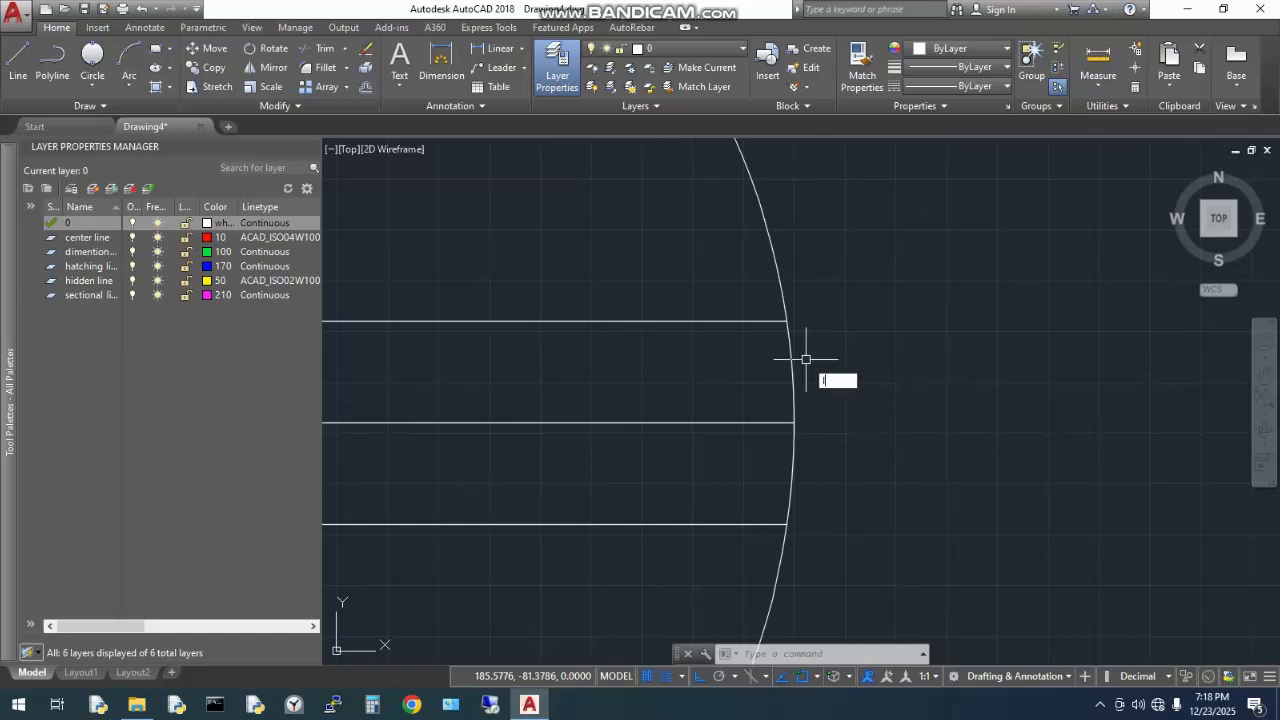
key(Return)
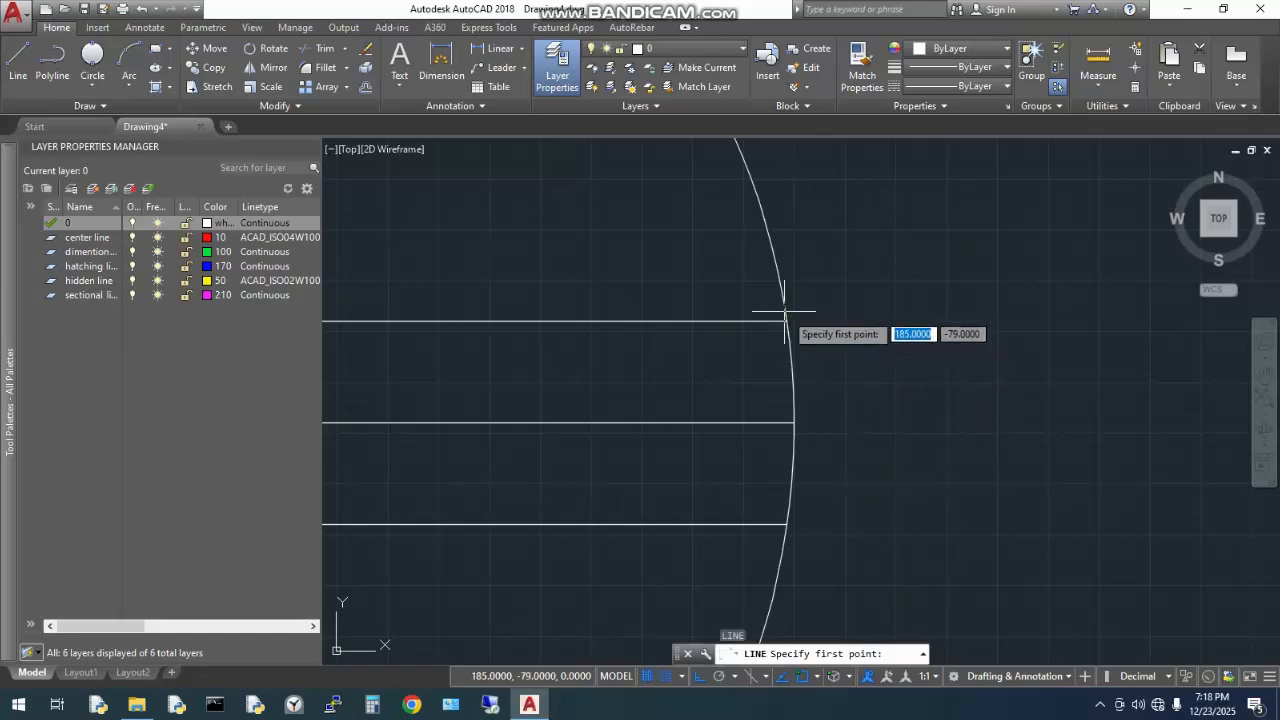
click(787, 322)
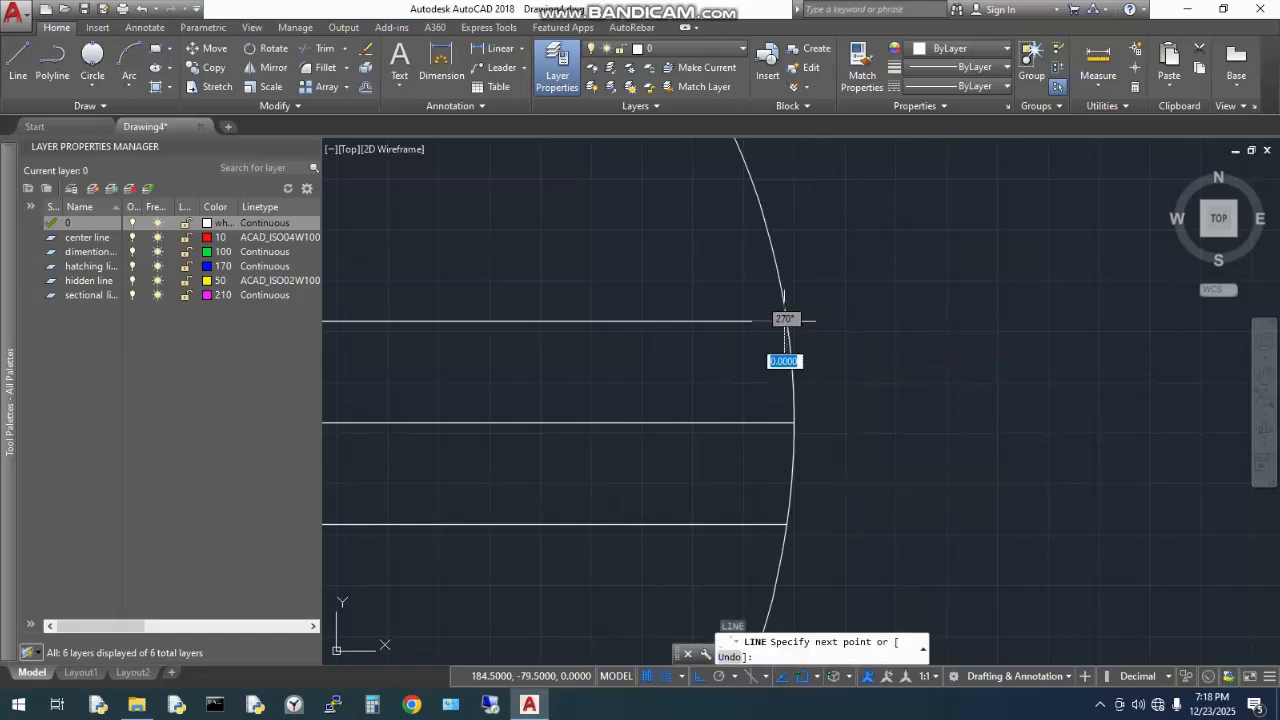
click(786, 518)
click(786, 518)
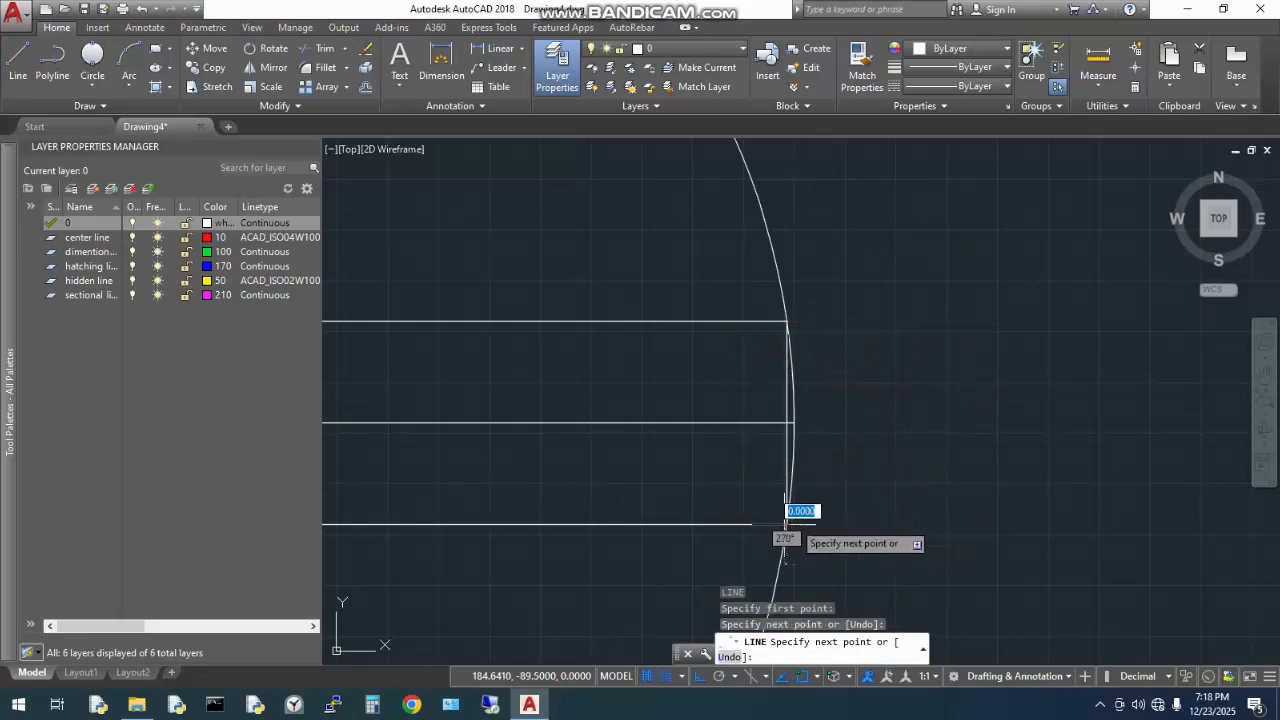
key(Escape)
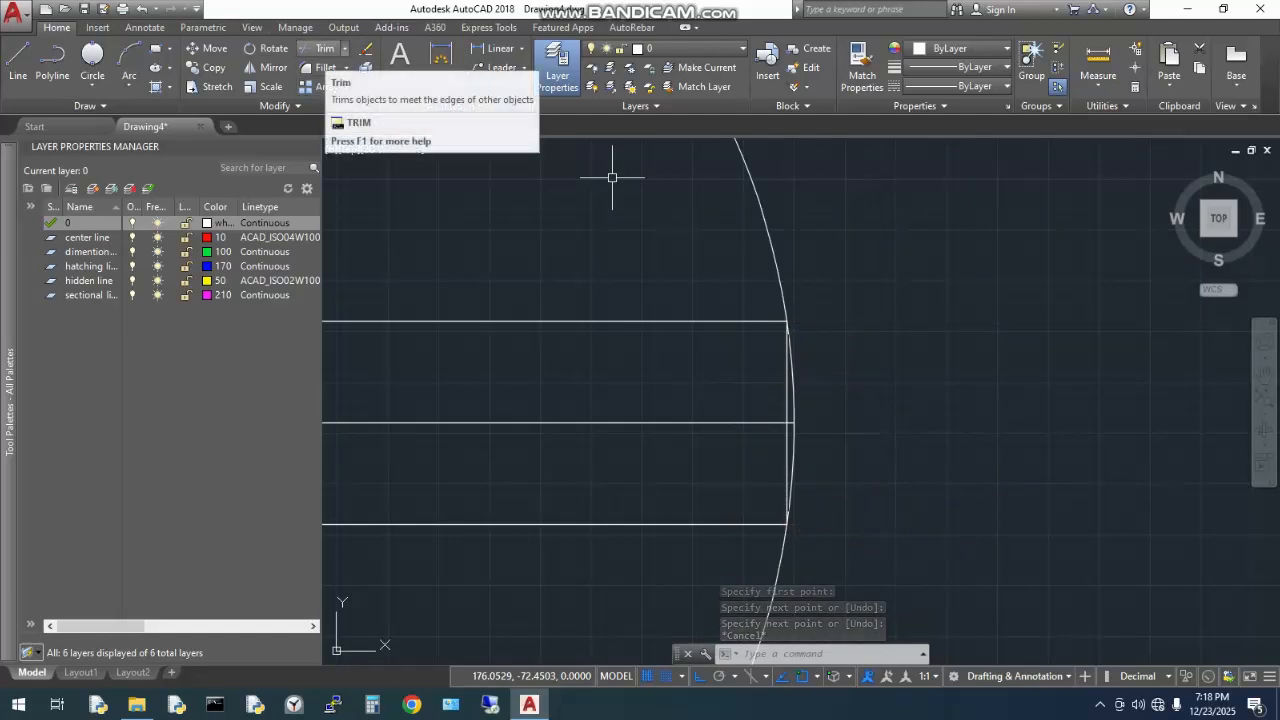
- Offset the new vertical line 5 units toward the inside of the large circle
text(o)
key(Return)
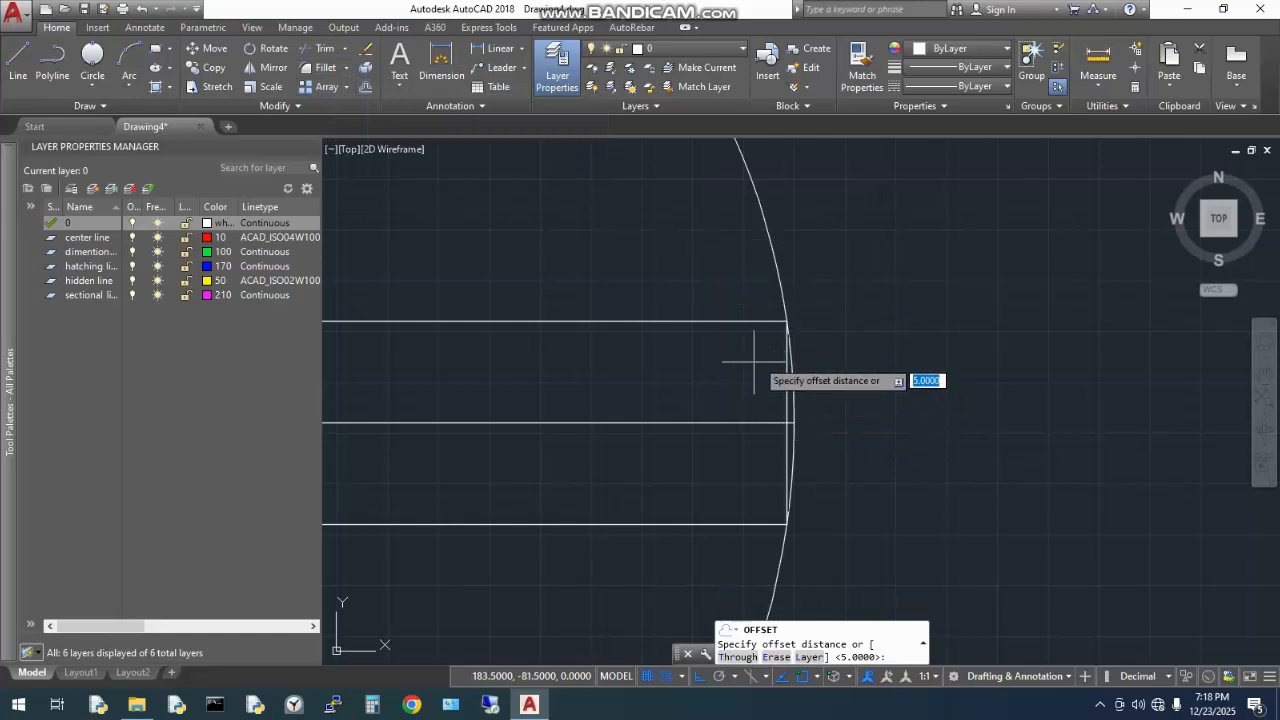
key(Return)
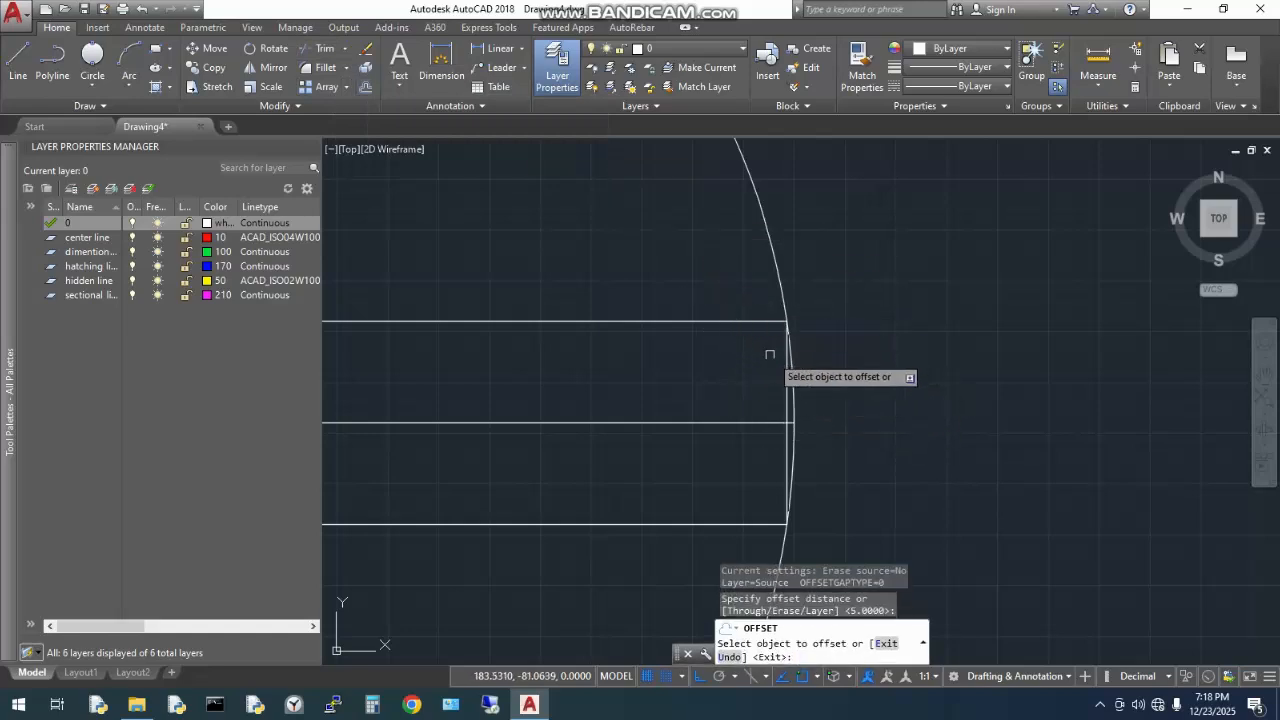
click(787, 380)
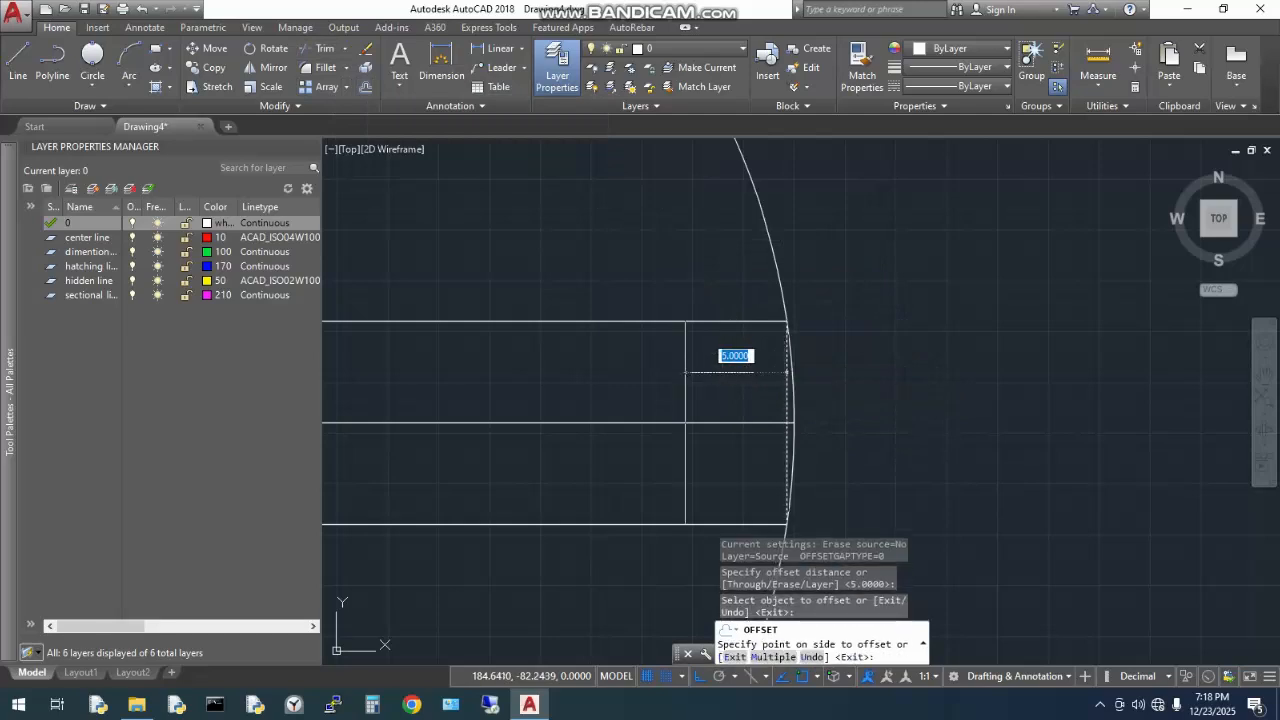
click(672, 372)
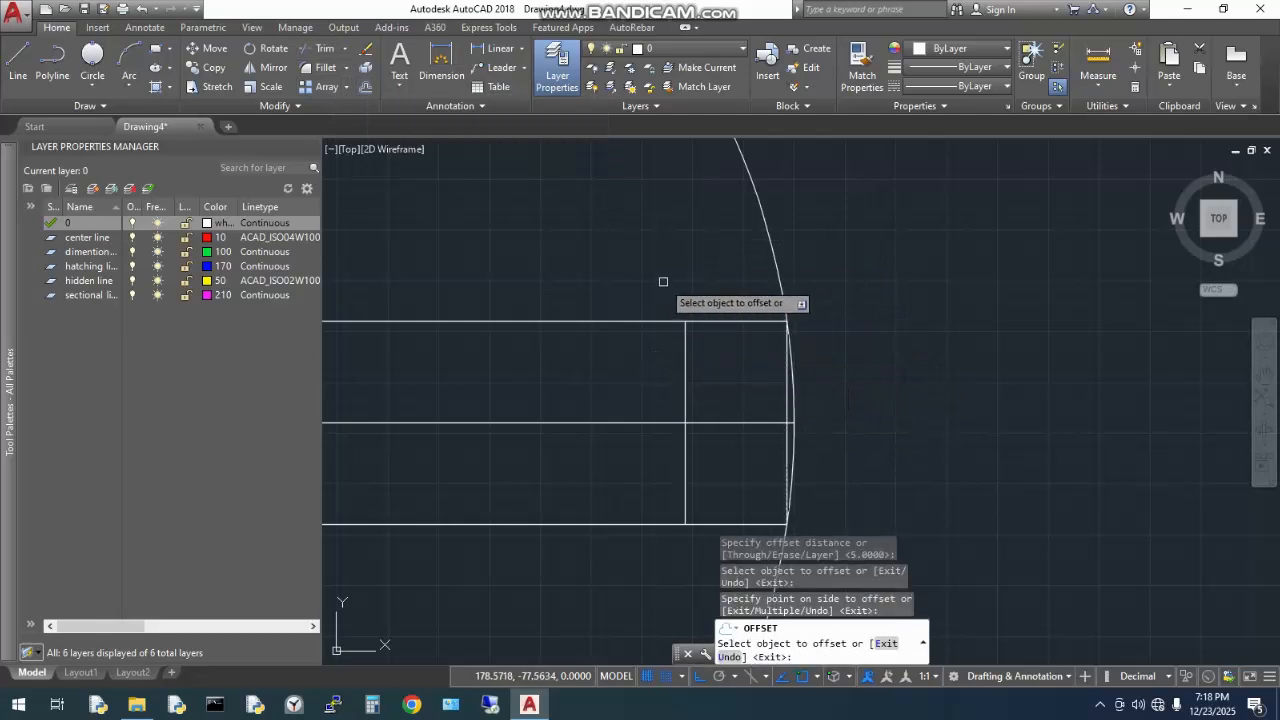
key(Escape)
- Delete the original vertical line at the circle's right edge and the right half of the horizontal middle line
click(789, 381)
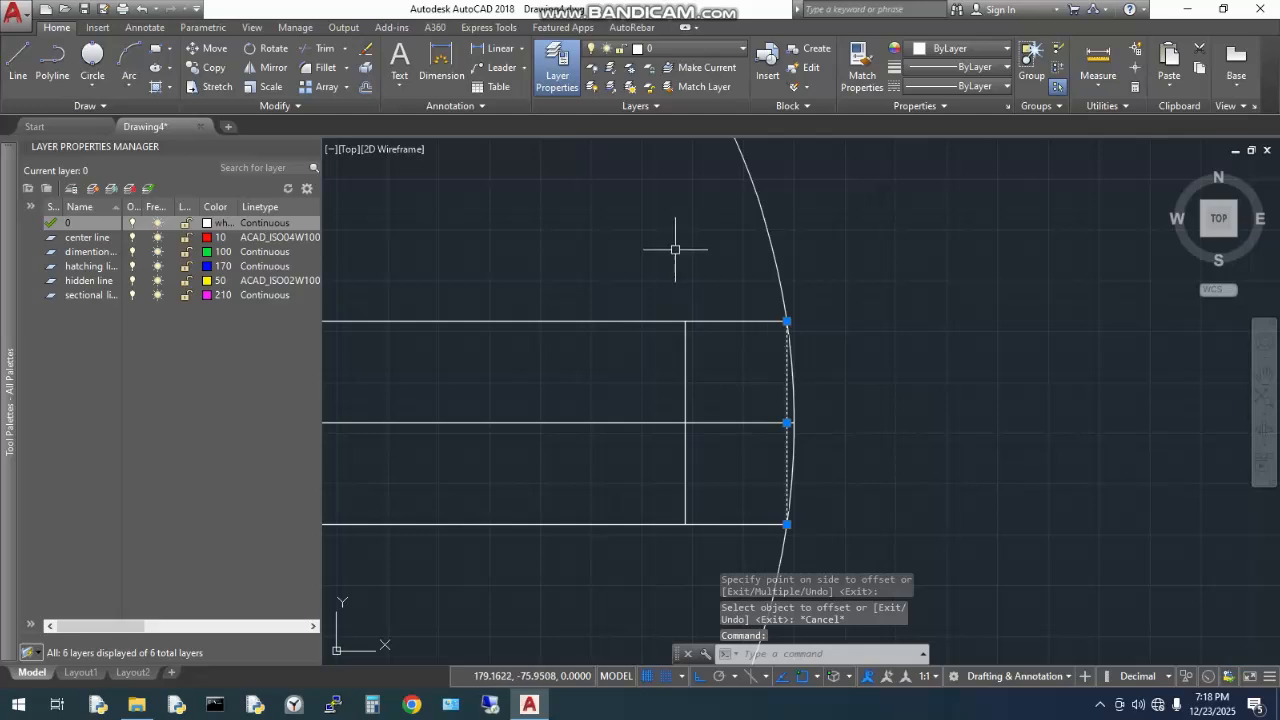
key(Delete)
click(744, 423)
key(Delete)
- Delete the left halves of the upper, middle and lower horizontal lines inside the large circle
scroll(680, 415, down, 4)
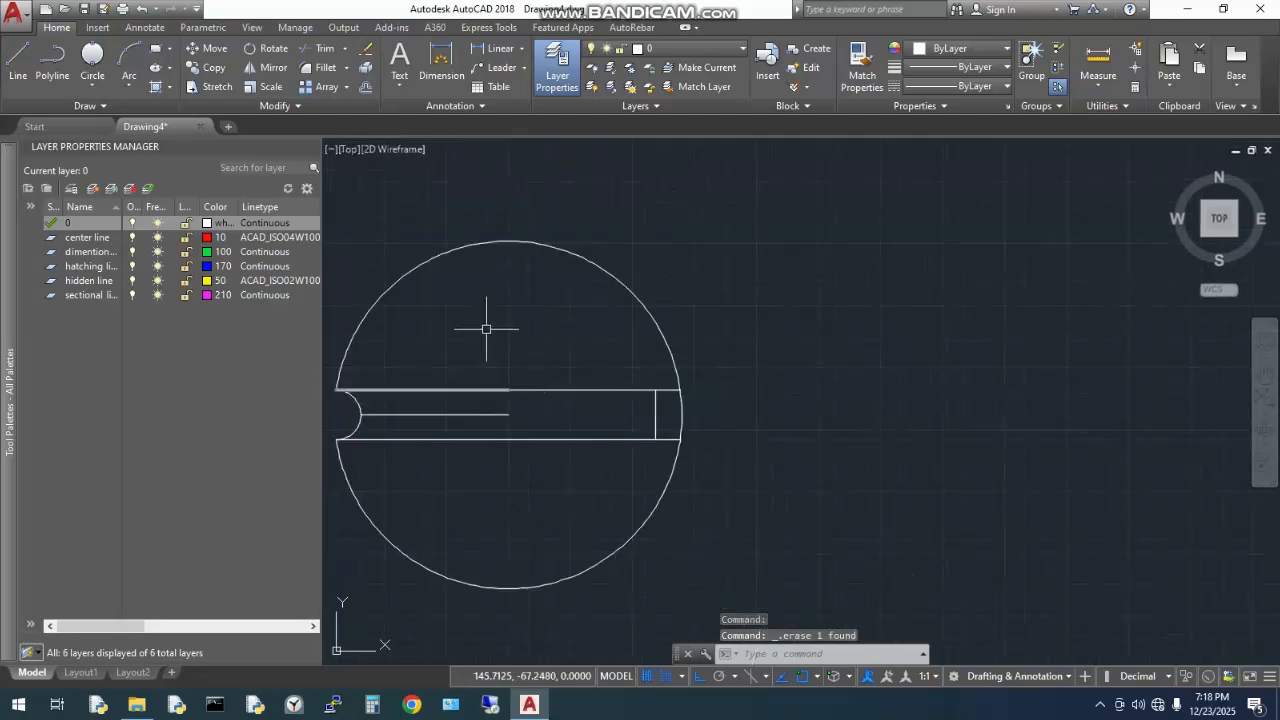
click(433, 380)
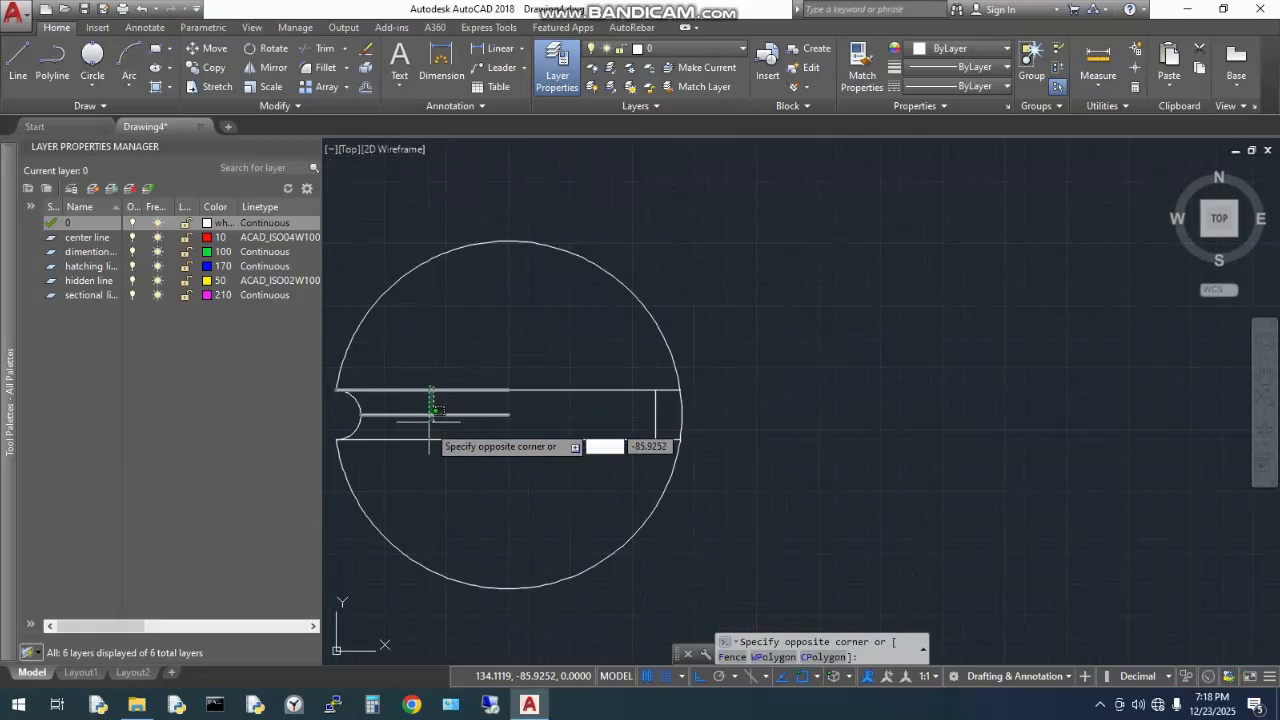
click(454, 293)
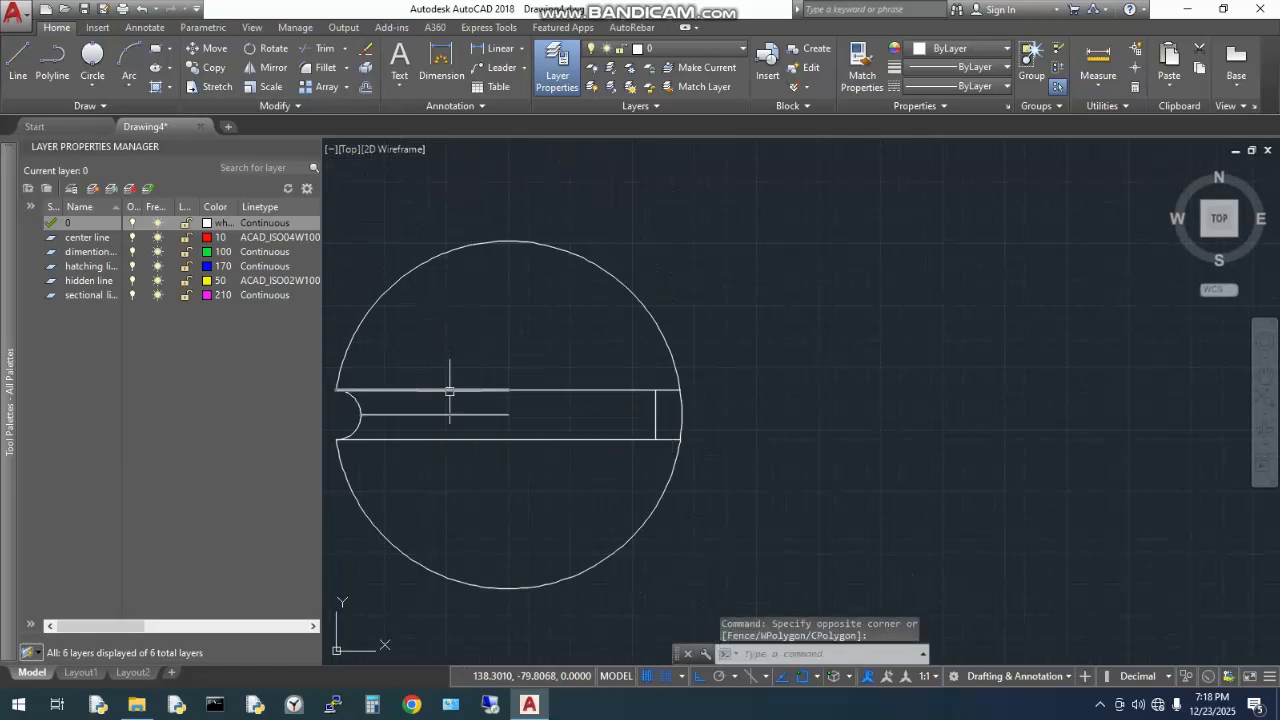
click(449, 391)
key(Delete)
click(443, 415)
key(Delete)
click(443, 438)
key(Delete)
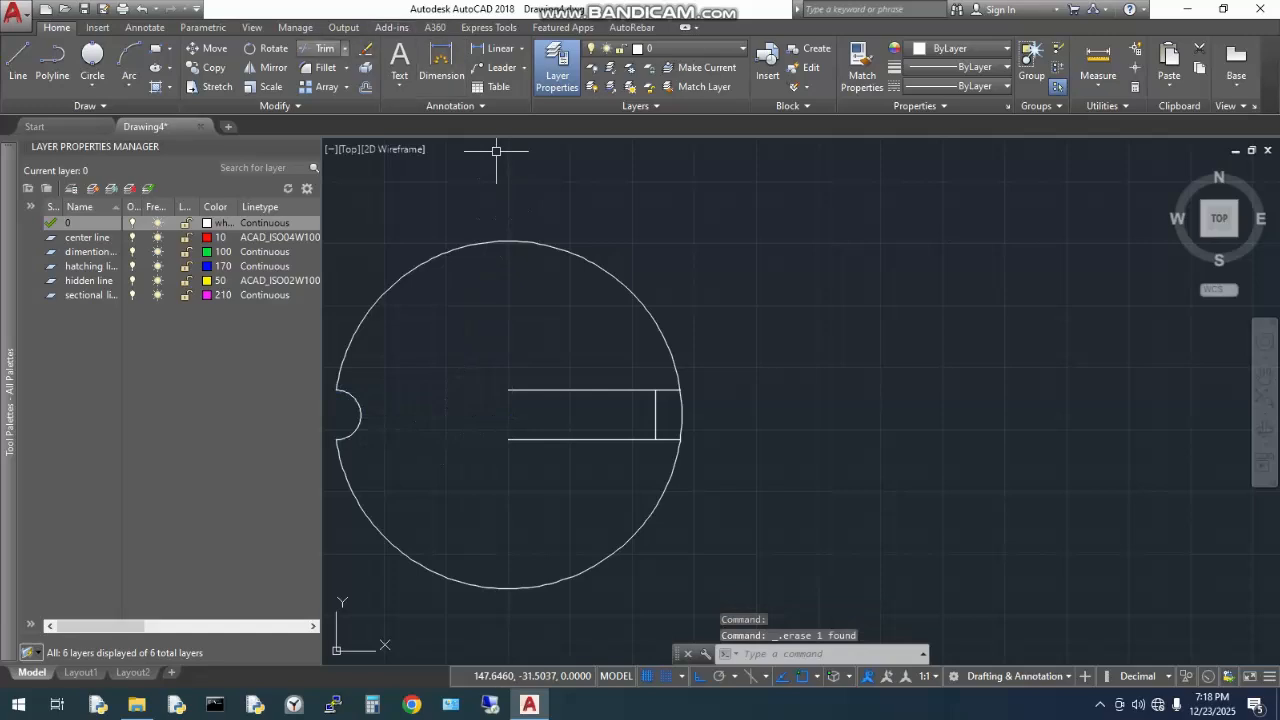
- Trim the horizontal lines inside the offset vertical line and the circle's arc across the slot, leaving a rectangular keyway notch on the right
click(320, 48)
key(Return)
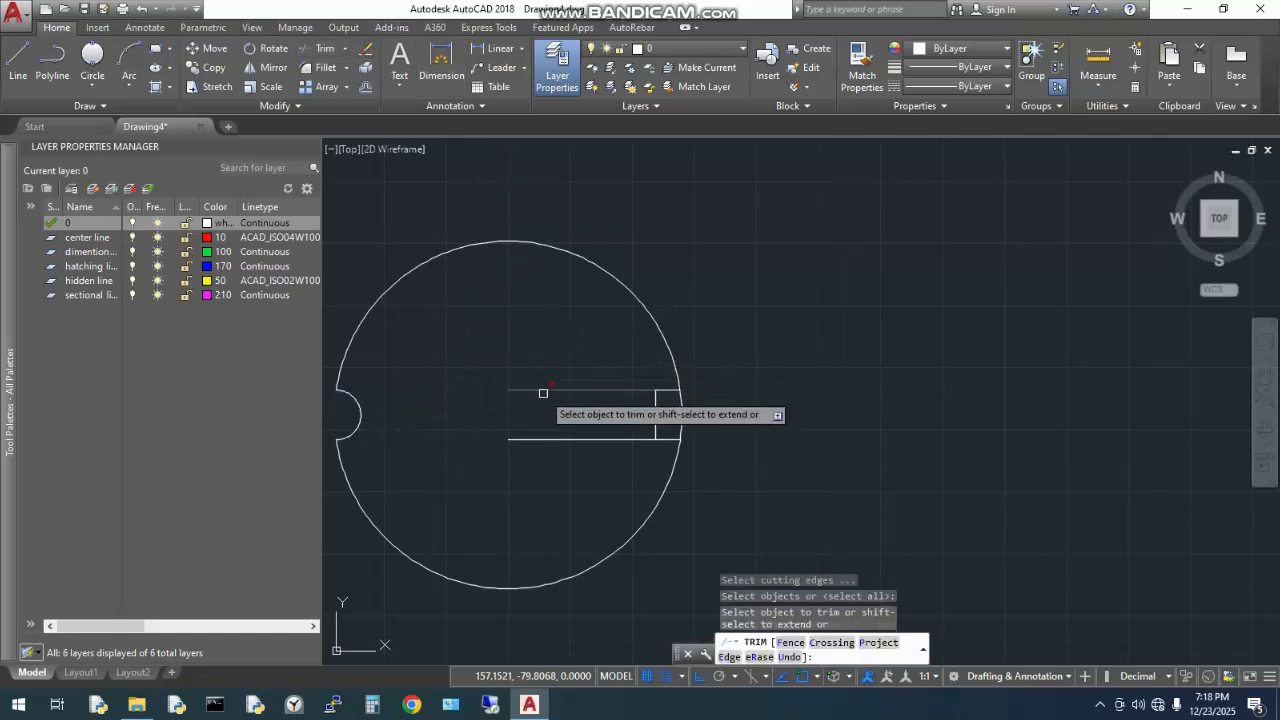
click(543, 389)
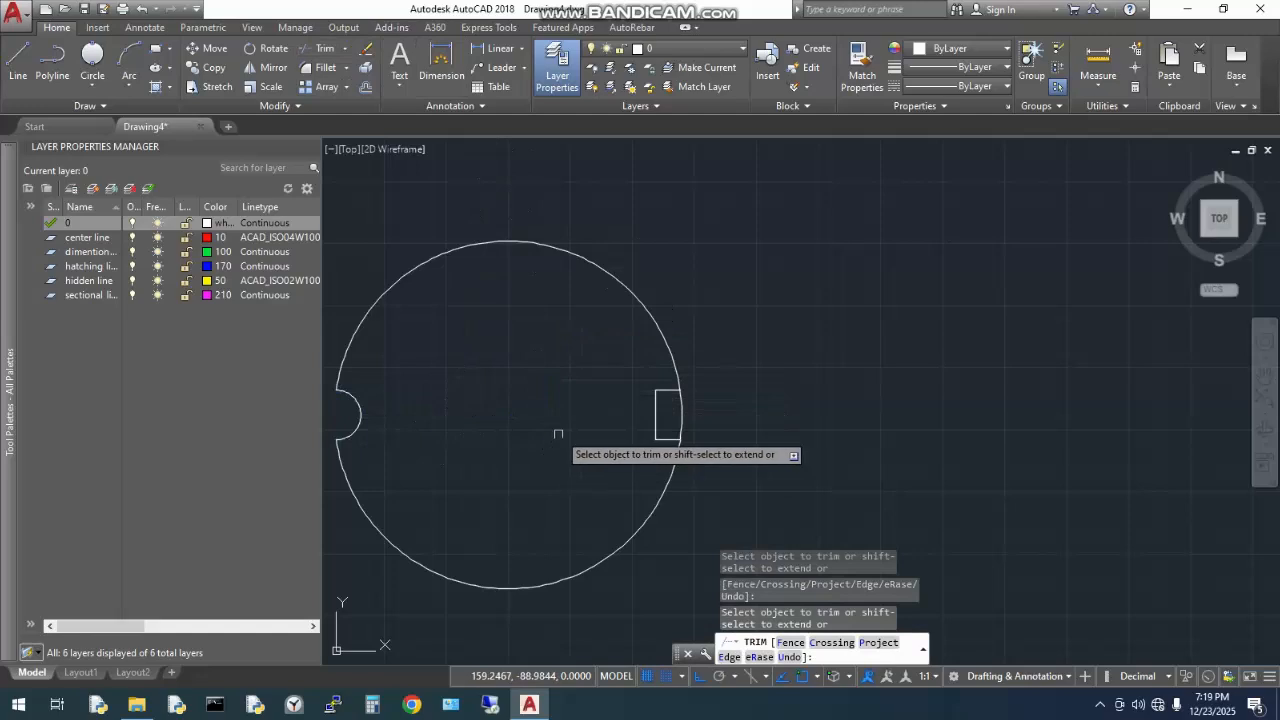
click(679, 415)
scroll(563, 423, up, 1)
scroll(563, 423, down, 4)
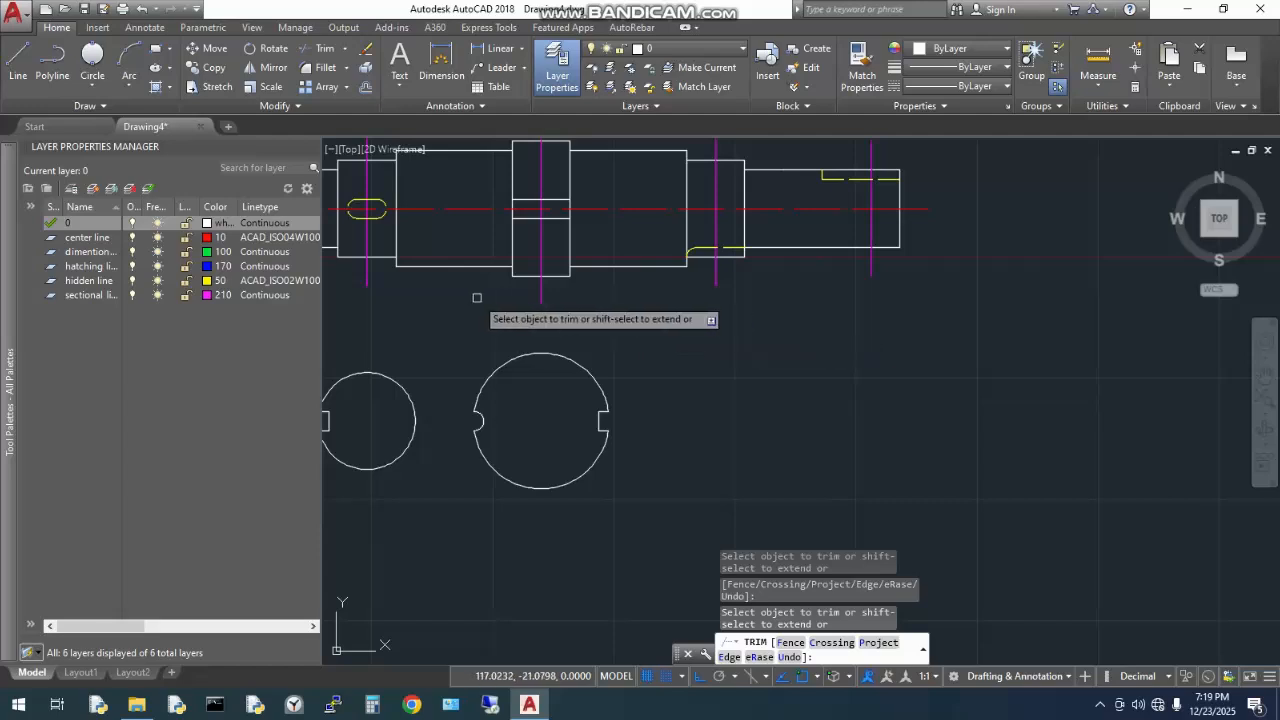
key(Escape)
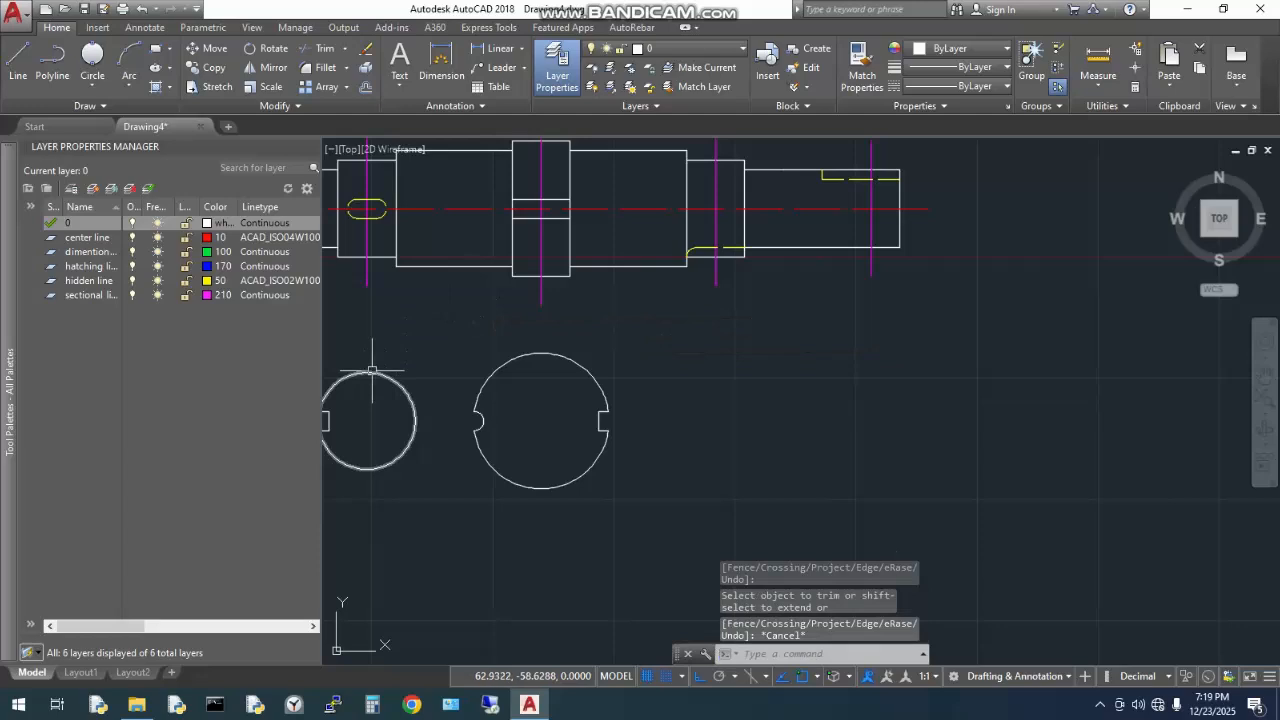
- Copy the first notched circular section from its center to a point directly below the third sectional line, level with the other sections
middle_drag(429, 349, 545, 342)
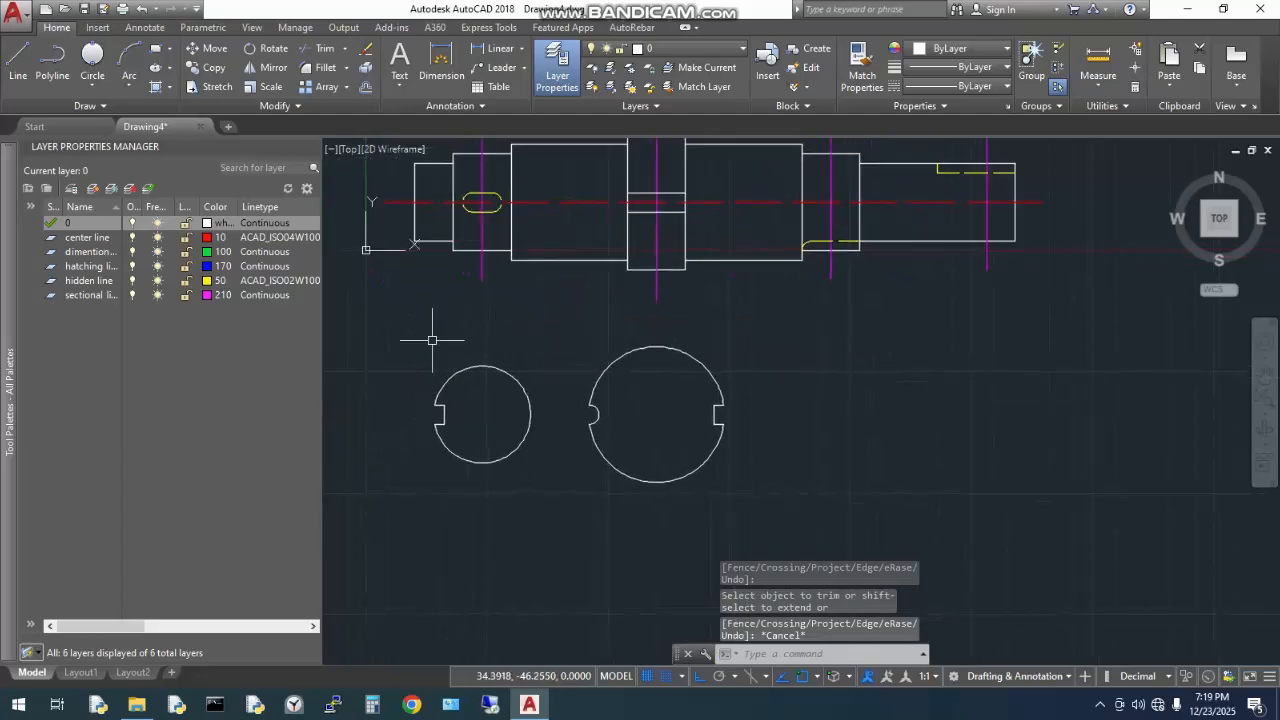
click(399, 348)
click(542, 466)
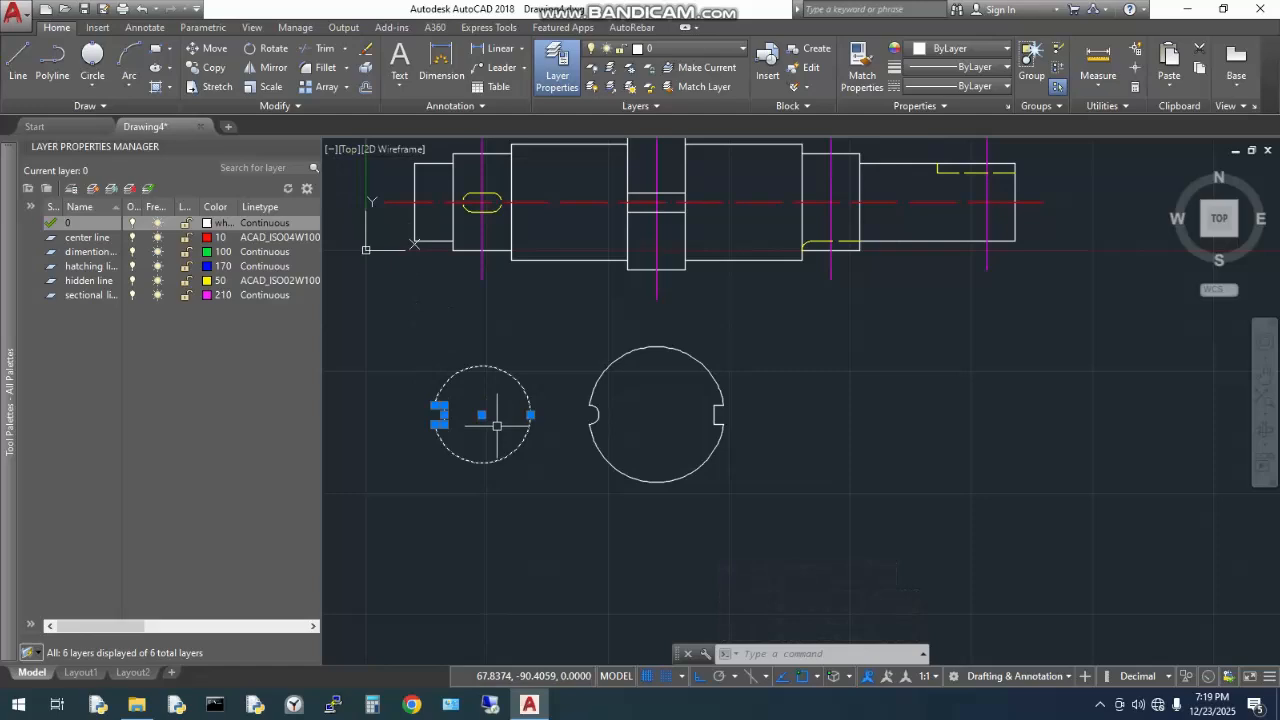
text(o)
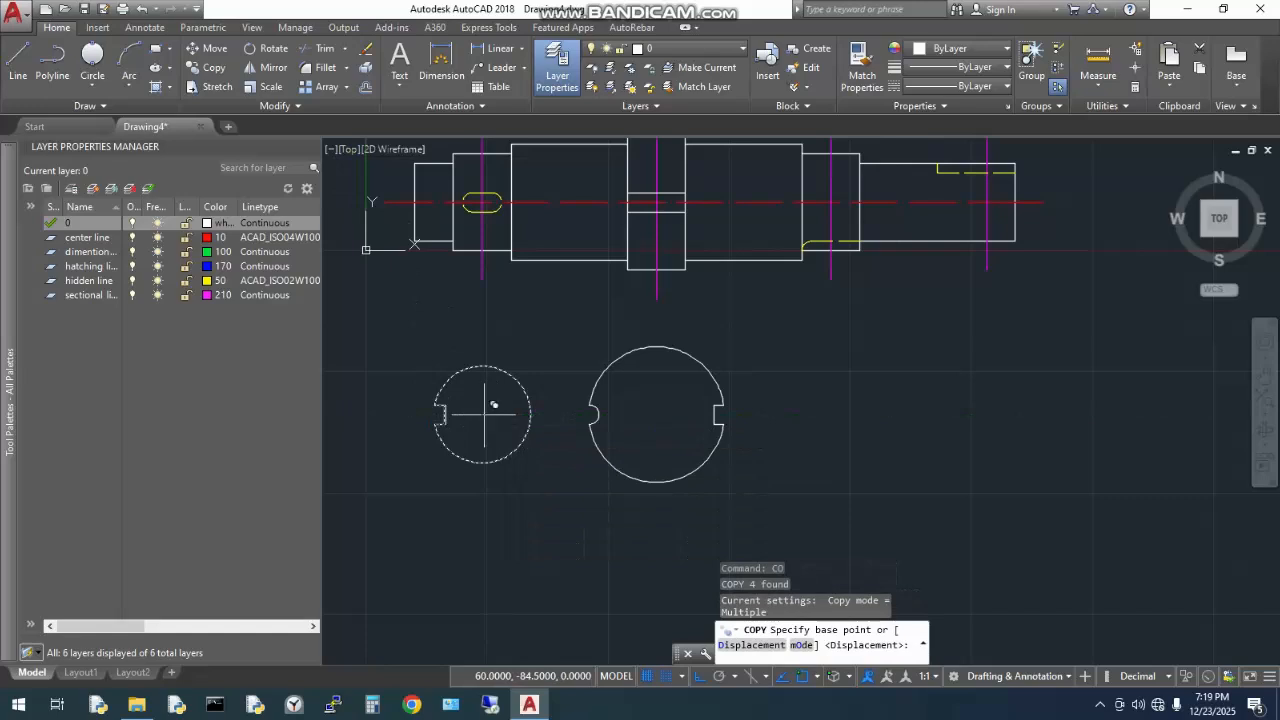
click(482, 414)
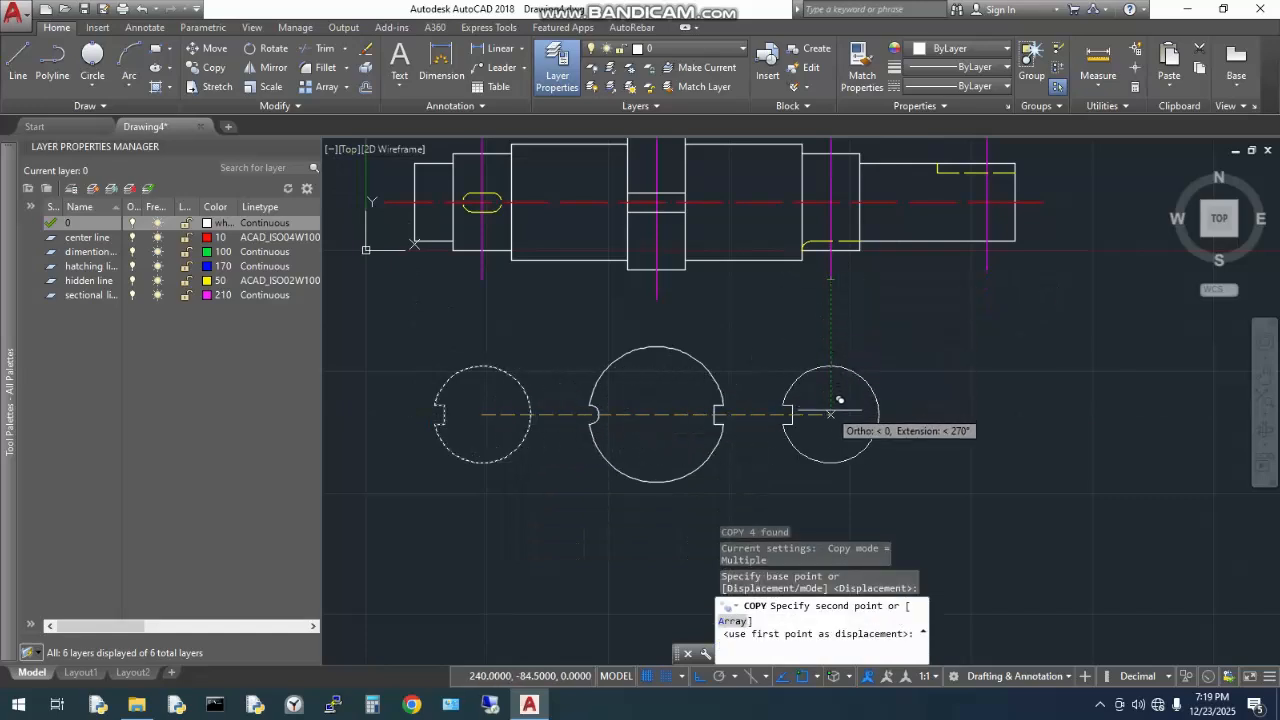
click(830, 413)
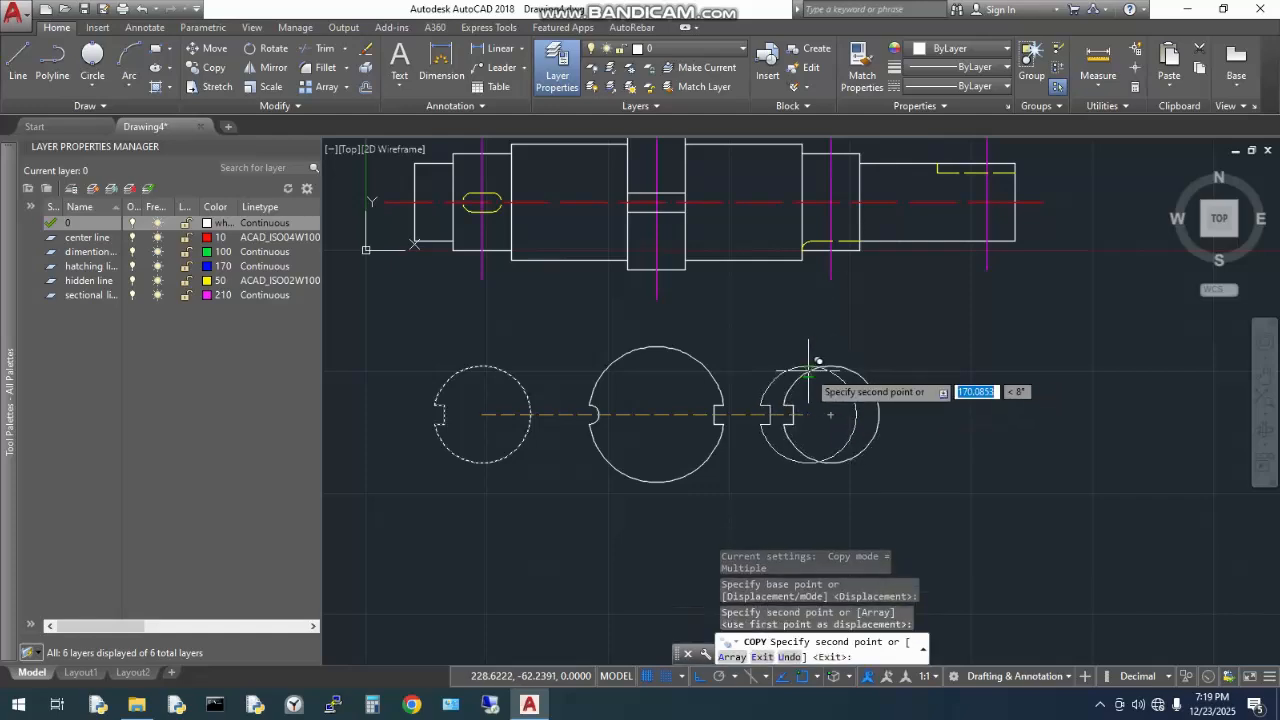
key(Escape)
- Rotate the copied section 90° counterclockwise about its center so that its keyway notch faces down
click(767, 345)
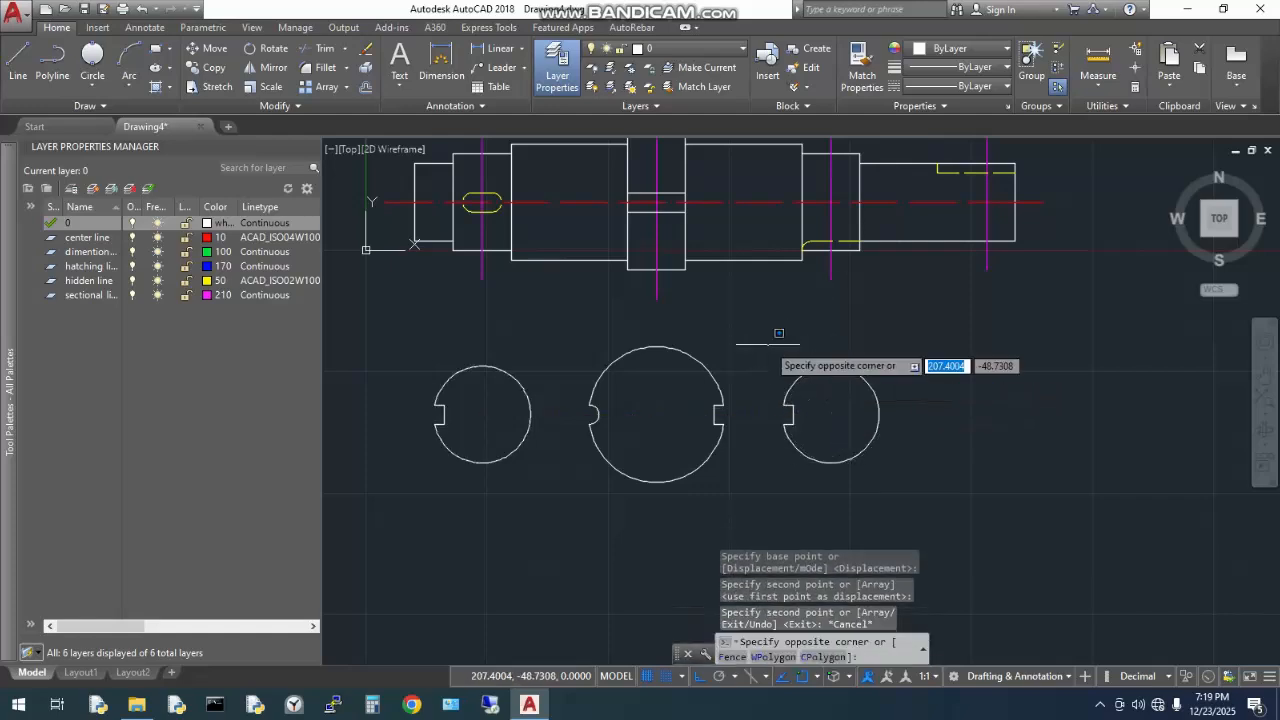
click(893, 470)
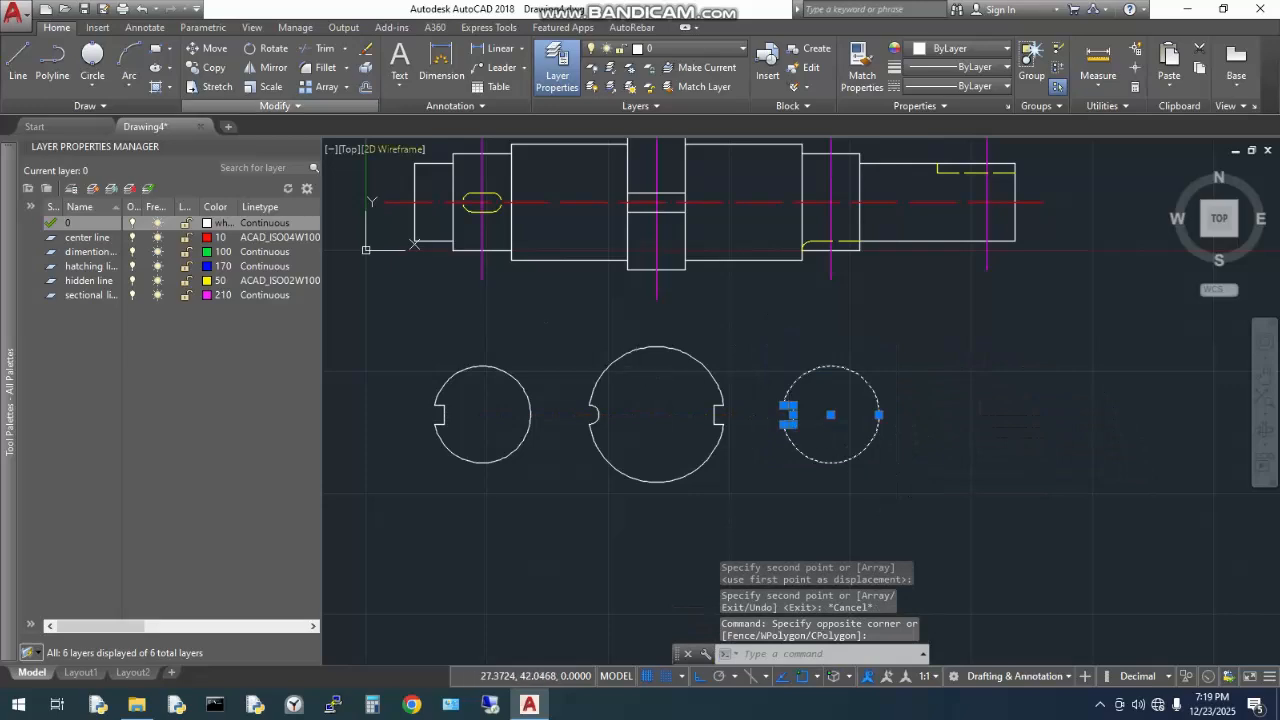
click(266, 48)
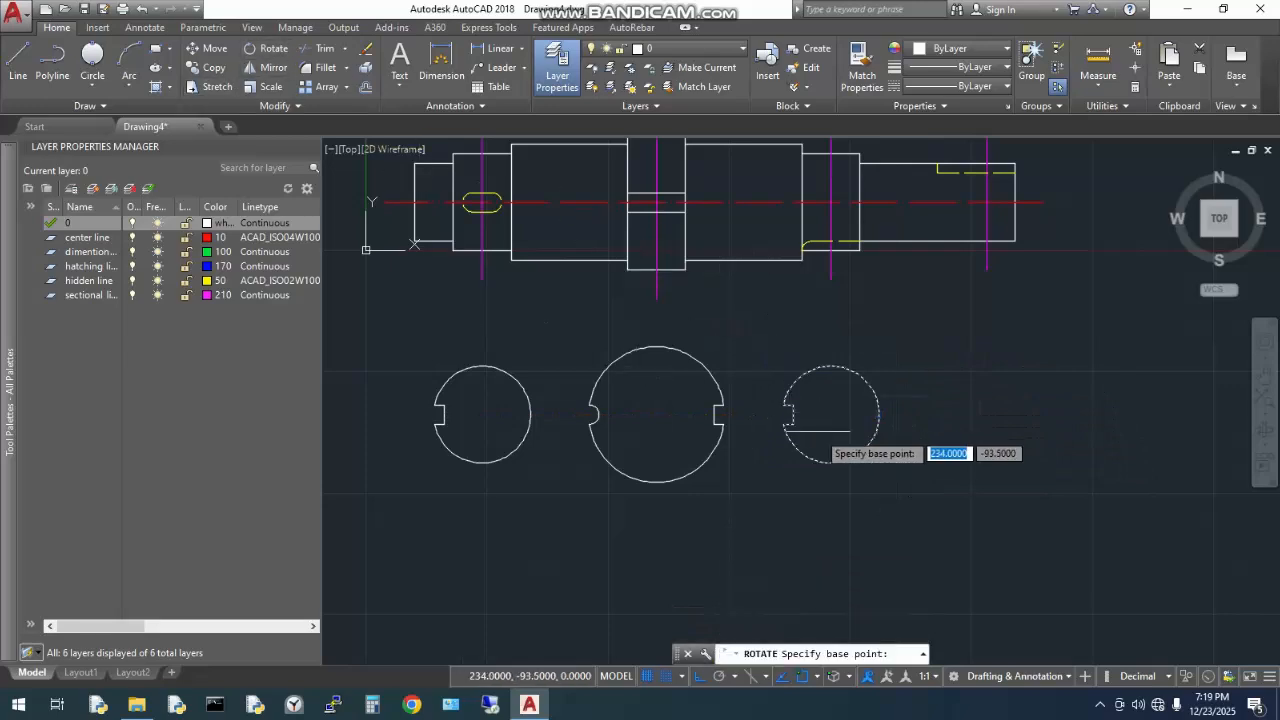
click(830, 414)
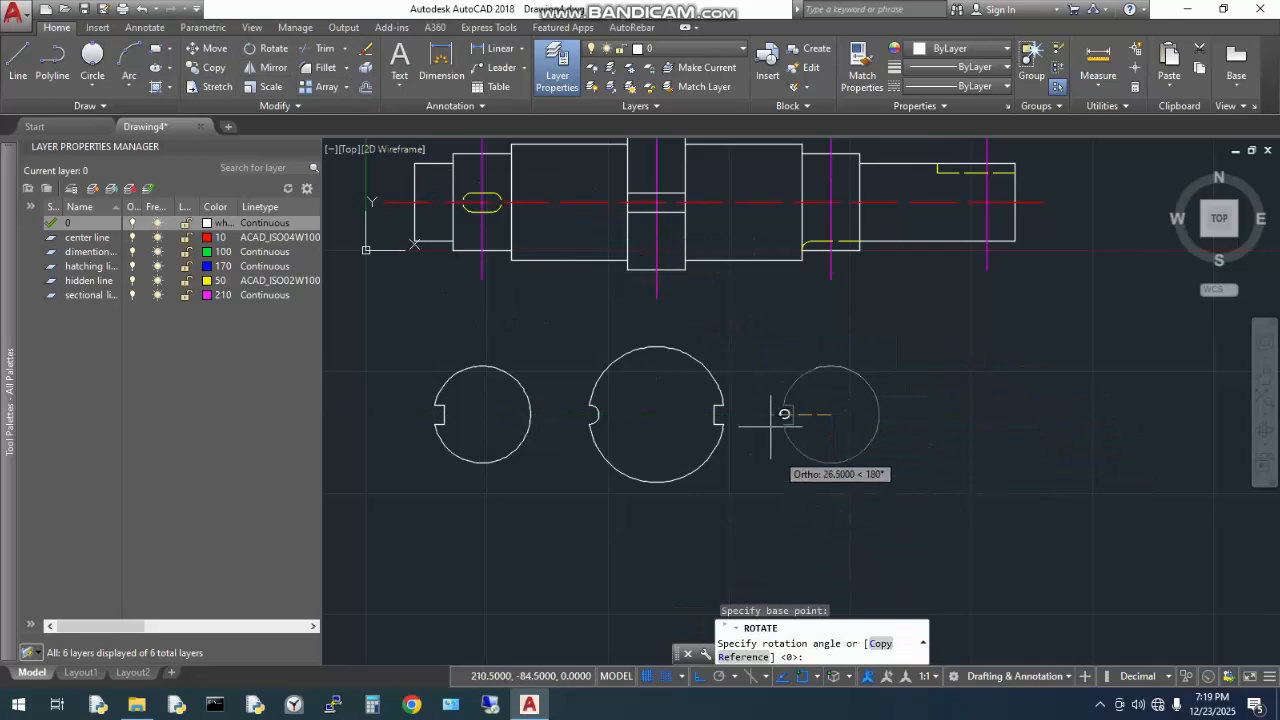
click(821, 319)
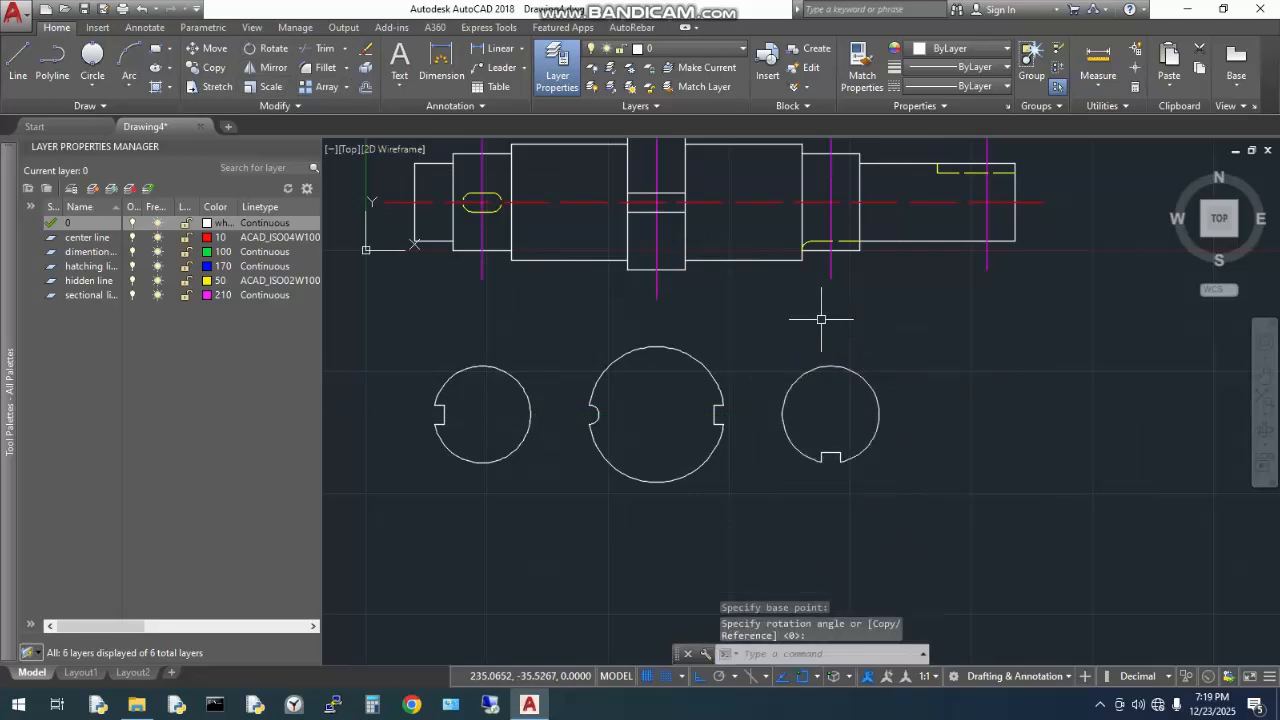
key(Escape)
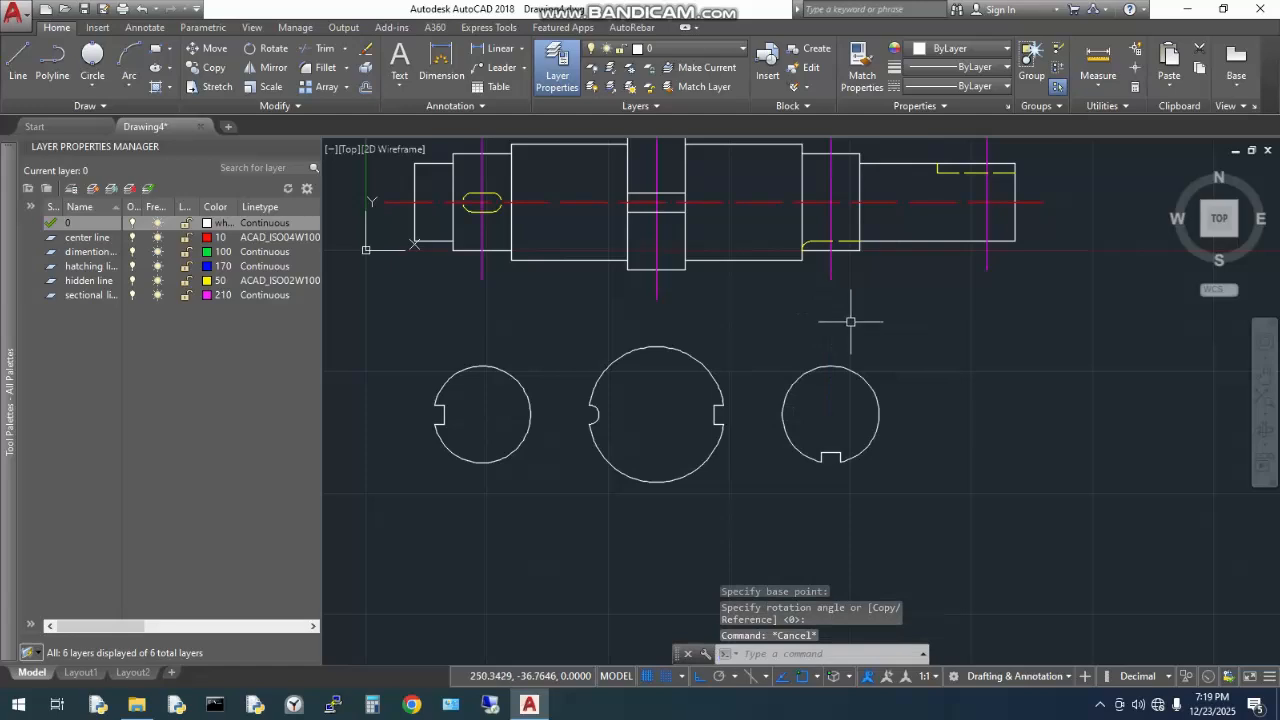
middle_drag(850, 322, 742, 339)
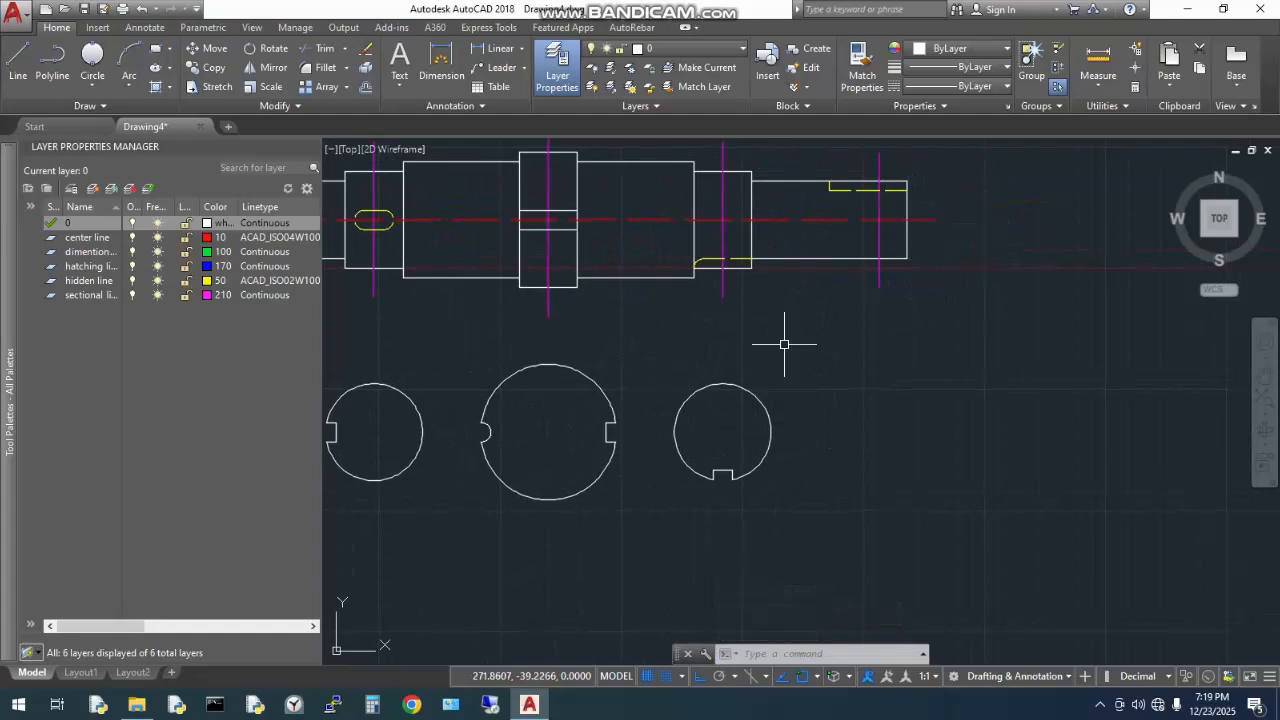
middle_drag(786, 343, 886, 354)
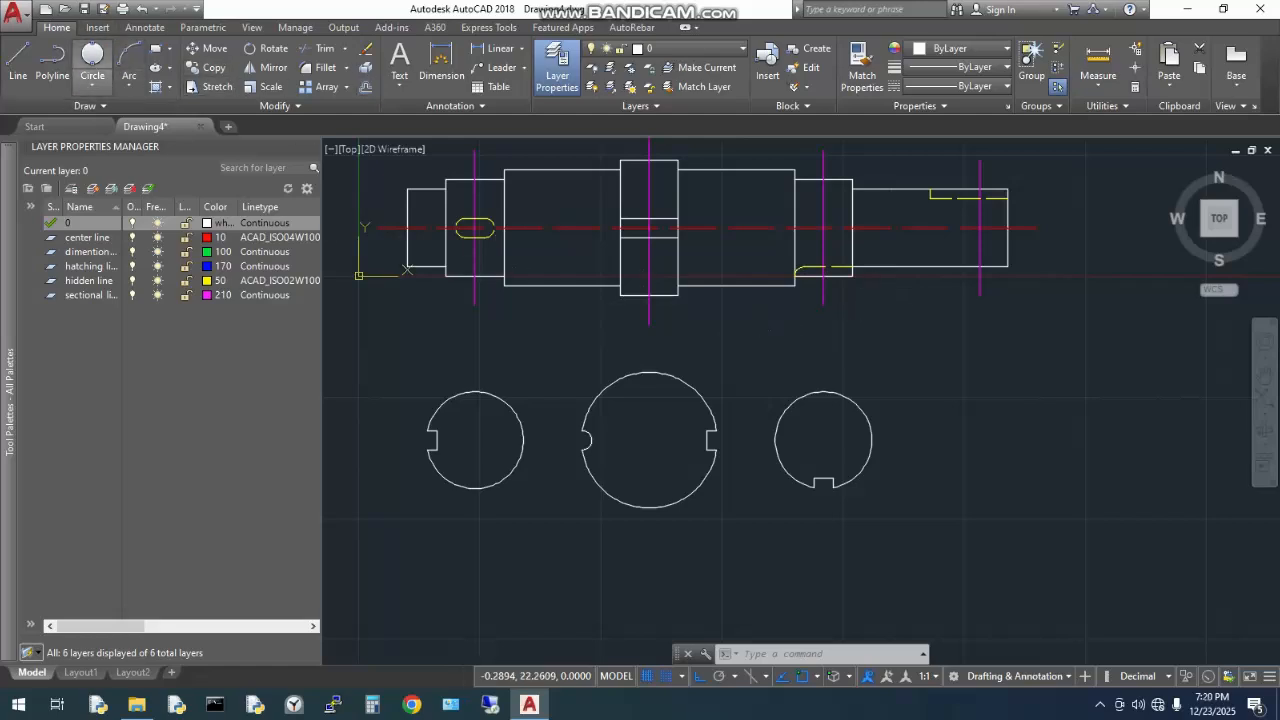
click(92, 84)
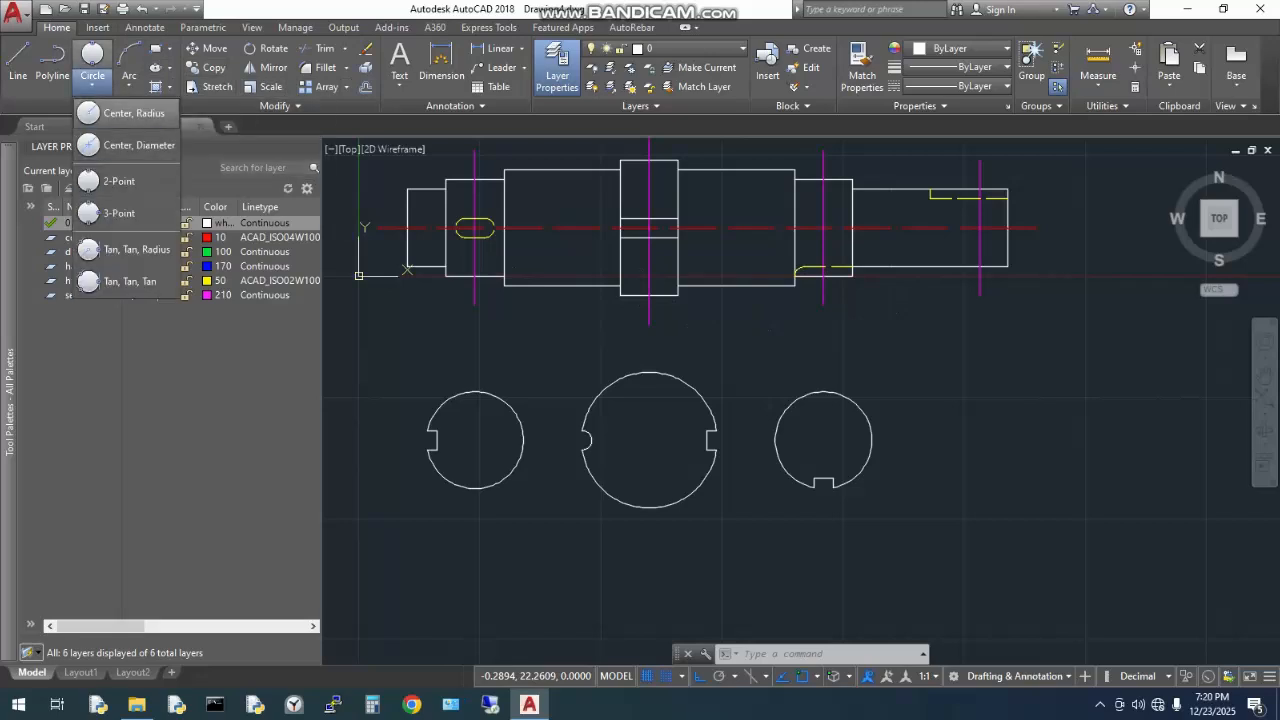
click(110, 114)
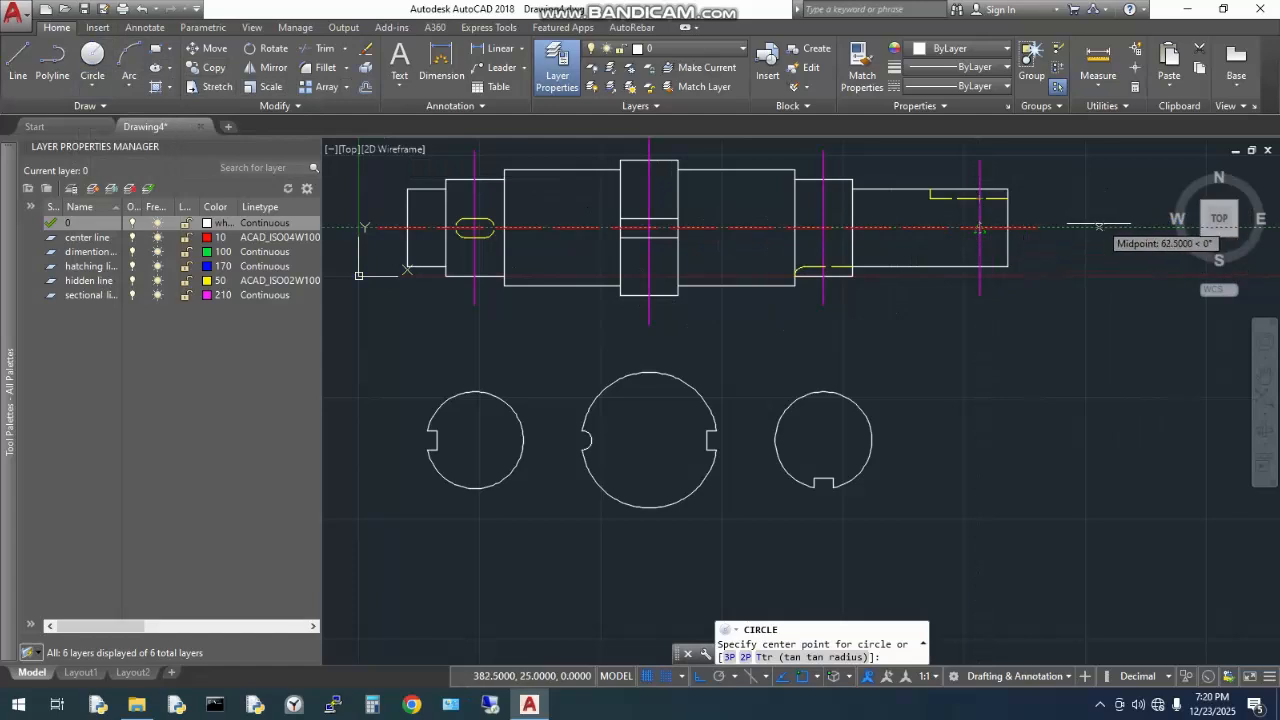
key(Escape)
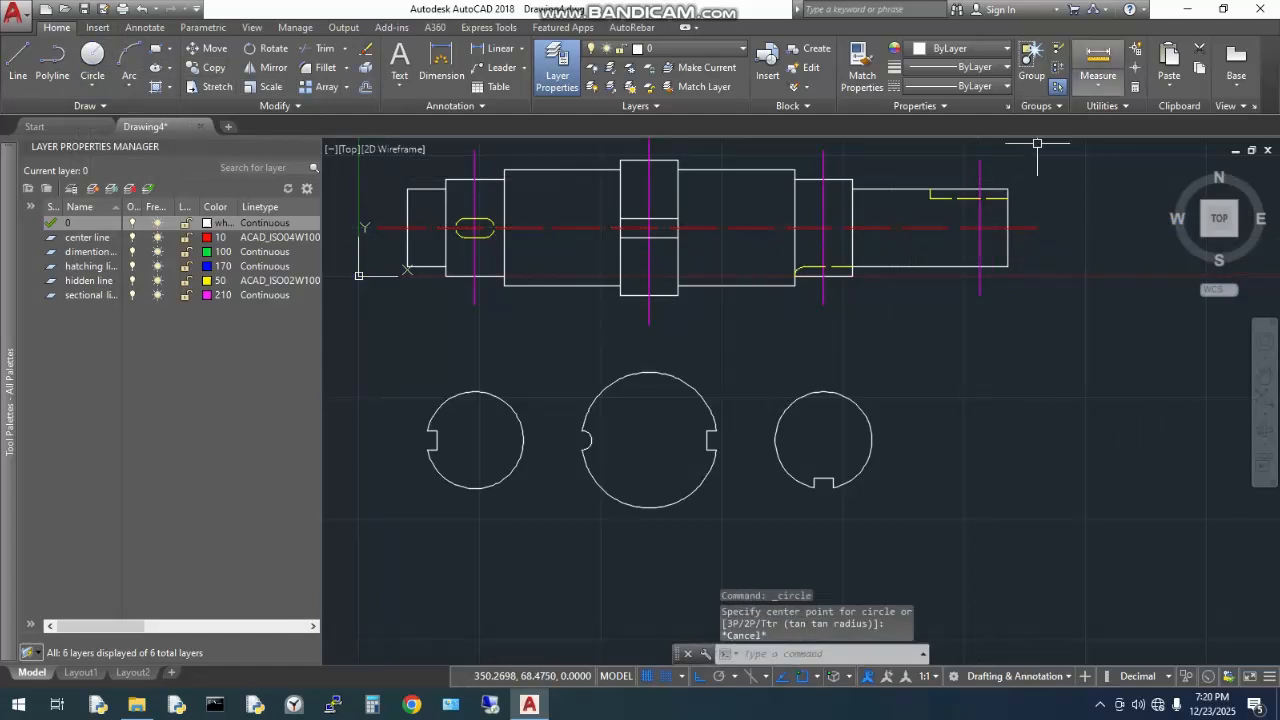
- Measure the distance from the center axis to the upper corner of the shaft's right end face
click(1008, 212)
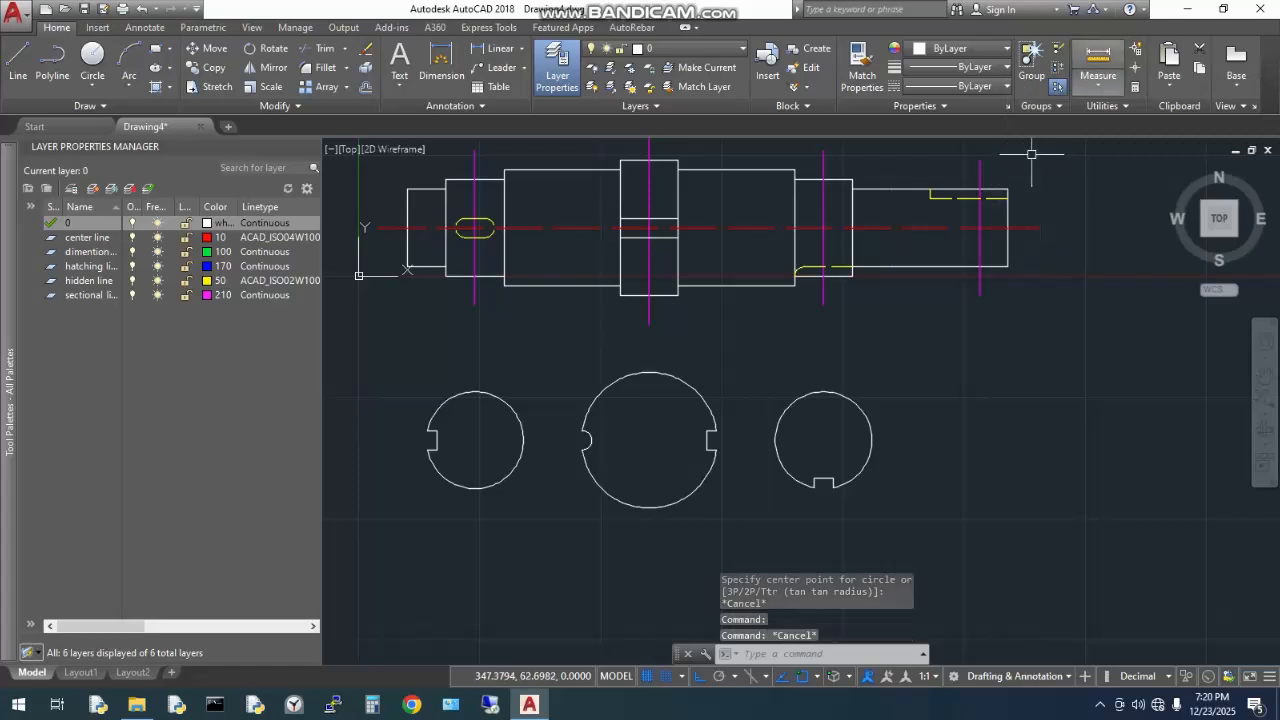
click(1098, 60)
click(1008, 227)
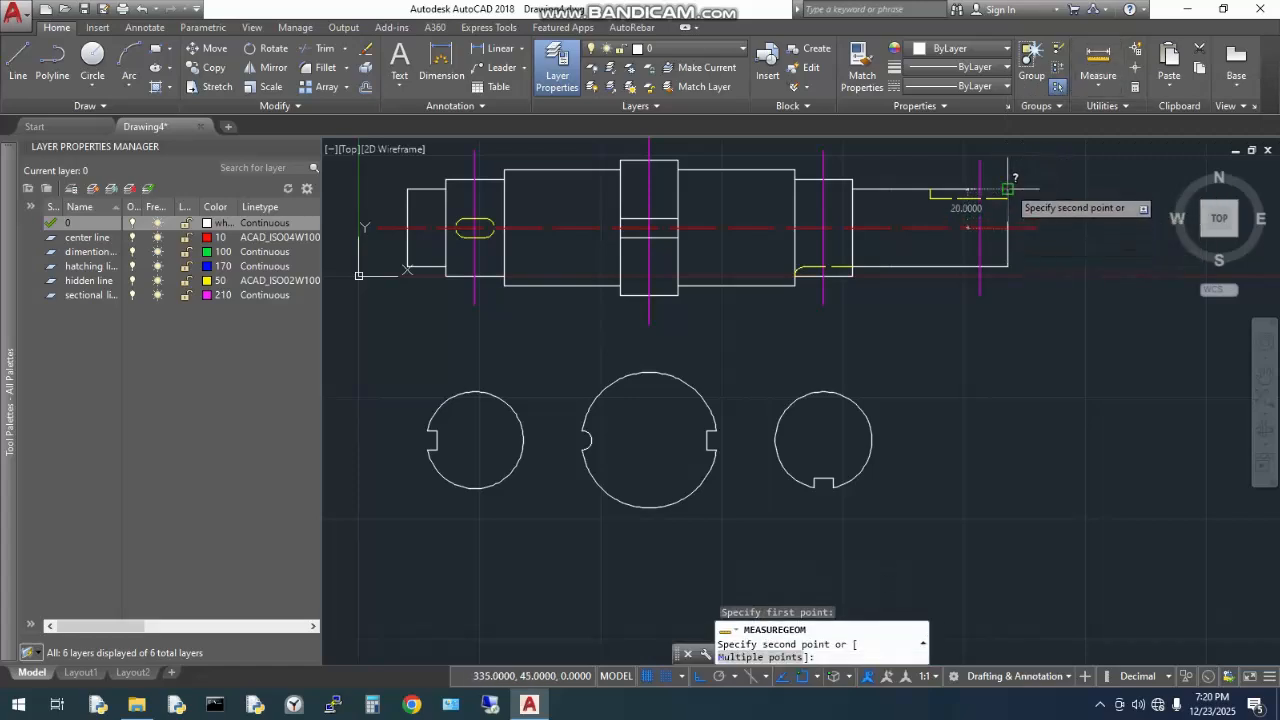
key(Escape)
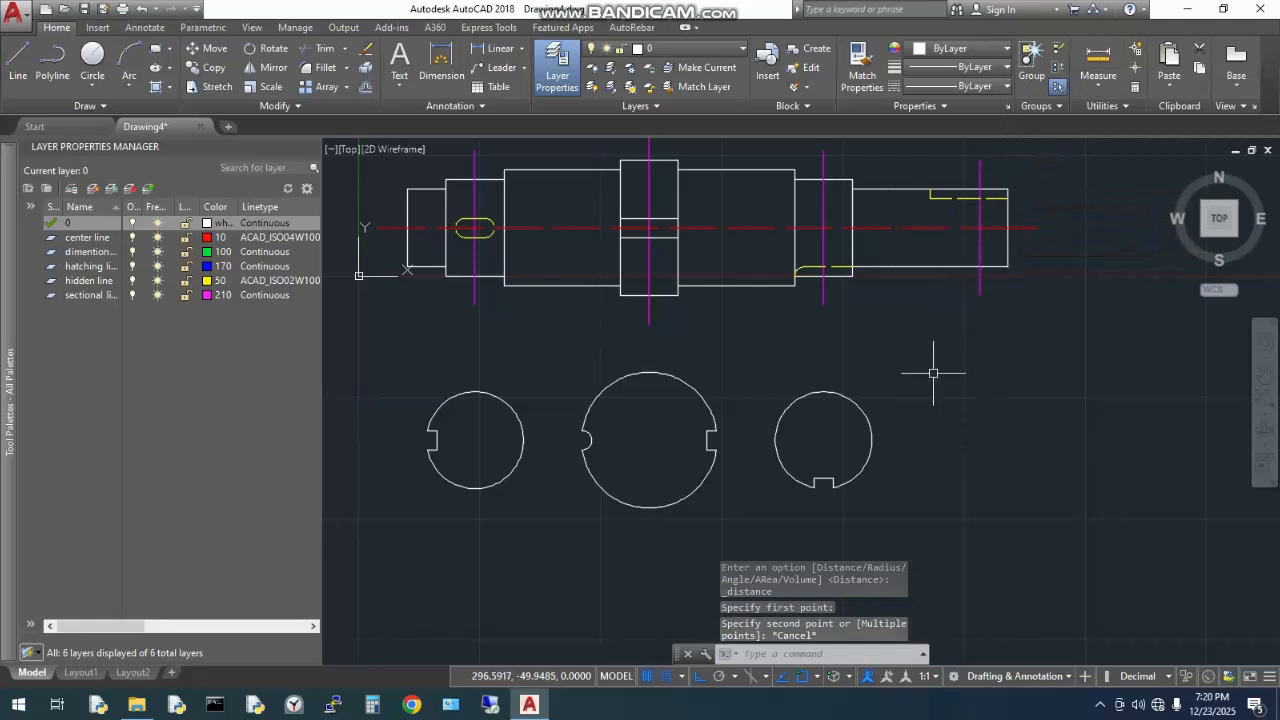
- Draw a circle of radius 20 directly below the fourth sectional line, with its center level with the other section centers
text(c)
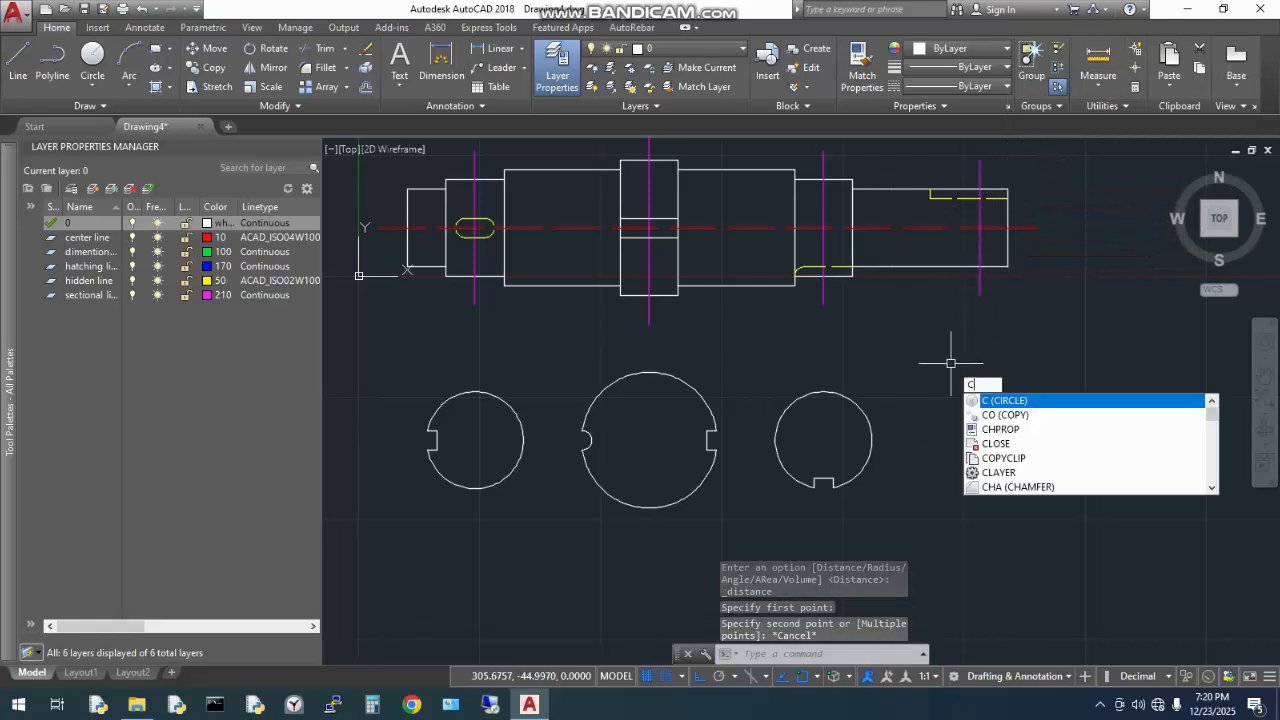
key(Return)
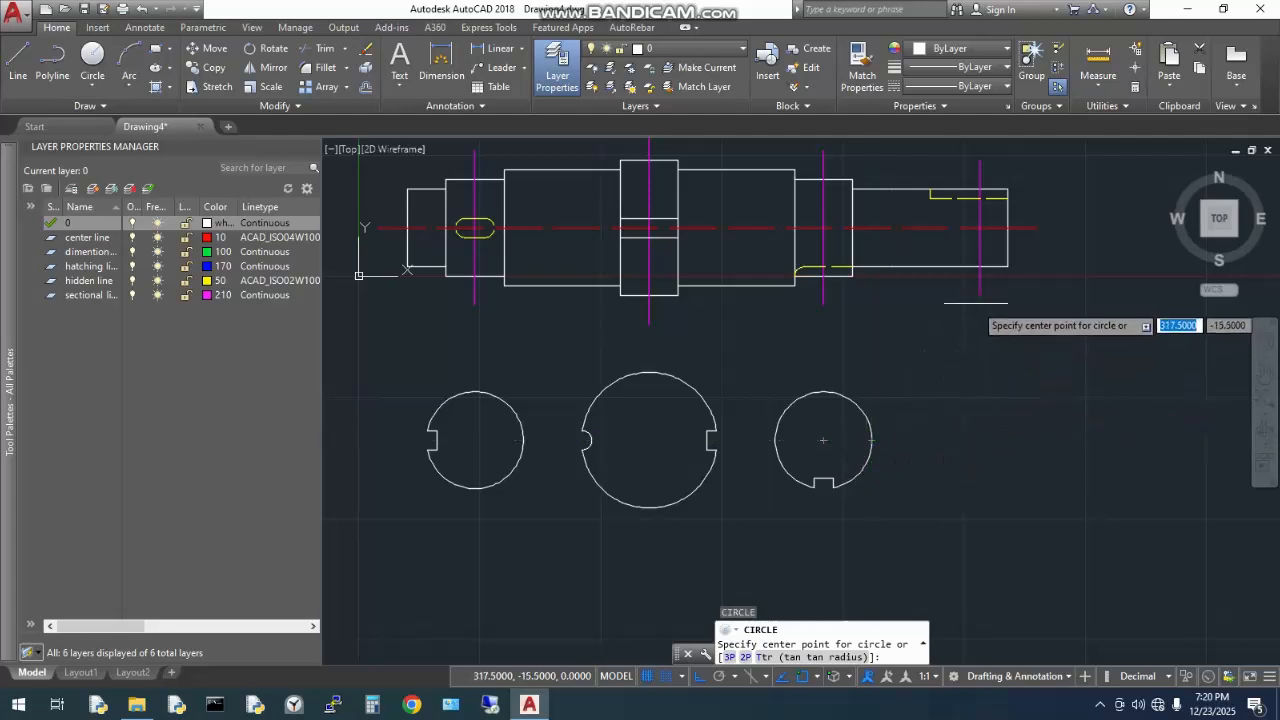
click(979, 440)
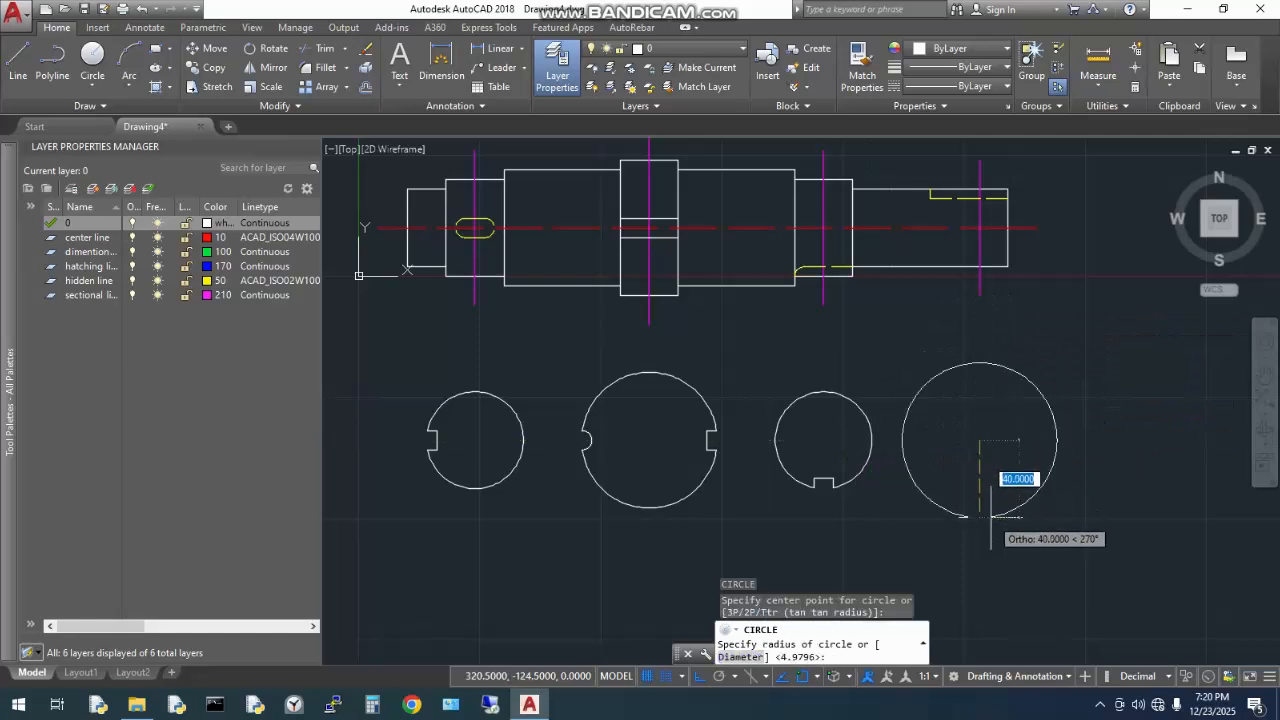
text(20)
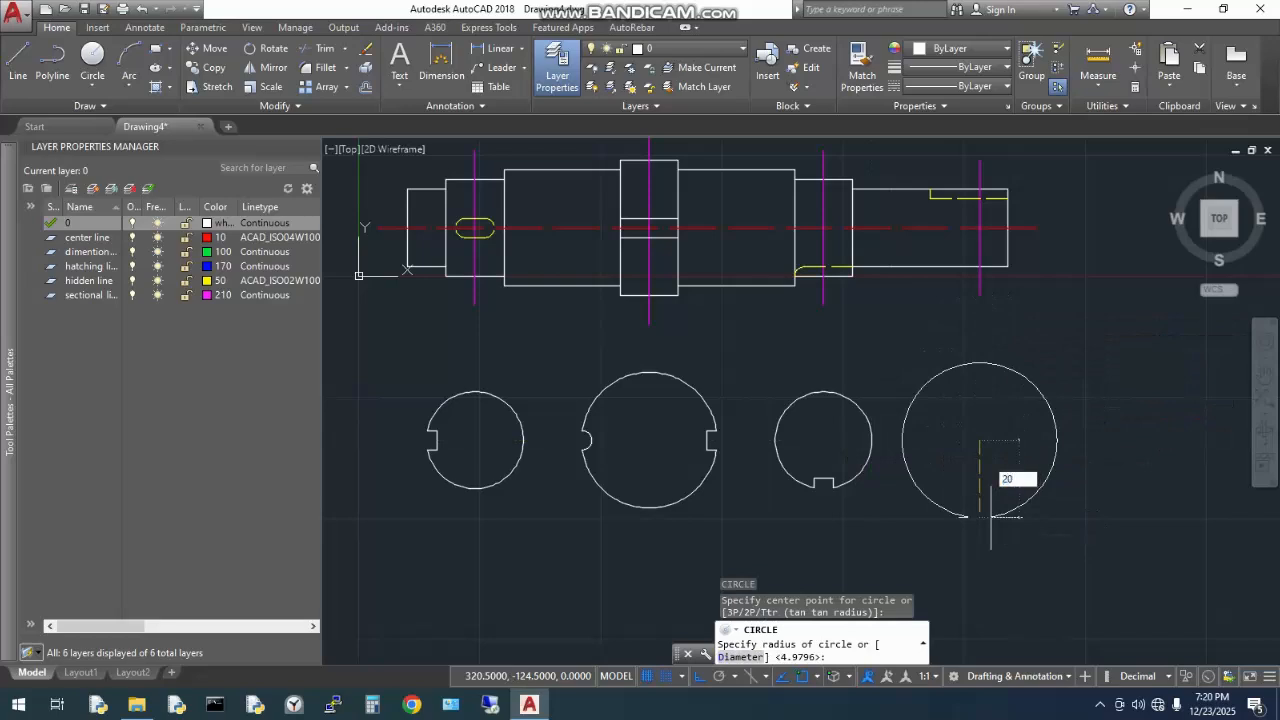
key(Return)
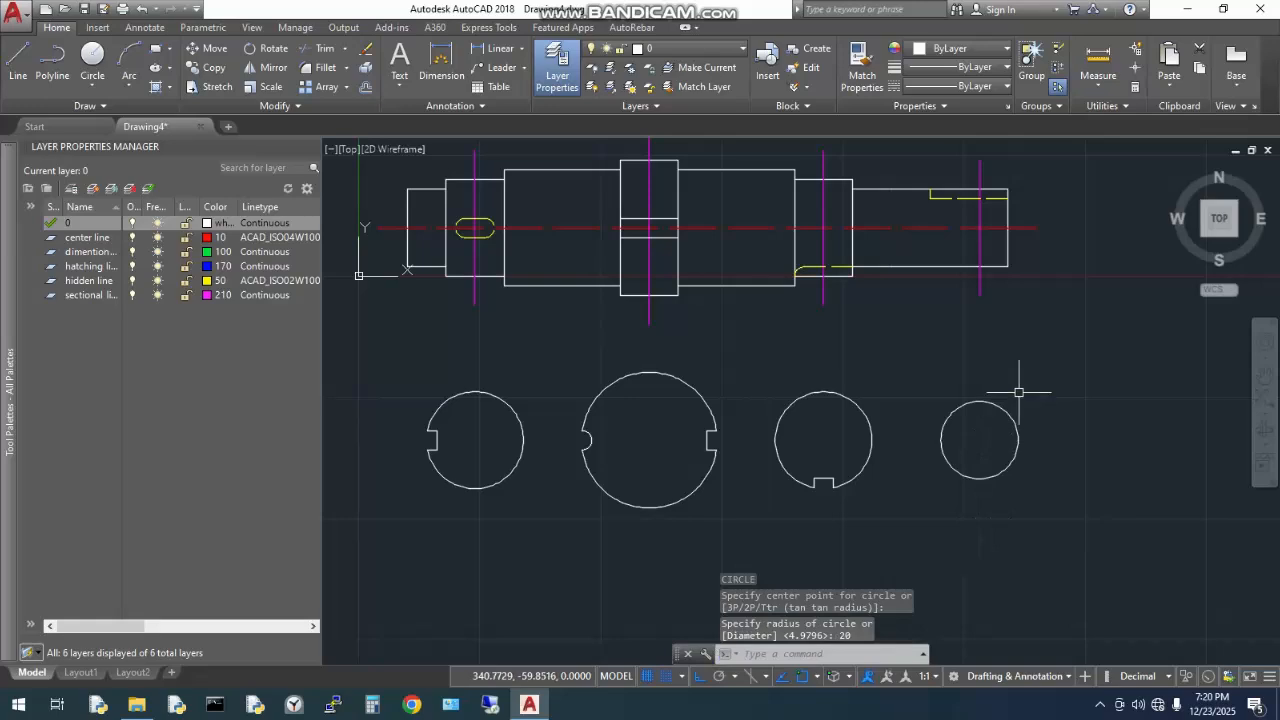
scroll(971, 385, up, 2)
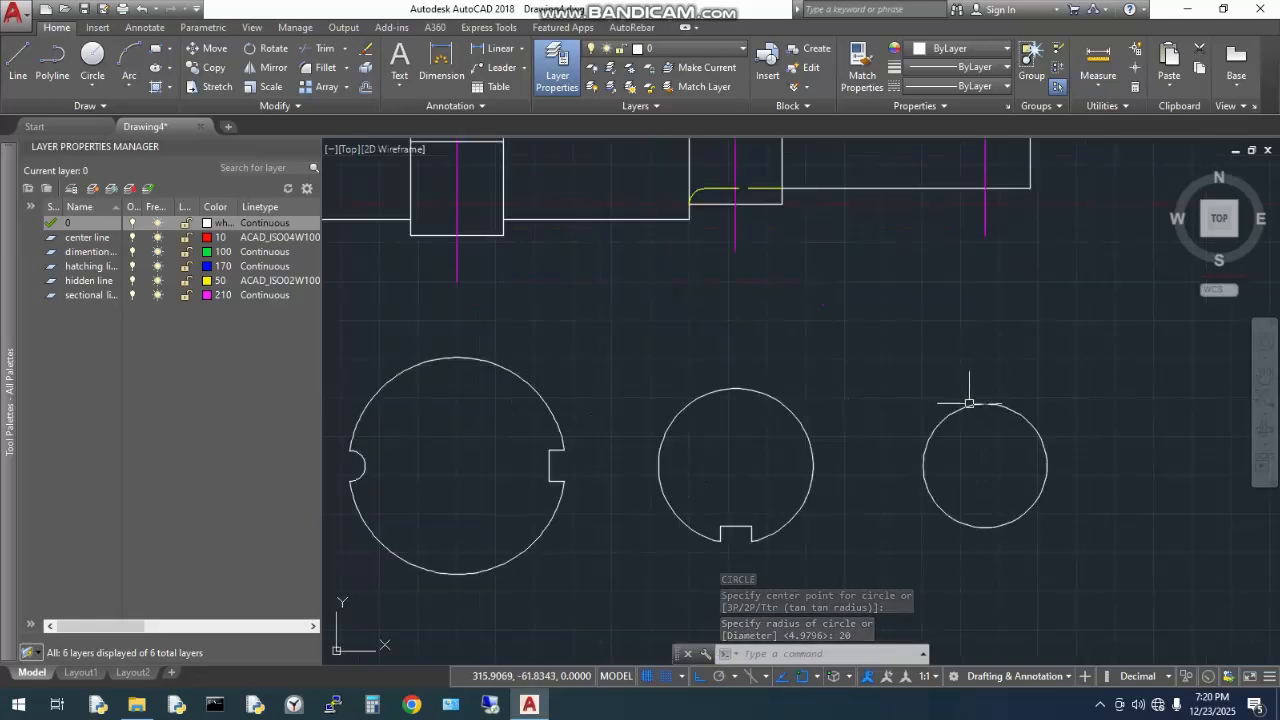
click(711, 509)
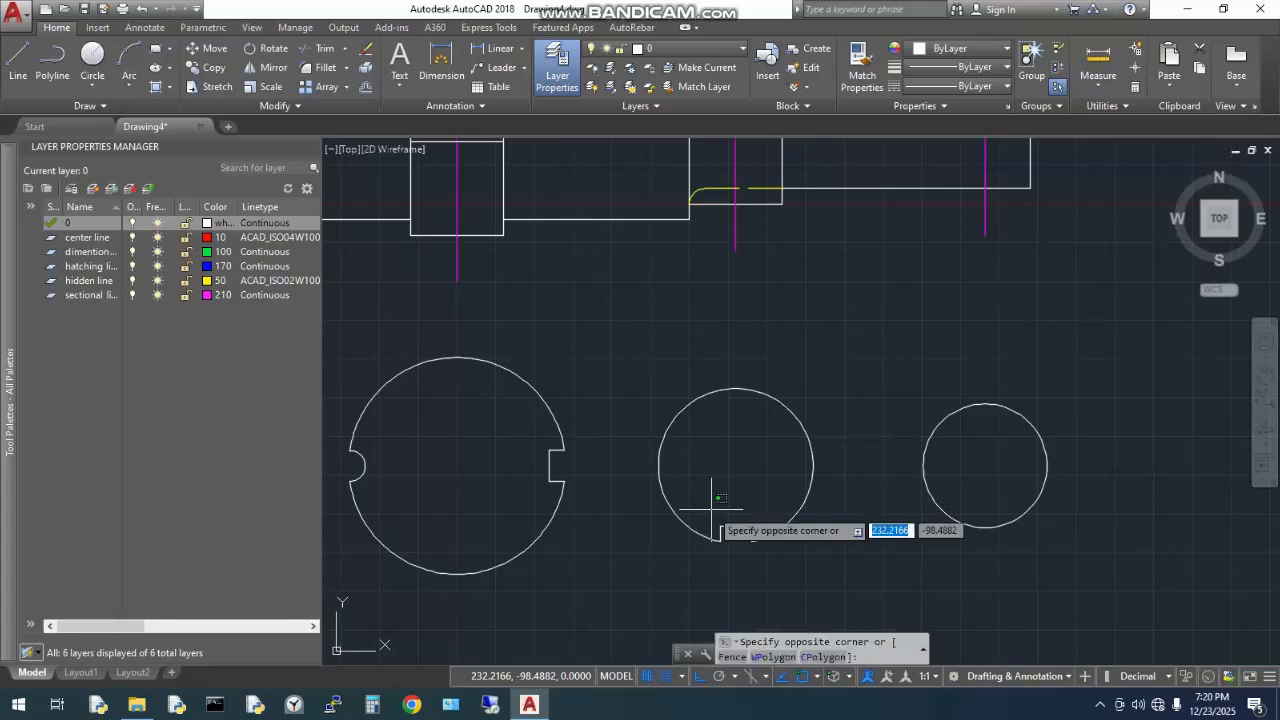
click(766, 553)
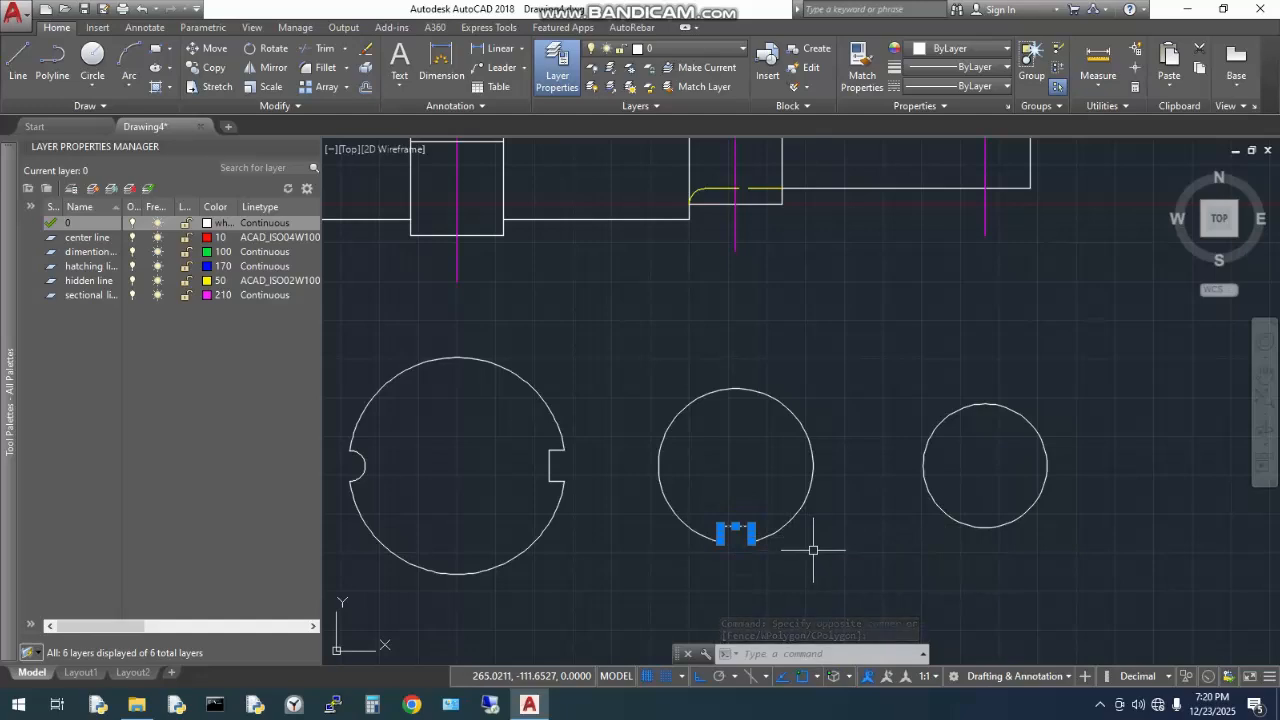
text(cc)
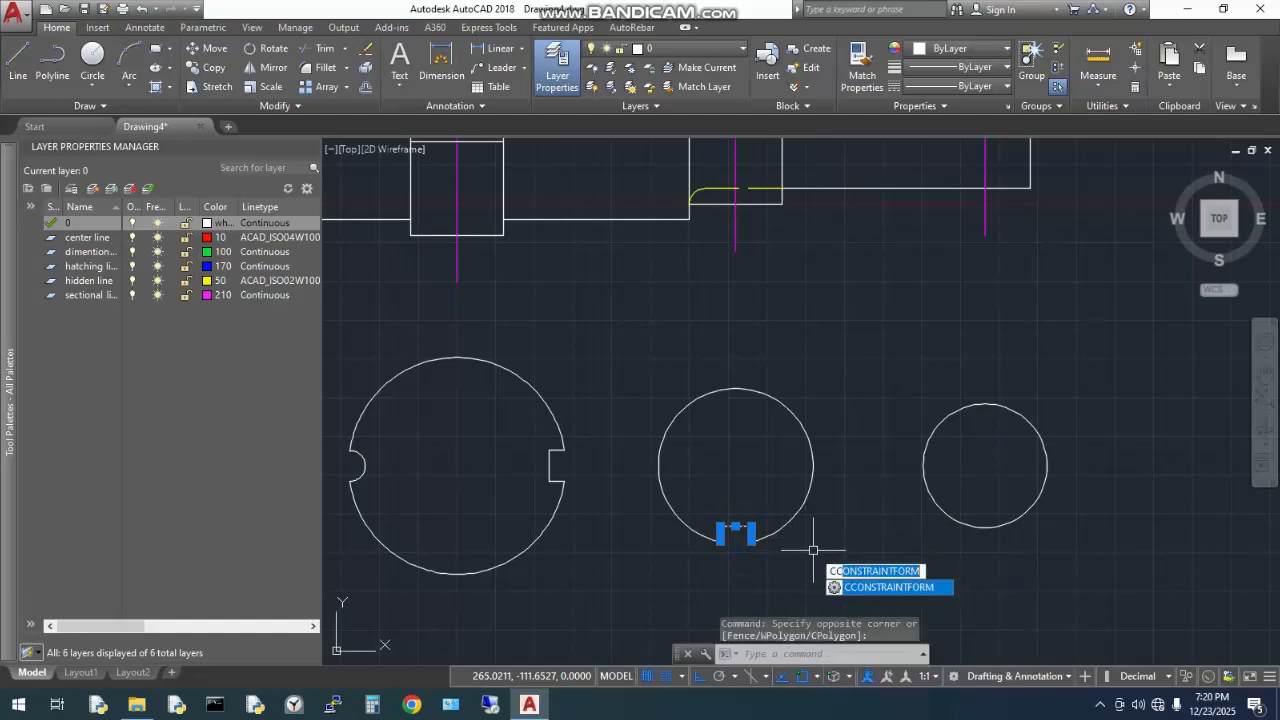
key(BackSpace)
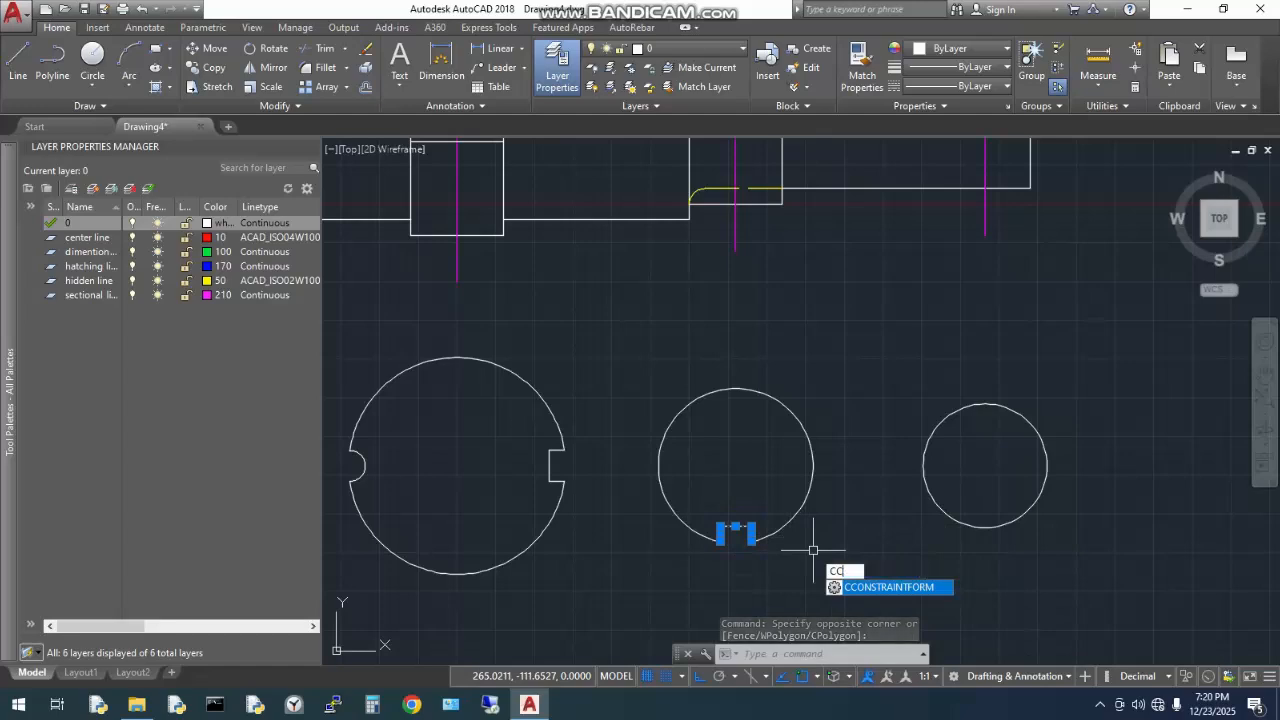
text(o)
key(BackSpace)
key(BackSpace)
key(BackSpace)
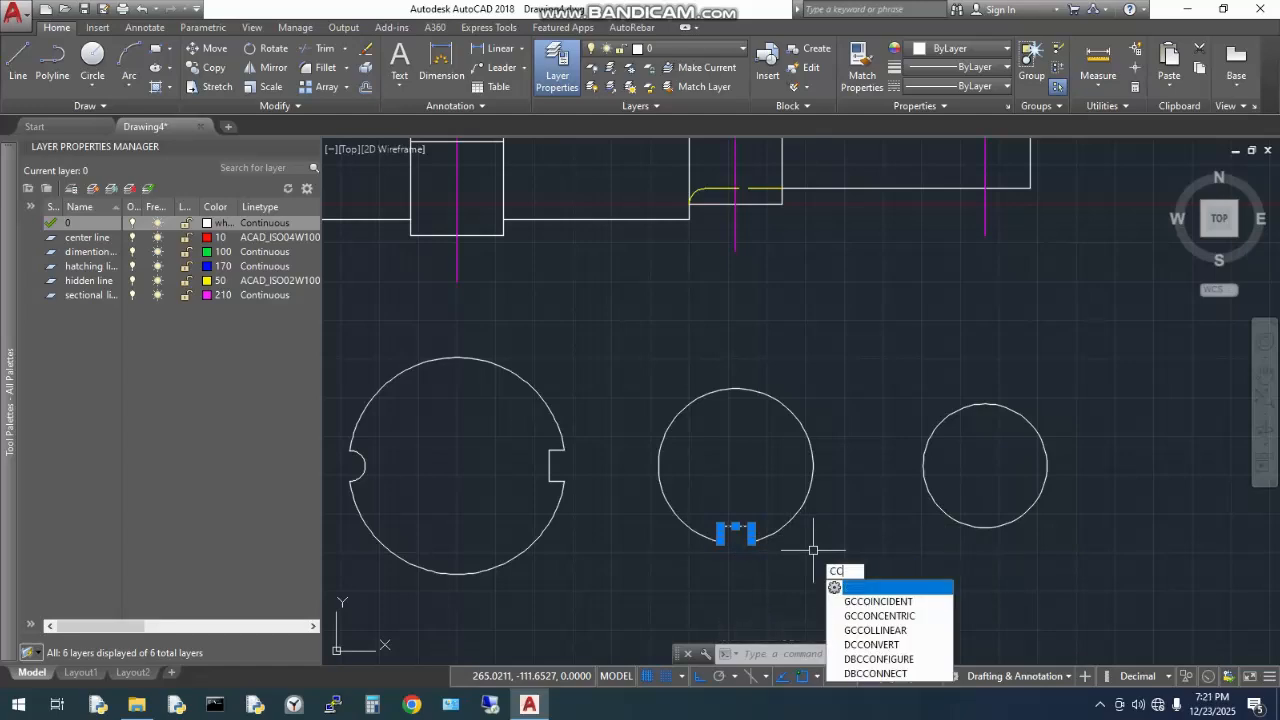
text(o)
key(Return)
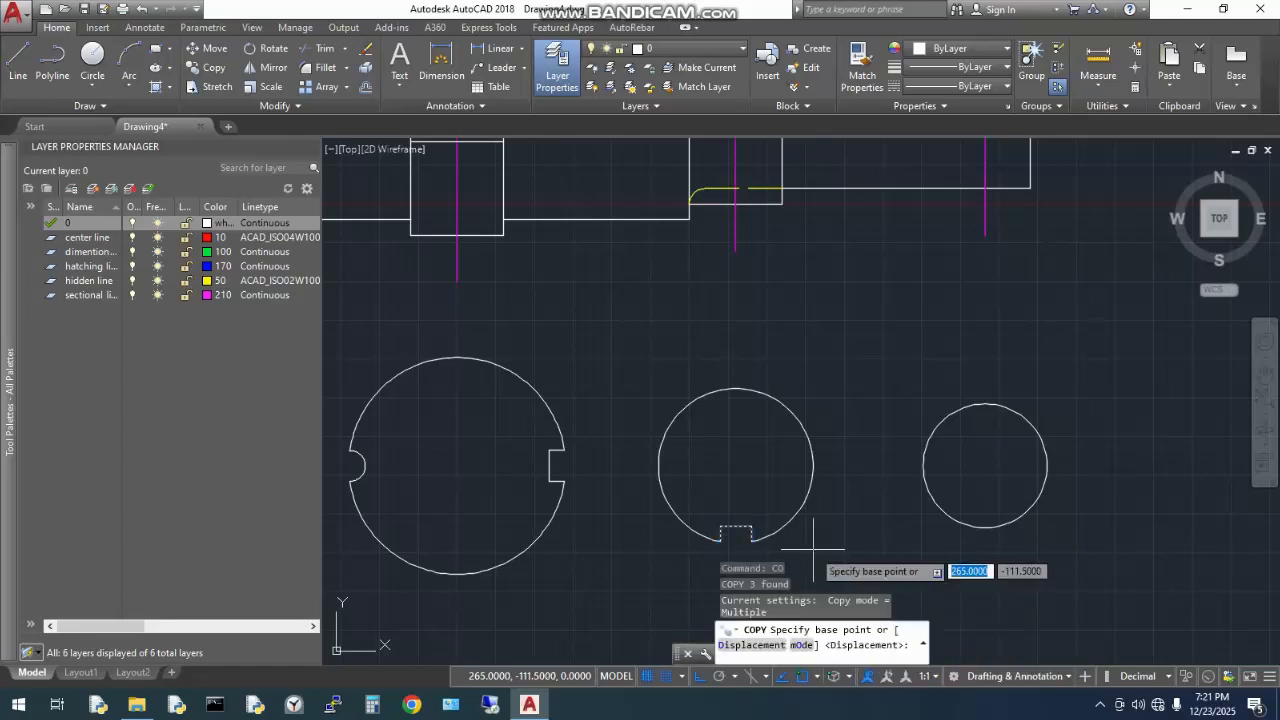
click(751, 541)
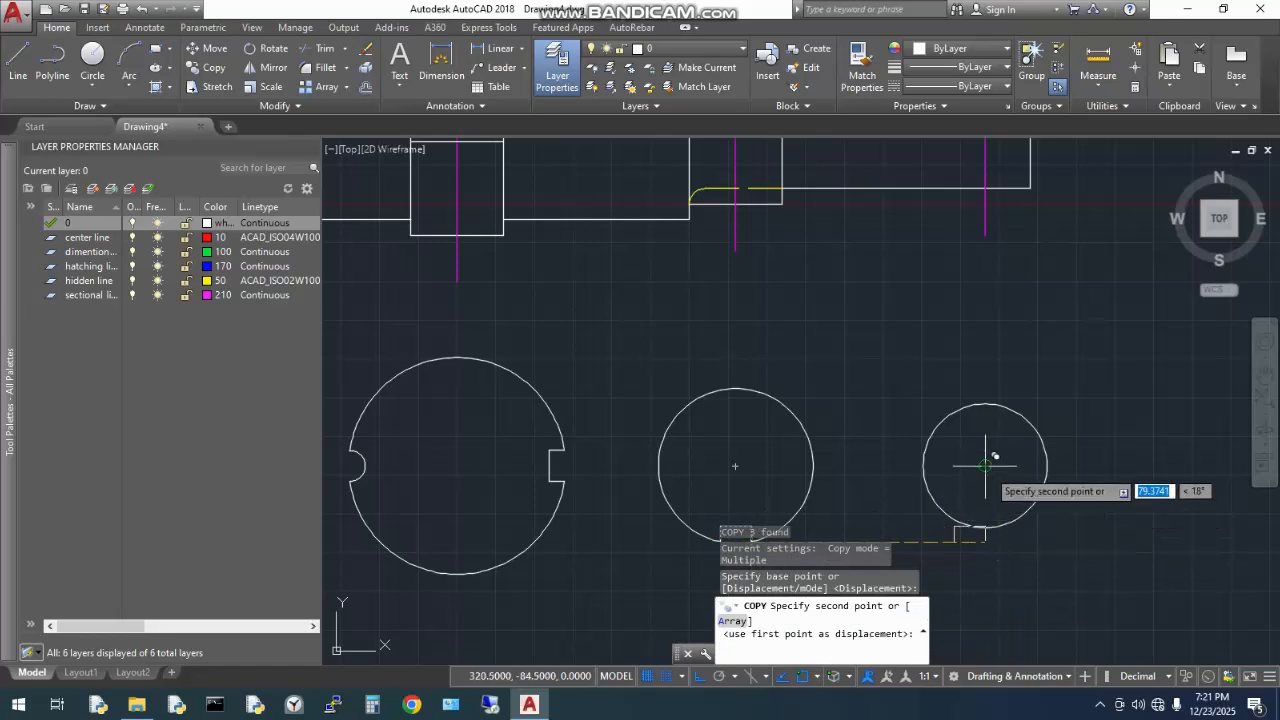
key(Escape)
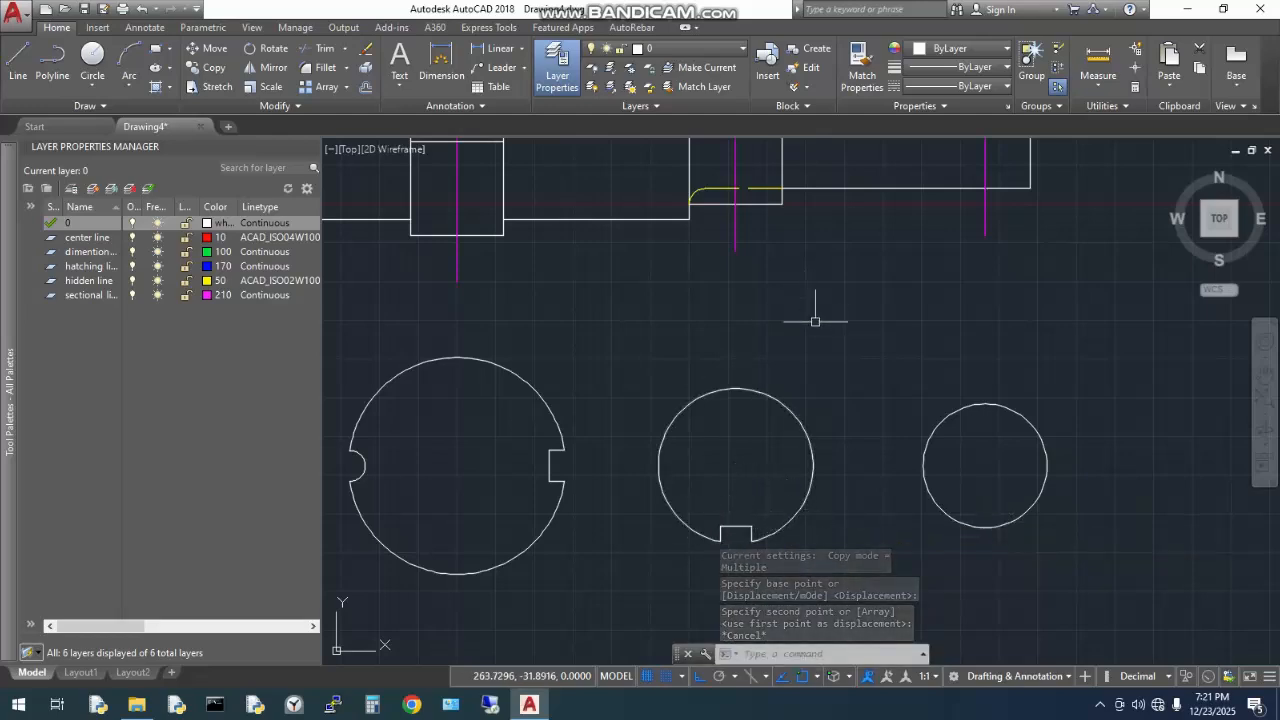
- Copy the three keyway notch lines of the third section from its center to the center of the fourth circle
middle_drag(846, 508, 824, 453)
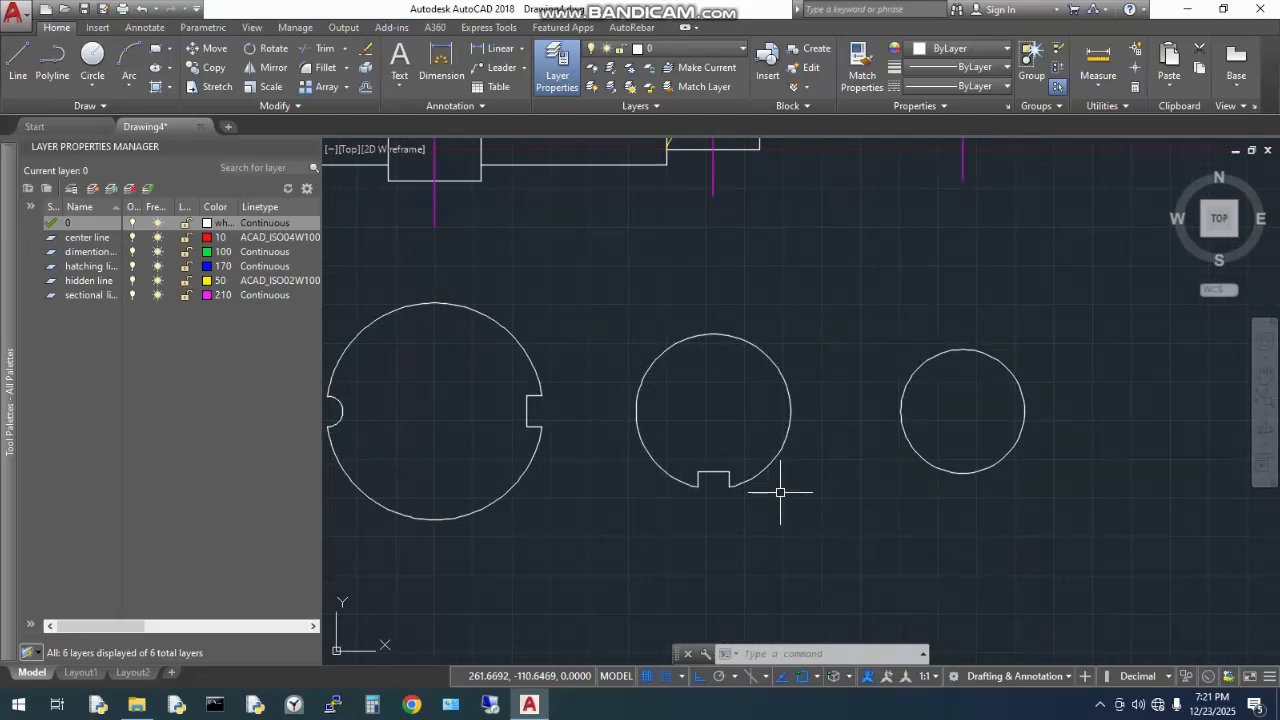
click(686, 448)
click(749, 490)
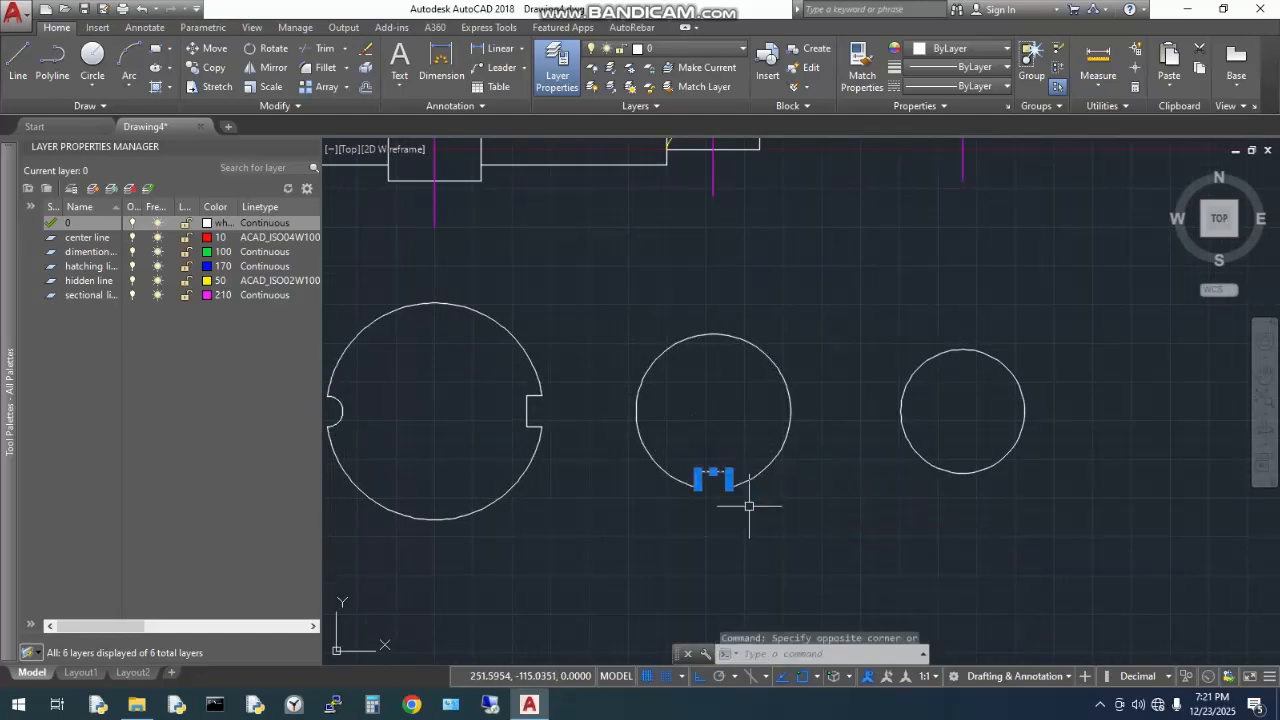
text(co)
key(Return)
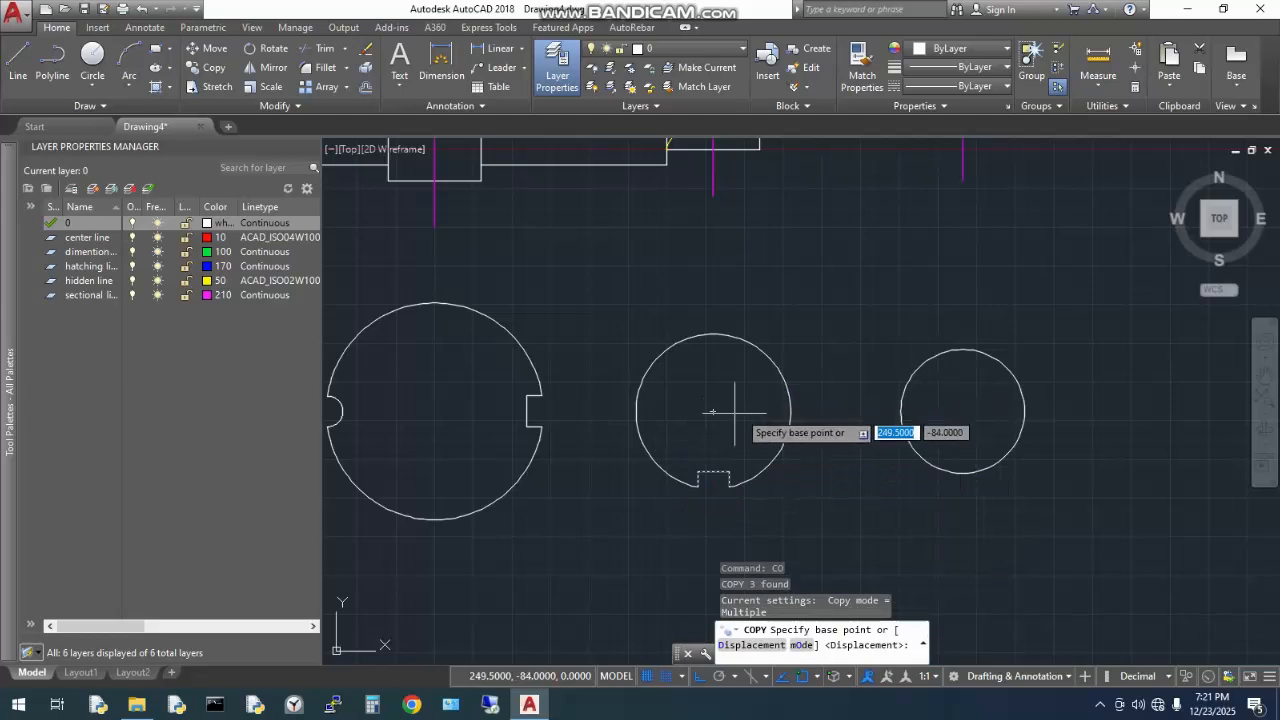
click(713, 411)
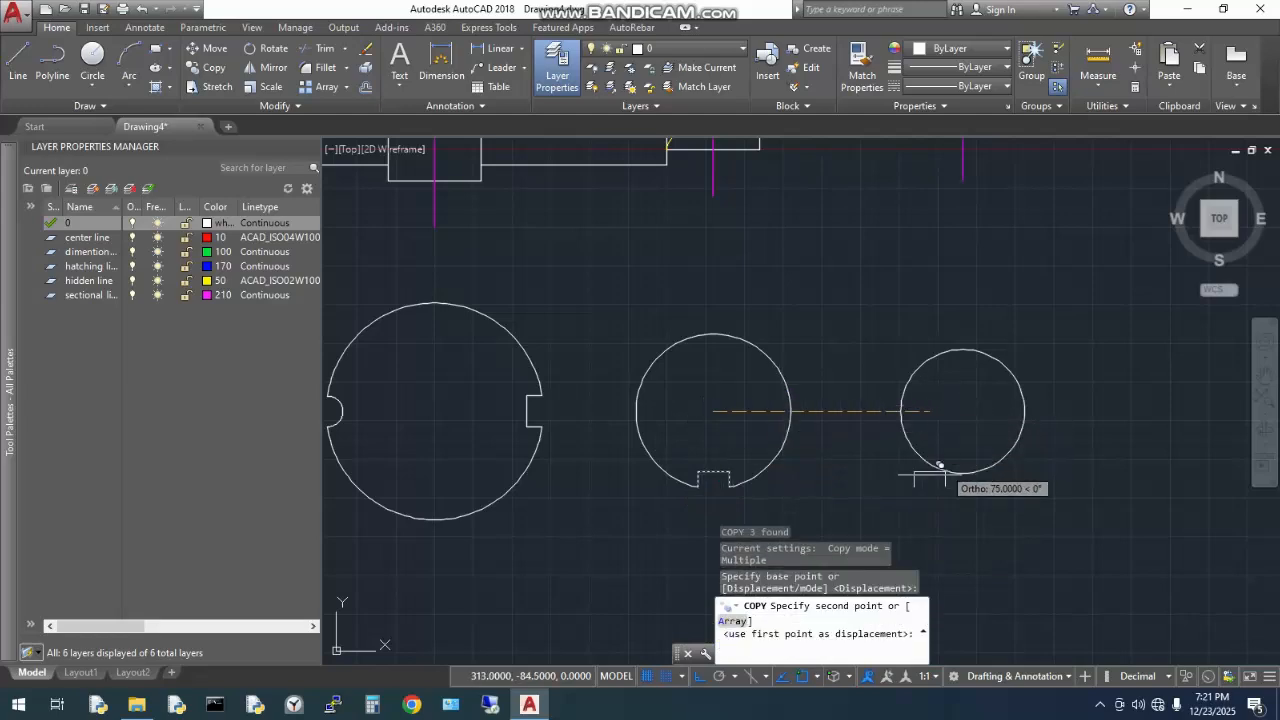
click(964, 409)
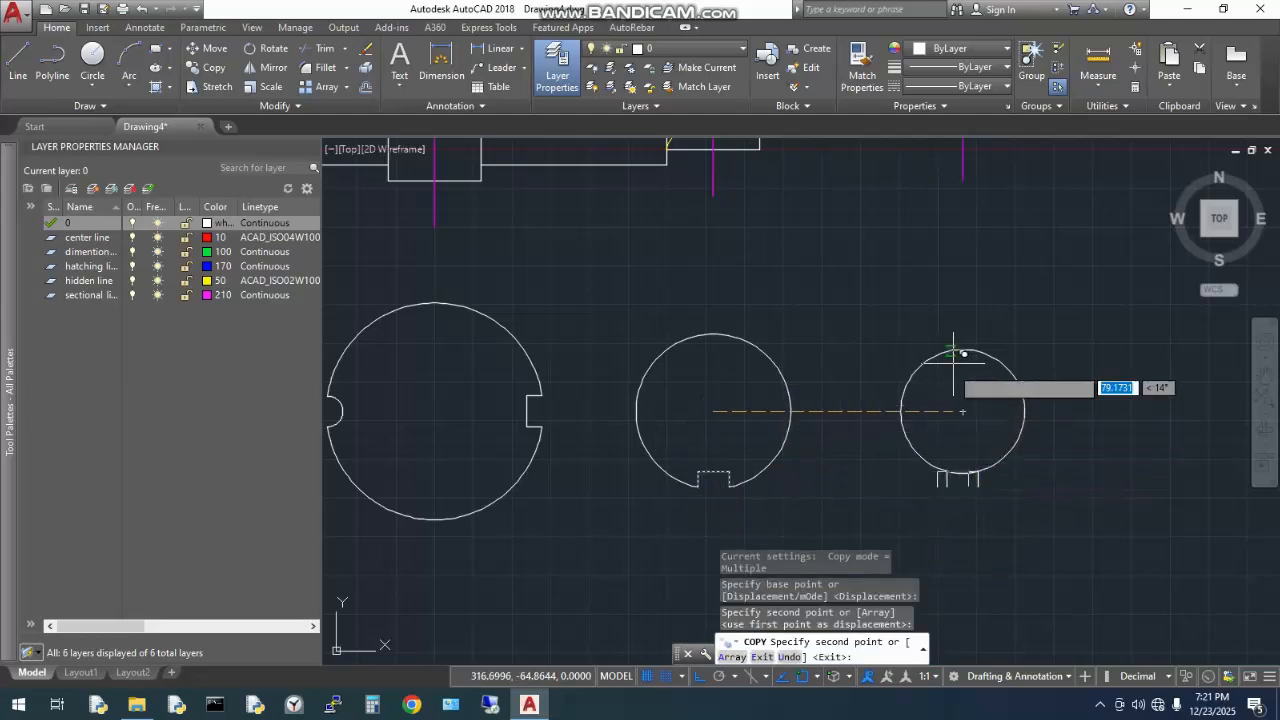
key(Escape)
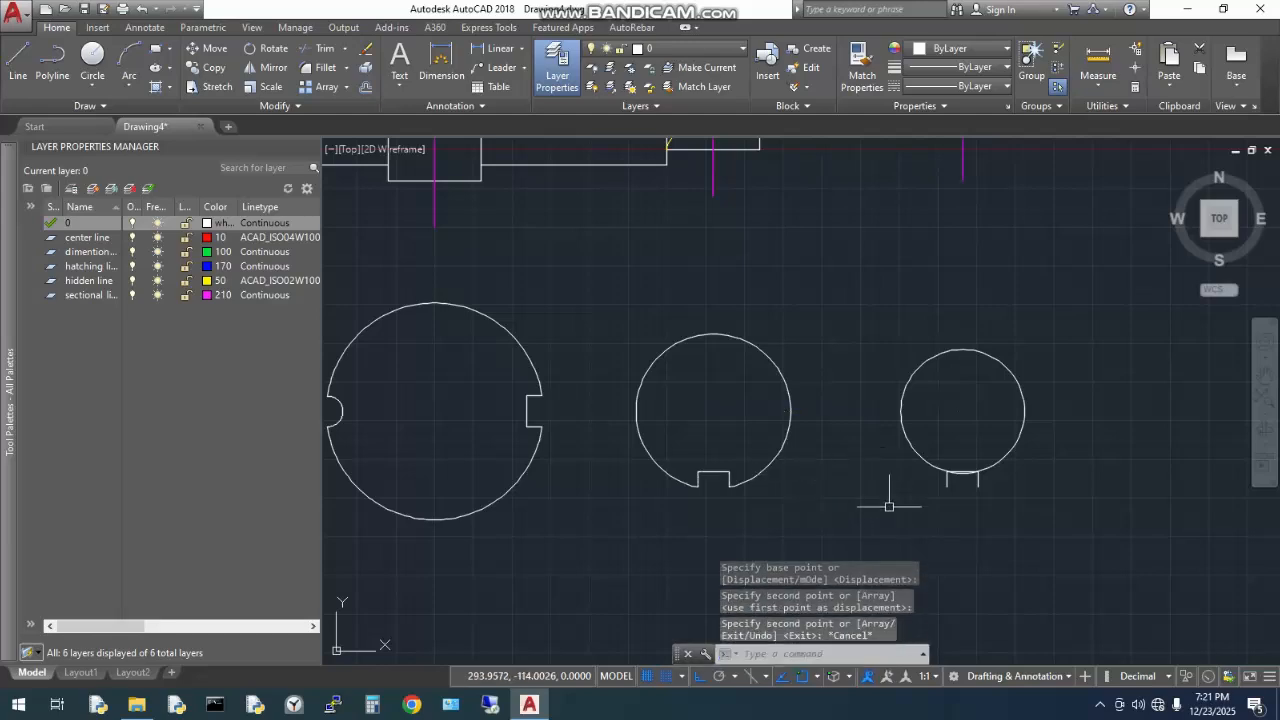
- Move the copied notch lines straight up by 5 so that they lie inside the fourth circle
click(992, 512)
click(915, 531)
click(986, 460)
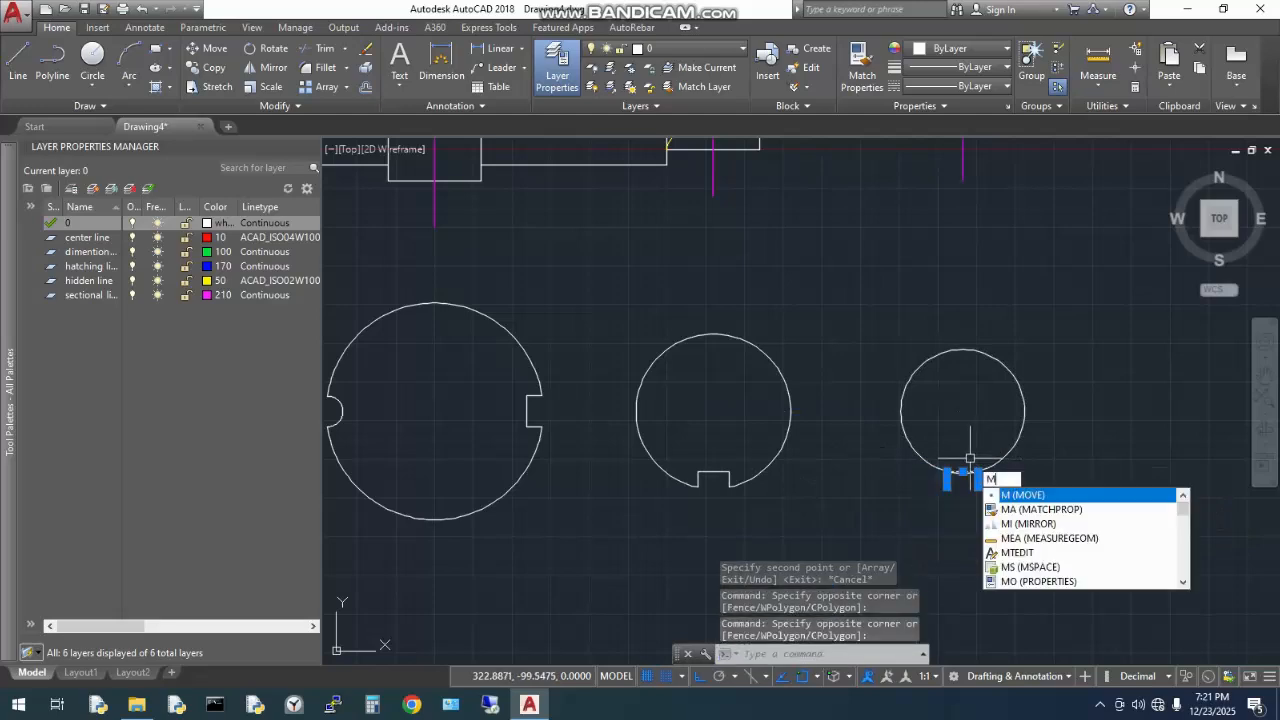
key(Return)
scroll(975, 459, up, 4)
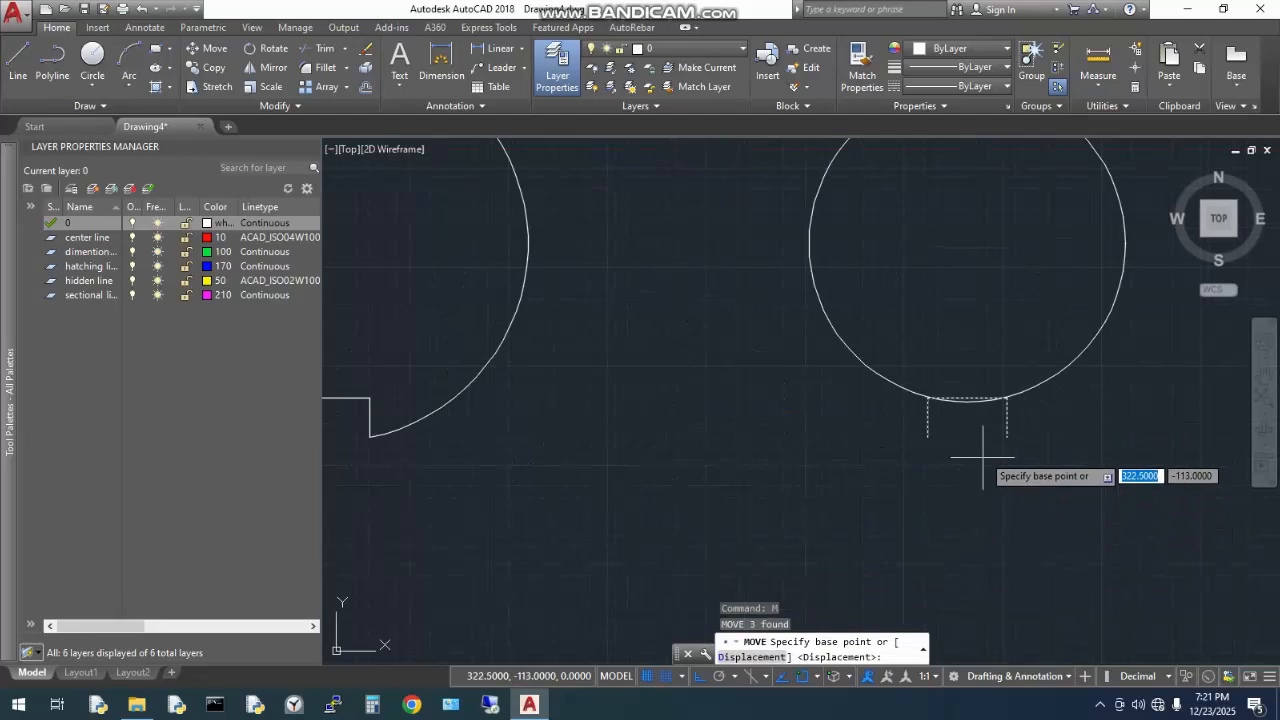
click(928, 437)
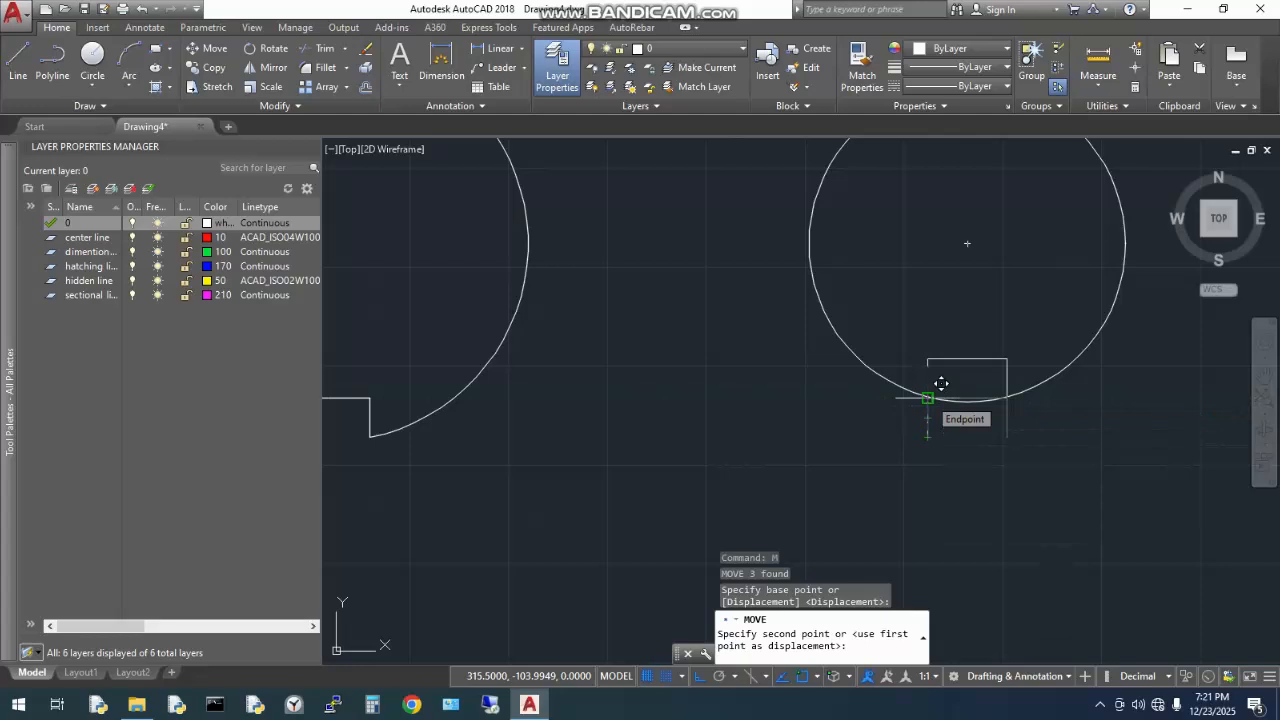
text(5)
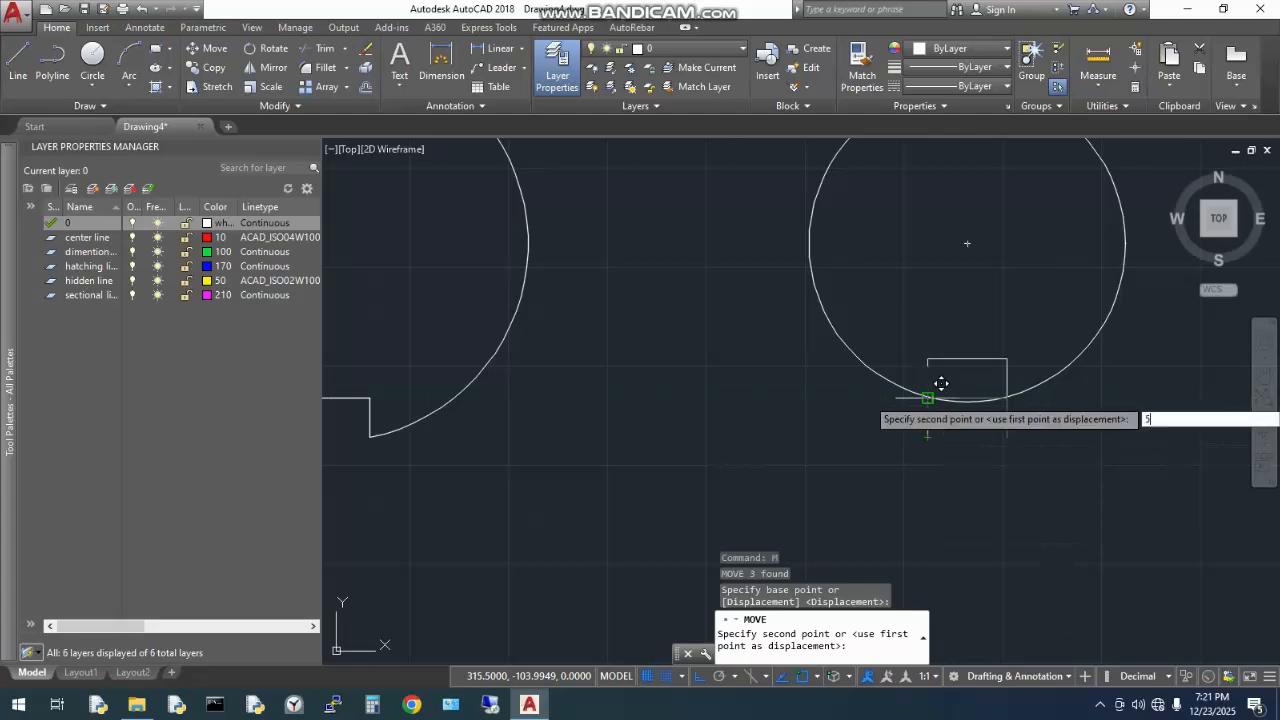
key(Return)
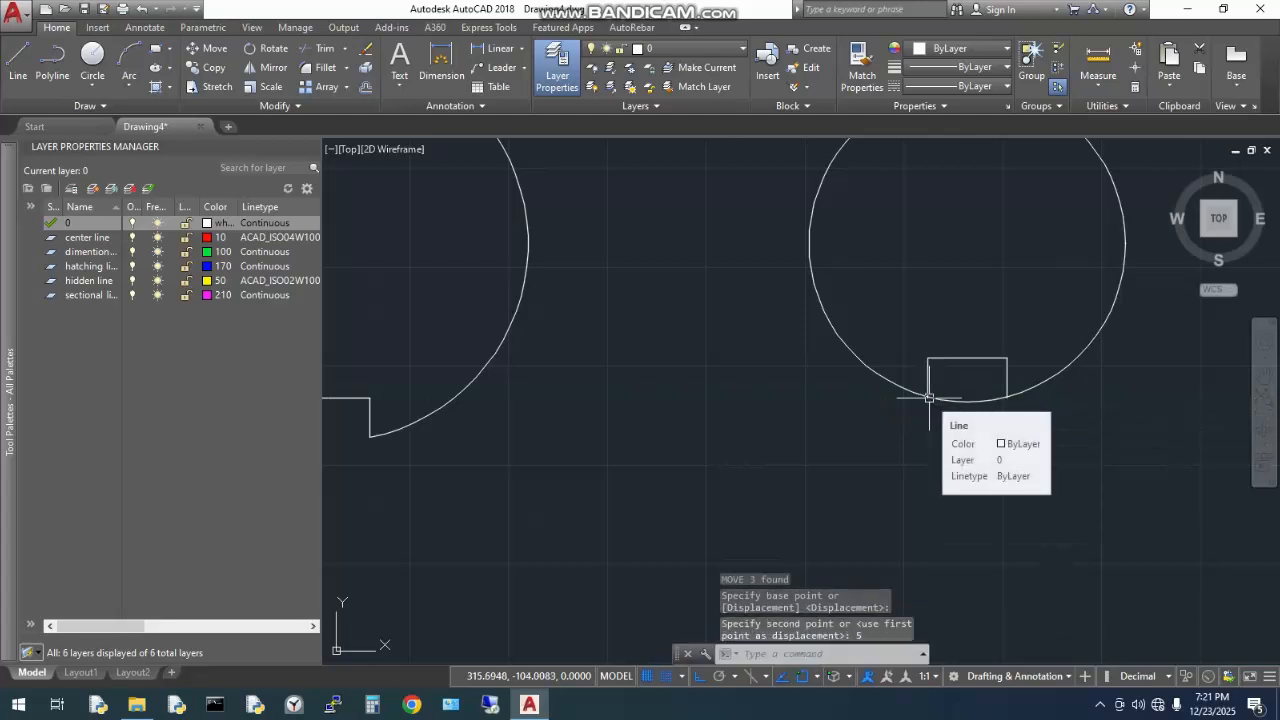
scroll(995, 406, up, 6)
scroll(995, 406, down, 8)
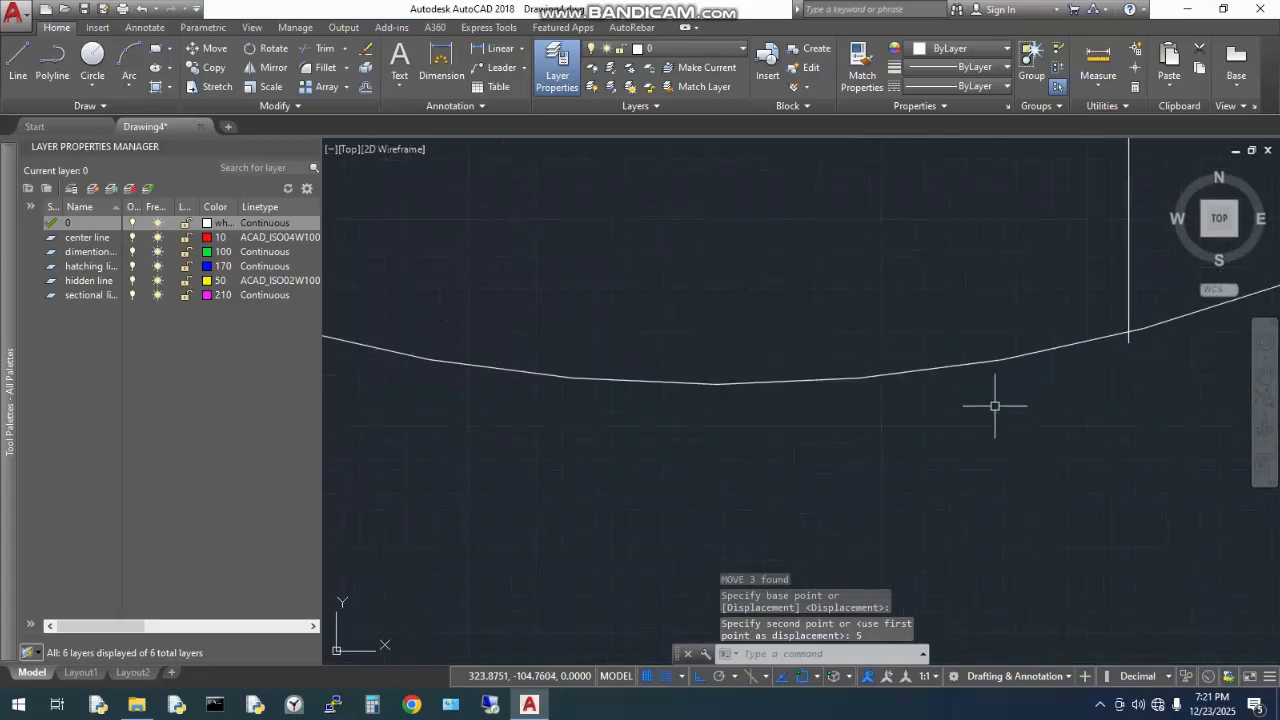
scroll(786, 328, up, 5)
scroll(834, 323, down, 5)
scroll(1052, 339, up, 8)
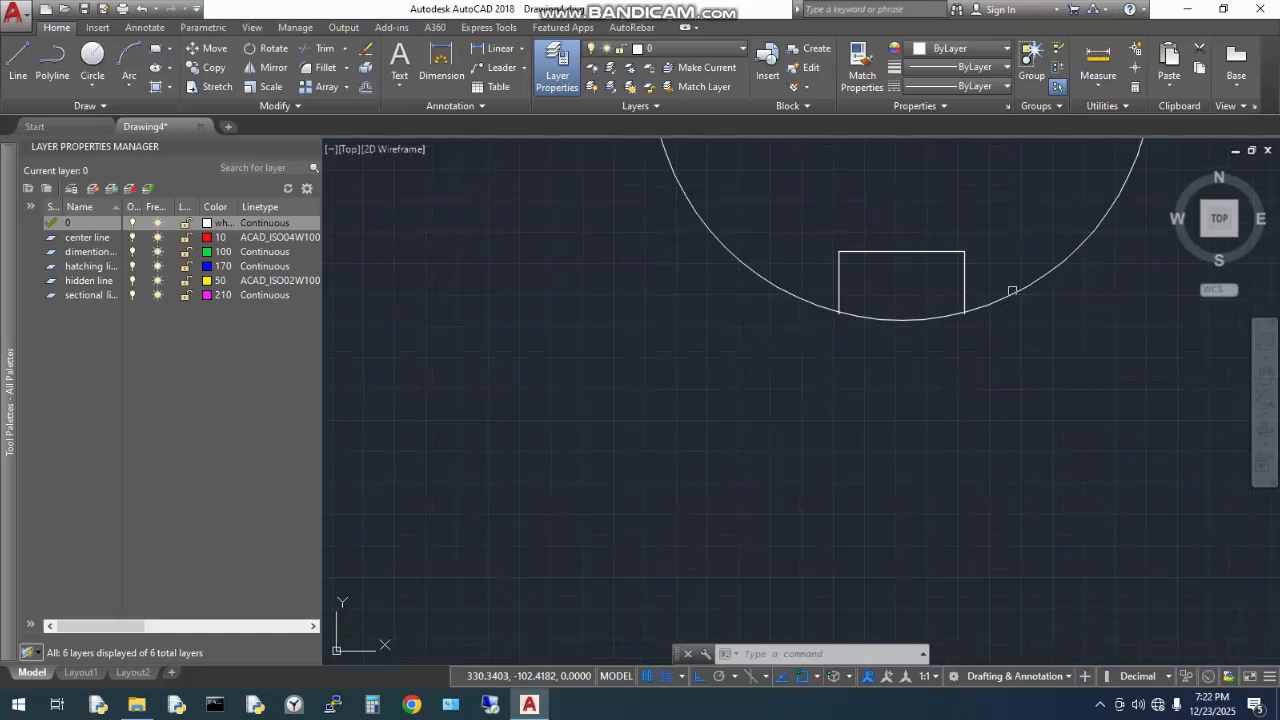
- Trim the notch line ends outside the fourth circle and the arc between them to open the keyway
scroll(909, 289, up, 2)
scroll(929, 317, down, 2)
middle_drag(918, 318, 894, 446)
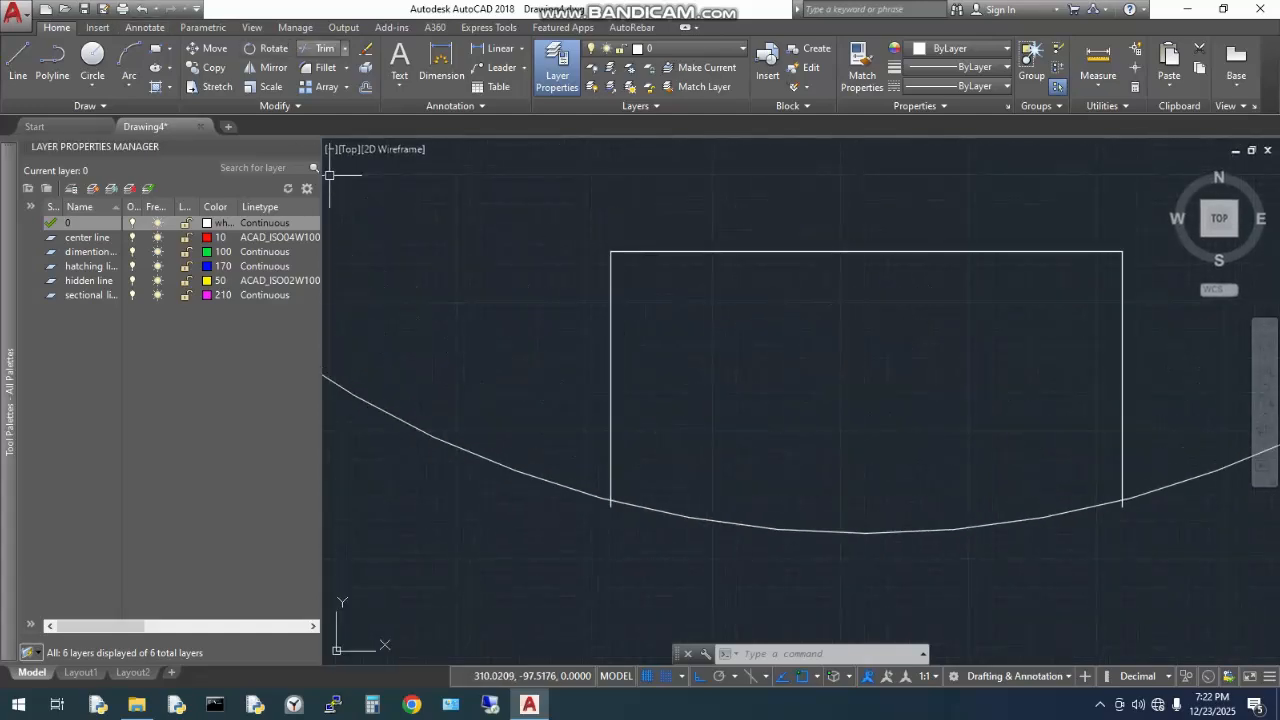
click(318, 48)
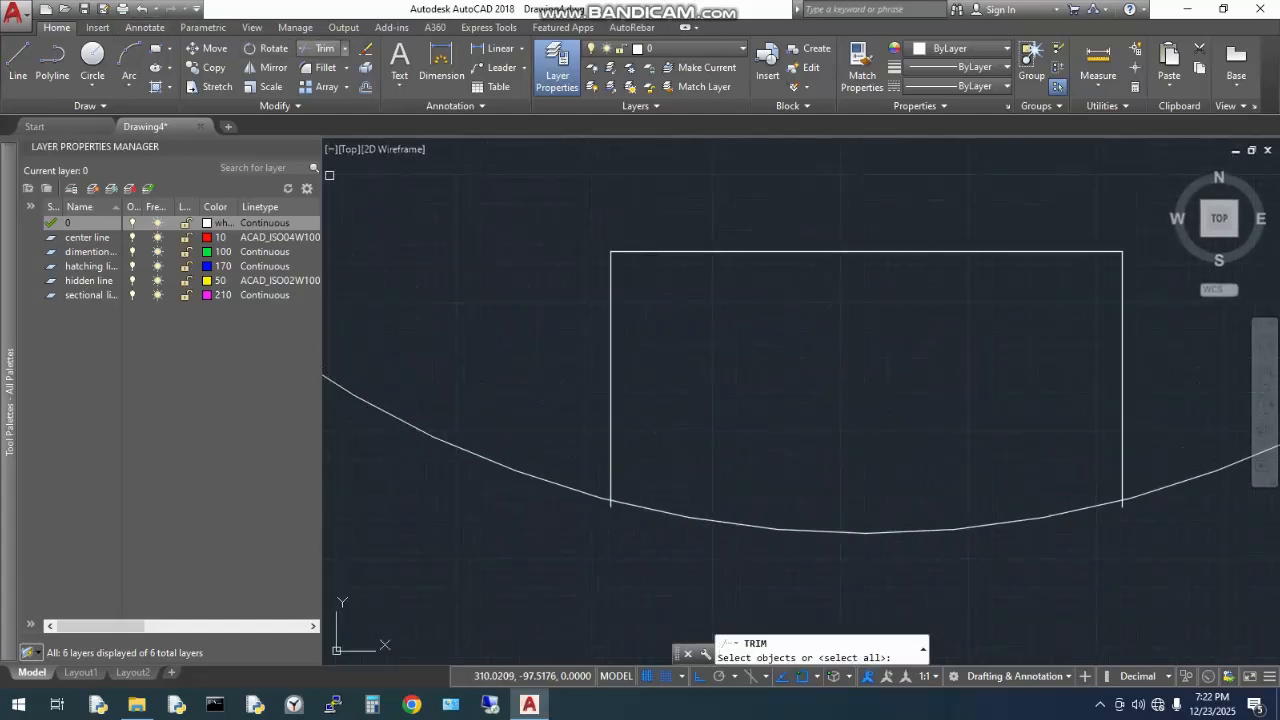
click(611, 506)
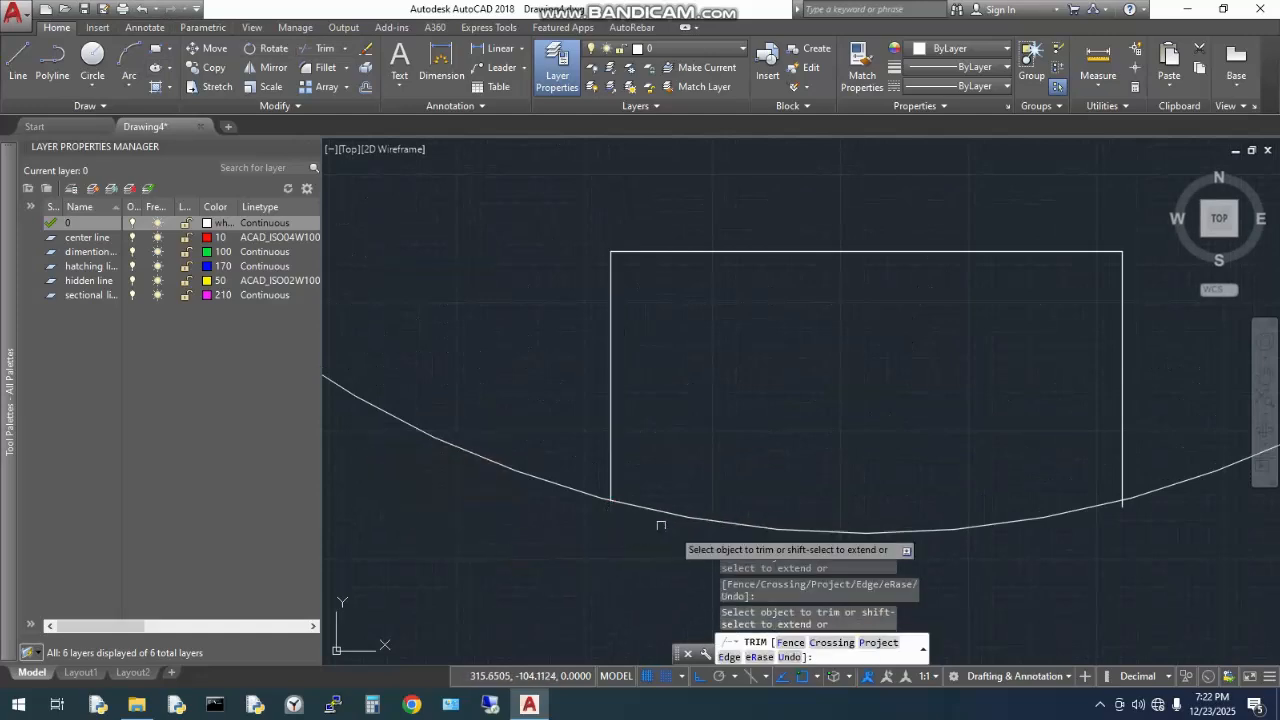
click(1123, 504)
scroll(1085, 540, down, 6)
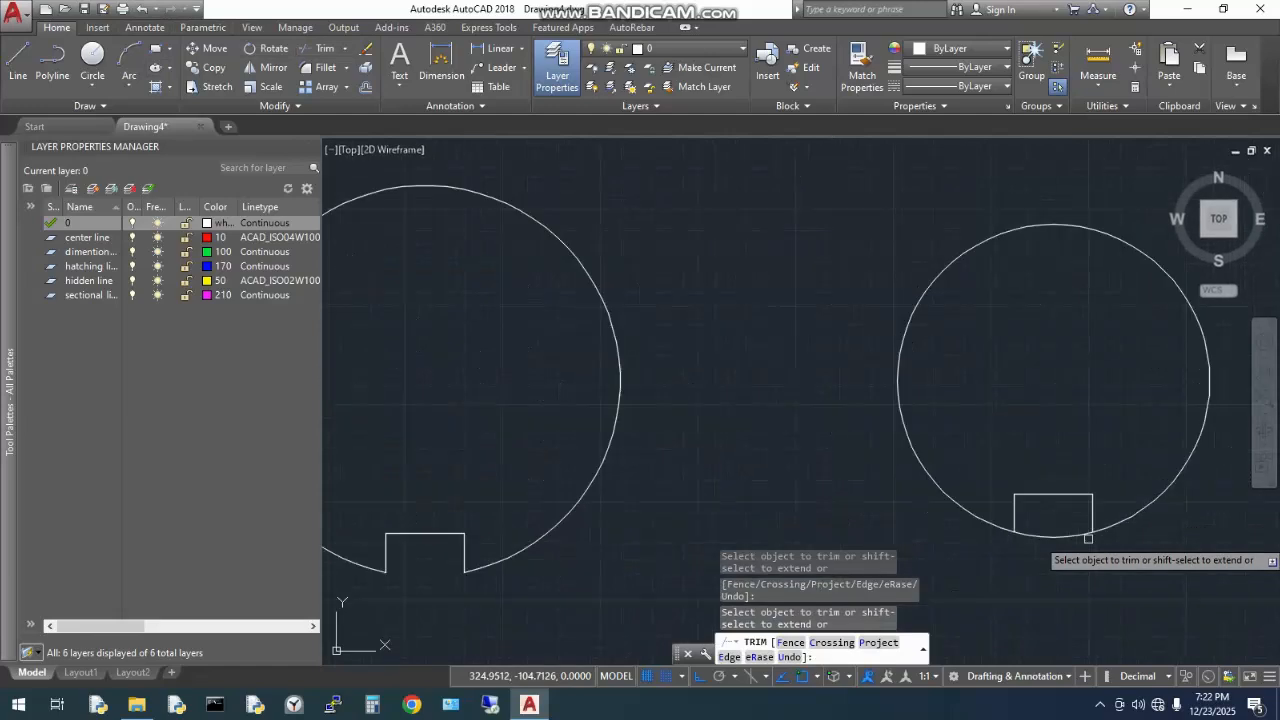
click(1058, 531)
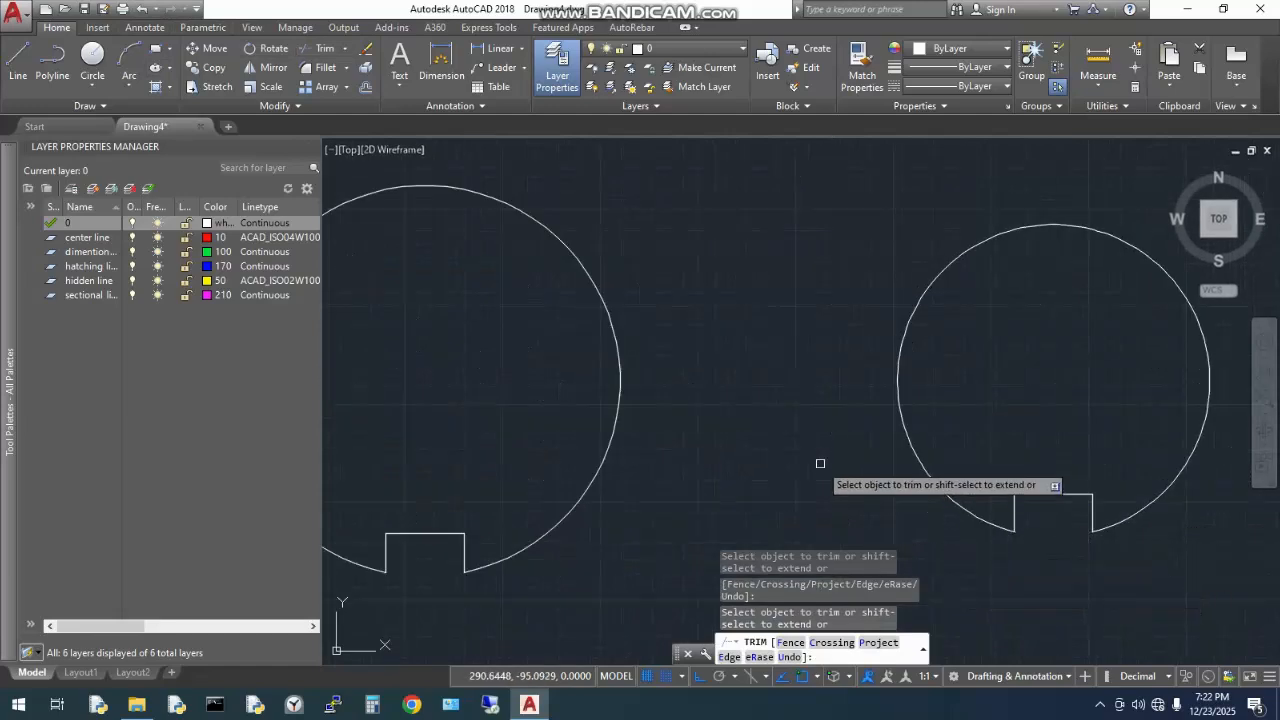
key(Escape)
scroll(820, 463, down, 5)
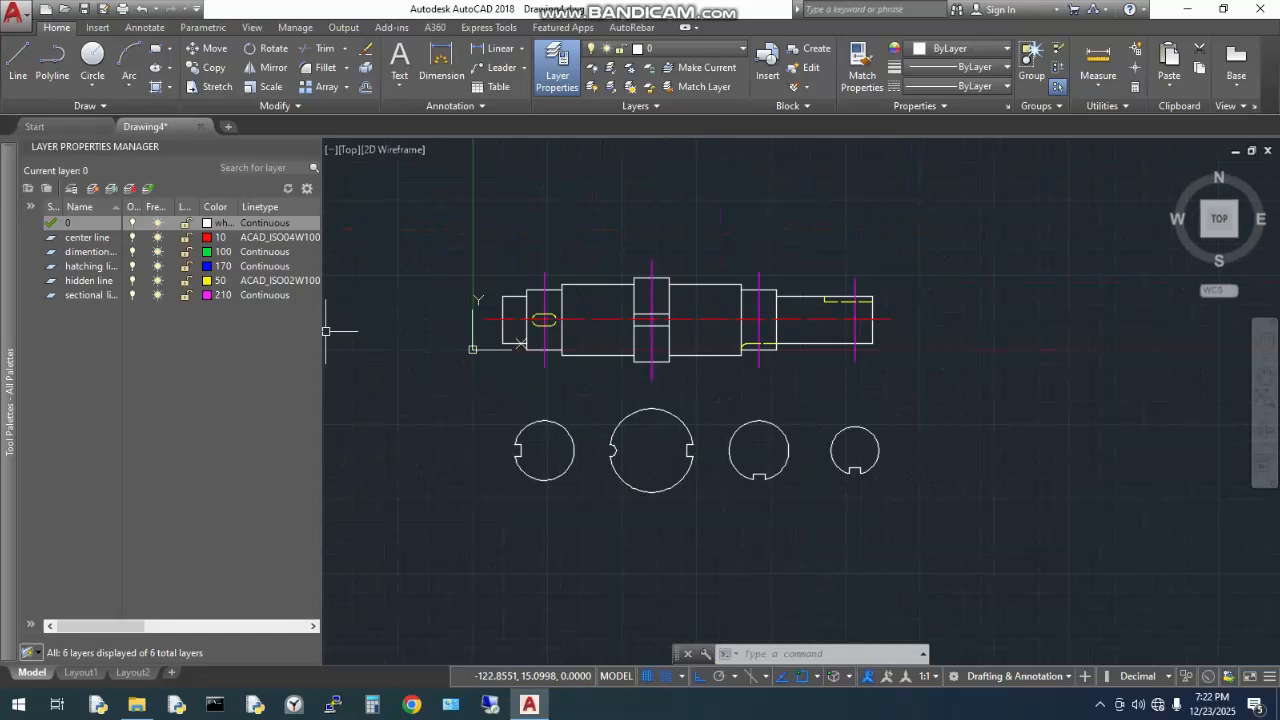
- Make the hatching line layer current and hatch the insides of all four circular sections with the ANSI31 pattern
double_click(90, 266)
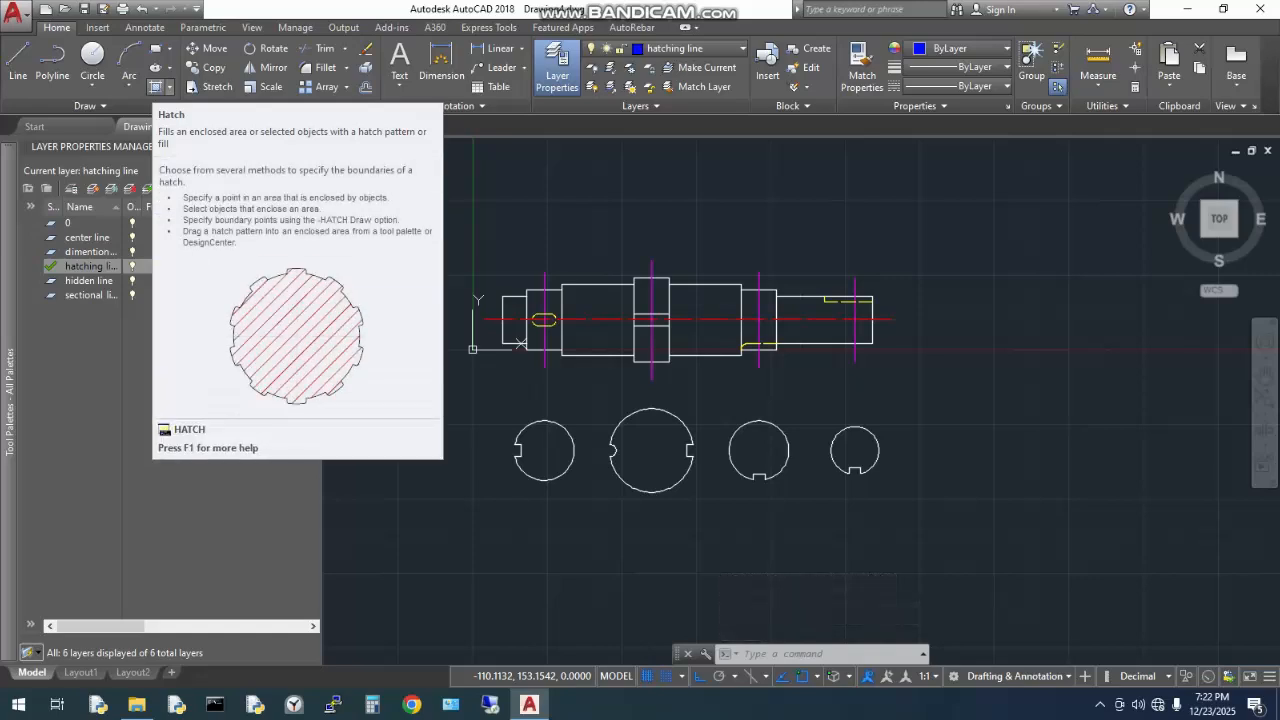
click(156, 87)
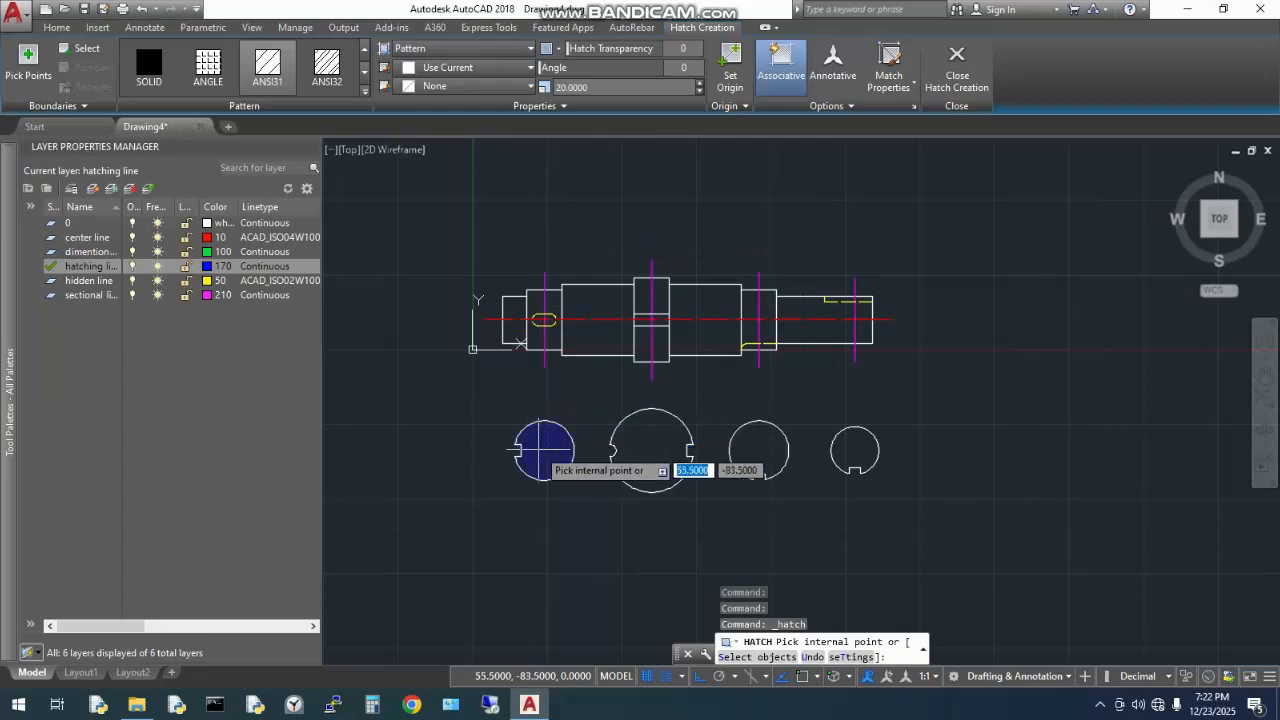
click(541, 450)
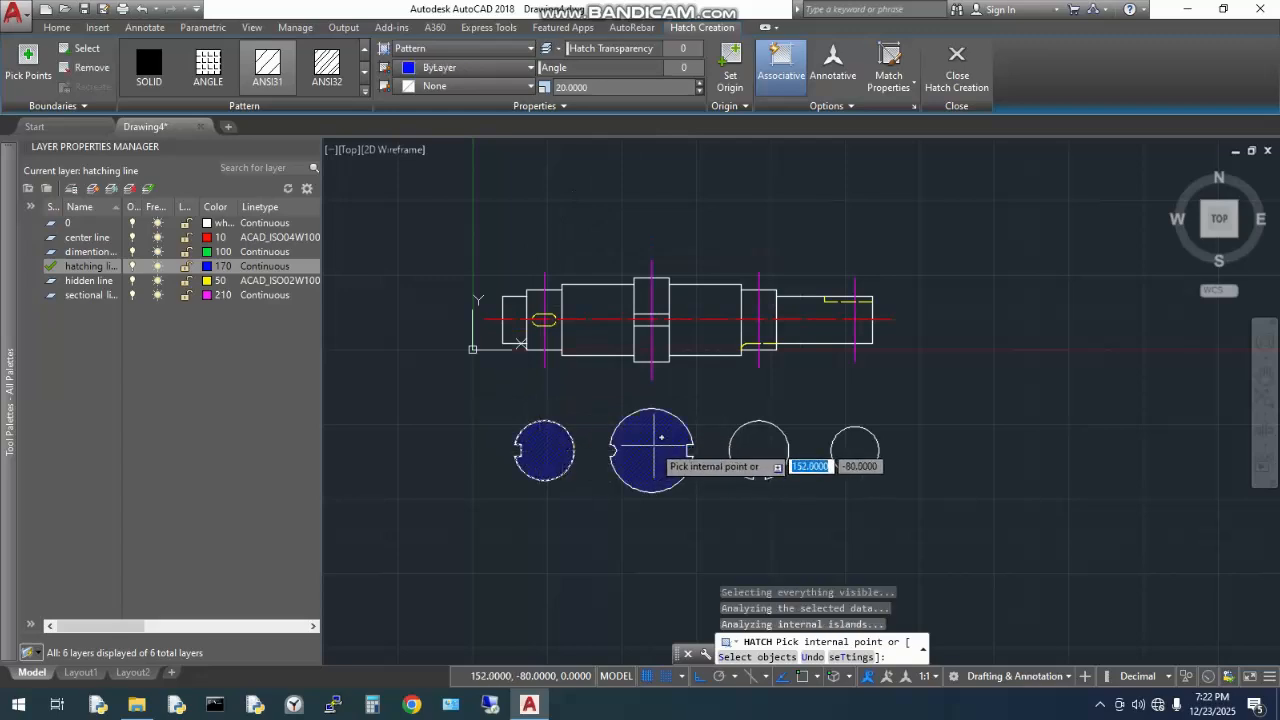
click(654, 440)
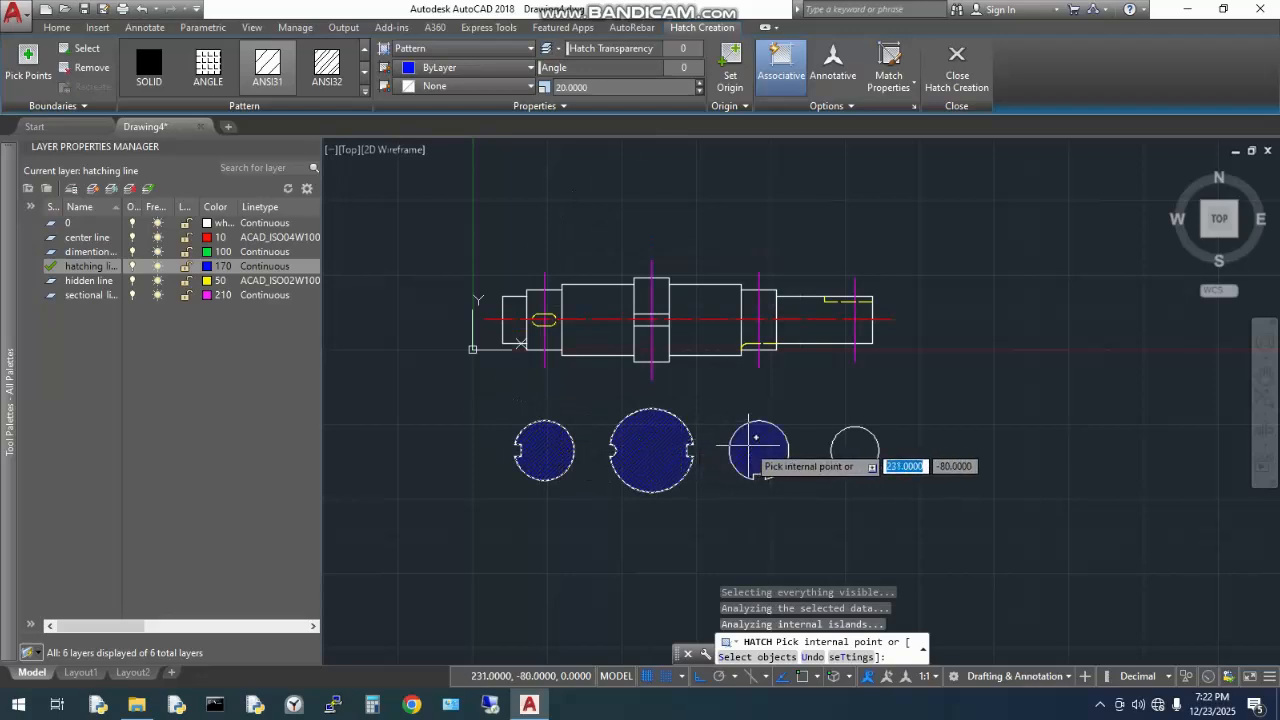
click(757, 445)
click(854, 450)
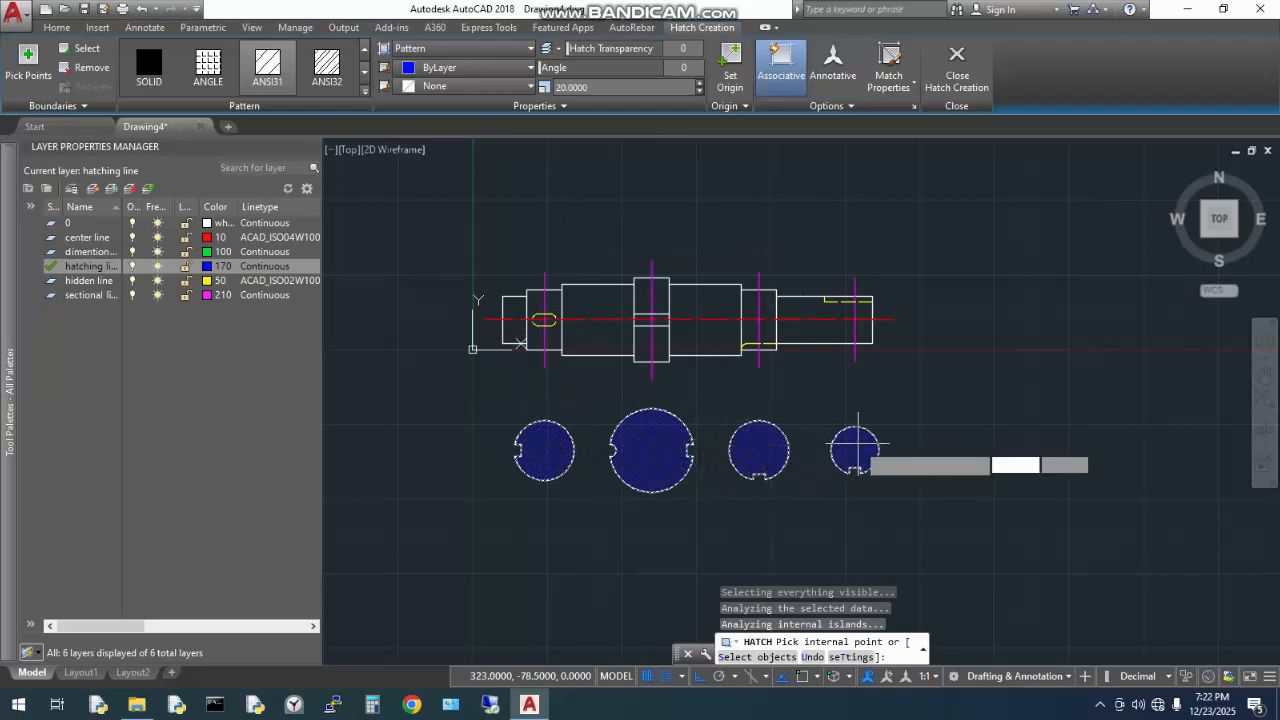
key(Return)
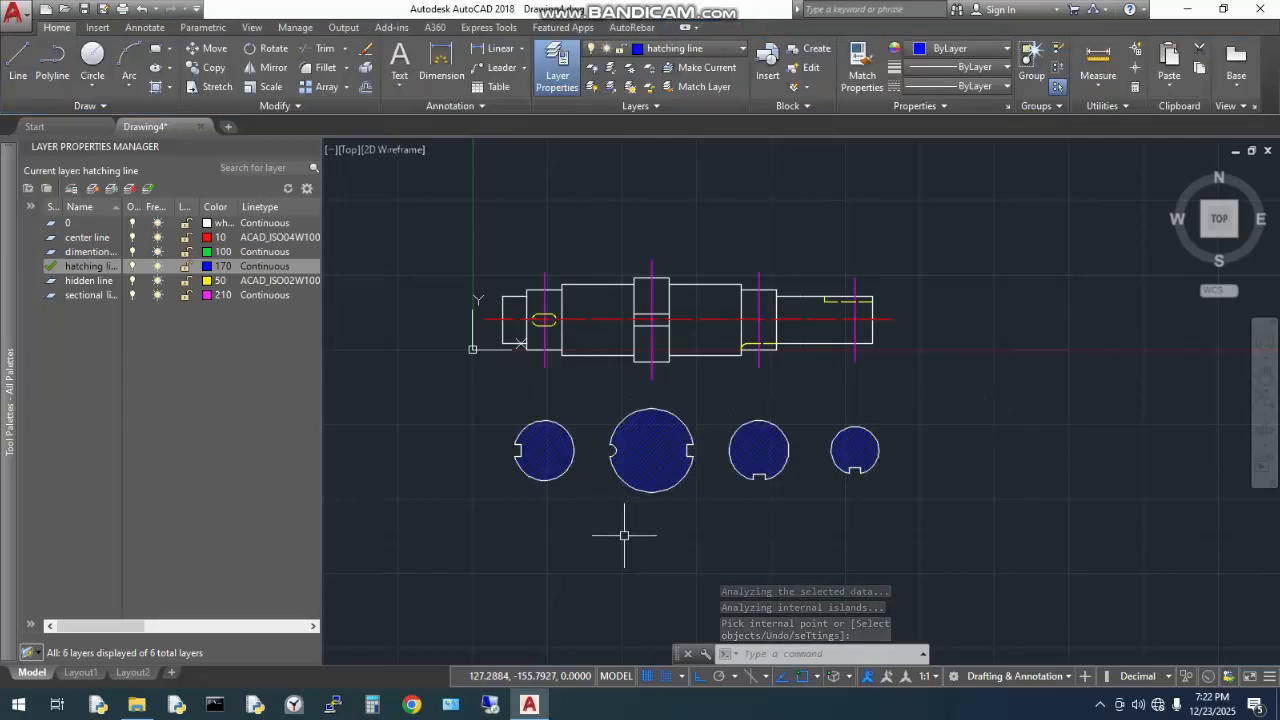
scroll(624, 535, up, 1)
scroll(624, 535, up, 2)
scroll(657, 457, down, 2)
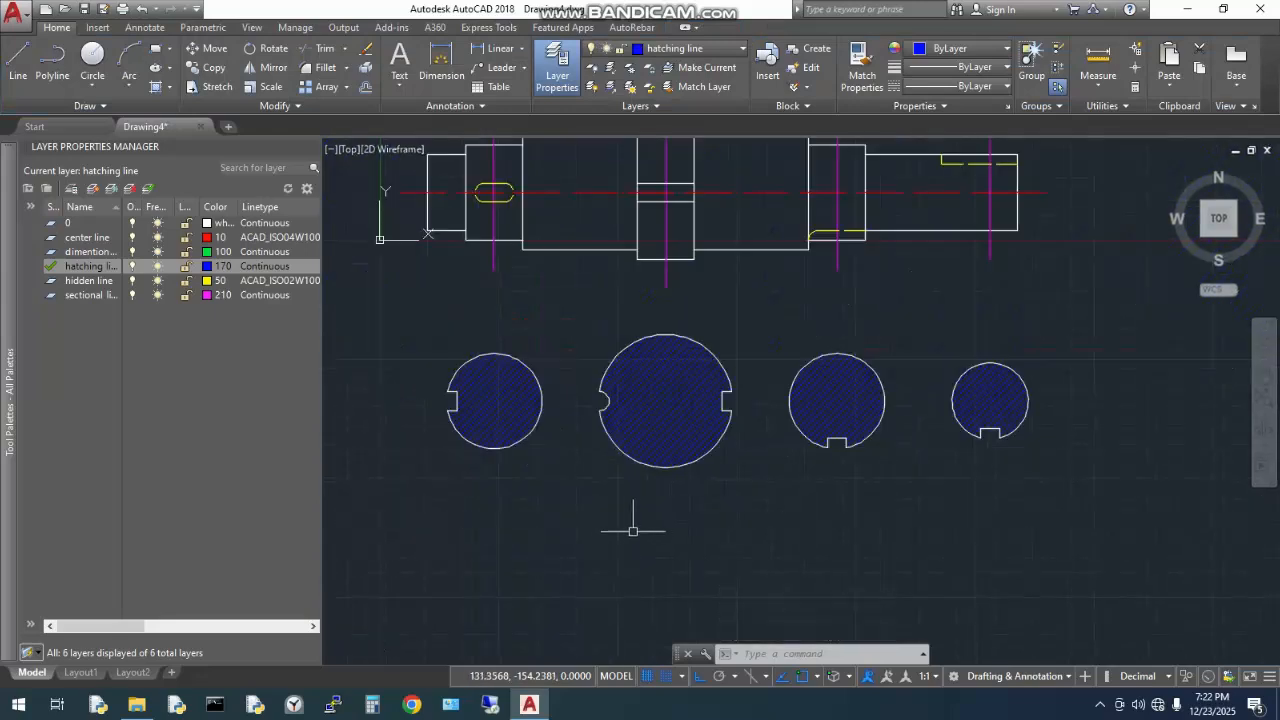
middle_drag(751, 509, 787, 603)
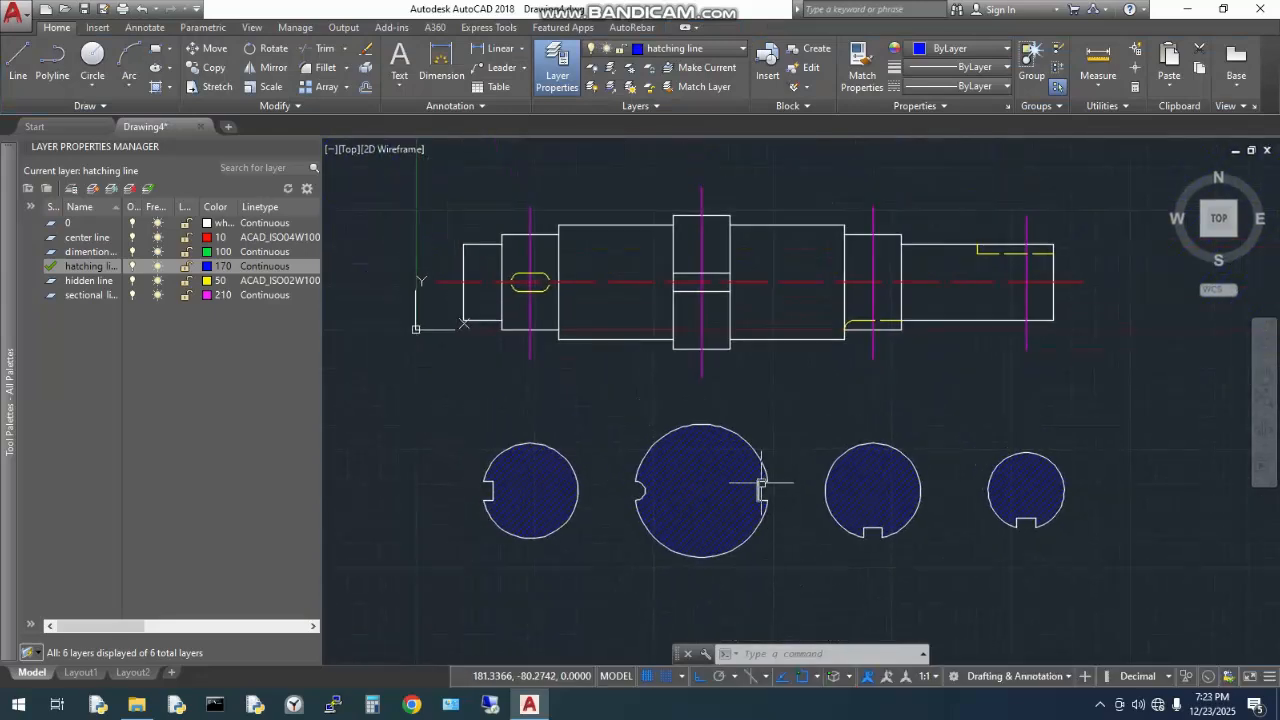